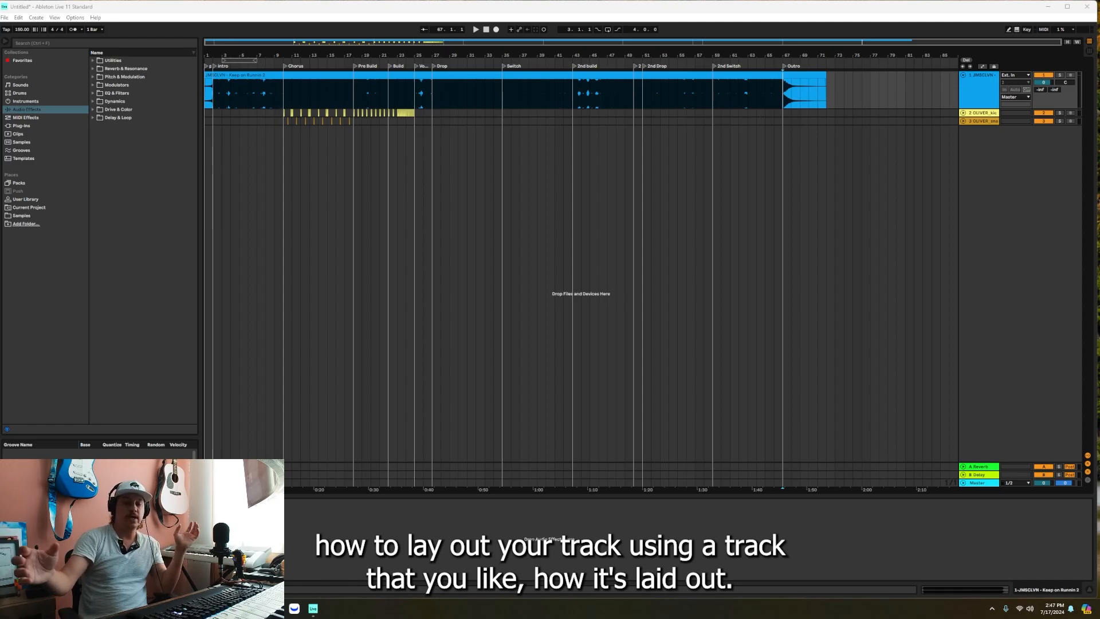
Unfold the kick track in the arrangement so its clips show at full height.
left_click_drag(265, 55, 265, 58)
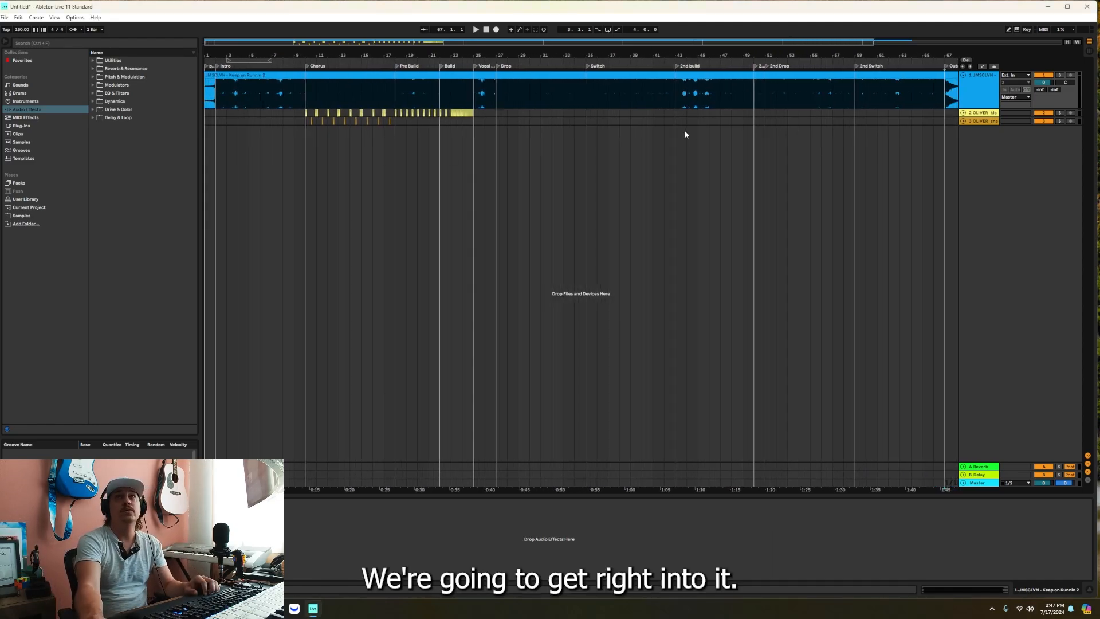
left_click(963, 113)
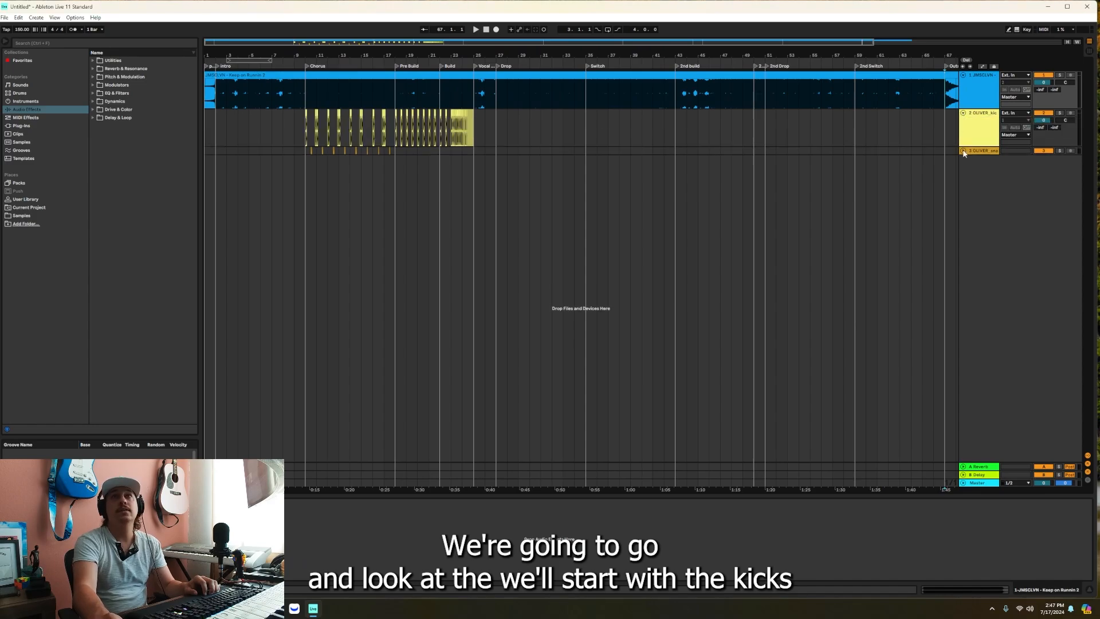
left_click_drag(267, 53, 314, 52)
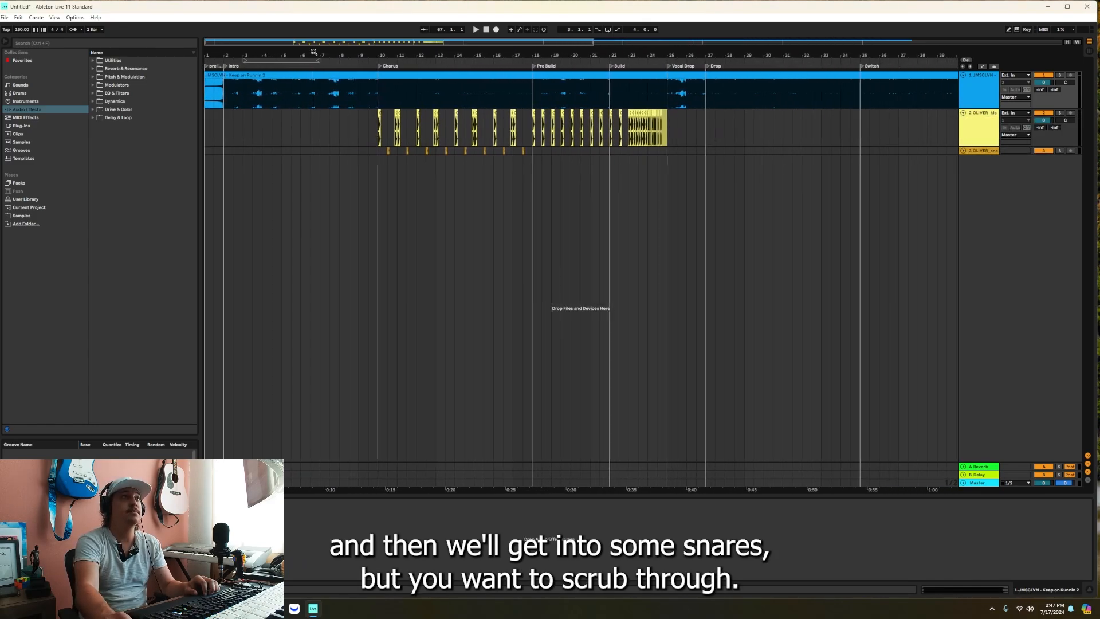
Solo the reference song track and play it from the start of the Intro section.
left_click(226, 136)
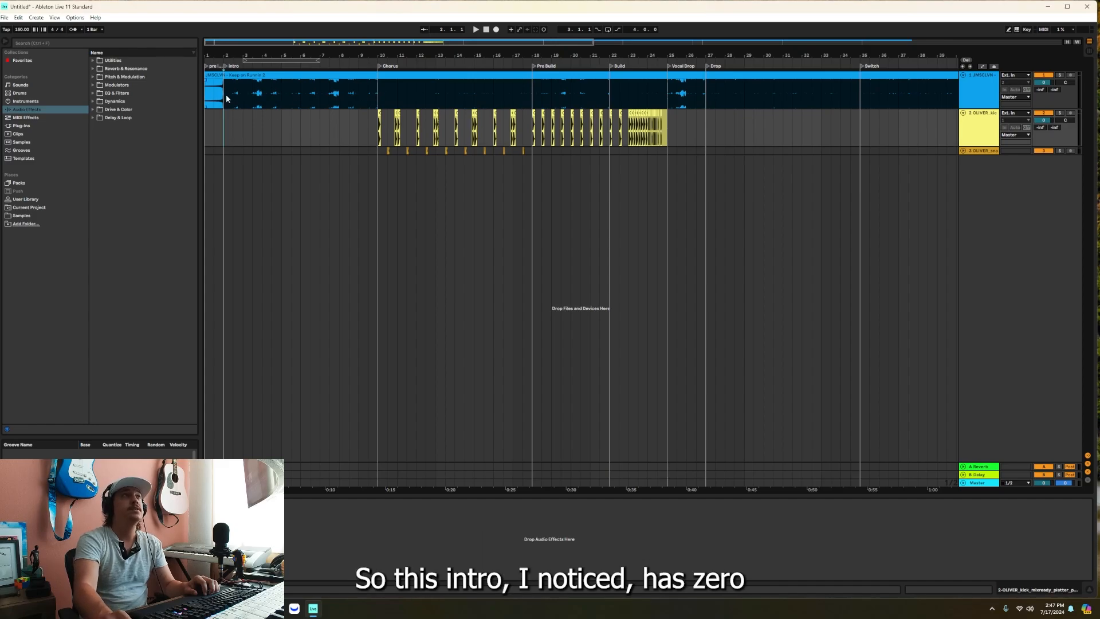
left_click(1060, 75)
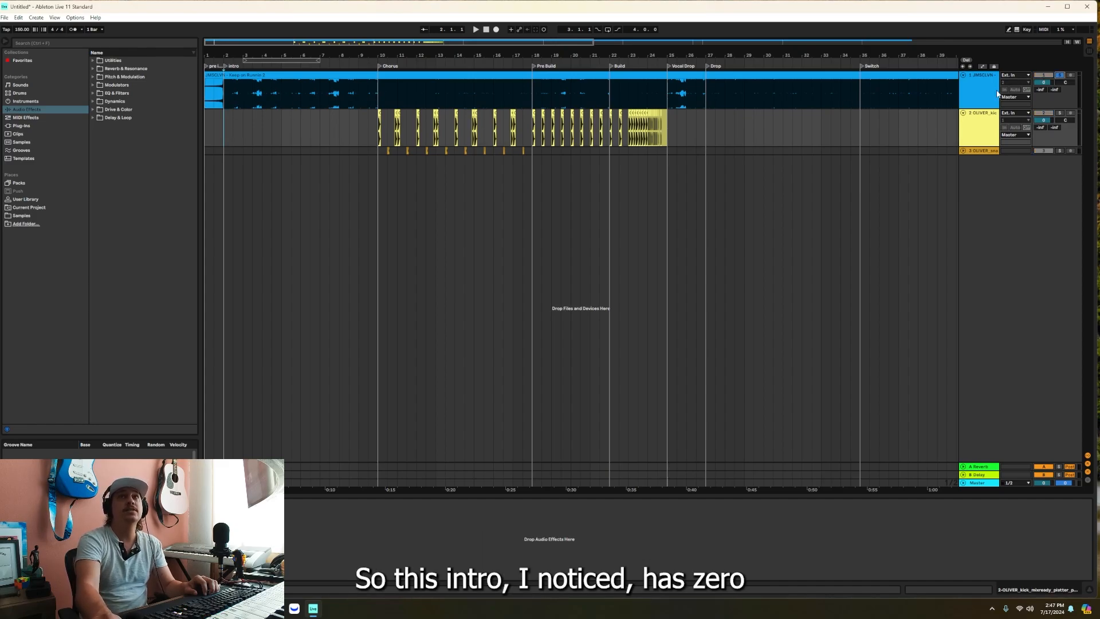
left_click(224, 103)
key("space")
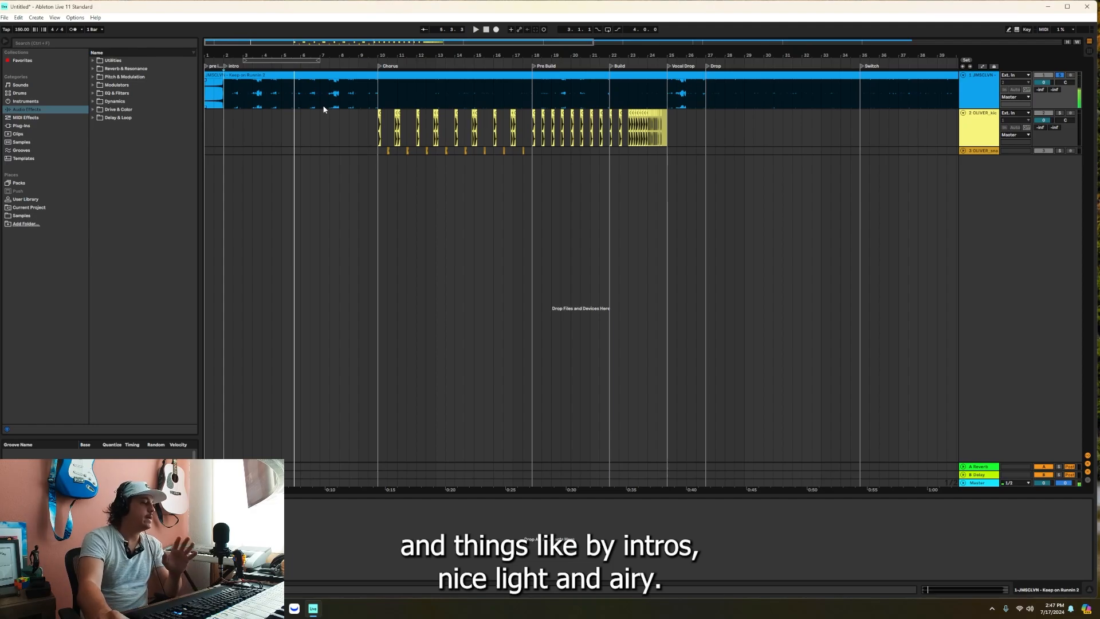
Play the soloed reference song from bar 9 into the Chorus, and stop playback.
left_click(363, 135)
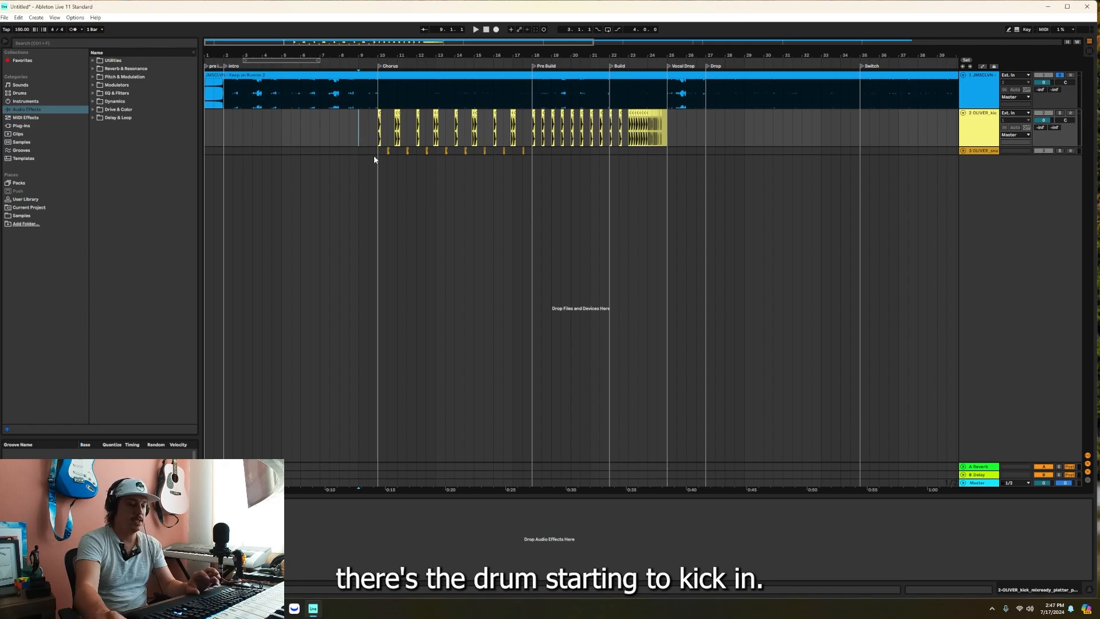
key("space")
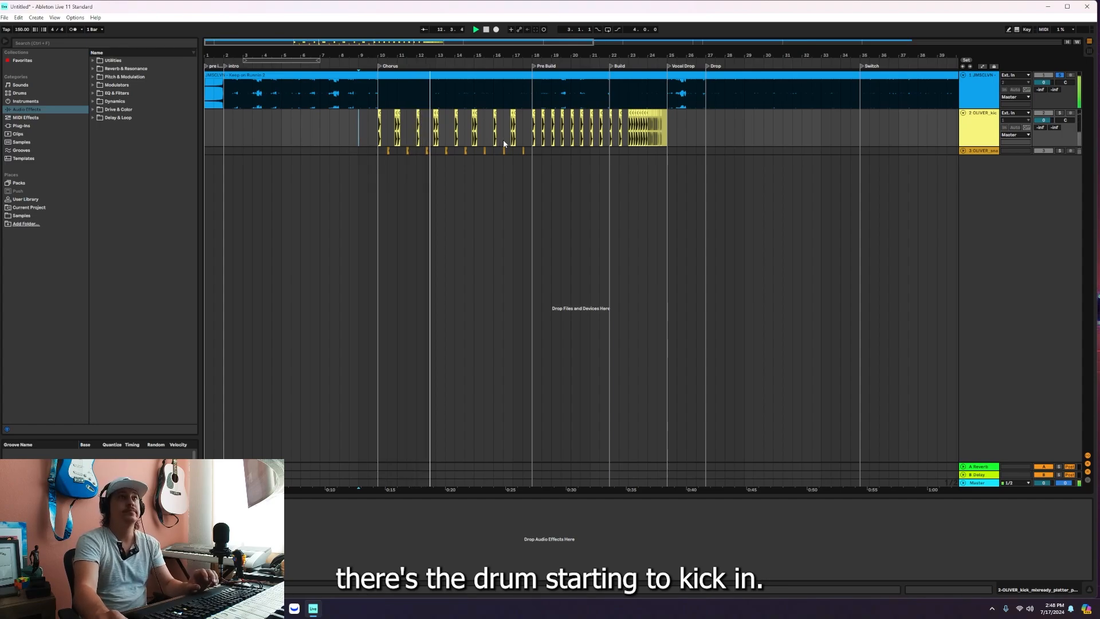
key("space")
Solo the kick track and listen to its pattern from the start of the Chorus at bar 10.
left_click_drag(466, 55, 504, 101)
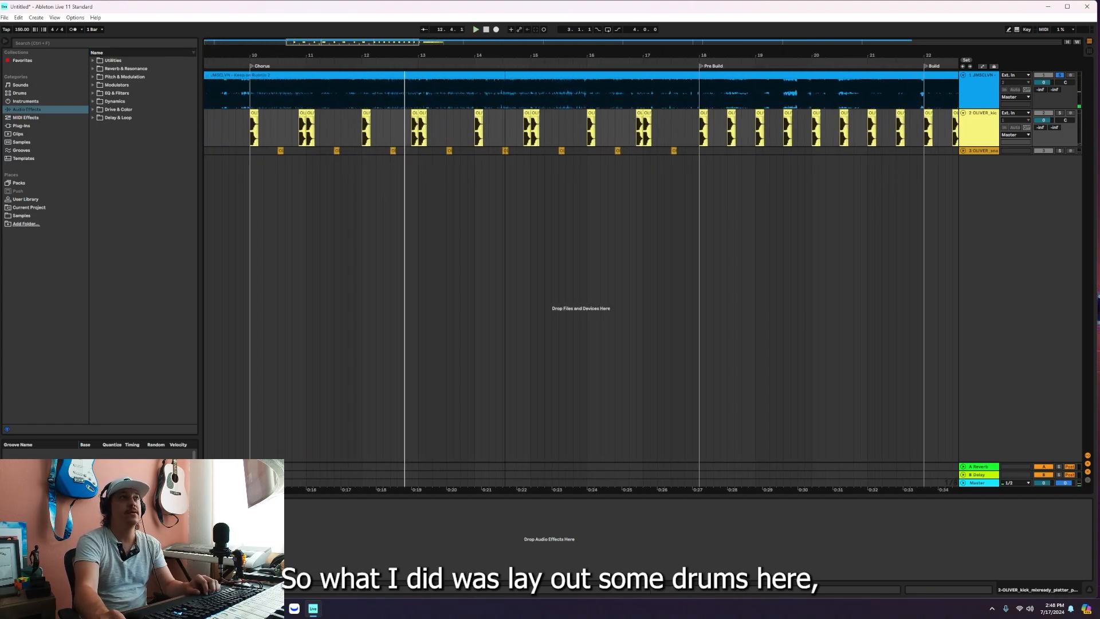
left_click(255, 133)
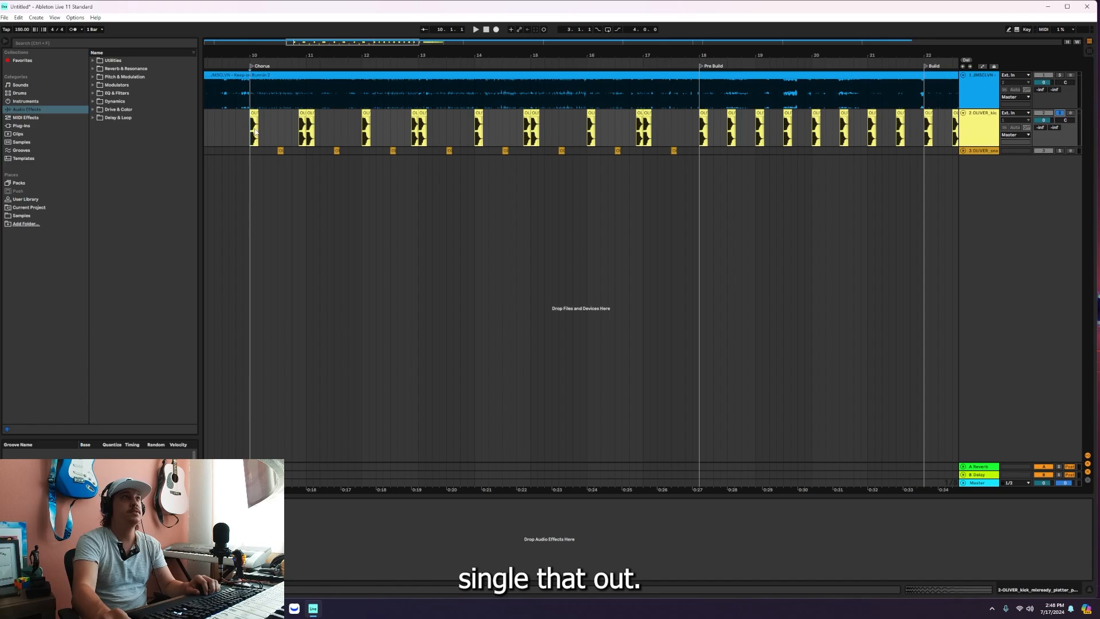
key("space")
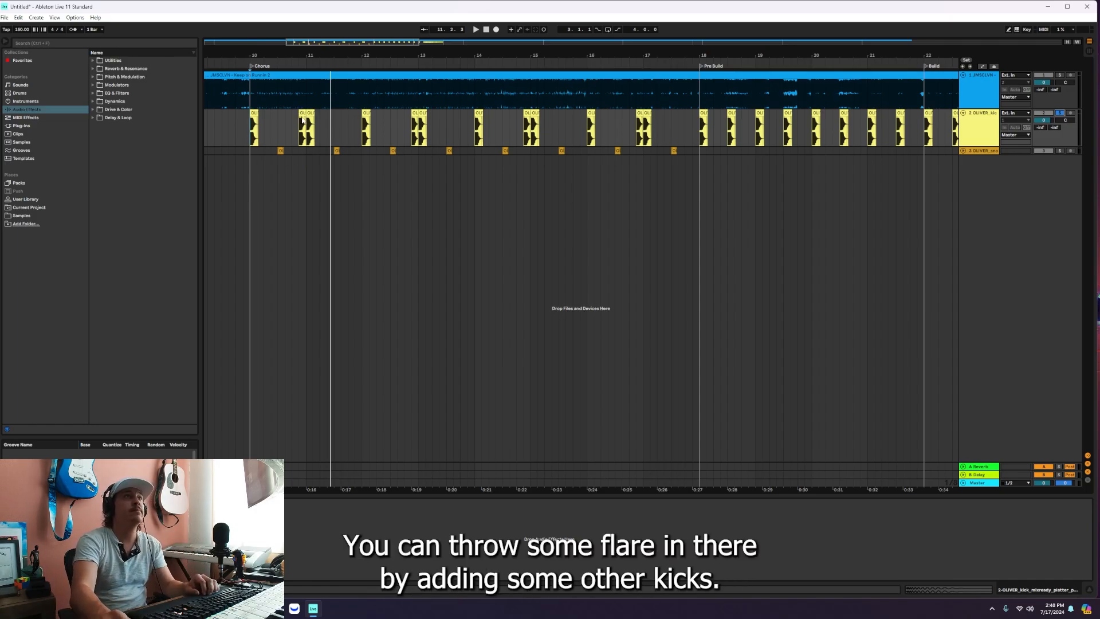
left_click(250, 133)
key("space")
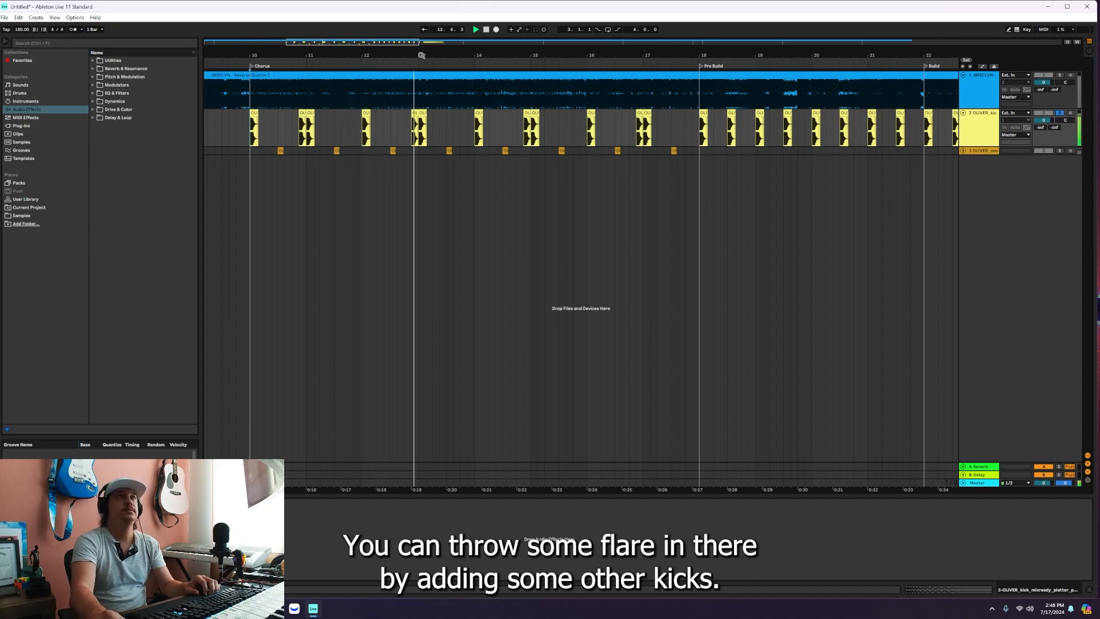
Solo the reference song, play it from the Chorus start, and unsolo it to hear it together with the drums.
left_click(1059, 74)
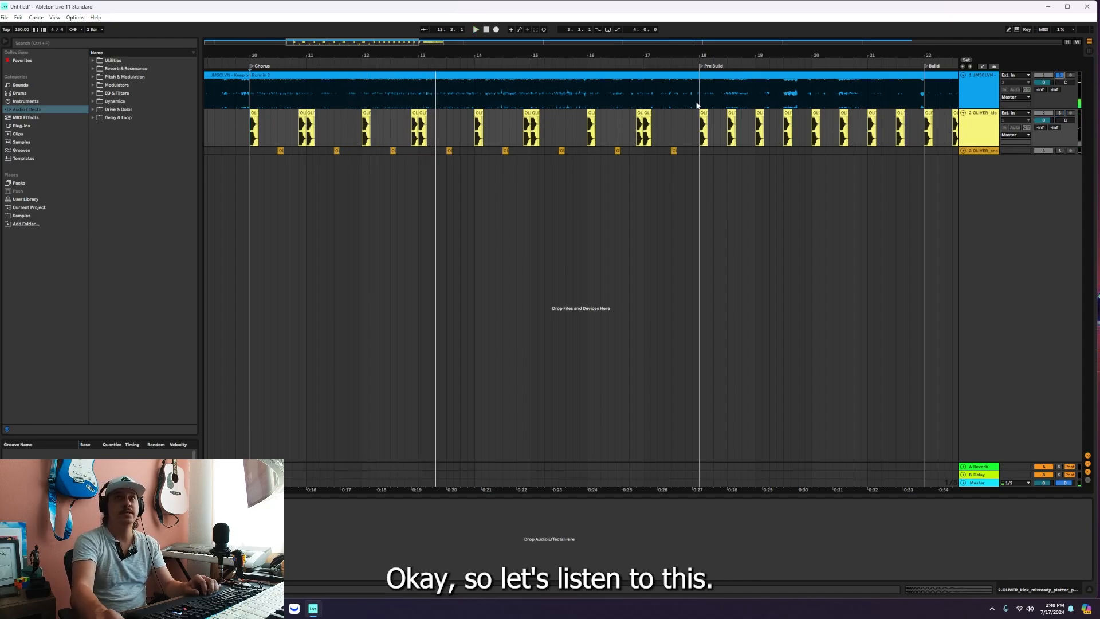
left_click(250, 103)
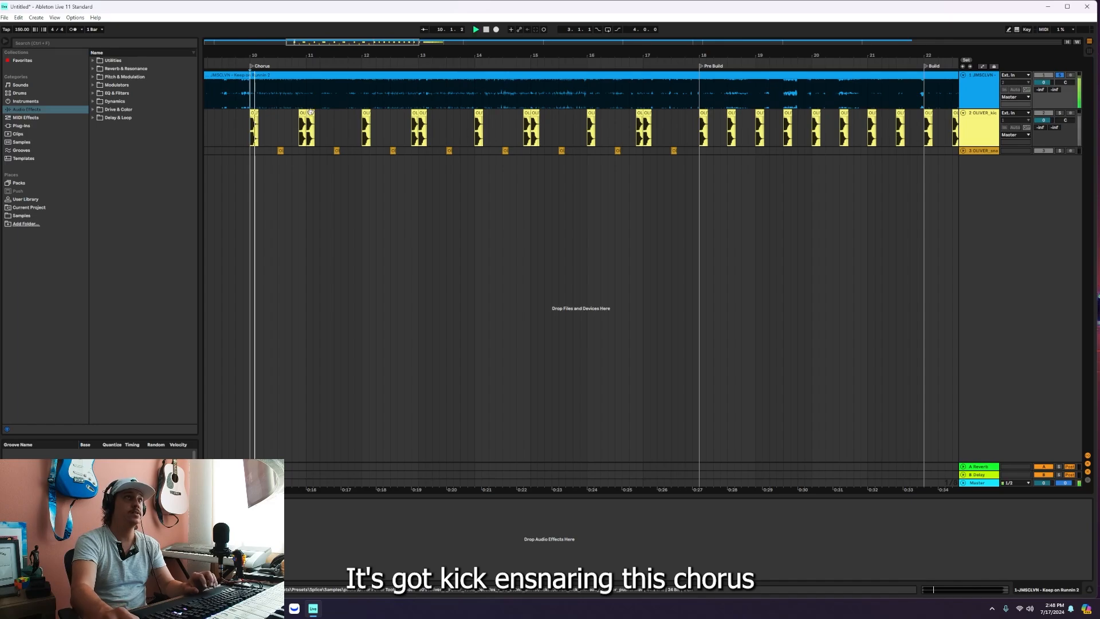
left_click(1061, 76)
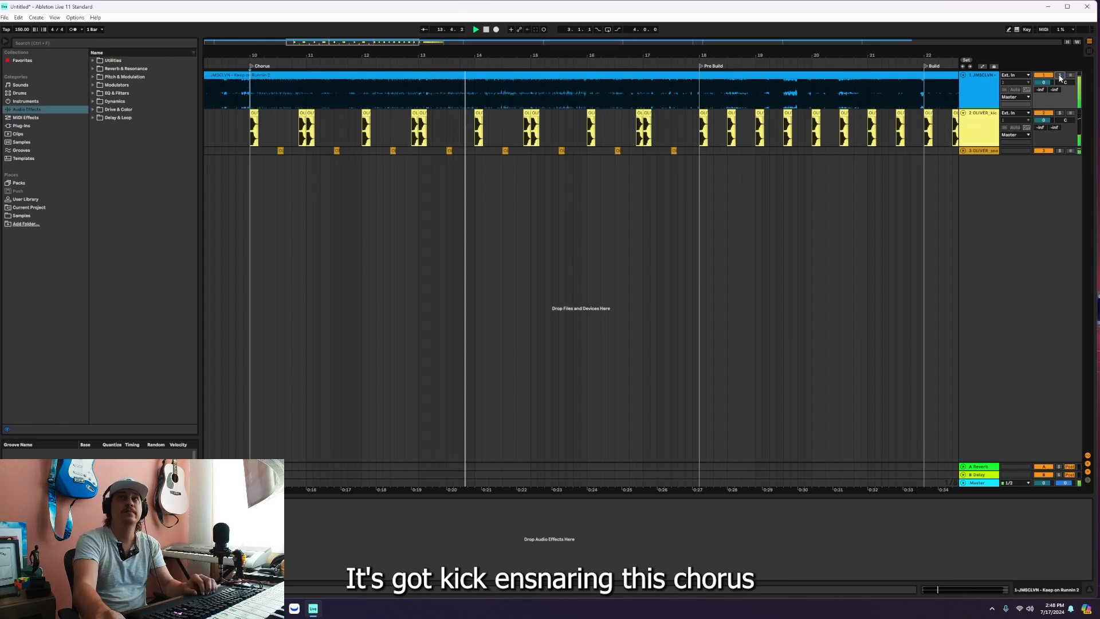
Unfold and solo the snare track, play it from the Chorus start, and add the kick track to the solo.
left_click(1060, 112)
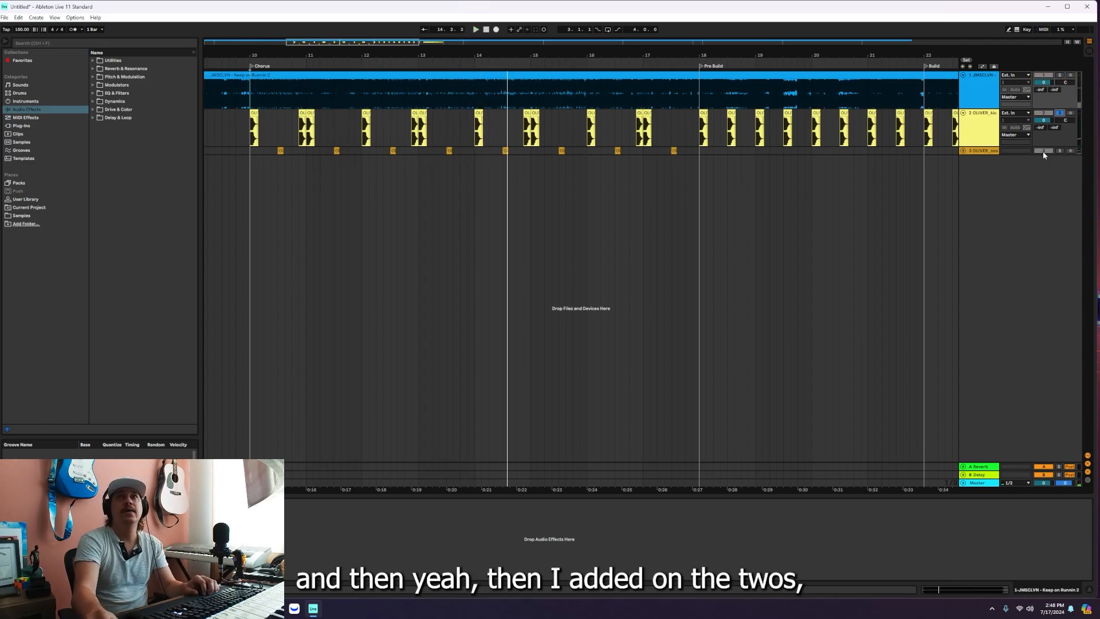
left_click(253, 151)
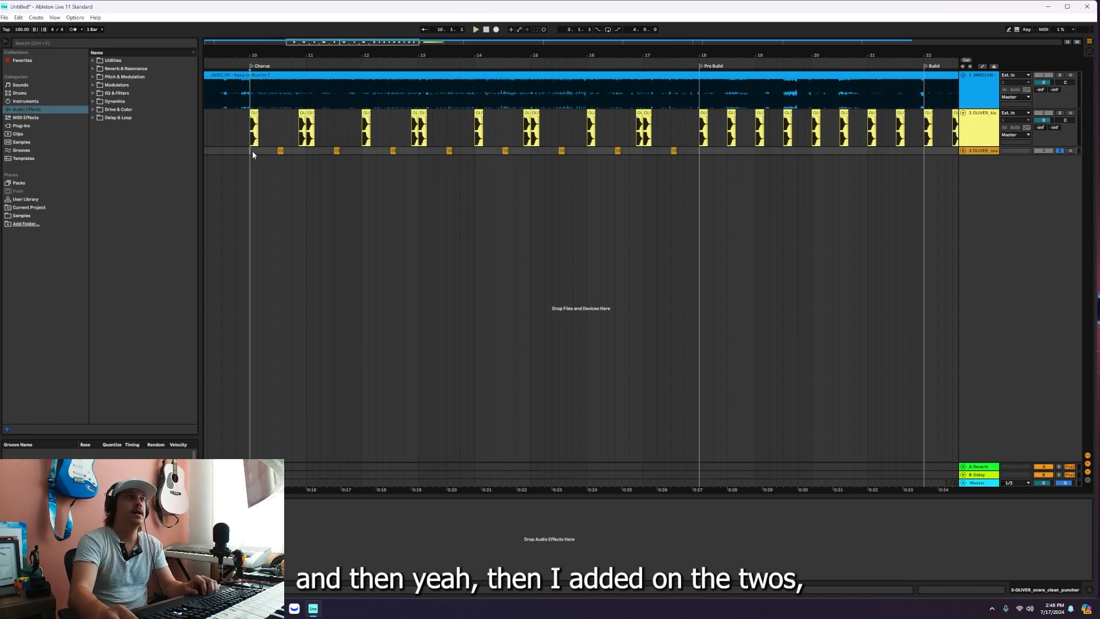
left_click(964, 150)
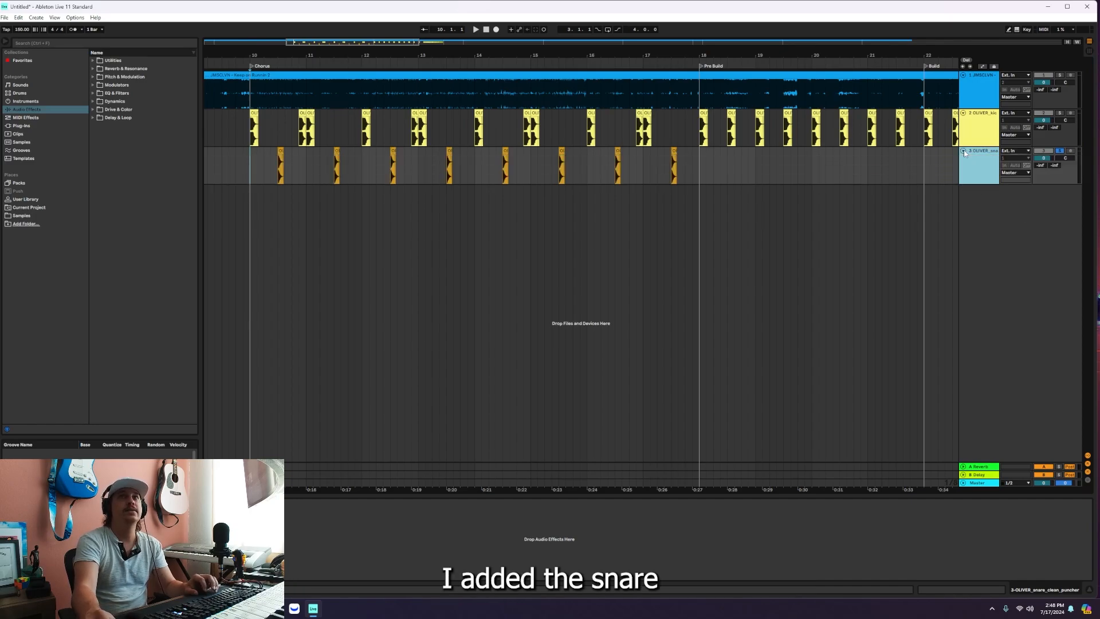
key("space")
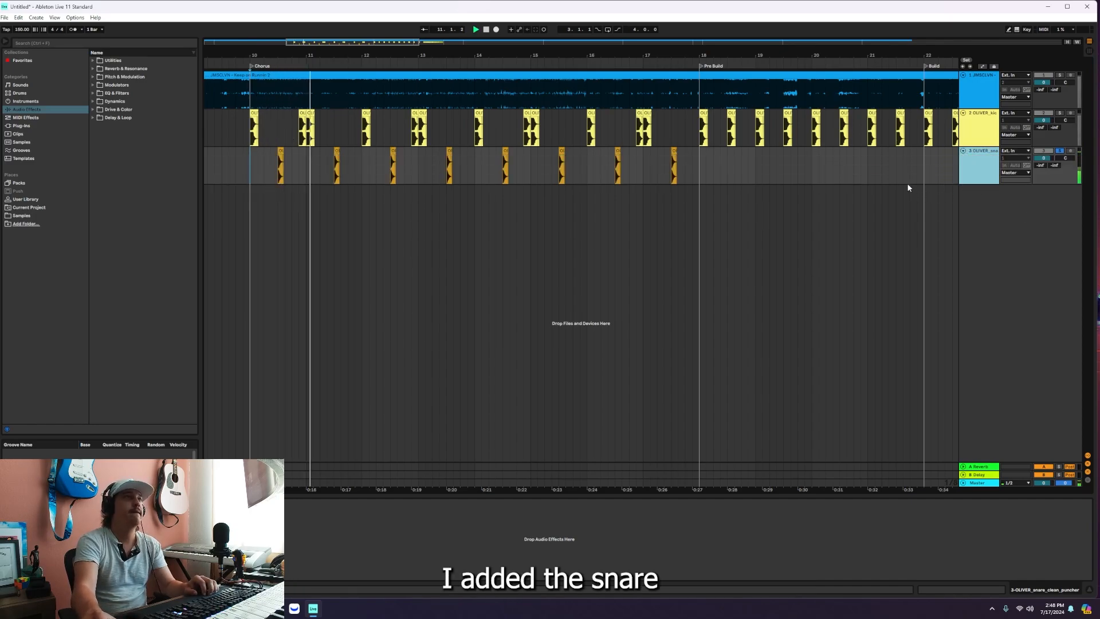
left_click(1060, 113, "ctrl")
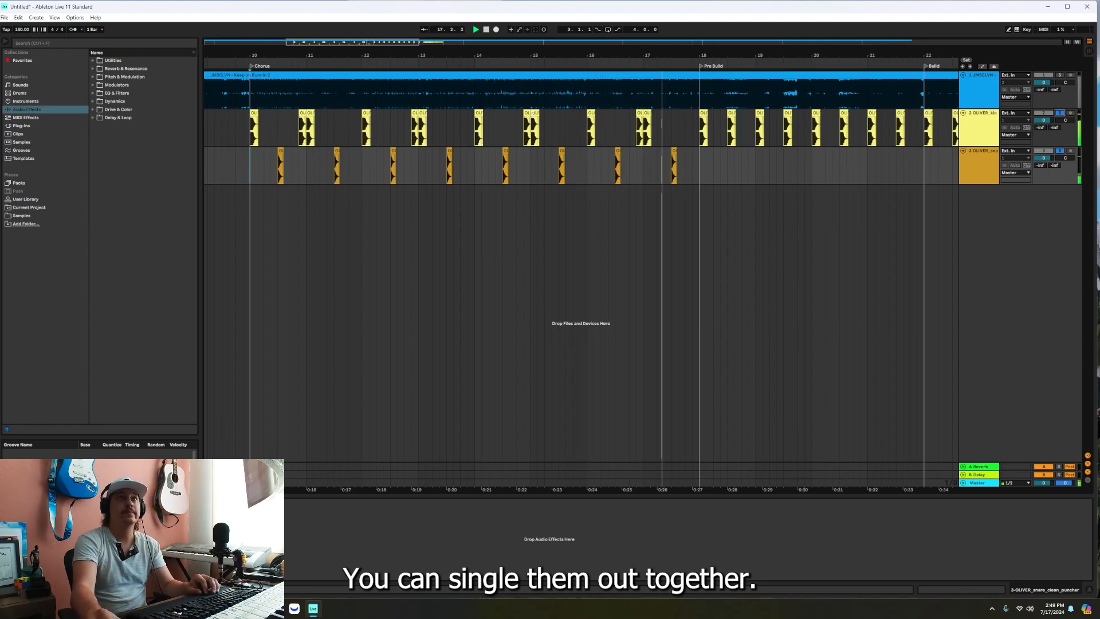
Solo only the reference song and play it from the start of the Pre Build at bar 18.
left_click_drag(533, 54, 380, 14)
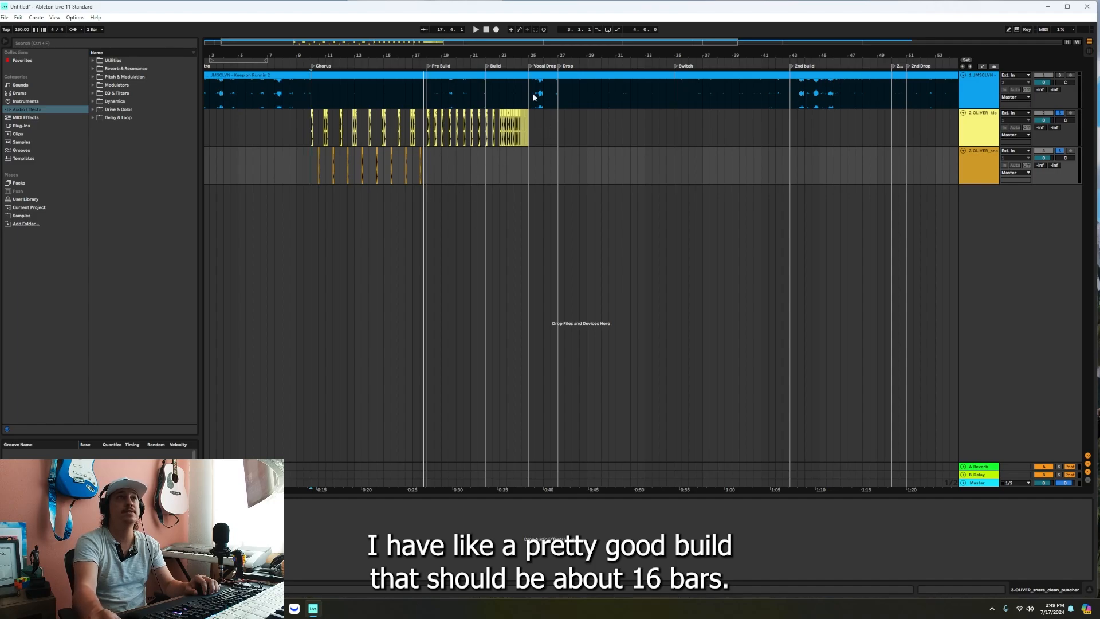
scroll(519, 94, "up", 5, "ctrl")
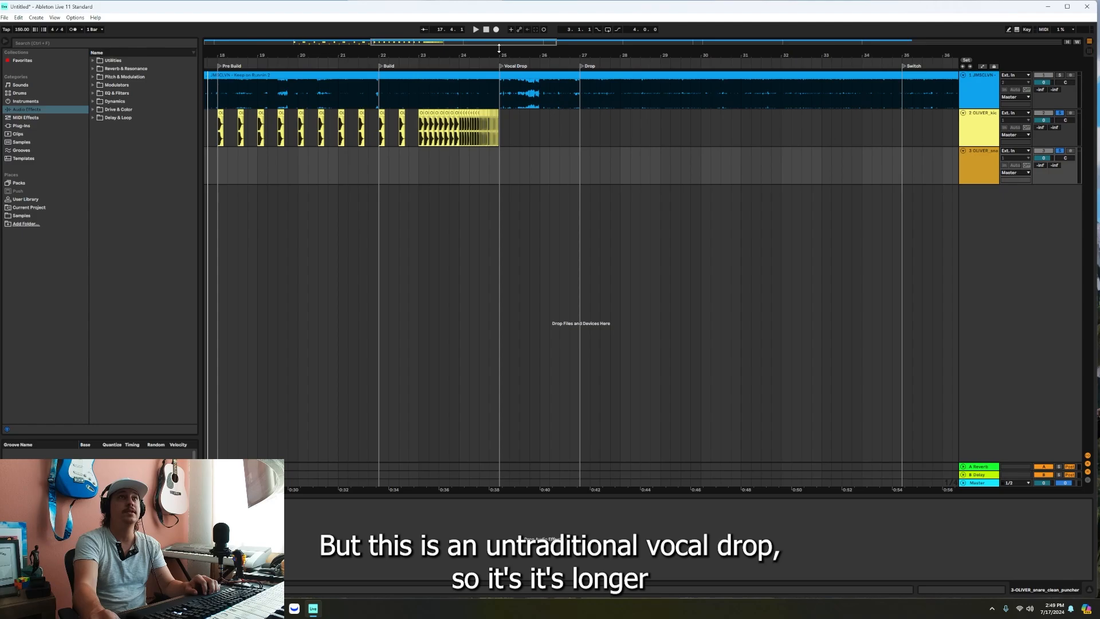
left_click_drag(499, 51, 510, 16)
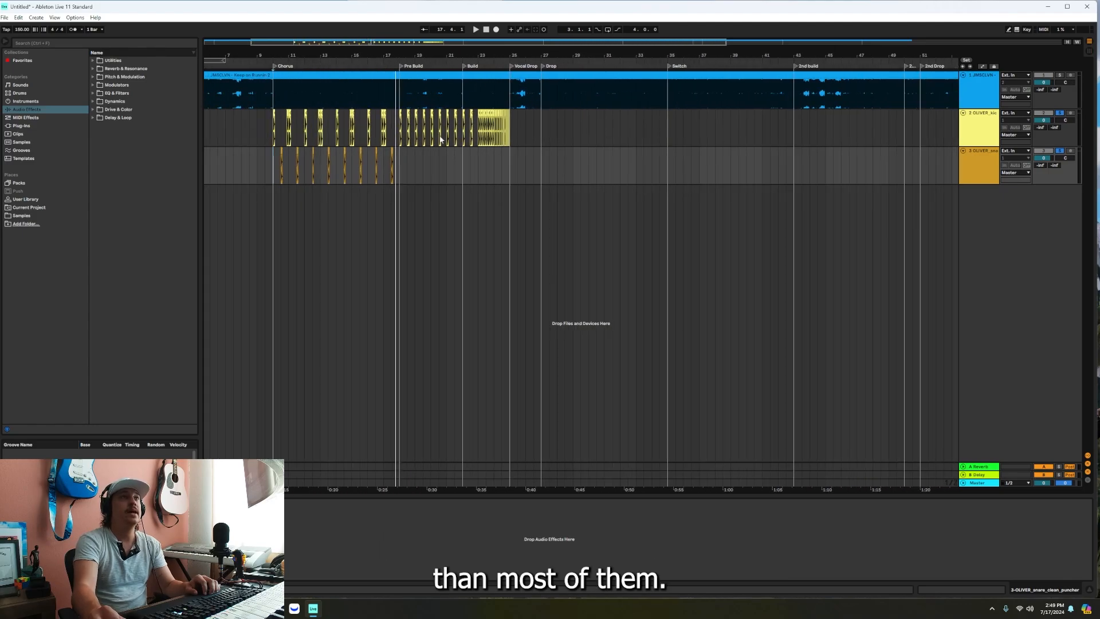
left_click_drag(416, 56, 344, 73)
left_click(282, 131)
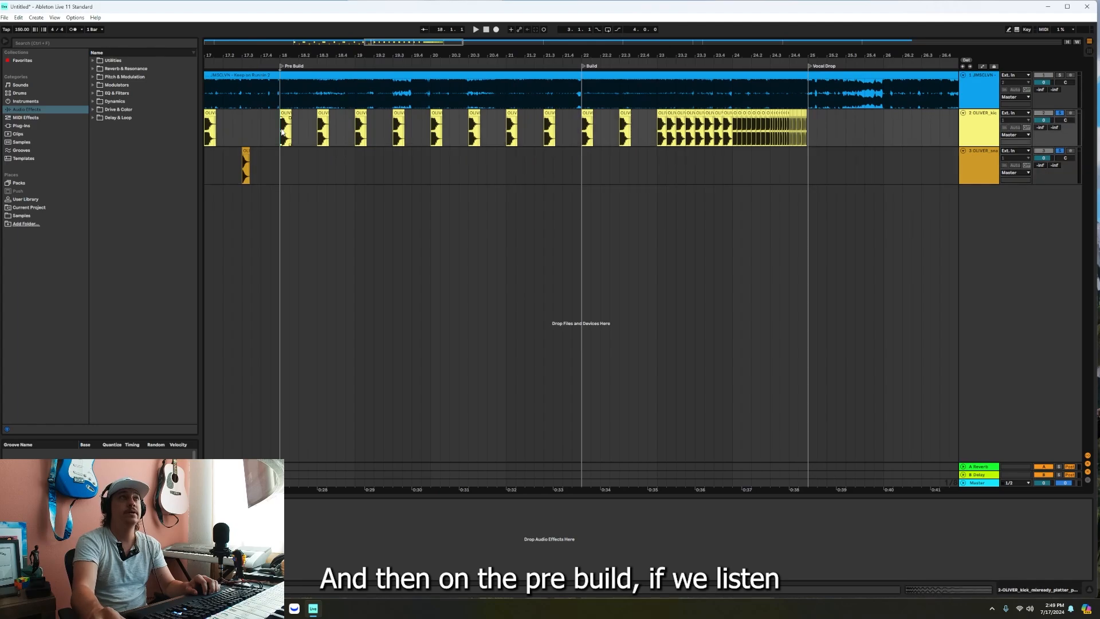
left_click(1061, 75)
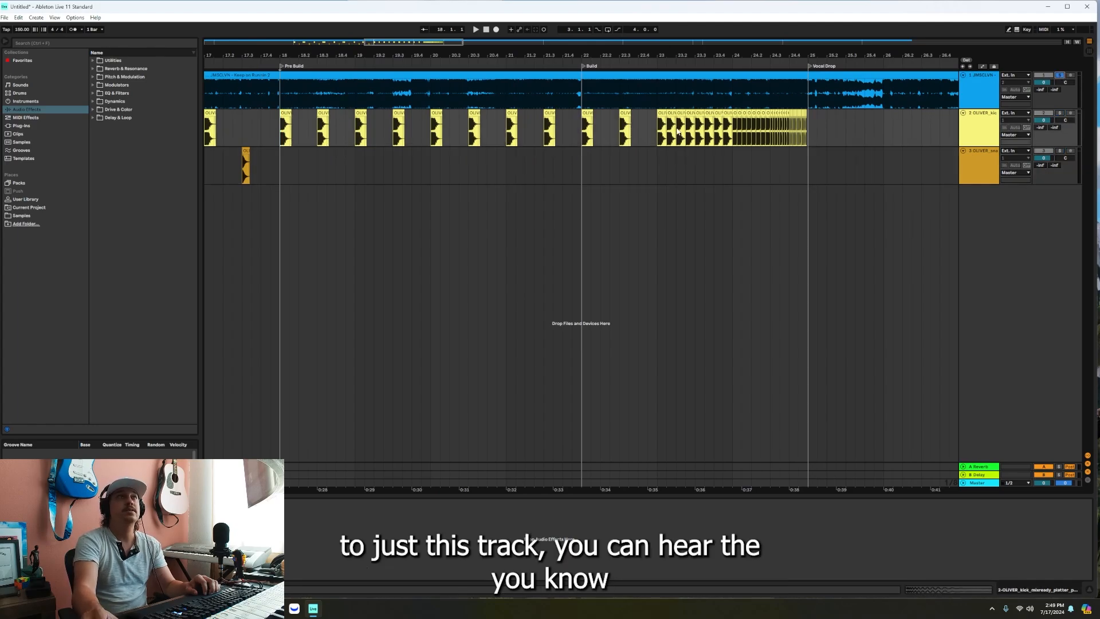
left_click(285, 102)
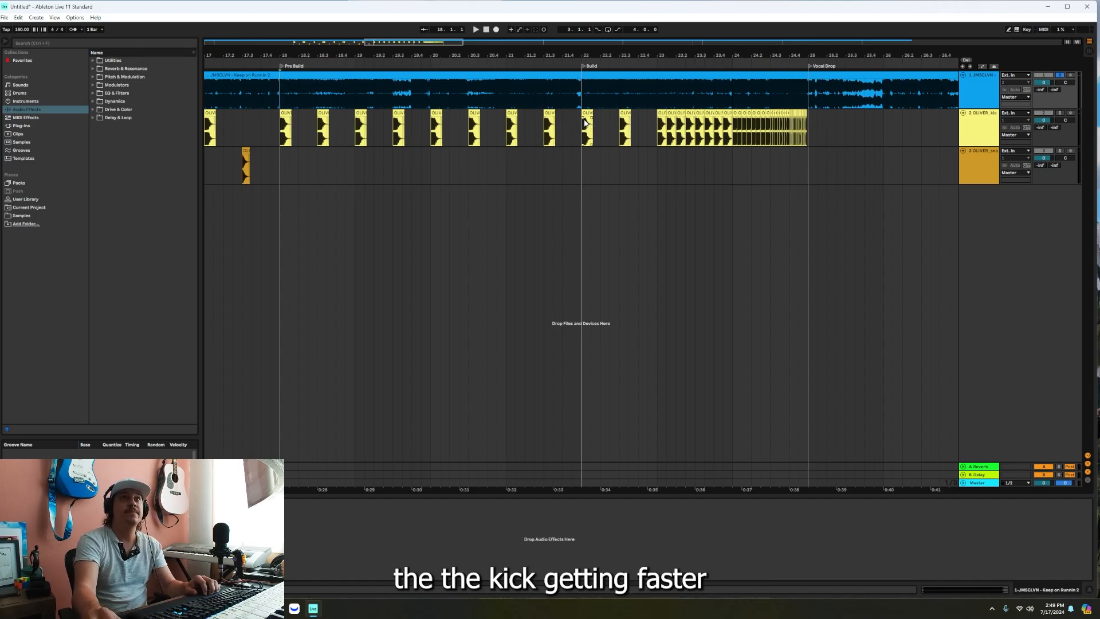
key("space")
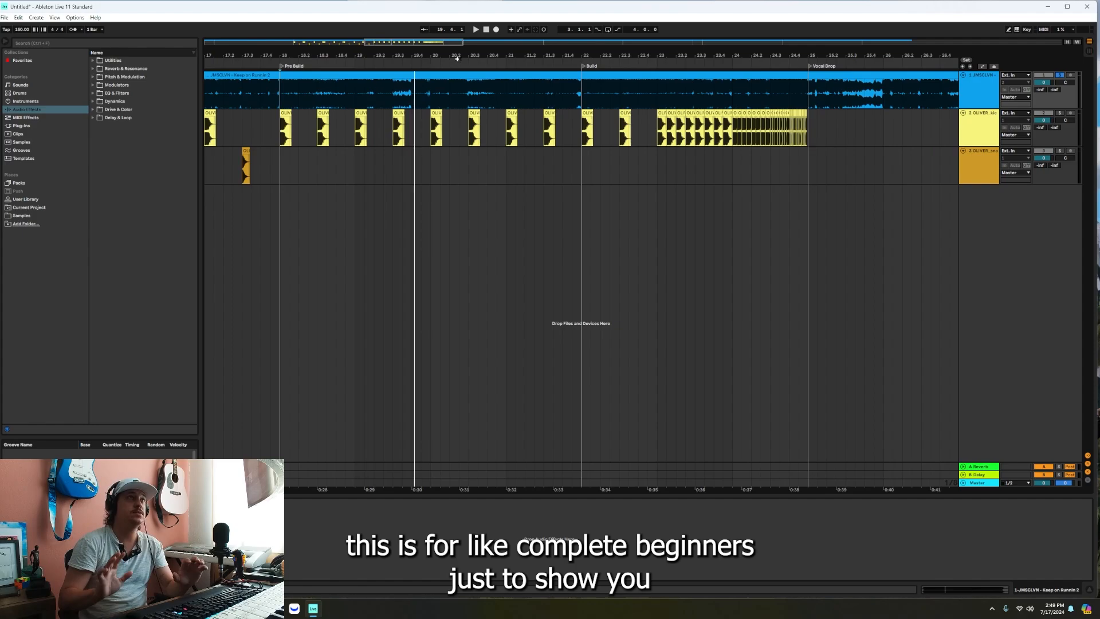
Replay the reference song from the Pre Build and place the playback start at the Build marker.
left_click(283, 132)
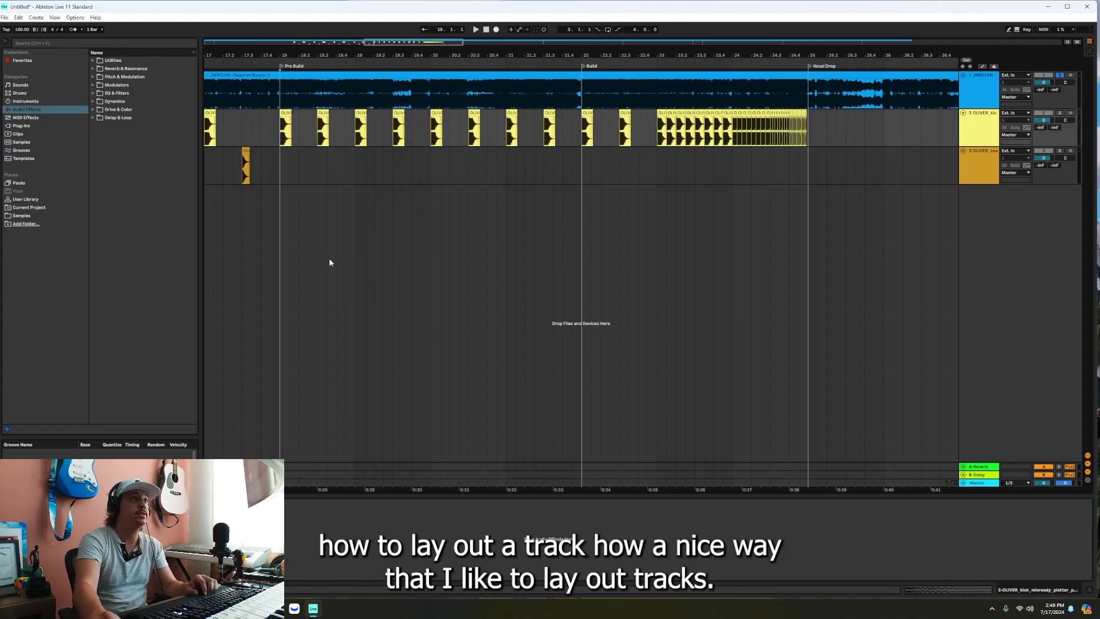
key("space")
left_click(581, 135)
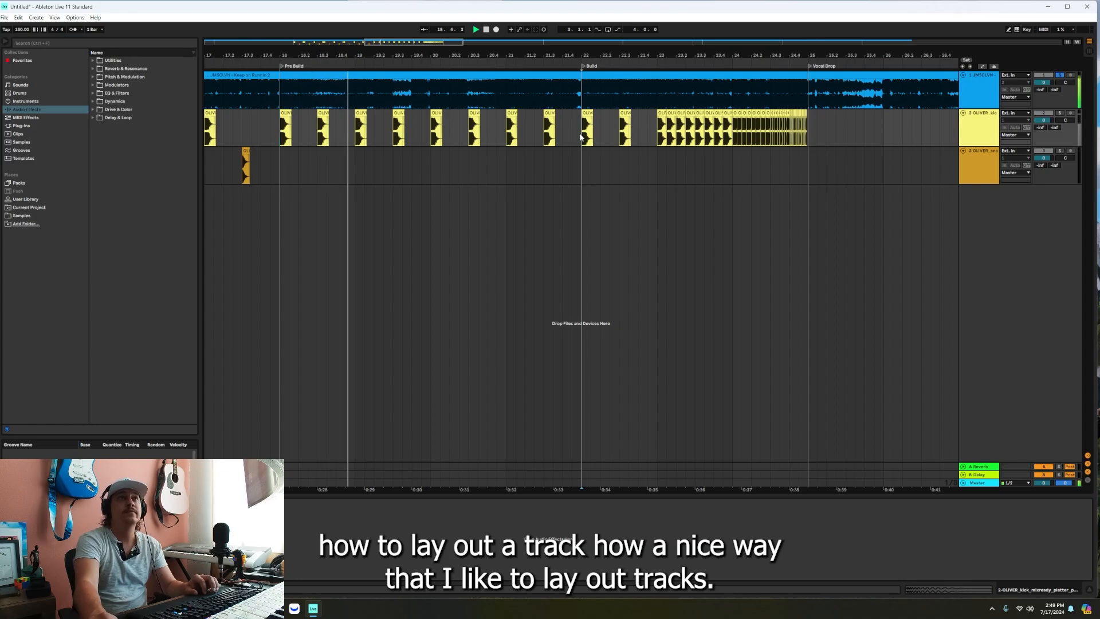
key("space")
key("space")
Delete the kick clips from 18.3 up to the Build marker, keeping the first Pre Build kick.
left_click_drag(664, 54, 534, 111)
left_click_drag(439, 55, 463, 94)
left_click_drag(628, 126, 305, 129)
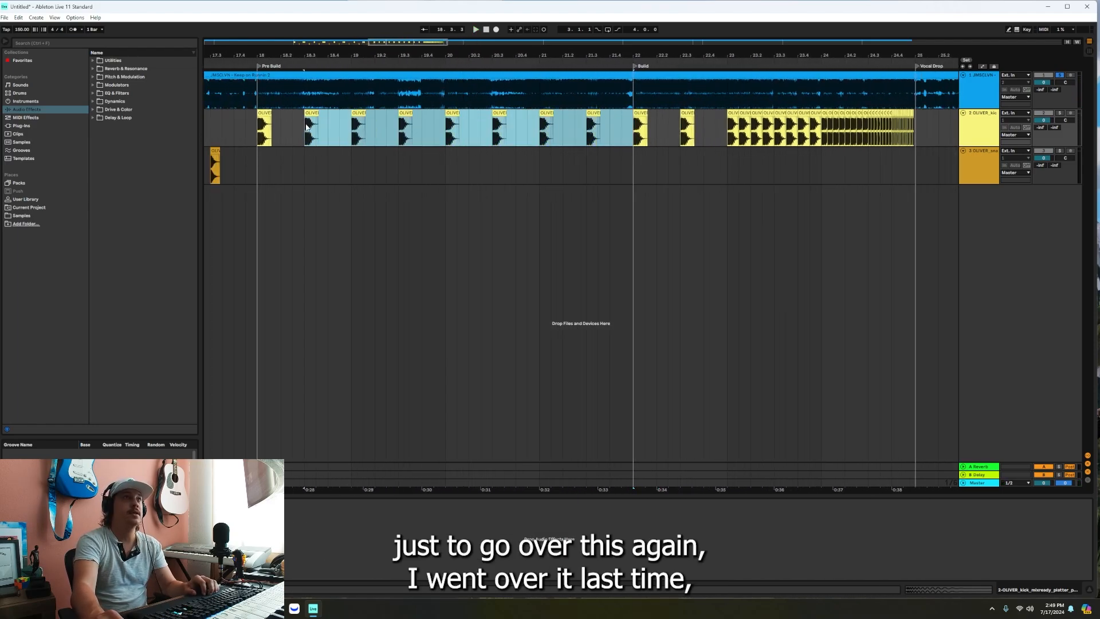
Duplicate the half-bar selection holding the first Pre Build kick from bar 18 seven times, filling up to the Build marker.
left_click(264, 114)
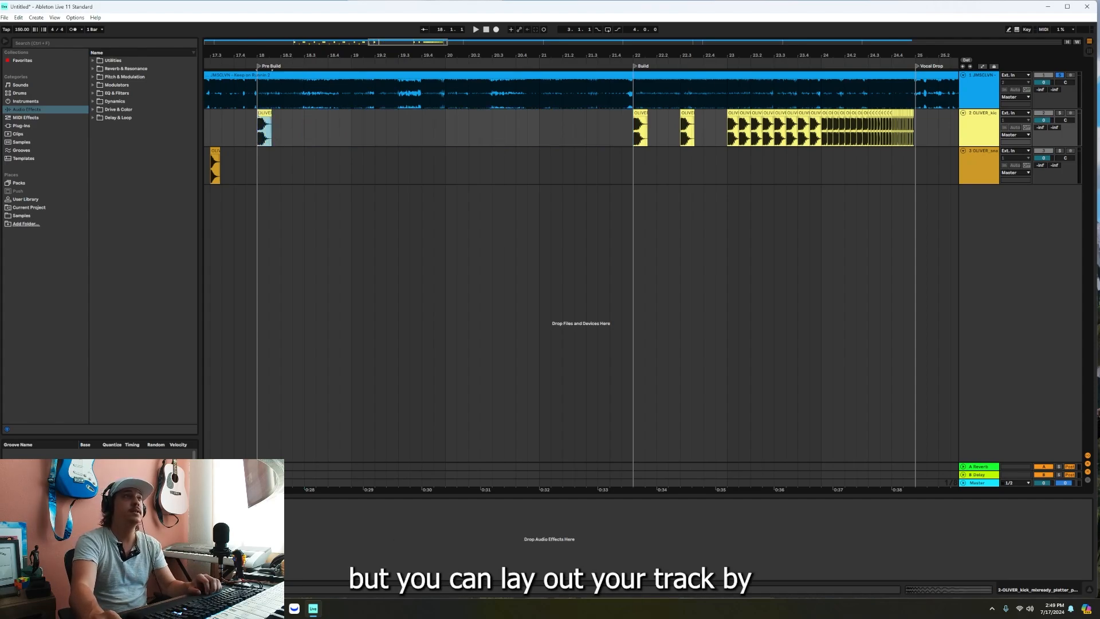
left_click_drag(274, 55, 274, 103)
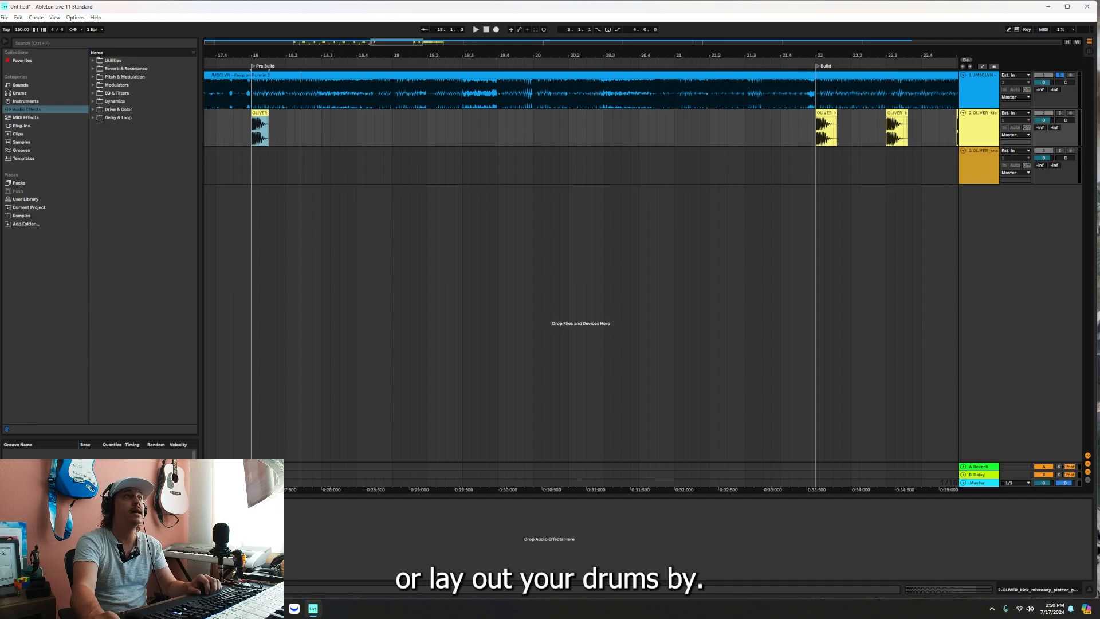
left_click_drag(300, 52, 300, 32)
left_click_drag(312, 131, 271, 115)
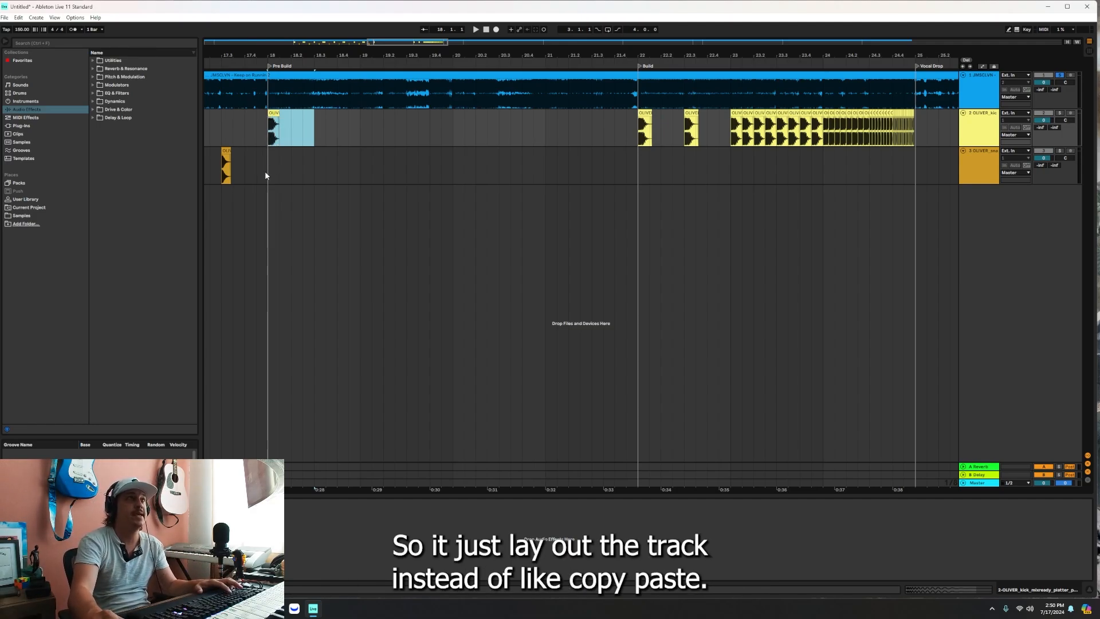
left_click(274, 113)
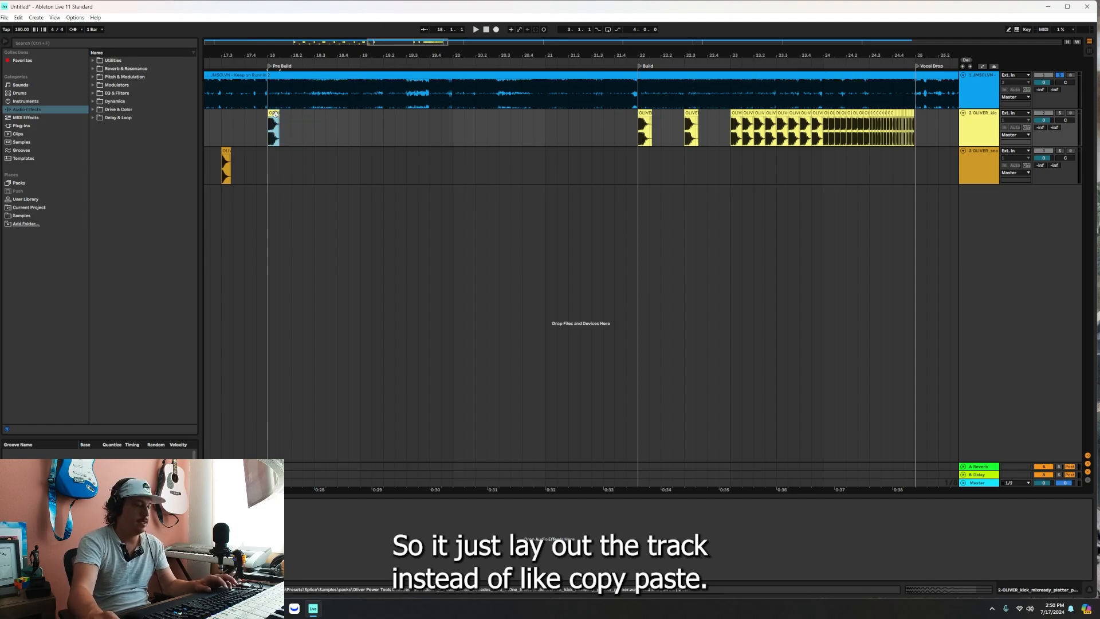
mouse_move(275, 114)
left_mouse_down()
mouse_move(312, 135)
mouse_move(319, 113)
mouse_move(268, 114)
left_mouse_up()
key("Delete")
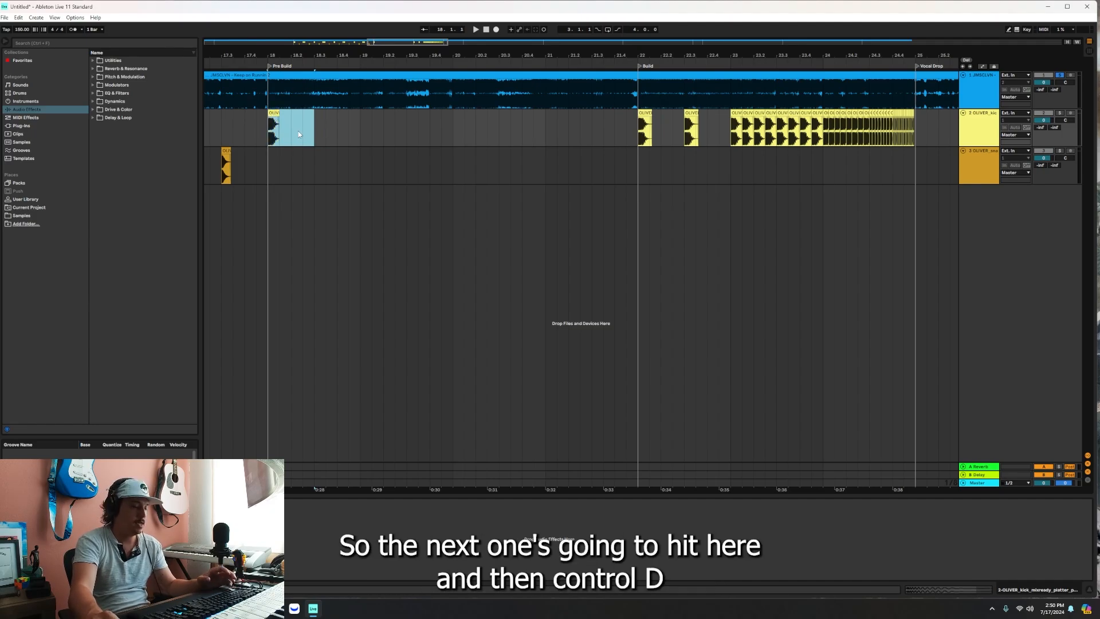
key("ctrl+d")
key("ctrl+d")
key("ctrl+d")
key("ctrl+d")
key("ctrl+d")
key("ctrl+d")
key("ctrl+d")
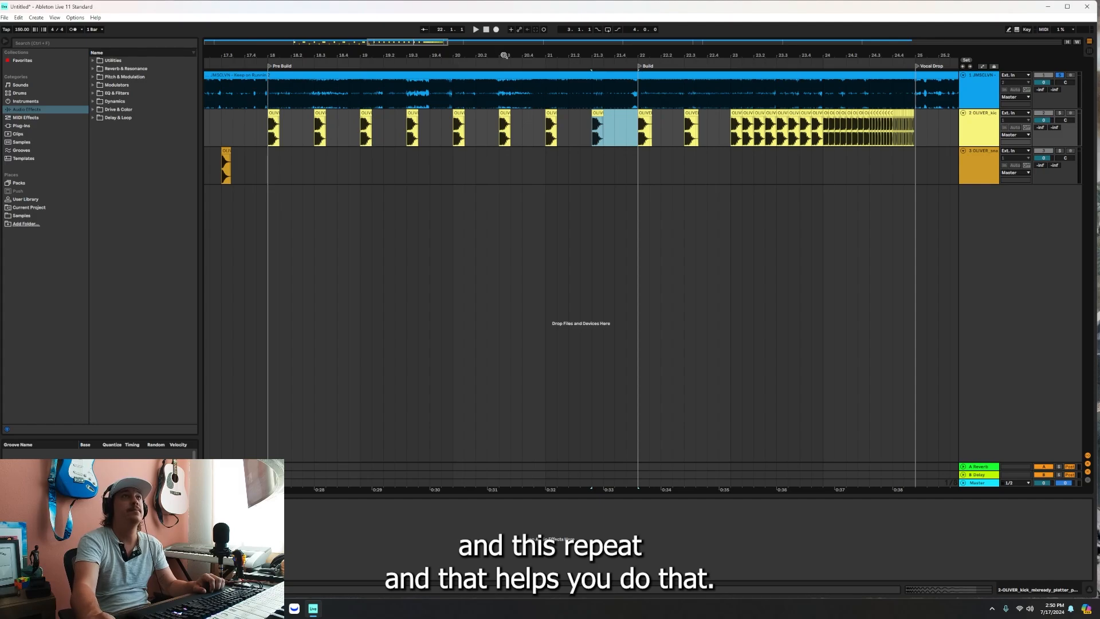
Delete the kick clips across bar 23 of the Build, and select the kick at 22.3 for copying.
left_click_drag(505, 55, 326, 59)
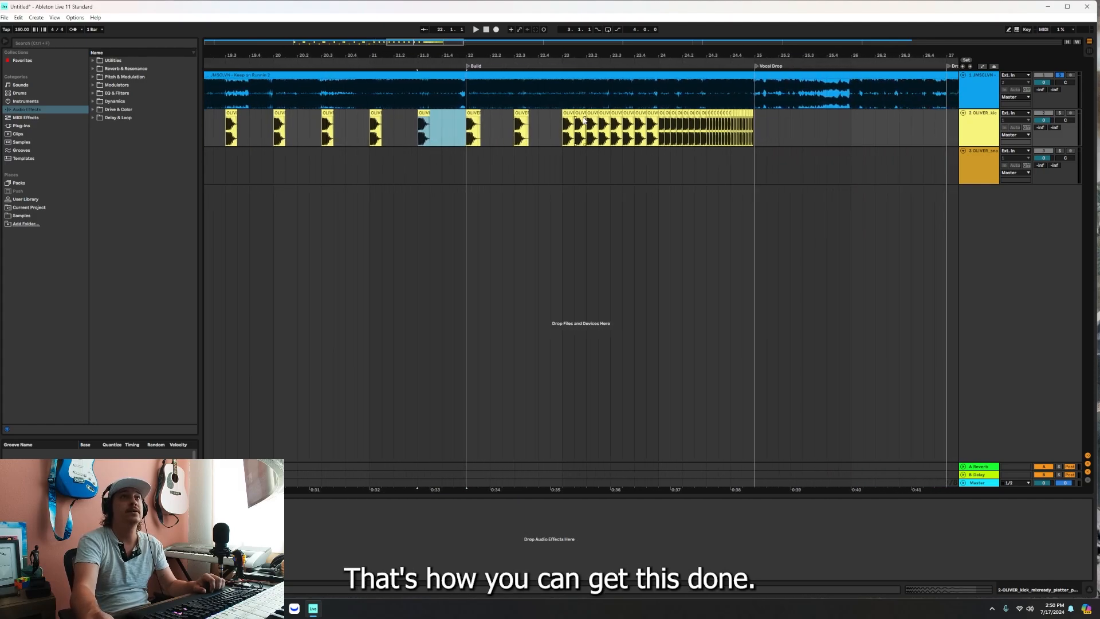
left_click_drag(584, 119, 638, 118)
key("Delete")
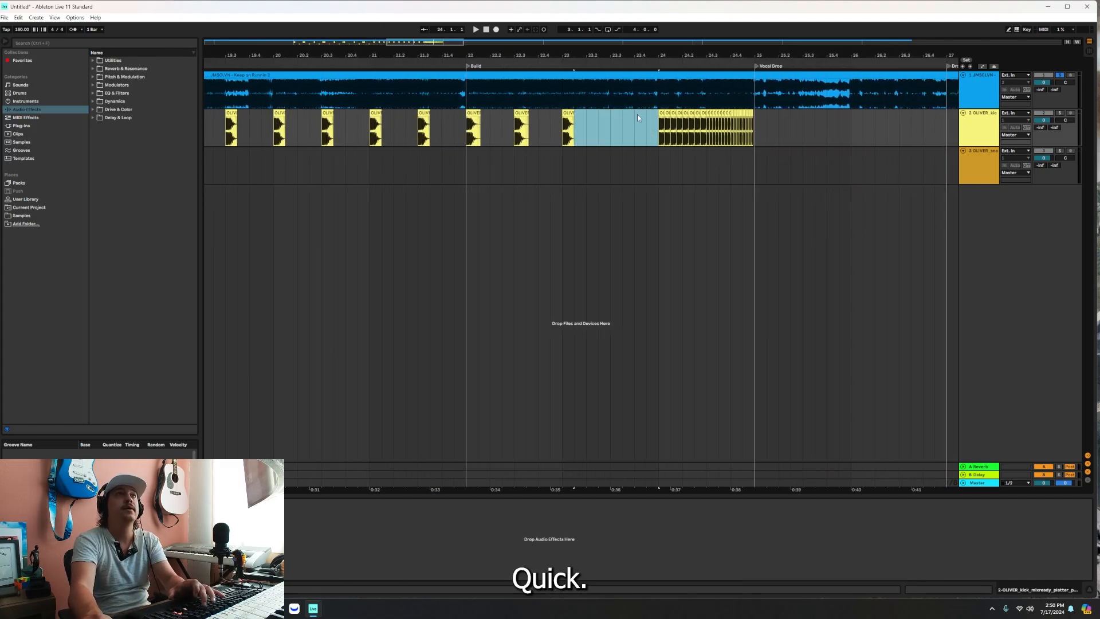
left_click(568, 113)
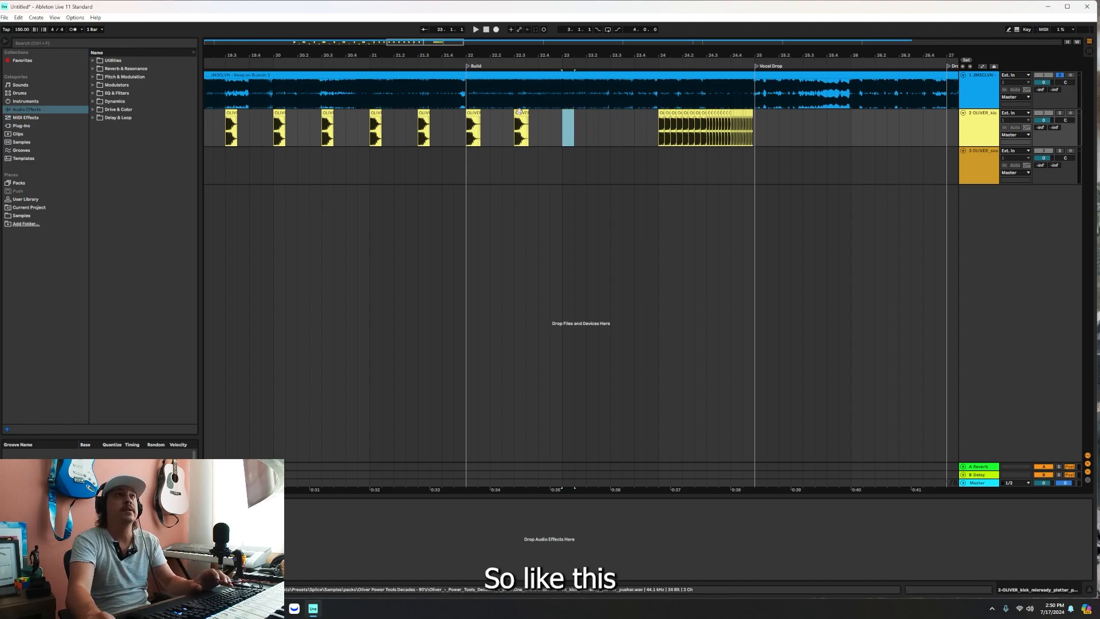
left_click_drag(568, 113, 519, 113)
Paste the copied kick at bar 23 and shorten it to an eighth note.
left_click(561, 141)
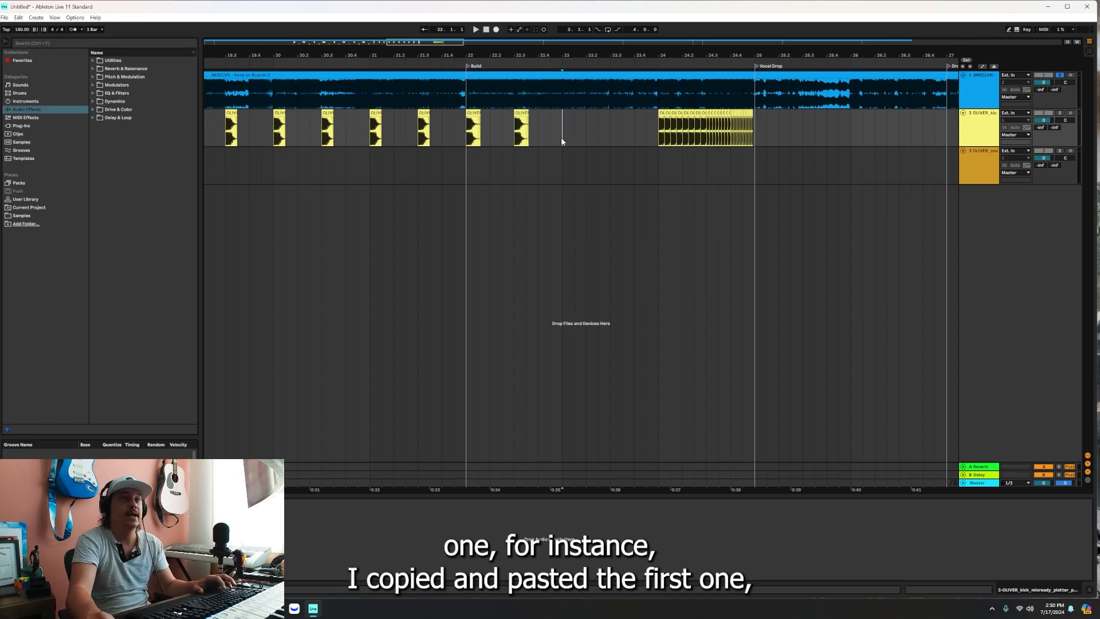
key("ctrl+v")
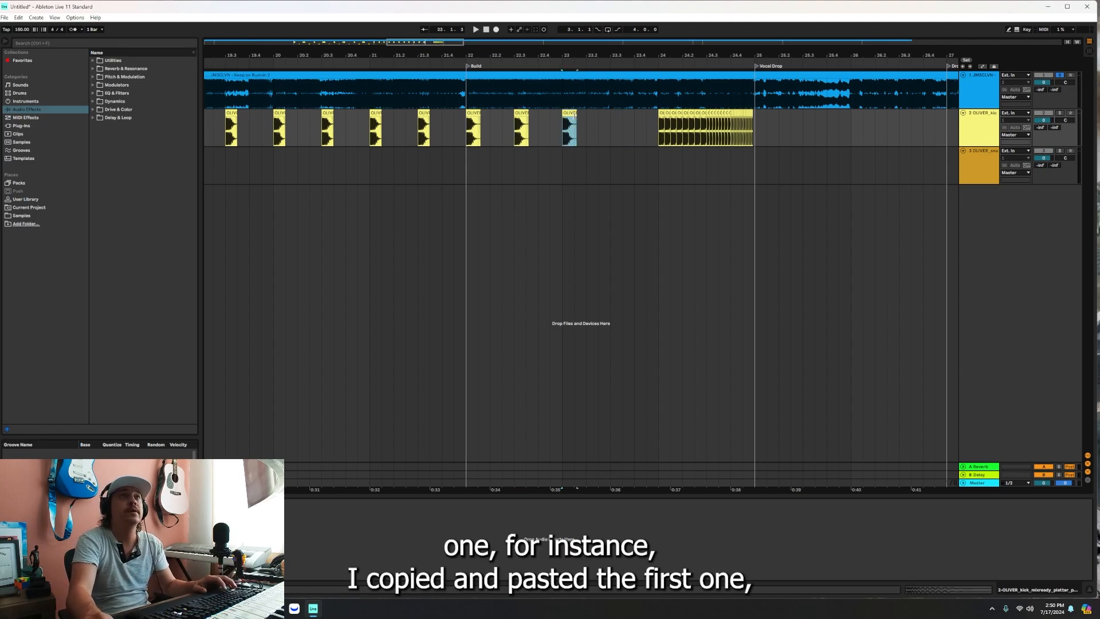
left_click_drag(576, 114, 574, 114)
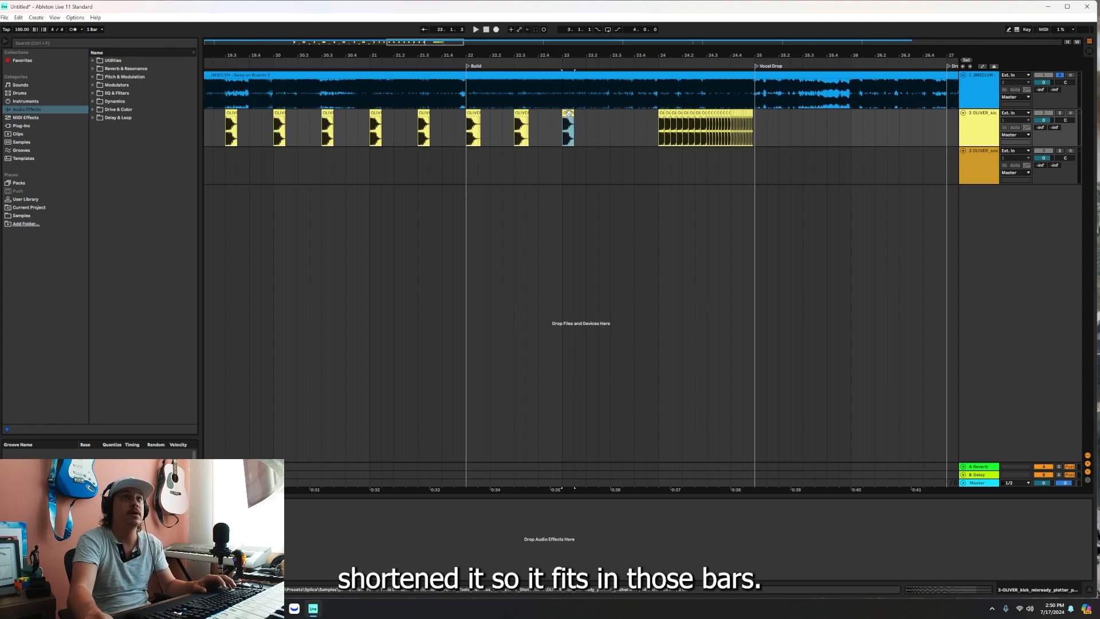
Duplicate the shortened kick seven times back to back, filling bar 23 up to bar 24.
key("ctrl+d")
key("ctrl+d")
key("ctrl+d")
key("ctrl+d")
key("ctrl+d")
key("ctrl+d")
key("ctrl+d")
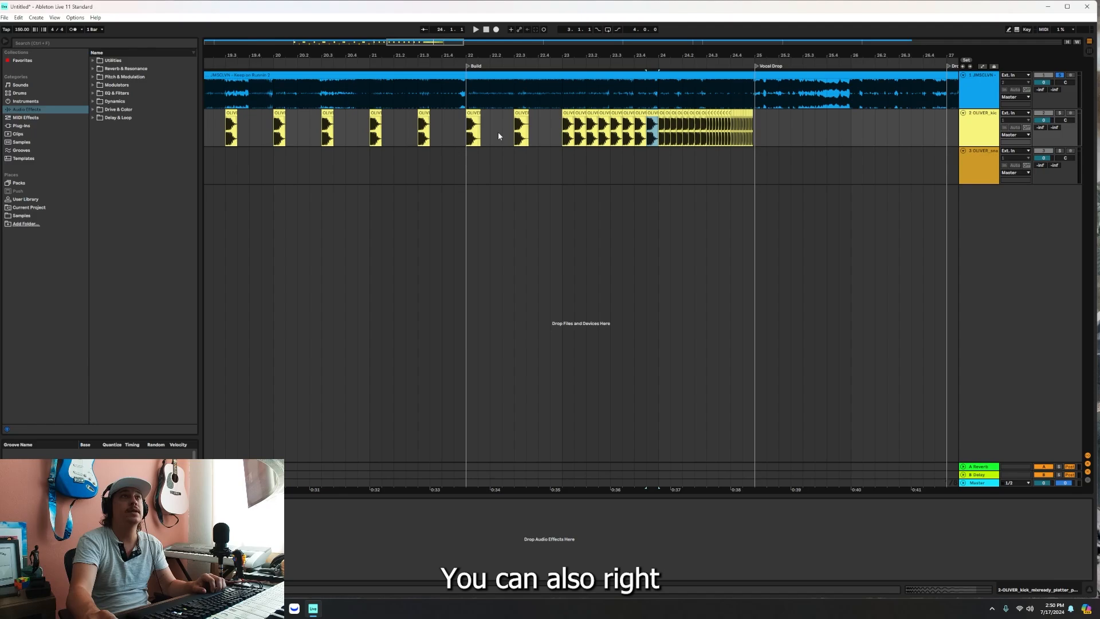
Try the fixed grid settings Off, 8 Bars and 4 Bars, and restore the Narrow adaptive grid.
right_click(436, 132)
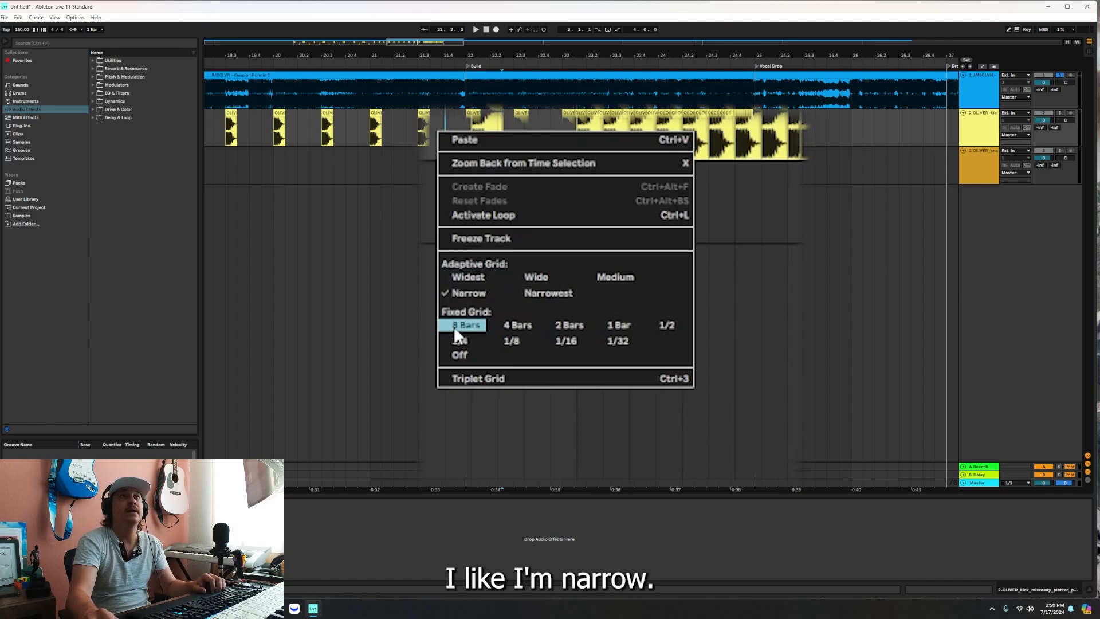
left_click(466, 356)
right_click(439, 201)
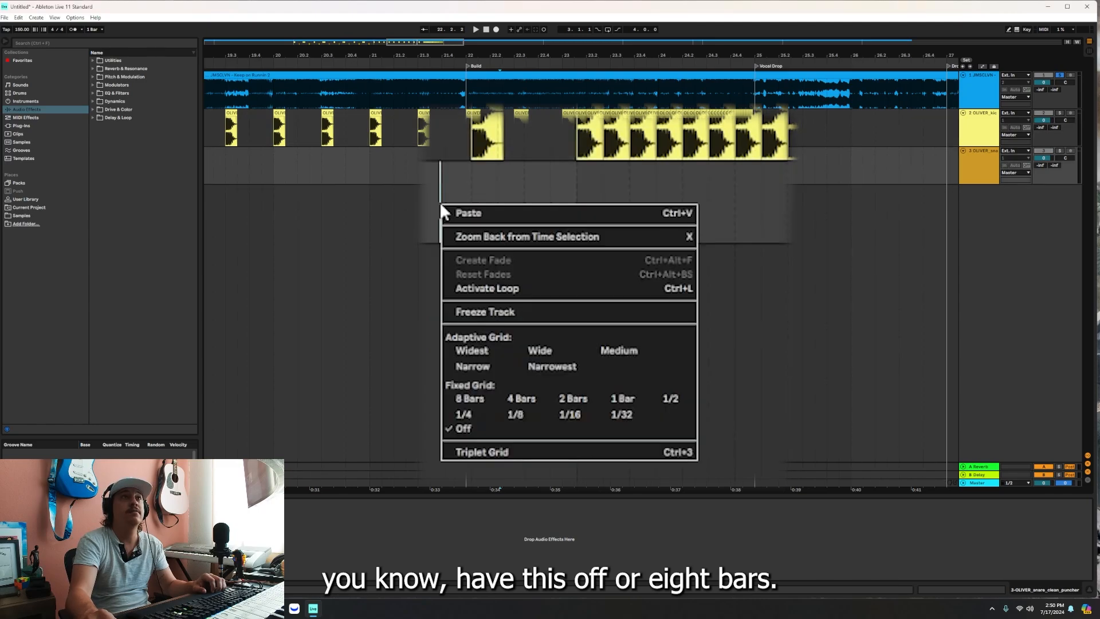
left_click(459, 400)
right_click(476, 207)
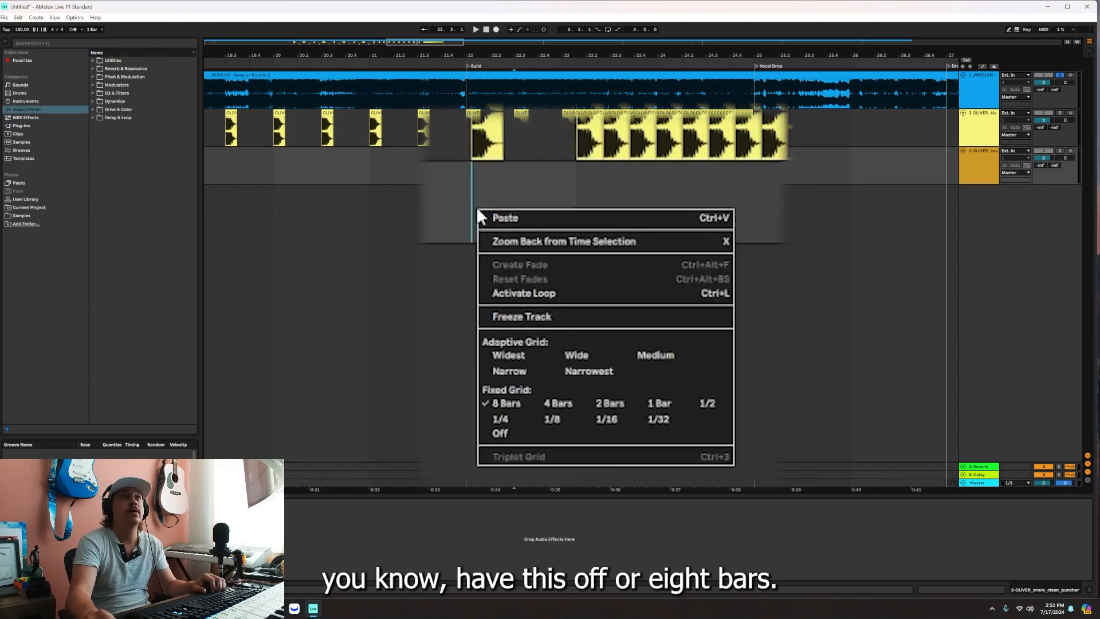
left_click(549, 404)
right_click(488, 218)
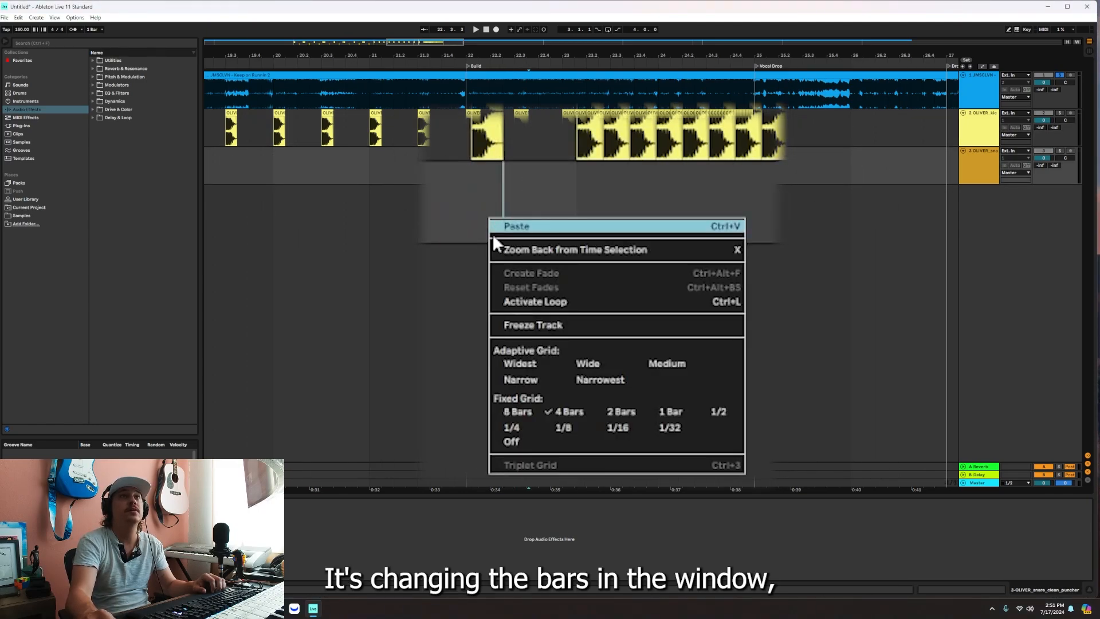
left_click(524, 381)
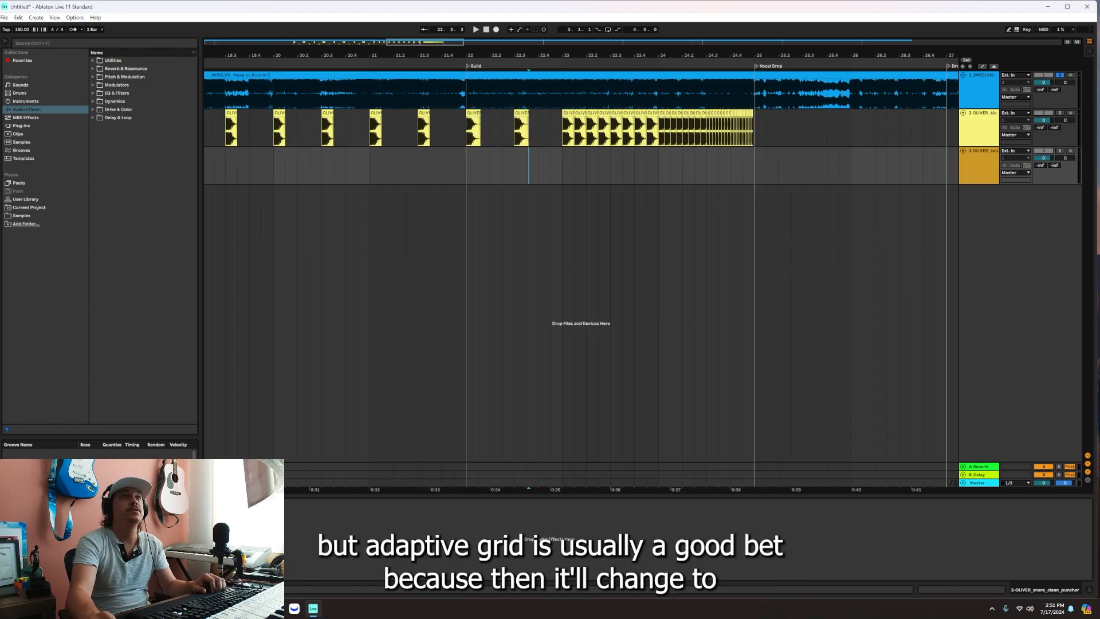
Turn on the triplet grid, compare its divisions around the Build, and turn it off again.
left_click_drag(565, 56, 572, 154)
right_click(573, 159)
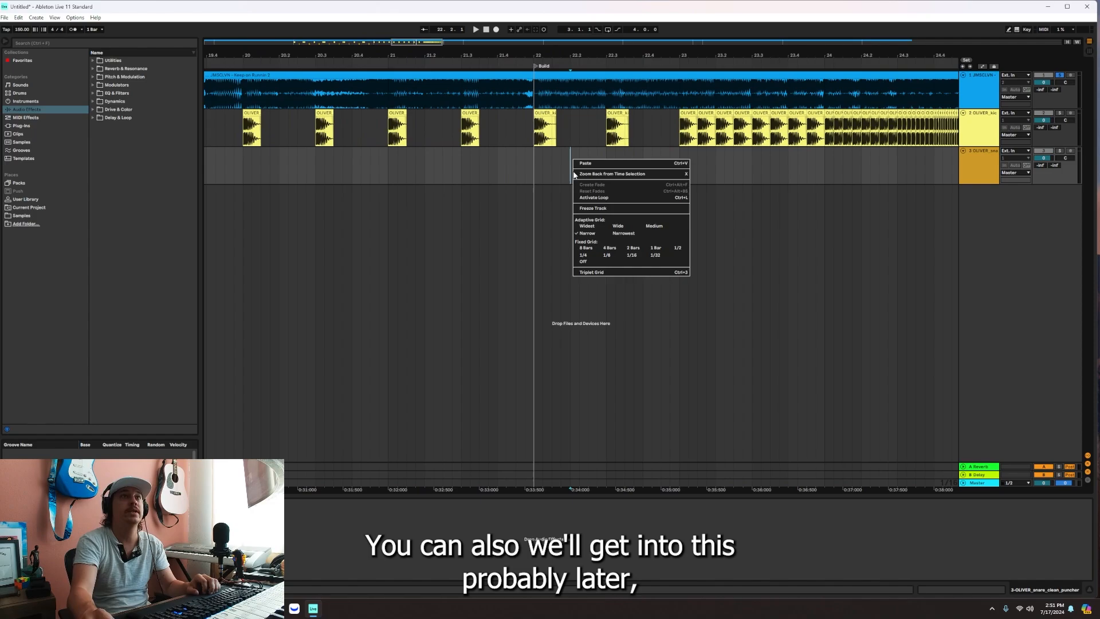
left_click(590, 272)
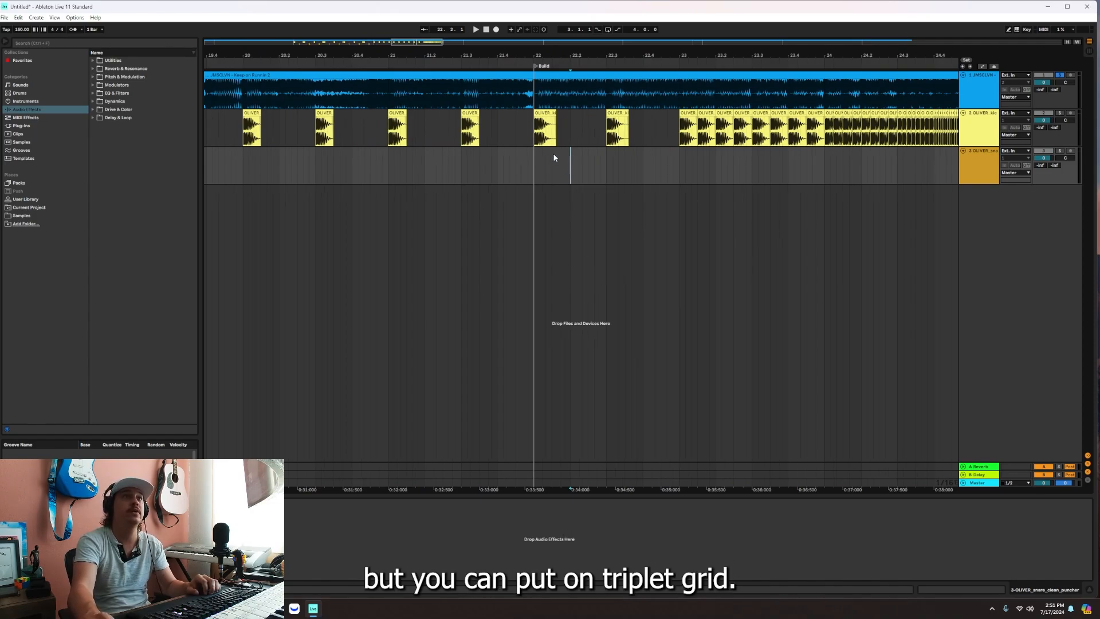
left_click_drag(559, 57, 526, 56)
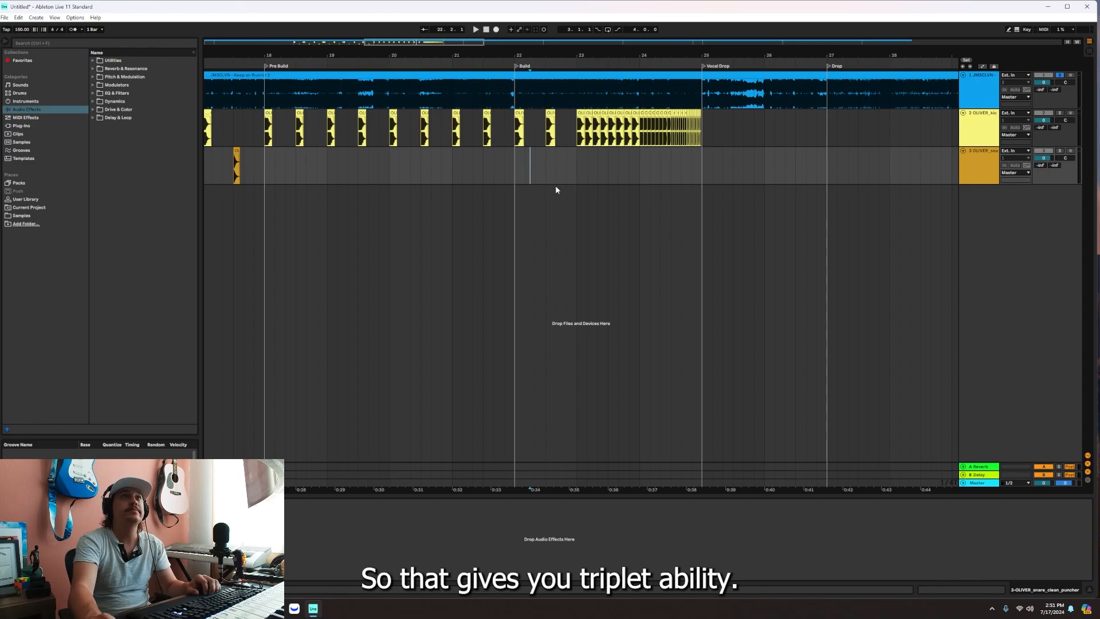
right_click(534, 159)
left_click(561, 273)
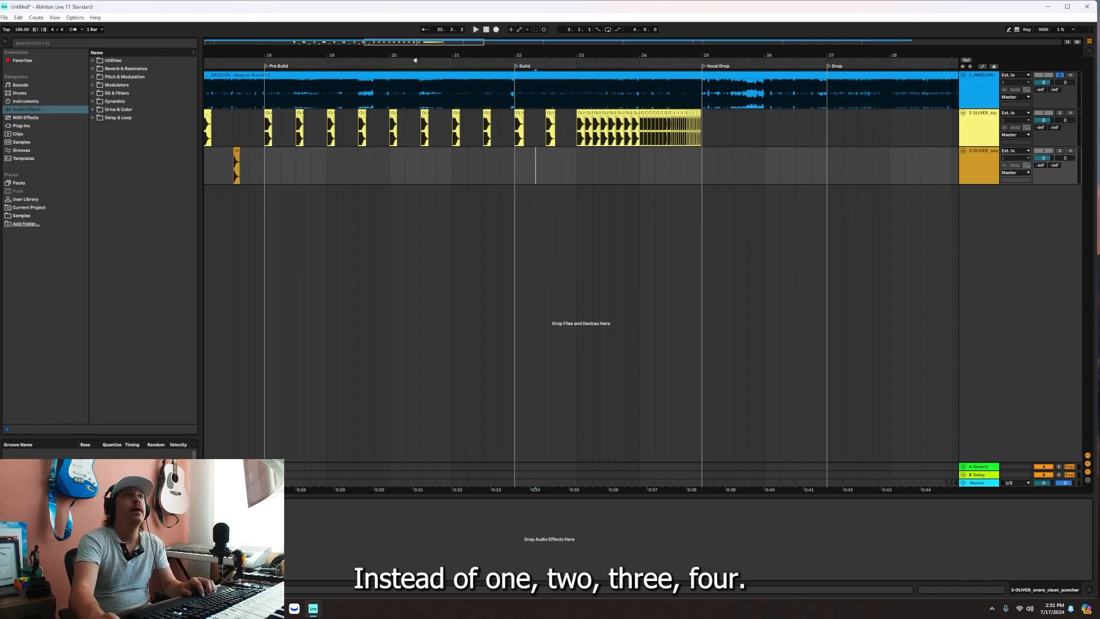
Play the arrangement from the Pre Build marker and unsolo the reference song to hear it with the kicks.
left_click_drag(416, 60, 439, 42)
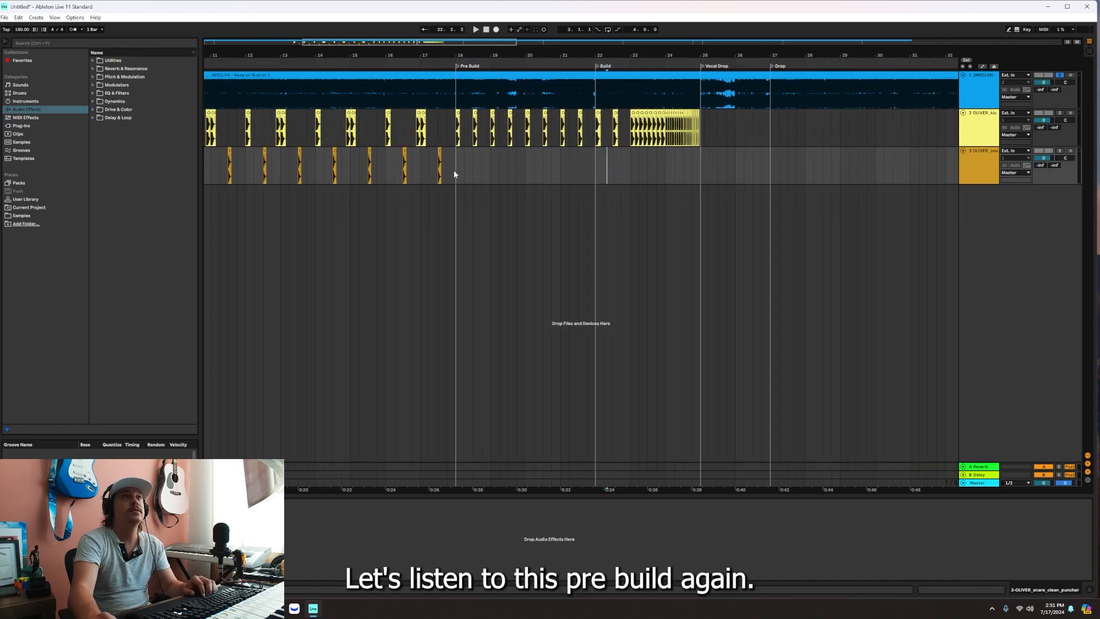
key("space")
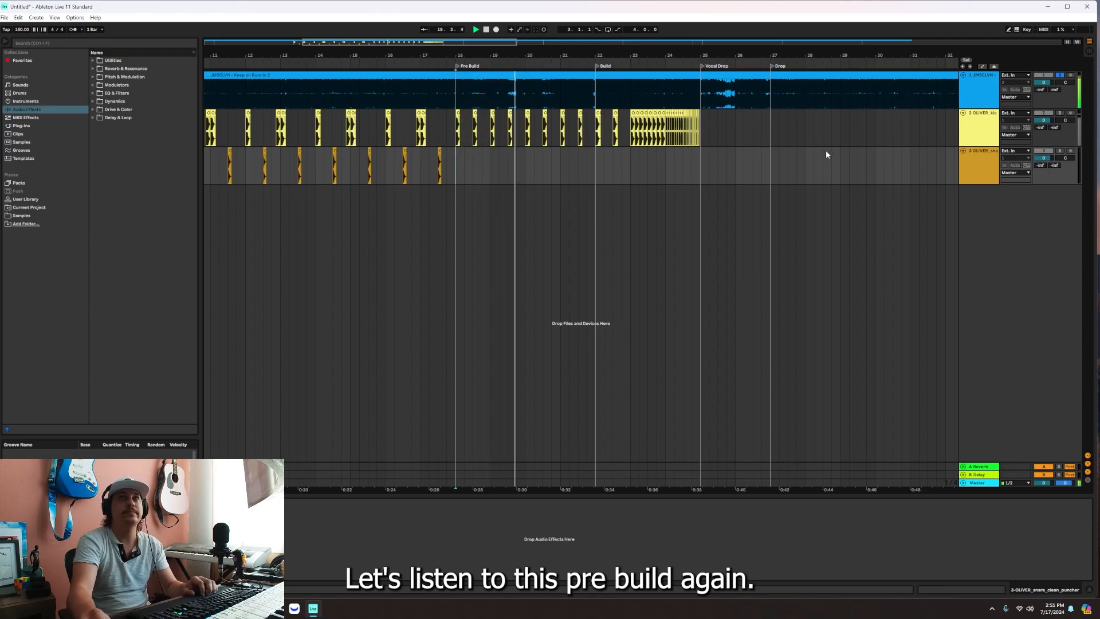
left_click(1060, 75)
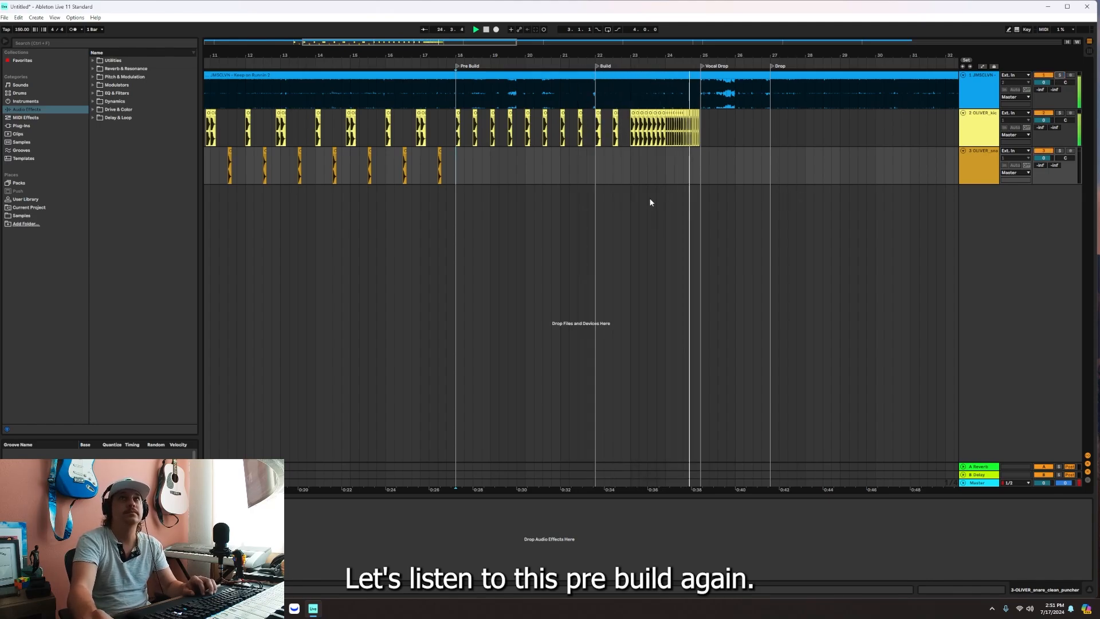
Copy the last snare before the Pre Build to the Build marker and repeat it every beat up to bar 23.
left_click(441, 163)
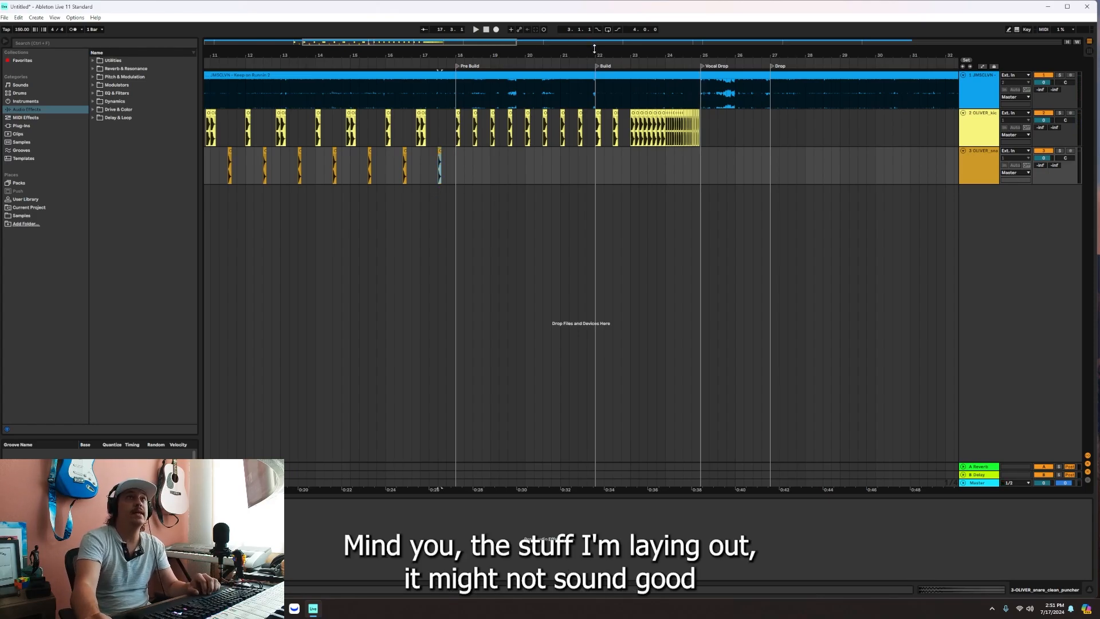
left_click_drag(594, 49, 542, 178)
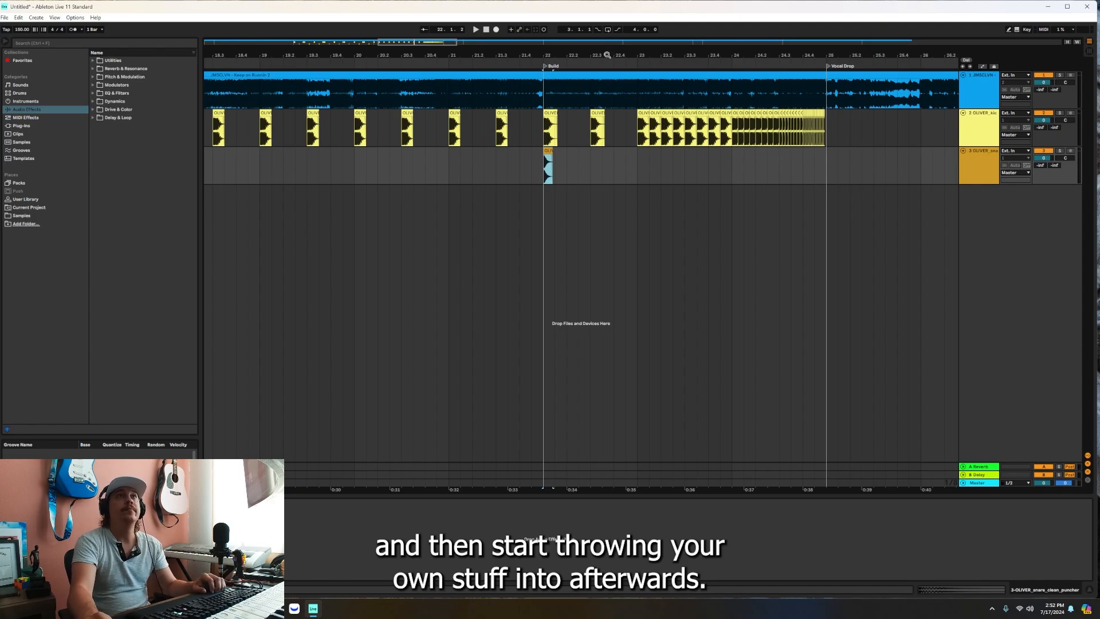
left_click_drag(607, 54, 582, 86)
left_click_drag(511, 171, 472, 160)
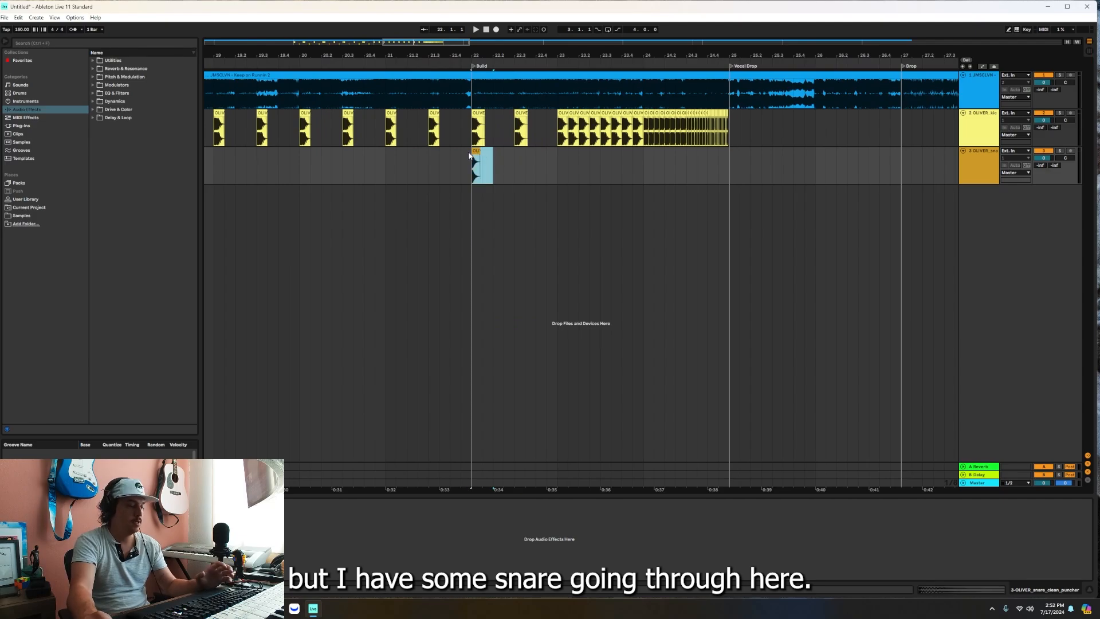
key("ctrl+d")
key("ctrl+d")
key("ctrl+d")
key("ctrl+d")
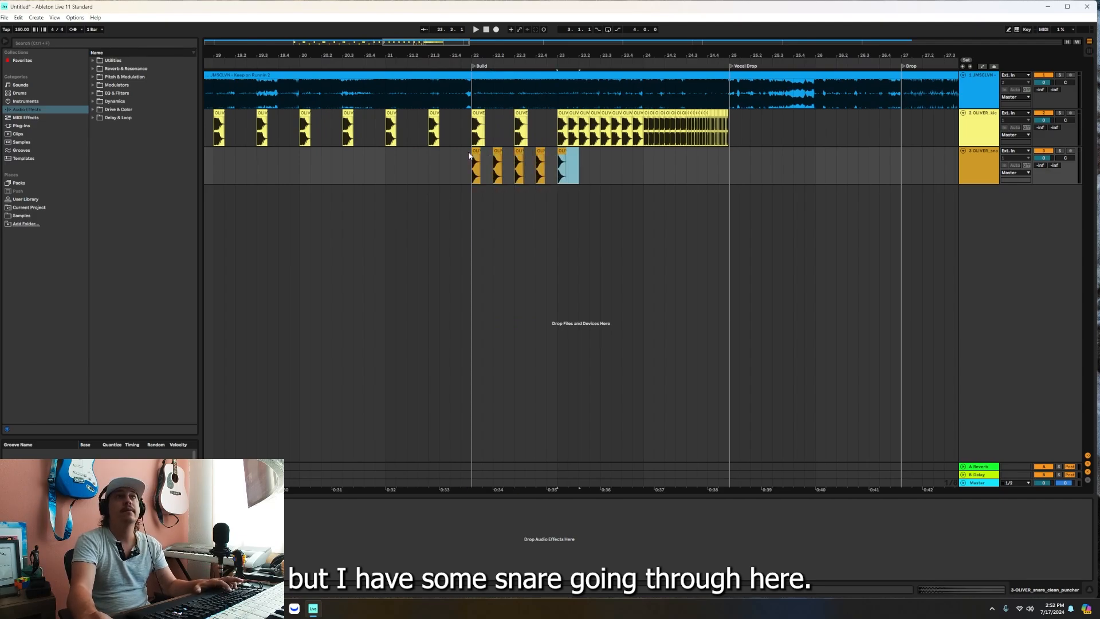
Duplicate the shortened snare clip at 24.3 eight times back to back, reaching 24.4.
key("plus")
key("plus")
key("plus")
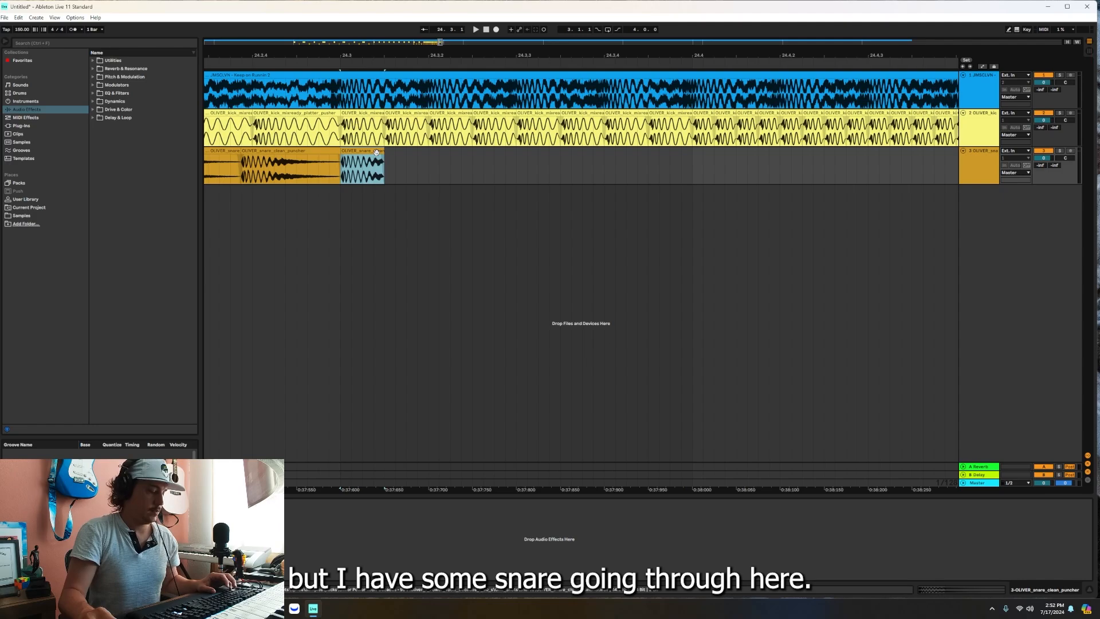
key("ctrl+d")
key("ctrl+d")
key("ctrl+d")
key("ctrl+d")
key("ctrl+d")
key("ctrl+d")
key("ctrl+d")
key("ctrl+d")
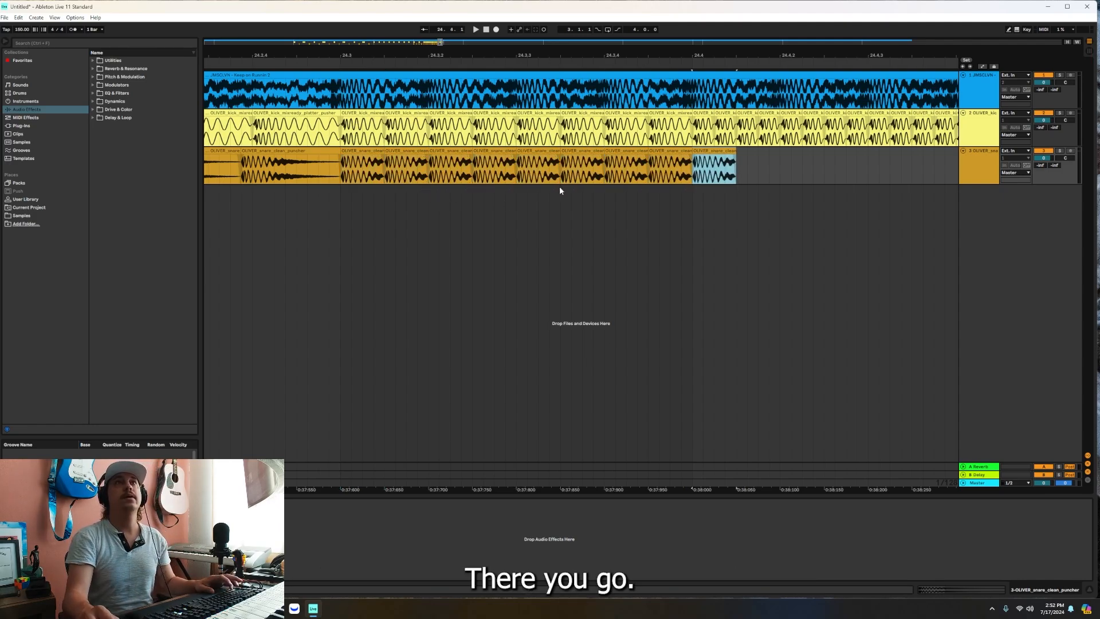
Shorten the snare clip at 24.4 to half its length and select it.
left_click_drag(737, 147, 716, 145)
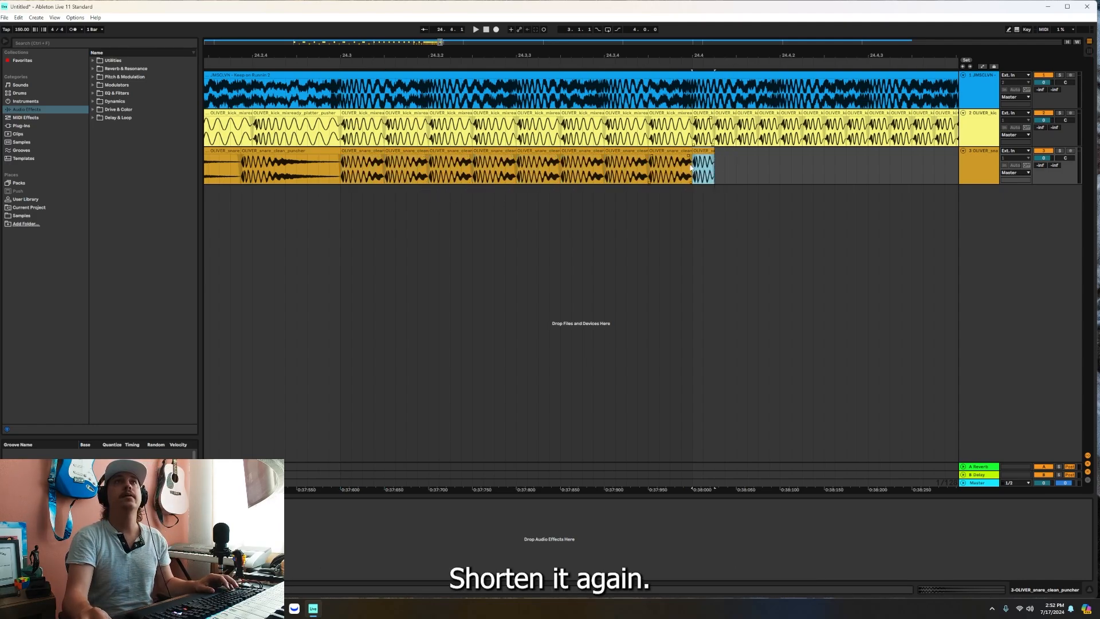
left_click(711, 159)
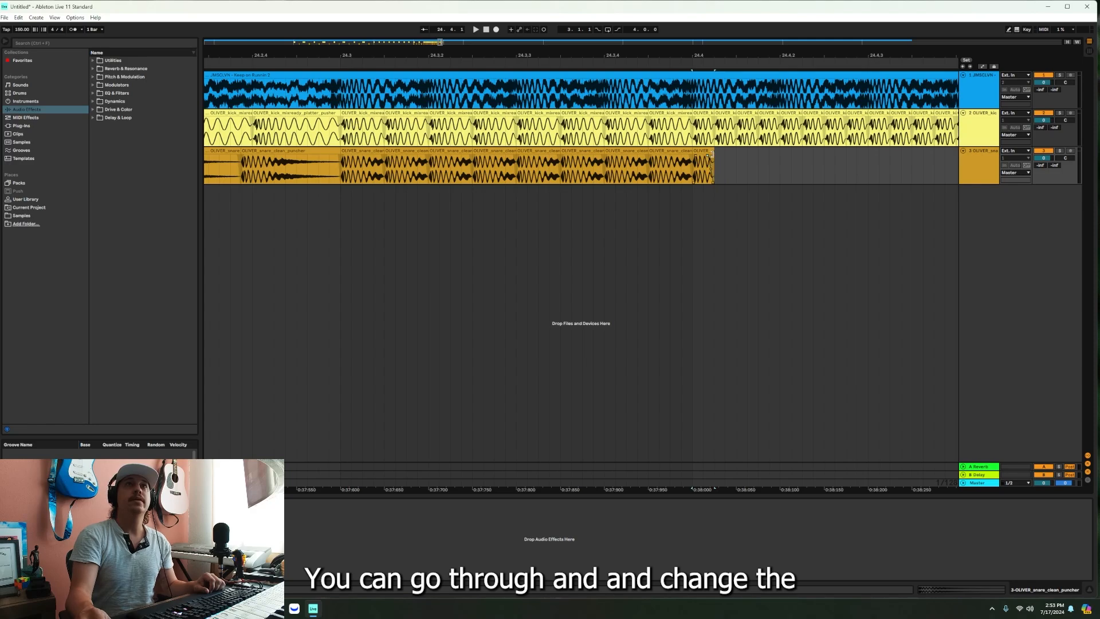
left_click_drag(731, 53, 532, 53)
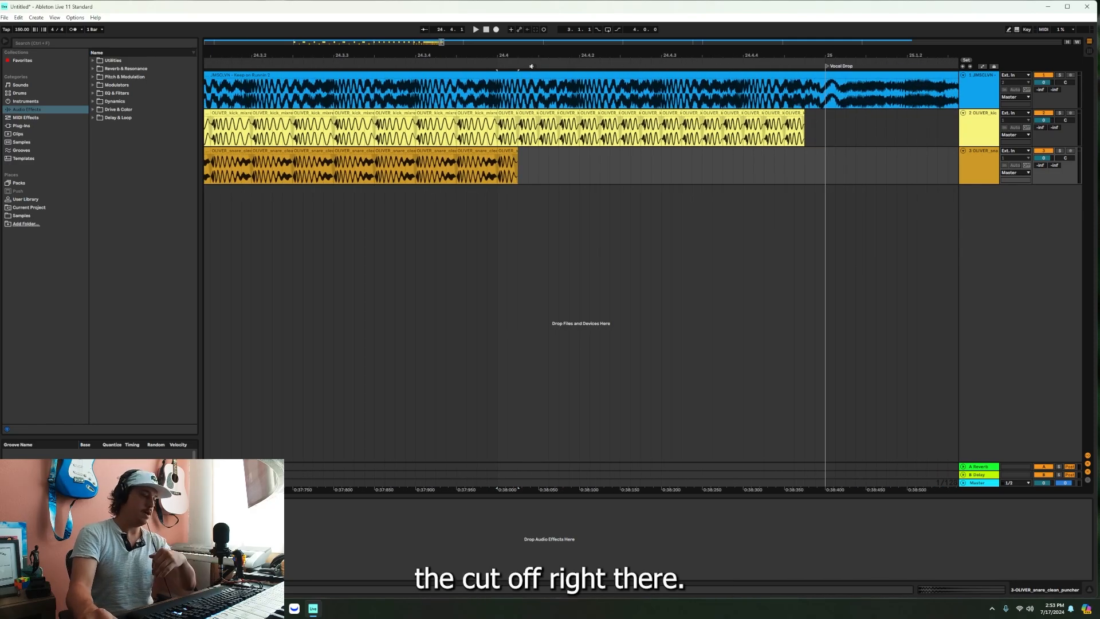
left_click(507, 163)
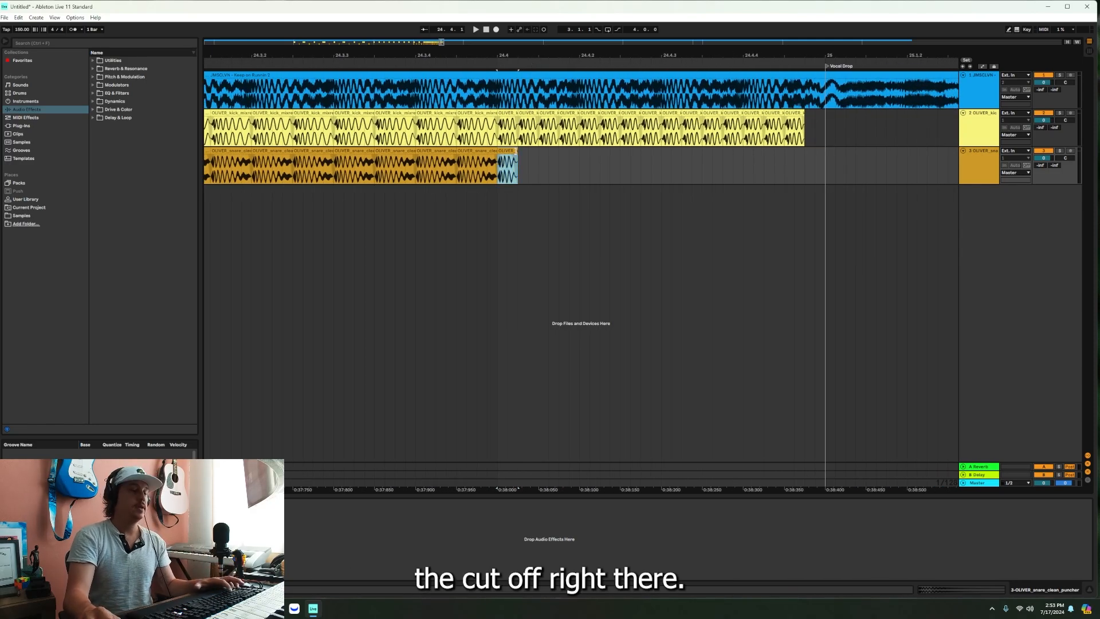
Duplicate the shortened snare clip back to back up to the Vocal Drop marker and add one more short kick clip to match.
key("ctrl+d")
key("ctrl+d")
key("ctrl+d")
key("ctrl+d")
key("ctrl+d")
key("ctrl+d")
key("ctrl+d")
key("ctrl+d")
key("ctrl+d")
key("ctrl+d")
key("ctrl+d")
key("ctrl+d")
key("ctrl+d")
key("ctrl+d")
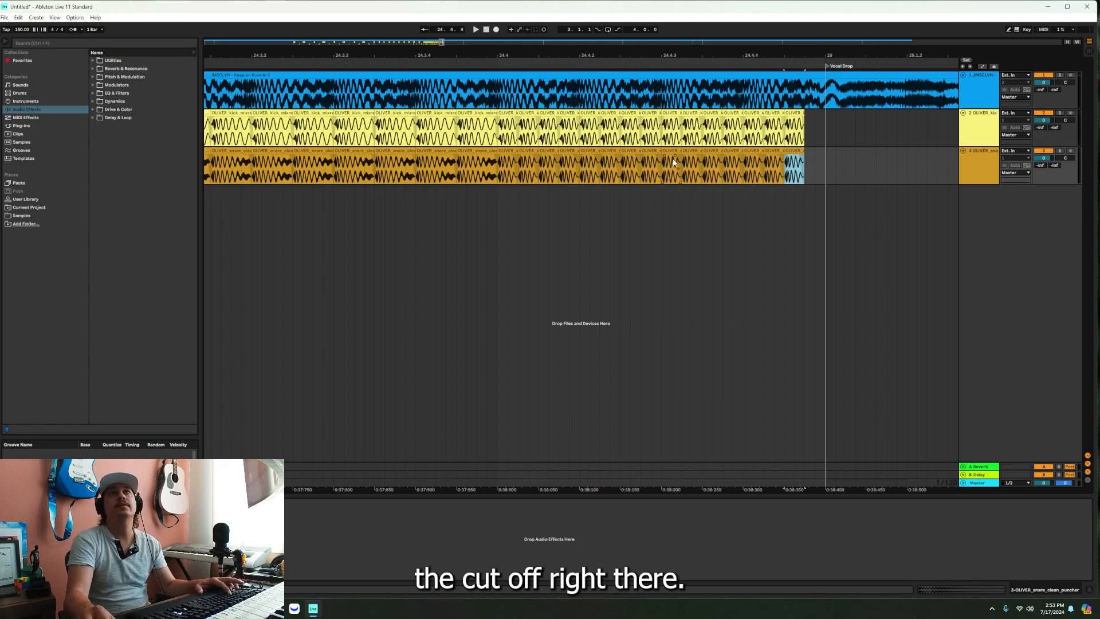
key("ctrl+d")
left_click(793, 113)
key("ctrl+d")
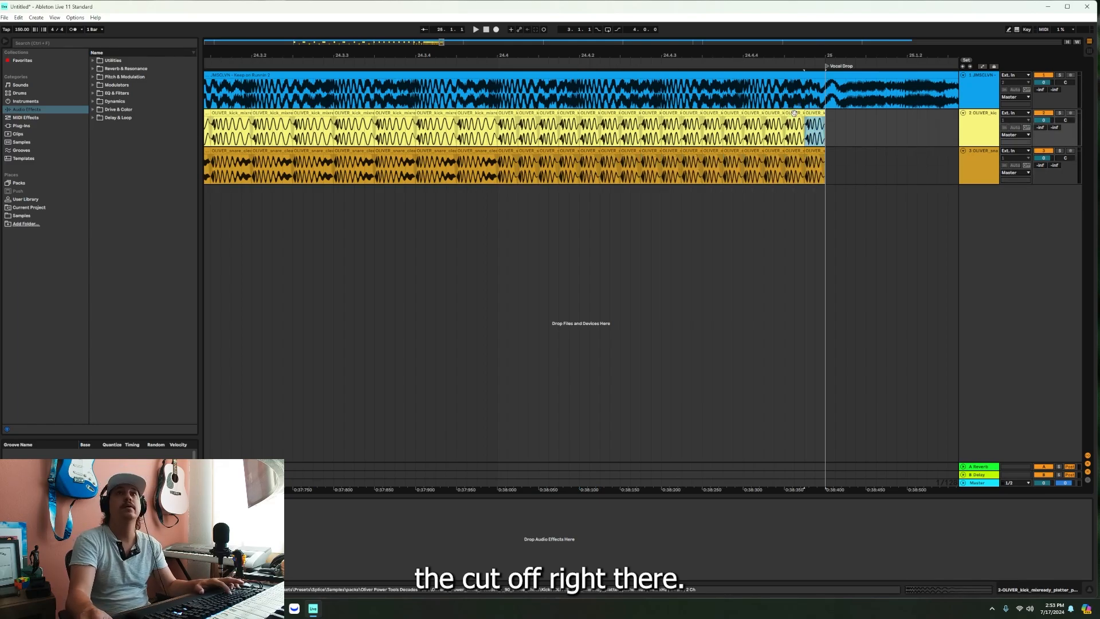
Solo the kick and snare tracks and play the Build section to hear the rolls.
left_click_drag(693, 51, 694, 1)
left_click(1059, 116)
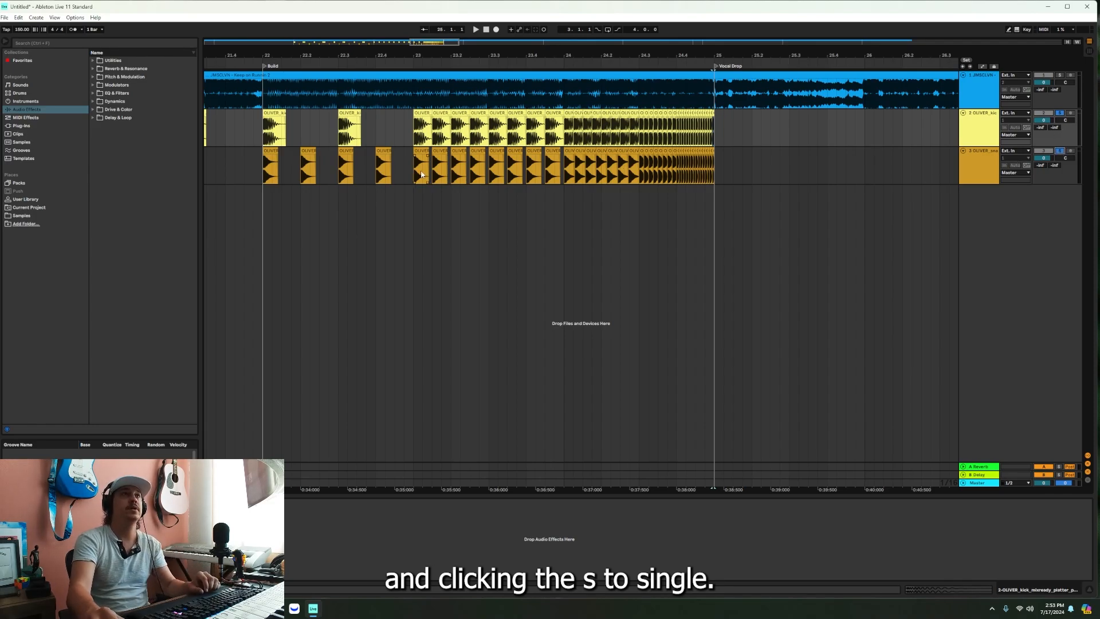
left_click(258, 181)
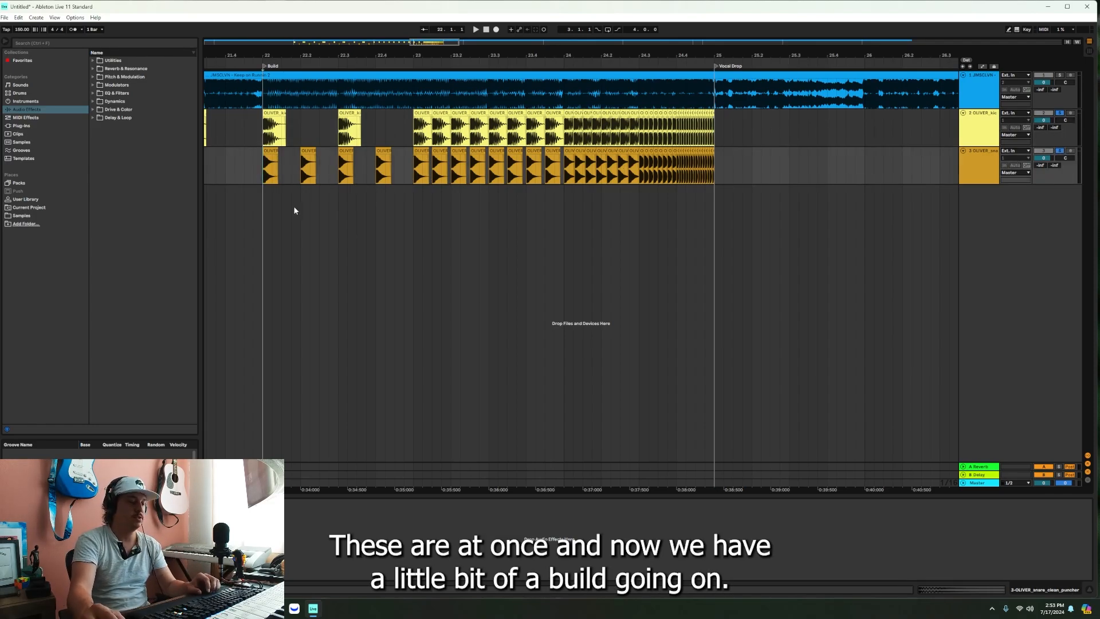
key("space")
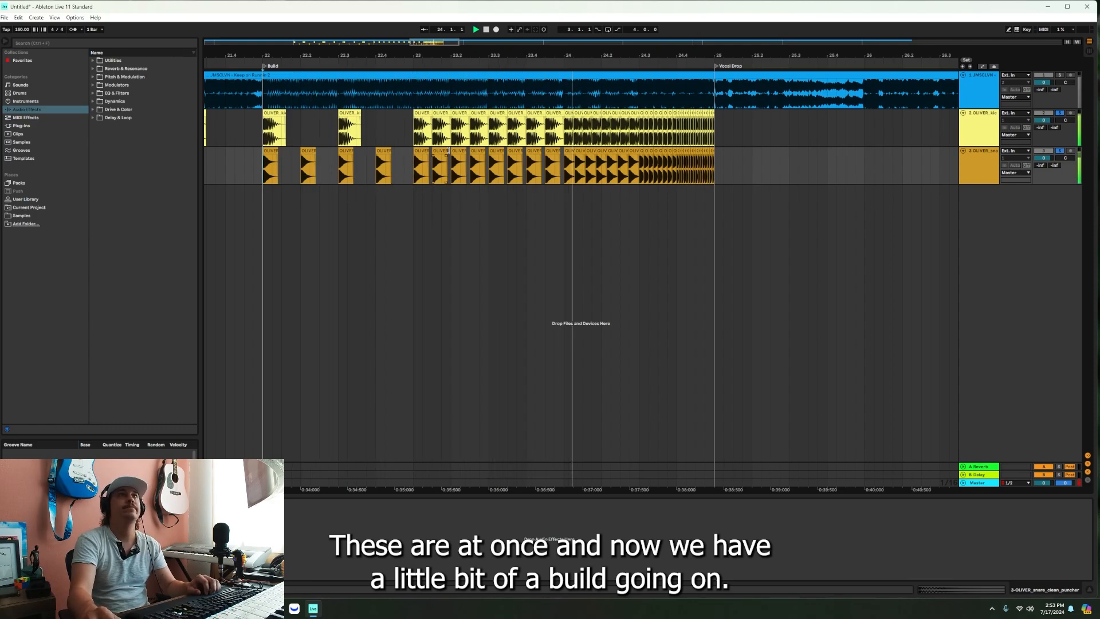
left_click(451, 55)
left_click_drag(451, 55, 166, 45)
key("space")
Copy the kick at 22.3 to the Drop marker and the snare at 22.4 to 27.3.
left_click_drag(297, 55, 304, 55)
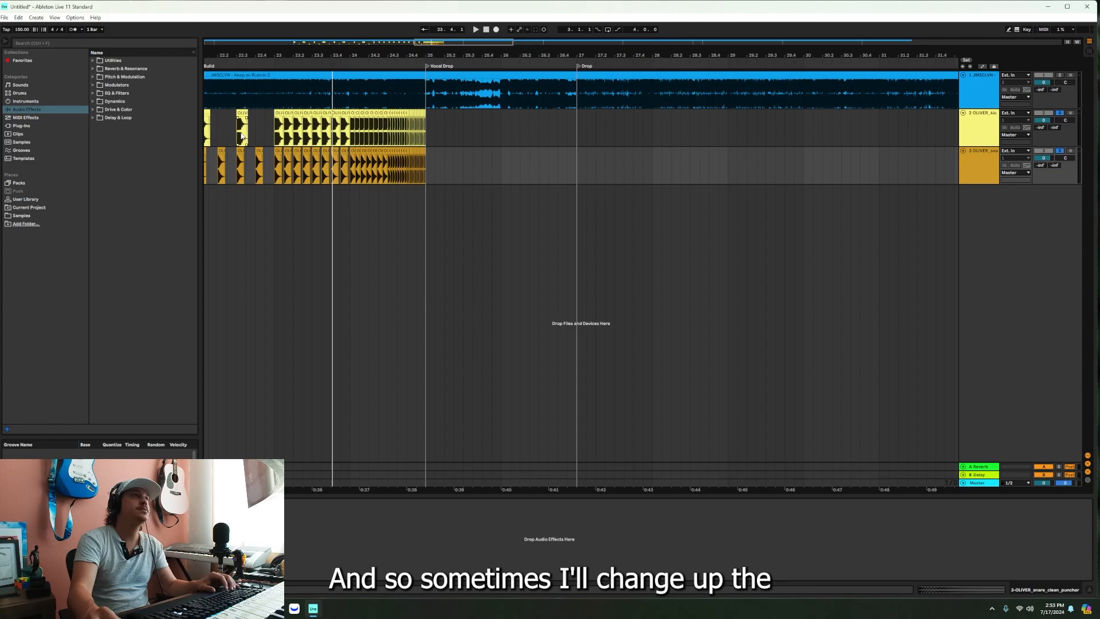
left_click(243, 113)
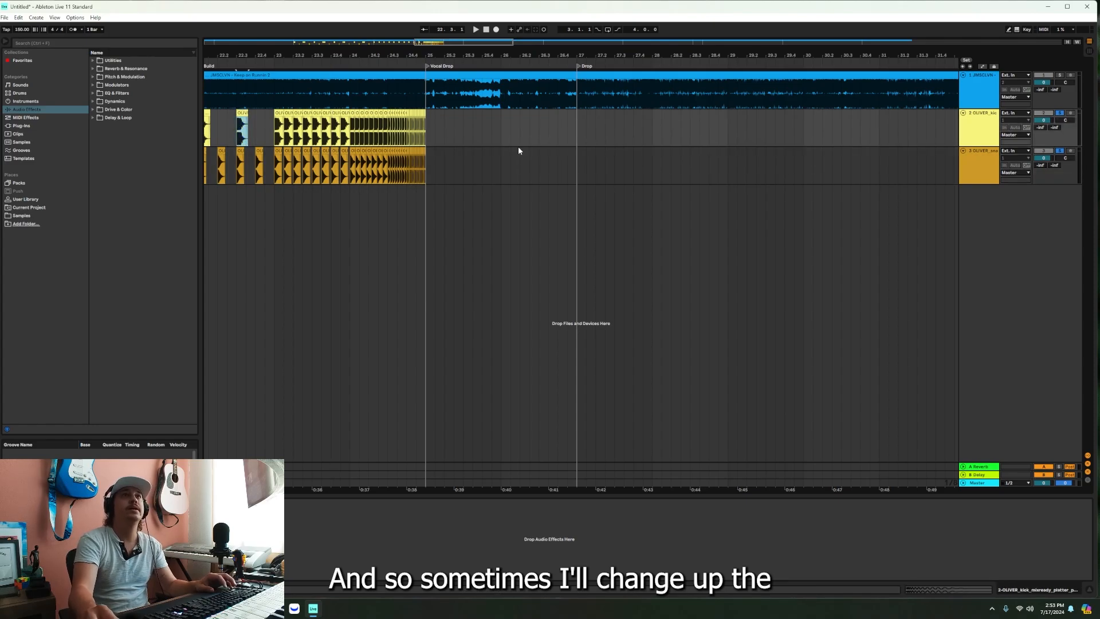
left_click(577, 130)
key("ctrl+v")
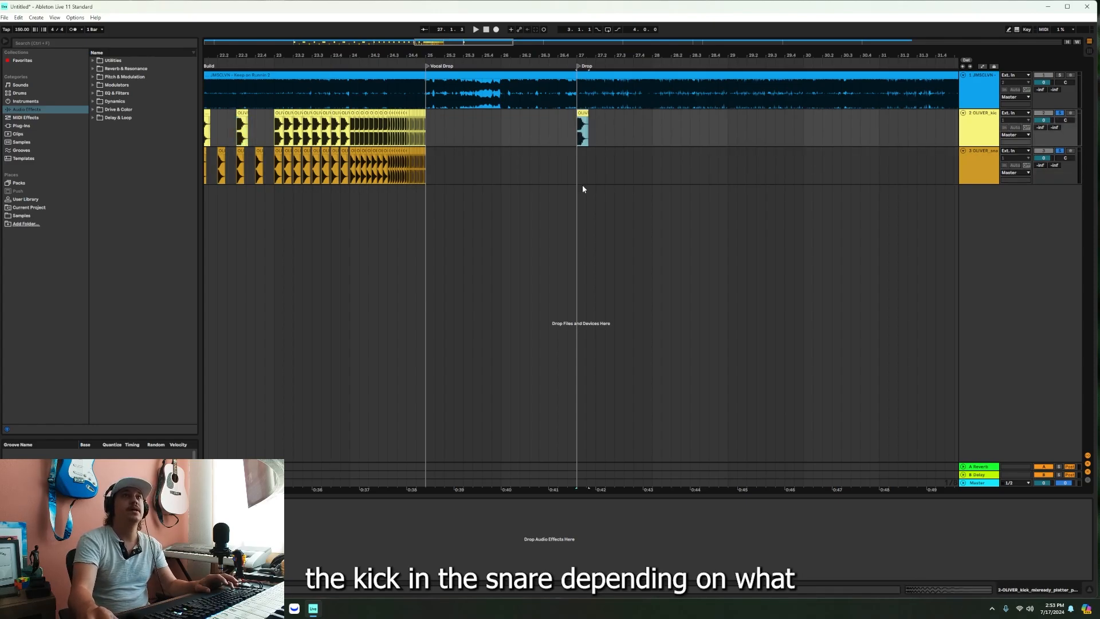
left_click(259, 152)
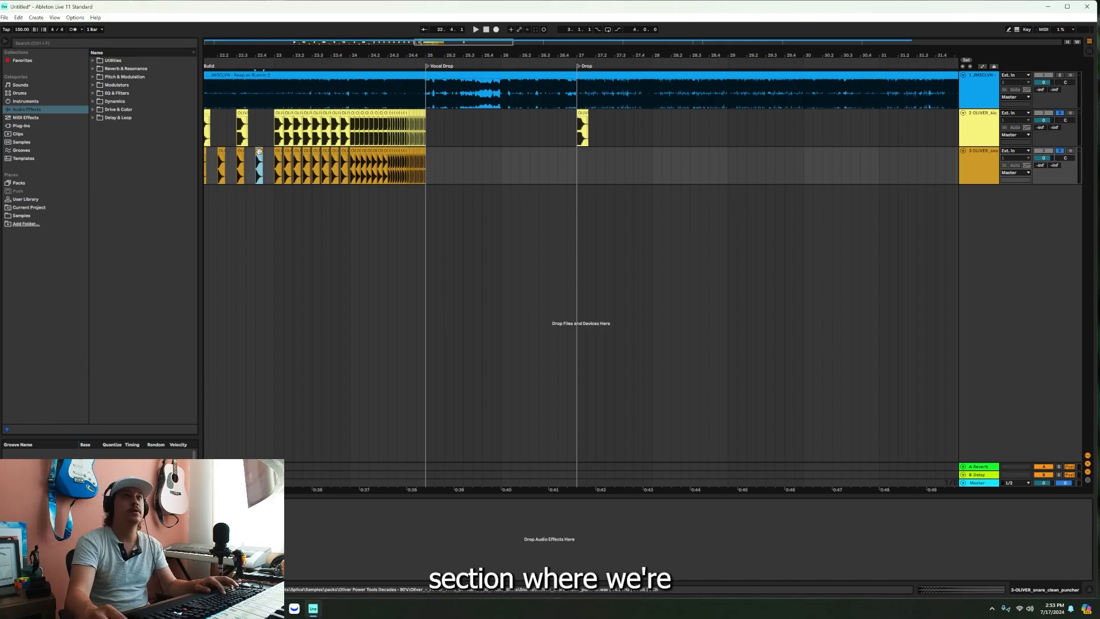
left_click(617, 176)
key("ctrl+v")
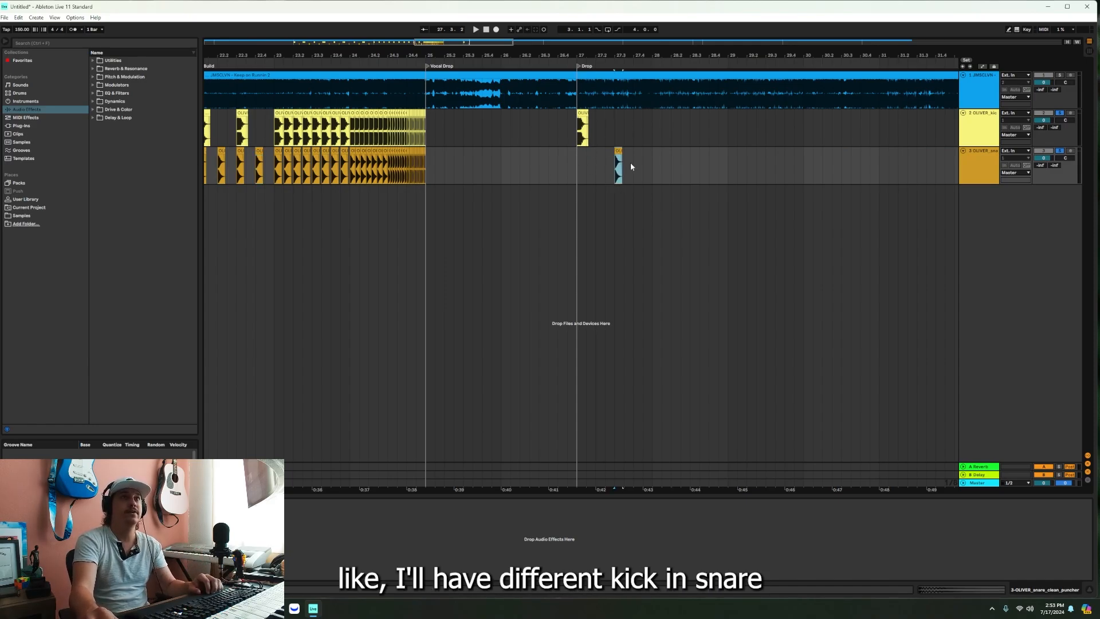
Select bar 27 across the kick and snare tracks and duplicate it every bar through the bar starting at the Switch marker.
left_click_drag(621, 57, 597, 25)
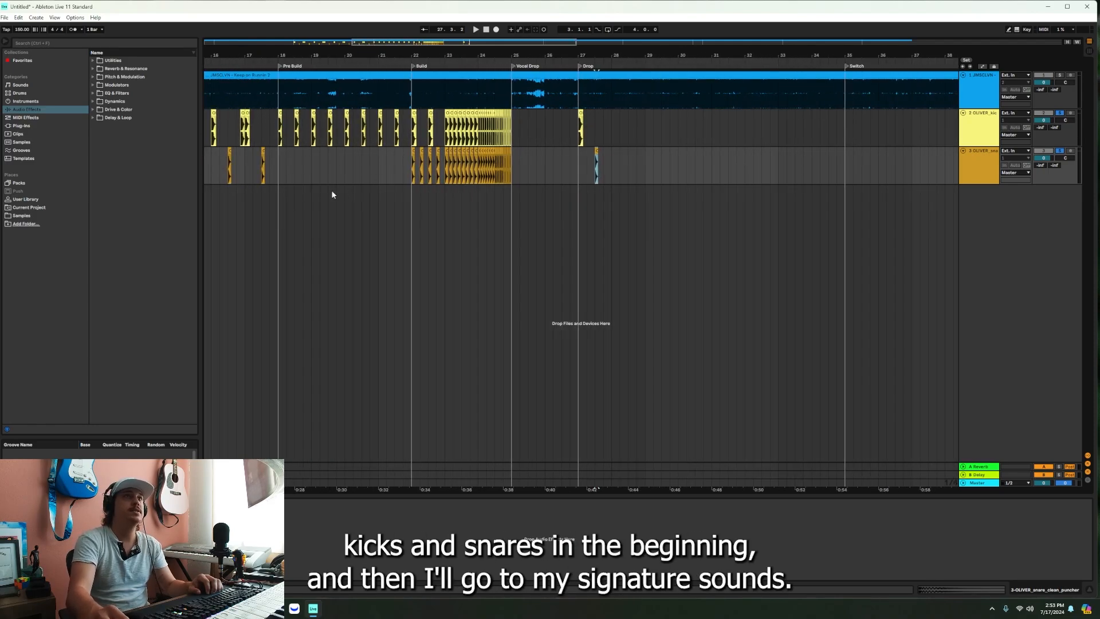
left_click_drag(618, 57, 442, 94)
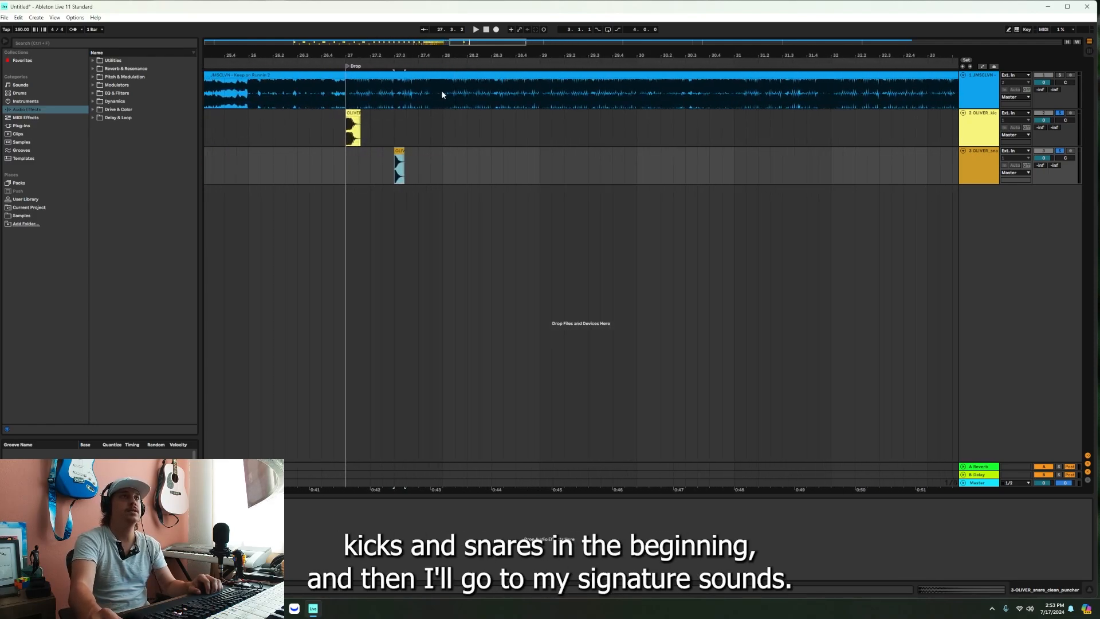
left_click_drag(444, 176, 346, 136)
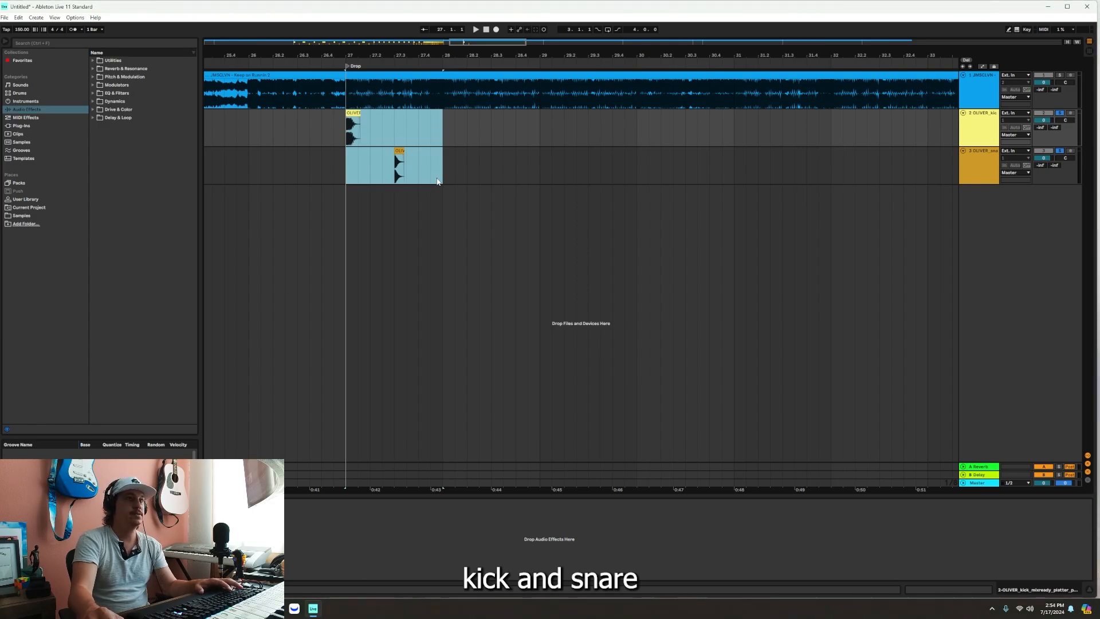
key("ctrl+d")
key("ctrl+d")
key("ctrl+d")
key("ctrl+d")
key("ctrl+d")
key("ctrl+d")
key("ctrl+d")
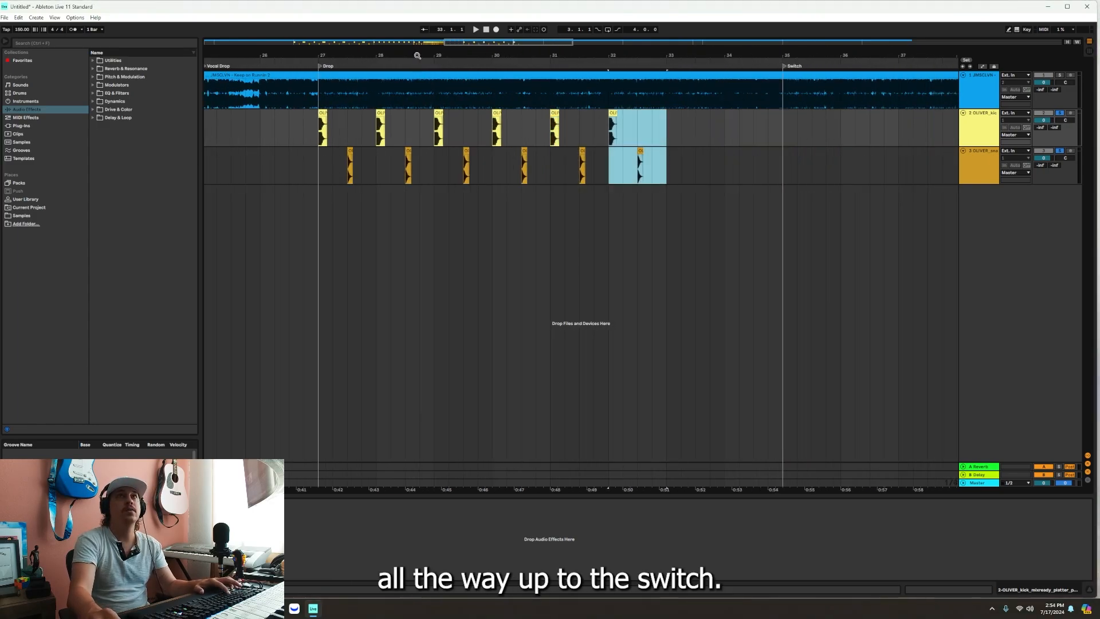
key("ctrl+d")
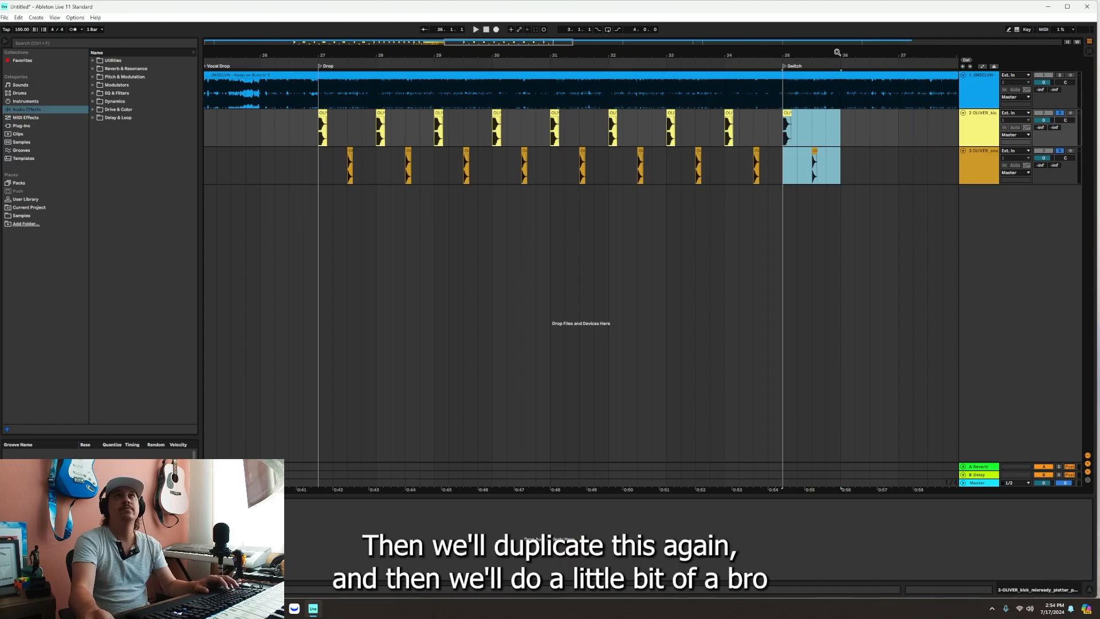
Duplicate the kick's half bar at the Switch marker, then repeat the resulting one-bar kick and snare pattern up to the 2nd build marker.
left_click_drag(671, 138, 639, 137)
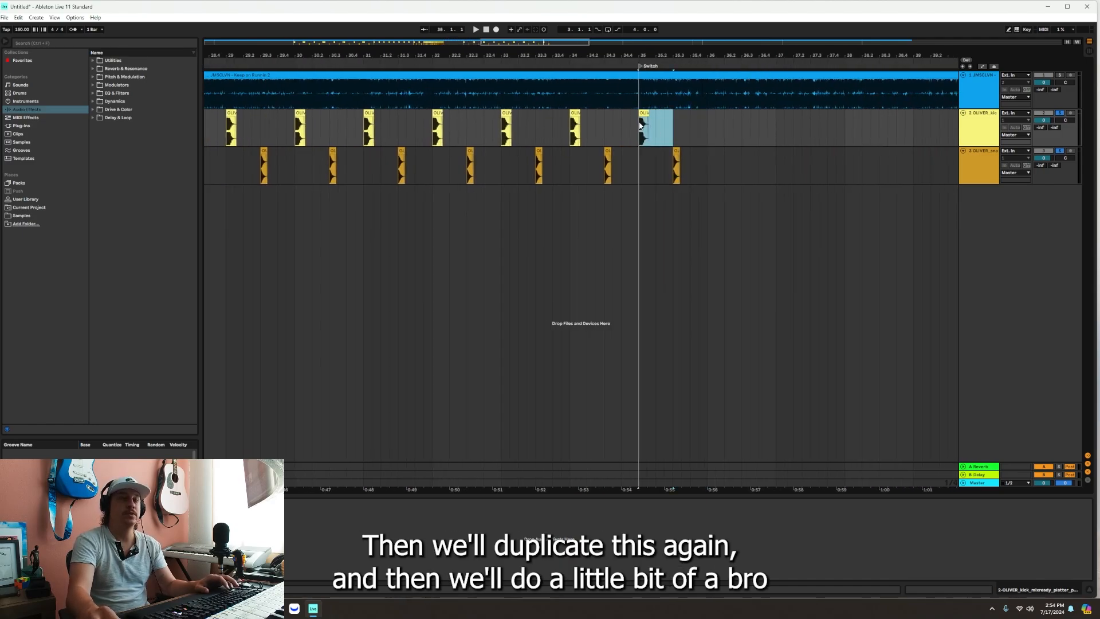
key("ctrl+d")
left_click_drag(707, 167, 641, 135)
left_click_drag(690, 56, 401, 55)
key("ctrl+d")
key("ctrl+d")
key("ctrl+d")
key("ctrl+d")
key("ctrl+d")
key("ctrl+d")
key("ctrl+d")
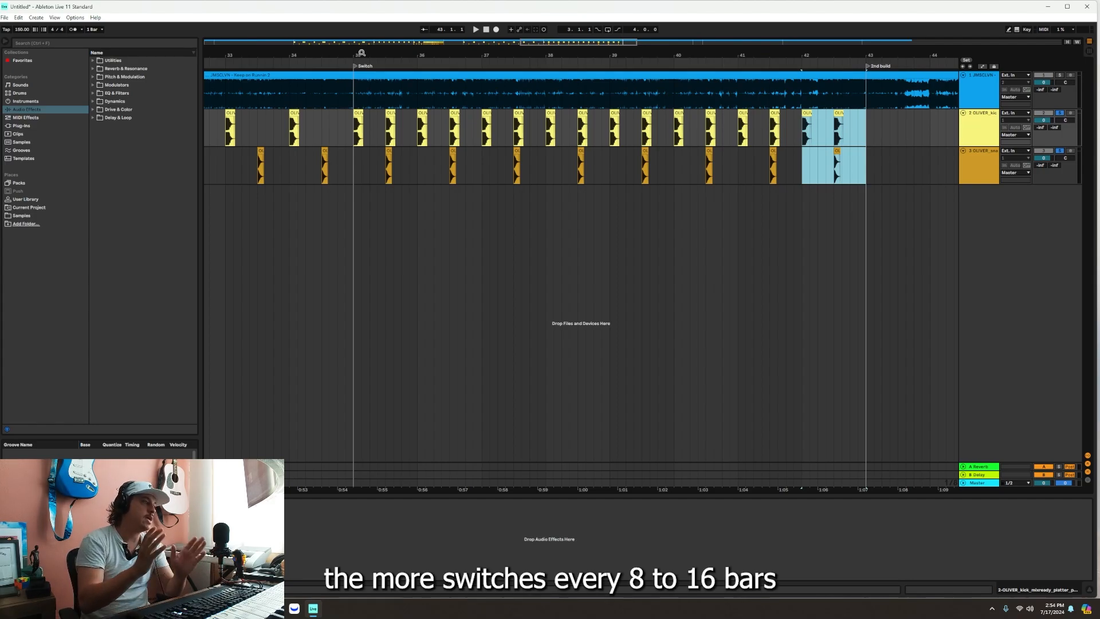
Play the arrangement from bar 33 to hear the drums change from the Drop into the Switch section.
left_click_drag(362, 51, 432, 3)
left_click(385, 172)
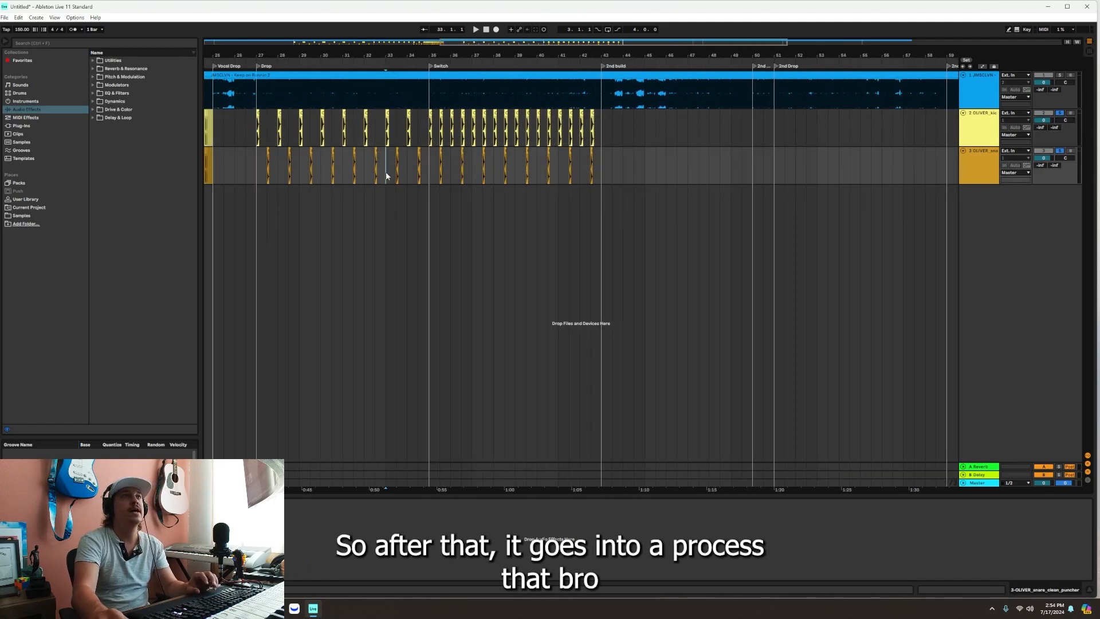
key("space")
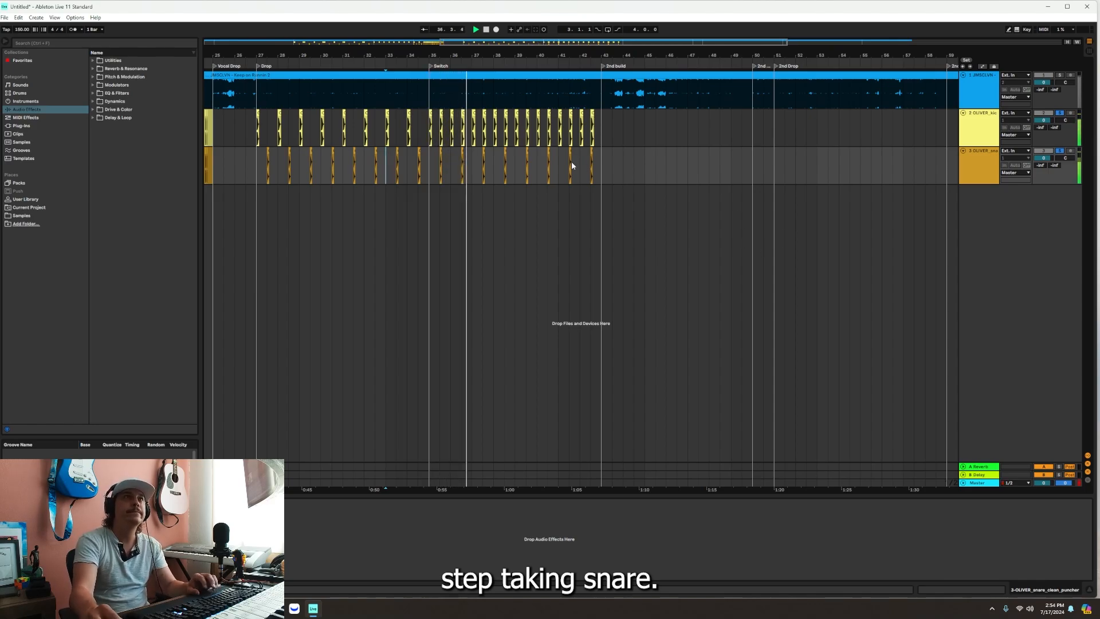
key("space")
Copy the kick and snare patterns of the Pre Build and Build sections to the 2nd build marker.
left_click_drag(450, 55, 539, 48)
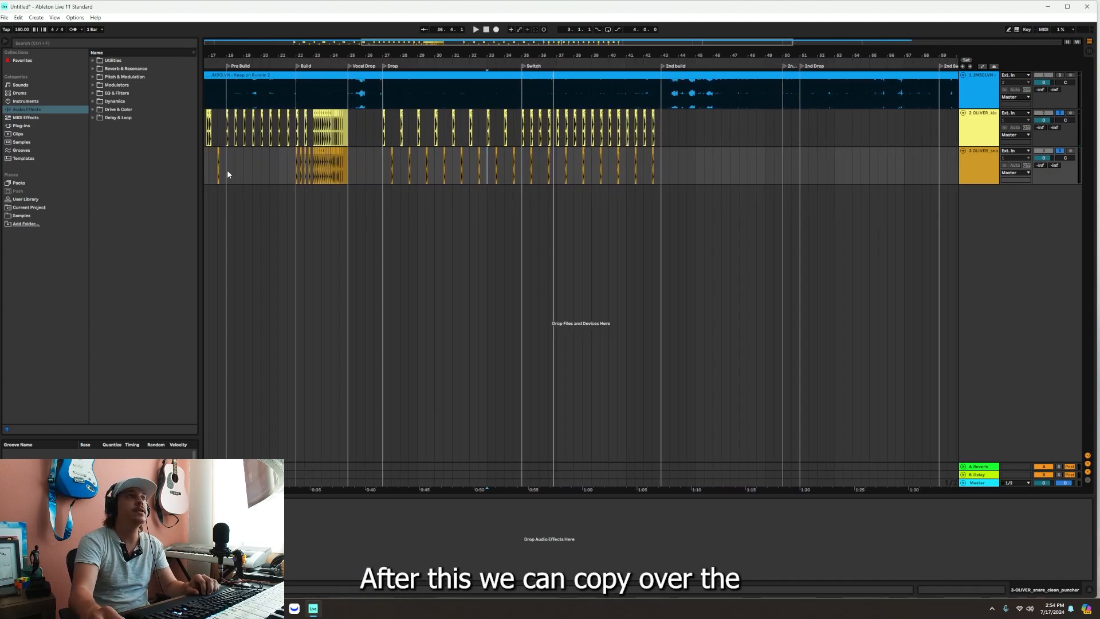
left_click_drag(226, 171, 348, 127)
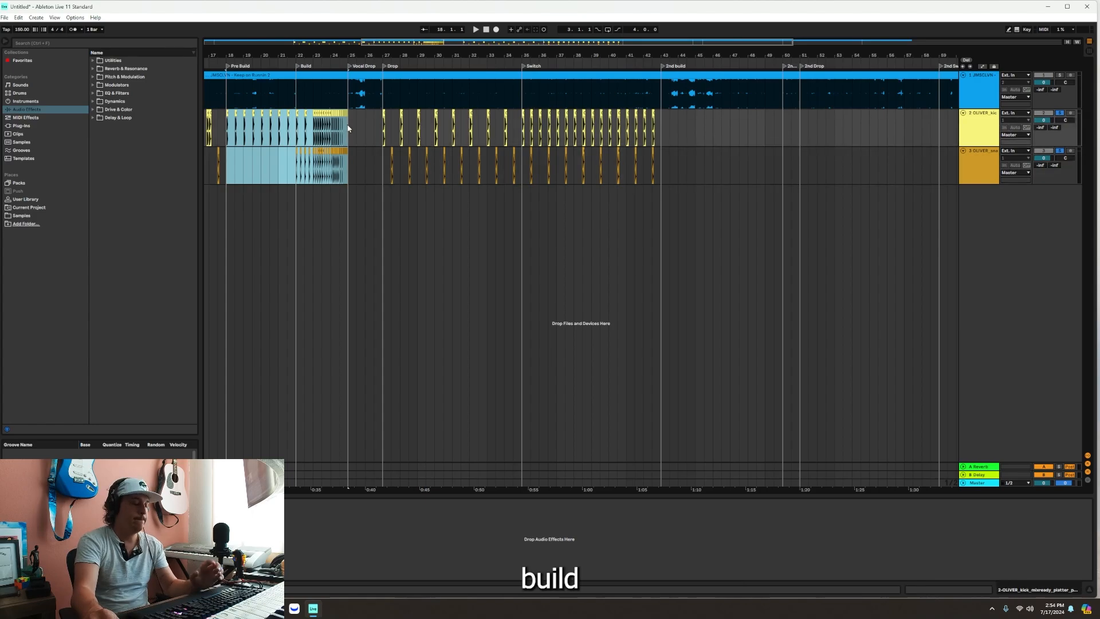
left_click(662, 133)
key("ctrl+v")
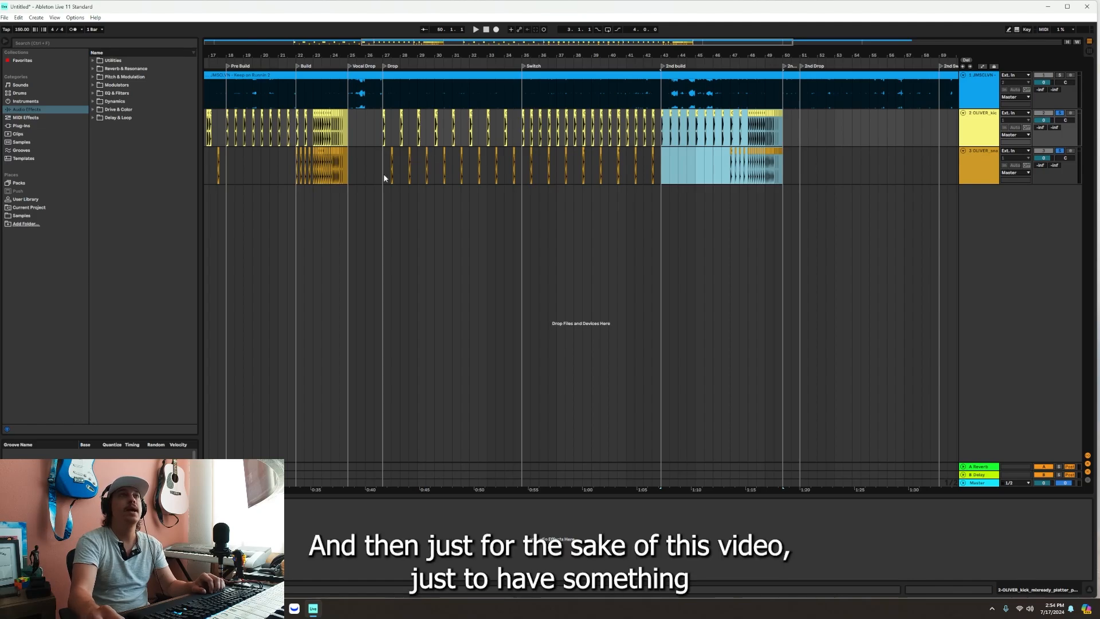
Copy the kick and snare patterns of the Drop and Switch sections to the 2nd Drop marker.
left_click_drag(384, 178, 655, 129)
left_click_drag(777, 56, 473, 128)
key("ctrl+v")
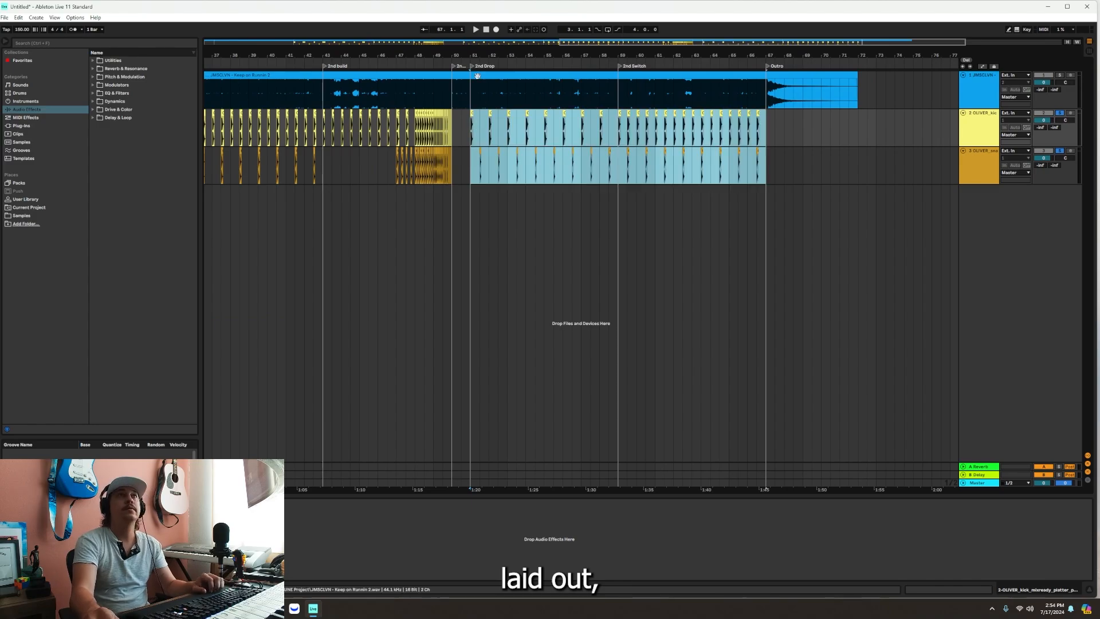
left_click_drag(482, 56, 652, 54)
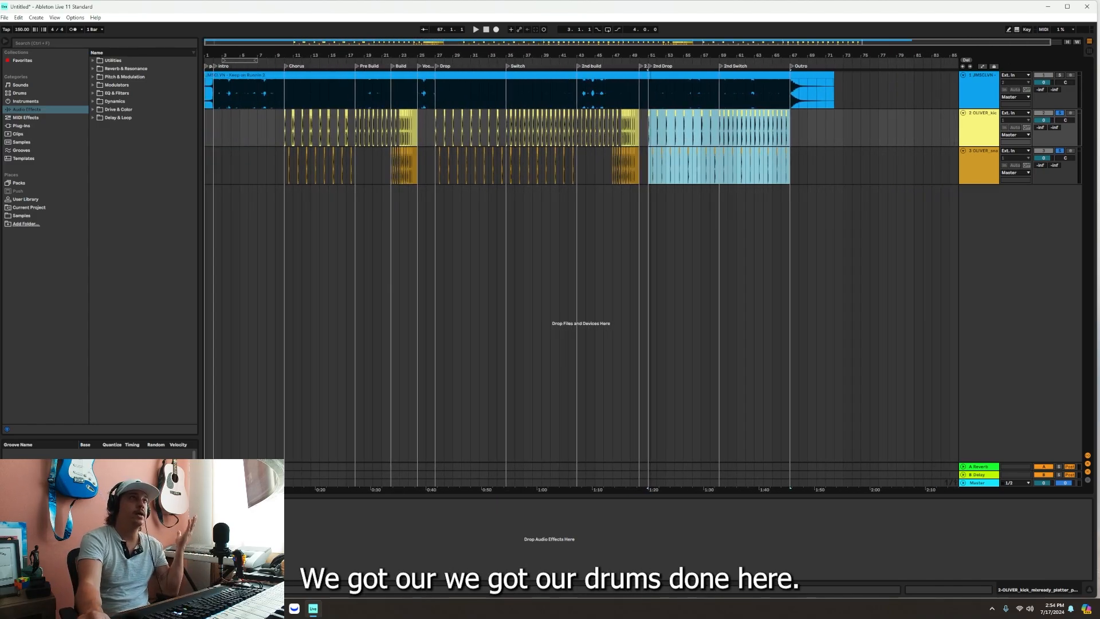
Unsolo the kick and snare tracks and group them under the name Drums.
left_click(1060, 114)
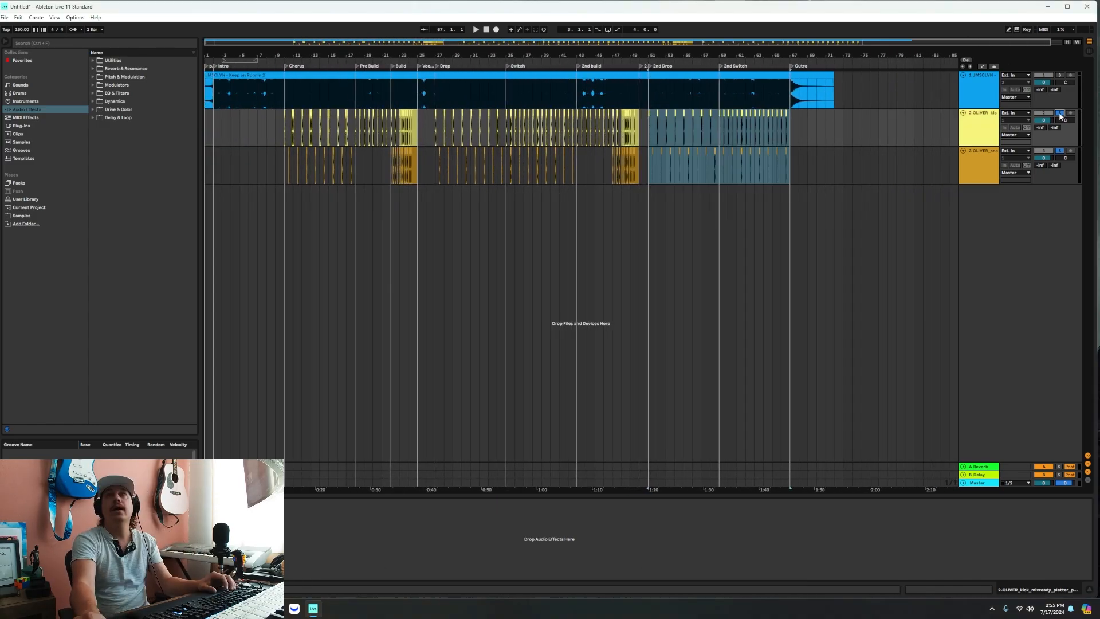
left_click(977, 173, "shift")
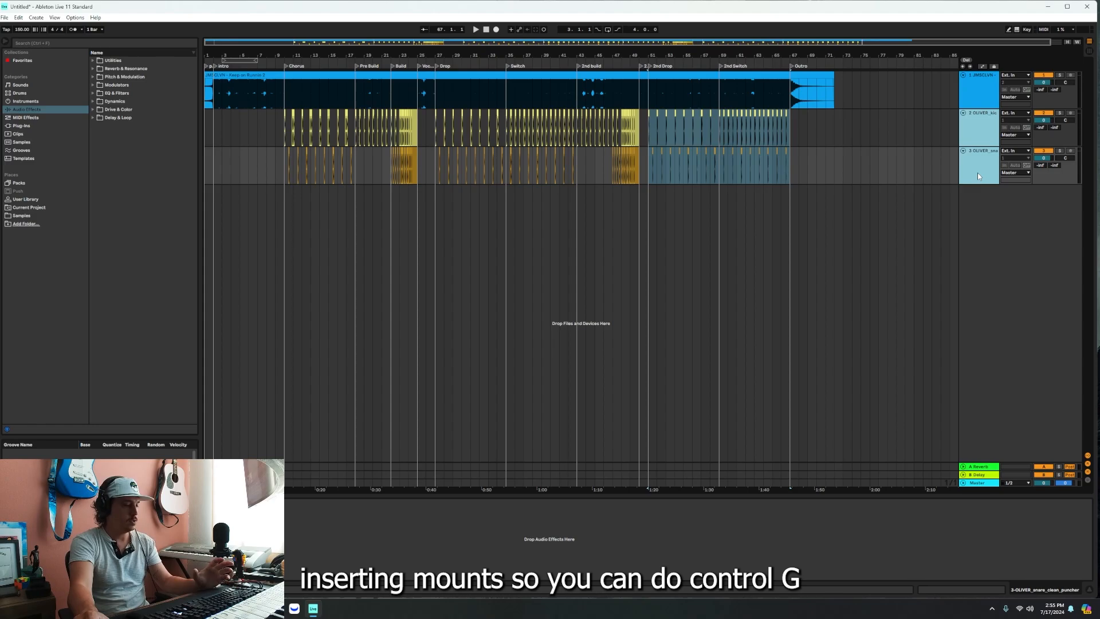
key("ctrl+g")
right_click(979, 115)
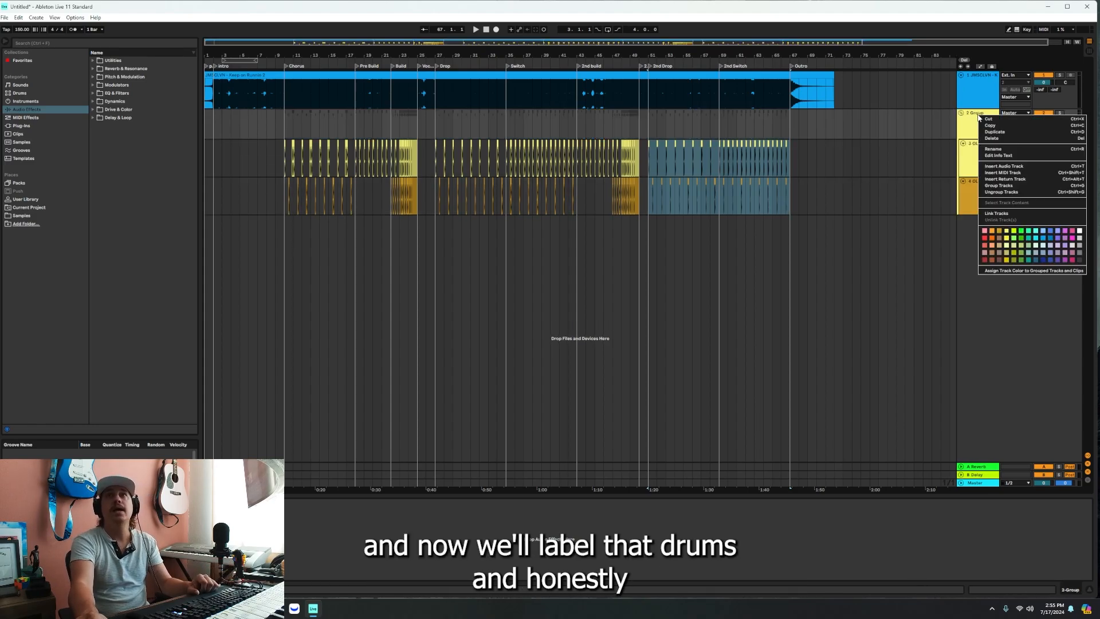
left_click(989, 149)
type("Drums")
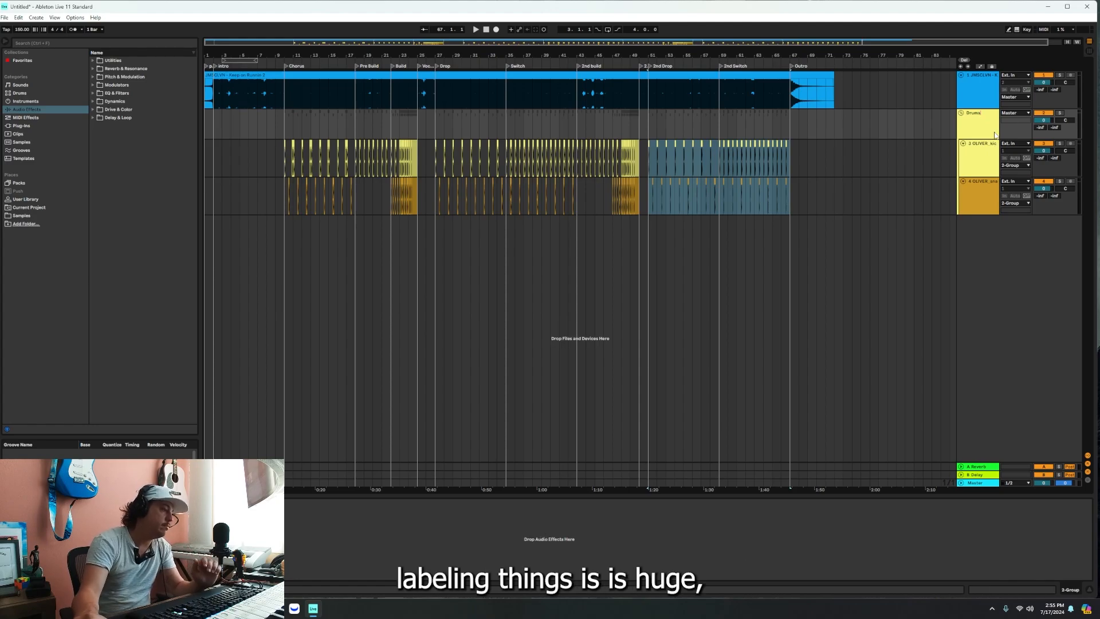
Rename the two tracks inside the Drums group as Kick and Snare.
left_click(985, 158)
right_click(981, 148)
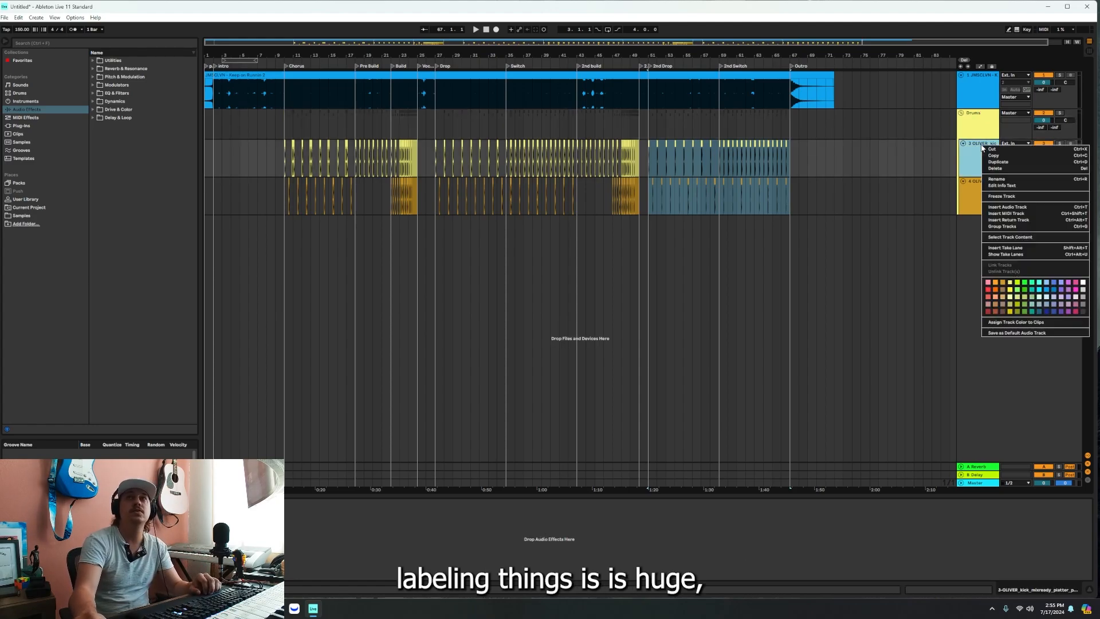
left_click(1002, 180)
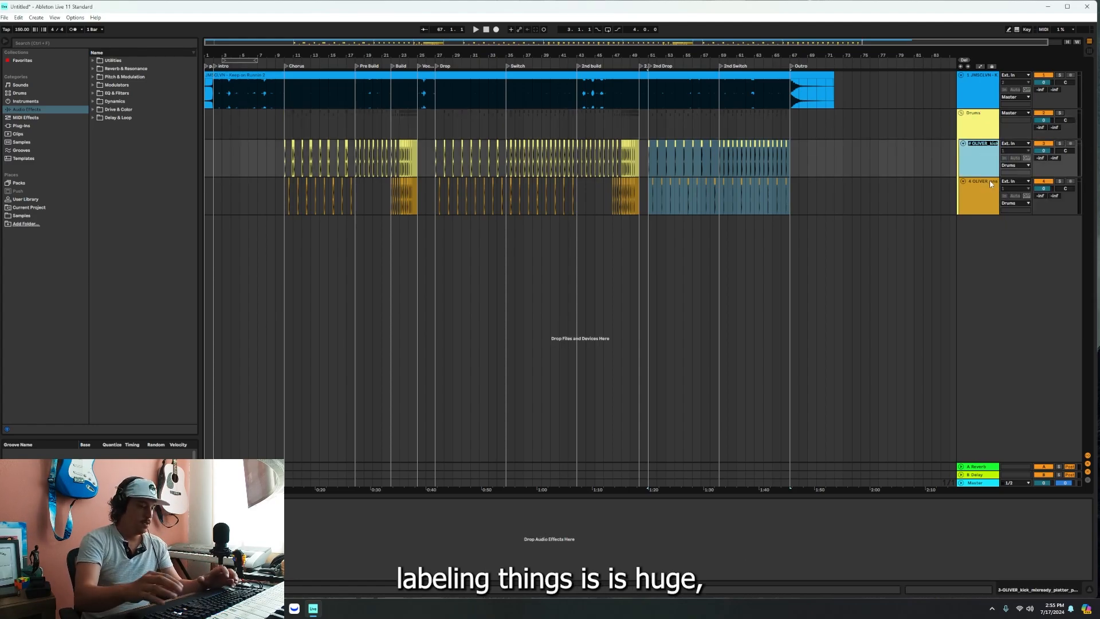
type("Kick")
left_click(991, 184)
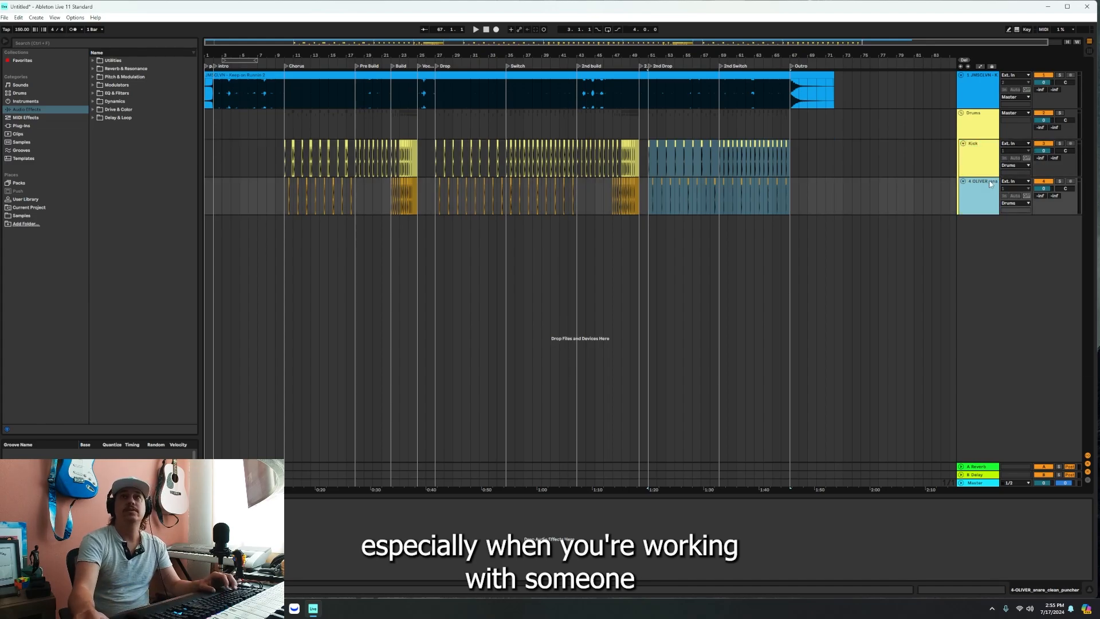
right_click(991, 184)
left_click(1006, 215)
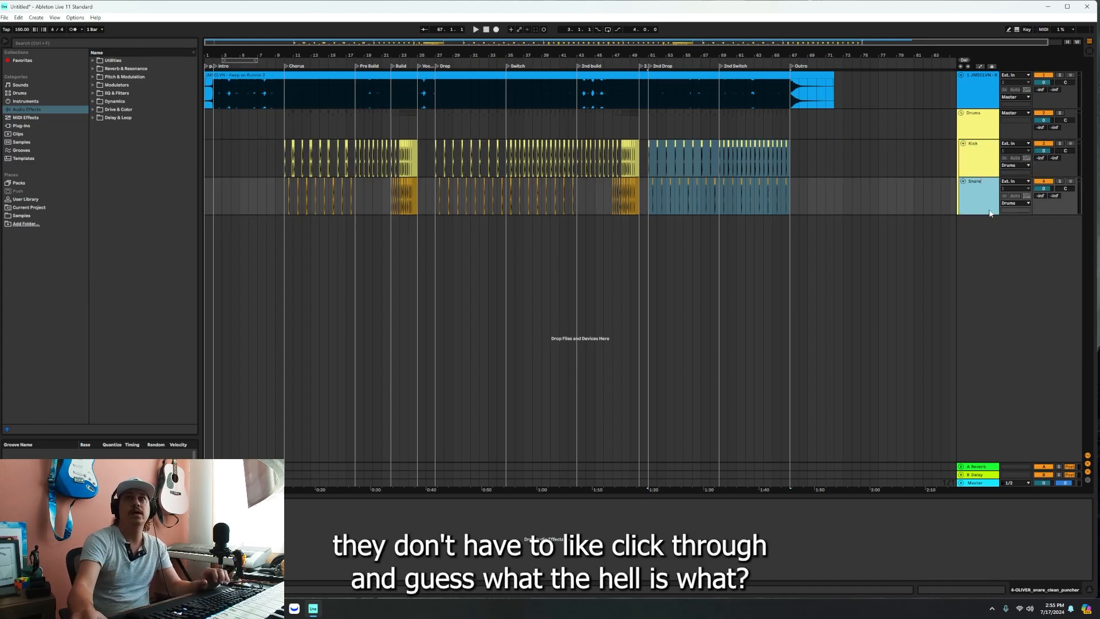
key("Return")
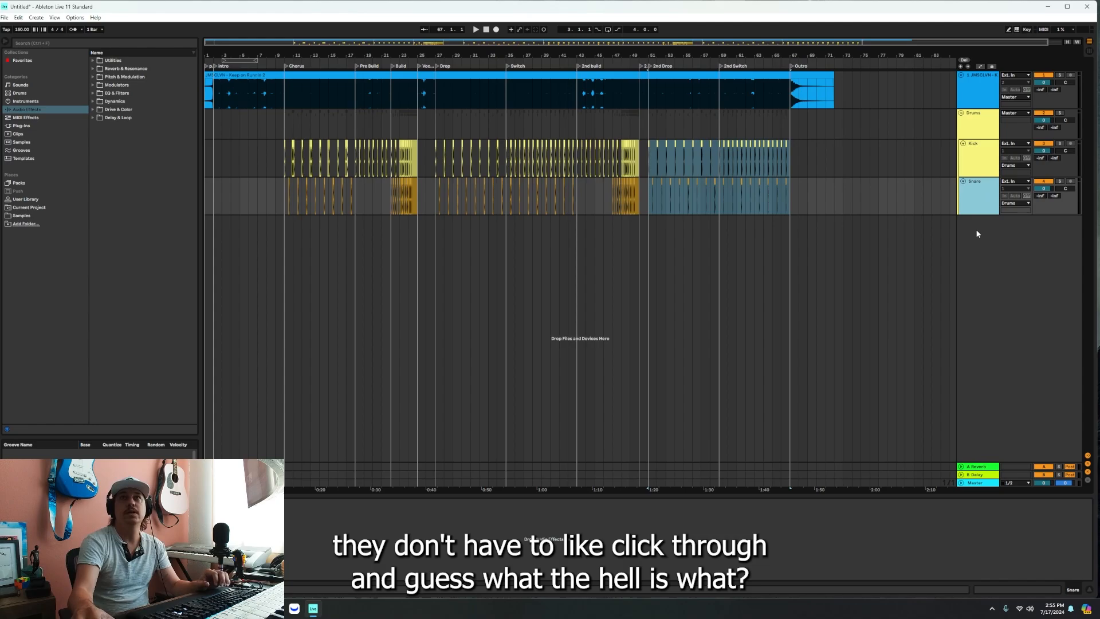
Collapse the Drums group and add an audio track below it, moving the loading window off the arrangement.
left_click(961, 112)
left_click(961, 113)
left_click(961, 113)
left_click(961, 113)
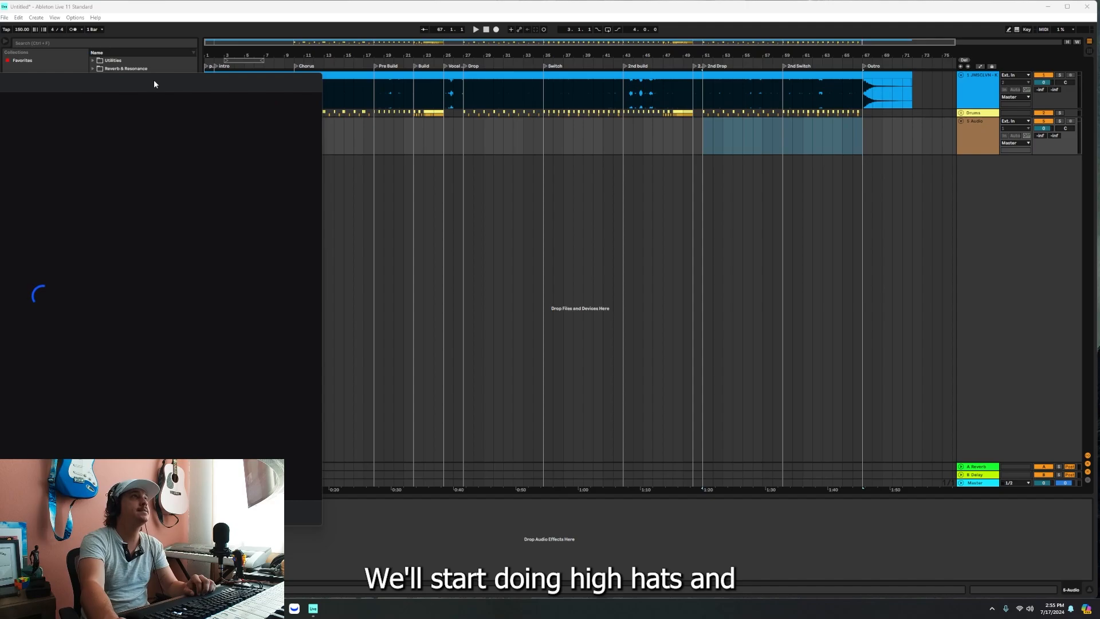
left_click_drag(140, 81, 2, 0)
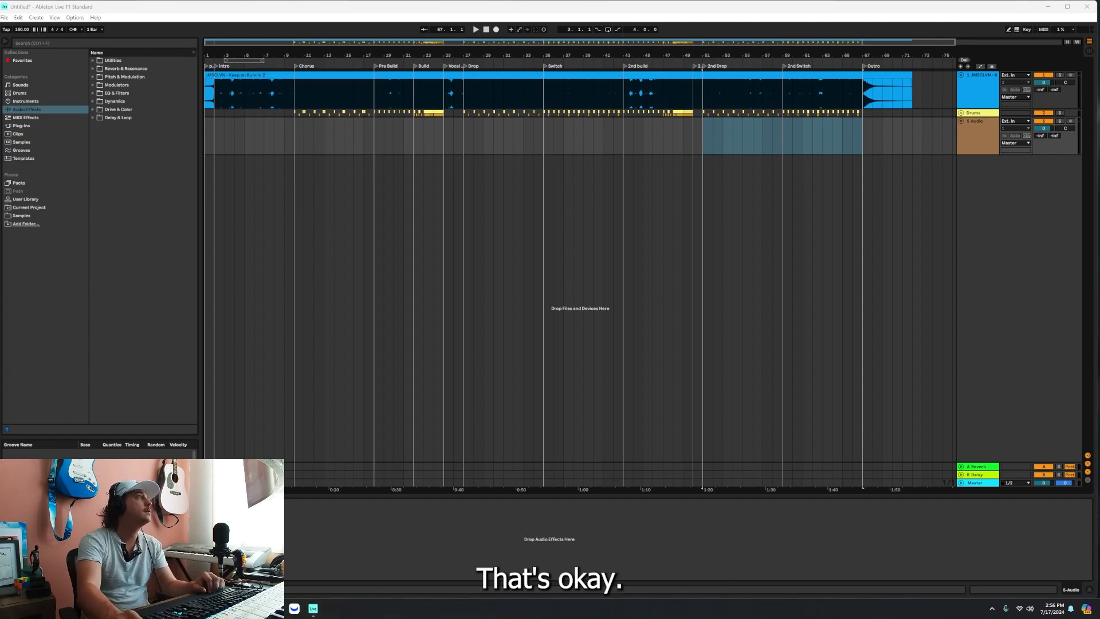
Name the new audio track Hat 1 and duplicate the hat clip at the Drop marker one eighth note further on.
type("Hat")
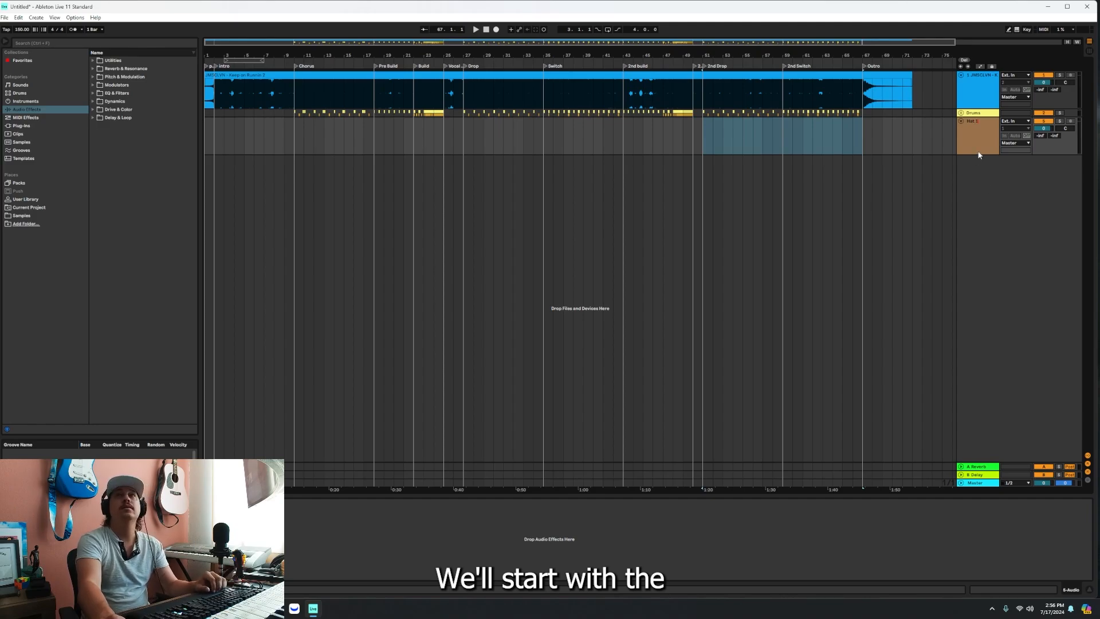
type(" 1")
key("Return")
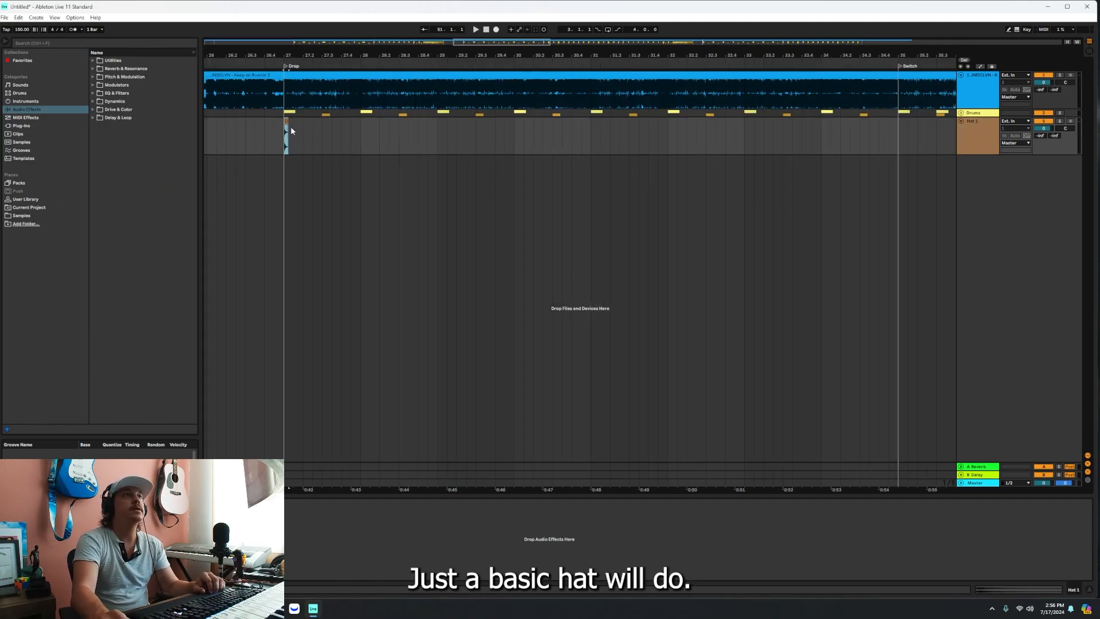
left_click_drag(291, 128, 286, 128)
key("ctrl+d")
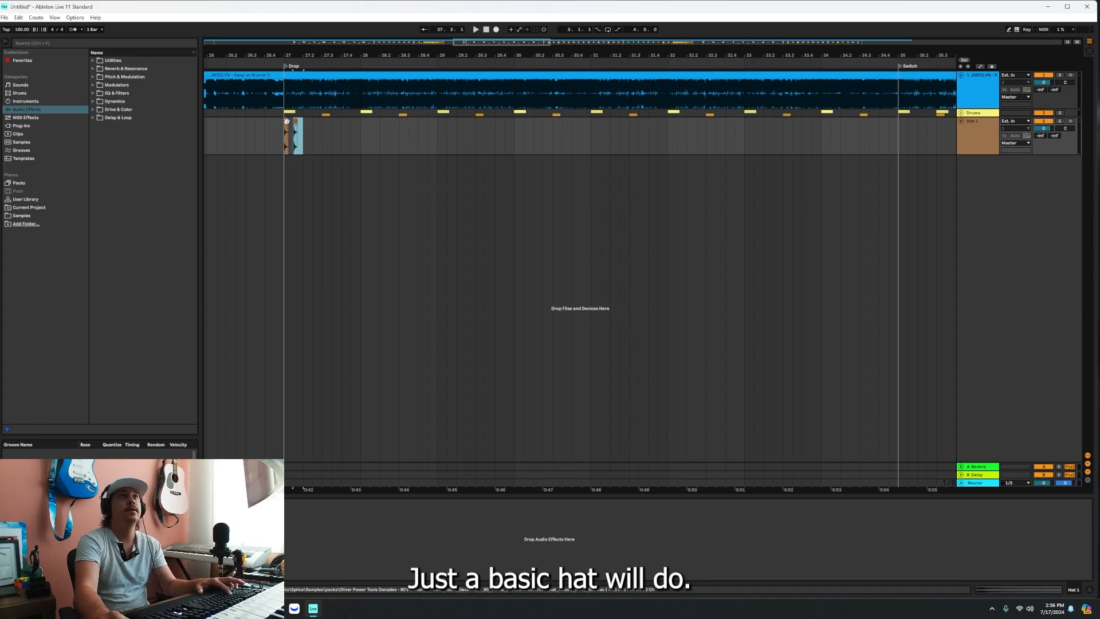
key("ctrl+d")
key("ctrl+d")
key("ctrl+d")
key("ctrl+d")
key("ctrl+d")
key("ctrl+d")
key("ctrl+d")
key("ctrl+d")
key("ctrl+d")
key("ctrl+d")
key("ctrl+d")
key("ctrl+d")
key("ctrl+d")
key("ctrl+d")
key("ctrl+d")
key("ctrl+d")
key("ctrl+d")
key("ctrl+d")
key("ctrl+d")
key("ctrl+d")
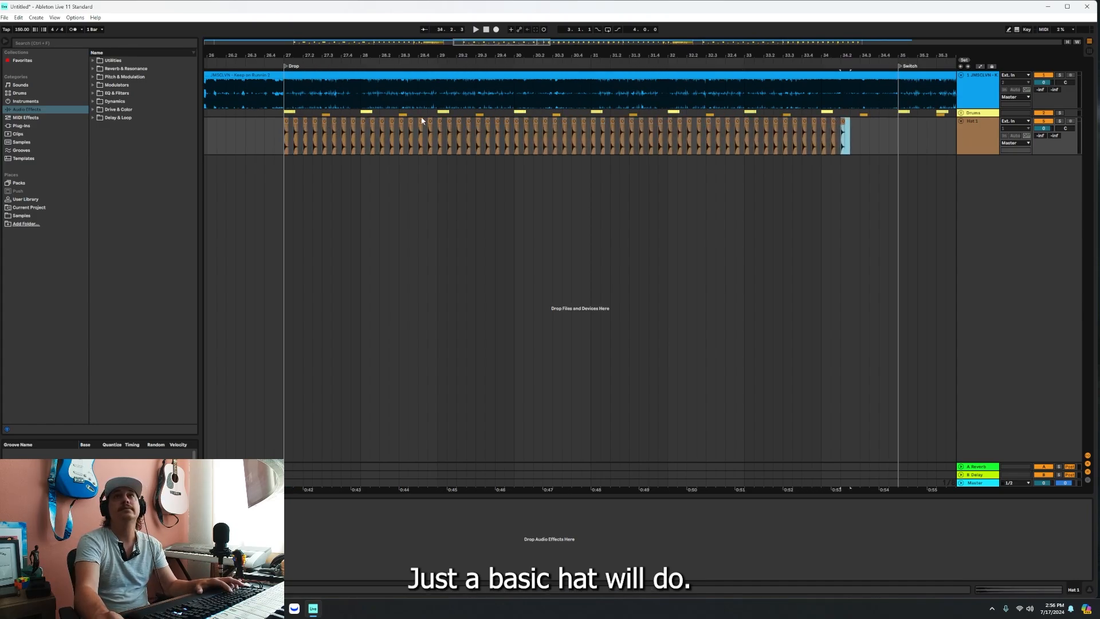
key("ctrl+d")
key("ctrl+d")
key("ctrl+d")
key("ctrl+d")
key("ctrl+d")
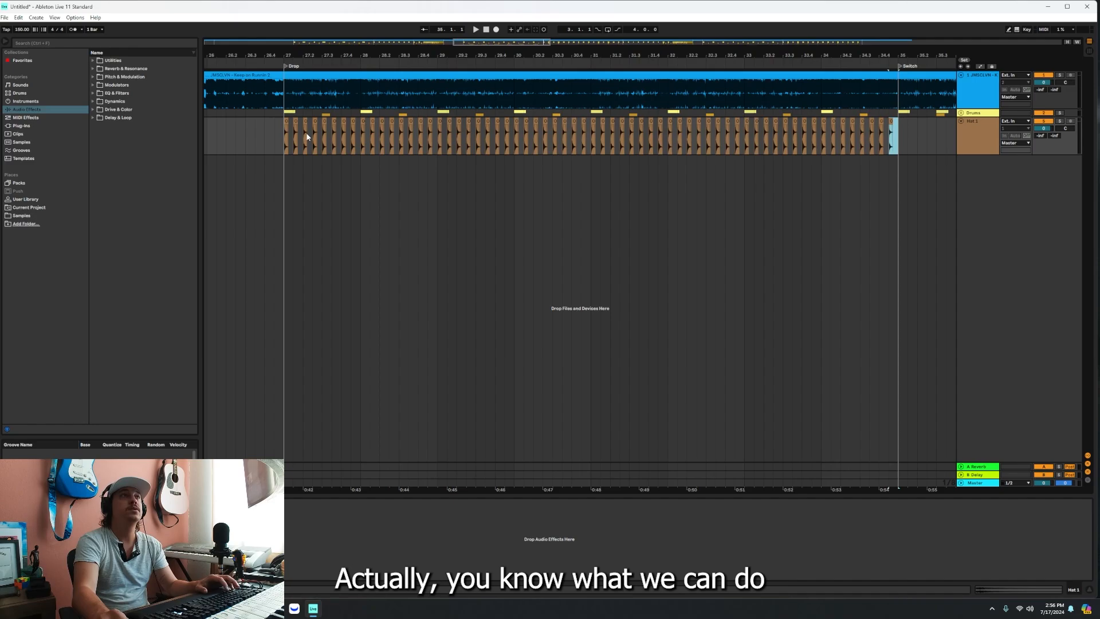
left_click_drag(303, 136, 898, 124)
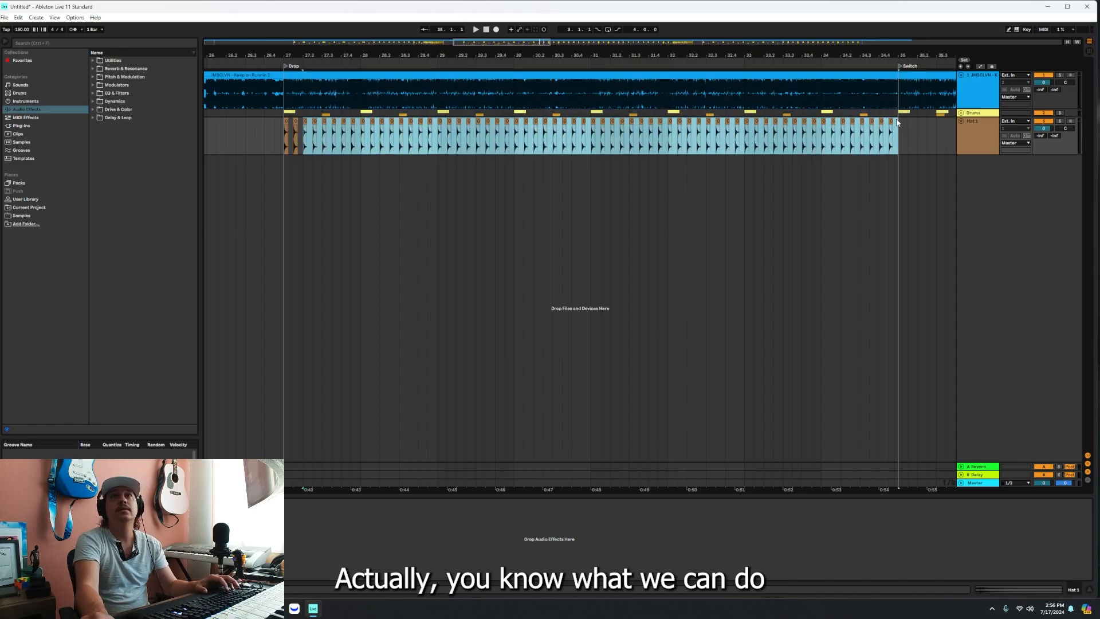
key("ctrl+j")
Transpose the second hat clip up in pitch and play both hats from the Drop marker with Hat 1 soloed.
left_click_drag(301, 52, 324, 109)
left_click(302, 121)
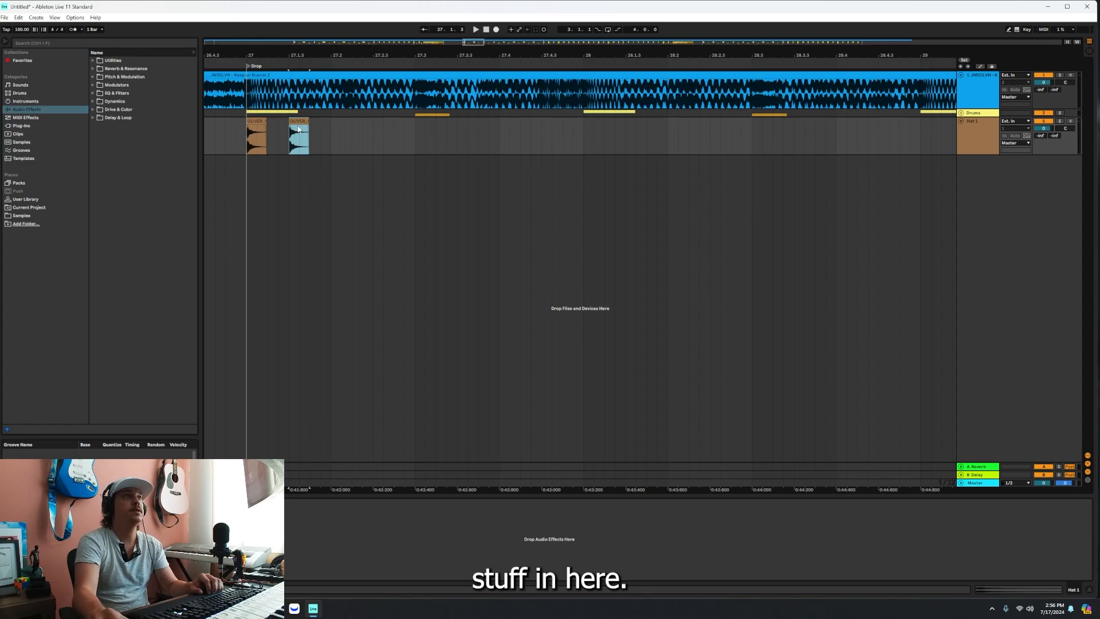
double_click(300, 134)
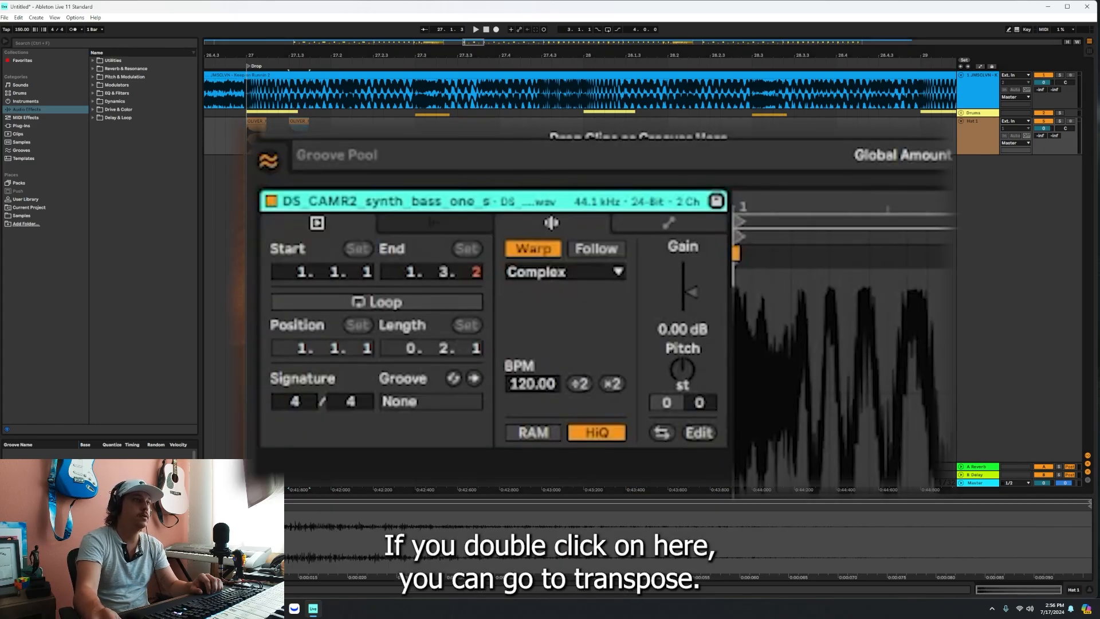
left_click(257, 121)
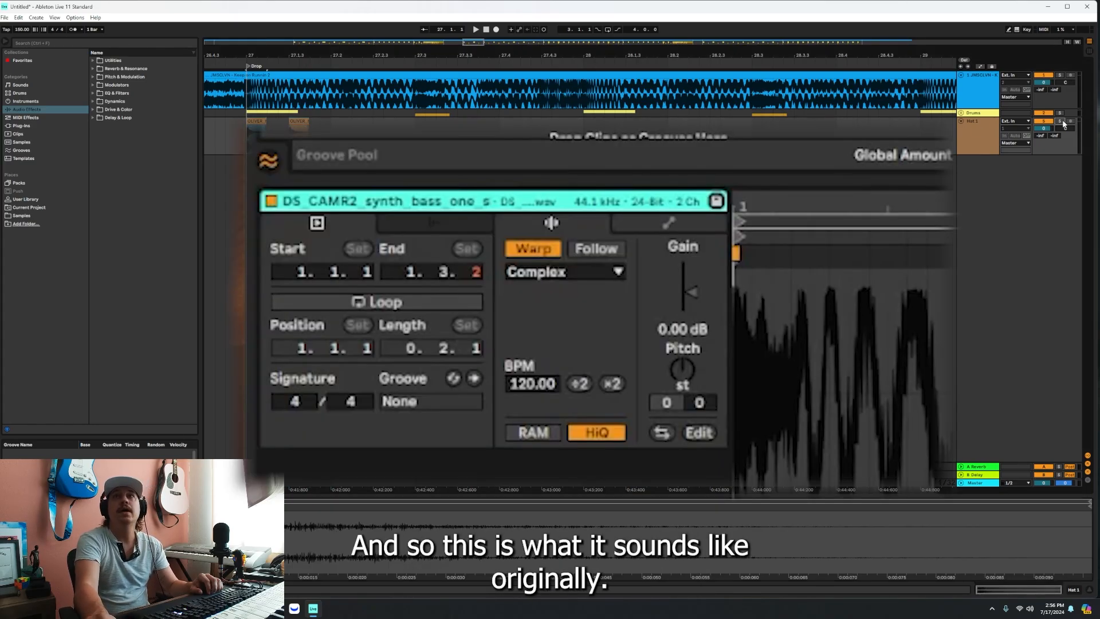
left_click(1061, 121)
key("space")
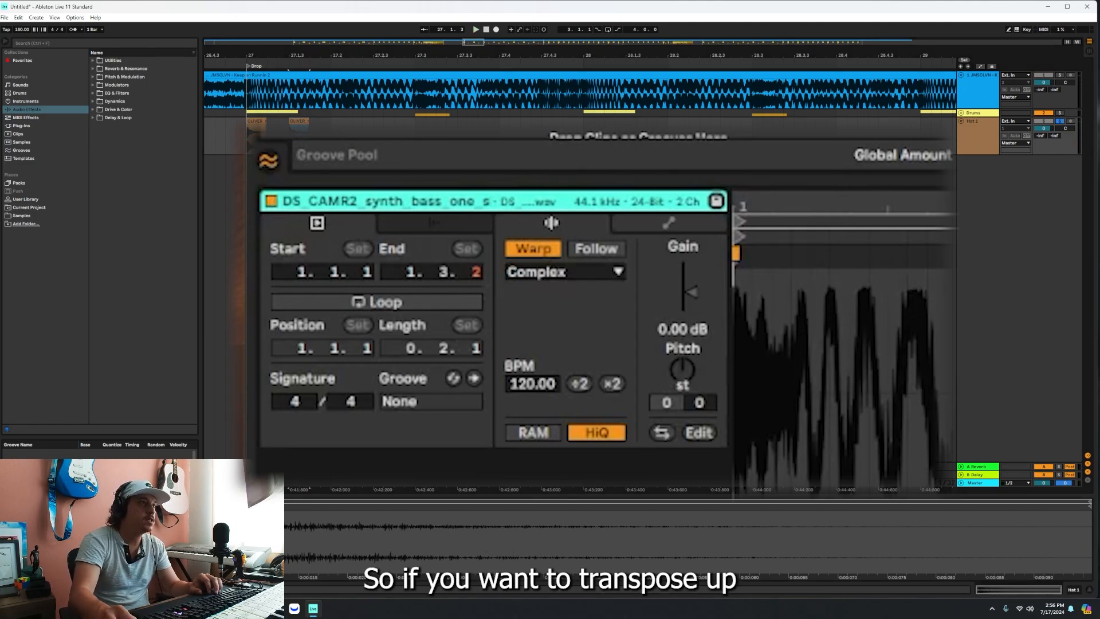
left_click(249, 150)
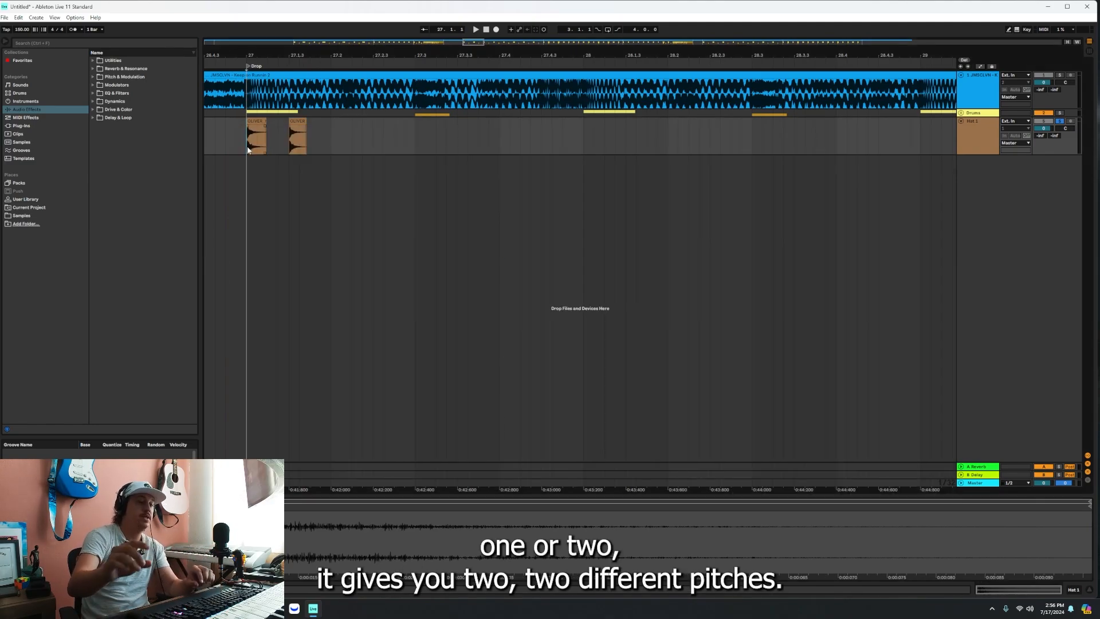
key("space")
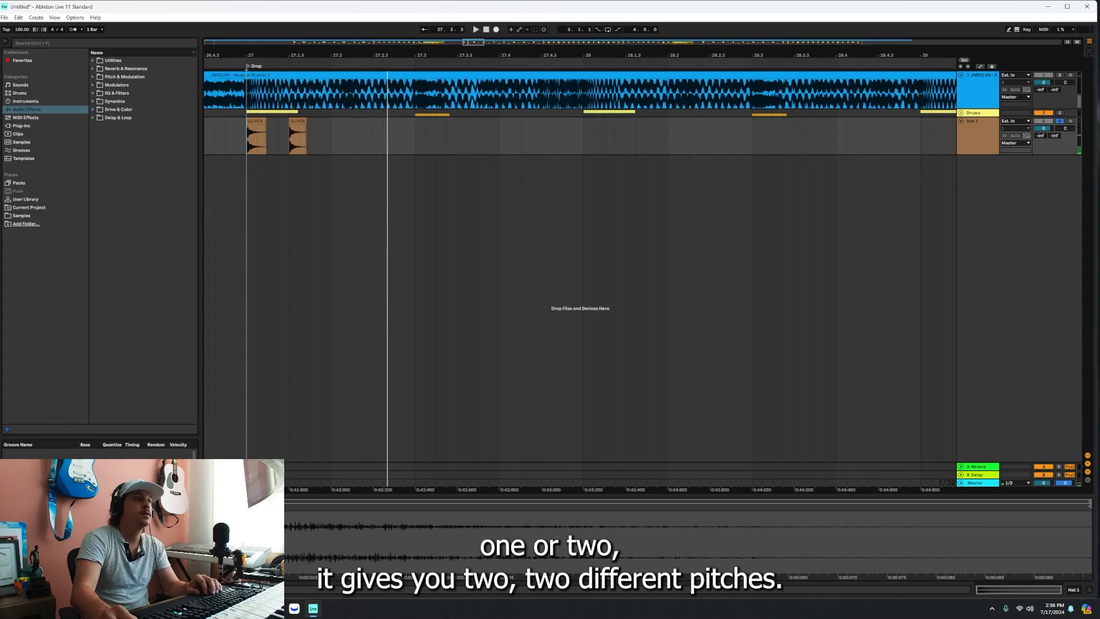
Copy the first hat to beat 27.2, duplicate it an eighth note further on, and play the four-hat pattern.
left_click(298, 142)
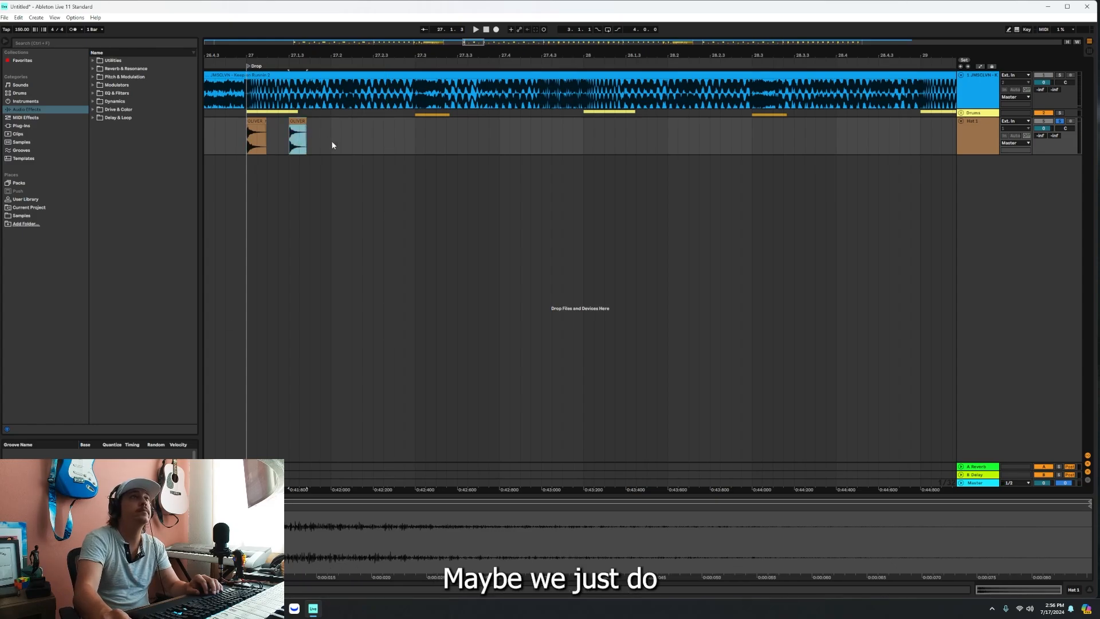
left_click(258, 122)
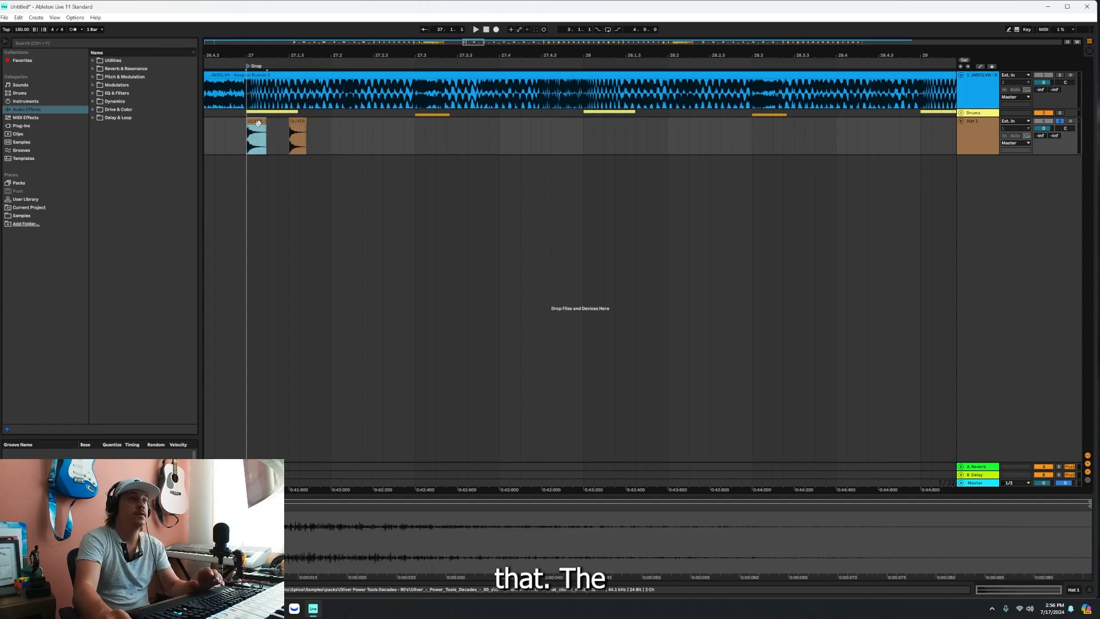
left_click(332, 143)
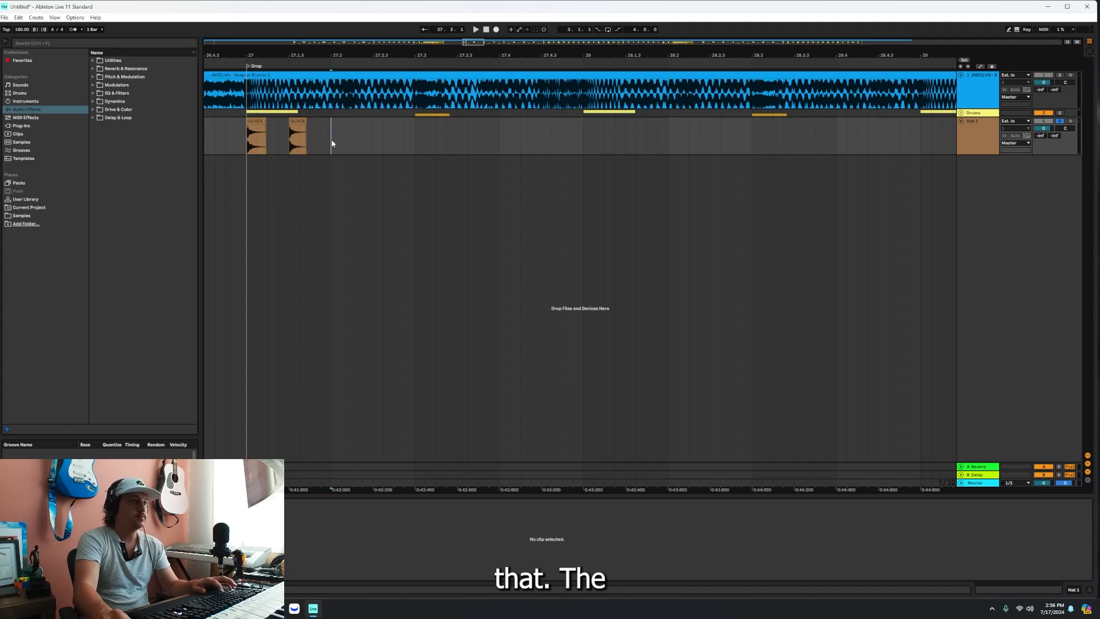
key("ctrl+v")
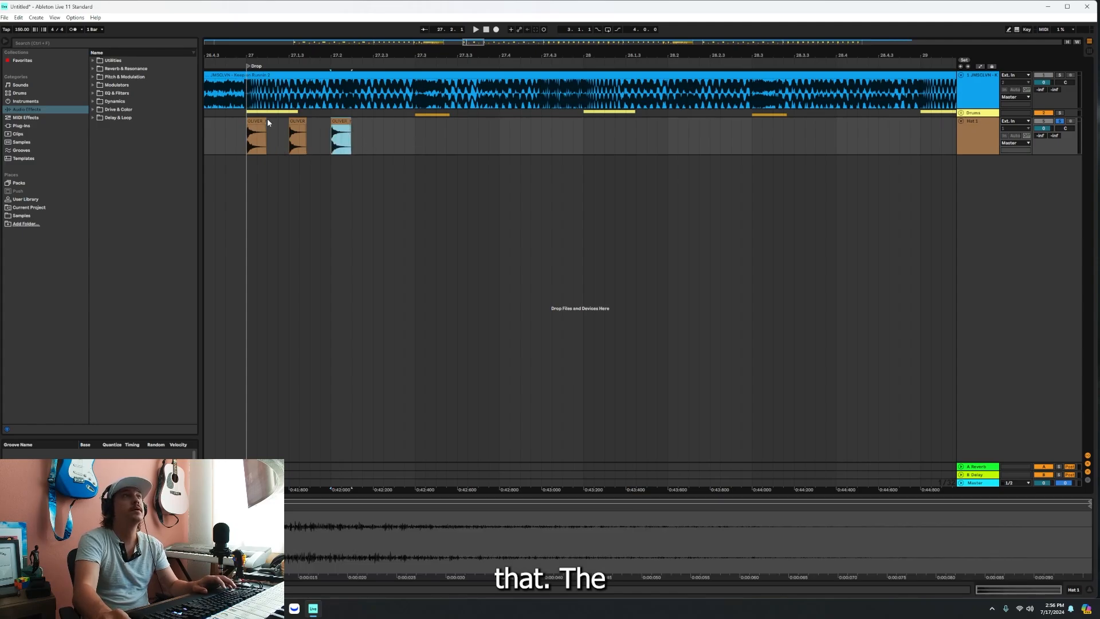
left_click(303, 122)
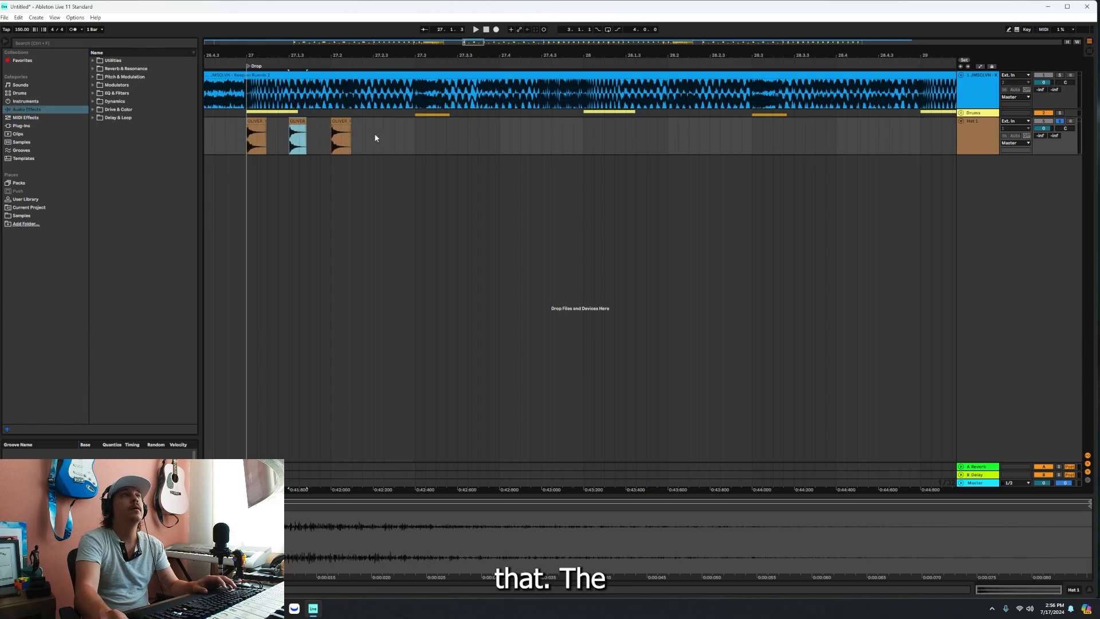
left_click_drag(373, 140, 332, 139)
key("ctrl+d")
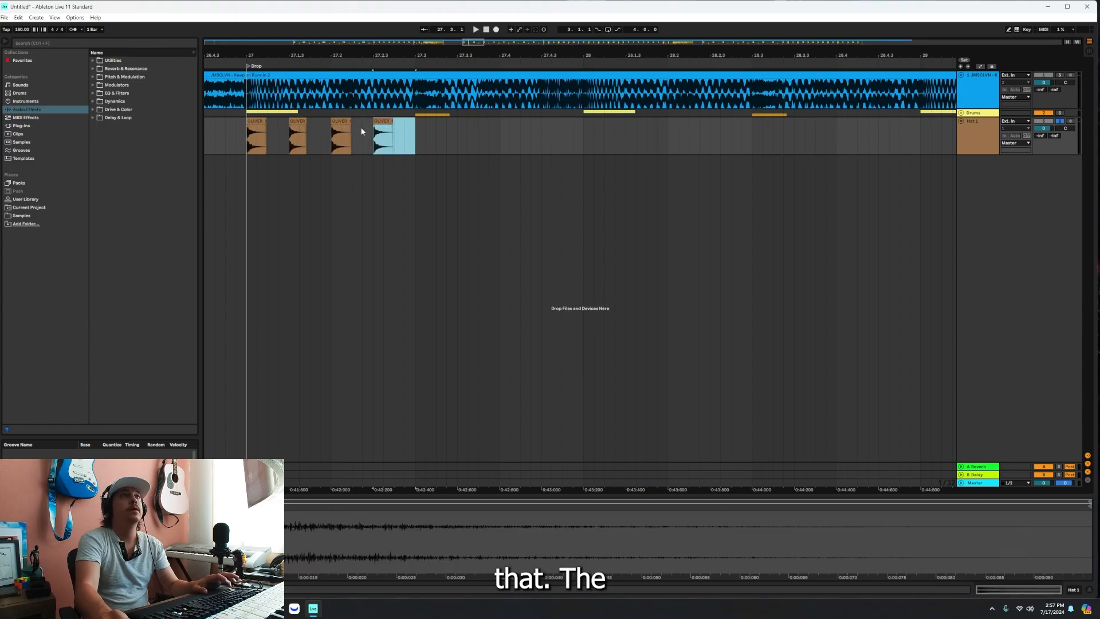
left_click_drag(417, 142, 248, 143)
key("space")
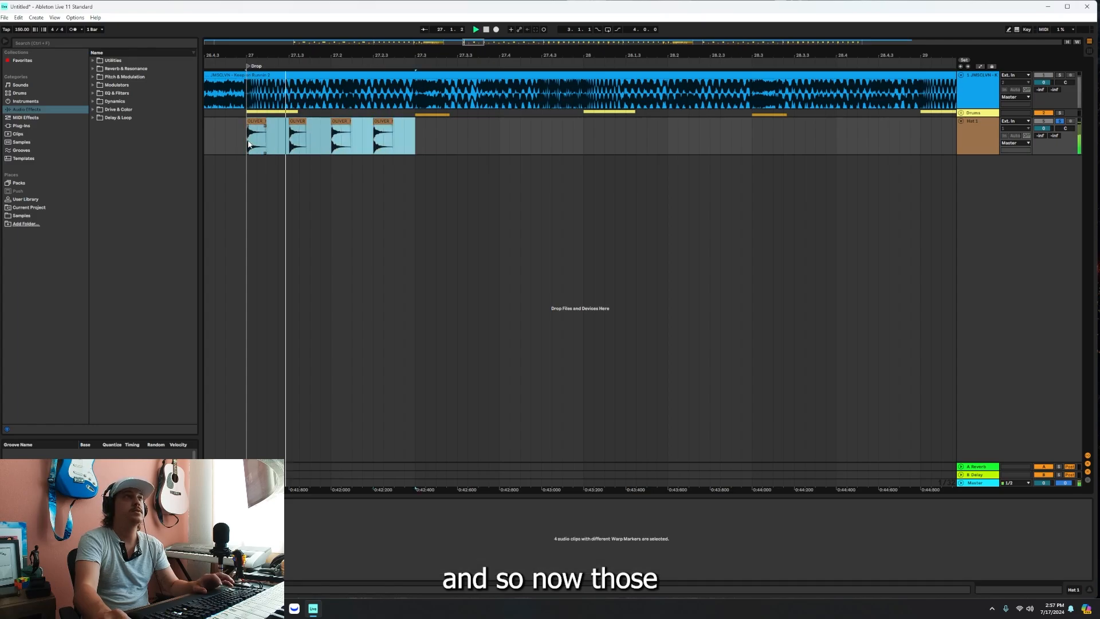
key("space")
Duplicate the half-bar pattern of four hats repeatedly from the Drop marker through the Switch section to the 2nd build marker.
left_click_drag(415, 141, 248, 142)
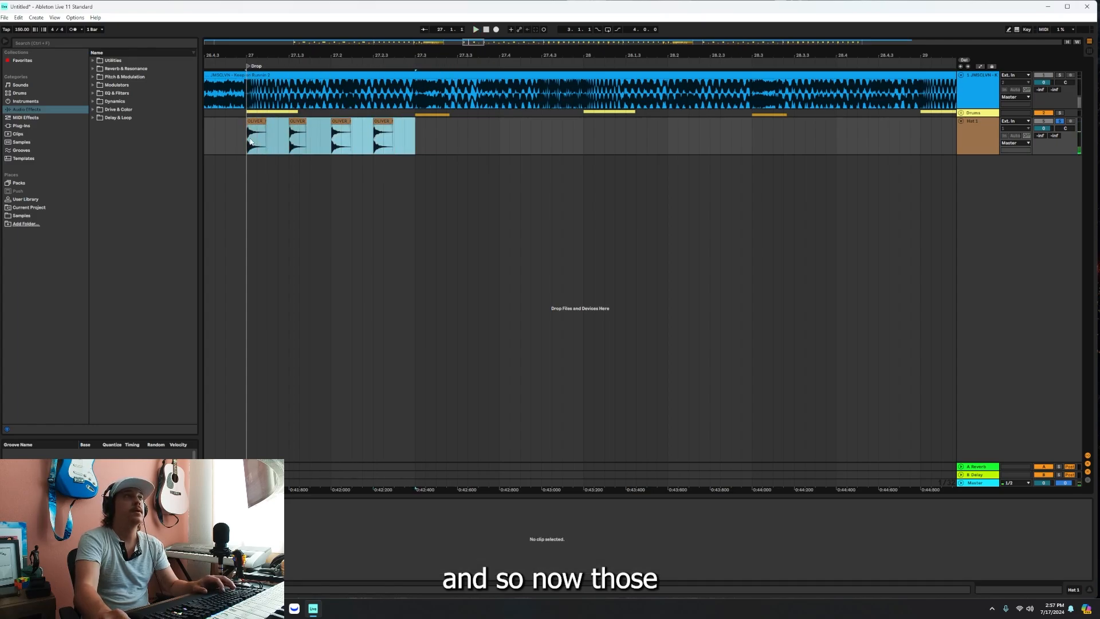
mouse_move(285, 54)
left_mouse_down()
mouse_move(238, 54)
mouse_move(268, 54)
left_mouse_up()
key("ctrl+d")
key("ctrl+d")
key("ctrl+d")
key("ctrl+d")
key("ctrl+d")
key("ctrl+d")
key("ctrl+d")
key("ctrl+d")
key("ctrl+d")
key("ctrl+d")
key("ctrl+d")
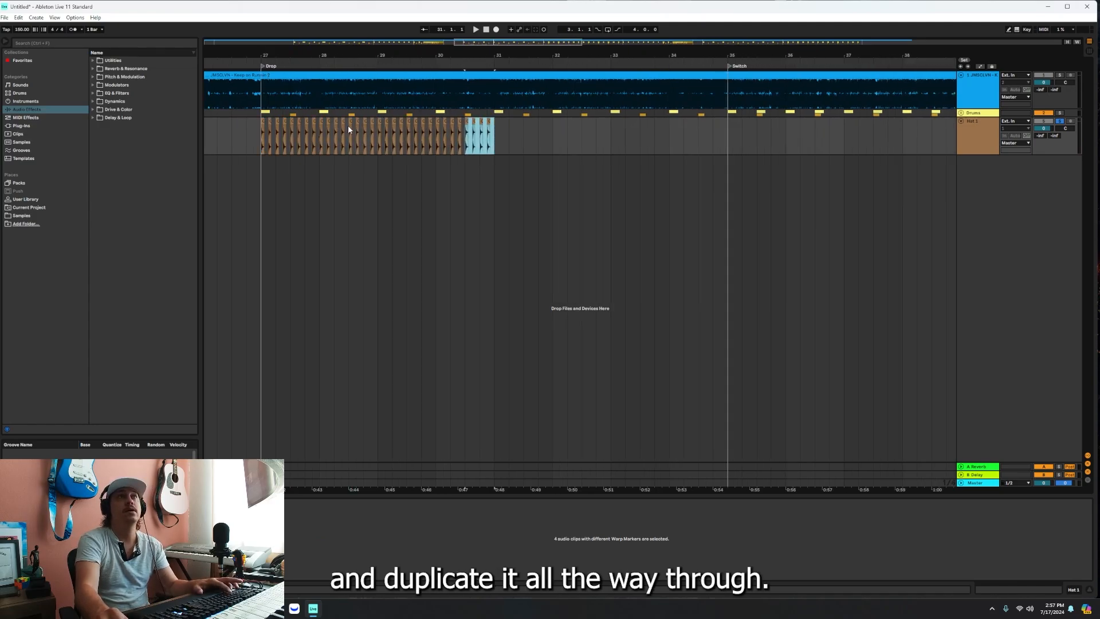
key("ctrl+d")
key("ctrl+d")
key("ctrl+d")
key("ctrl+d")
left_click_drag(456, 56, 347, 49)
key("ctrl+d")
key("ctrl+d")
key("ctrl+d")
key("ctrl+d")
key("ctrl+d")
key("ctrl+d")
key("ctrl+d")
key("ctrl+d")
key("ctrl+d")
key("ctrl+d")
key("ctrl+d")
key("ctrl+d")
key("ctrl+d")
key("ctrl+d")
key("ctrl+d")
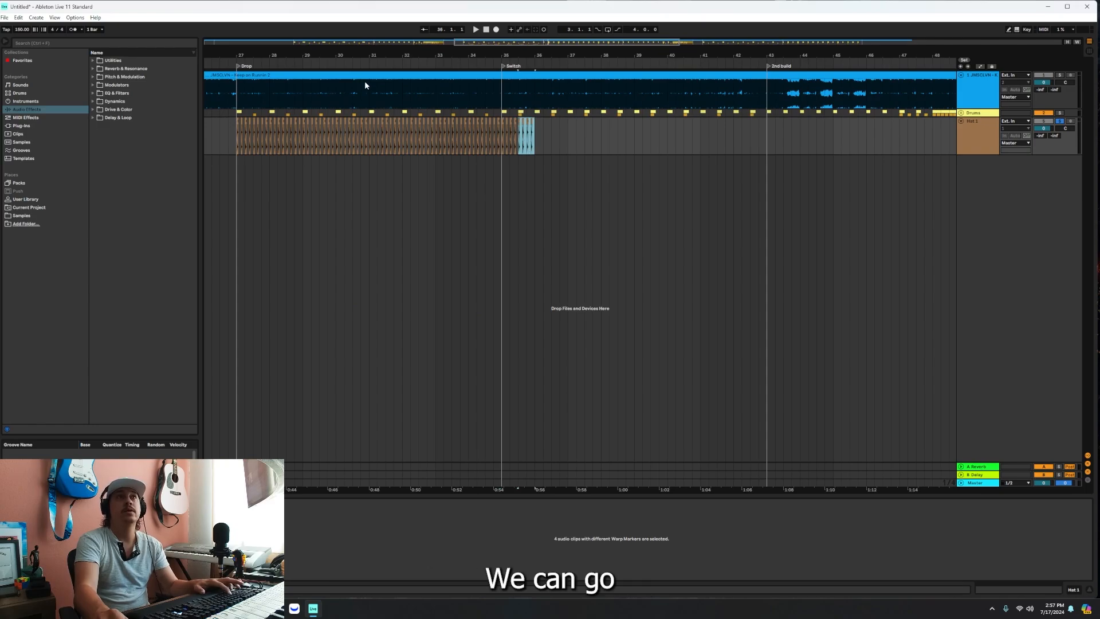
key("ctrl+d")
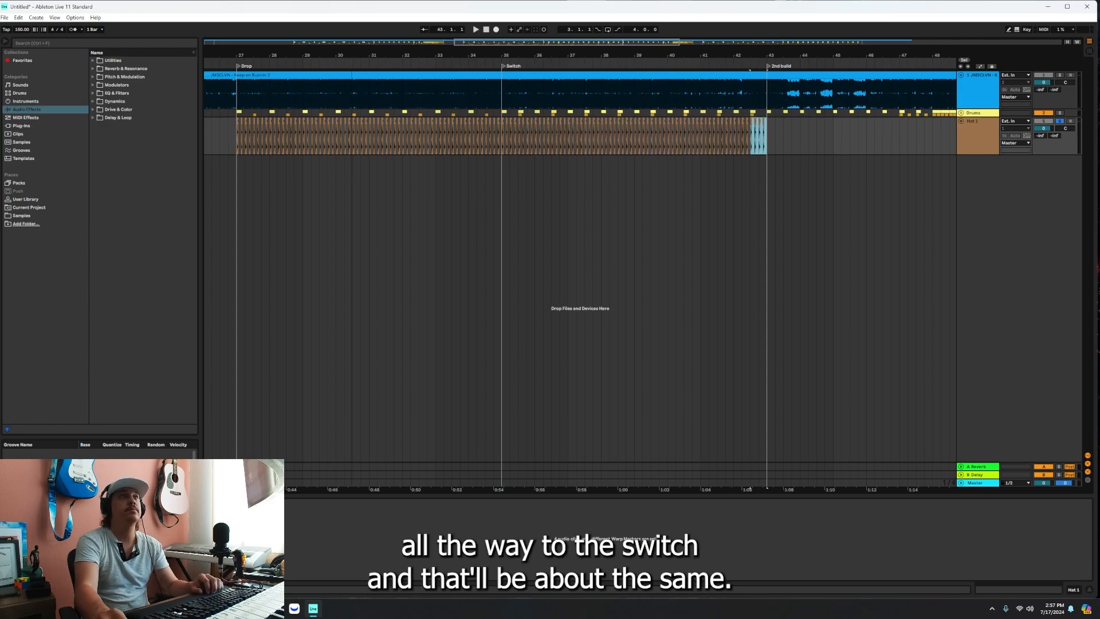
Solo the Drums group together with Hat 1 and play them from the Drop marker.
left_click_drag(352, 55, 354, 50)
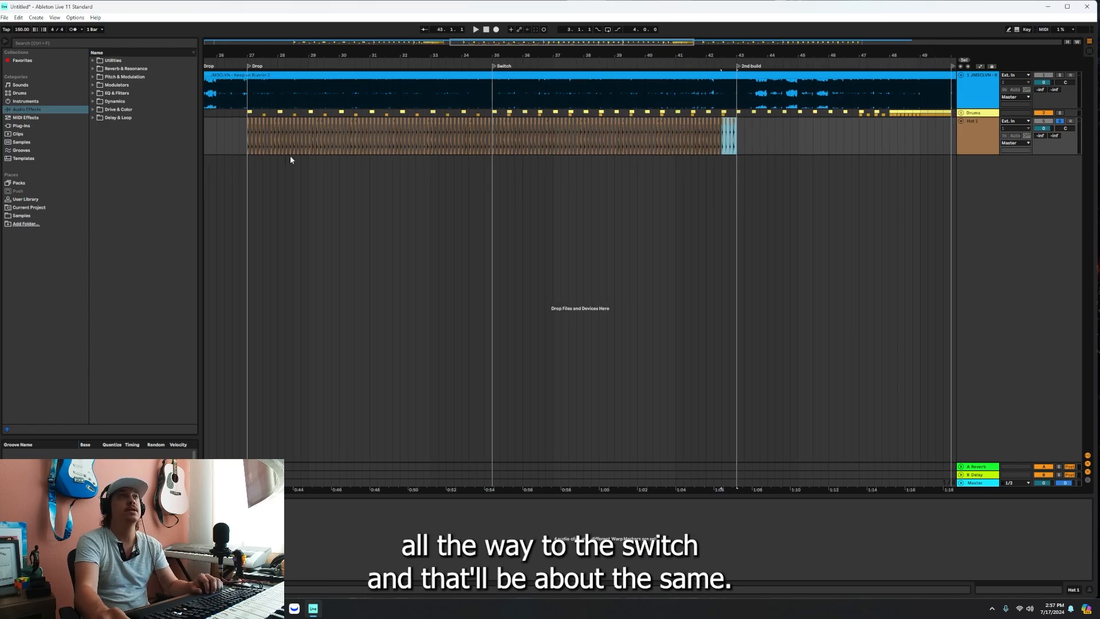
left_click(1062, 114)
left_click(1060, 122, "ctrl")
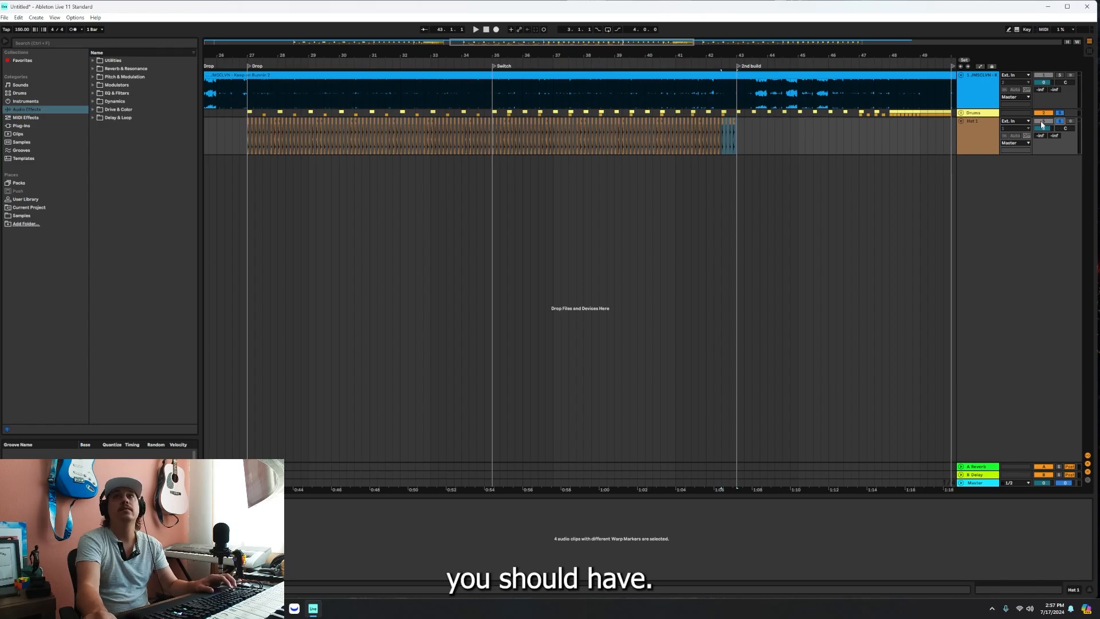
left_click(1042, 124)
key("space")
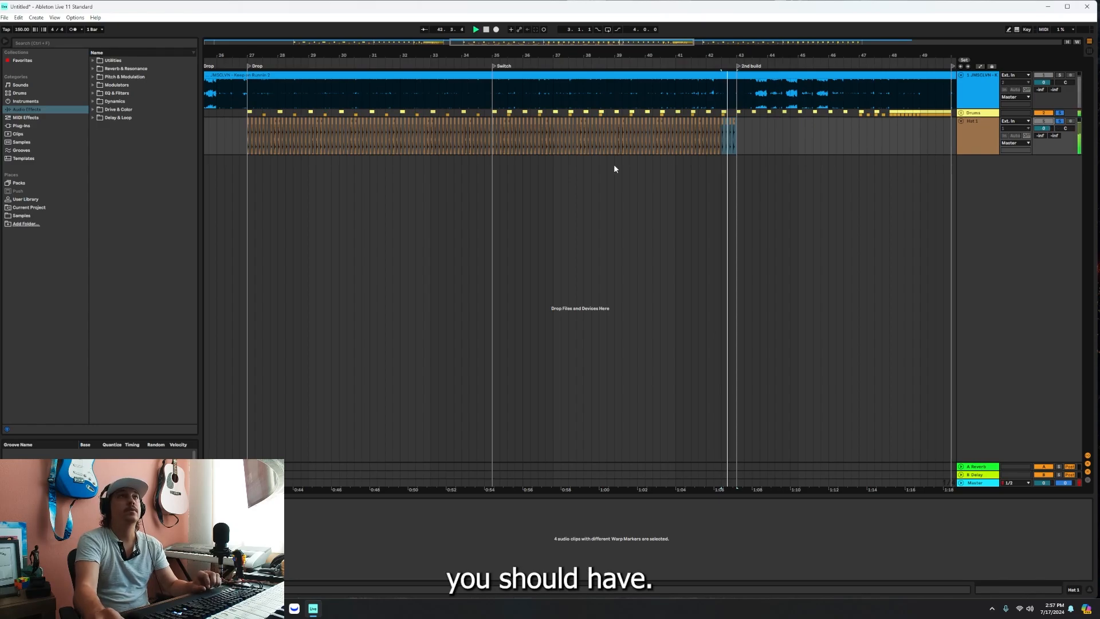
left_click(249, 145)
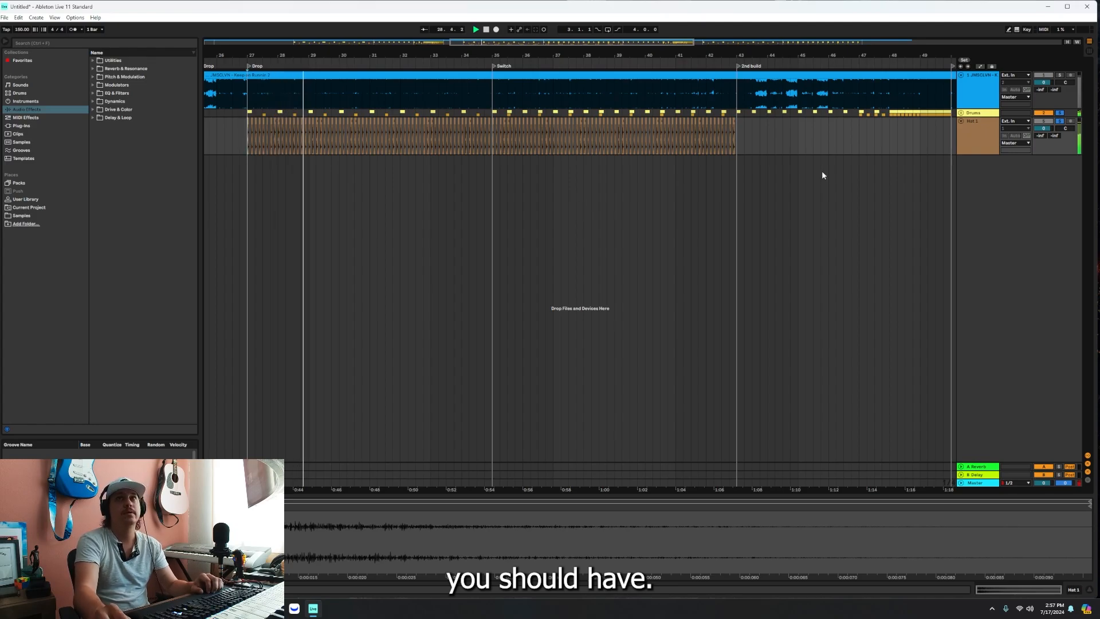
Add an audio track below Hat 1 and unsolo Hat 1.
left_click(973, 149)
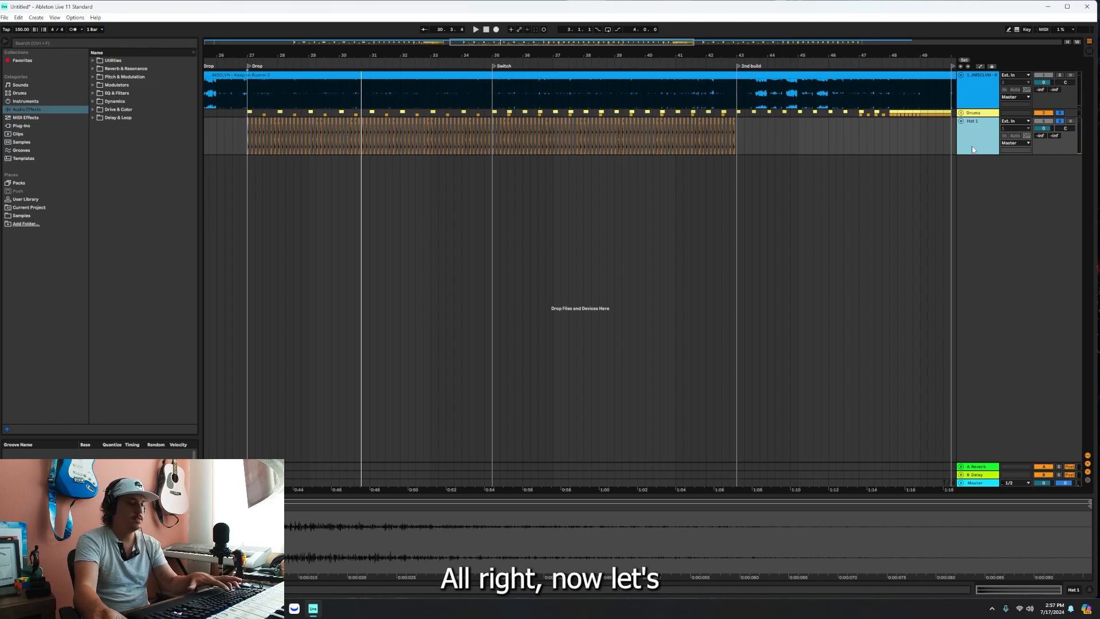
key("ctrl+t")
left_click(1060, 121)
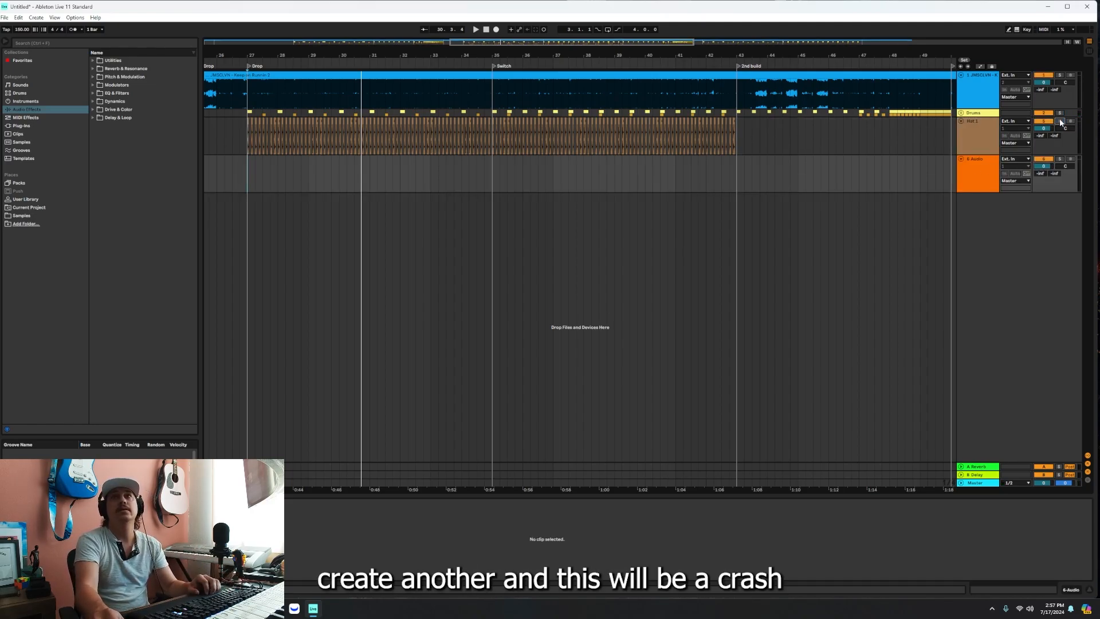
Rename the new audio track as Crash and place a crash sample on it at the Drop marker.
right_click(973, 165)
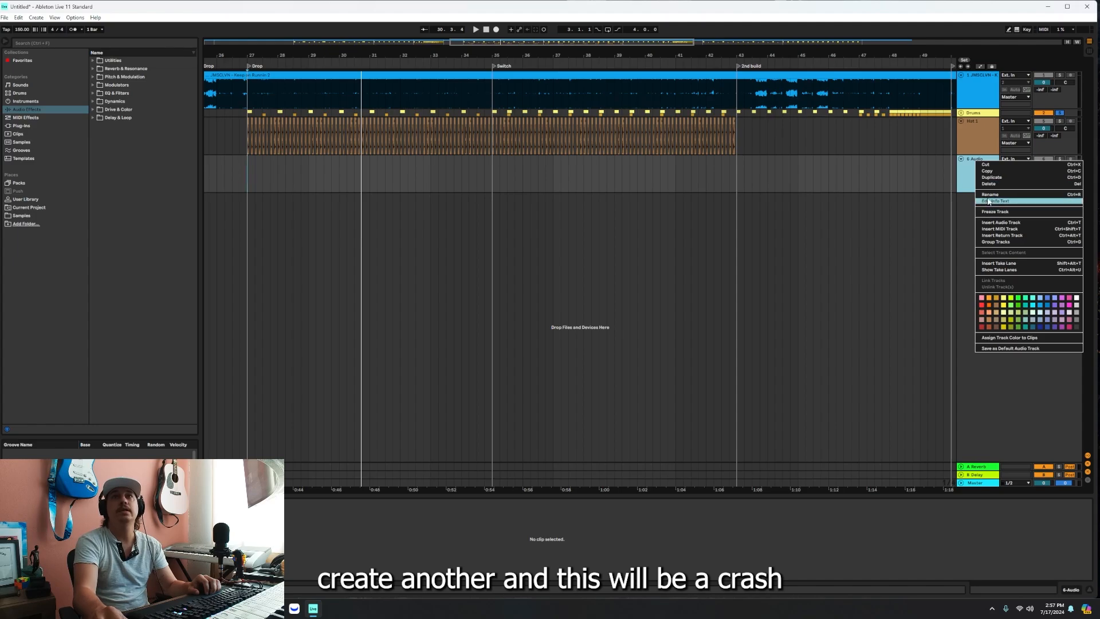
left_click(984, 192)
type("Crash")
key("Return")
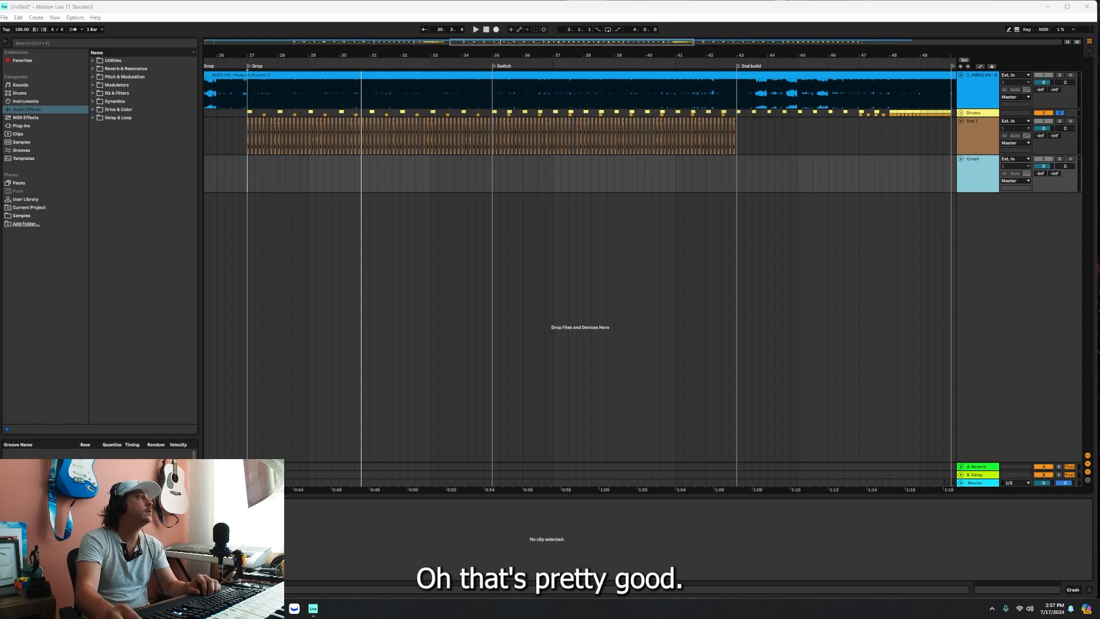
left_click_drag(84, 175, 279, 164)
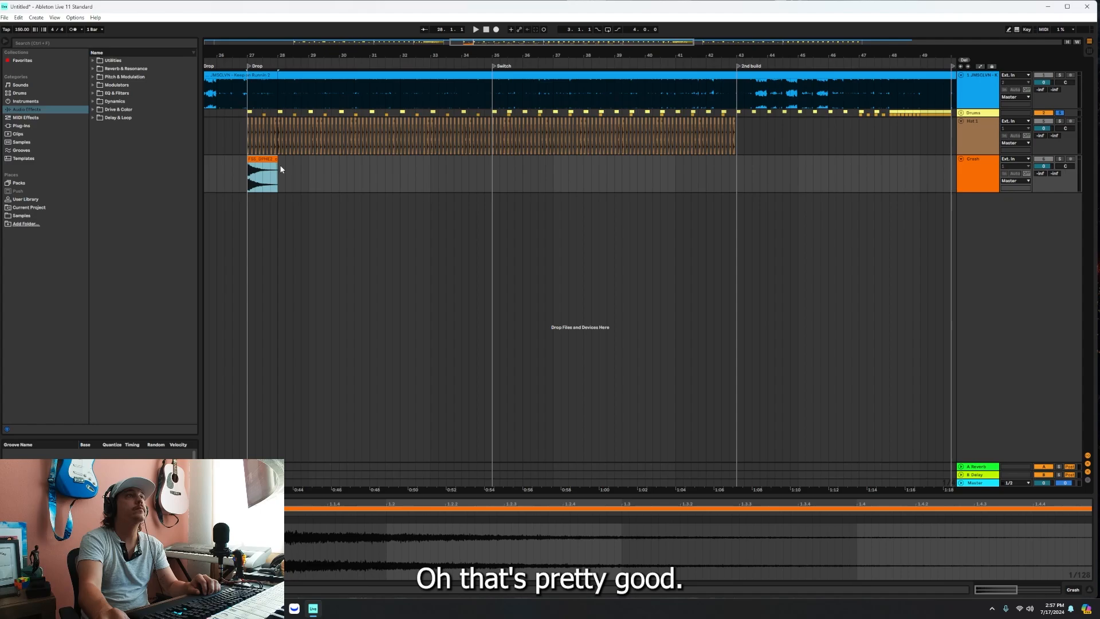
Duplicate the Crash track together with its clip and rename the copy as Crash 2.
left_click(981, 172)
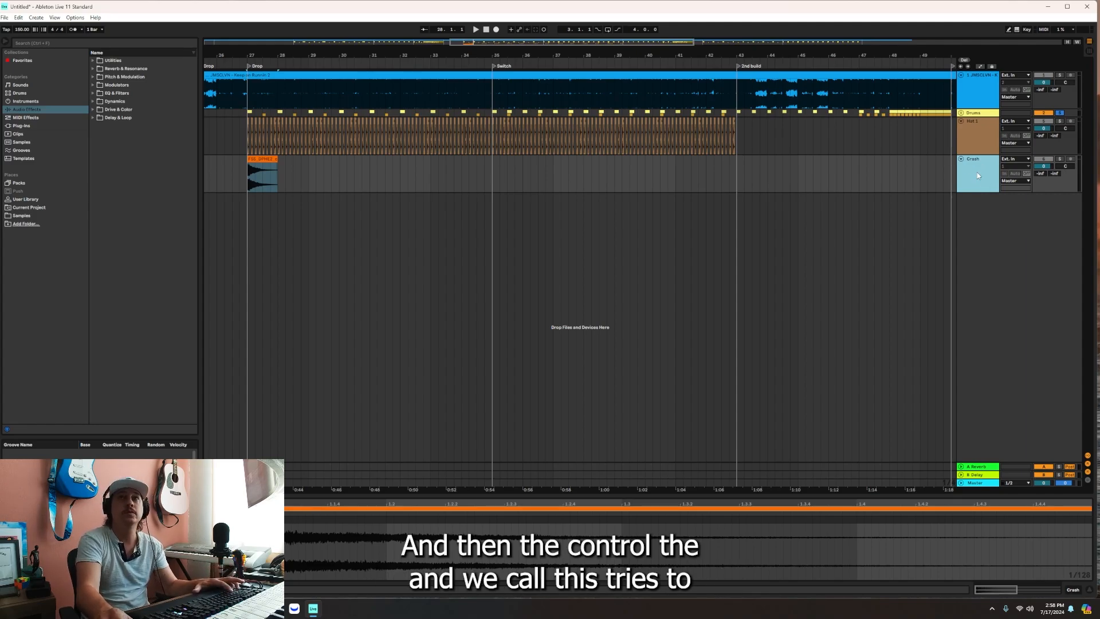
key("ctrl+d")
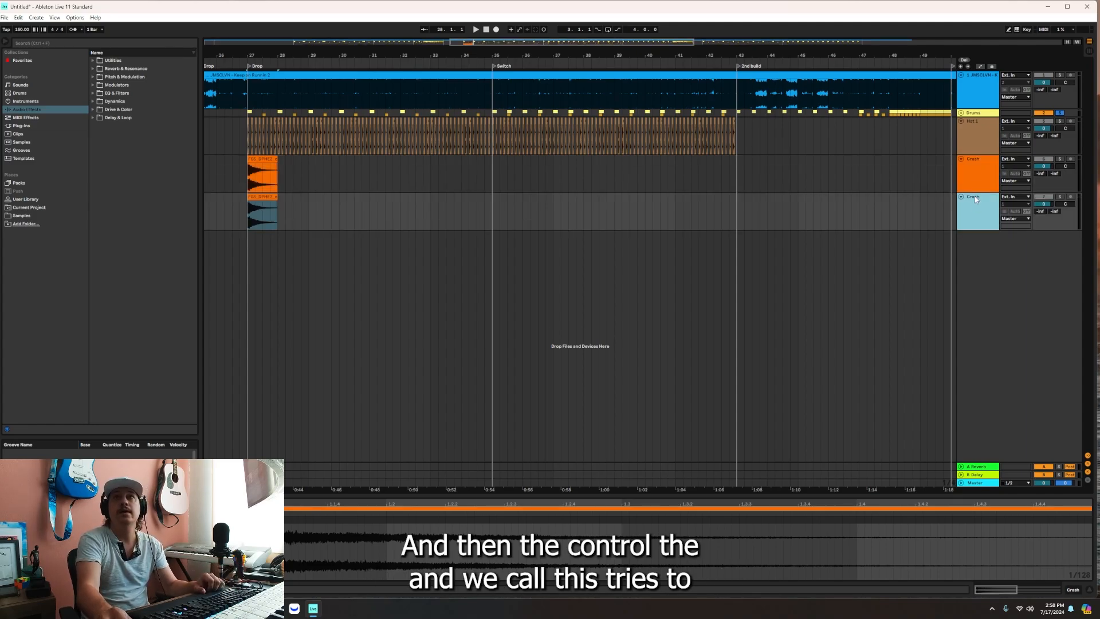
right_click(975, 196)
left_click(986, 232)
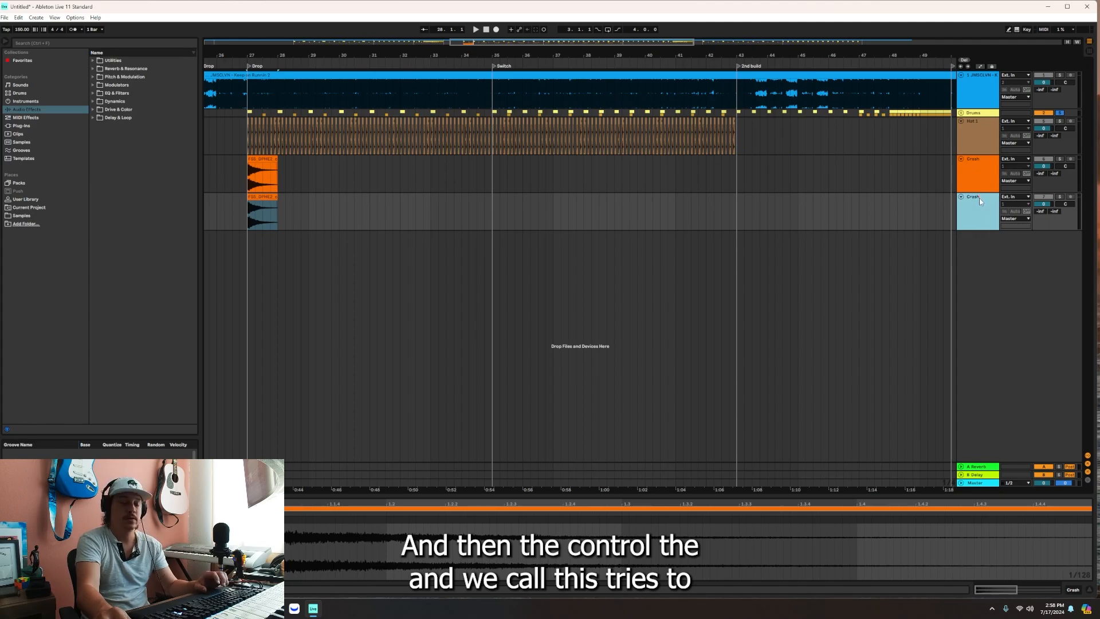
type("2")
left_click(972, 209)
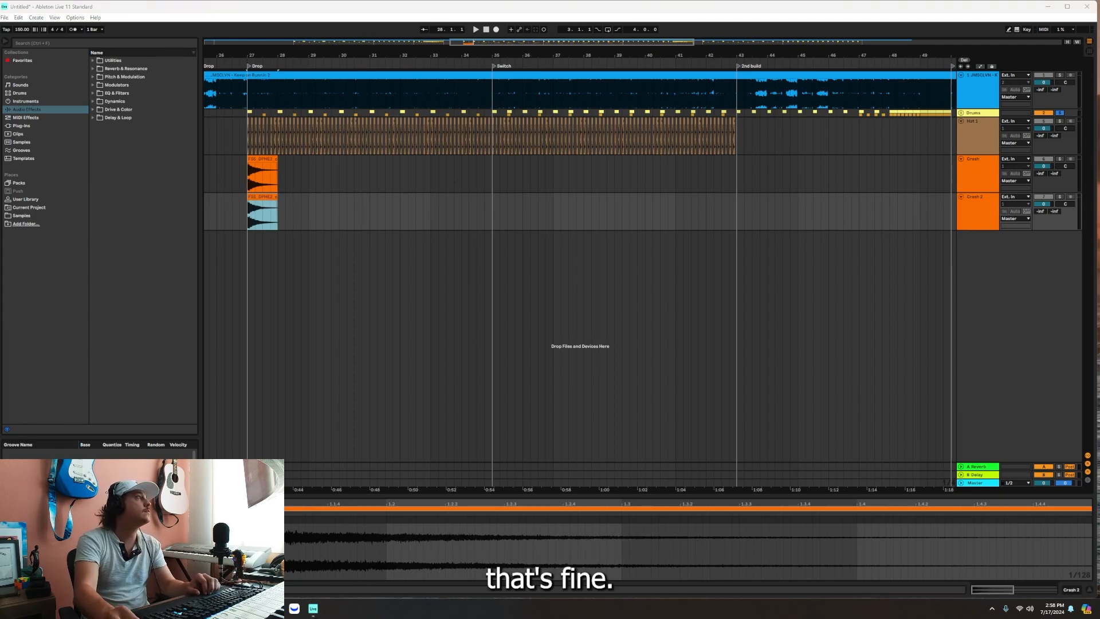
Replace the clip on Crash 2 with a different crash sample trimmed to two bars, starting at bar 28.
left_click_drag(1, 260, 259, 219)
left_click_drag(367, 197, 309, 204)
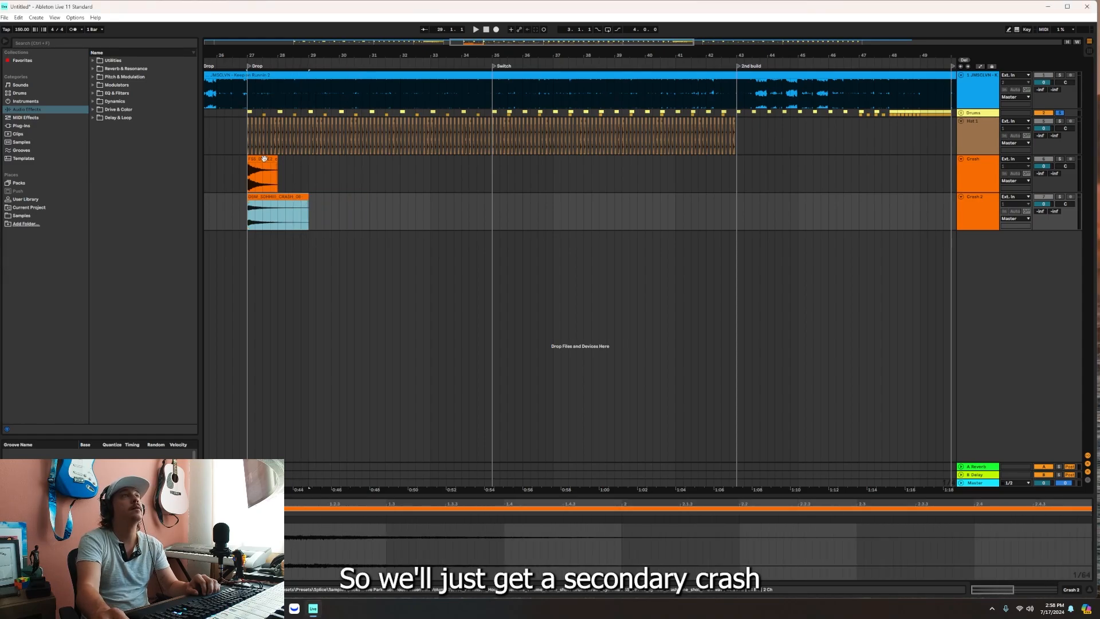
left_click(272, 178)
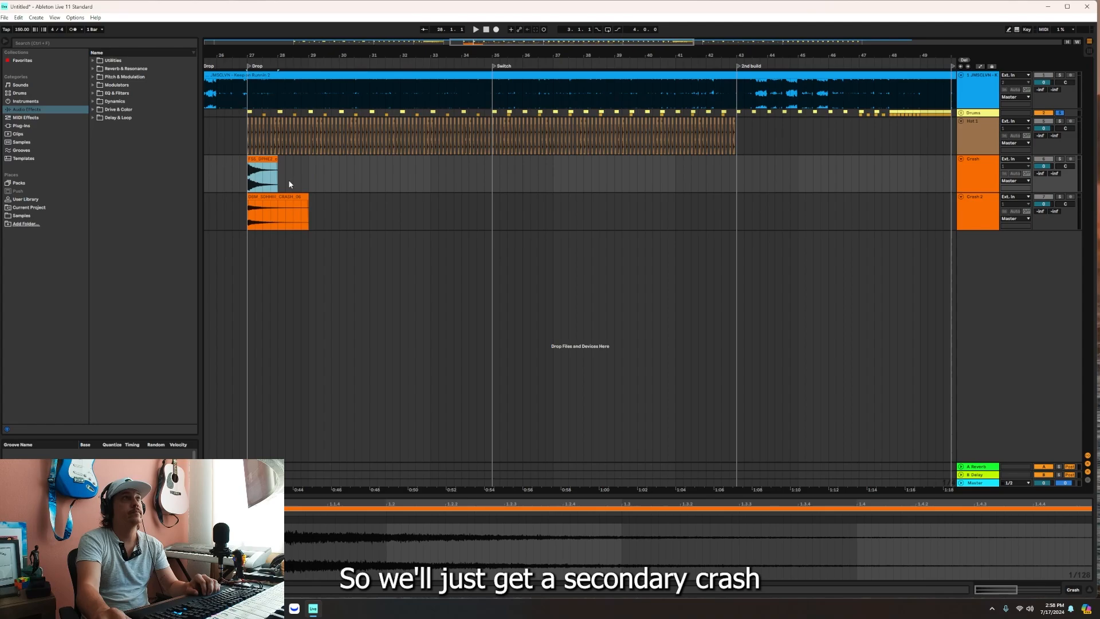
Duplicate the two-bar Crash section from the Drop marker repeatedly up to the 2nd build marker.
left_click_drag(279, 196, 247, 177)
key("ctrl+d")
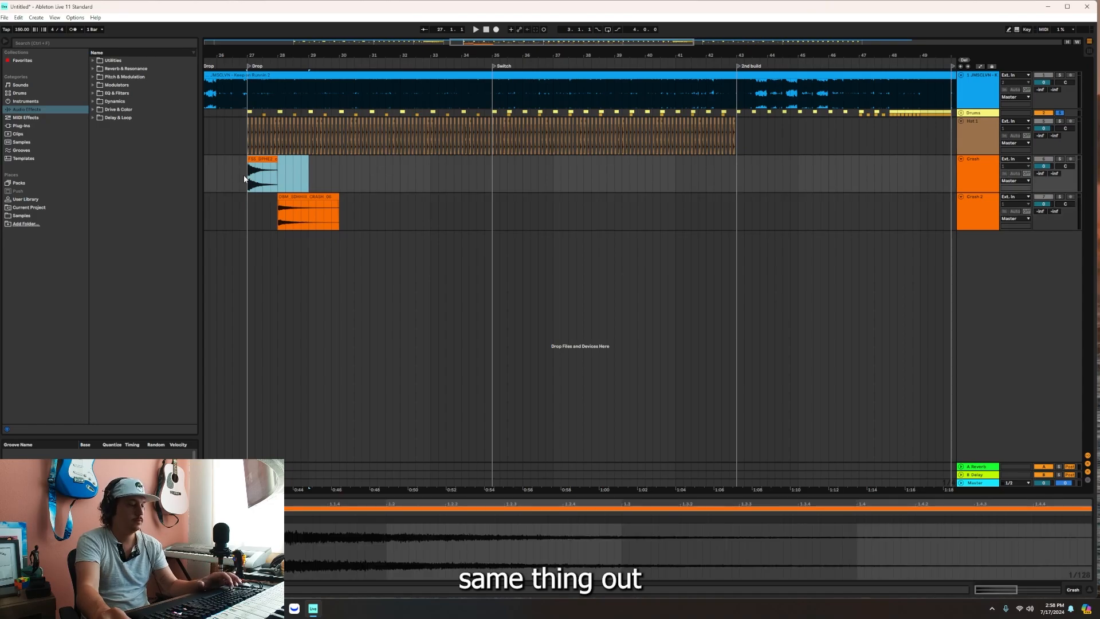
key("ctrl+d")
key("ctrl+d")
key("ctrl+d")
key("ctrl+d")
key("ctrl+d")
key("ctrl+d")
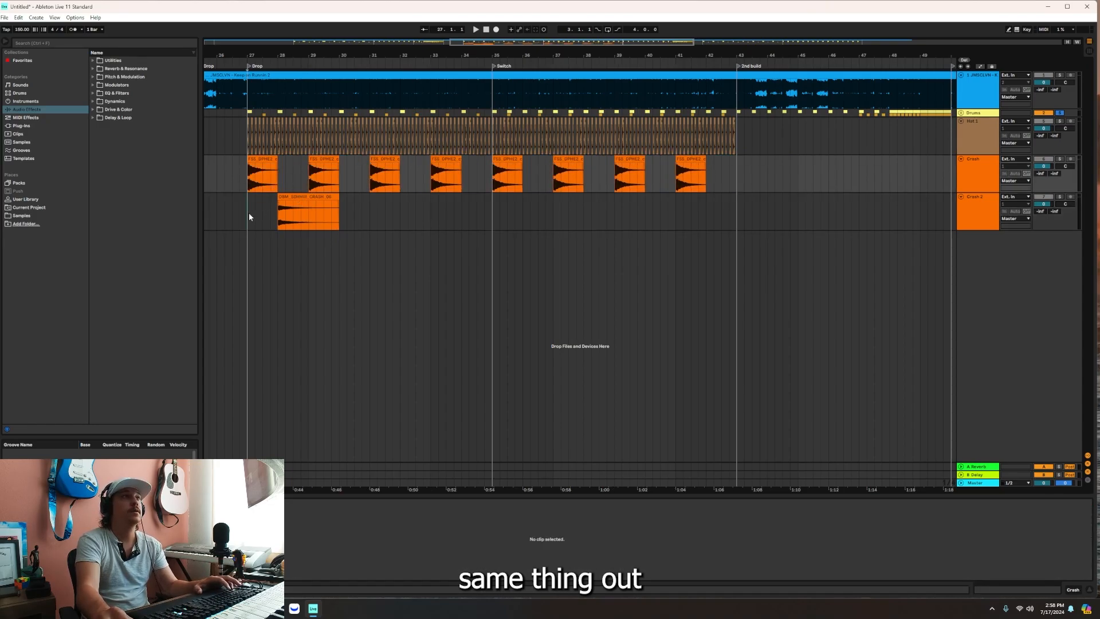
Duplicate the three-bar Crash 2 section from the Drop marker repeatedly and delete the copy beyond the 2nd build marker.
left_click_drag(249, 214, 342, 213)
key("ctrl+d")
key("ctrl+d")
key("ctrl+d")
key("ctrl+d")
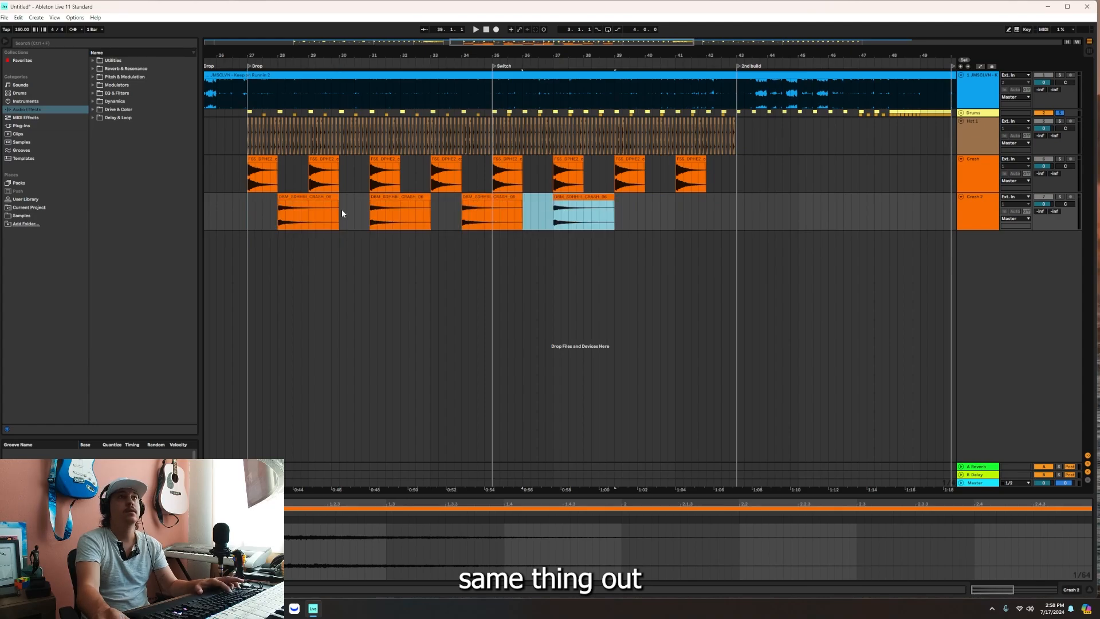
key("ctrl+d")
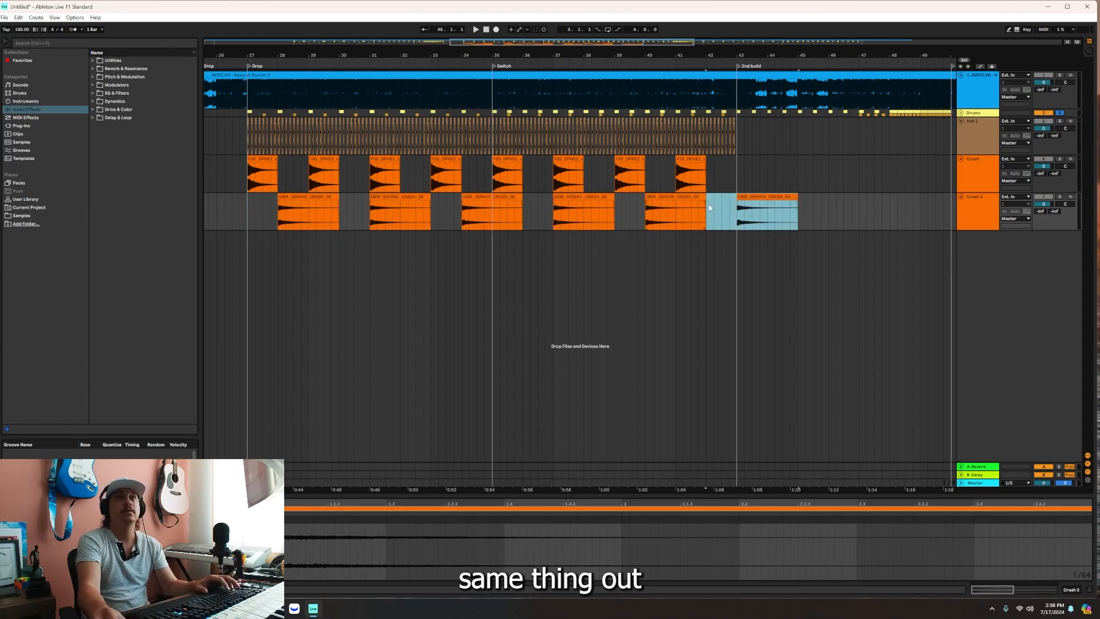
left_click(738, 206)
key("Delete")
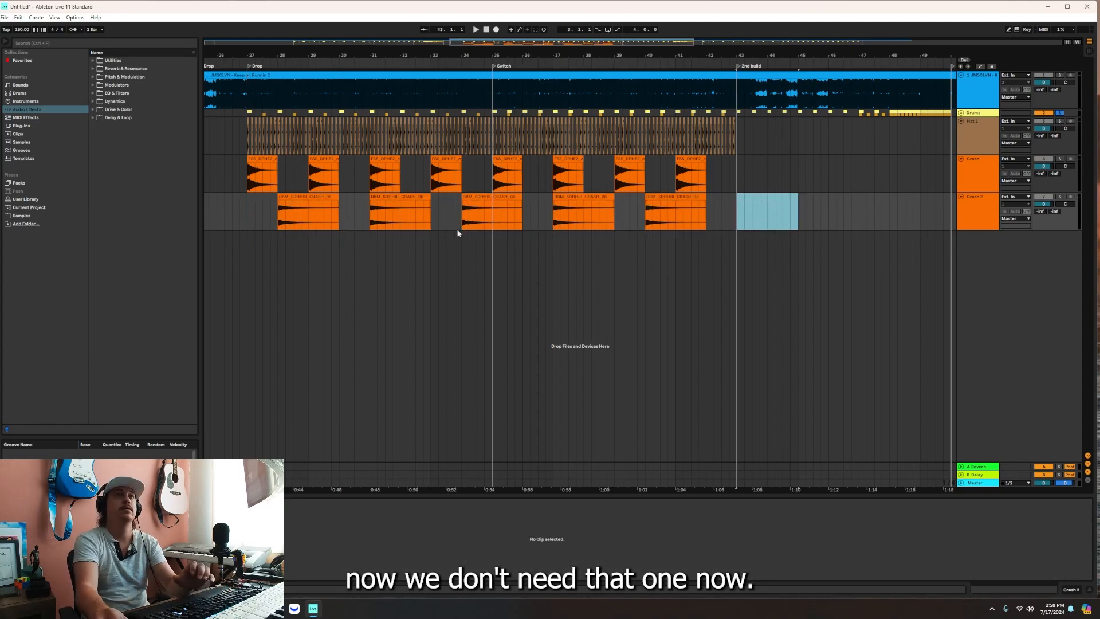
Solo Crash, Crash 2 and Hat 1 along with the Drums group and play them from the Drop section.
left_click(248, 219)
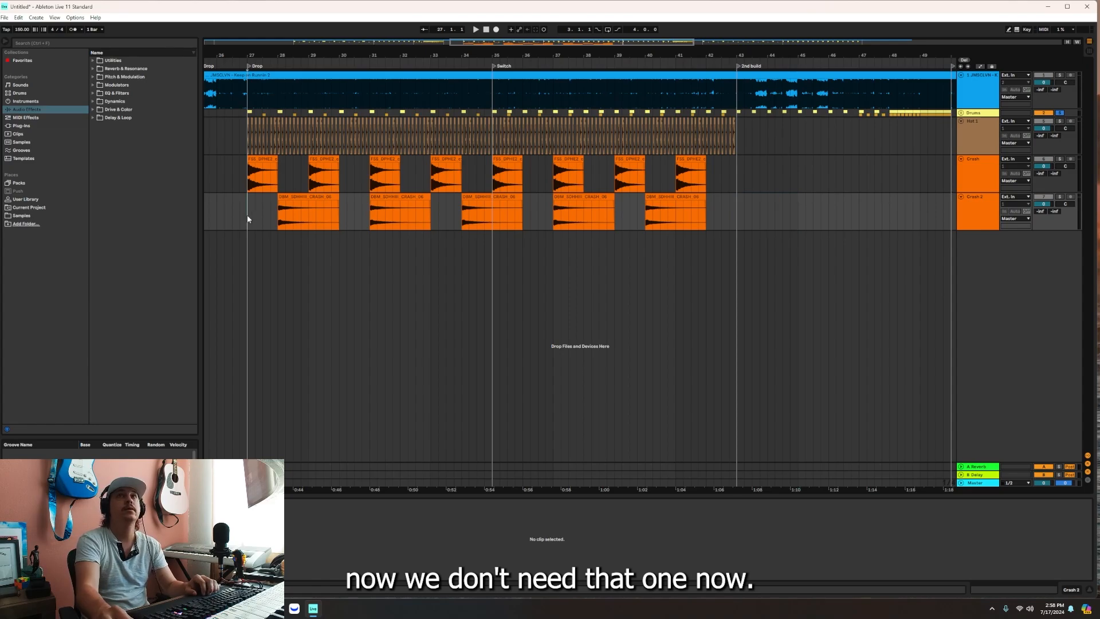
left_click(984, 169)
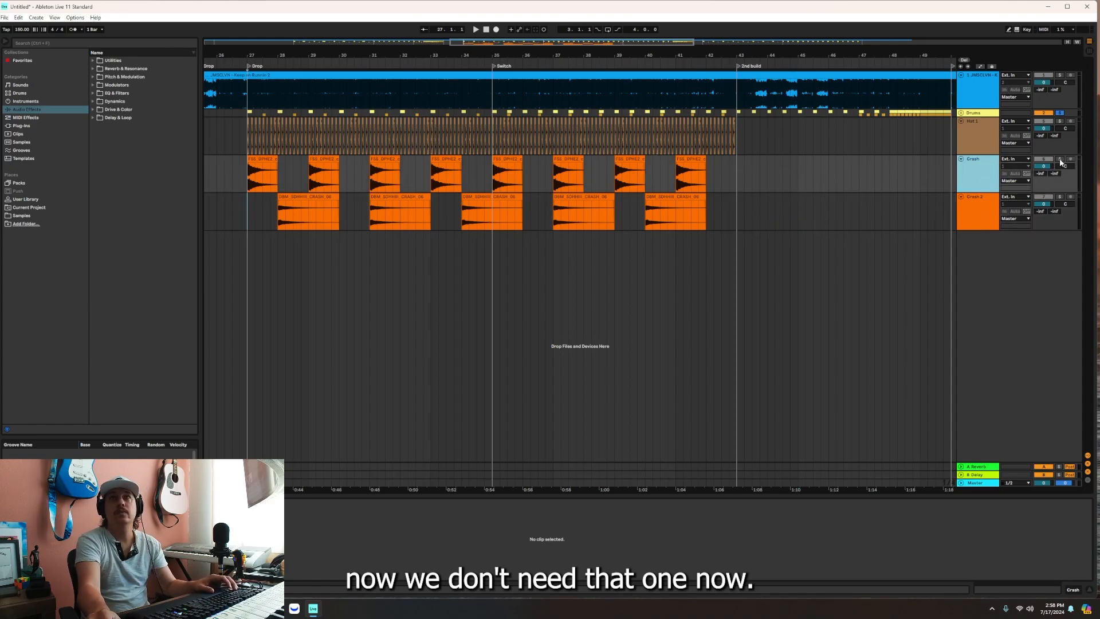
left_click(1061, 160)
left_click(1060, 198)
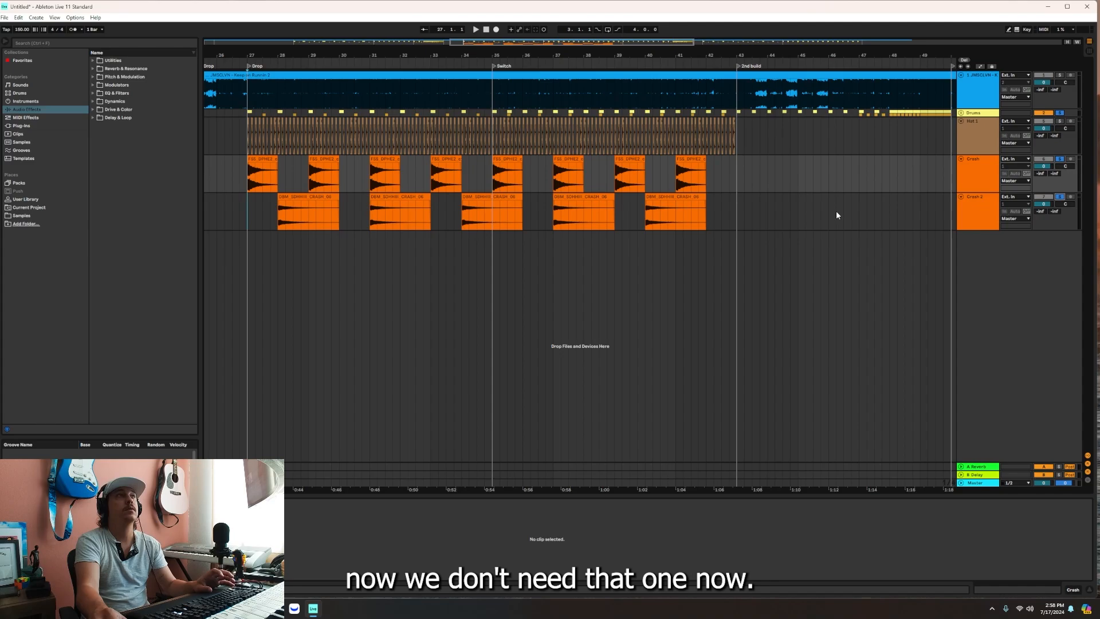
left_click(261, 174)
key("space")
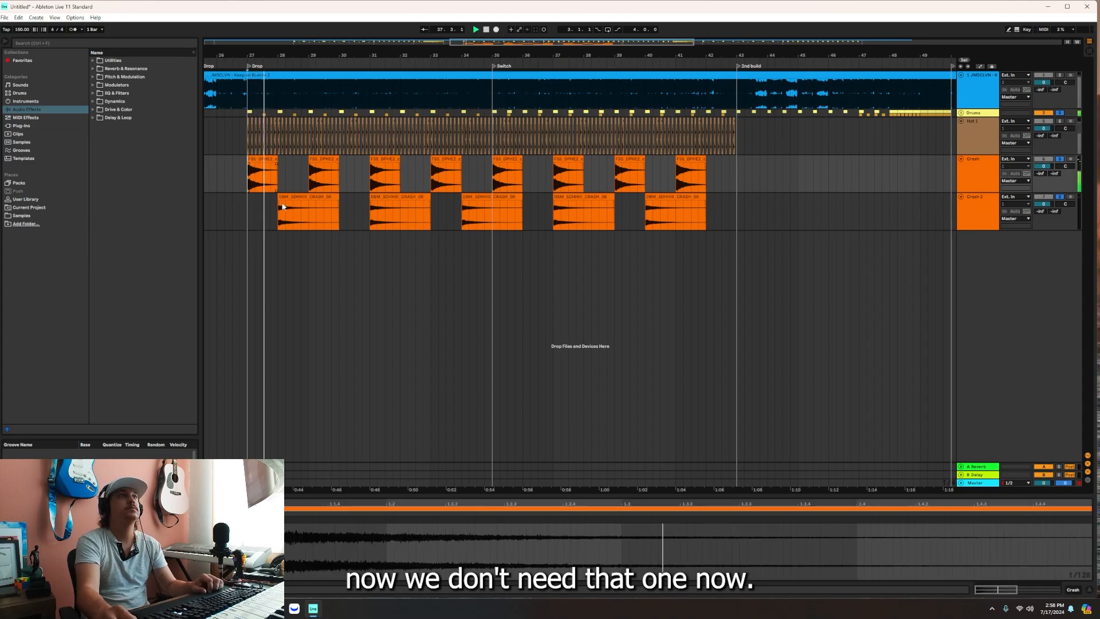
left_click(1061, 121, "ctrl")
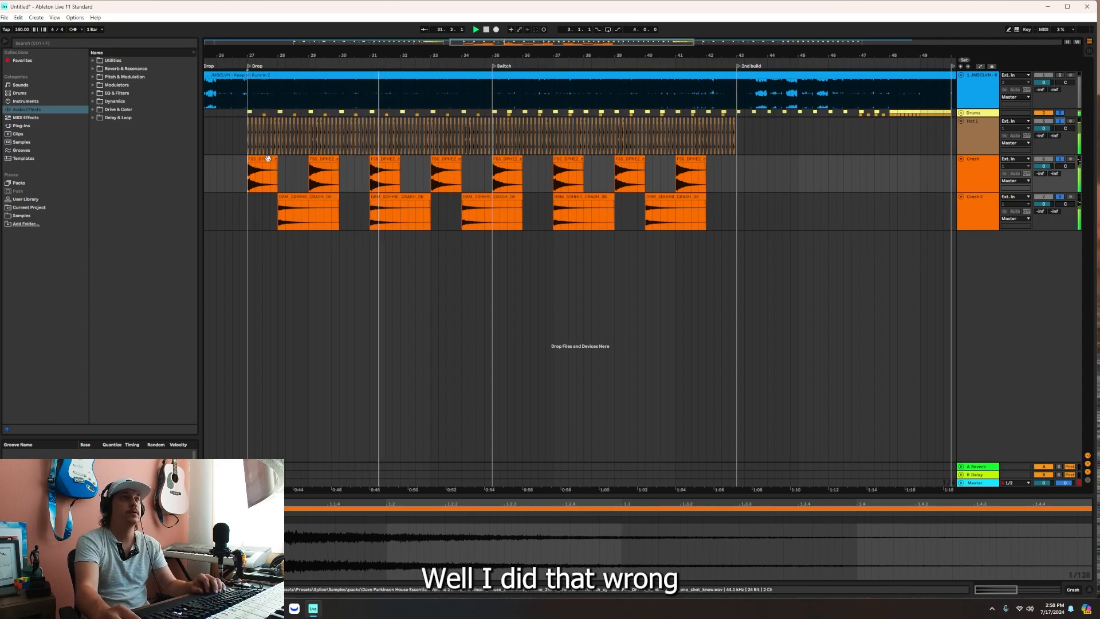
Duplicate the two-bar Crash 2 clip back to back from bar 28 and trim the last copy at the 2nd build marker.
left_click_drag(398, 202, 369, 202)
key("ctrl+d")
key("ctrl+d")
key("ctrl+d")
key("ctrl+d")
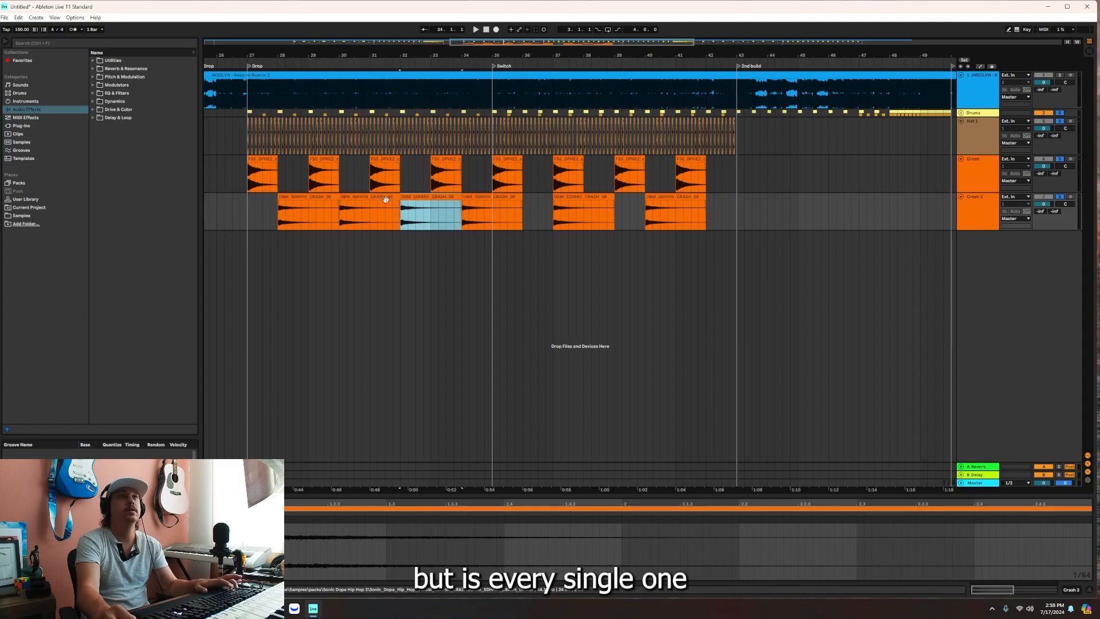
key("ctrl+d")
key("ctrl+d")
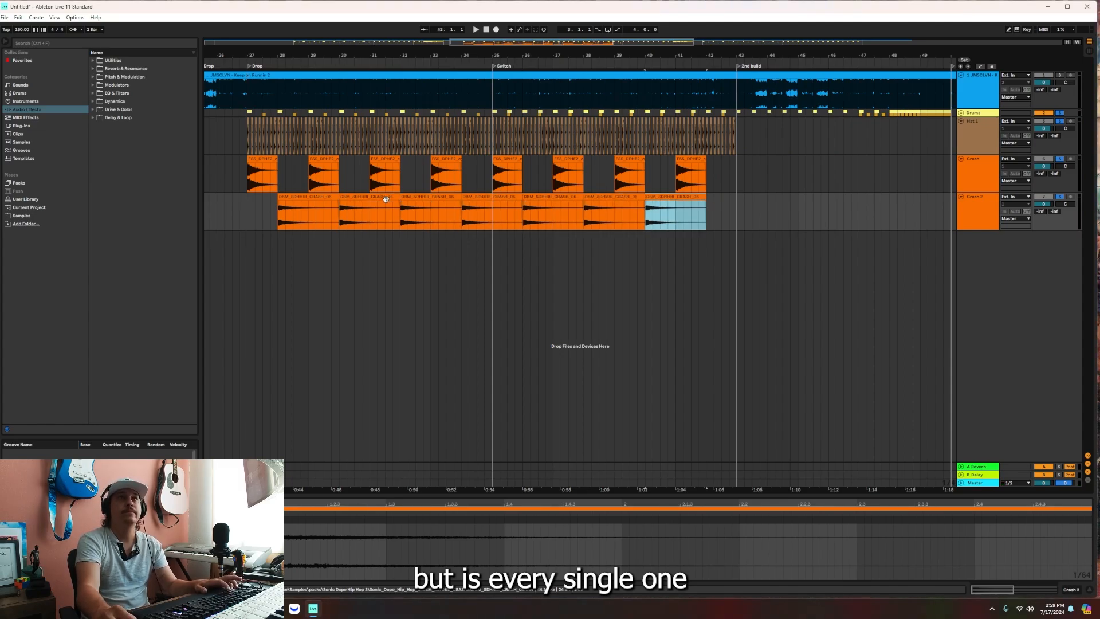
left_click_drag(766, 197, 740, 200)
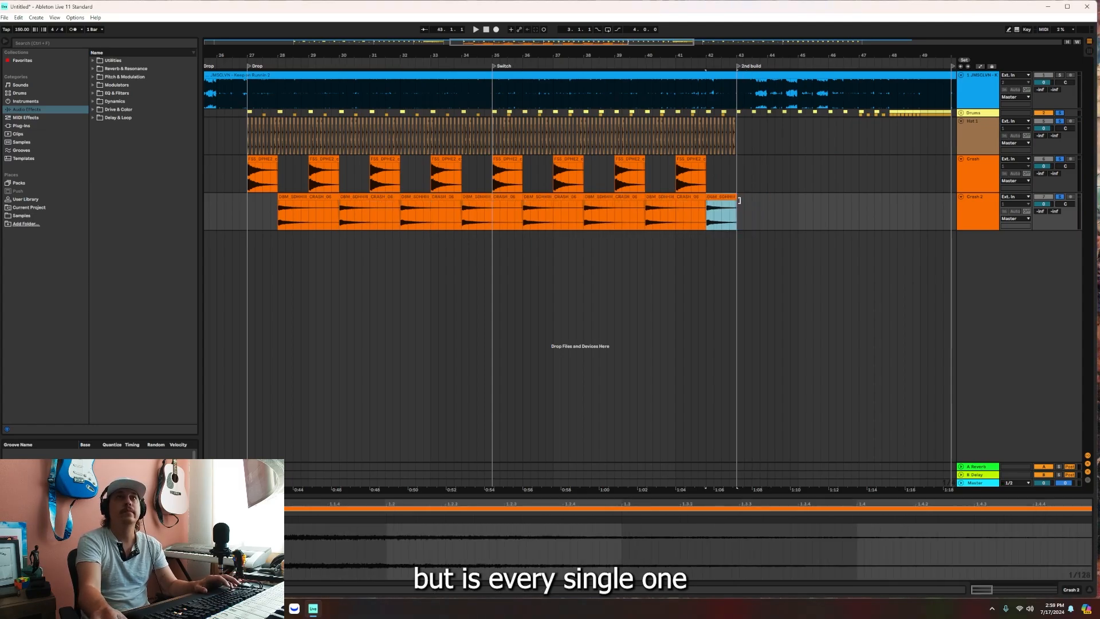
Play the soloed drum tracks from the Drop marker and clear all the solos.
left_click(248, 217)
key("space")
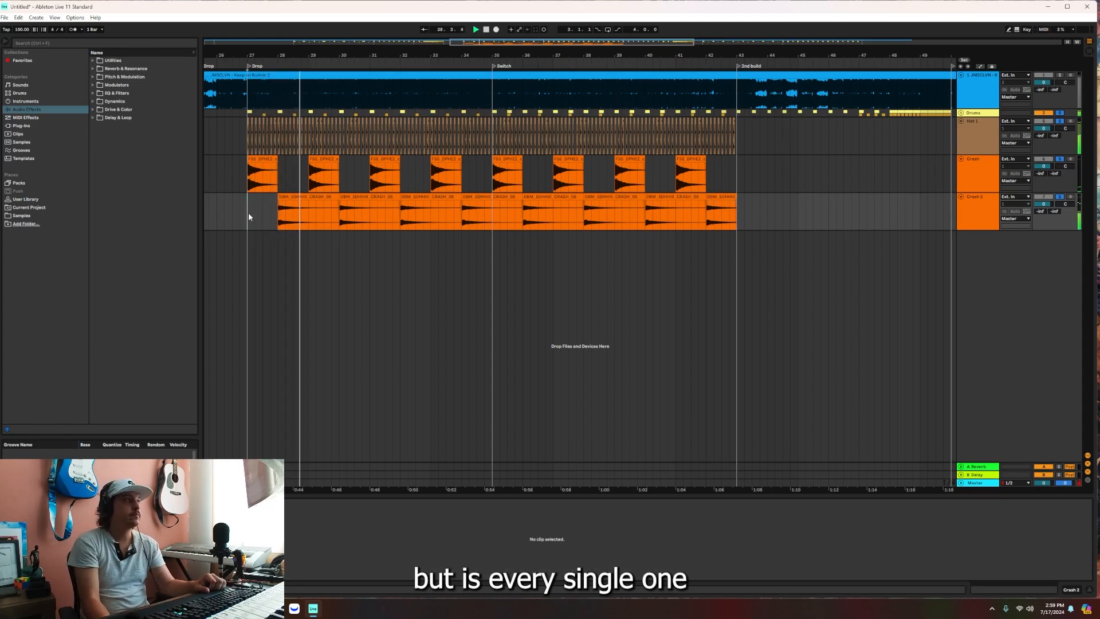
left_click(1059, 197)
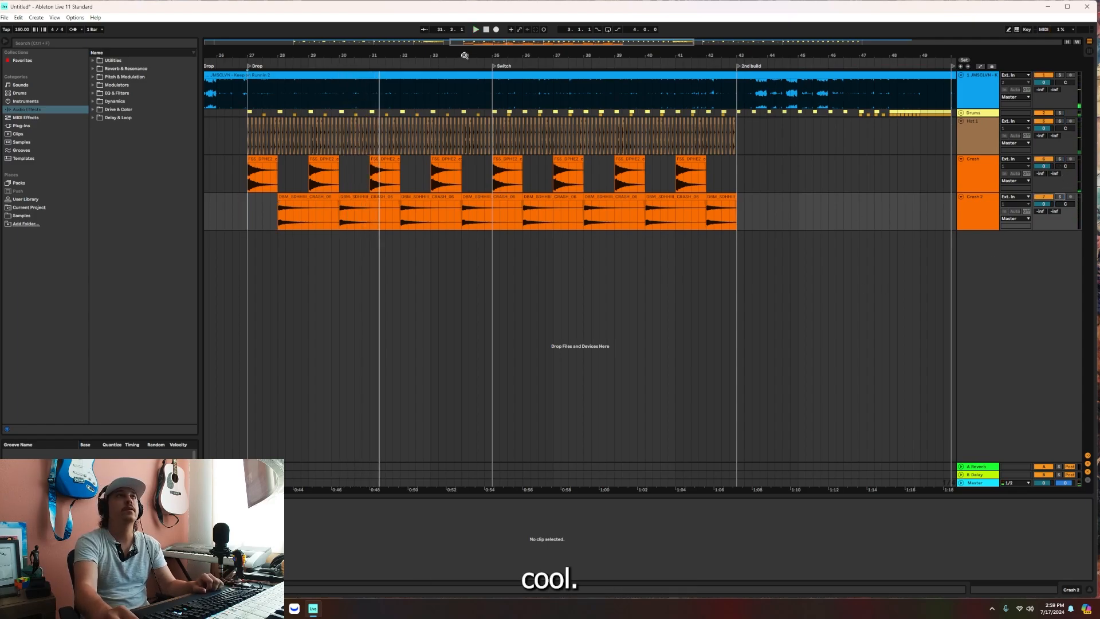
Add an audio track below Crash 2 and rename it as Clap.
left_click_drag(465, 55, 465, 45)
left_click(973, 228)
key("ctrl+t")
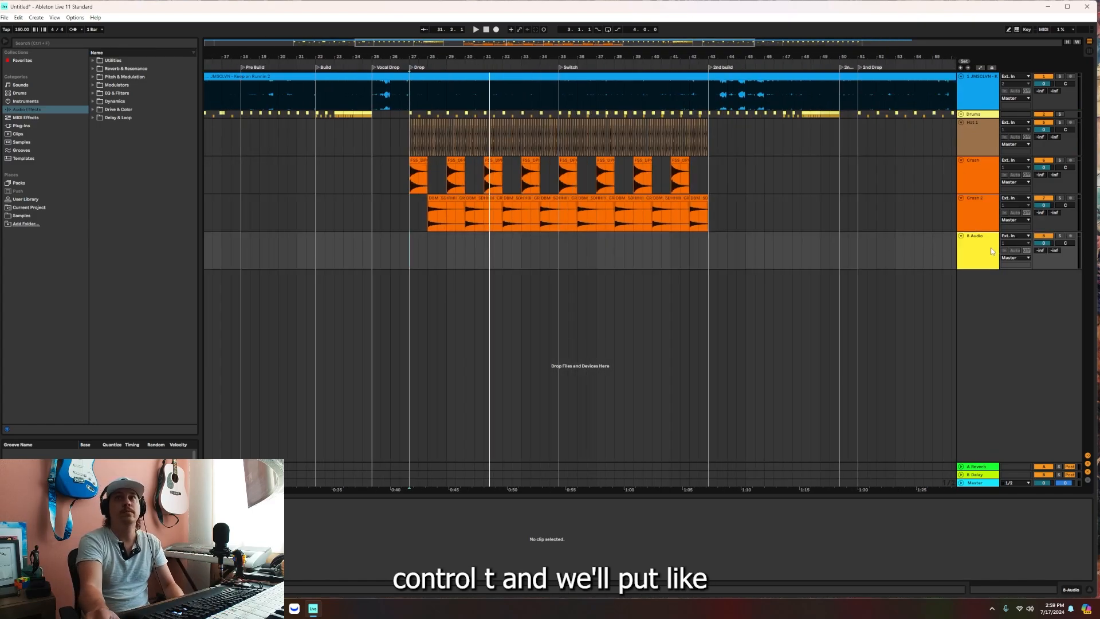
right_click(979, 237)
left_click(980, 268)
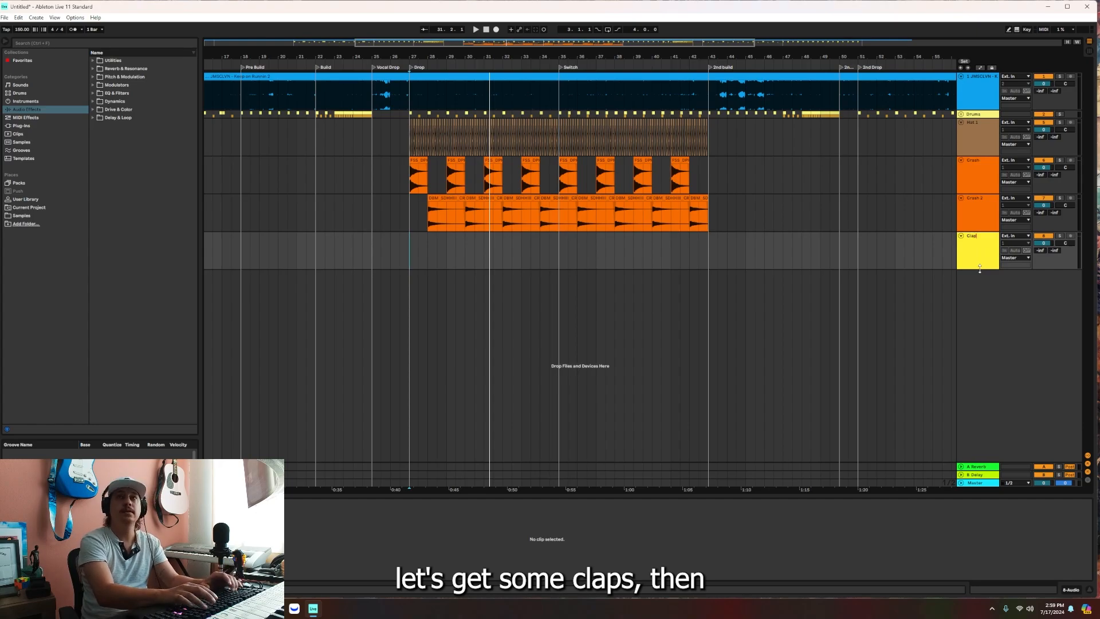
key("Return")
Play the arrangement from the Chorus marker and mute the reference song track.
left_click_drag(485, 59, 485, 36)
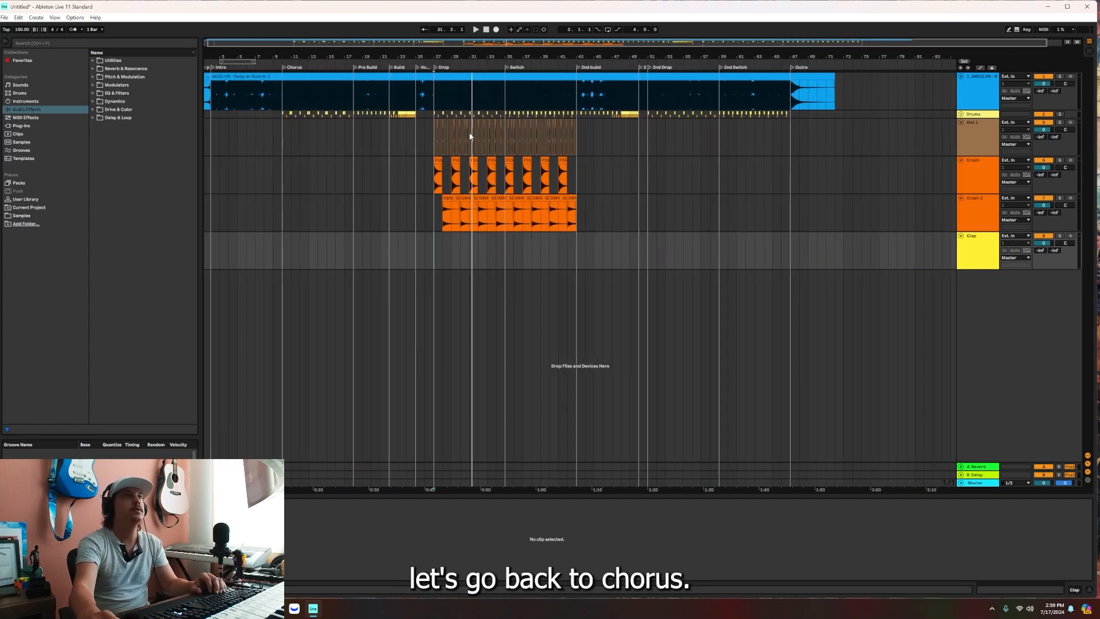
left_click_drag(291, 54, 292, 70)
left_click(285, 248)
key("space")
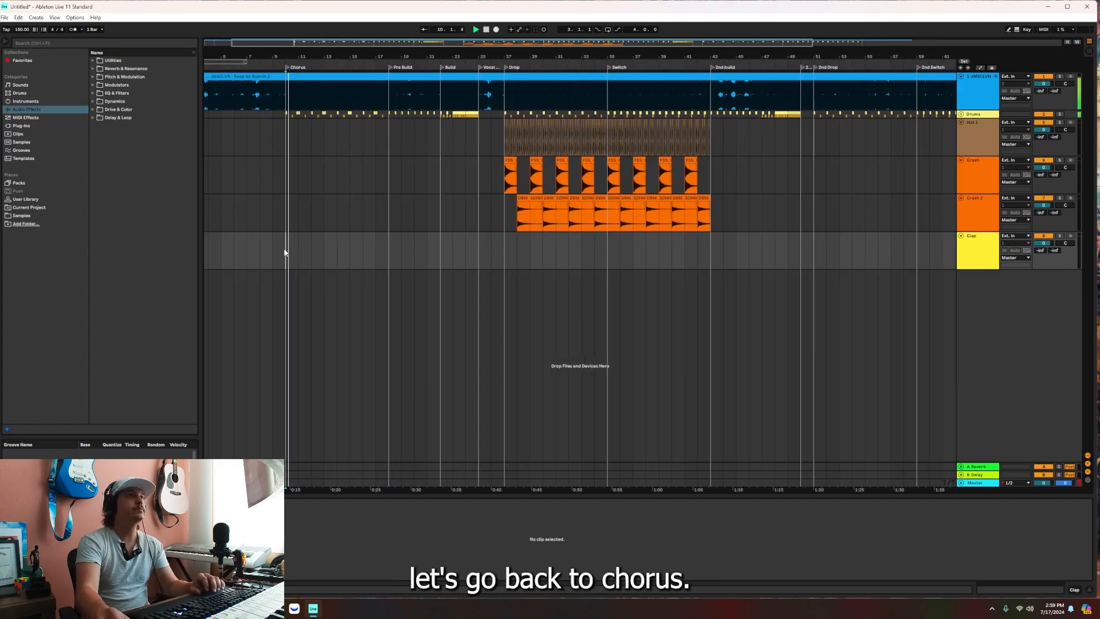
left_click(1044, 76)
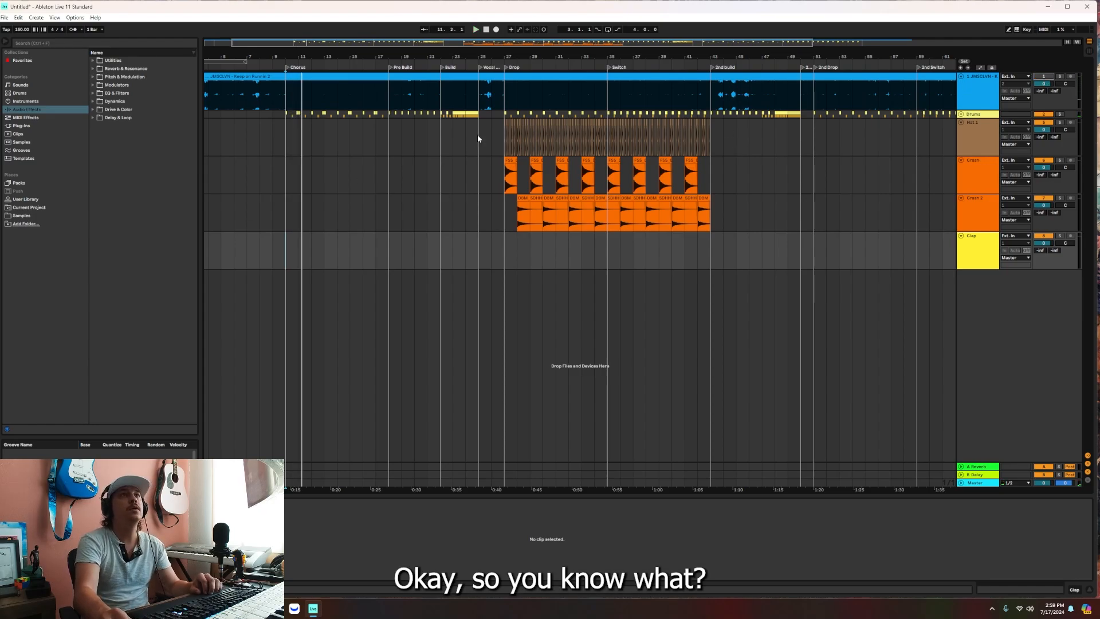
Copy the Hat 1, Crash and Crash 2 clips between the Drop and Switch markers to the Chorus marker.
left_click_drag(505, 144, 609, 217)
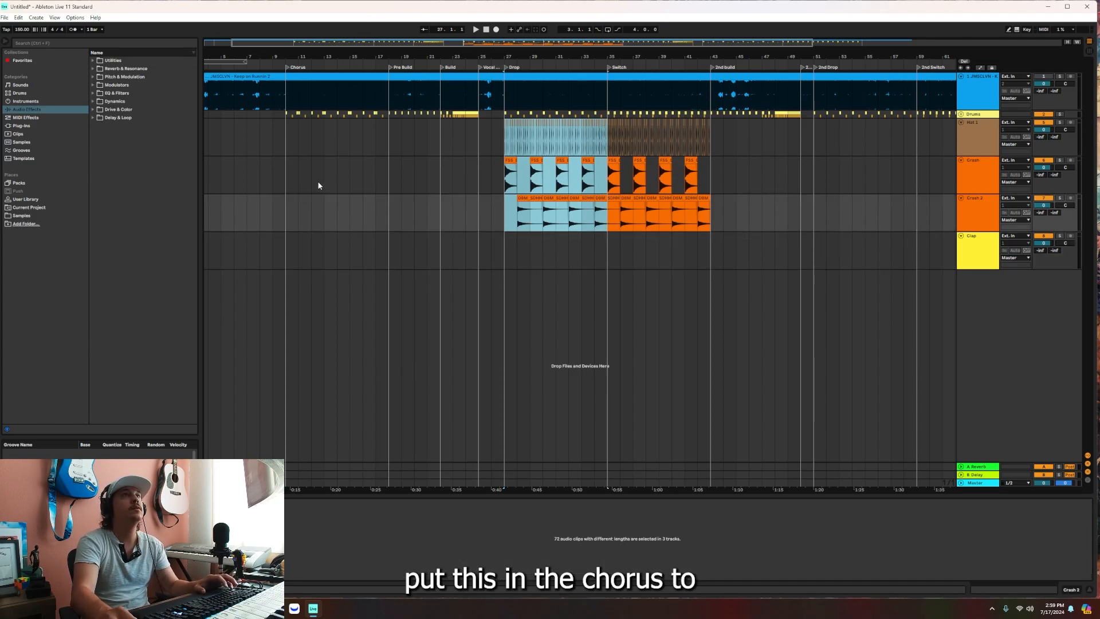
left_click(285, 150)
key("ctrl+v")
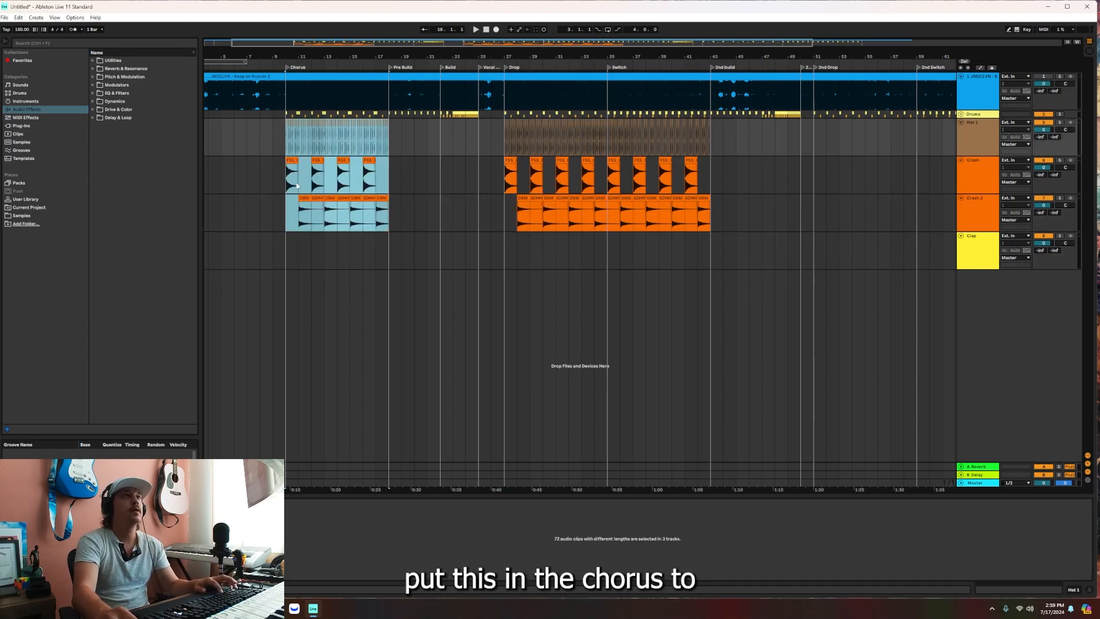
Place a clap loop on the Clap track from the Chorus marker to the Pre Build marker and play the Chorus.
left_click(288, 256)
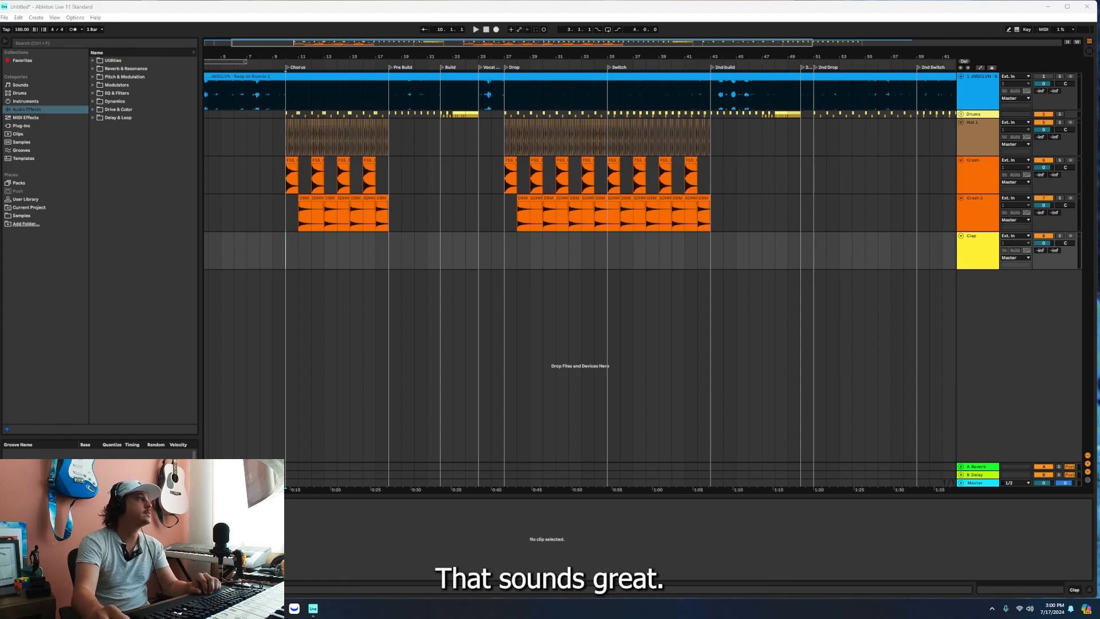
left_click_drag(452, 281, 291, 258)
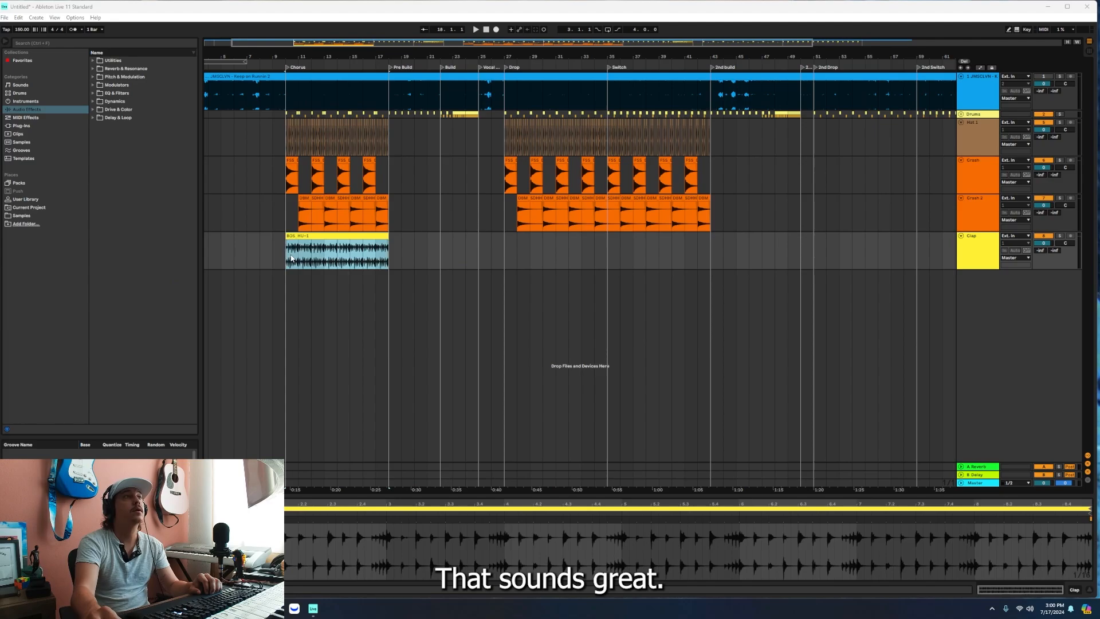
left_click(284, 263)
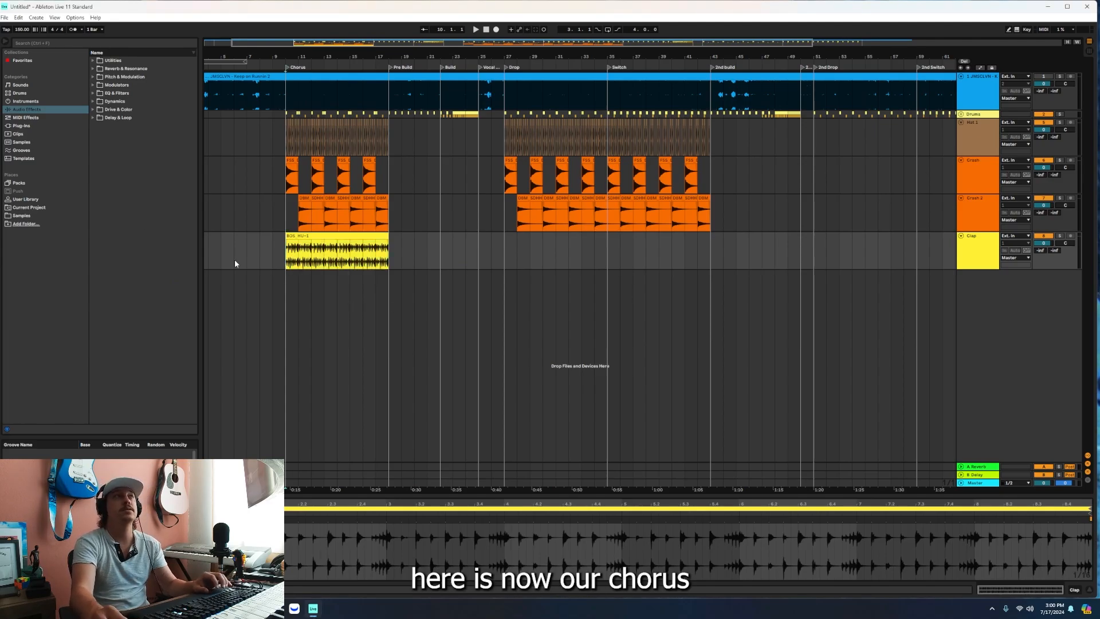
key("space")
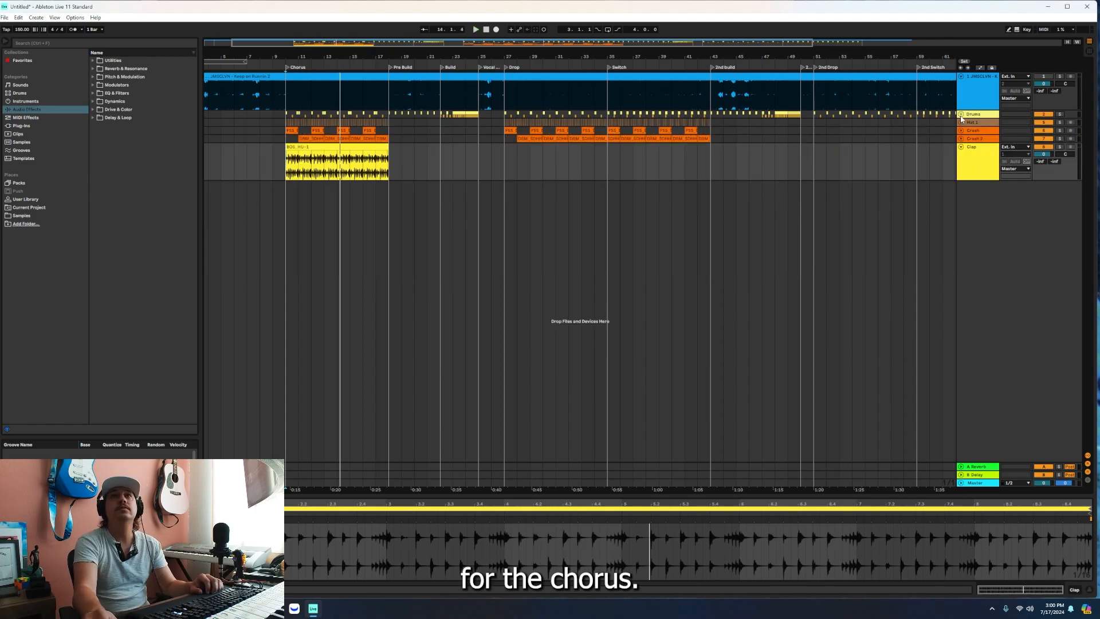
Expand the Drums group and deactivate the Snare clips between the Chorus and Pre Build markers, keeping them in place.
left_click(961, 115)
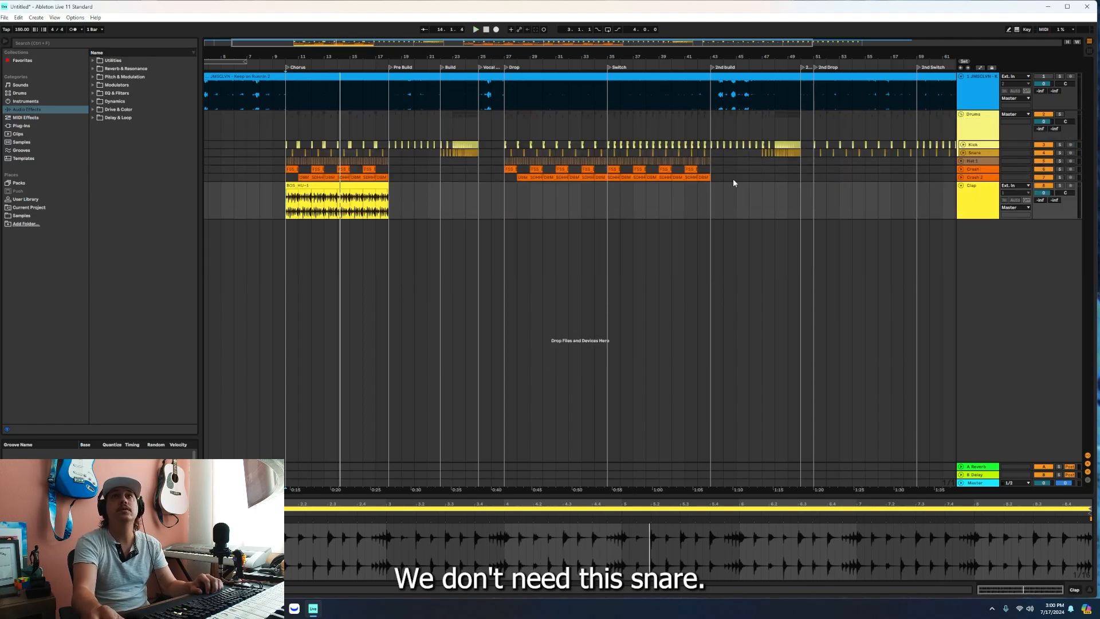
left_click_drag(287, 152, 389, 154)
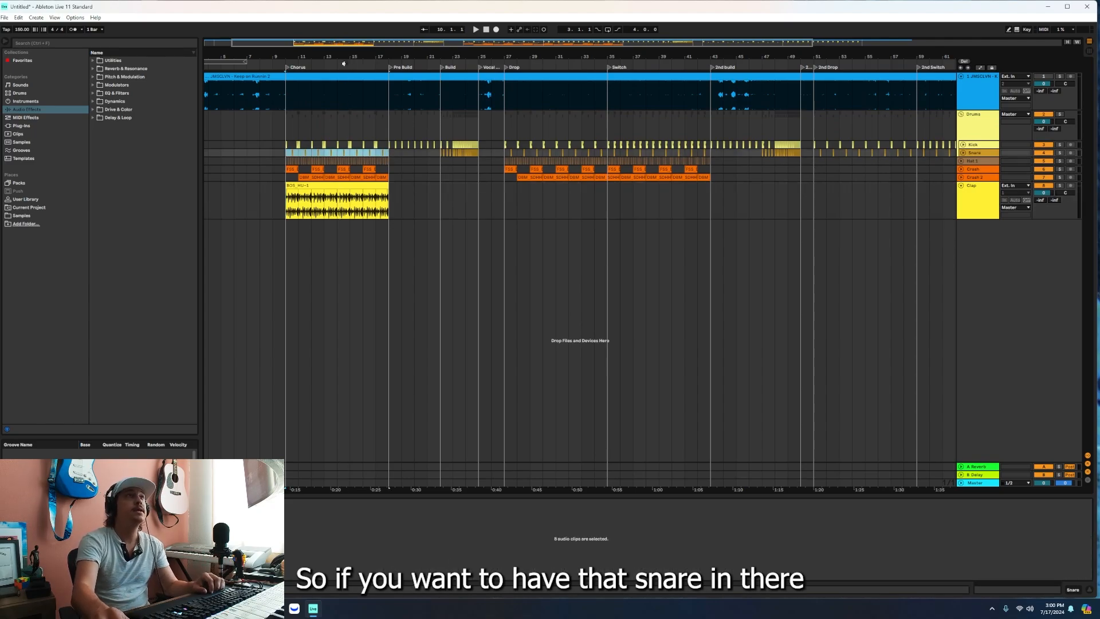
left_click_drag(319, 56, 319, 86)
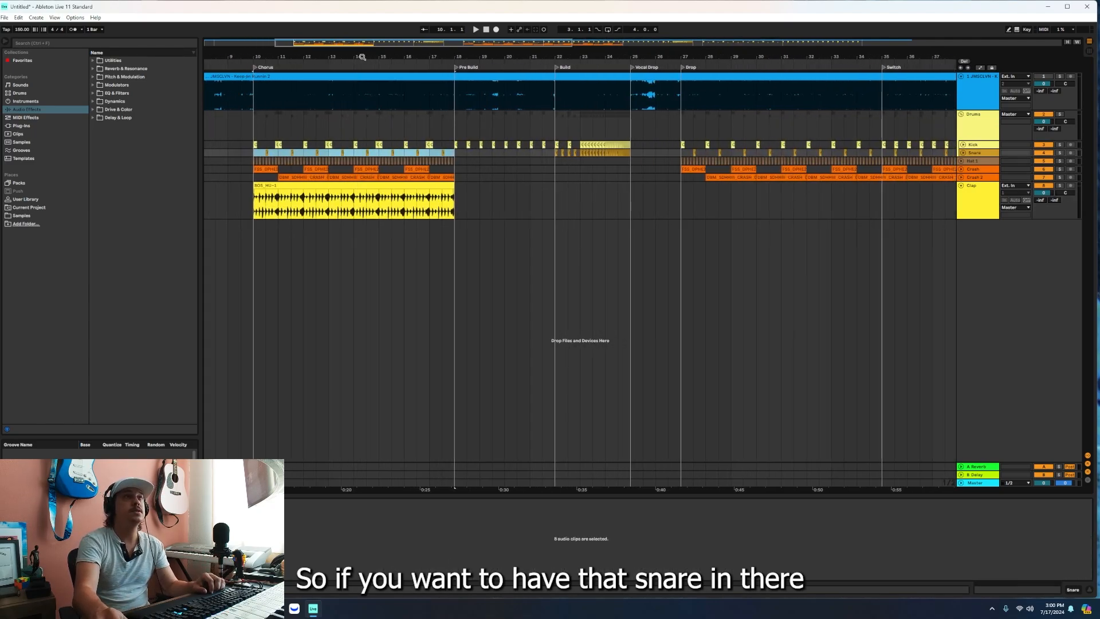
left_click(964, 153)
left_click_drag(327, 59, 375, 88)
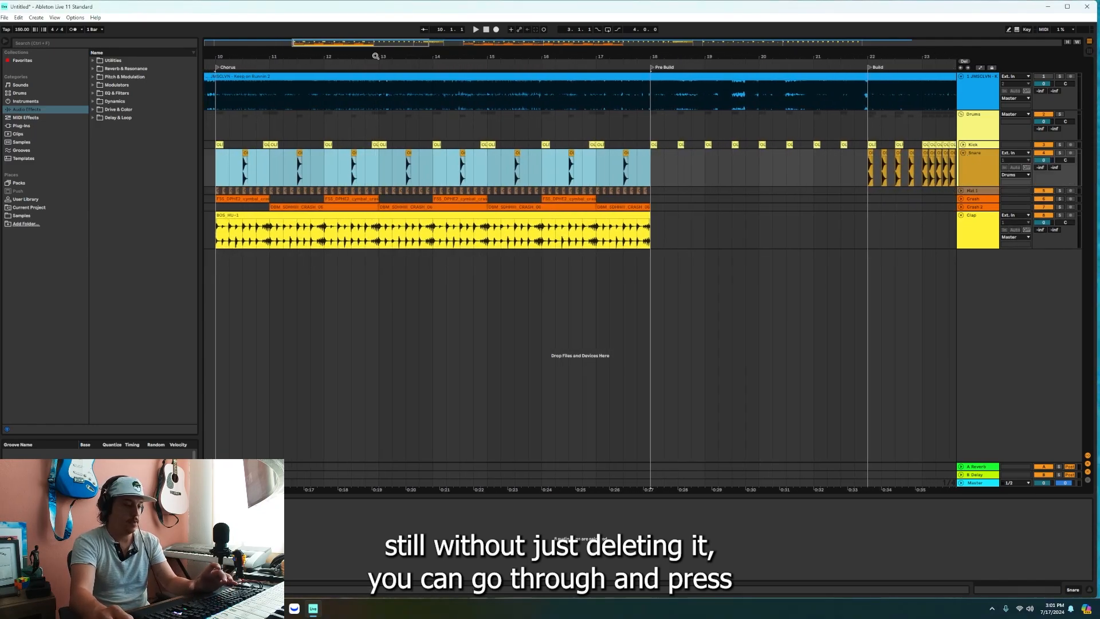
key("0")
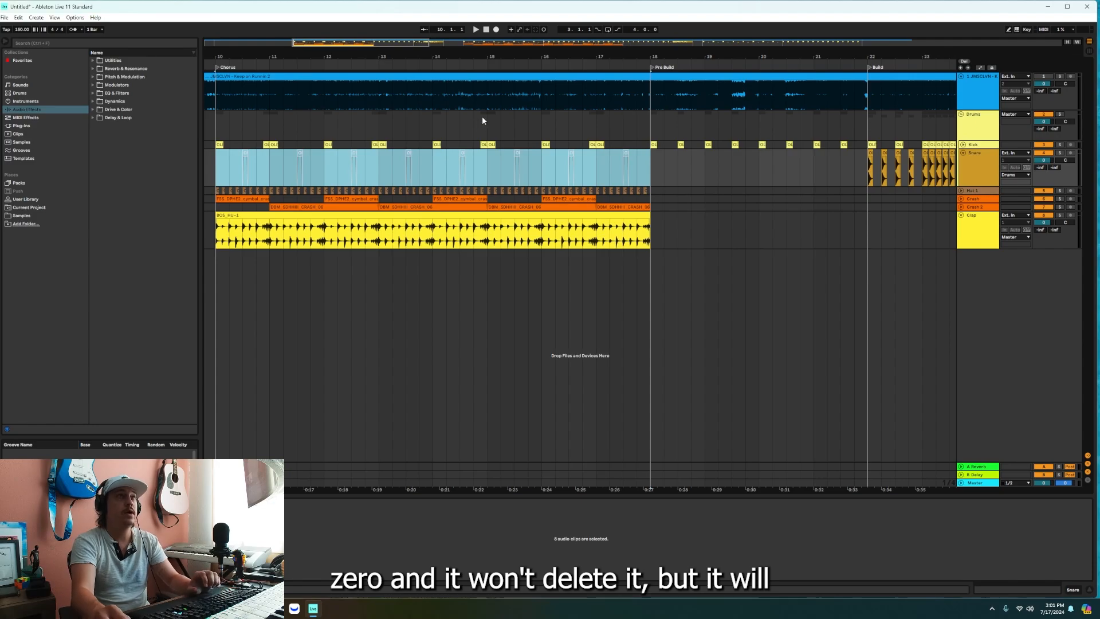
left_click_drag(414, 54, 432, 49)
left_click(260, 175)
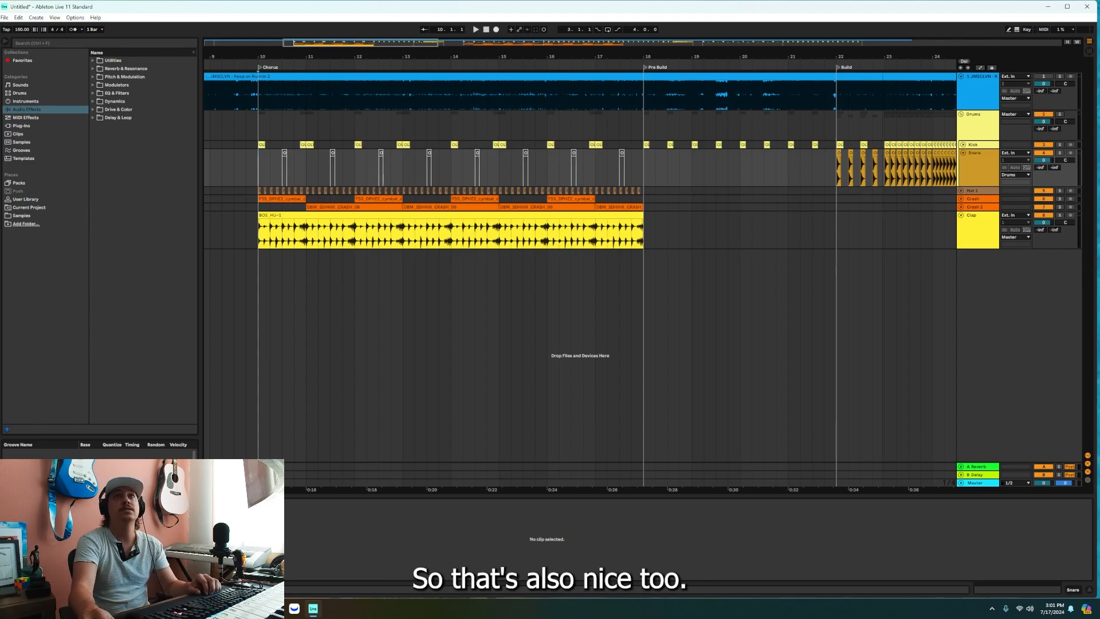
Try deactivating three snare hits in the roll before the Vocal Drop marker, and play the Snare track soloed.
left_click_drag(883, 51, 505, 143)
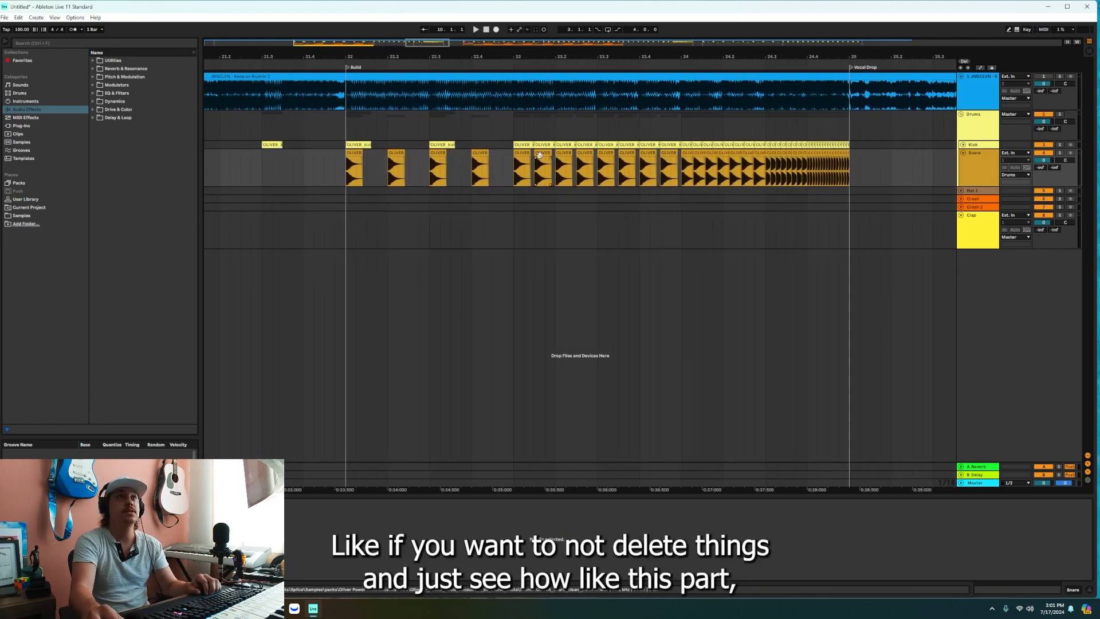
left_click_drag(793, 53, 591, 155)
left_click(589, 155)
key("0")
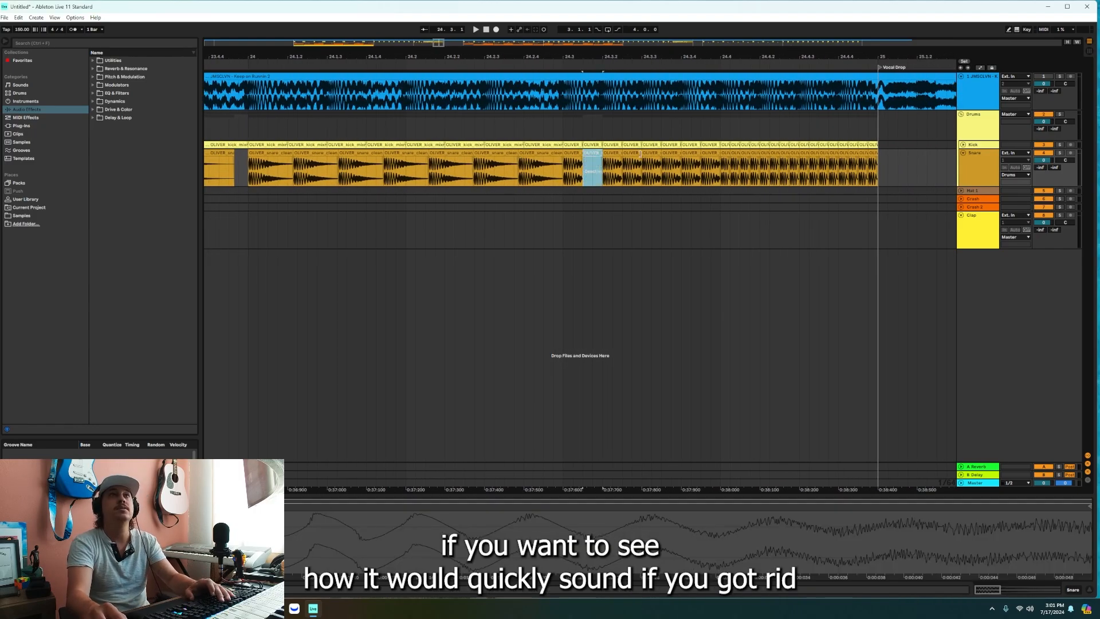
left_click(651, 153)
key("0")
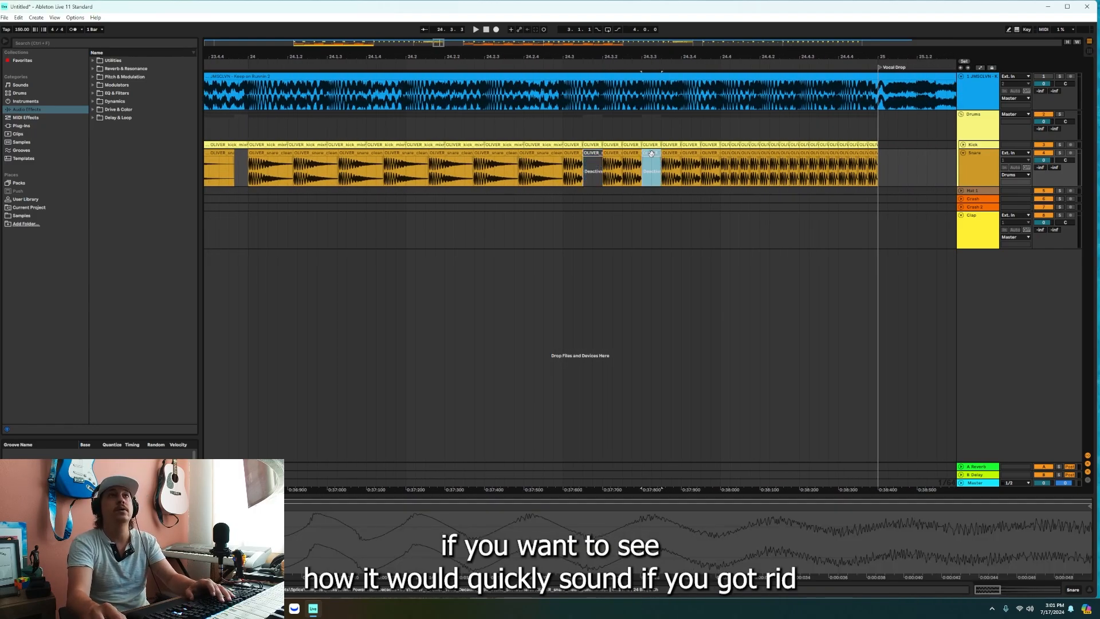
left_click(693, 155)
key("0")
left_click(567, 181)
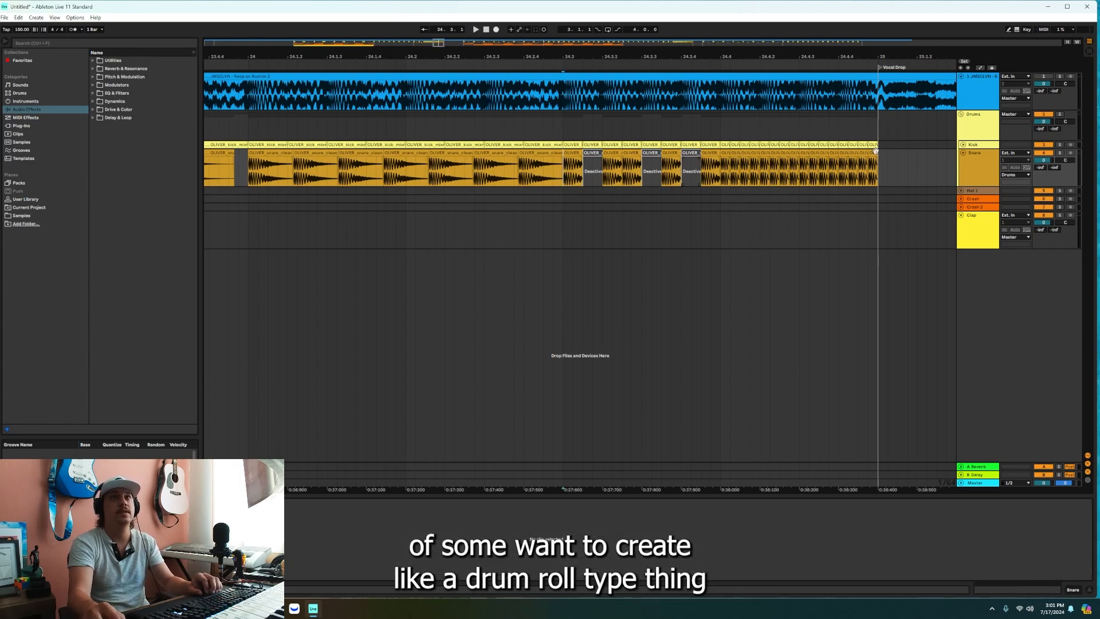
left_click(1061, 153)
key("space")
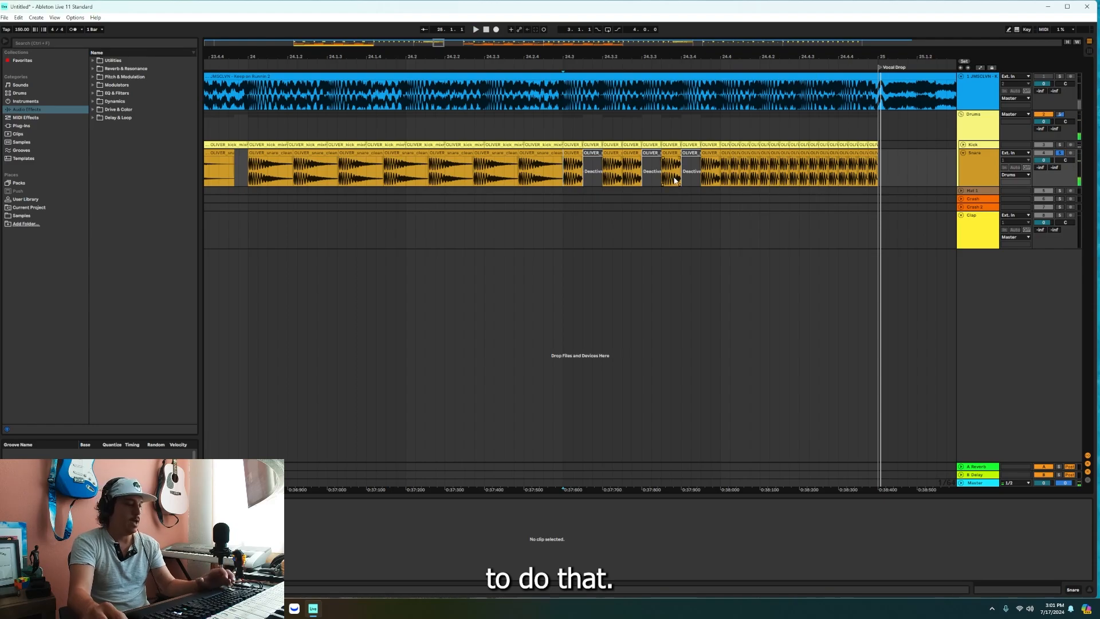
Undo the deactivation of the three snare hits in the roll.
key("ctrl+z")
key("ctrl+z")
key("ctrl+z")
Play the arrangement from the Chorus marker to hear it without the snare, and stop before the Pre Build marker.
left_click_drag(509, 56, 718, 52)
left_click_drag(372, 54, 491, 51)
left_click_drag(305, 56, 395, 53)
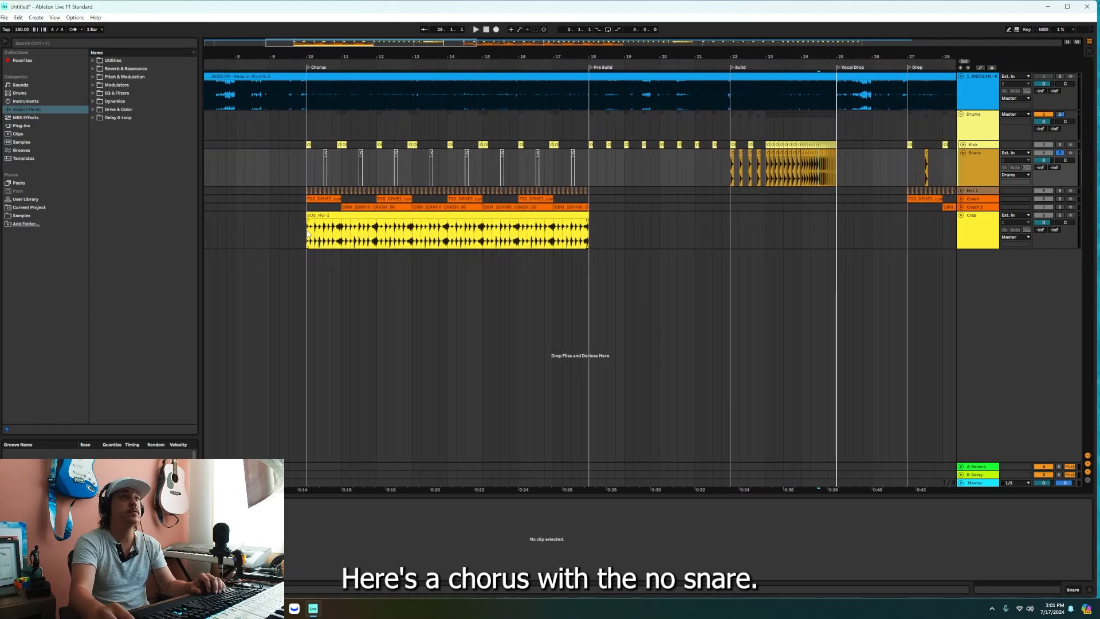
left_click(307, 234)
key("space")
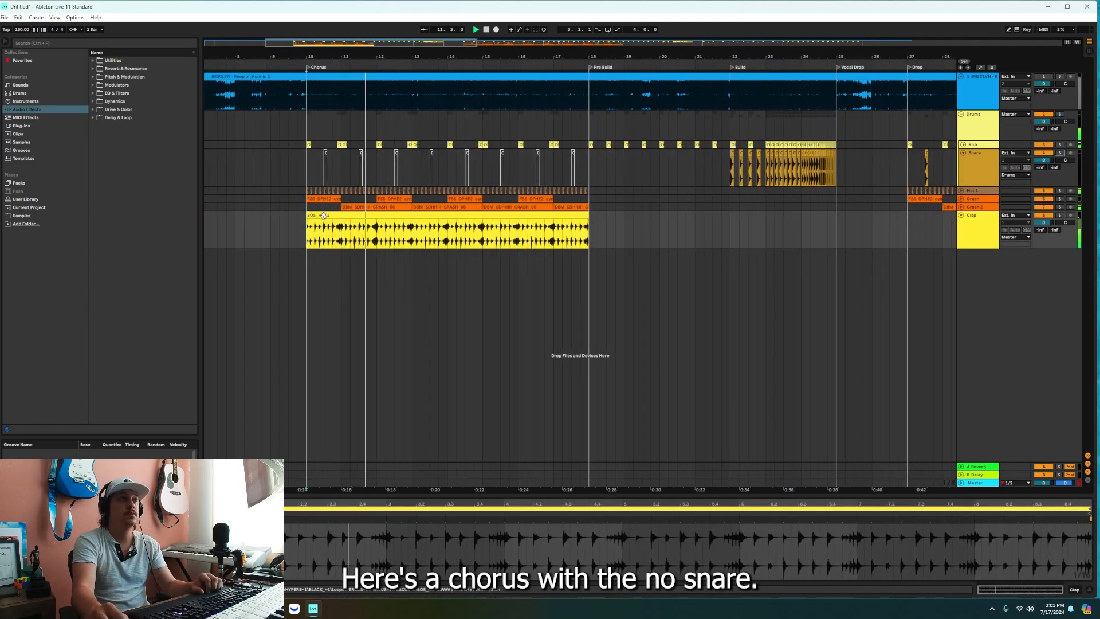
left_click_drag(428, 57, 381, 34)
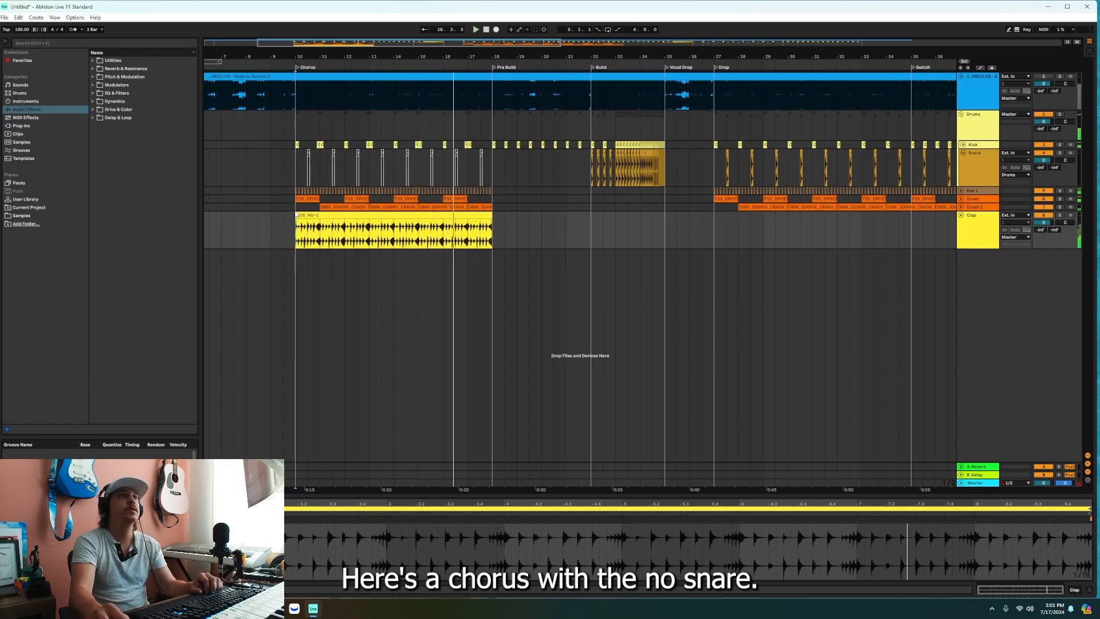
key("space")
Deactivate the Crash and Crash 2 clips between the Chorus and Pre Build markers and play the Chorus.
left_click_drag(296, 207, 492, 201)
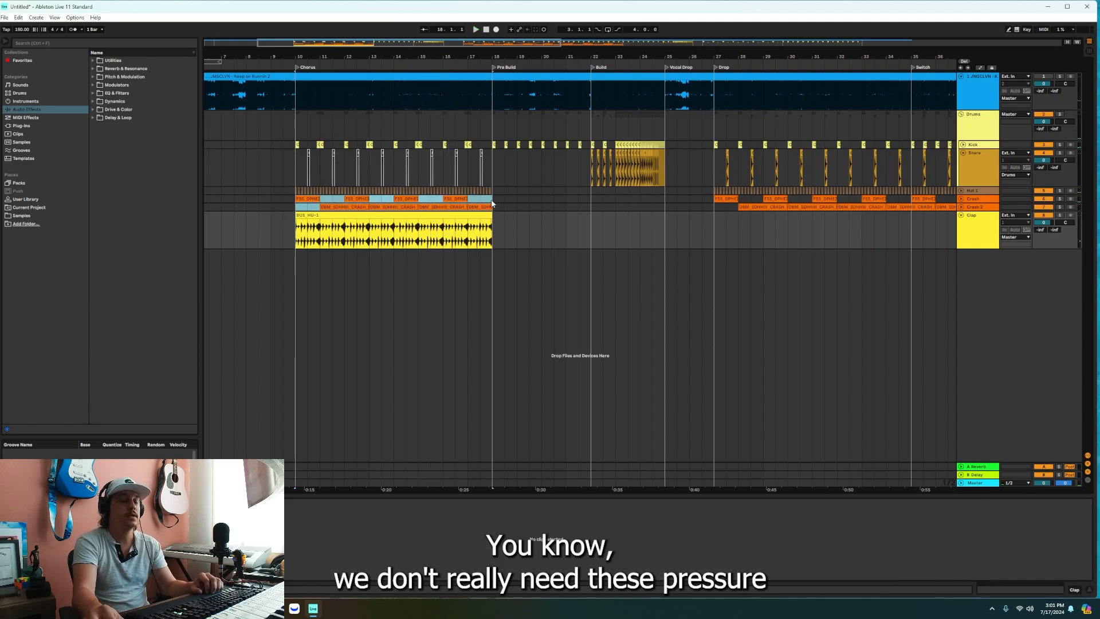
key("0")
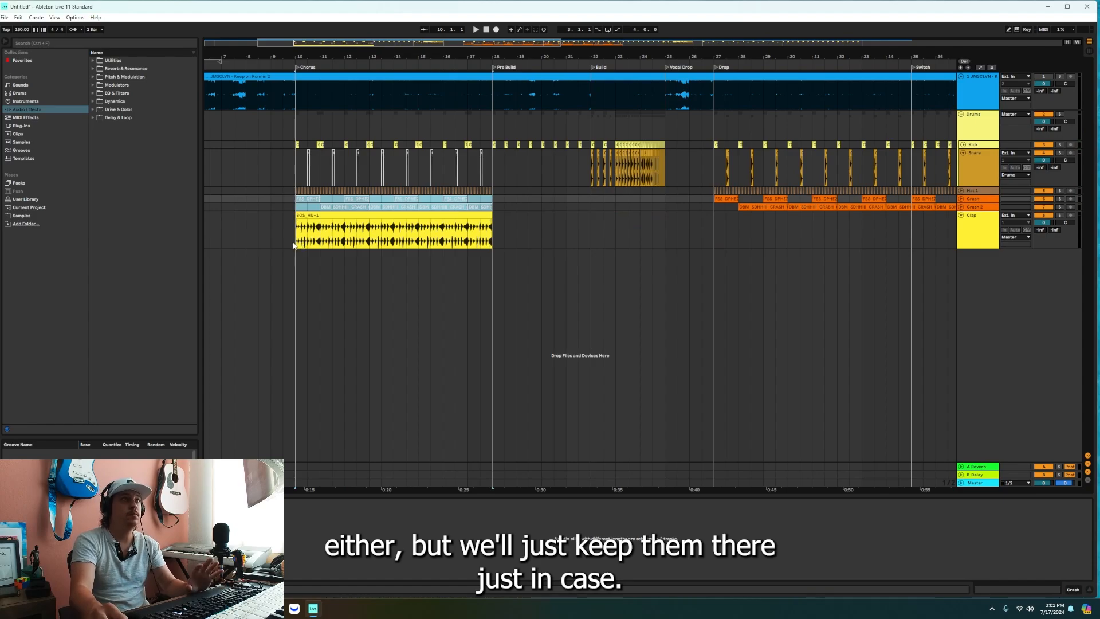
left_click(300, 246)
key("space")
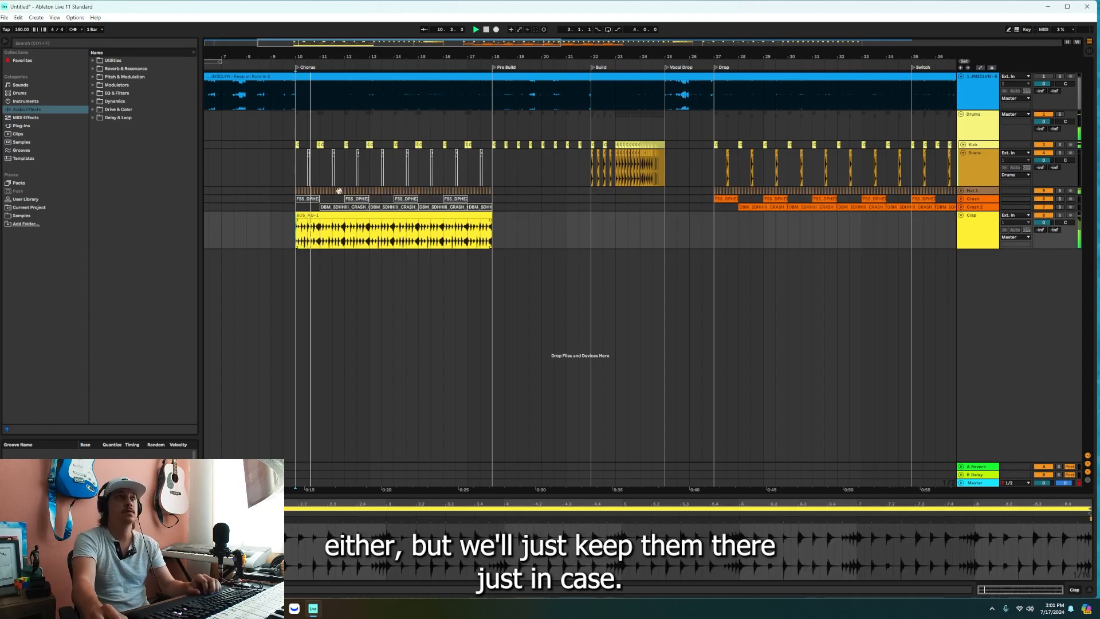
left_click_drag(357, 57, 333, 54)
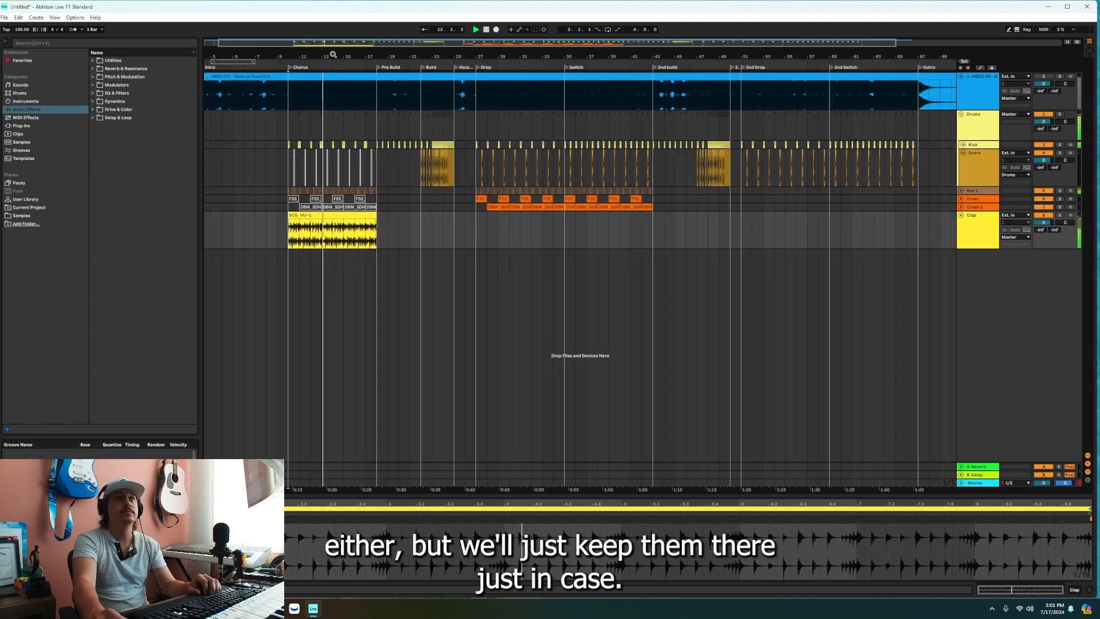
left_click_drag(467, 57, 503, 62)
key("space")
Add an audio track below Clap and rename it as Snare build.
left_click(972, 241)
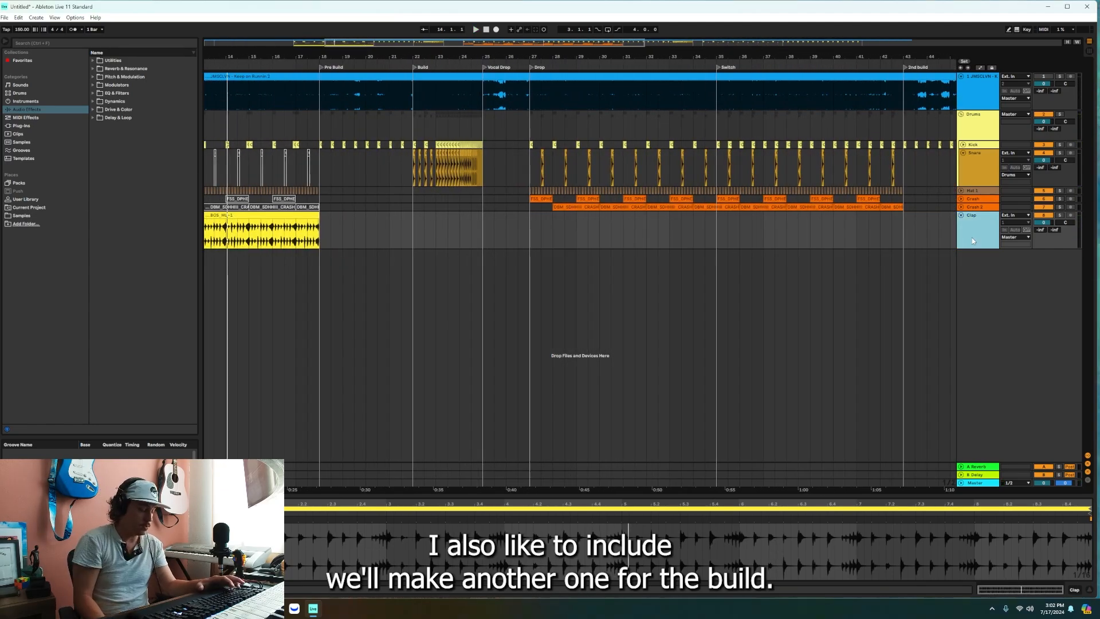
key("ctrl+t")
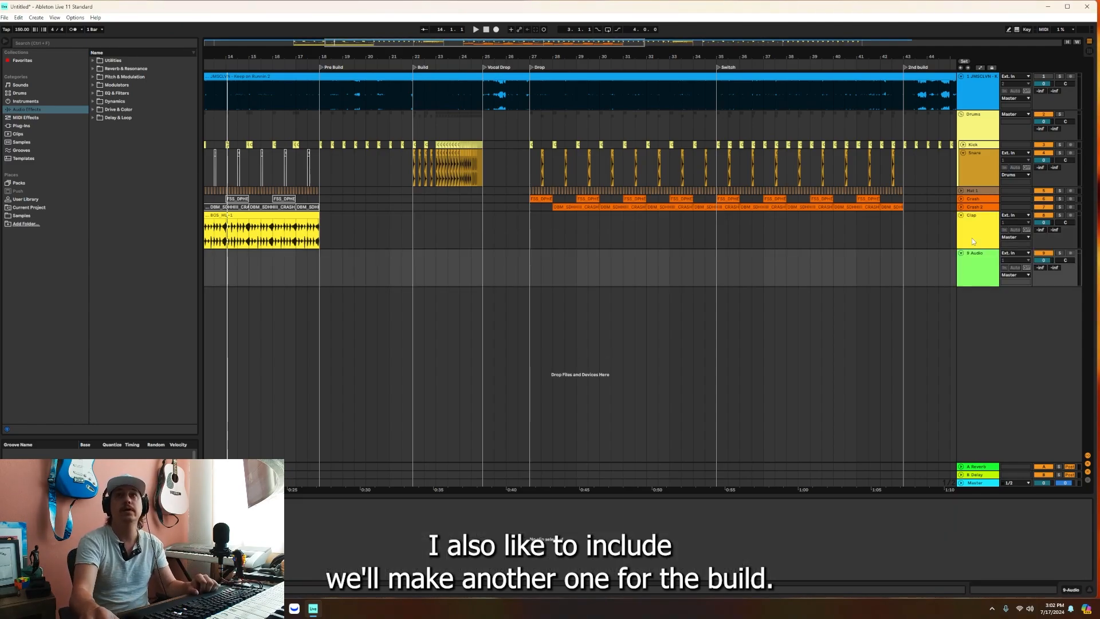
right_click(980, 254)
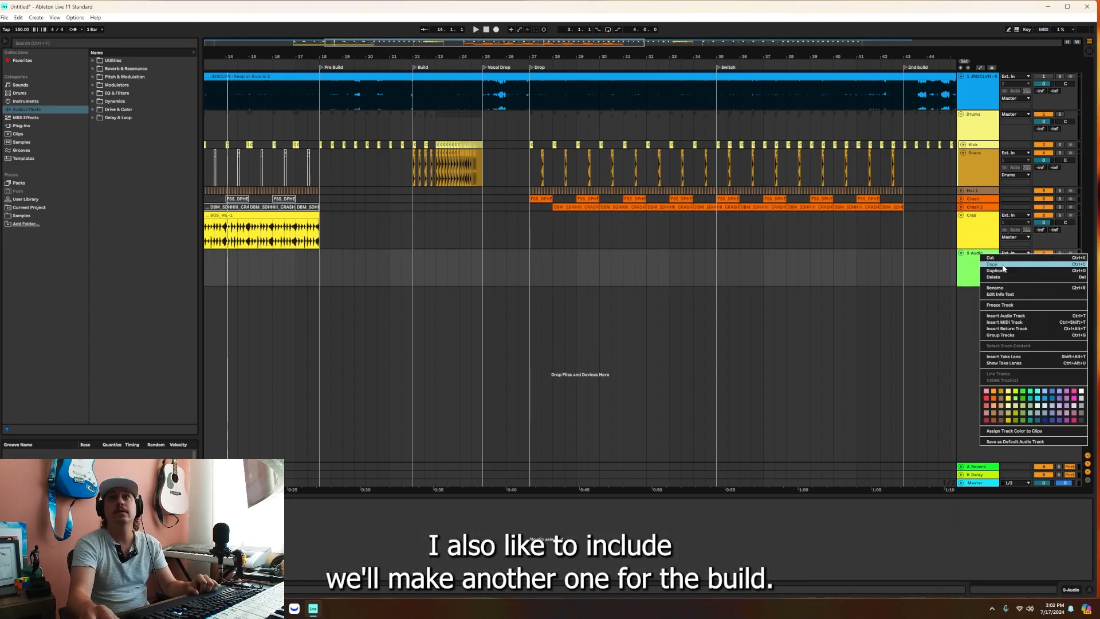
left_click(996, 288)
type("Snare build")
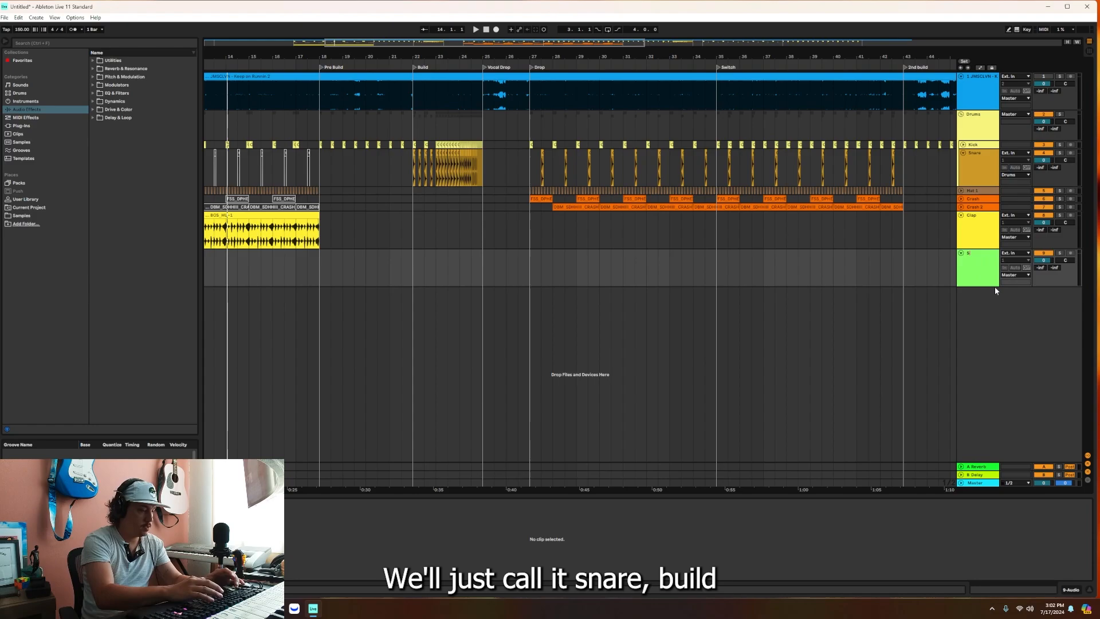
key("Return")
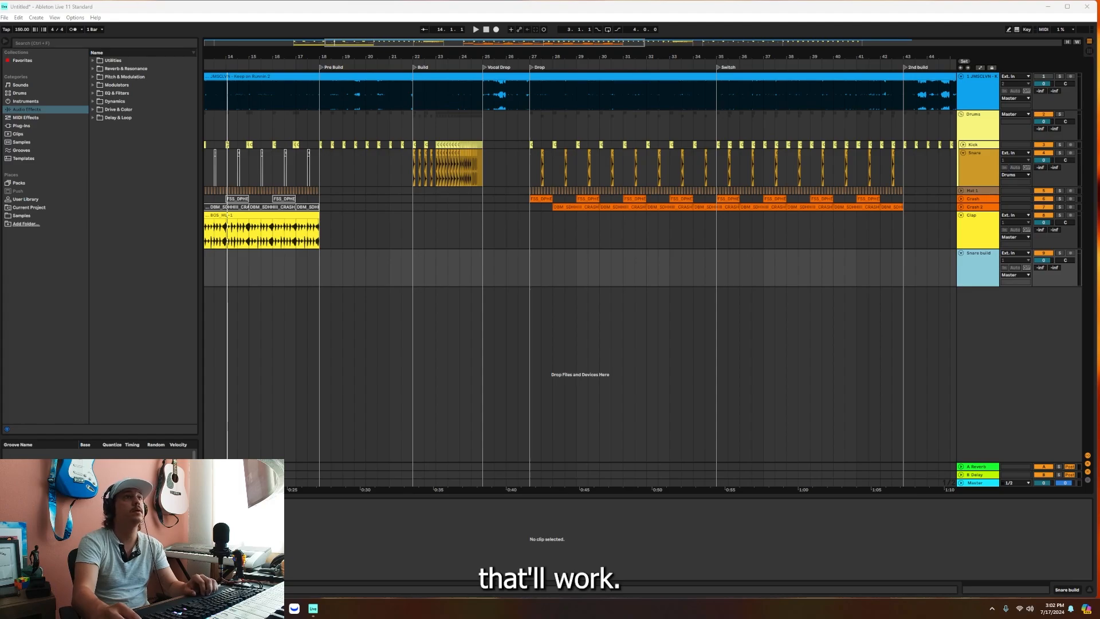
Fit a snare buildup loop on the Snare build track from Pre Build to Vocal Drop, and collapse the Clap and Snare build tracks.
left_click_drag(398, 286, 320, 277)
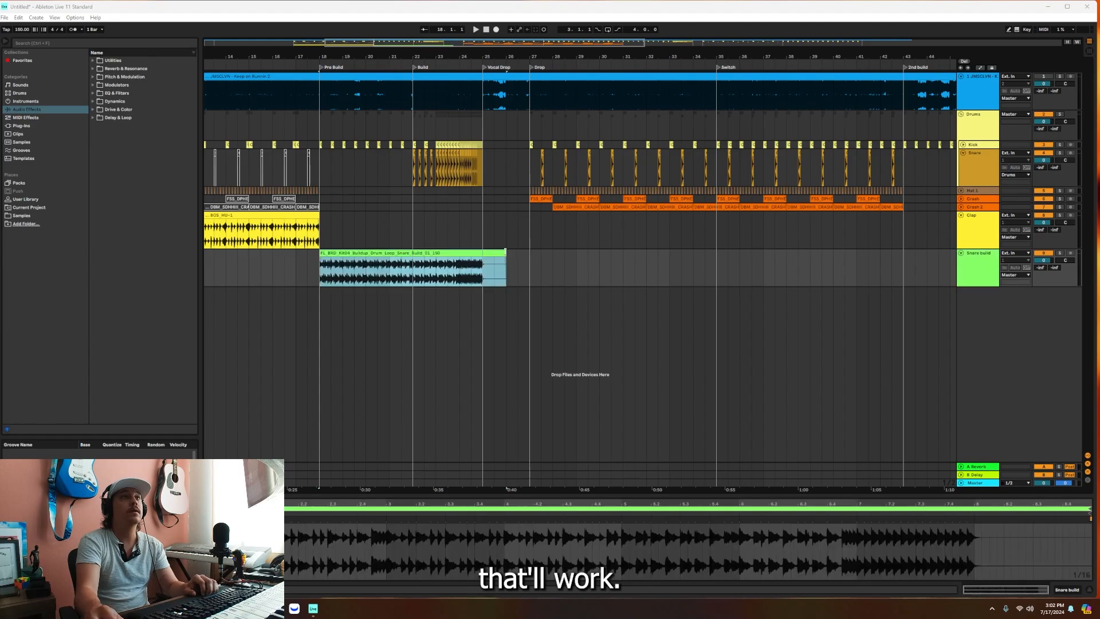
left_click_drag(506, 252, 482, 252)
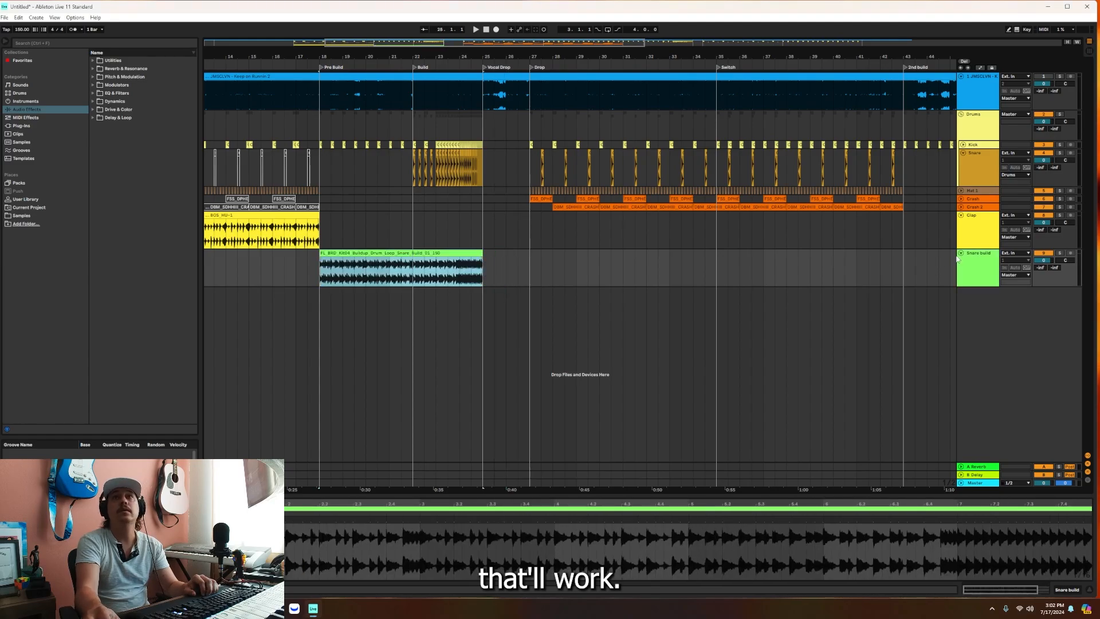
left_click(962, 215)
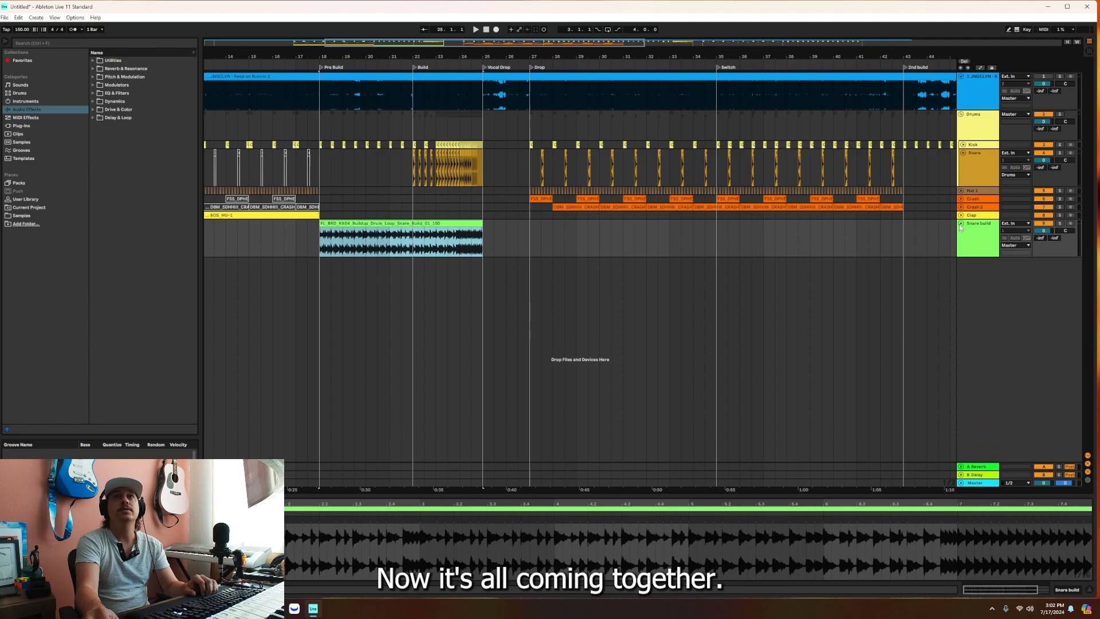
left_click(962, 224)
Play the build section from the Pre Build marker and continue from the Build marker.
key("space")
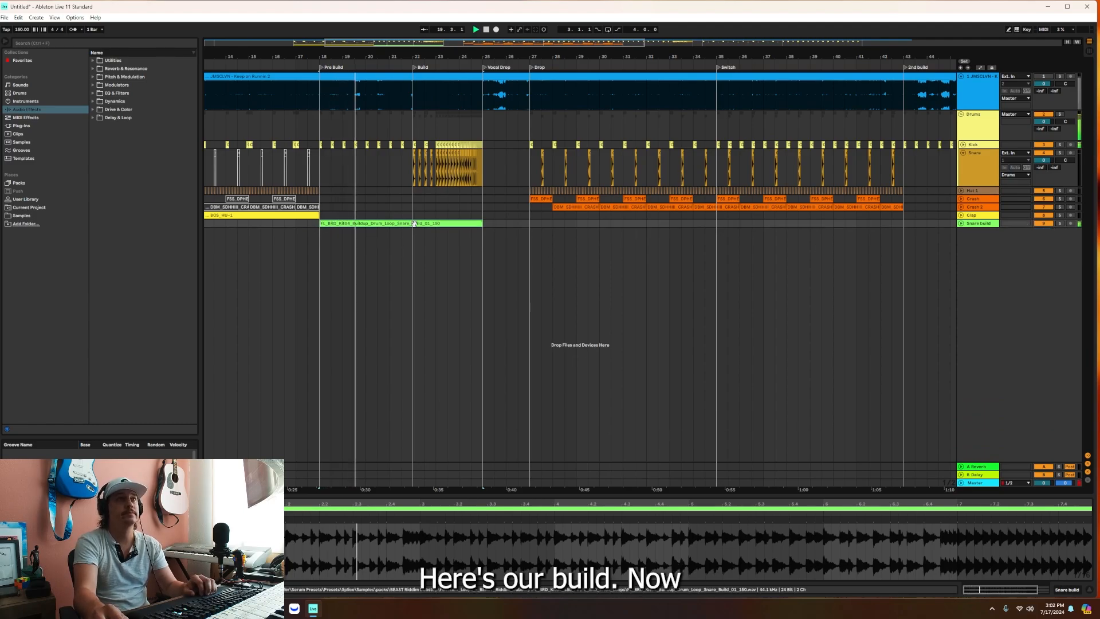
key("space")
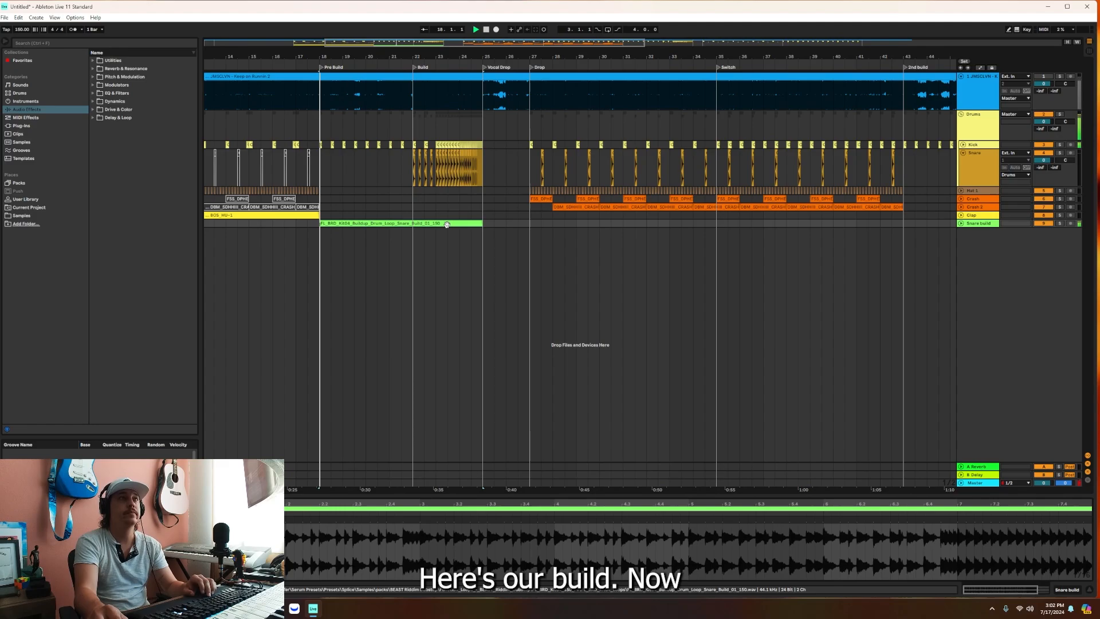
left_click(413, 219)
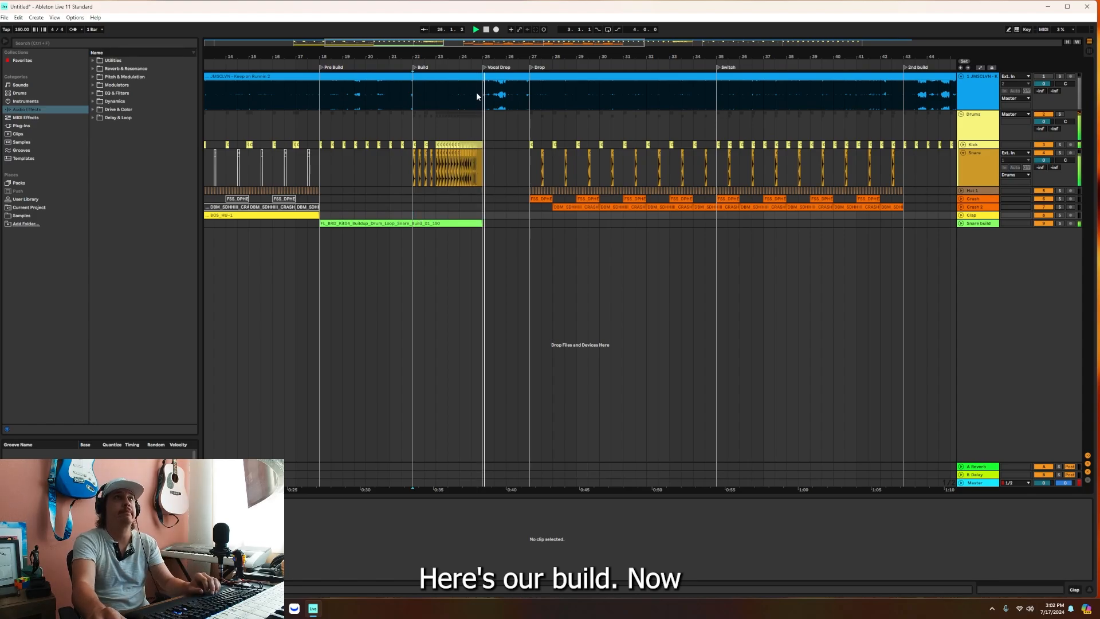
Replace the snare roll from bar 24 by repeating its first short Snare clip eleven times toward the Vocal Drop marker.
left_click_drag(469, 56, 470, 113)
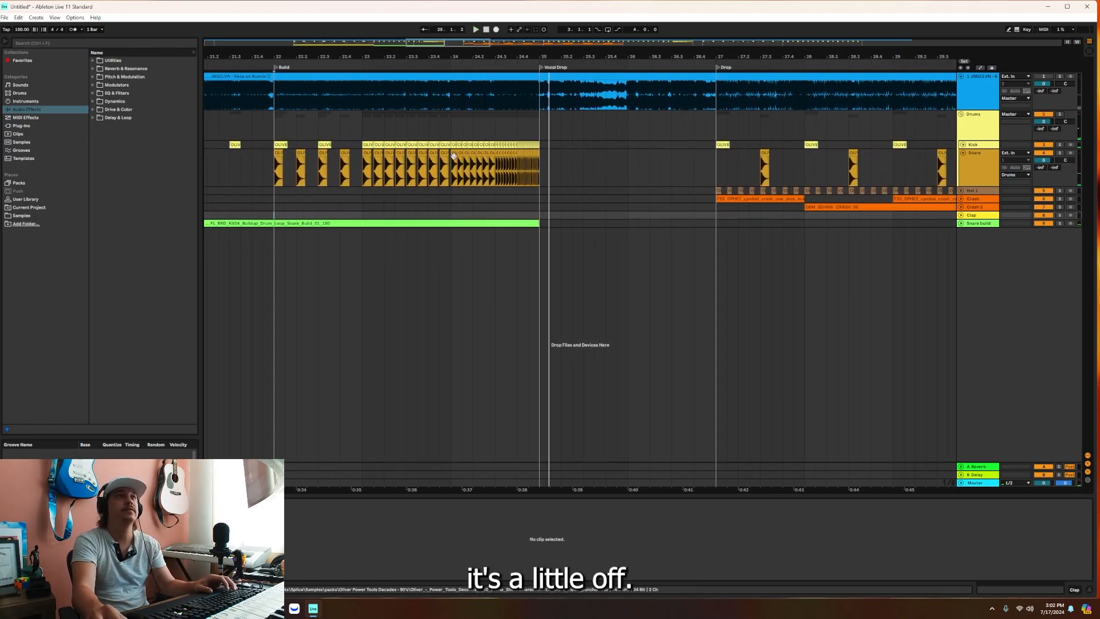
left_click_drag(475, 55, 474, 92)
left_click(428, 154)
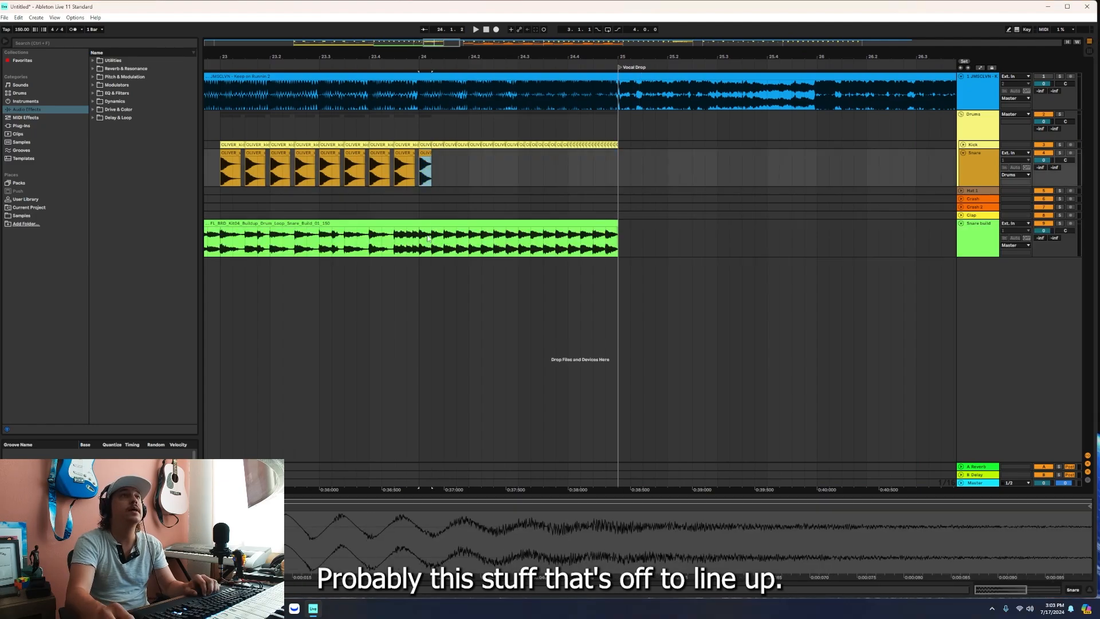
key("ctrl+d")
key("ctrl+d")
key("ctrl+d")
key("ctrl+d")
key("ctrl+d")
key("ctrl+d")
key("ctrl+d")
key("ctrl+d")
key("ctrl+d")
key("ctrl+d")
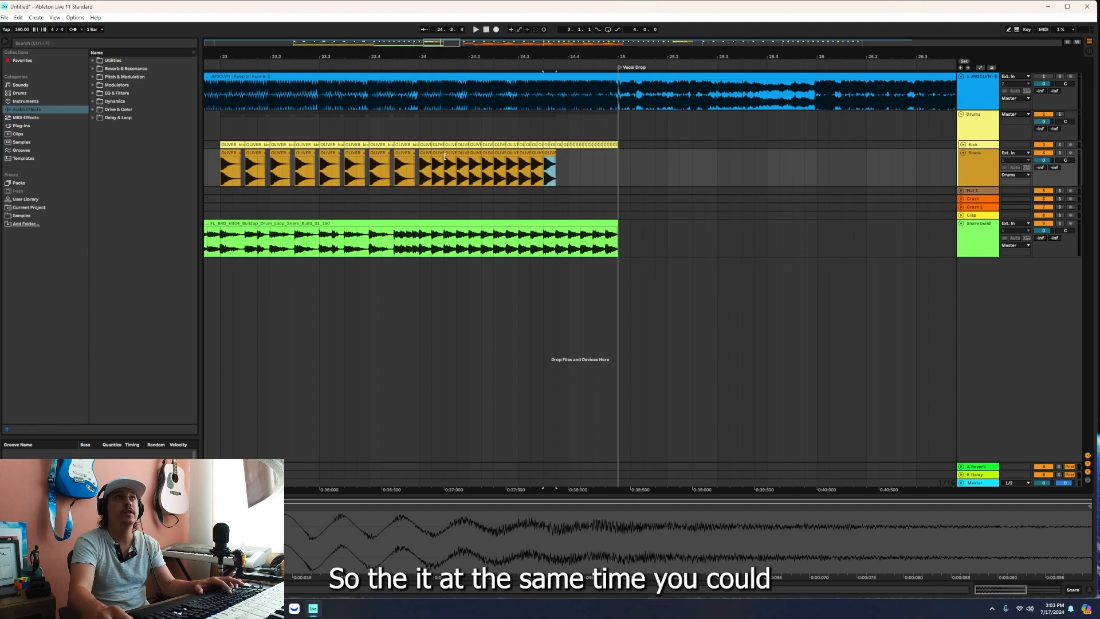
key("ctrl+d")
Shorten the Snare clip at 24.3 to half its length and duplicate it eight times to double the roll's speed.
left_click_drag(533, 54, 532, 86)
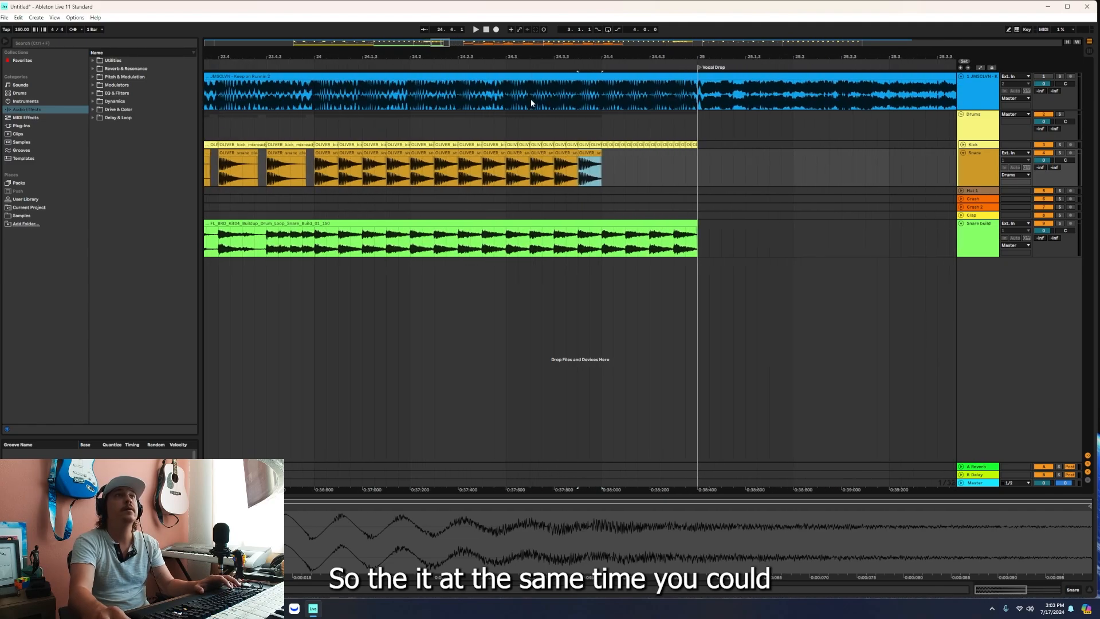
left_click(513, 153)
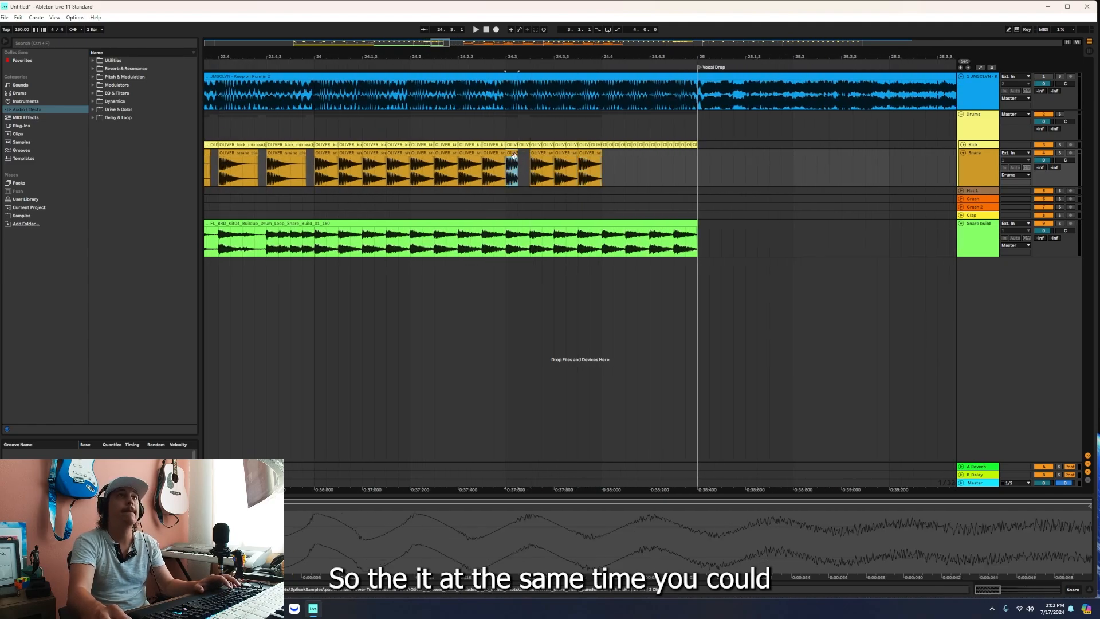
left_click_drag(517, 157, 513, 156)
key("ctrl+d")
key("ctrl+d")
key("ctrl+d")
key("ctrl+d")
key("ctrl+d")
key("ctrl+d")
key("ctrl+d")
key("ctrl+d")
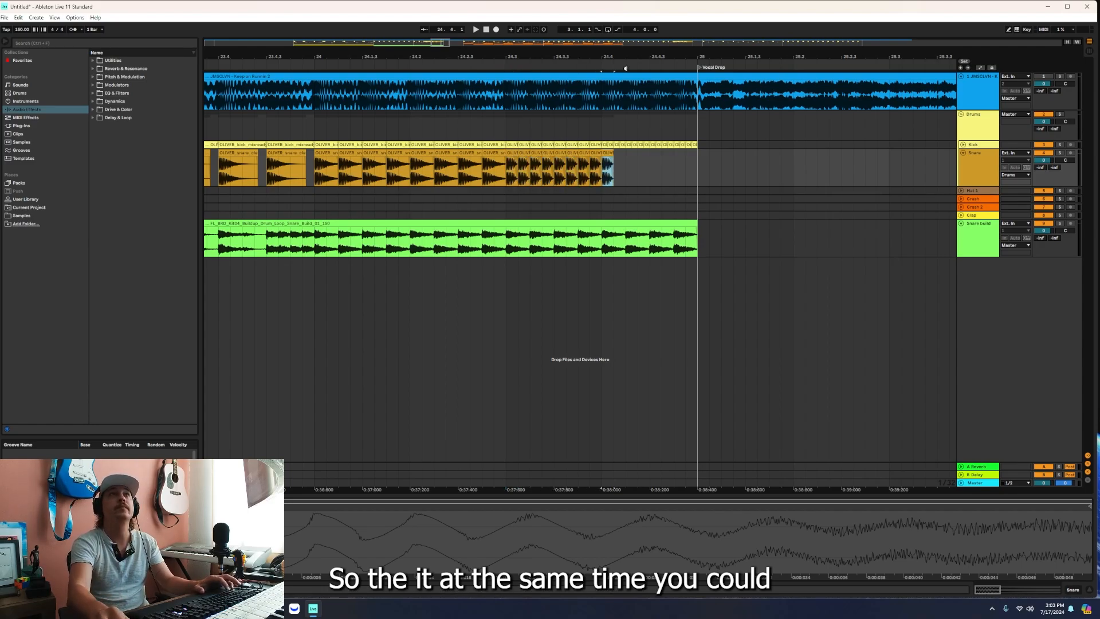
Halve the Snare clip at 24.4, duplicate it repeatedly up to the Vocal Drop marker, and collapse the Snare track.
left_click_drag(623, 56, 622, 86)
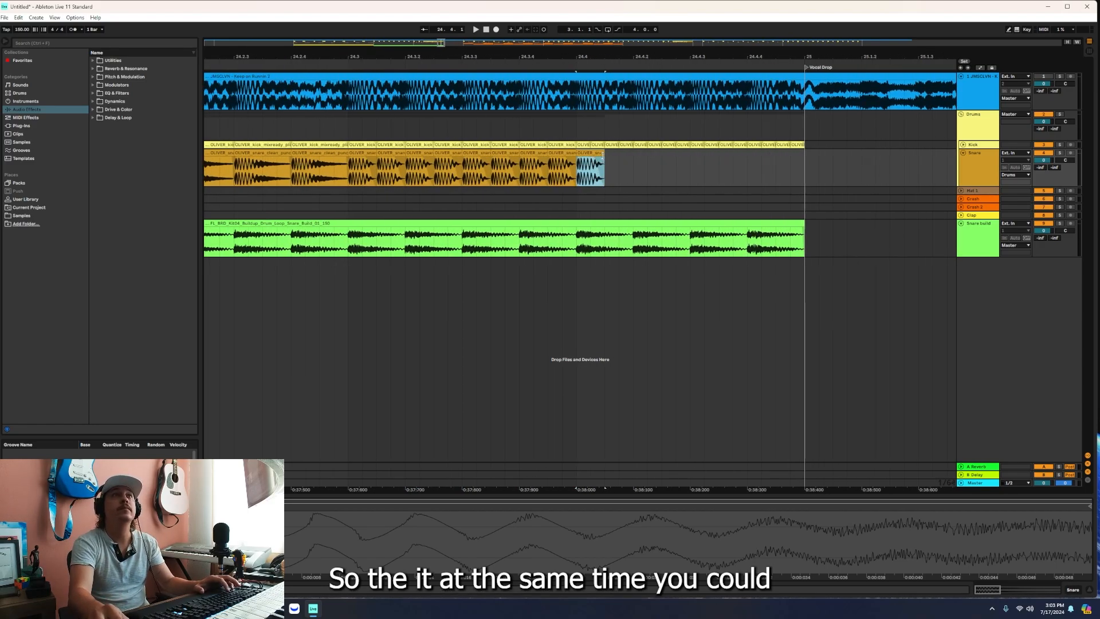
left_click_drag(600, 157, 597, 161)
key("ctrl+d")
key("ctrl+d")
key("ctrl+d")
key("ctrl+d")
key("ctrl+d")
key("ctrl+d")
key("ctrl+d")
key("ctrl+d")
key("ctrl+d")
key("ctrl+d")
key("ctrl+d")
key("ctrl+d")
key("ctrl+d")
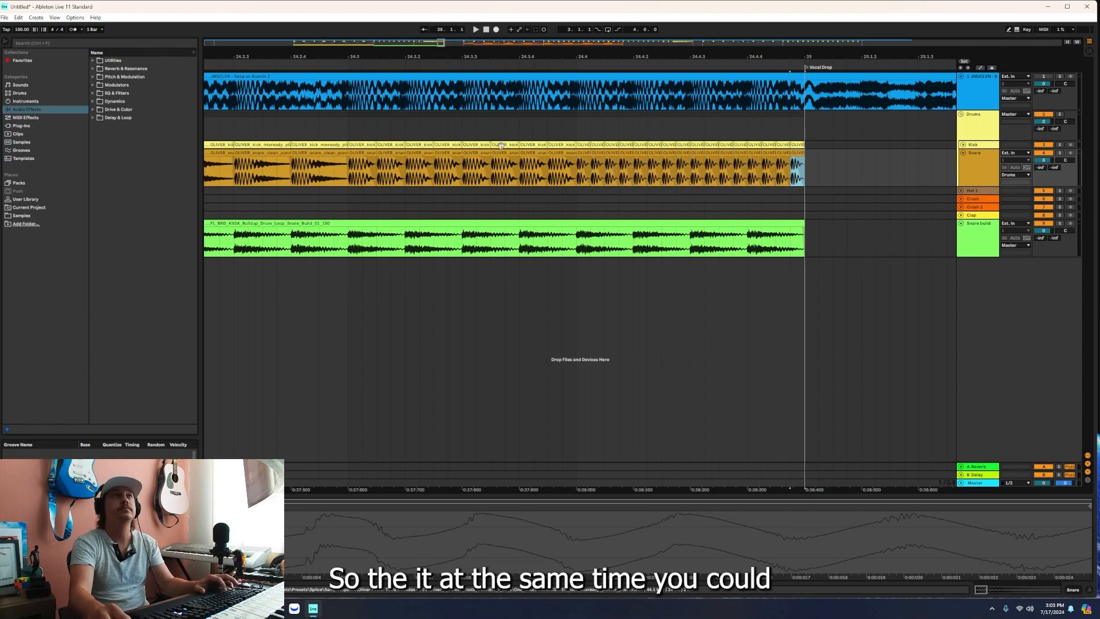
left_click(963, 153)
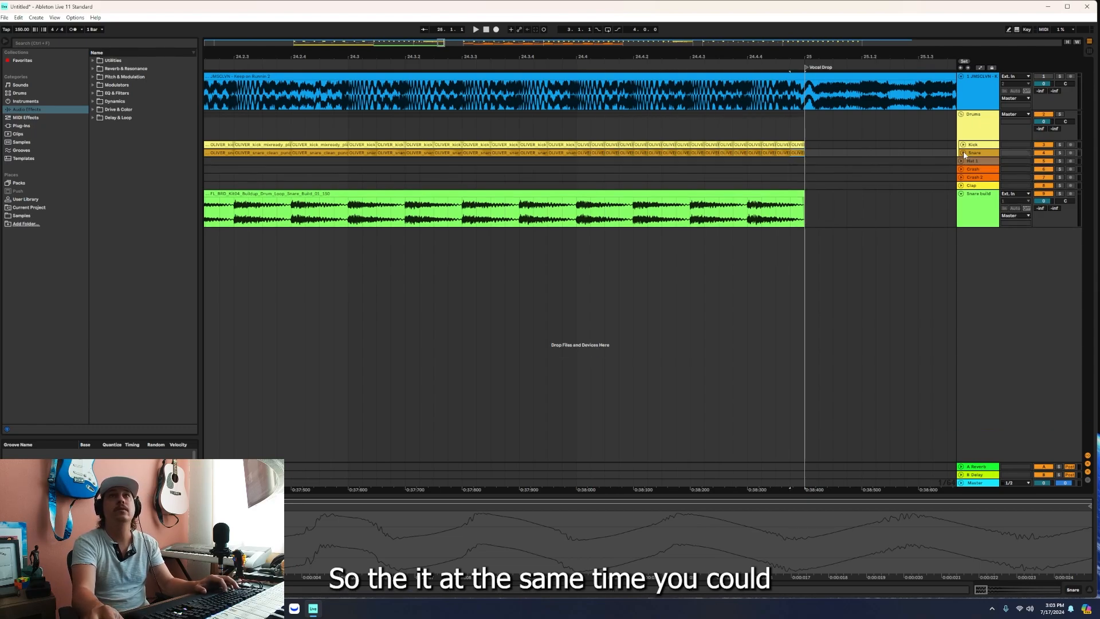
Add an audio track named Drum Fill below the Snare build track.
key("minus")
key("minus")
key("space")
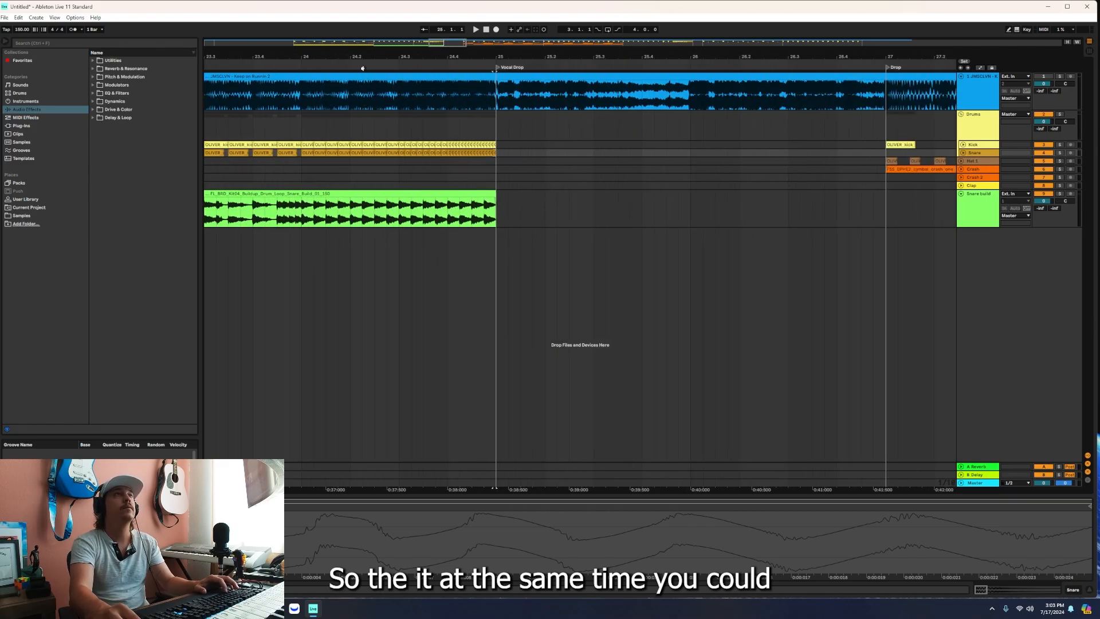
key("minus")
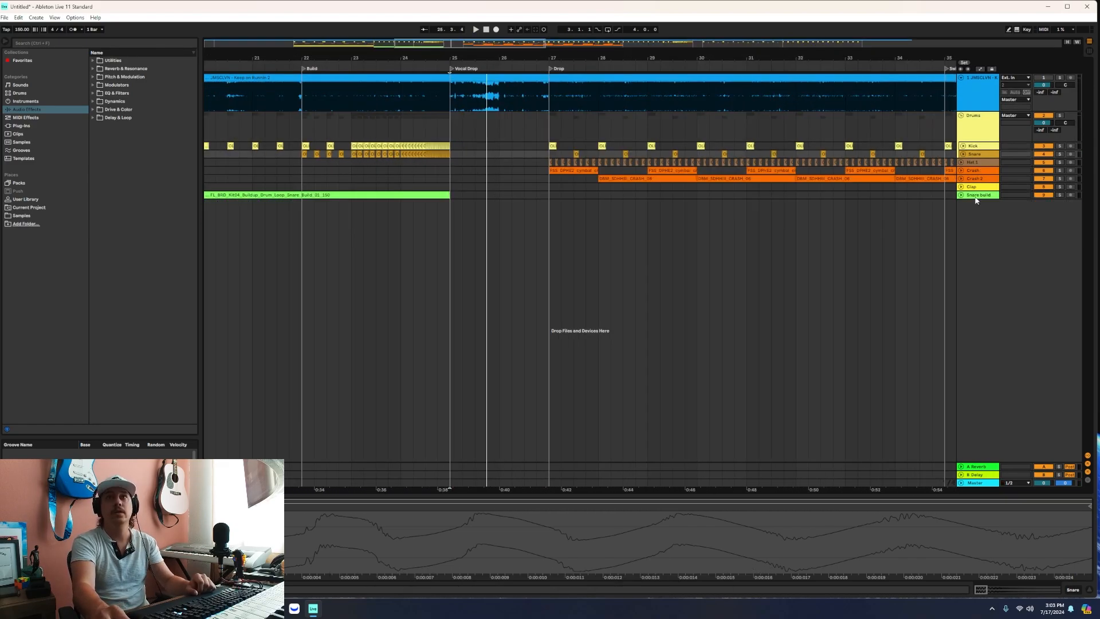
left_click(974, 196)
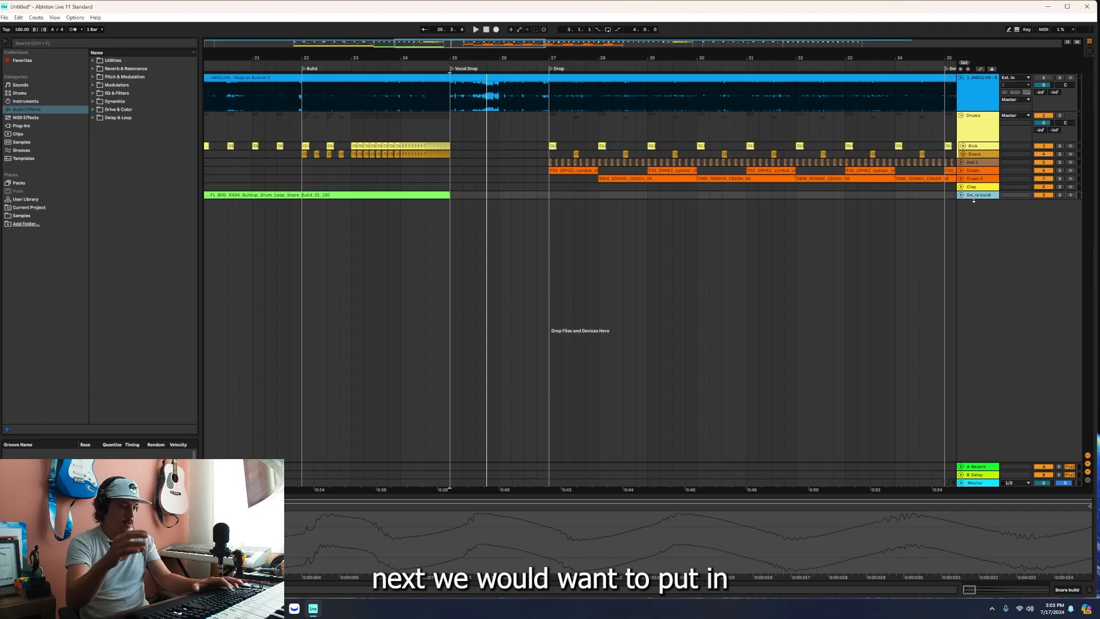
key("ctrl+t")
key("ctrl+r")
type("Drum Fill")
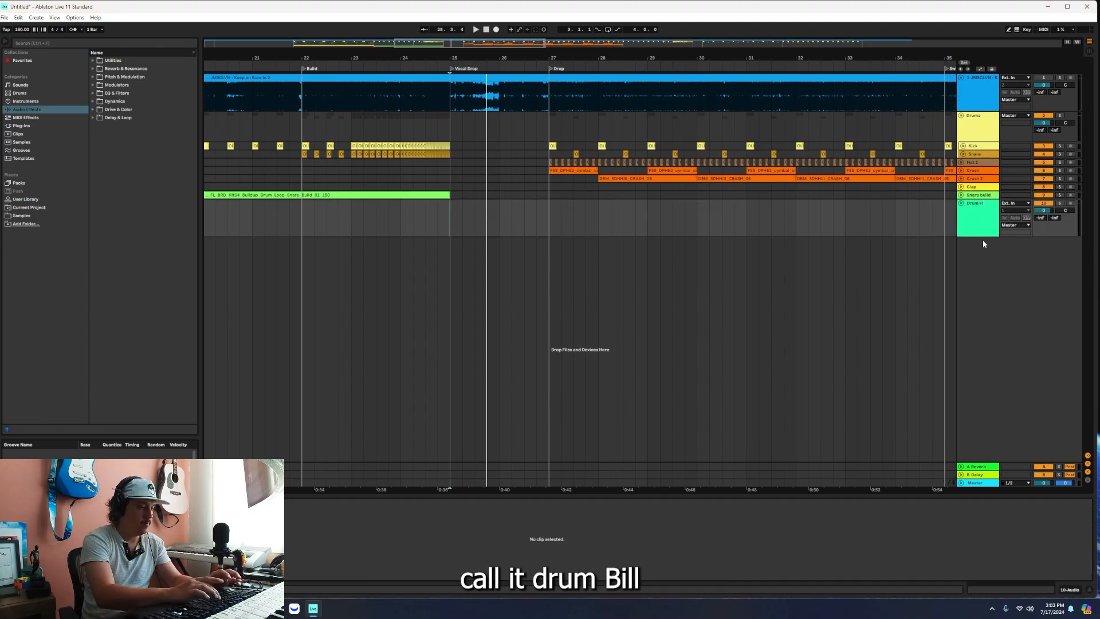
key("Return")
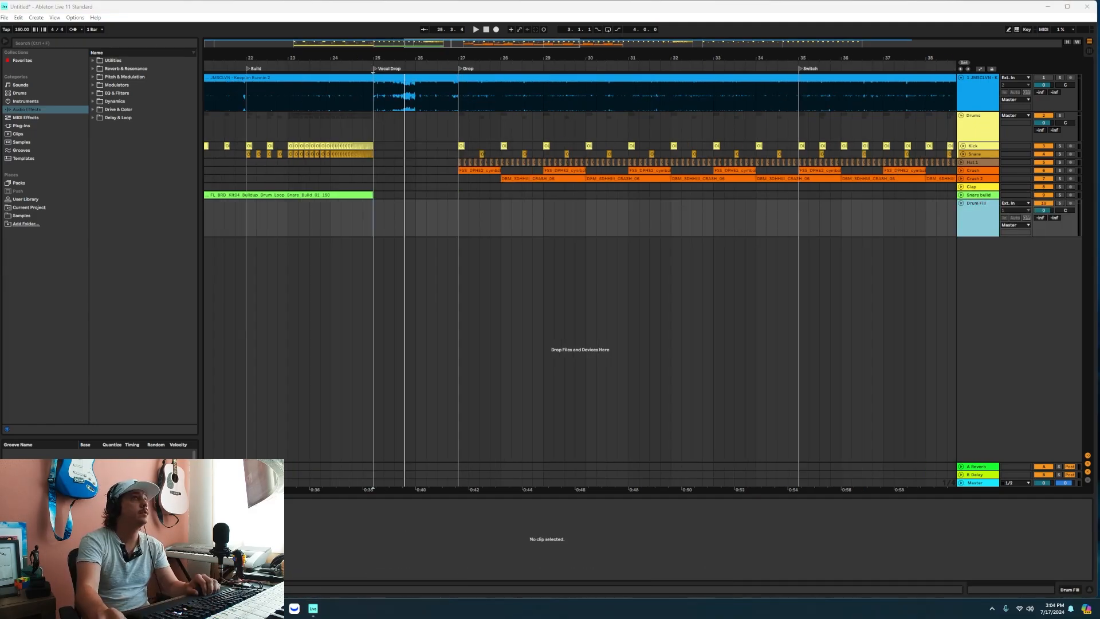
Place a drum fill sample on the Drum Fill track in the half bar leading into the Switch marker.
left_click_drag(666, 55, 485, 68)
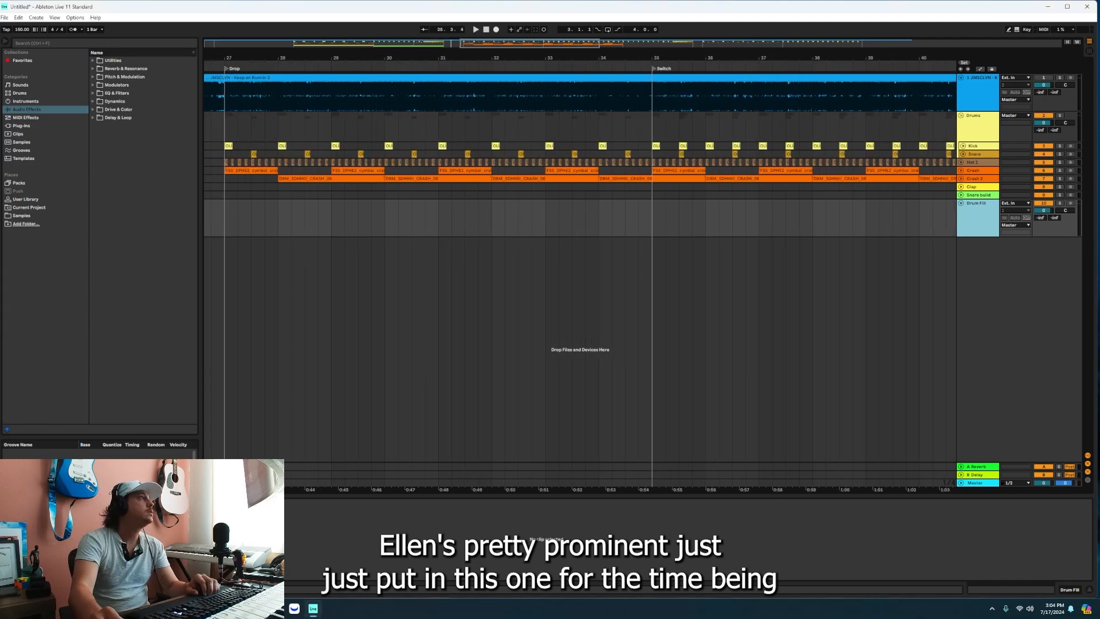
left_click_drag(329, 255, 628, 205)
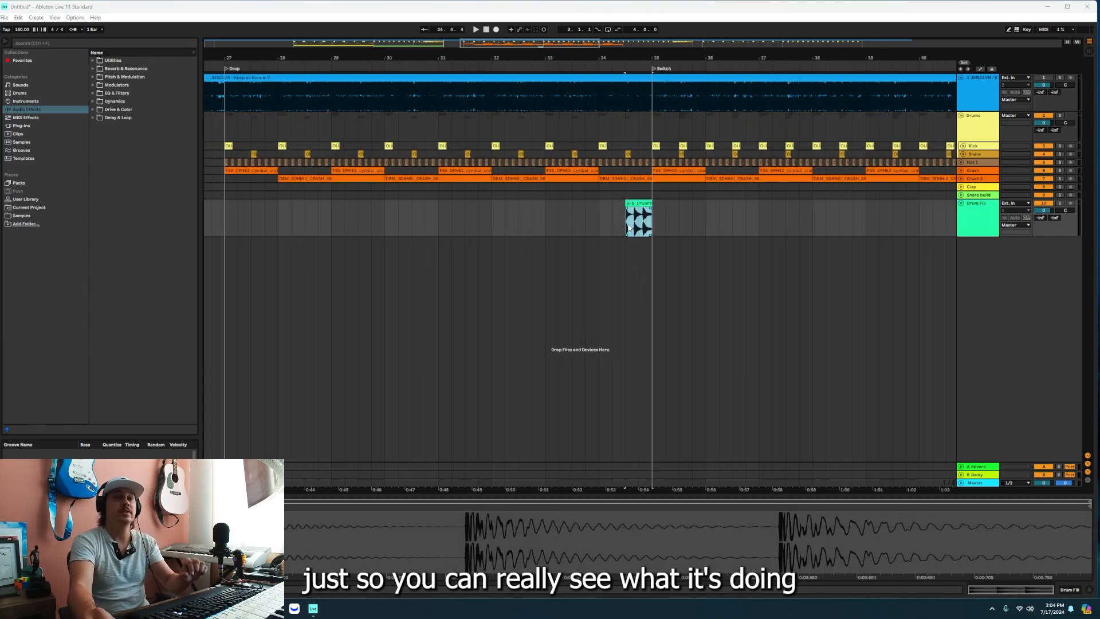
Try a copy of the drum fill in the half bar before bar 31 and delete it.
left_click_drag(641, 57, 501, 60)
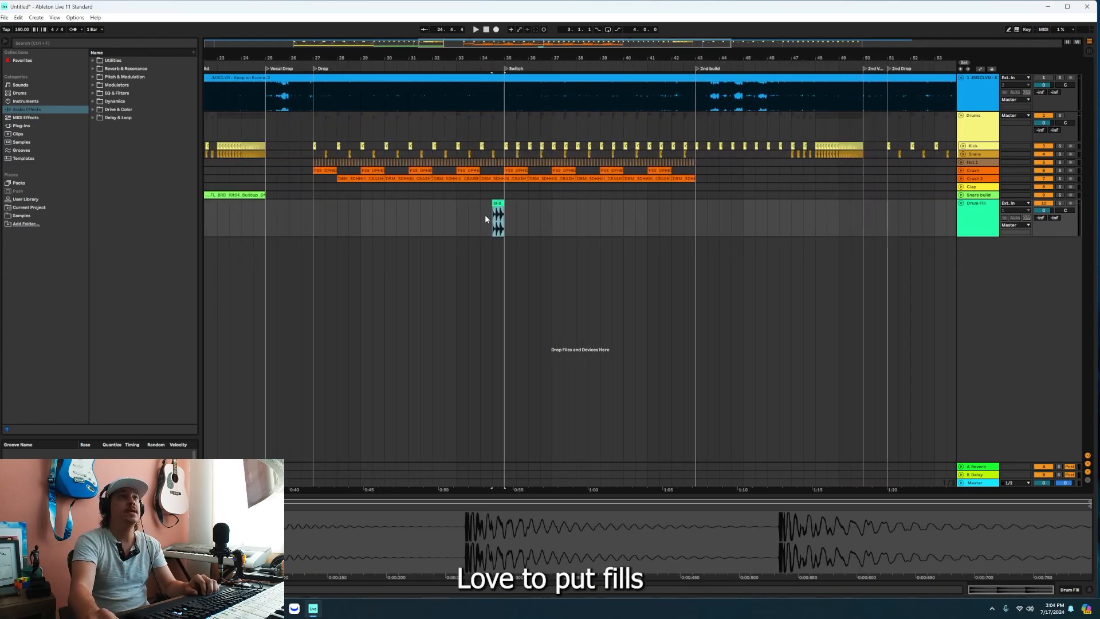
left_click_drag(497, 204, 402, 228)
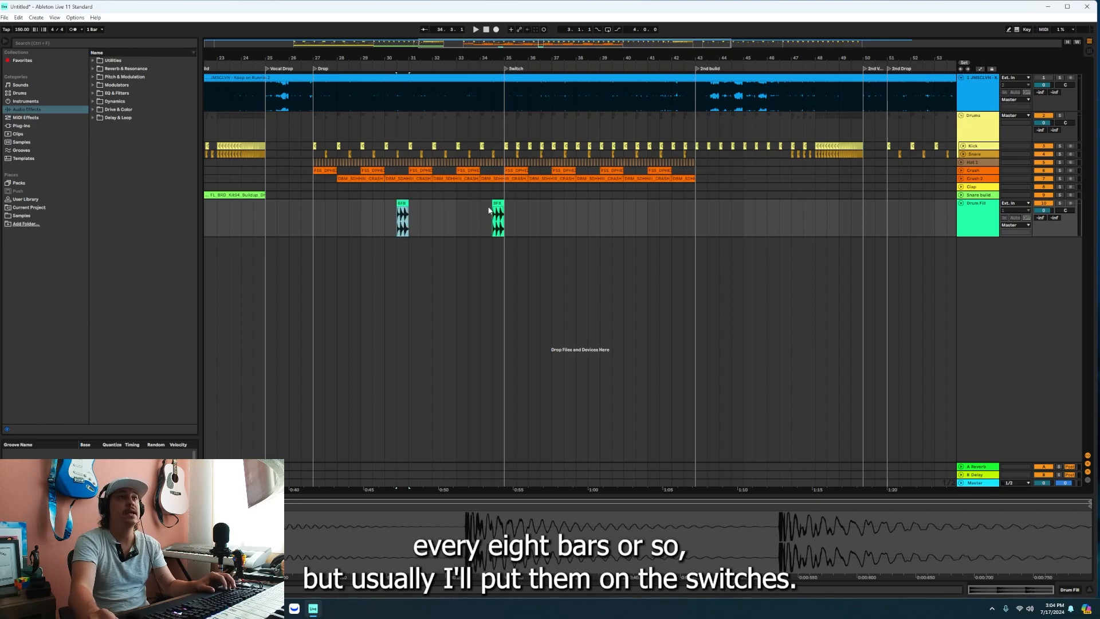
key("Delete")
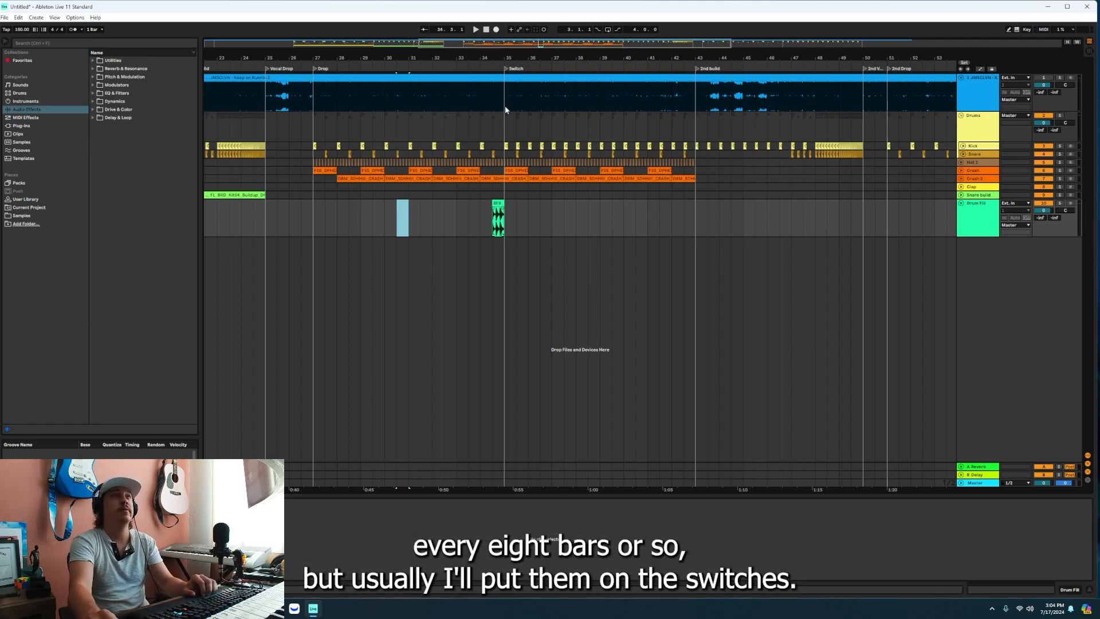
Play from bar 31 past the Switch marker to hear the drum fill in context.
left_click(408, 231)
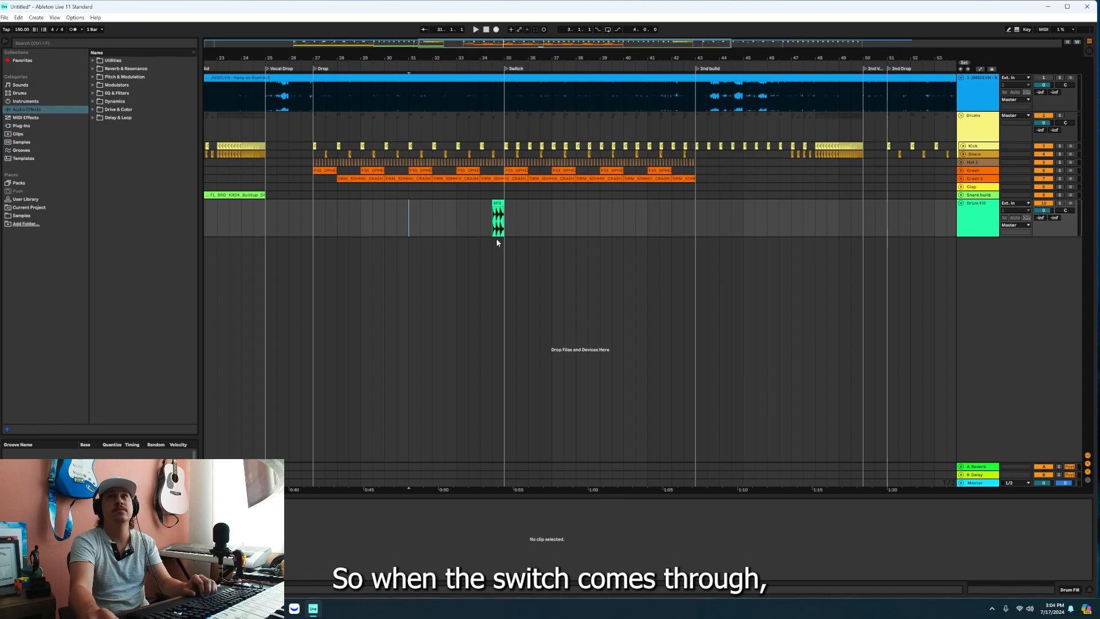
key("space")
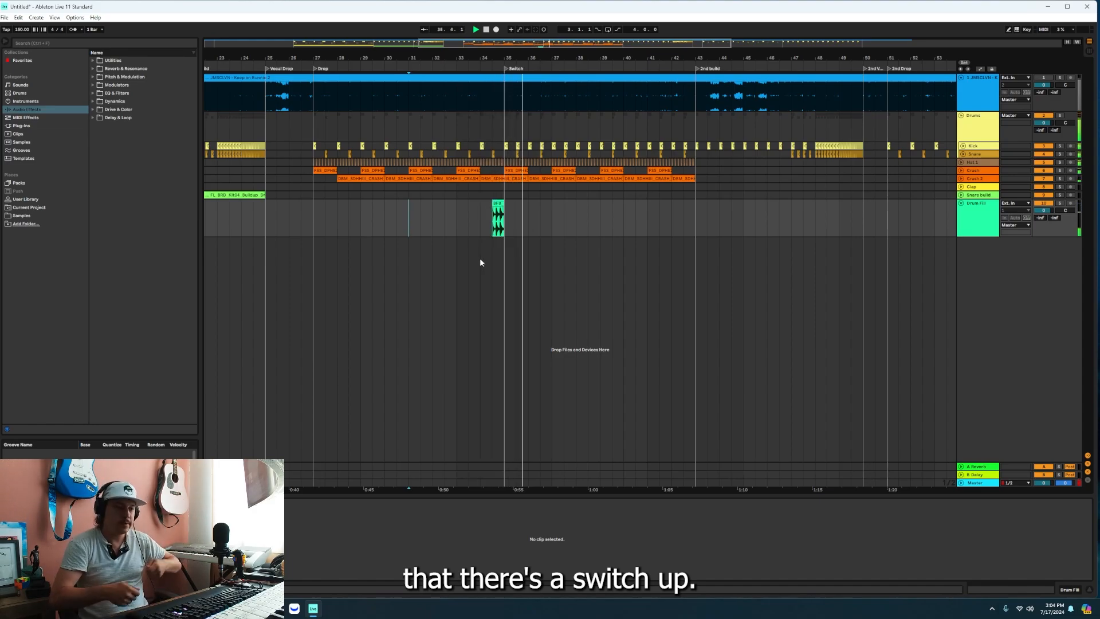
key("space")
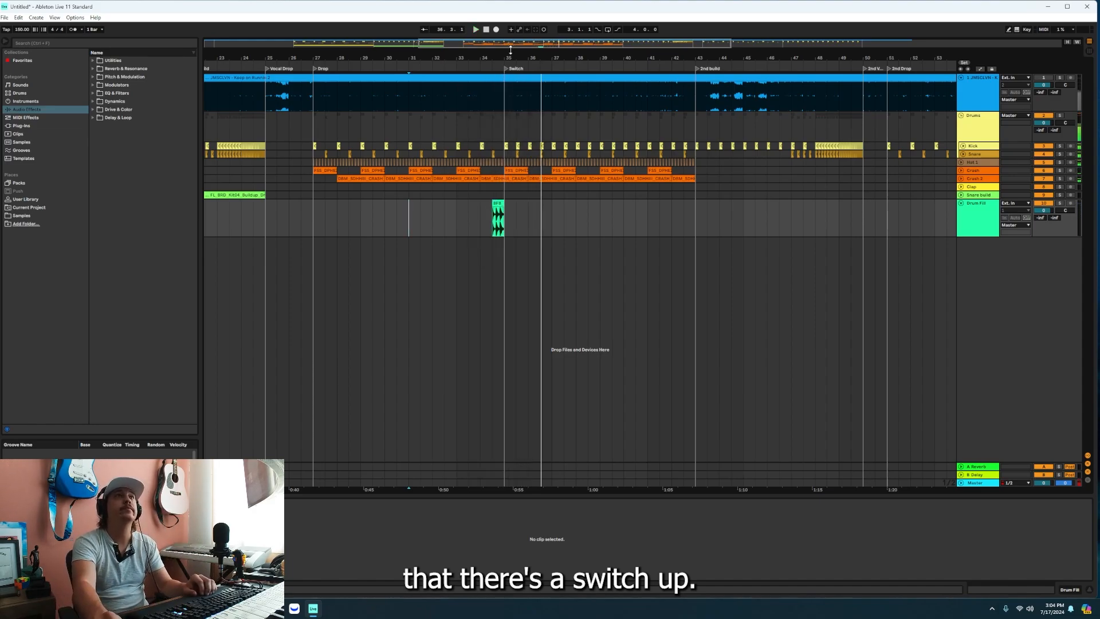
Copy the Drum Fill section from Drop to Switch, paste it at the 2nd Drop marker, and collapse the track.
left_click_drag(511, 50, 351, 41)
left_click_drag(351, 41, 356, 42)
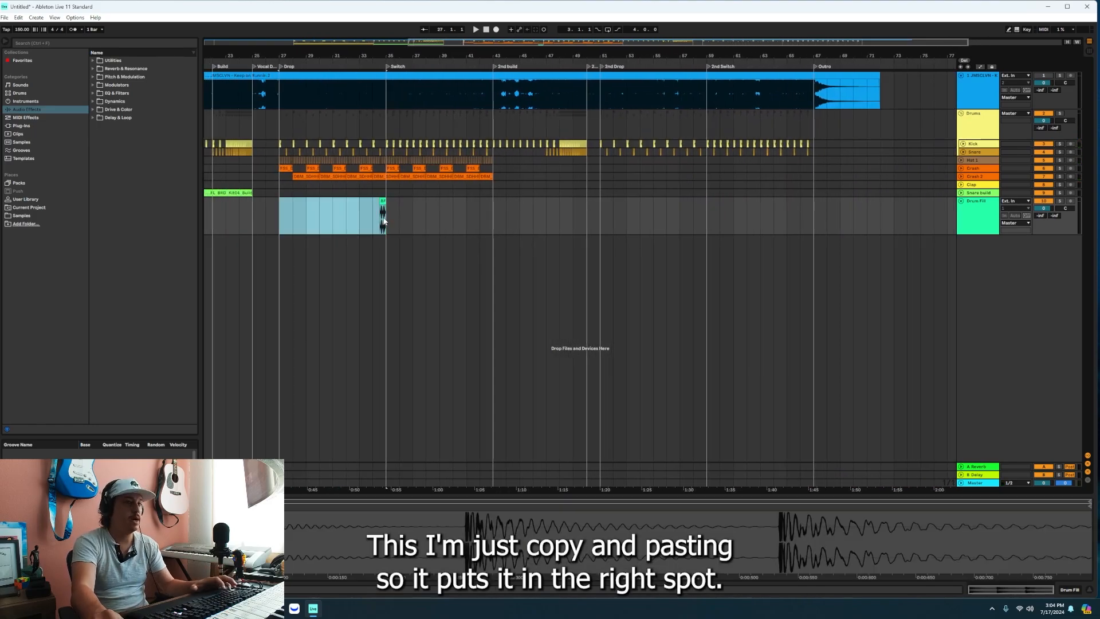
left_click(600, 229)
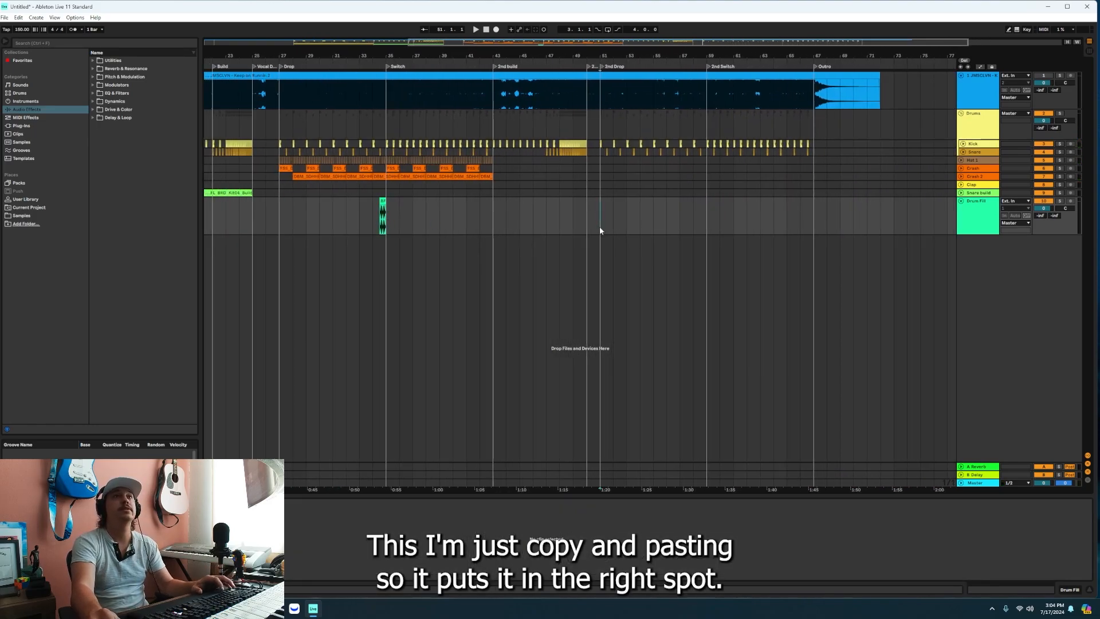
key("ctrl+v")
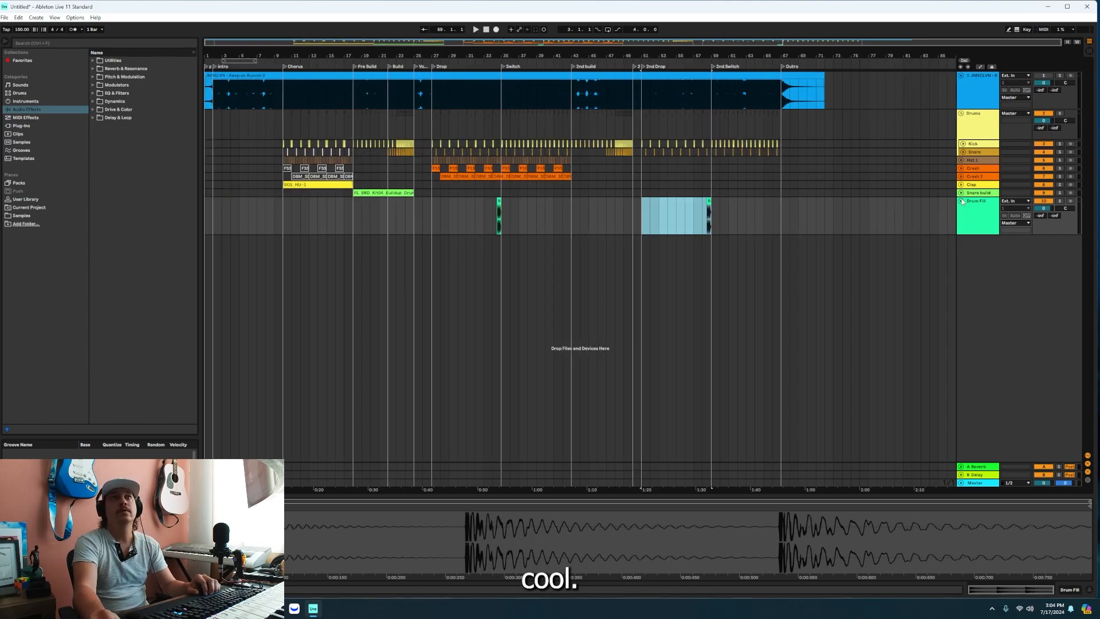
left_click(962, 201)
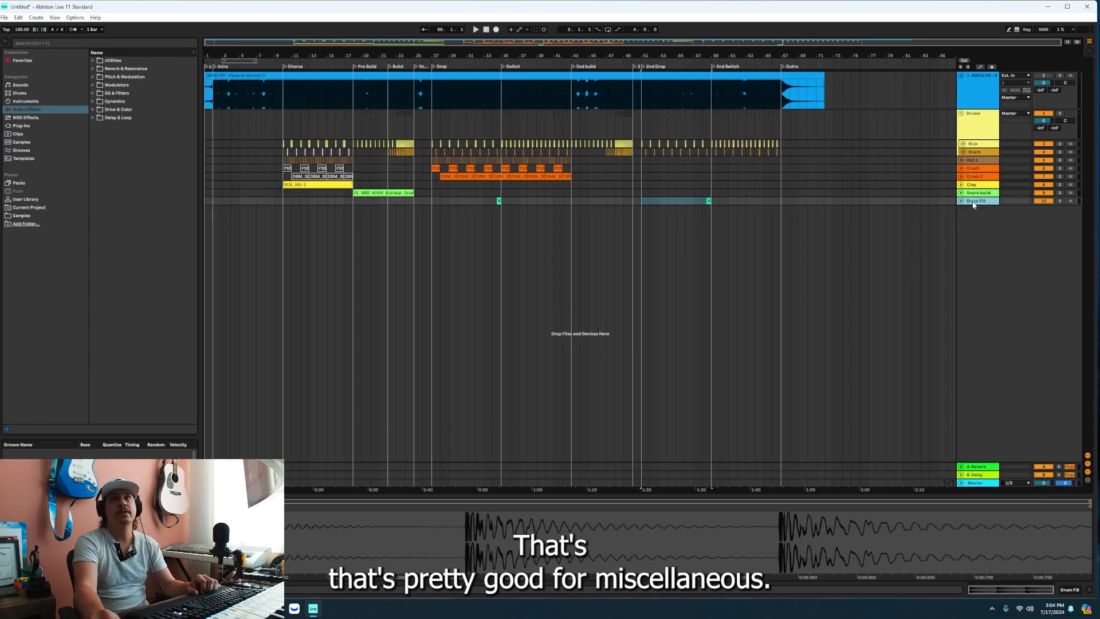
Collapse the Drums group and group the tracks from Hat 1 through Drum Fill.
left_click(962, 114)
left_click(972, 123)
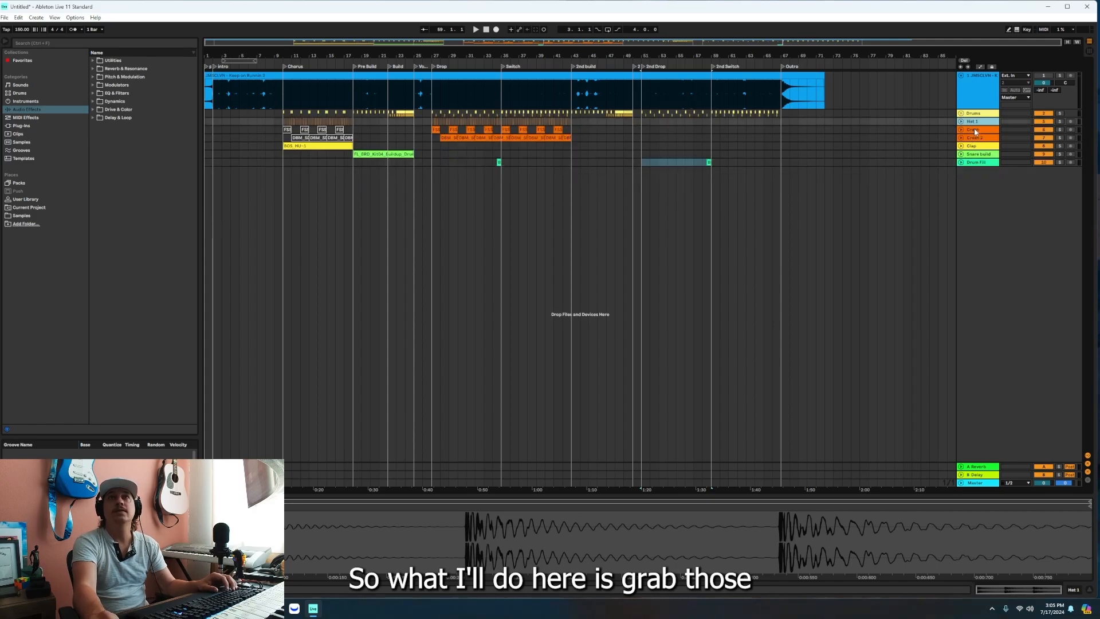
left_click(976, 163, "shift")
key("ctrl+g")
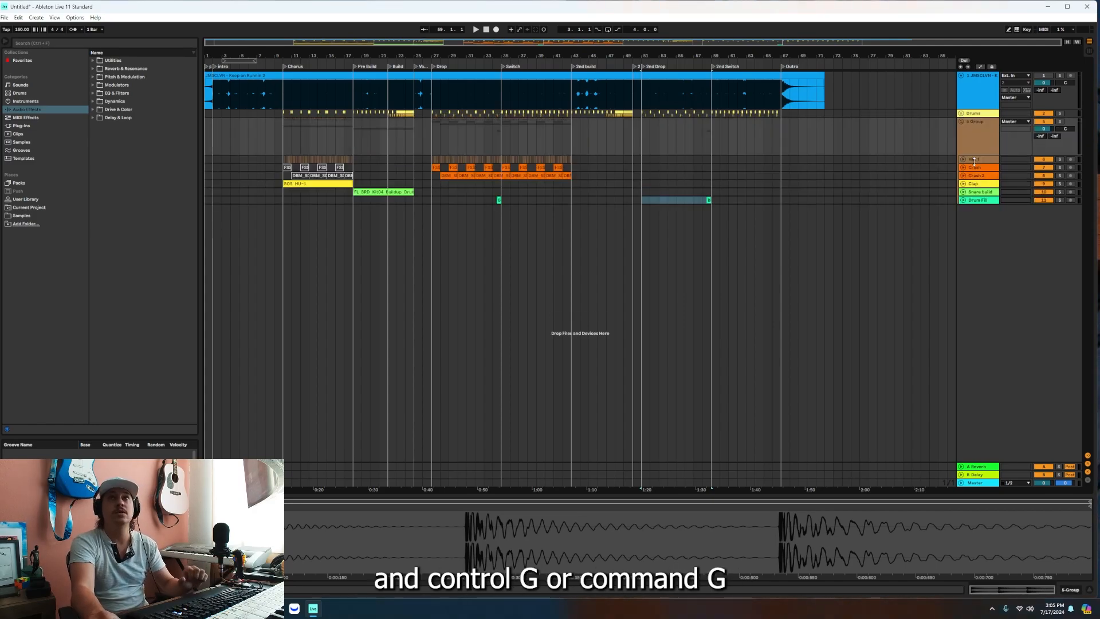
Rename the new track group Misc Drum and collapse it.
right_click(980, 130)
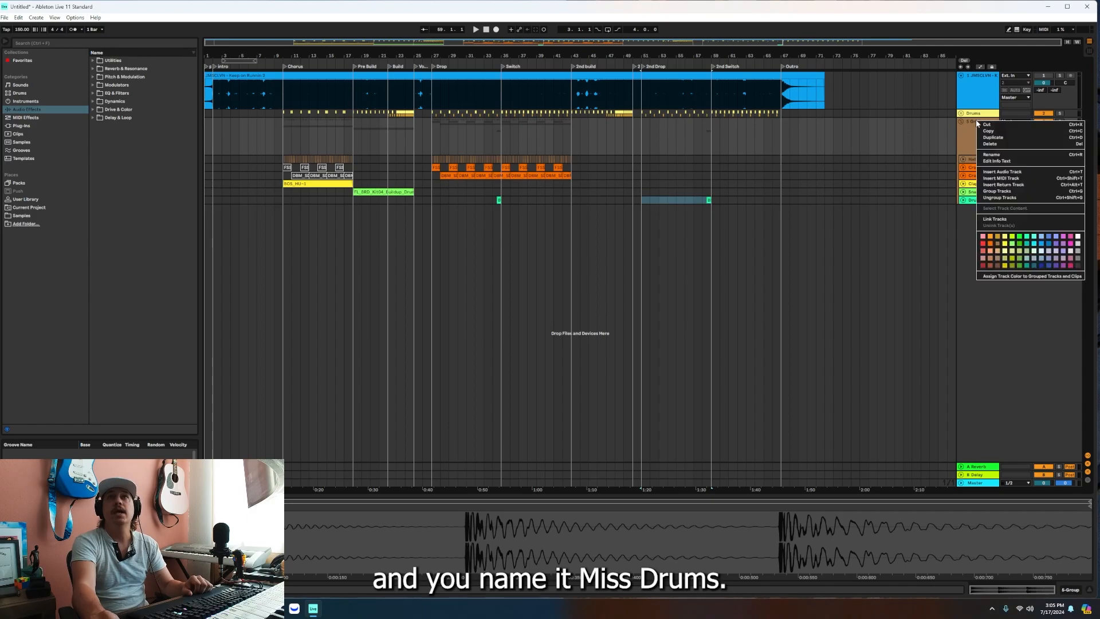
left_click(990, 155)
type("Misc Dru")
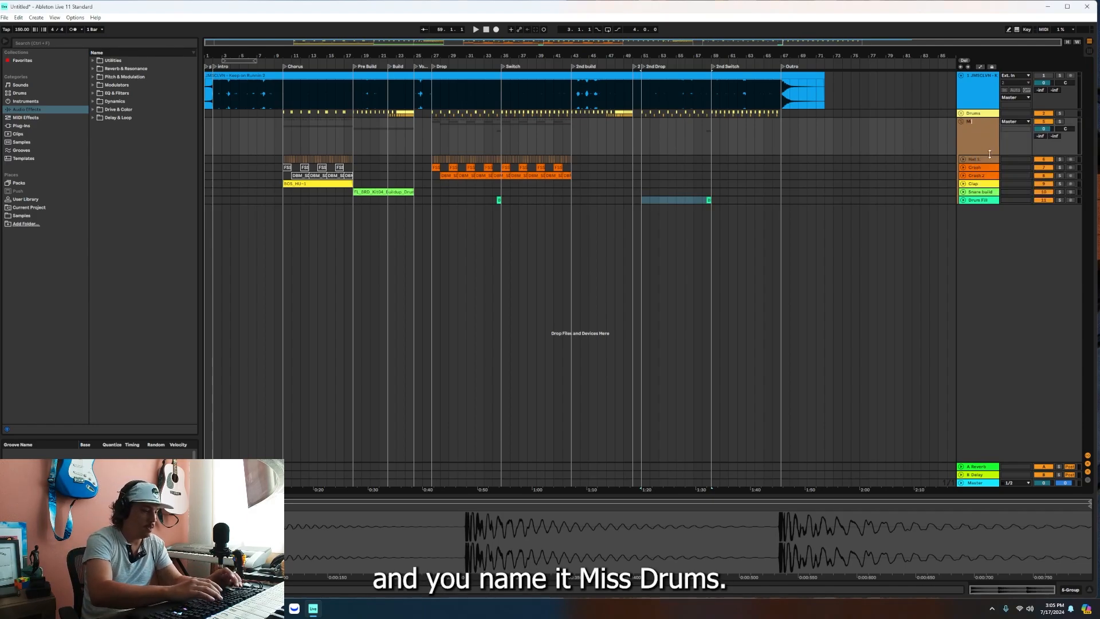
type("m")
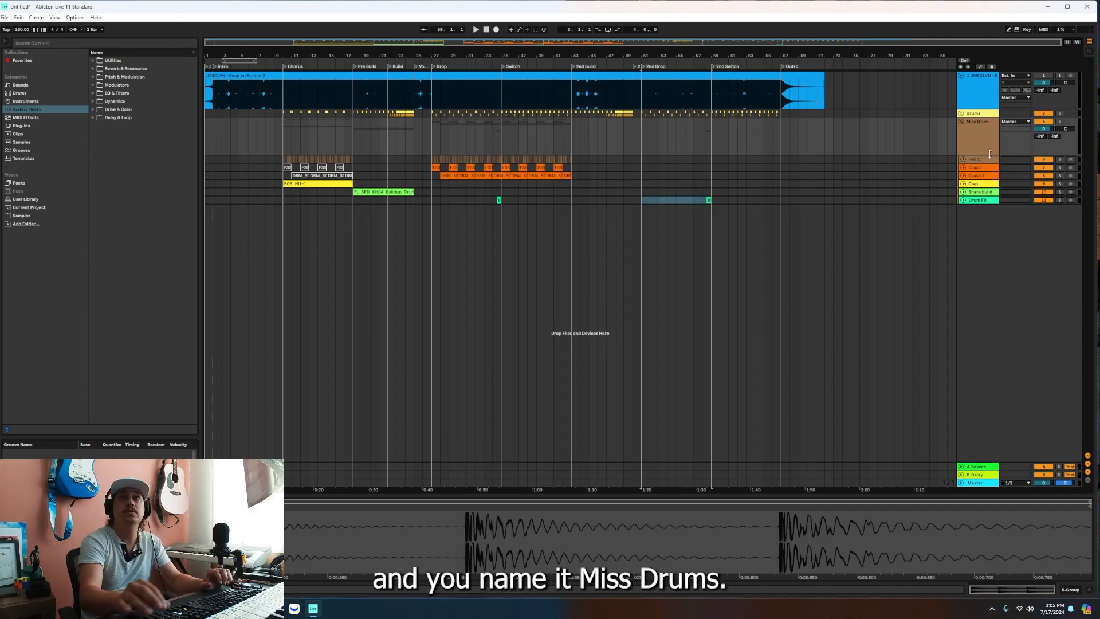
key("Return")
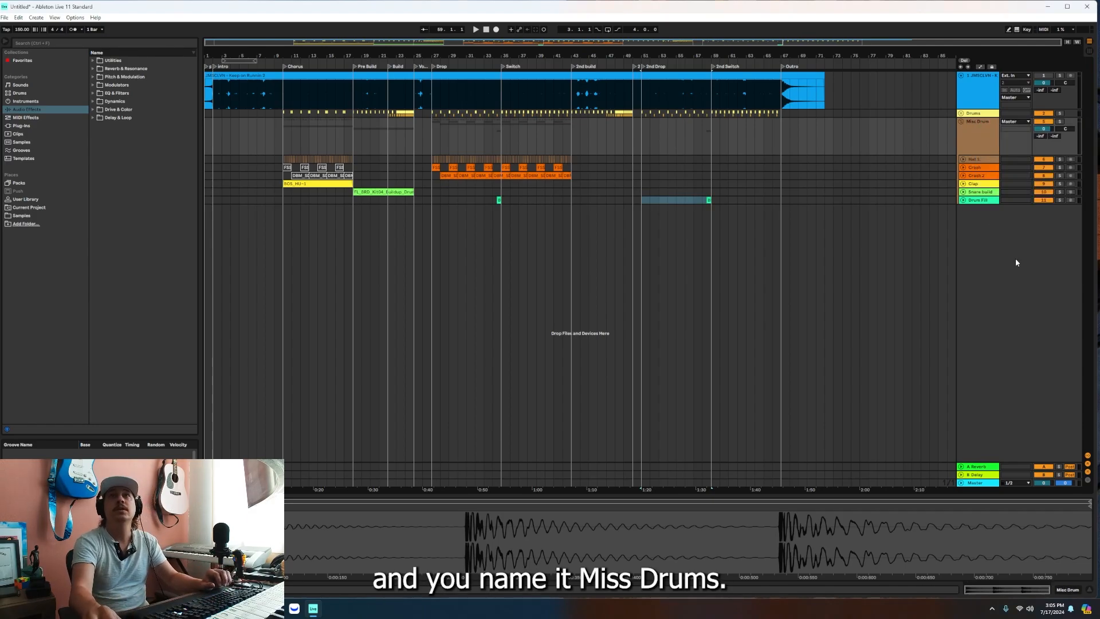
left_click(962, 122)
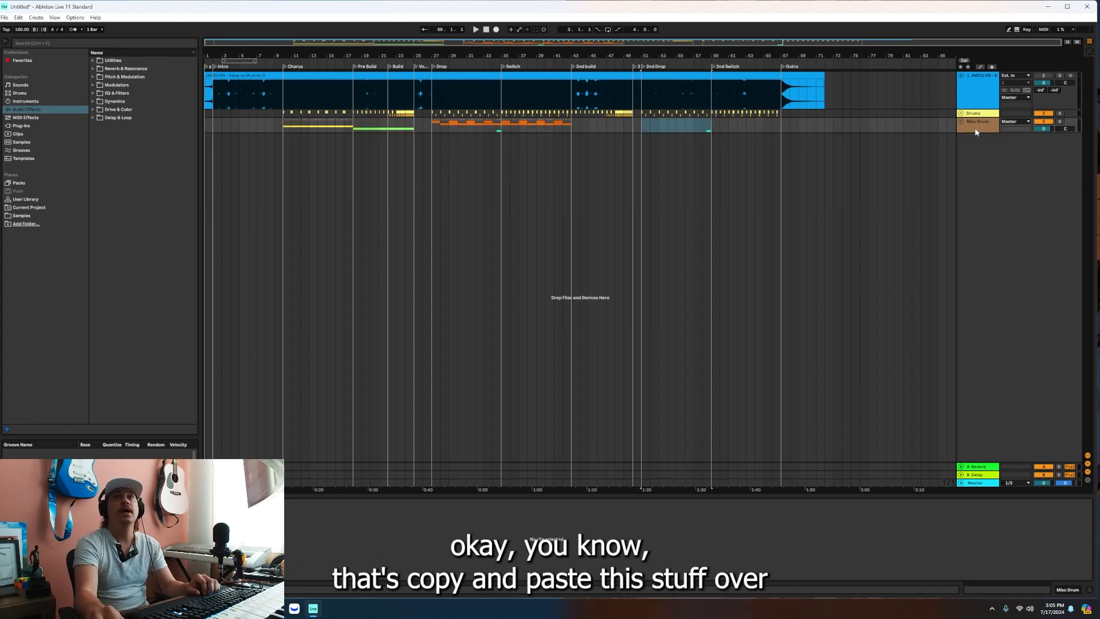
Expand Misc Drum and copy the Hat 1, Crash and Crash 2 clips between Drop and 2nd build to the 2nd Drop marker.
left_click(961, 122)
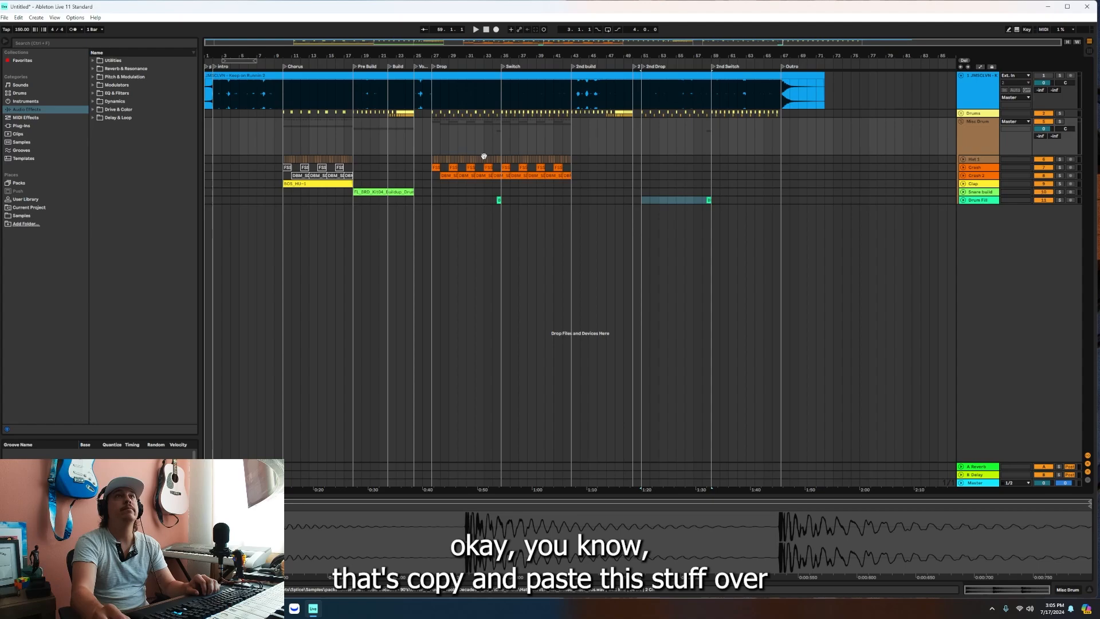
left_click_drag(432, 177, 568, 160)
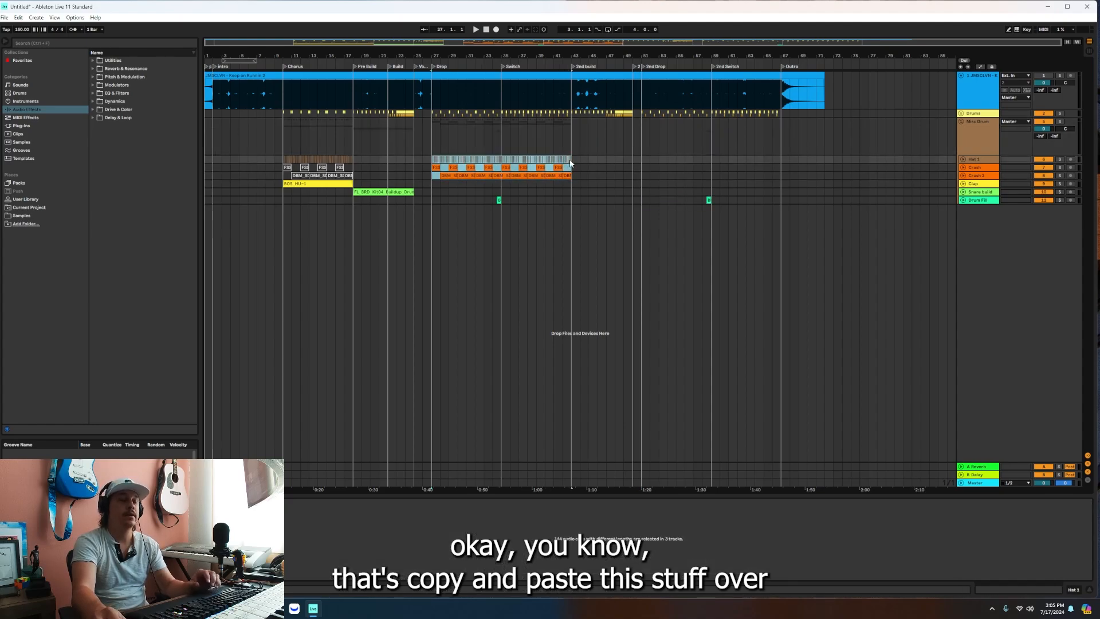
key("ctrl+c")
left_click(642, 160)
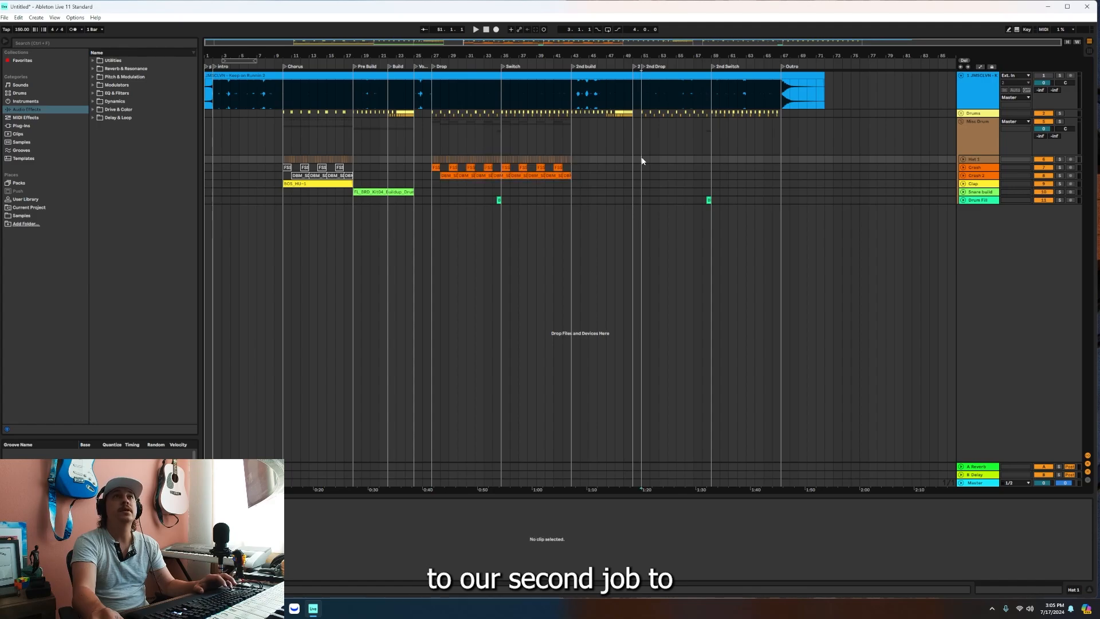
key("ctrl+v")
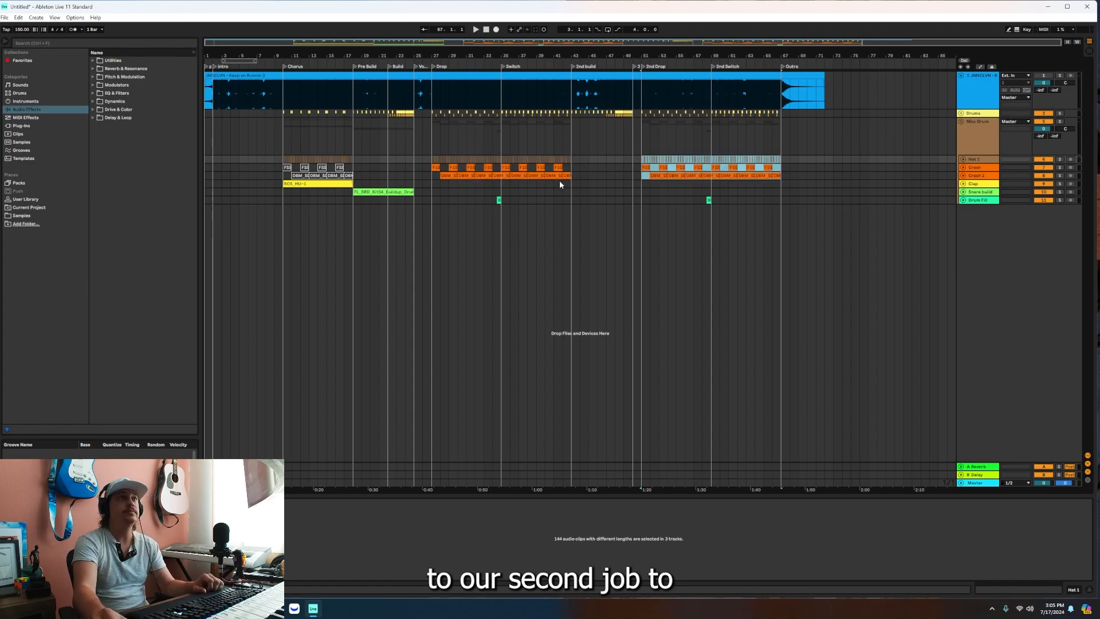
Copy the Snare build loop to the 2nd build marker and collapse the Misc Drum group.
left_click(404, 192)
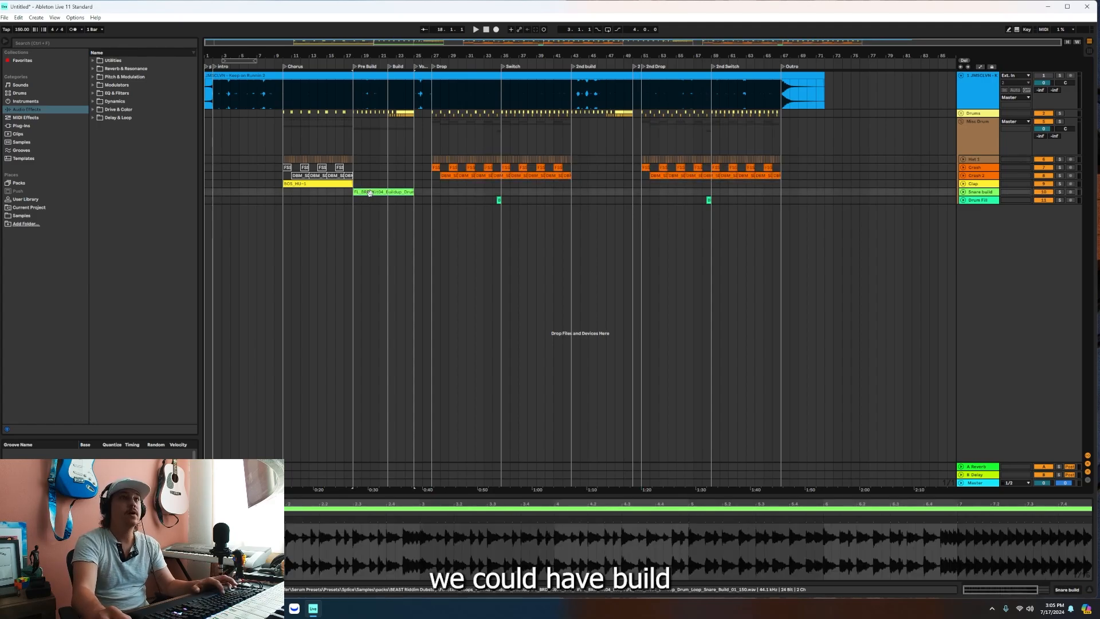
left_click(574, 192)
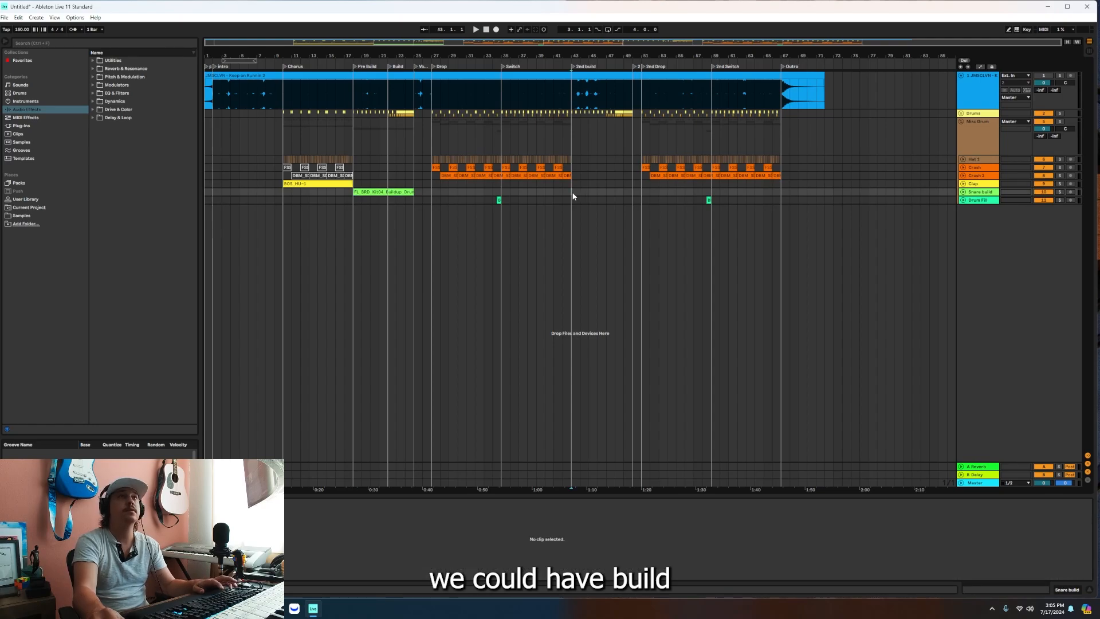
key("ctrl+v")
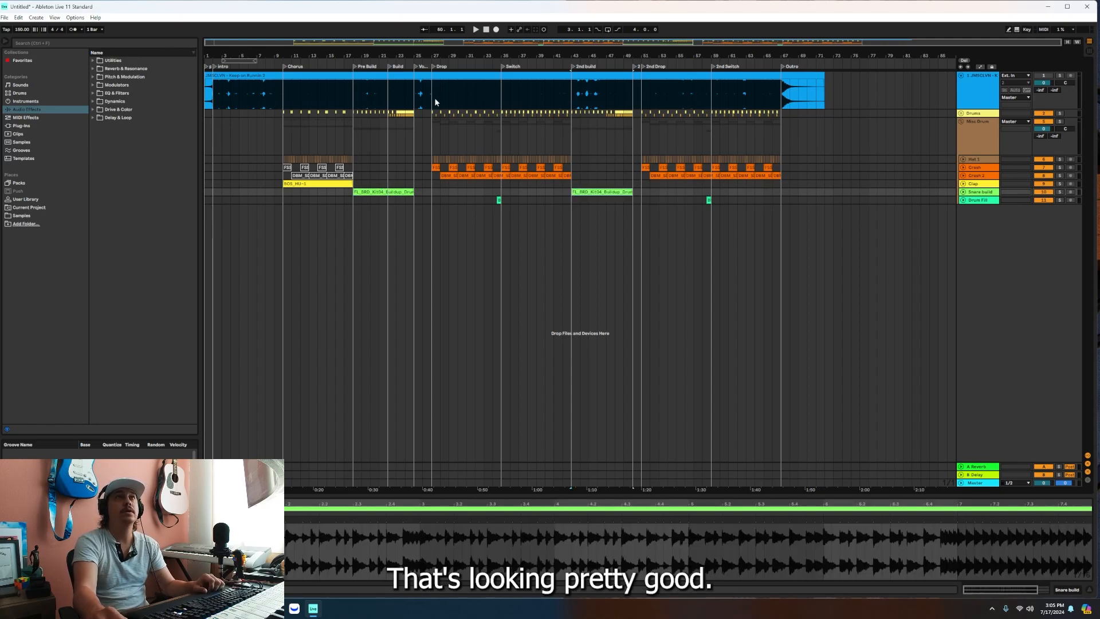
left_click(961, 123)
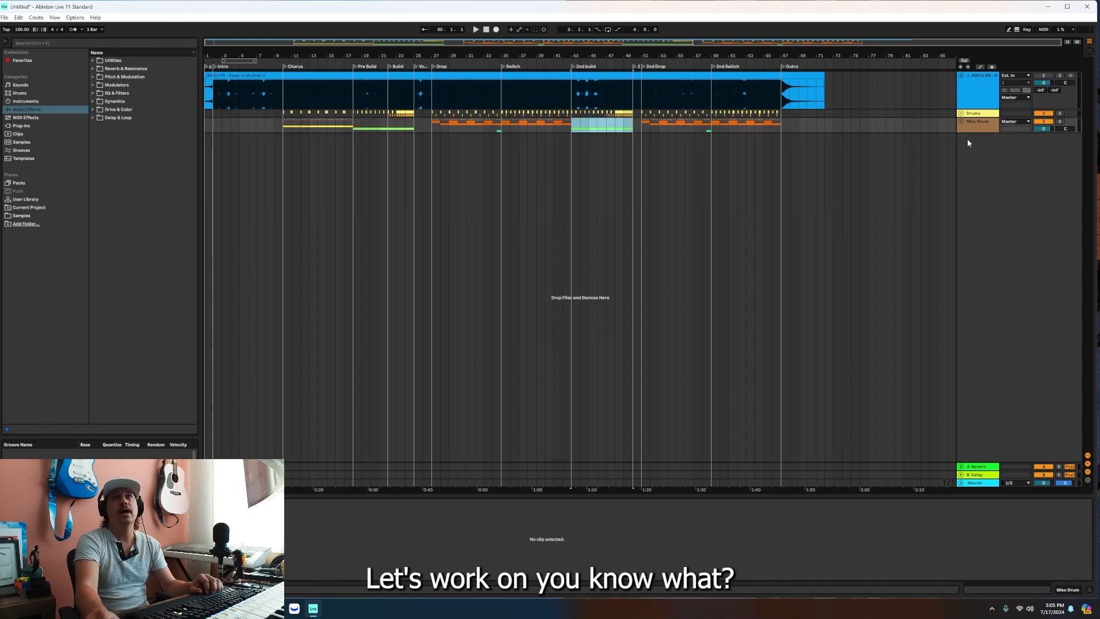
Insert an audio track below Misc Drum and place the 06_NOISE_RISER sample across the Intro section.
key("ctrl+t")
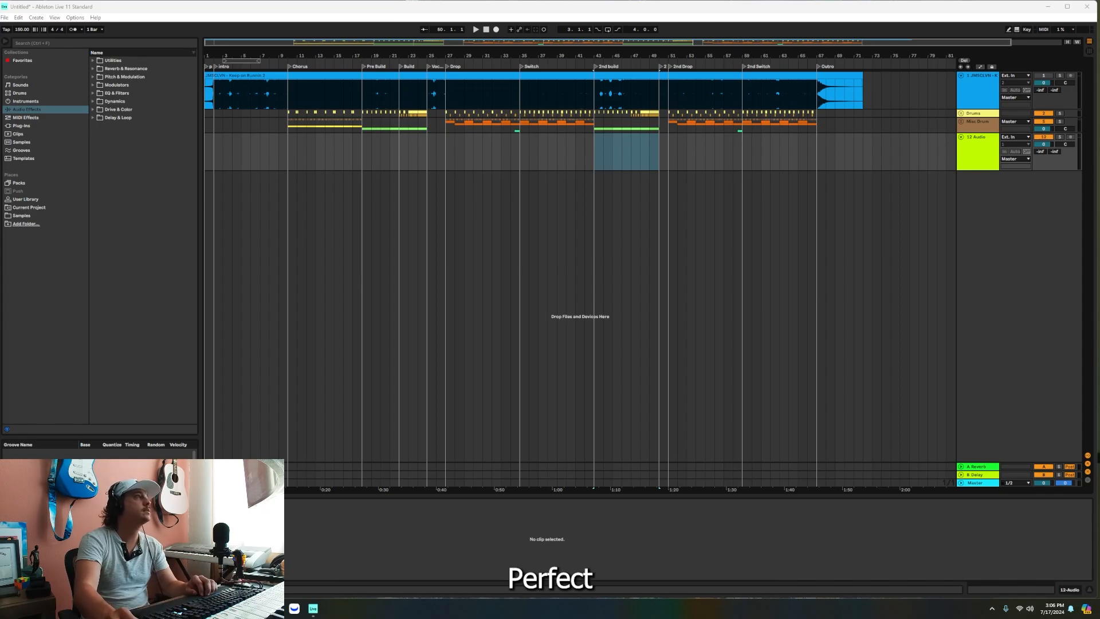
left_click_drag(161, 225, 217, 164)
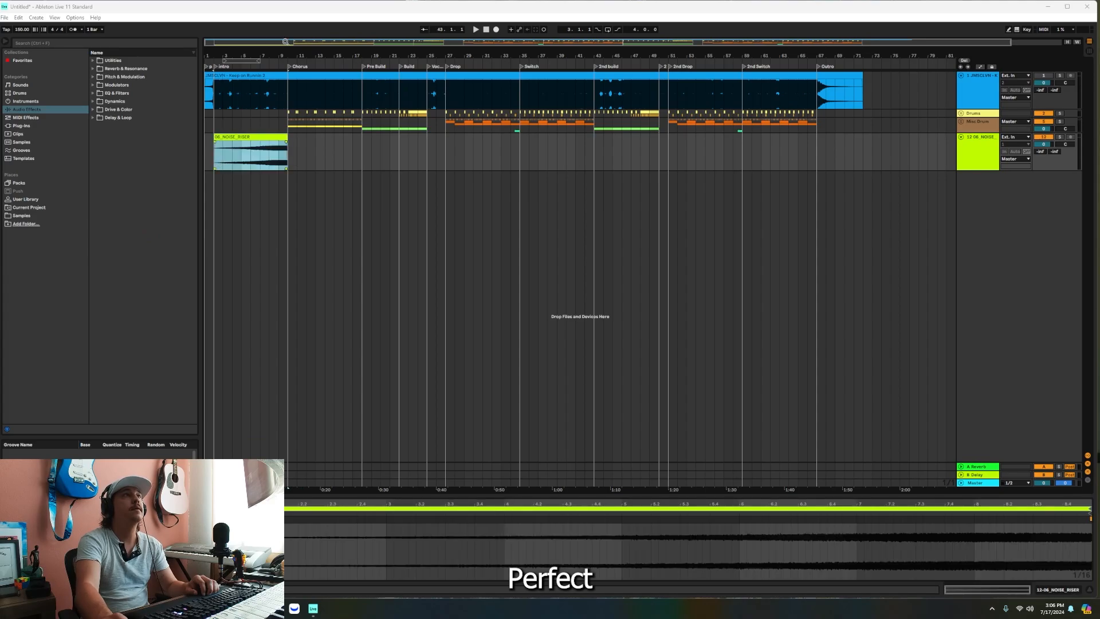
left_click_drag(275, 56, 290, 78)
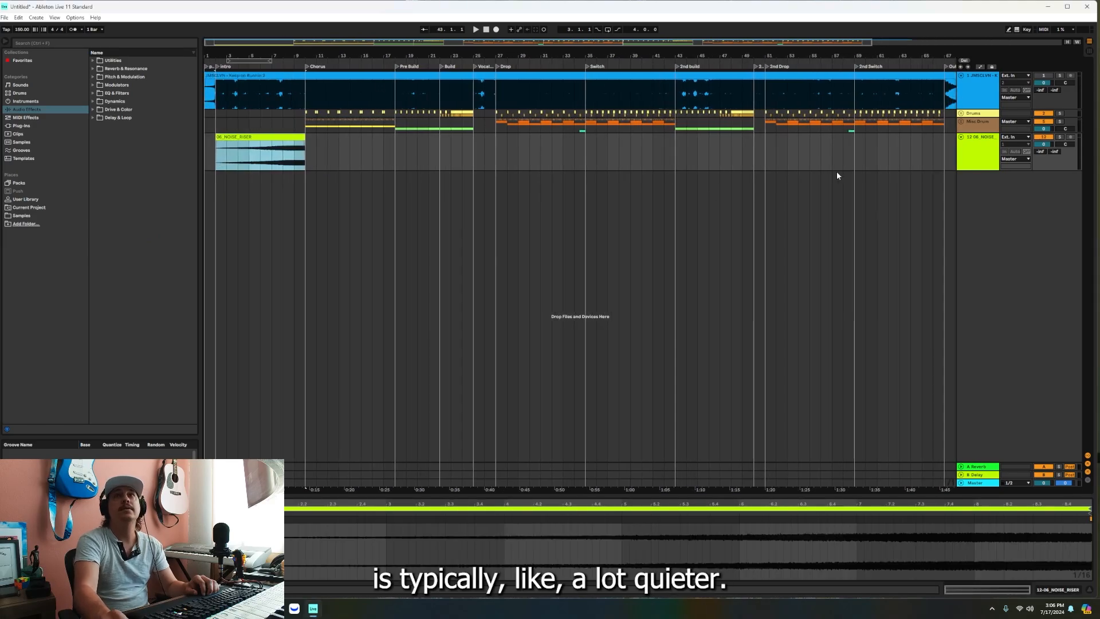
Set the noise riser track's volume to -25 dB.
left_click(1043, 146)
type("-2")
type("5")
key("Return")
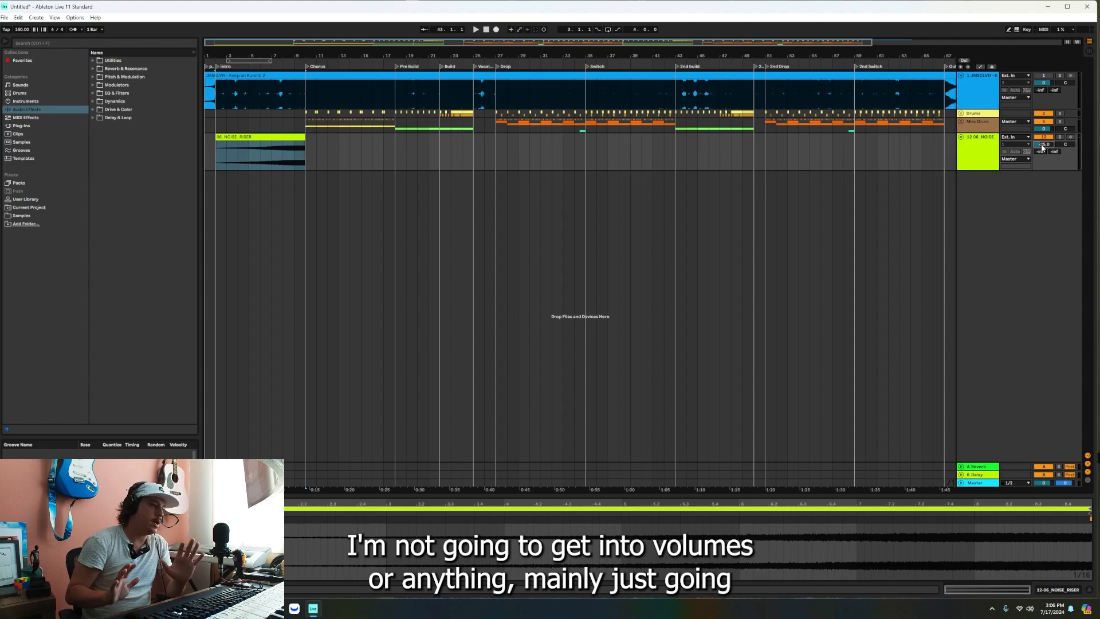
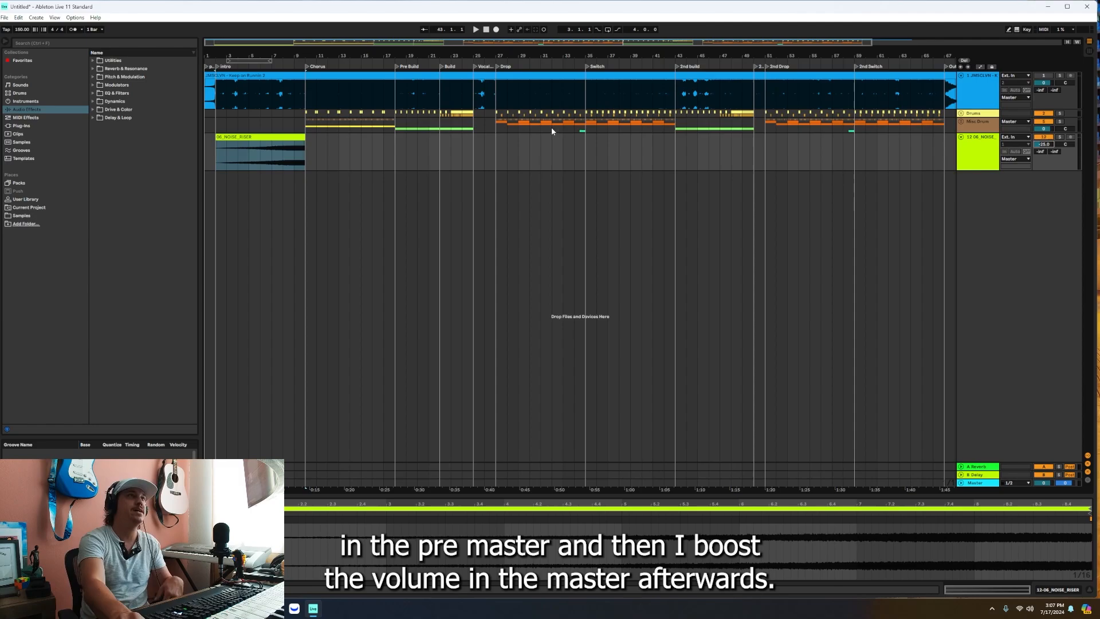
Copy the noise riser clip to the Chorus and Build sections and shape a fade-in on the Build copy.
left_click(302, 173)
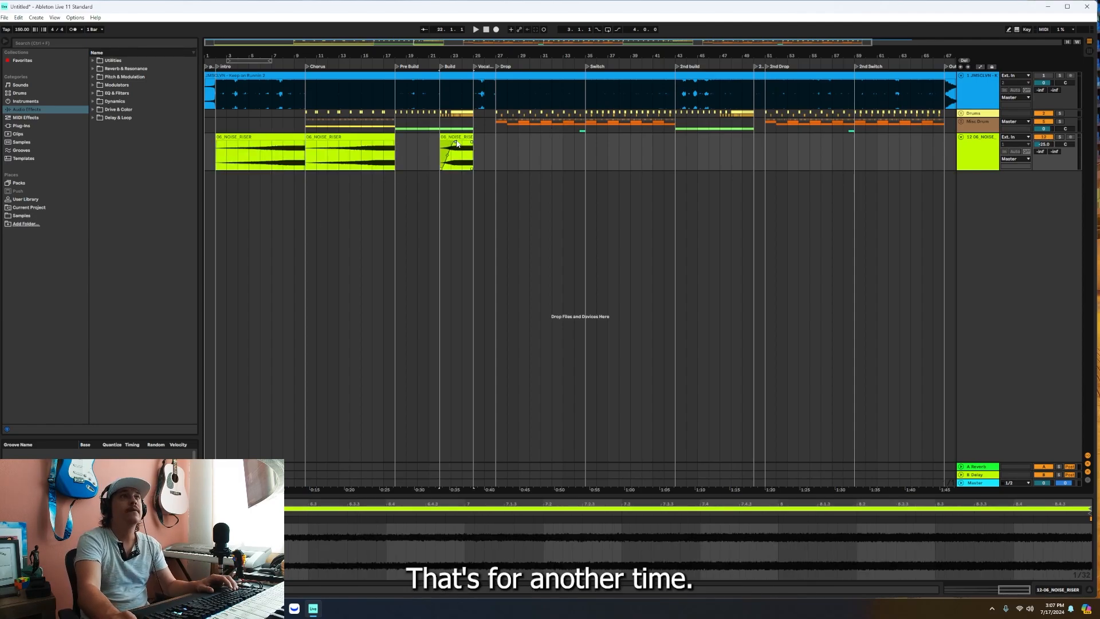
left_click_drag(457, 143, 467, 144)
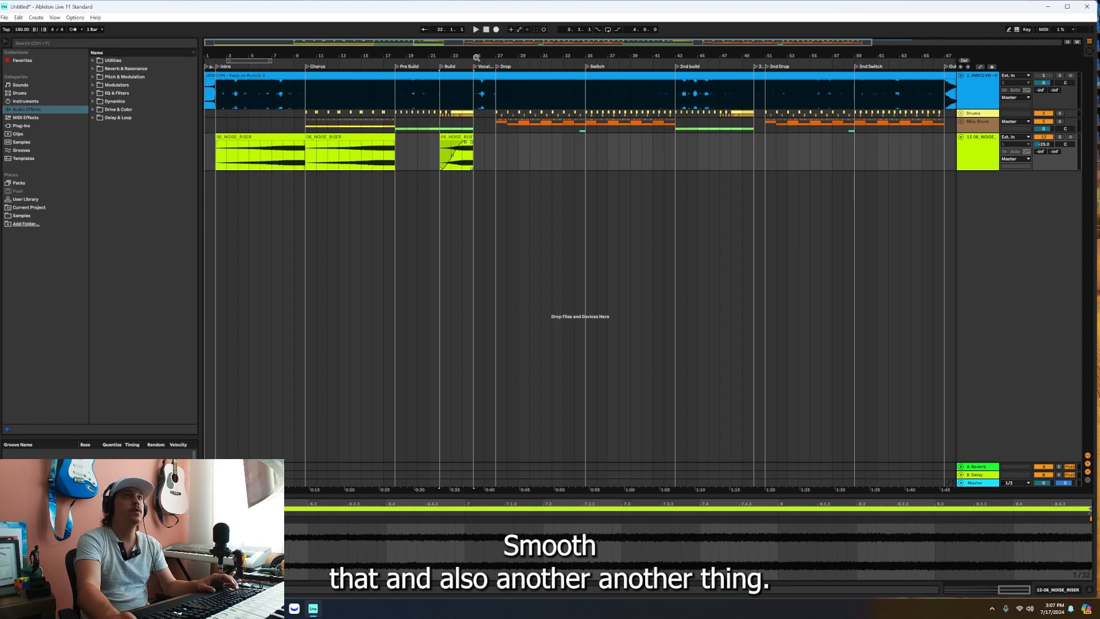
left_click_drag(477, 57, 475, 53)
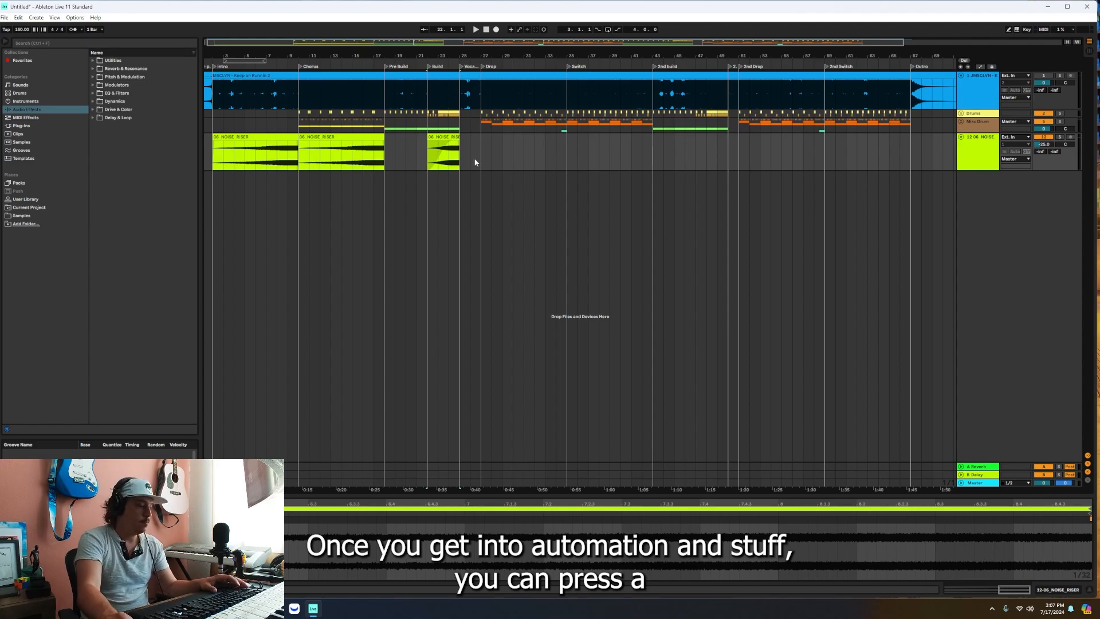
Show the automation lanes and choose Track Volume as the noise riser track's automated parameter.
key("a")
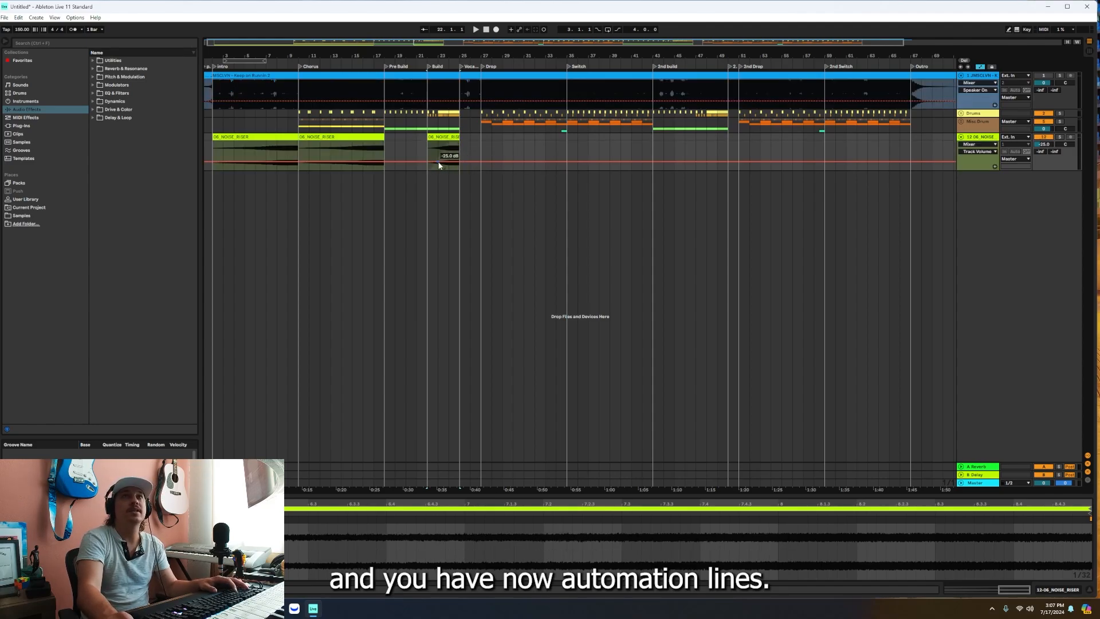
left_click(977, 141)
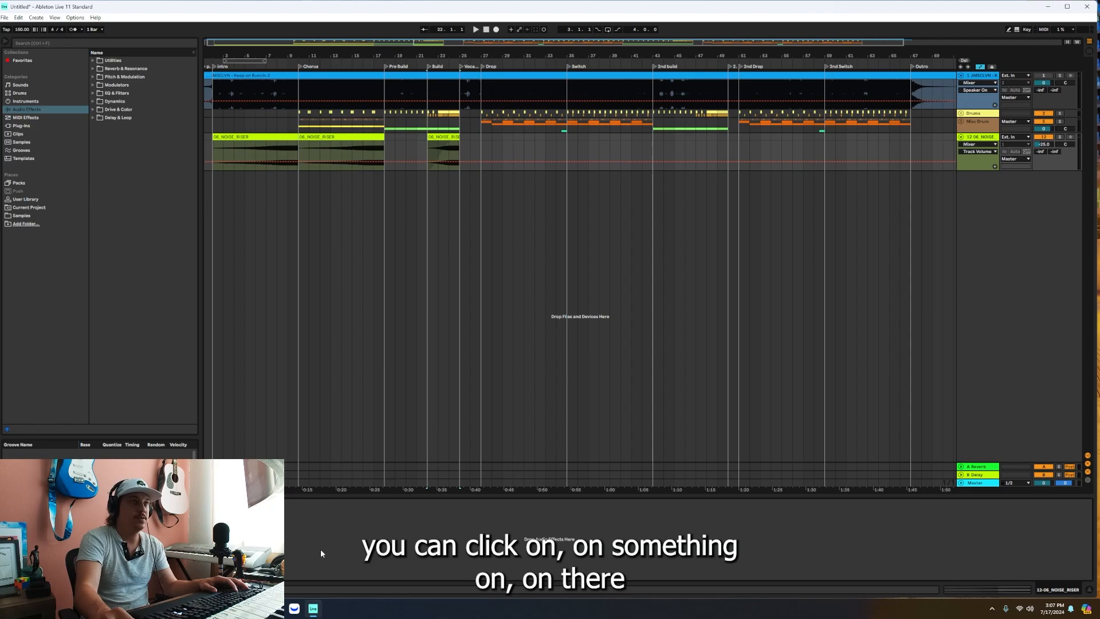
left_click(976, 144)
left_click(974, 157)
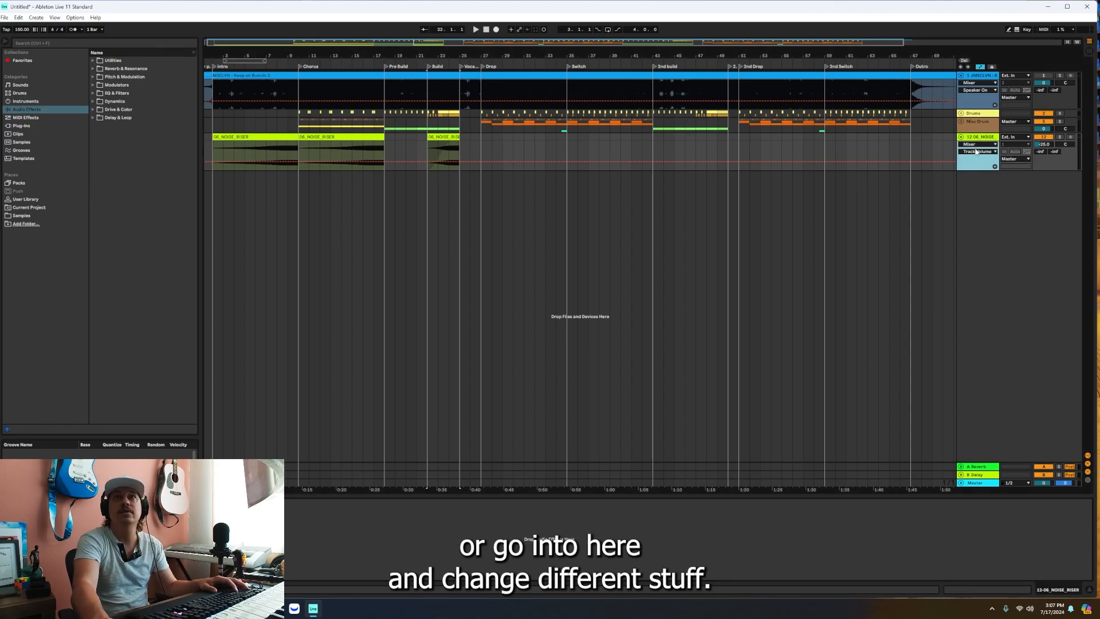
left_click(977, 151)
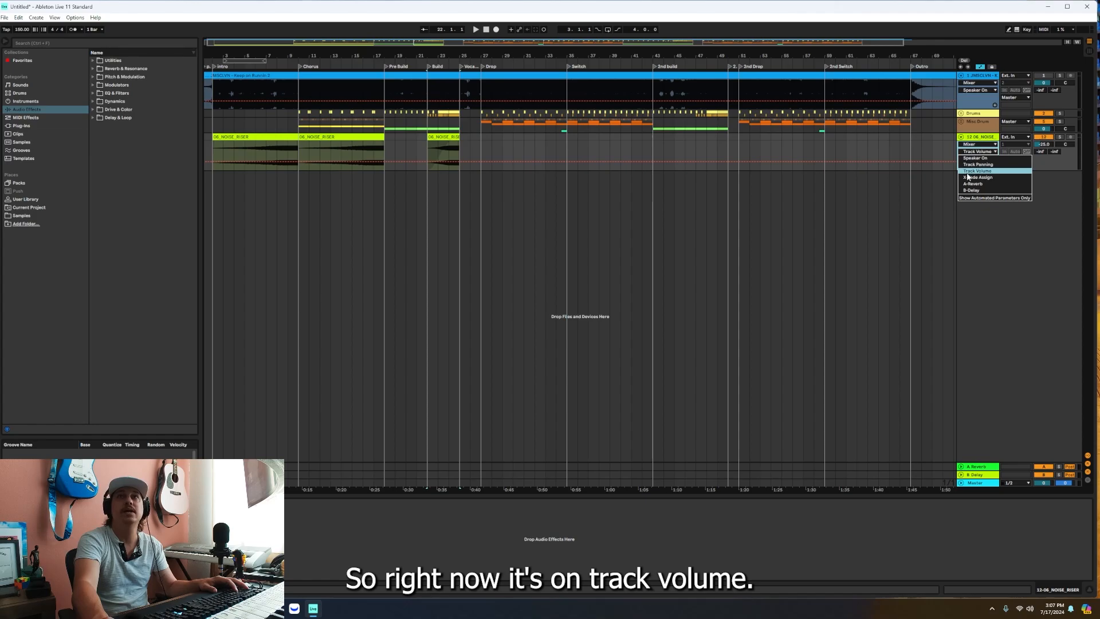
left_click(984, 171)
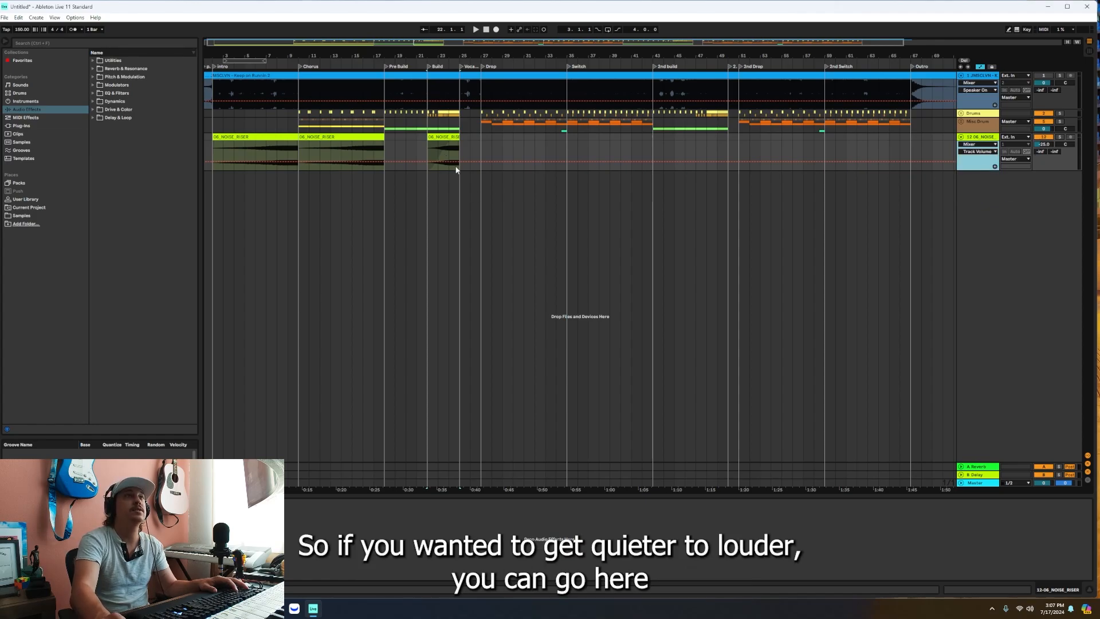
Try a volume automation ramp on the riser track from -25 dB up to about -11 dB at the Chorus marker, and hide the automation.
scroll(215, 165, "down", 2)
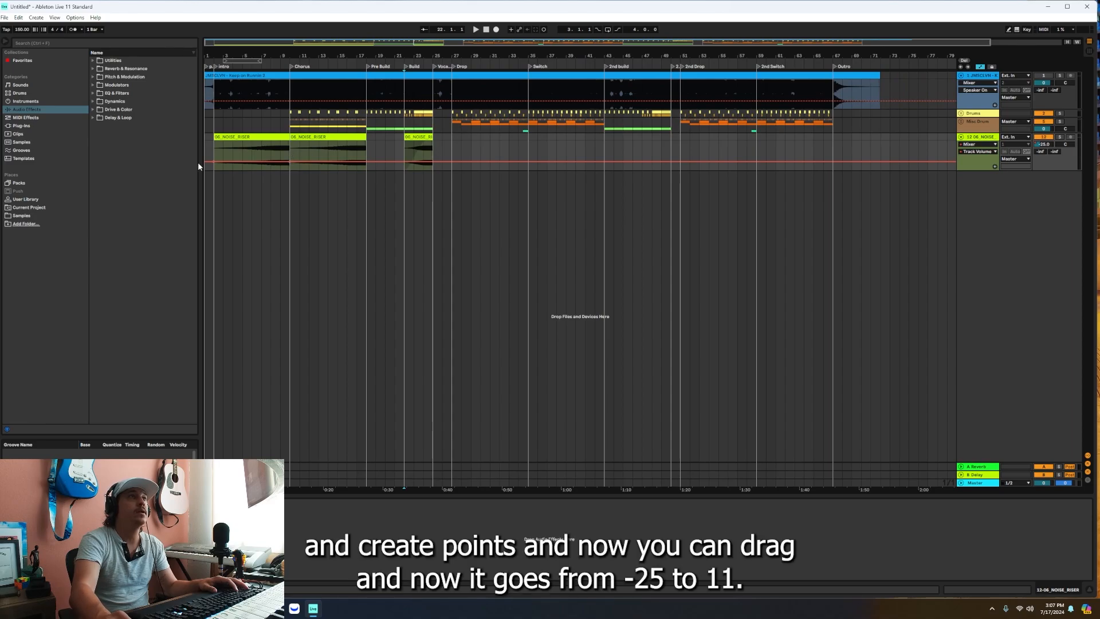
left_click_drag(291, 162, 291, 153)
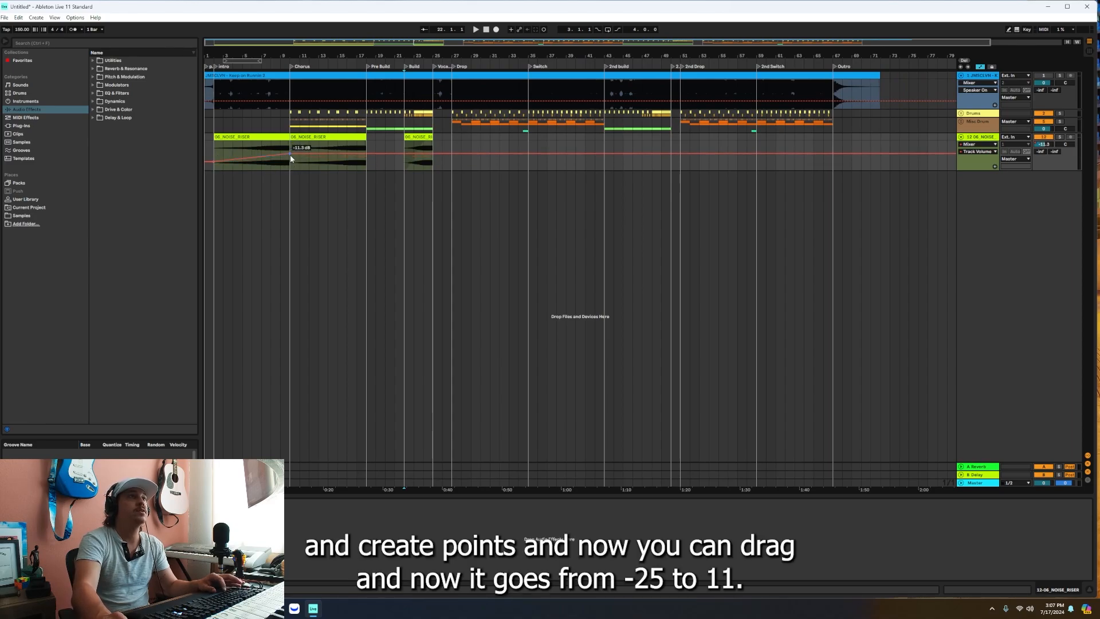
key("ctrl+z")
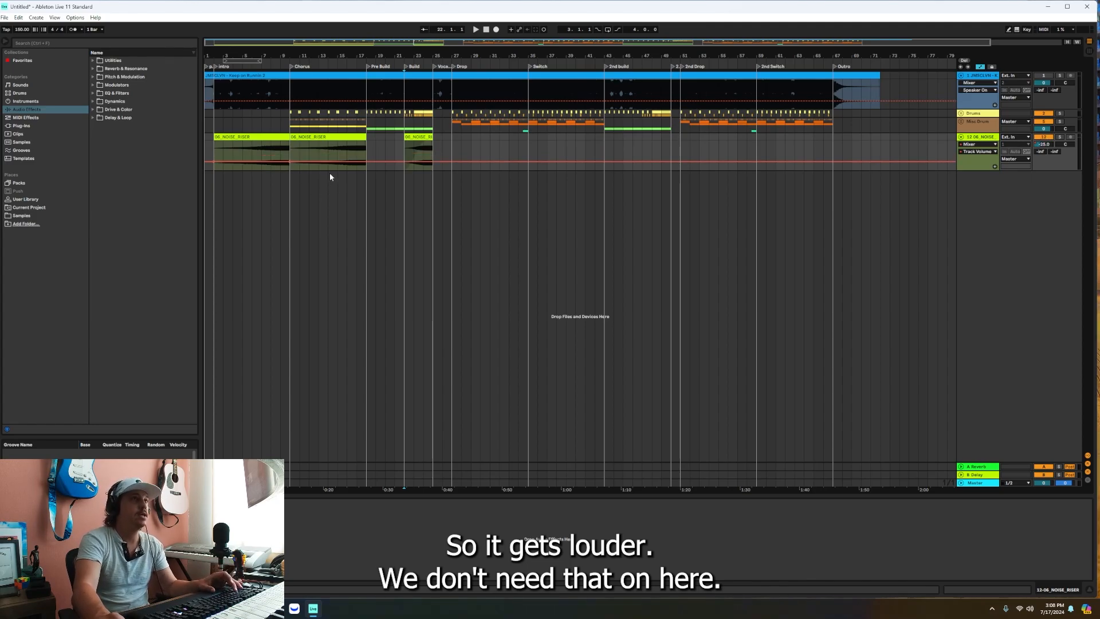
key("a")
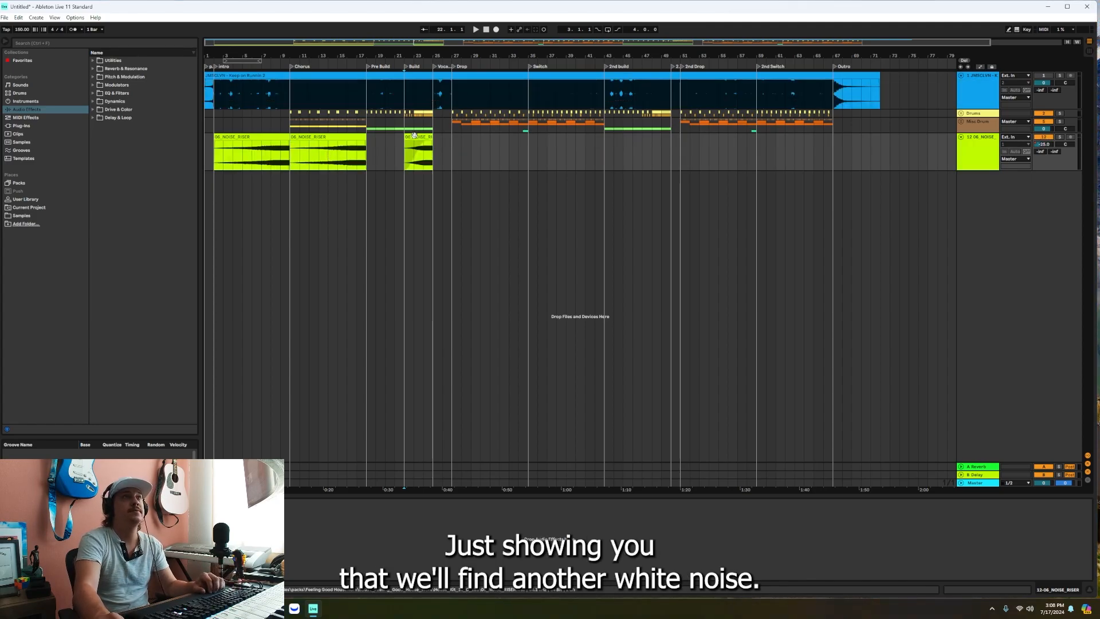
Fill the Pre Build section with a faded copy of the noise riser and rename its track White noise up.
key("ctrl+z")
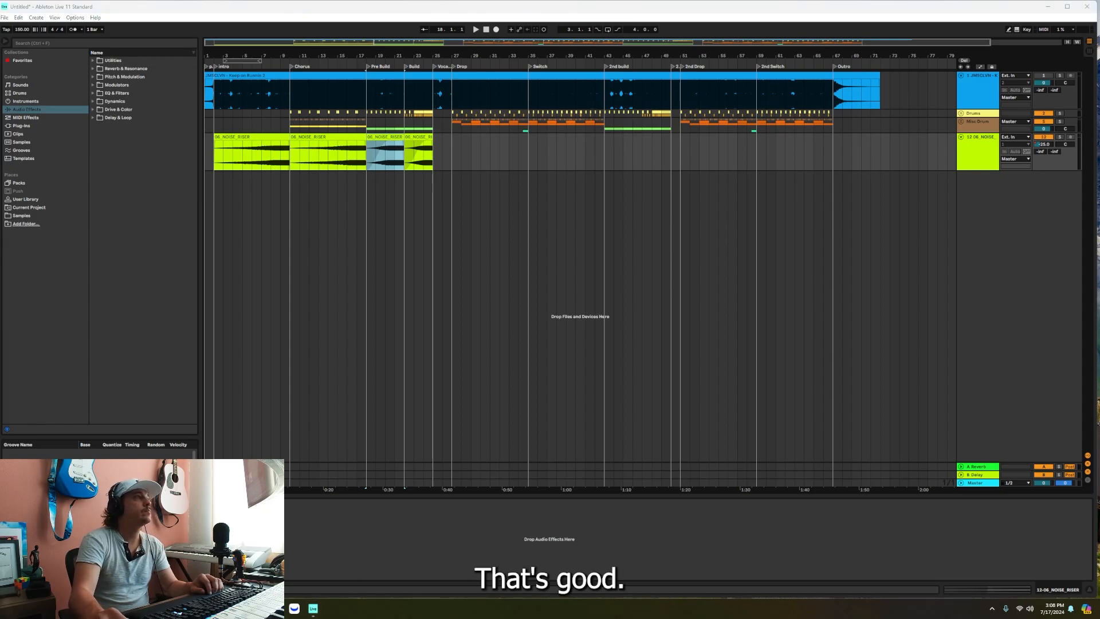
left_click(975, 151)
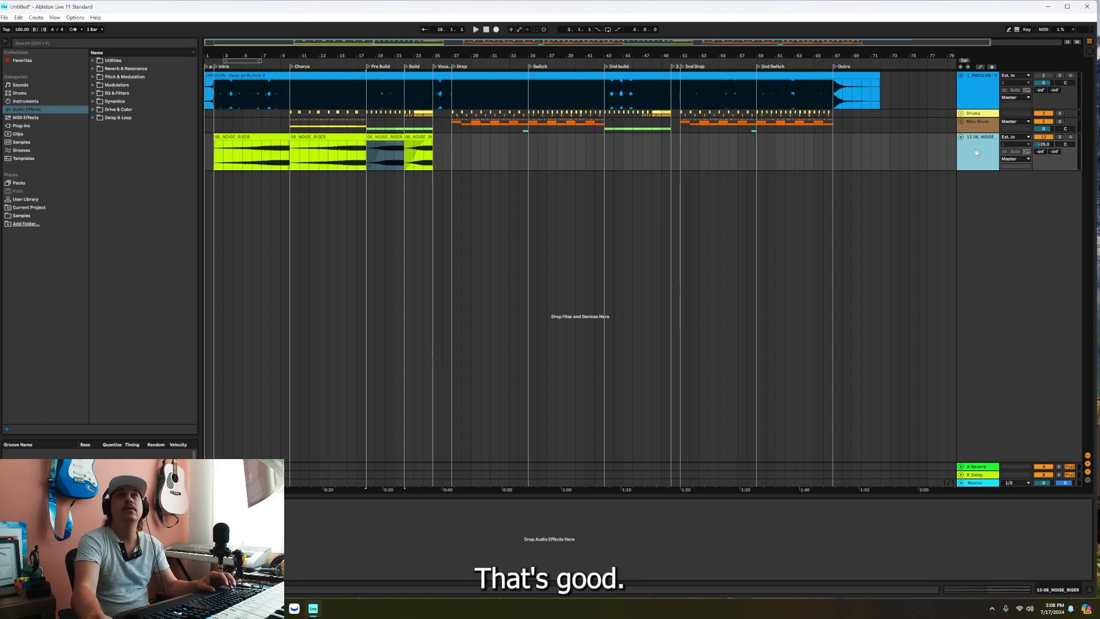
right_click(976, 140)
left_click(987, 173)
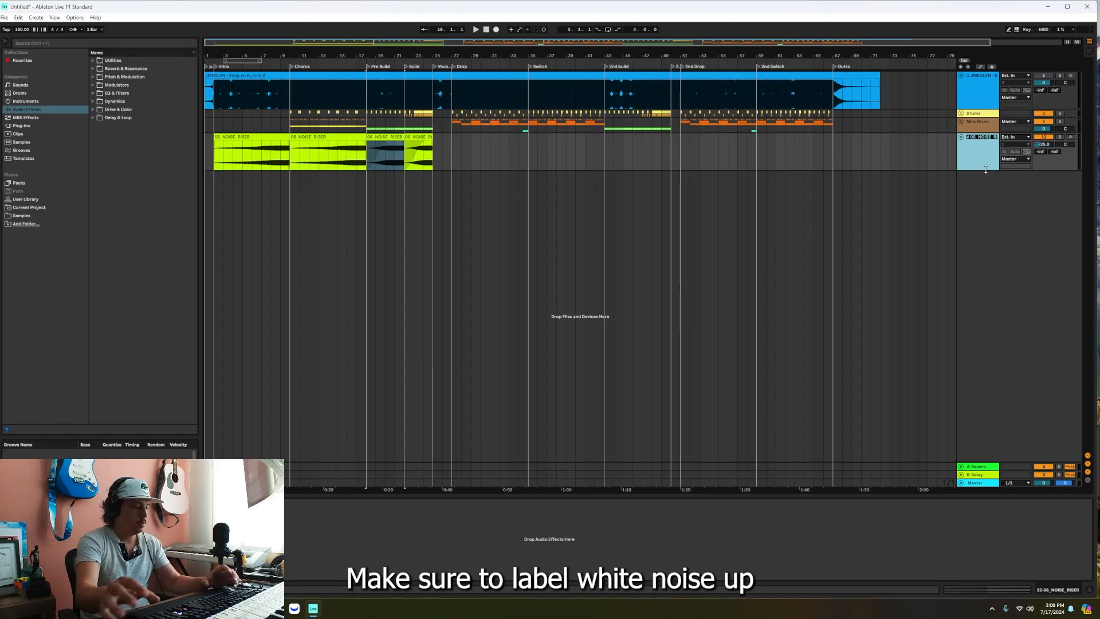
type("White noise up")
key("Return")
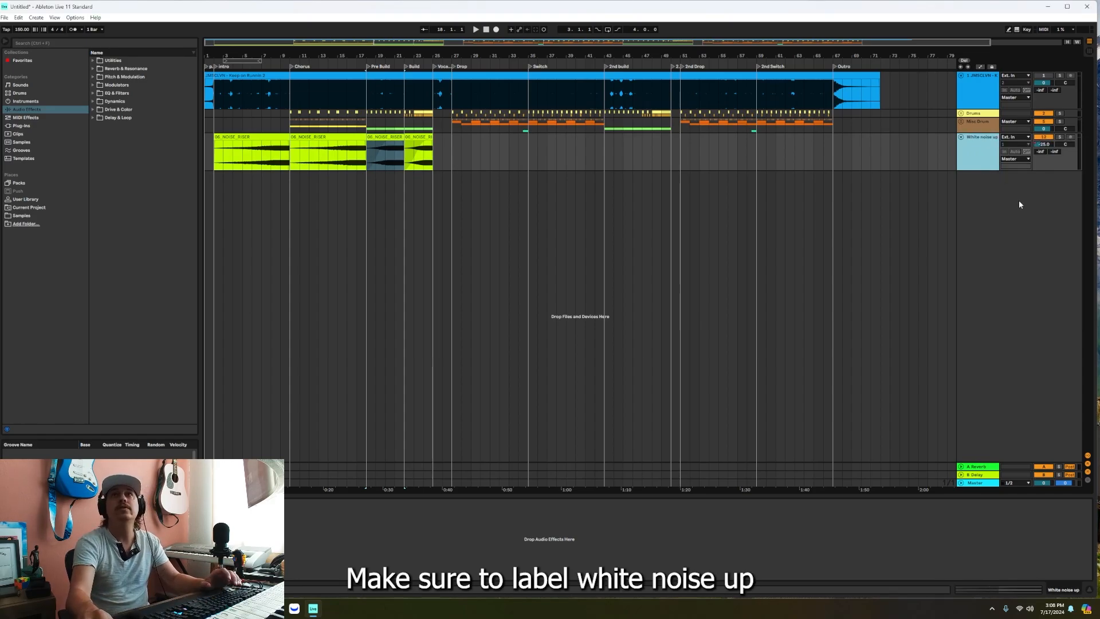
Insert another audio track and name it White noise down.
key("ctrl+t")
right_click(974, 178)
left_click(981, 212)
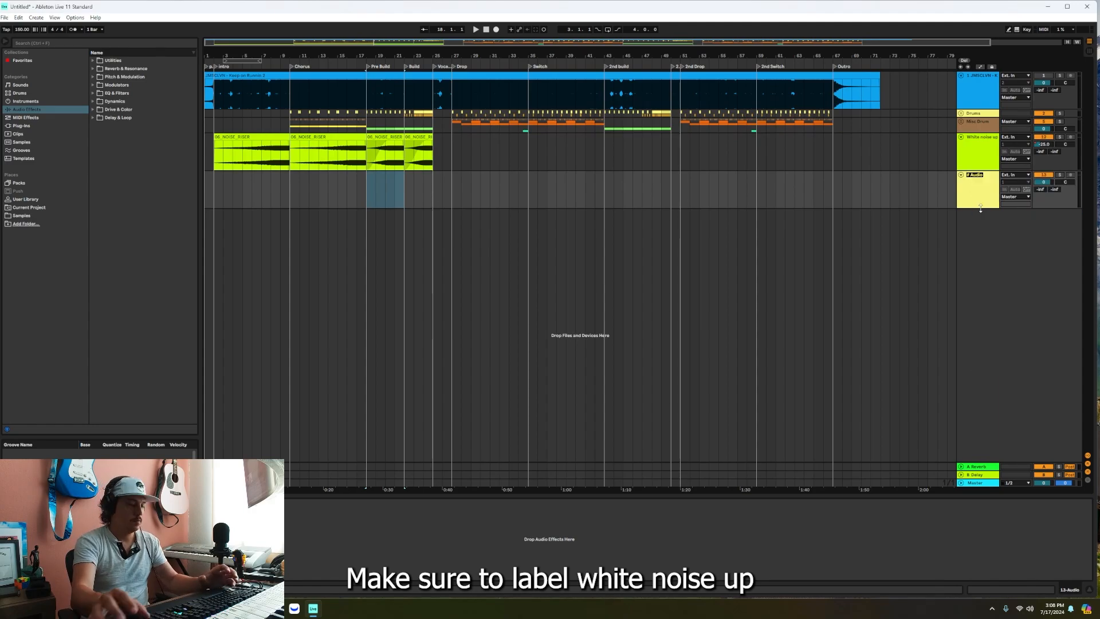
type("White noise")
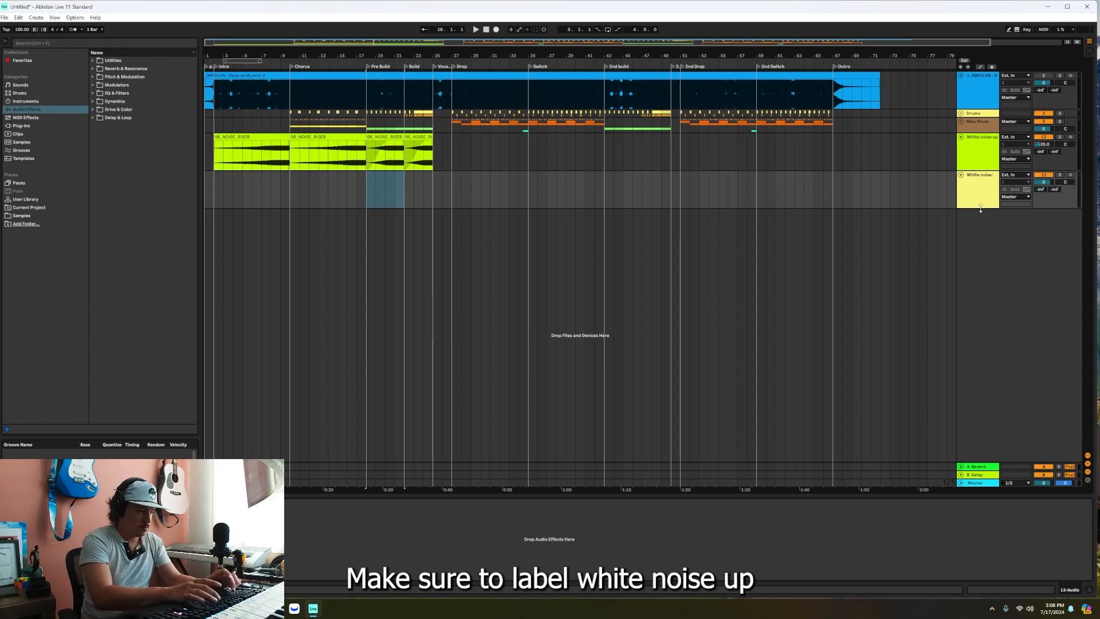
type(" down")
key("Return")
Place the Sweep_FX sample on White noise down in Intro, Chorus, Pre Build and Build, and set the track's volume to -25 dB.
left_click_drag(216, 212, 216, 192)
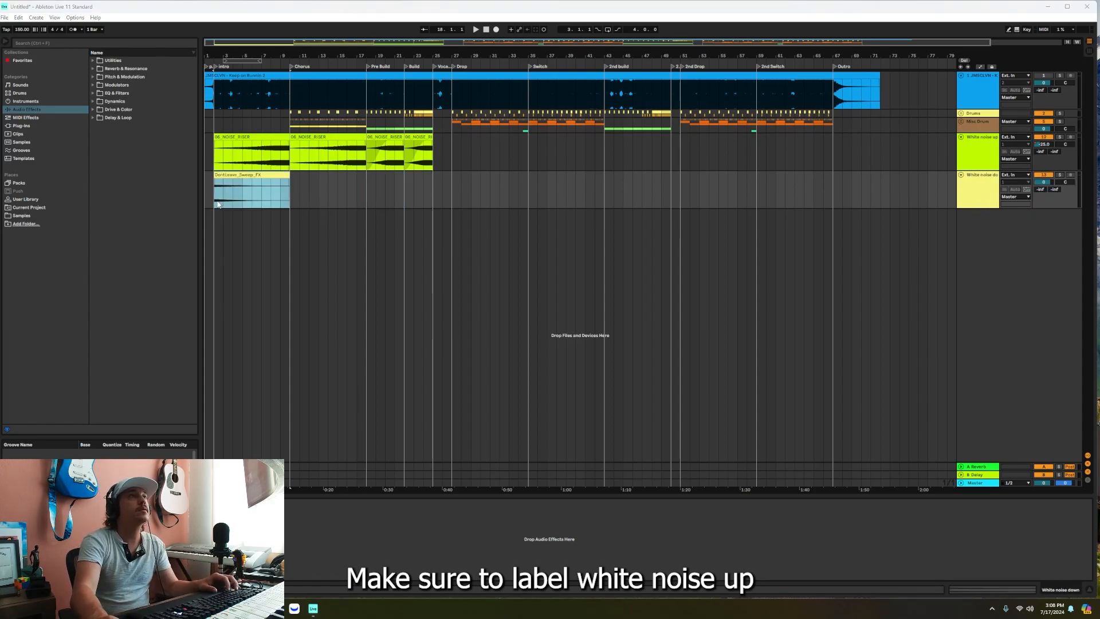
key("ctrl+d")
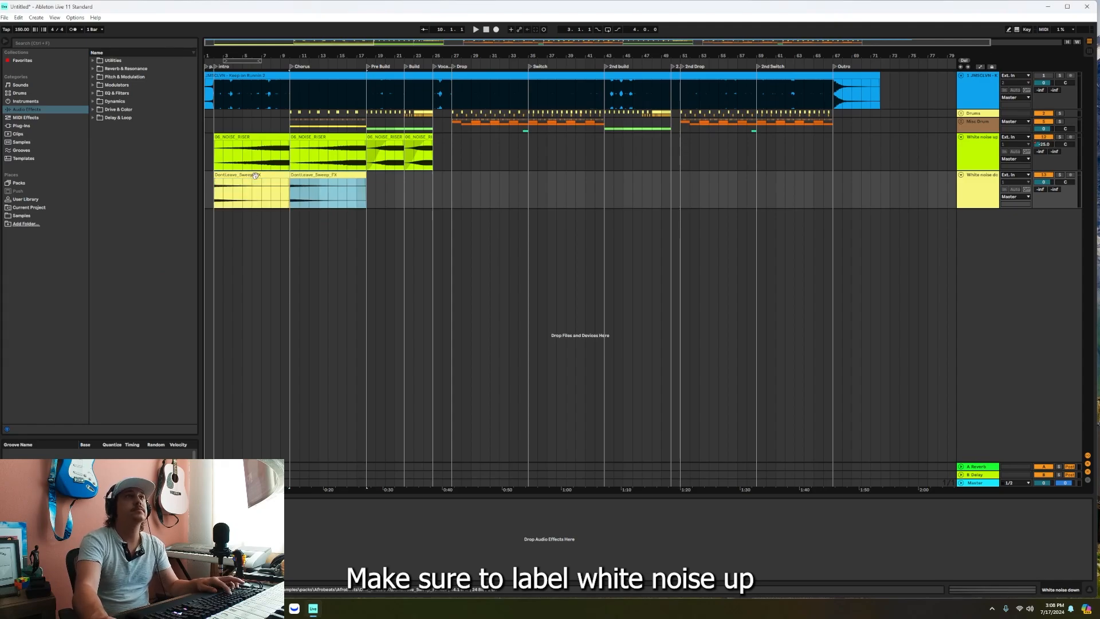
key("ctrl+d")
left_click_drag(441, 177, 407, 177)
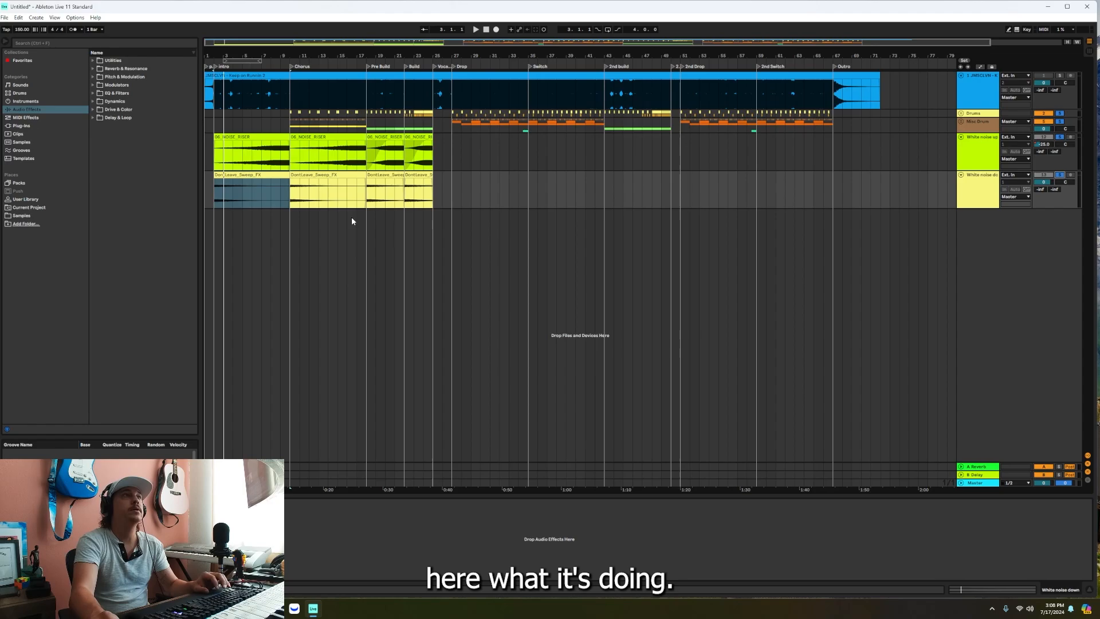
left_click(215, 198)
left_click(1044, 183)
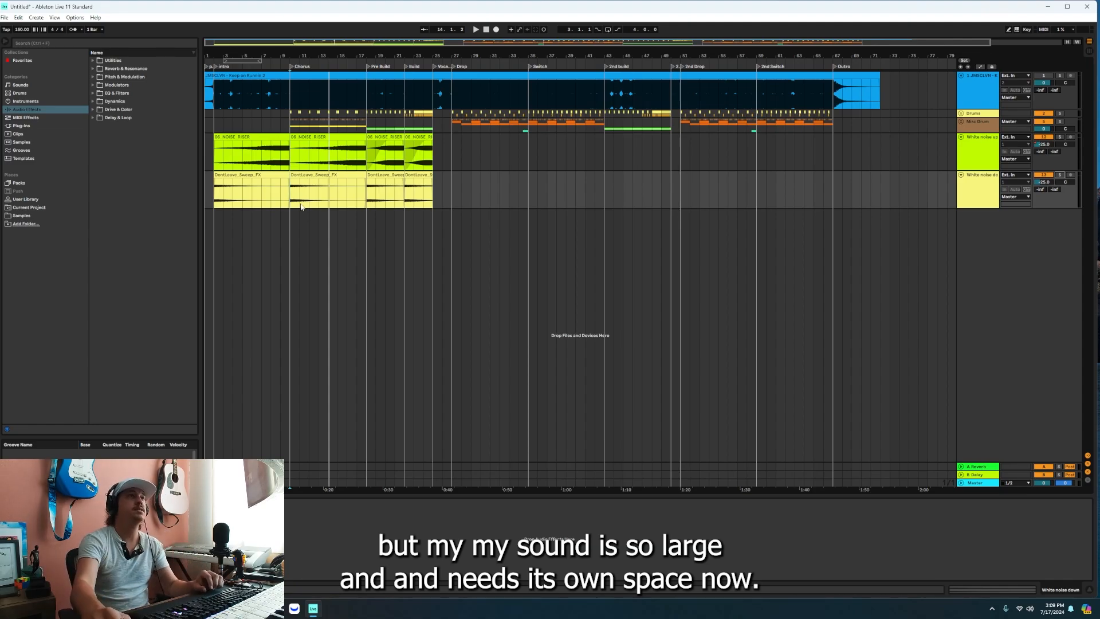
Insert an audio track below White noise down and name it Impact 1.
key("ctrl+t")
right_click(984, 199)
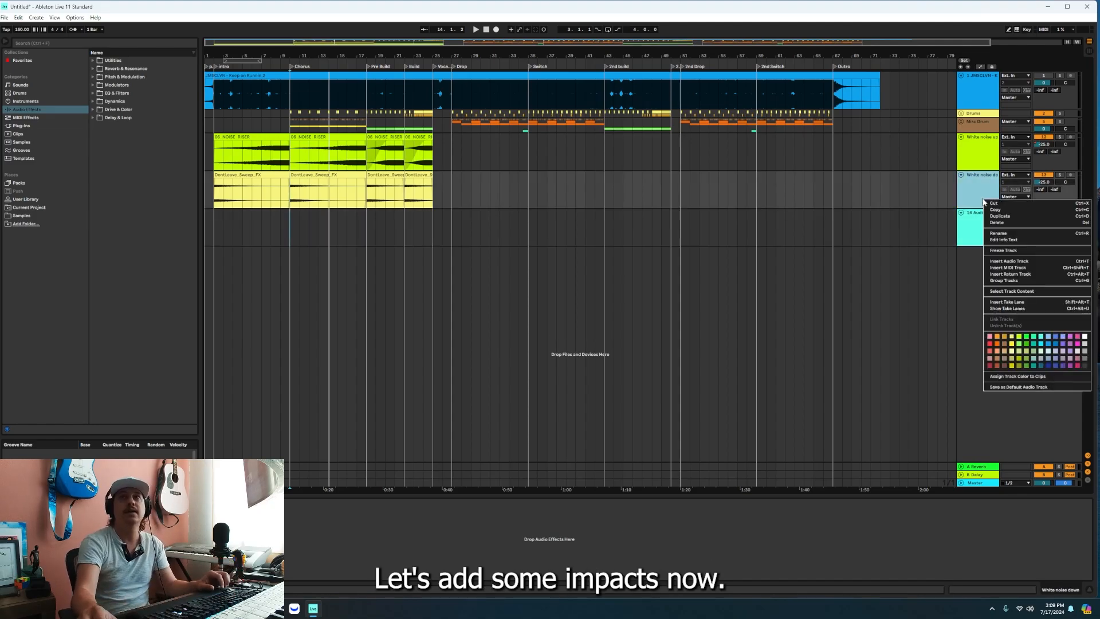
left_click(983, 241)
key("ctrl+r")
type("Impact 1")
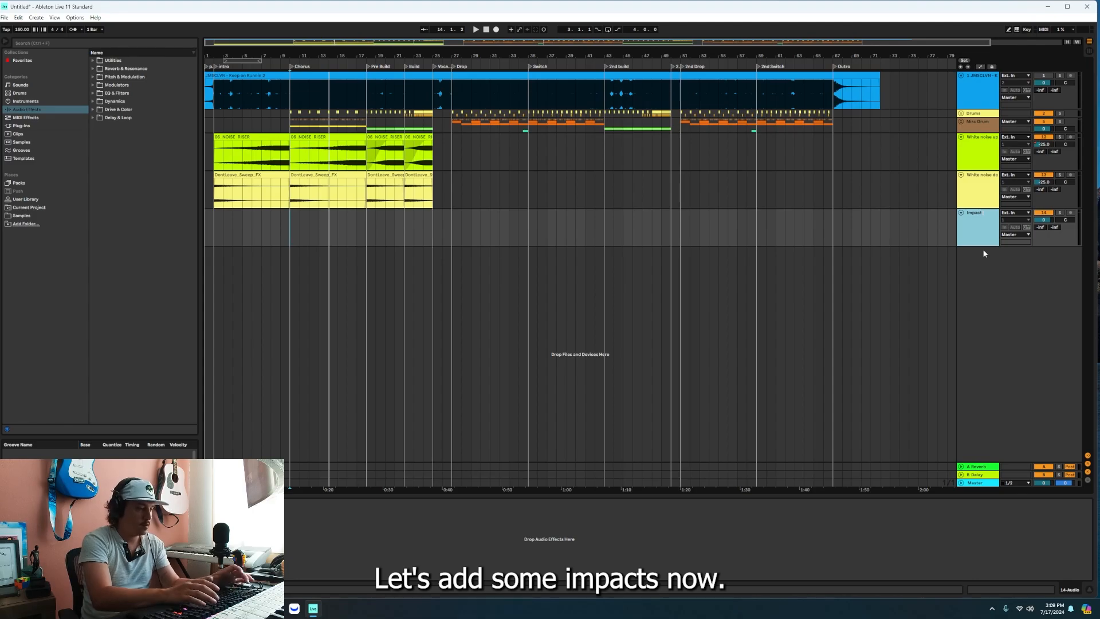
key("Return")
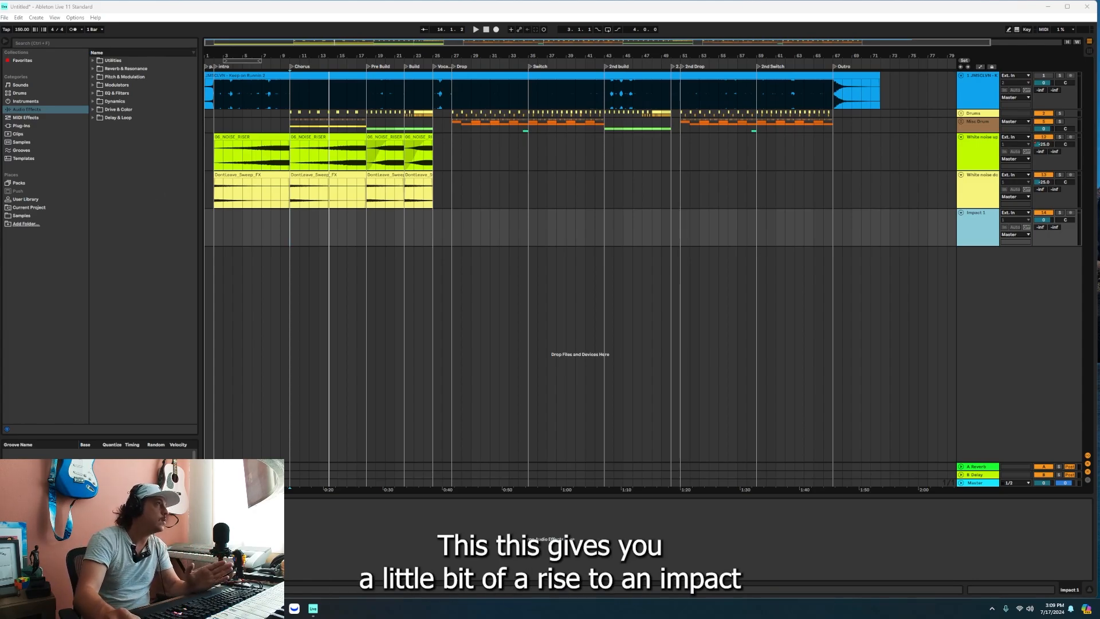
Place the KSHMR impact with sweep sample on Impact 1 and line up its peak with the Chorus marker.
left_click_drag(0, 248, 282, 246)
left_click_drag(295, 56, 303, 106)
left_click_drag(272, 212, 309, 213)
left_click_drag(287, 60, 287, 79)
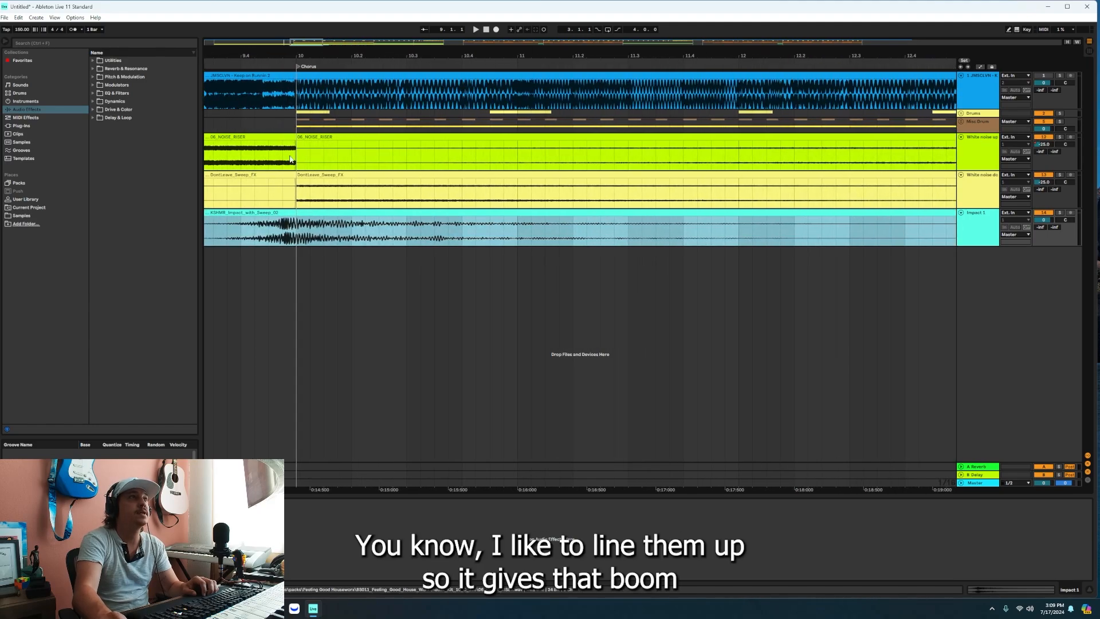
left_click(297, 215)
left_click_drag(297, 216, 298, 216)
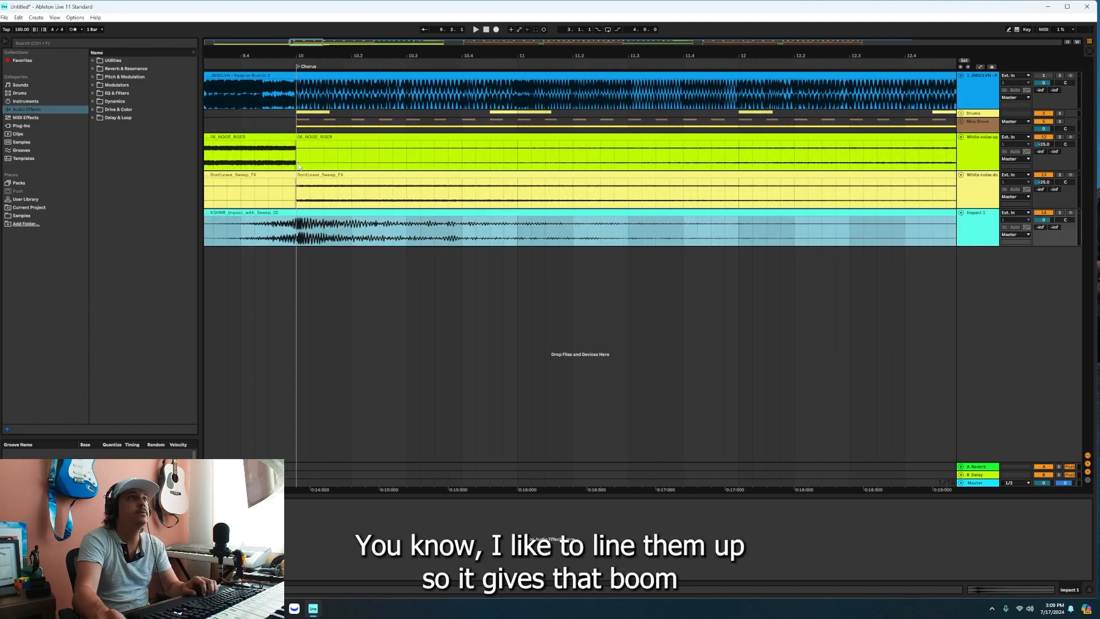
Play back the Chorus transition from the marker and from just before it to check the impact's timing.
left_click(298, 232)
key("space")
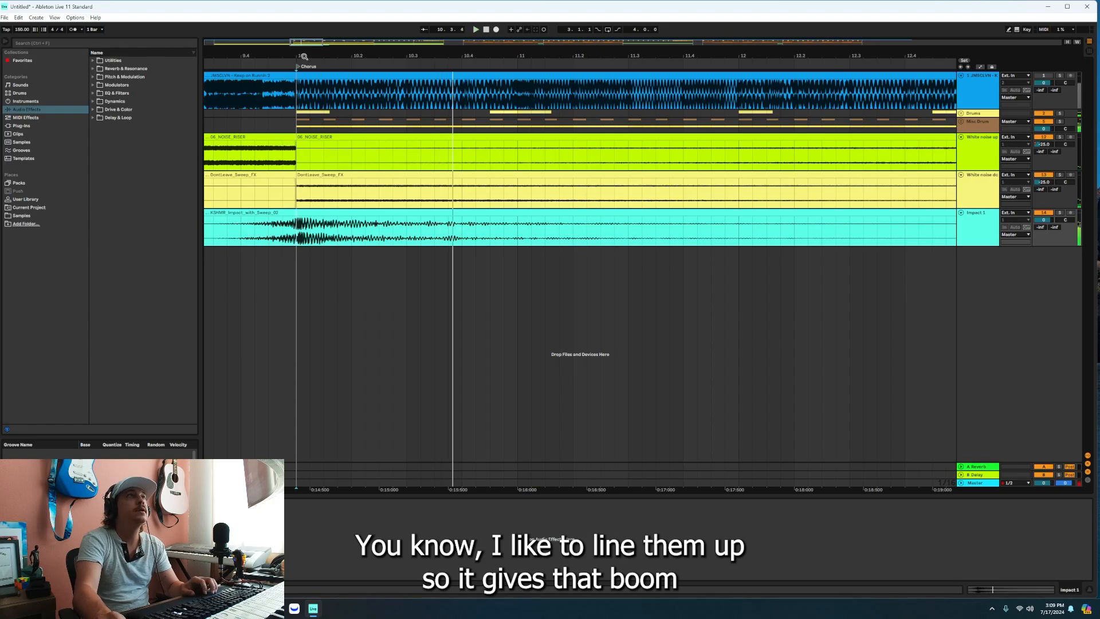
left_click_drag(304, 57, 292, 55)
left_click(264, 236)
key("space")
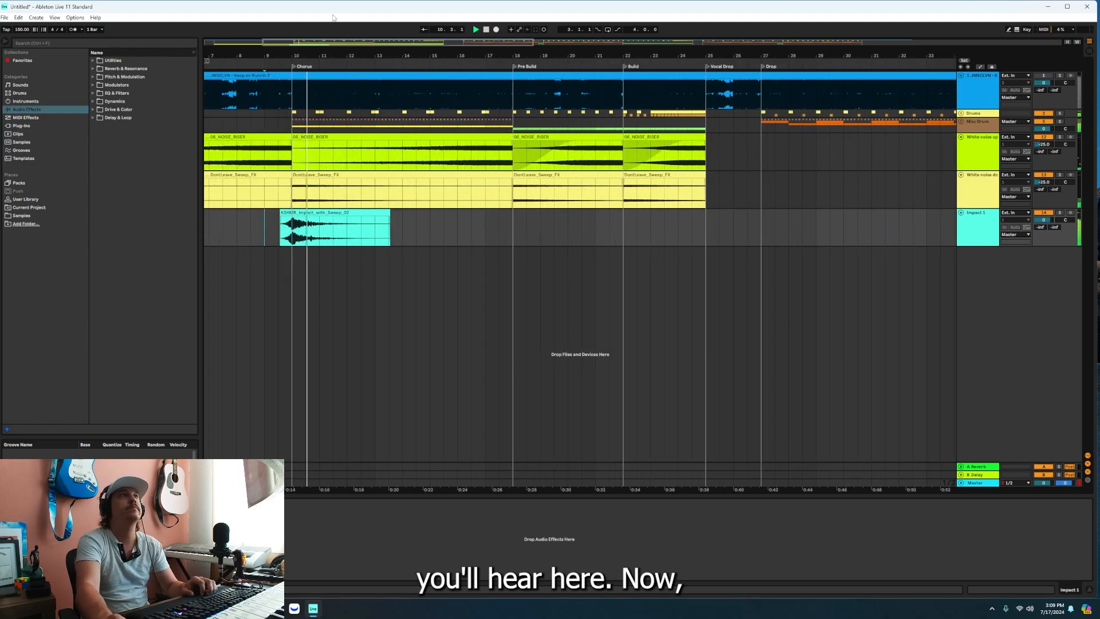
left_click(499, 237)
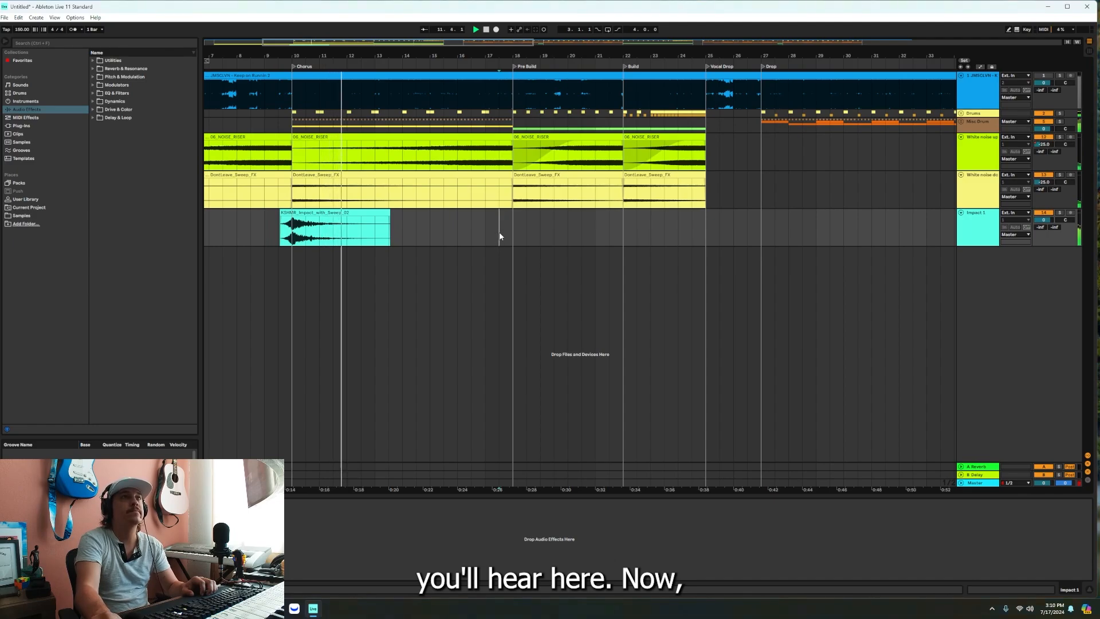
Copy the KSHMR impact clip on Impact 1 to the Pre Build, 2nd build and Outro transitions, aligned as at Chorus.
left_click_drag(499, 236, 286, 223)
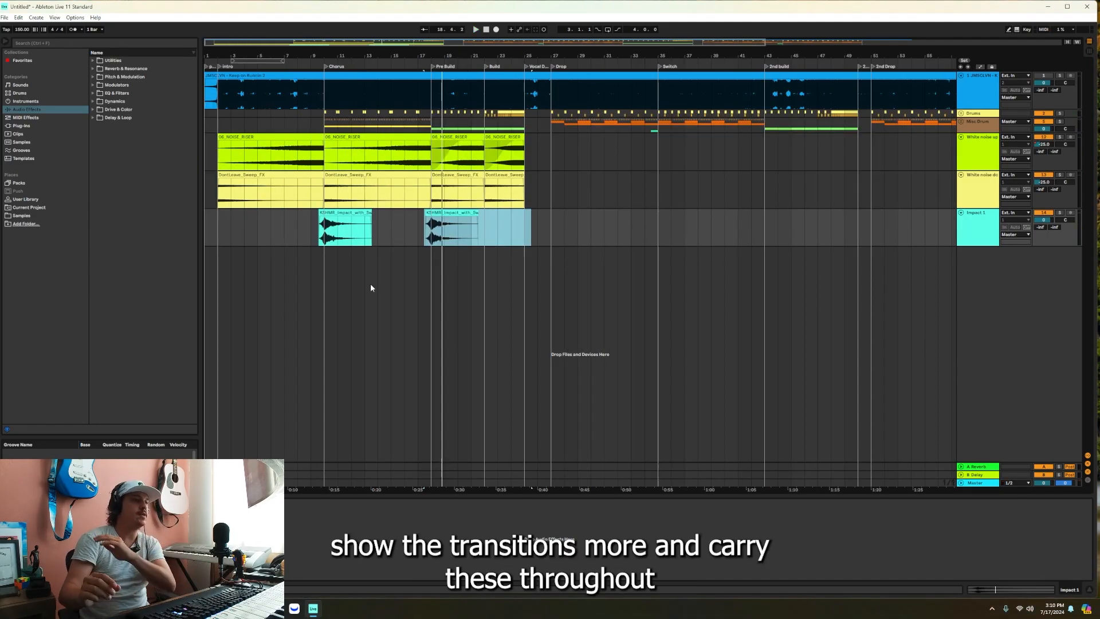
left_click(341, 213)
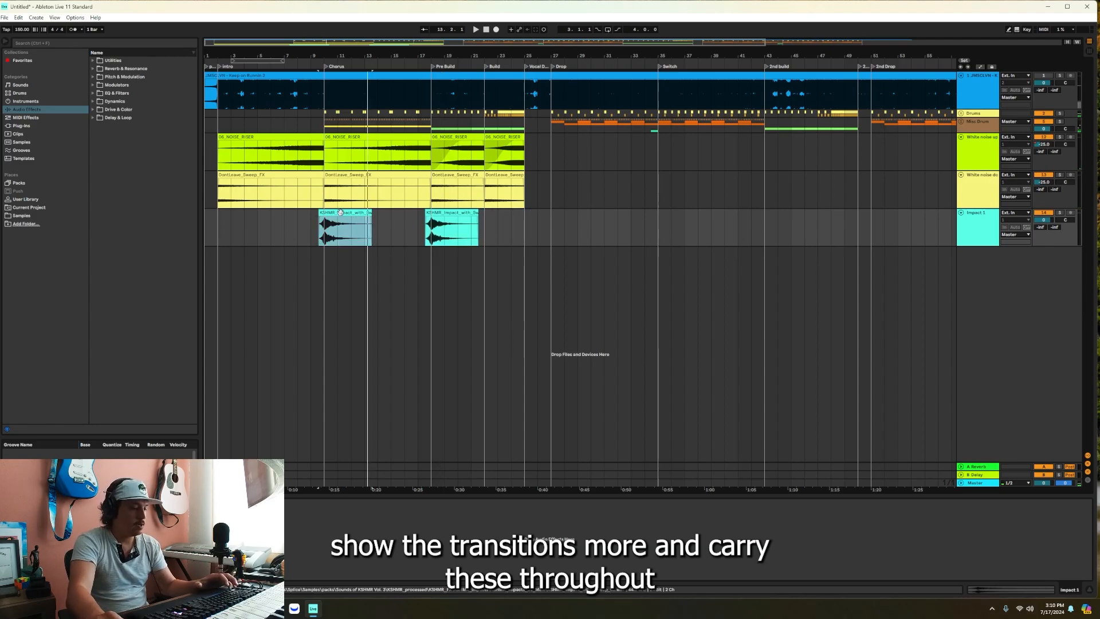
left_click(751, 233)
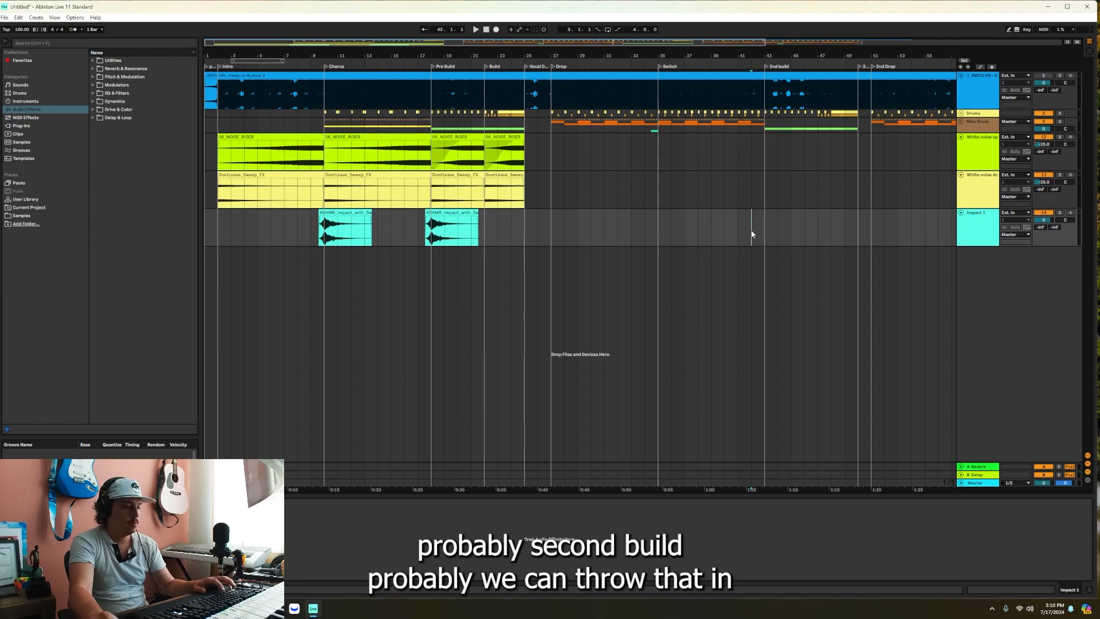
key("ctrl+v")
left_click(831, 226)
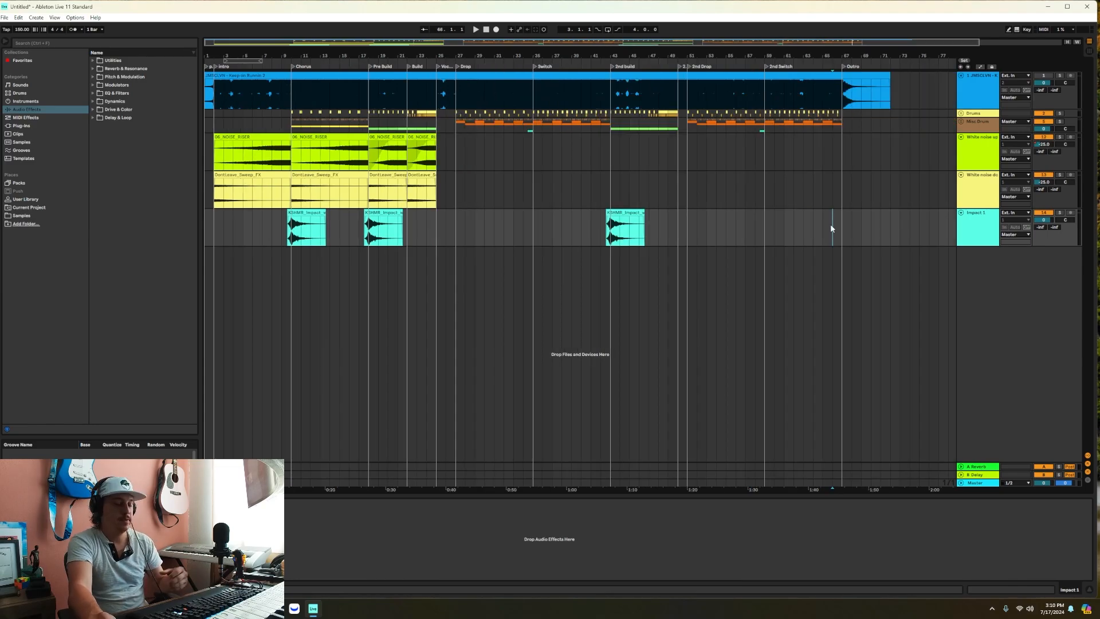
key("ctrl+v")
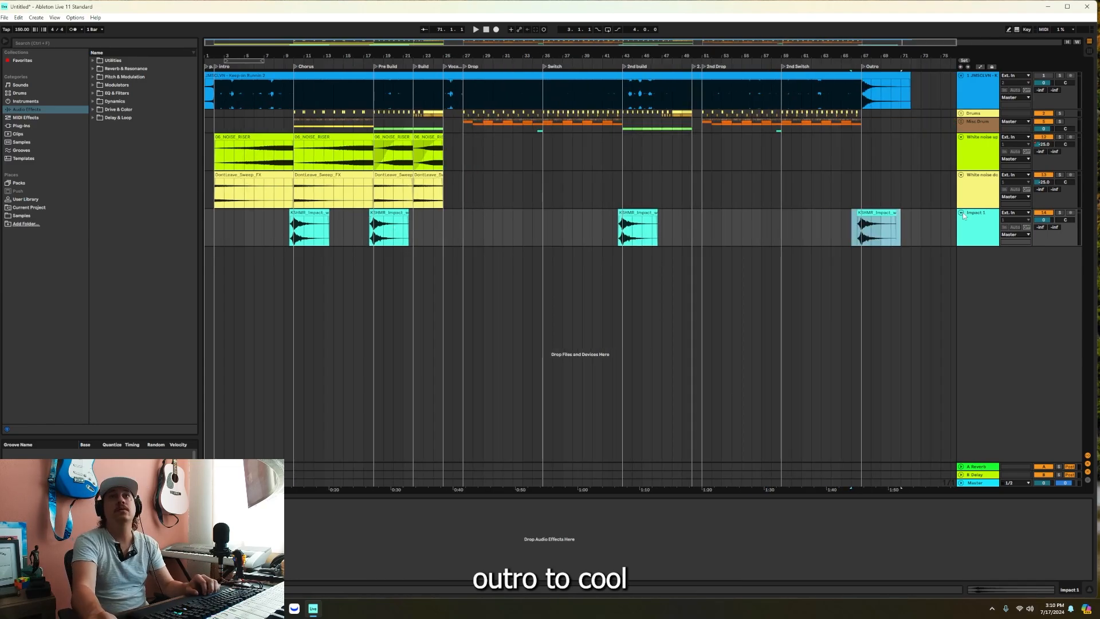
Collapse the Impact 1 track, insert an audio track below it and name it crowd.
left_click(961, 212)
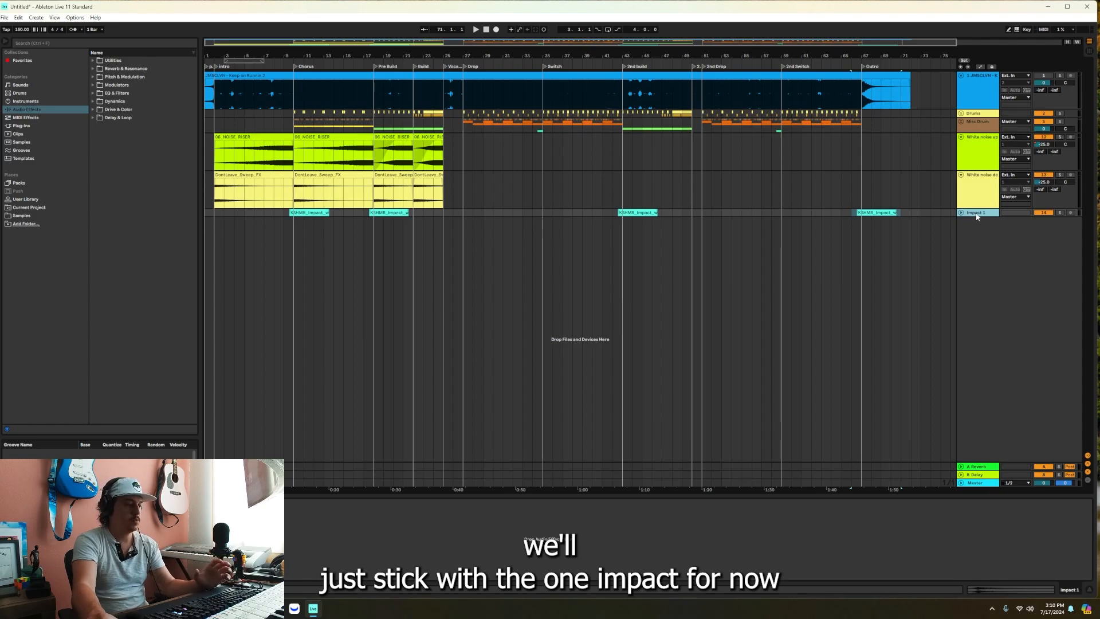
key("ctrl+t")
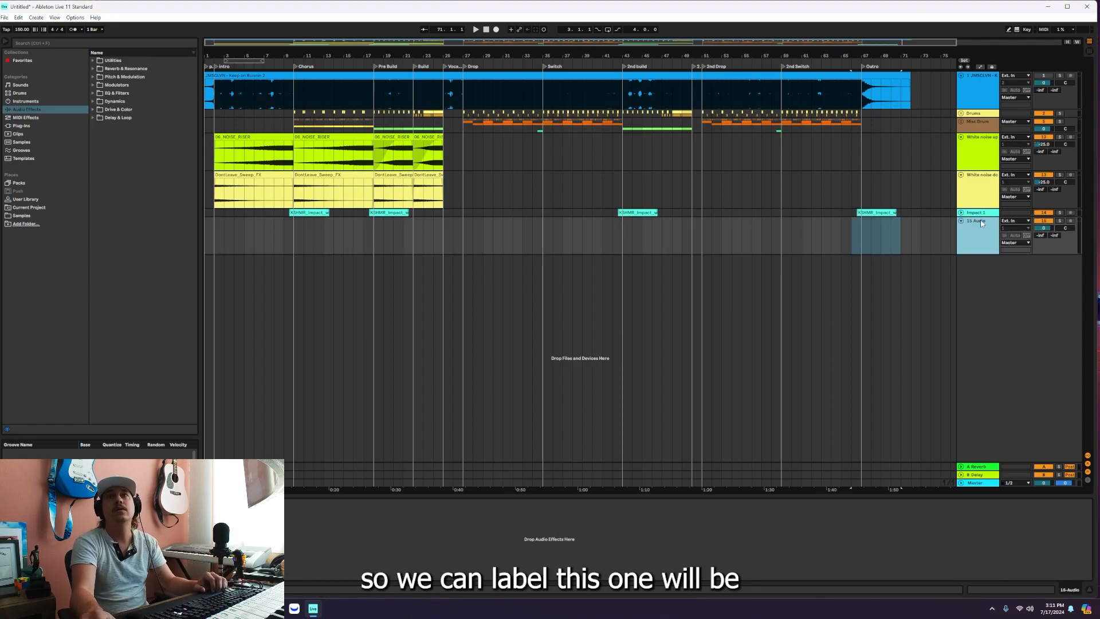
right_click(977, 222)
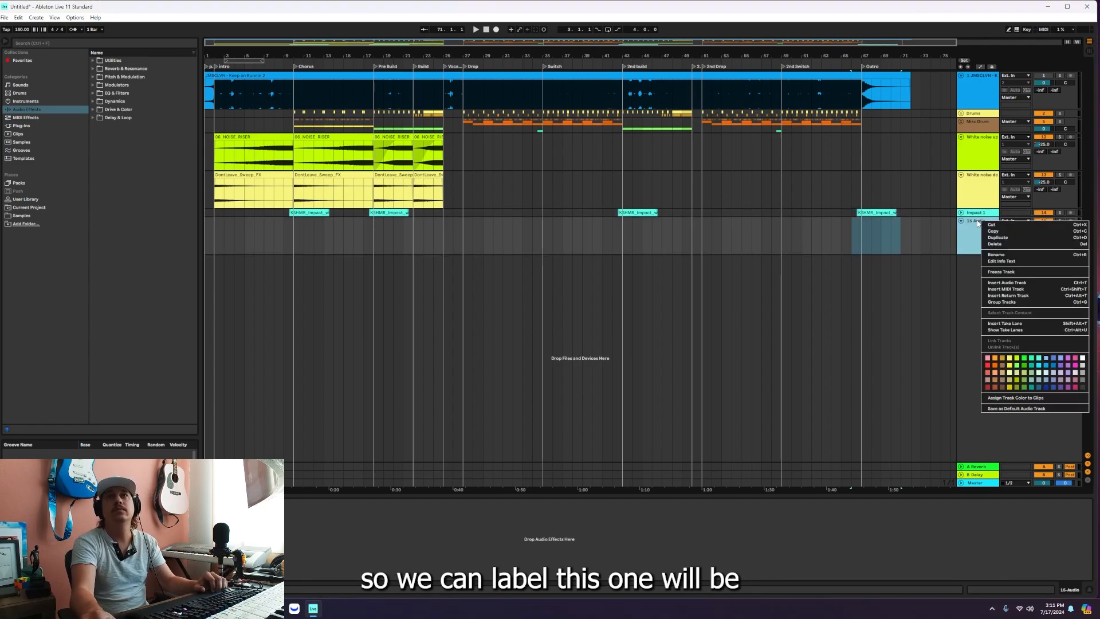
left_click(990, 255)
type("crow")
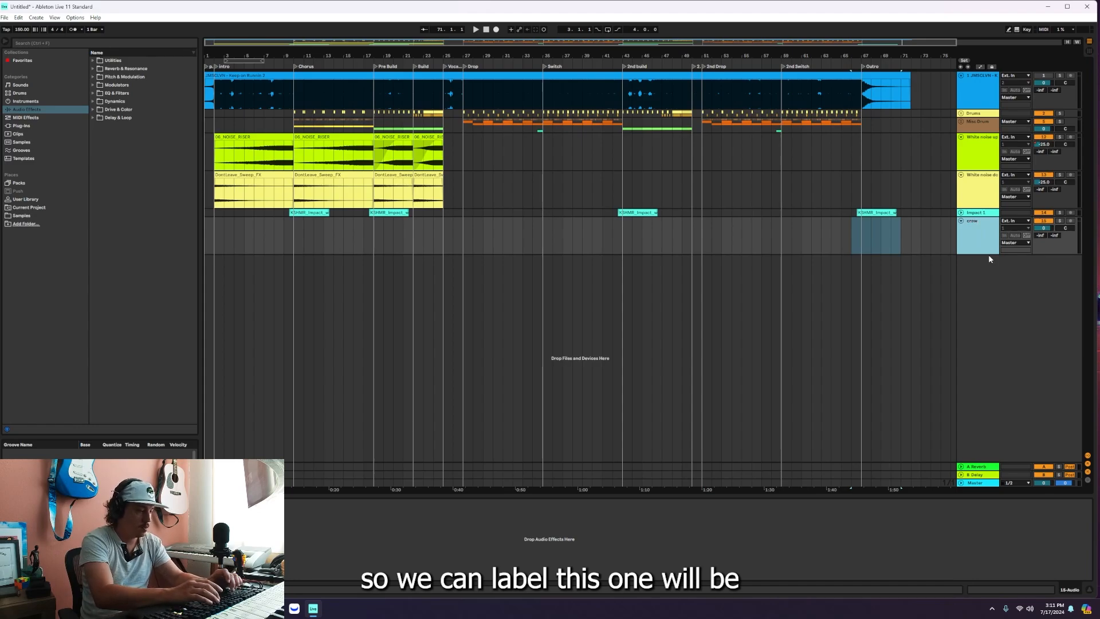
type("d")
key("Return")
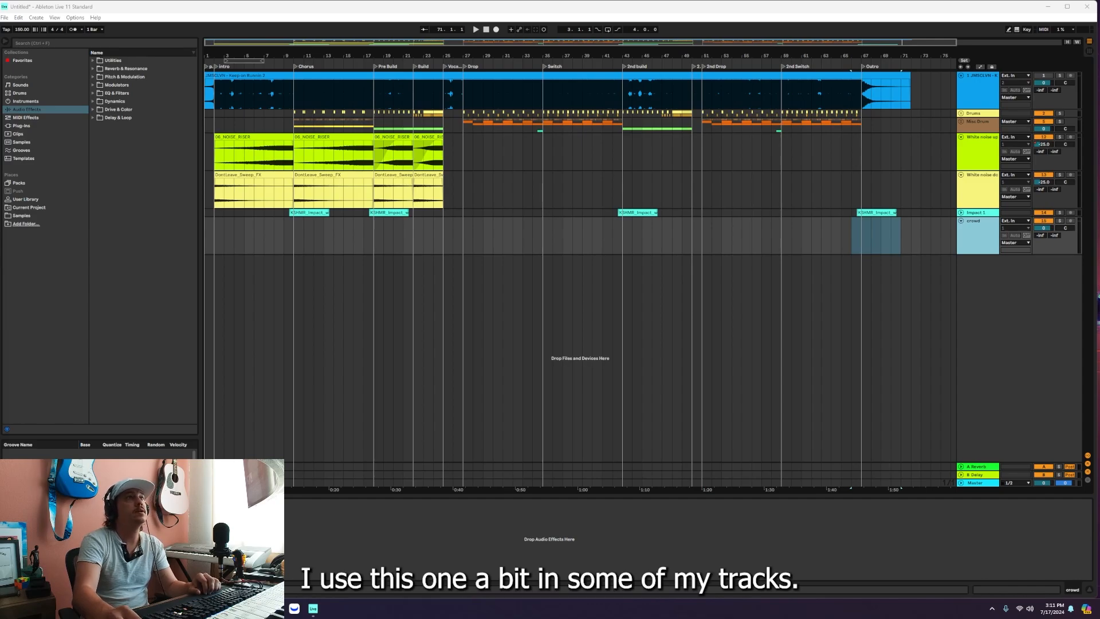
Place the StadiumCrowd sample on crowd and cut it down to one section over the Chorus and a four-bar section from 2nd build.
left_click_drag(203, 280, 218, 246)
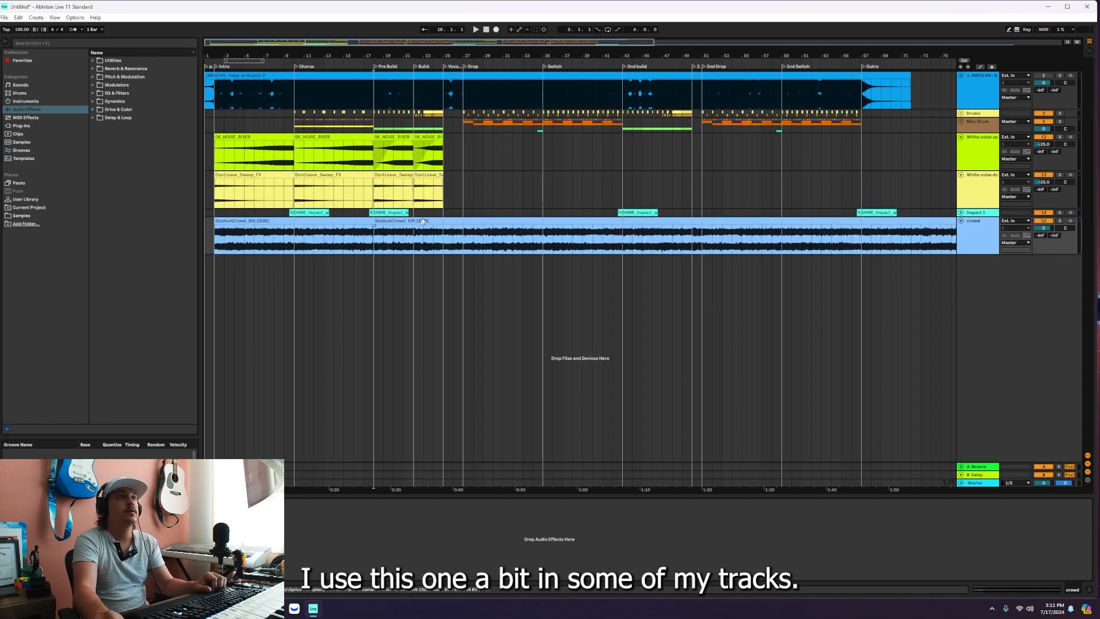
left_click(449, 221)
key("Delete")
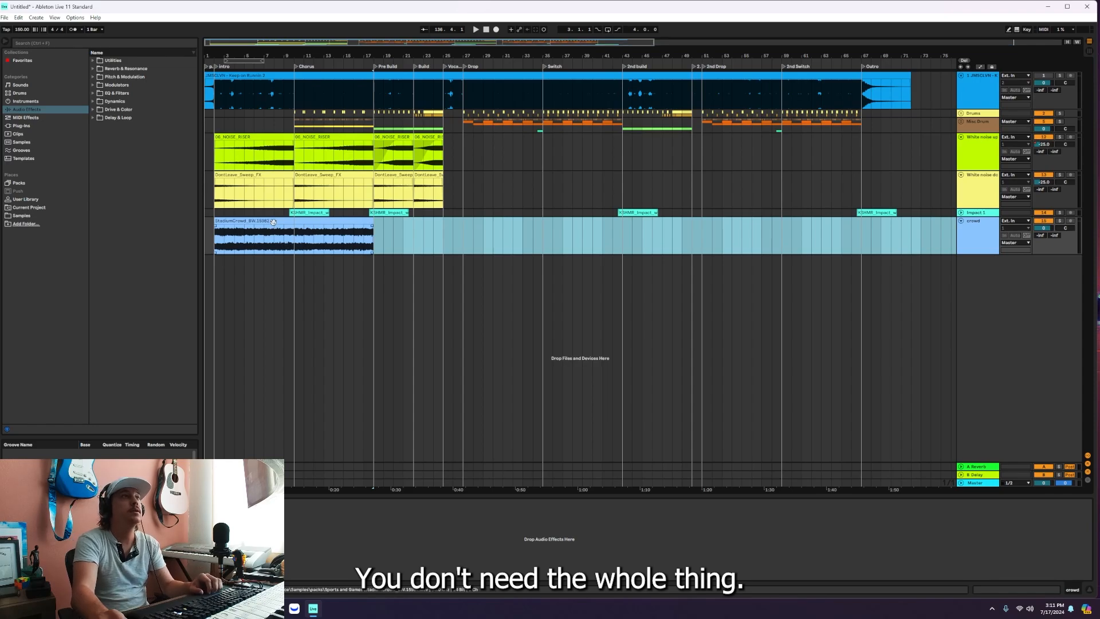
left_click(296, 246)
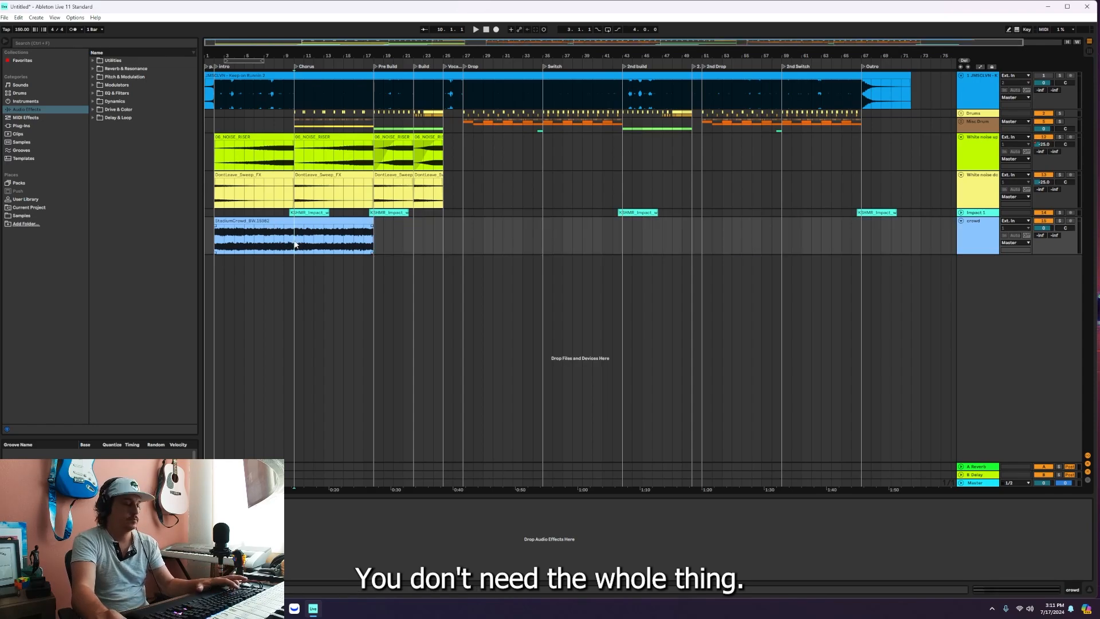
key("ctrl+e")
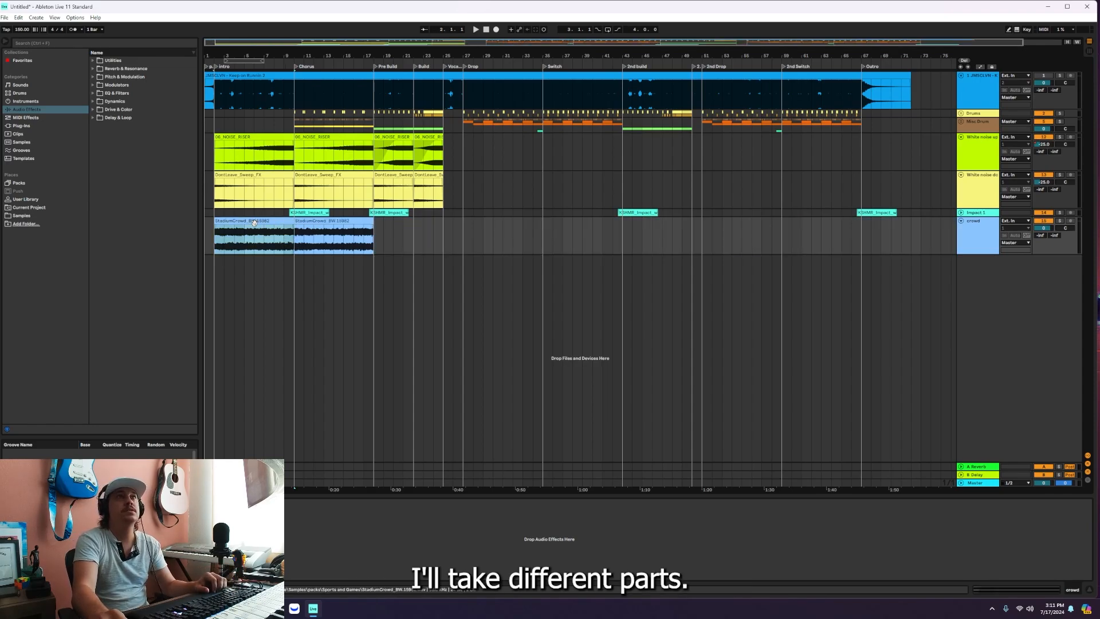
left_click_drag(295, 235, 663, 220)
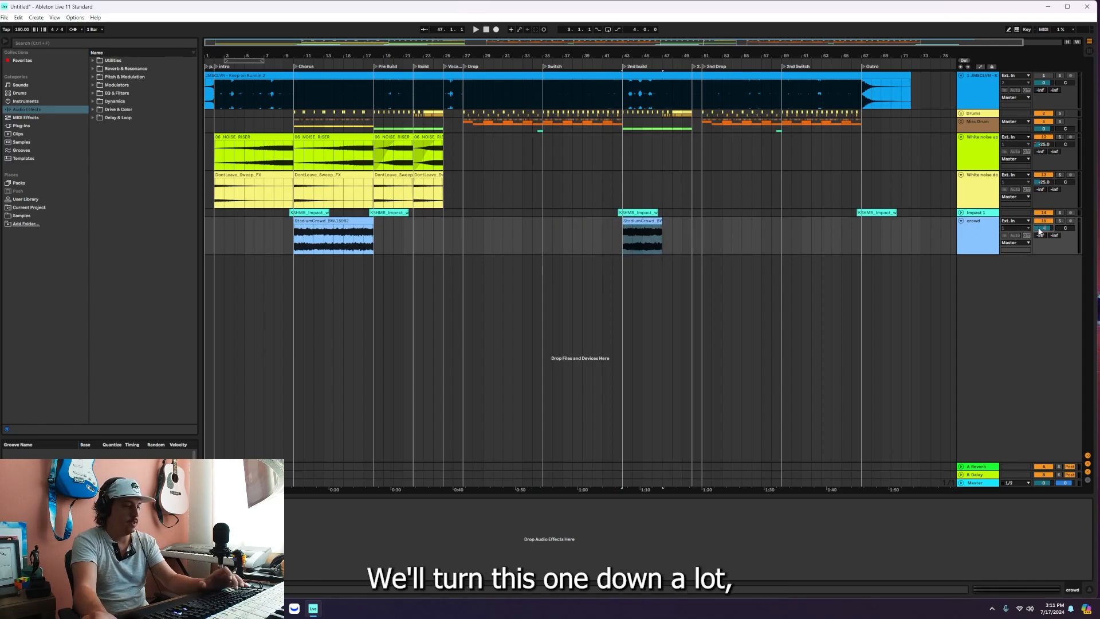
Lower the crowd track's volume to -30 dB, judging its level in playback from the Chorus marker.
key("Return")
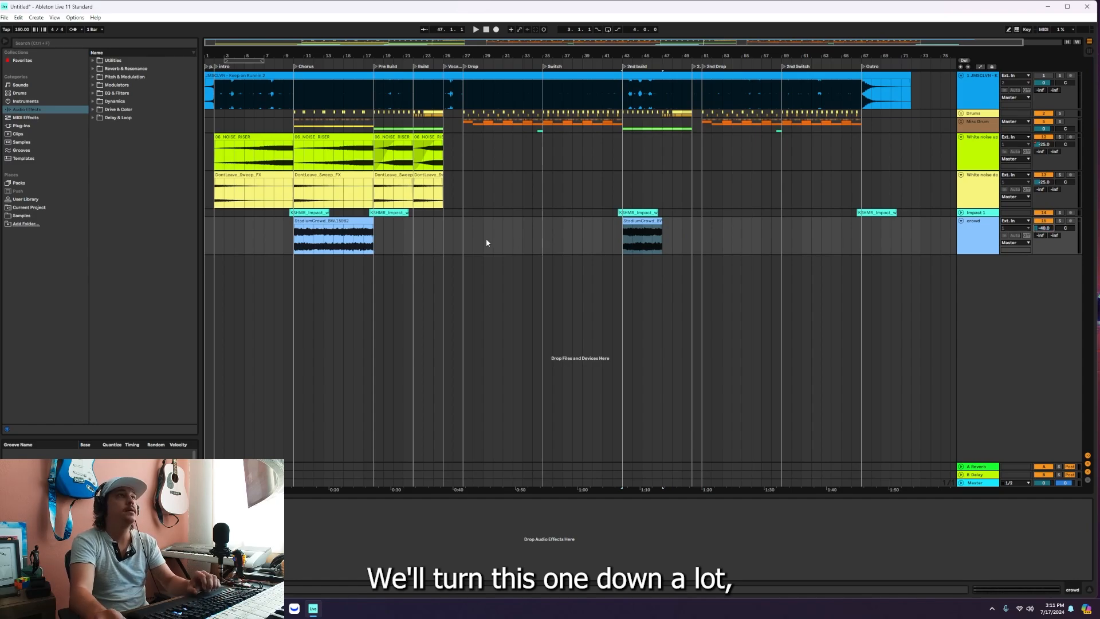
left_click(293, 246)
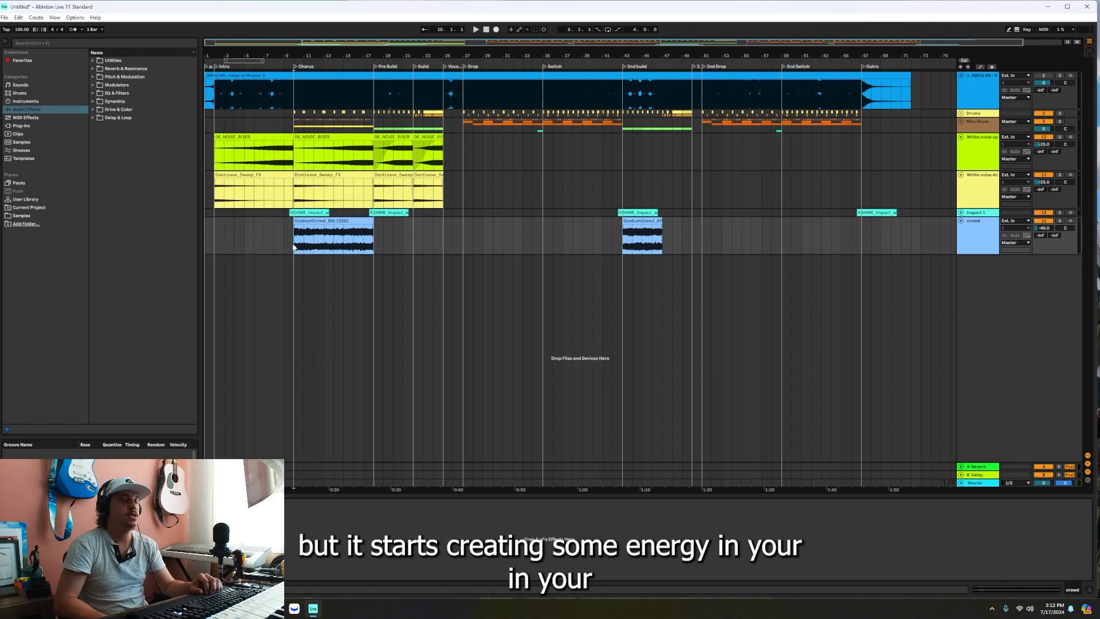
key("space")
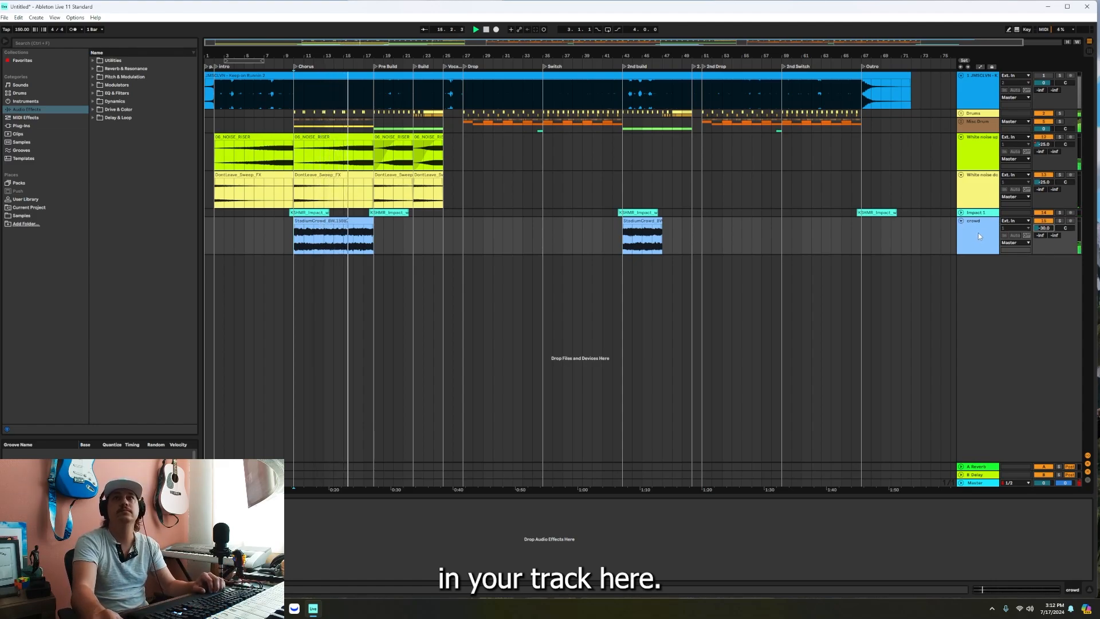
Collapse the crowd track, insert an audio track below it and name it riser.
left_click(962, 222)
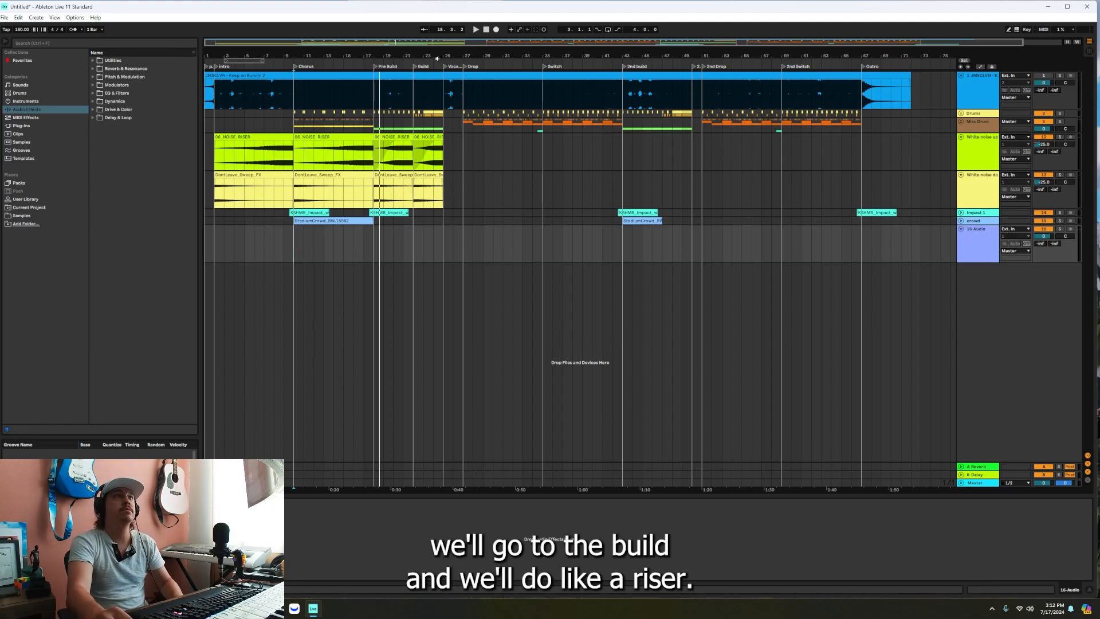
left_click_drag(438, 55, 393, 207)
right_click(979, 233)
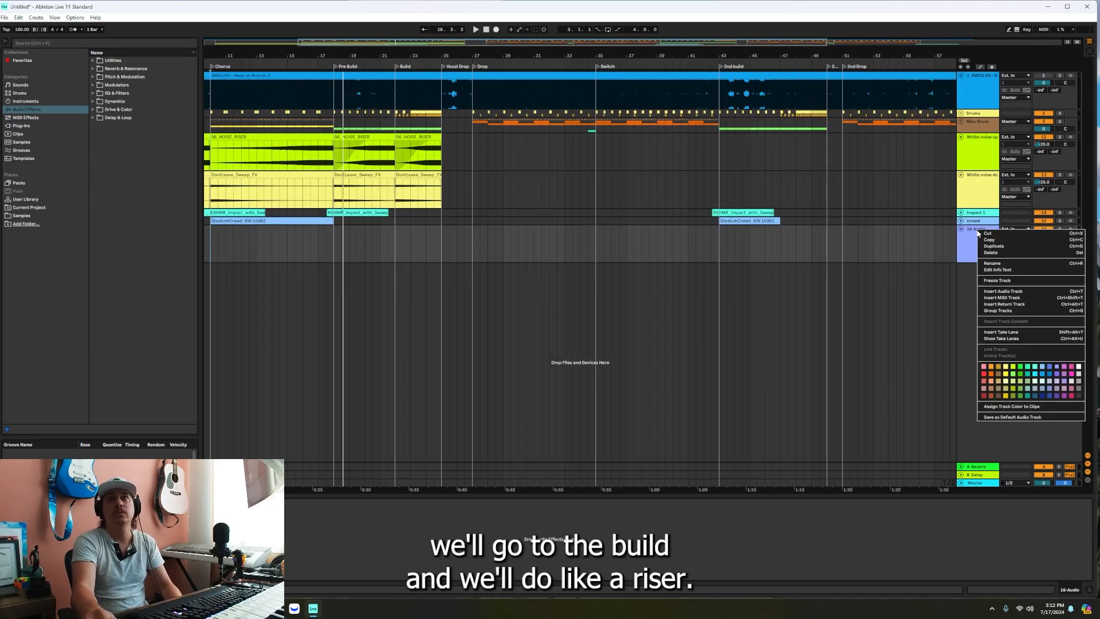
left_click(984, 263)
type("riser")
key("Return")
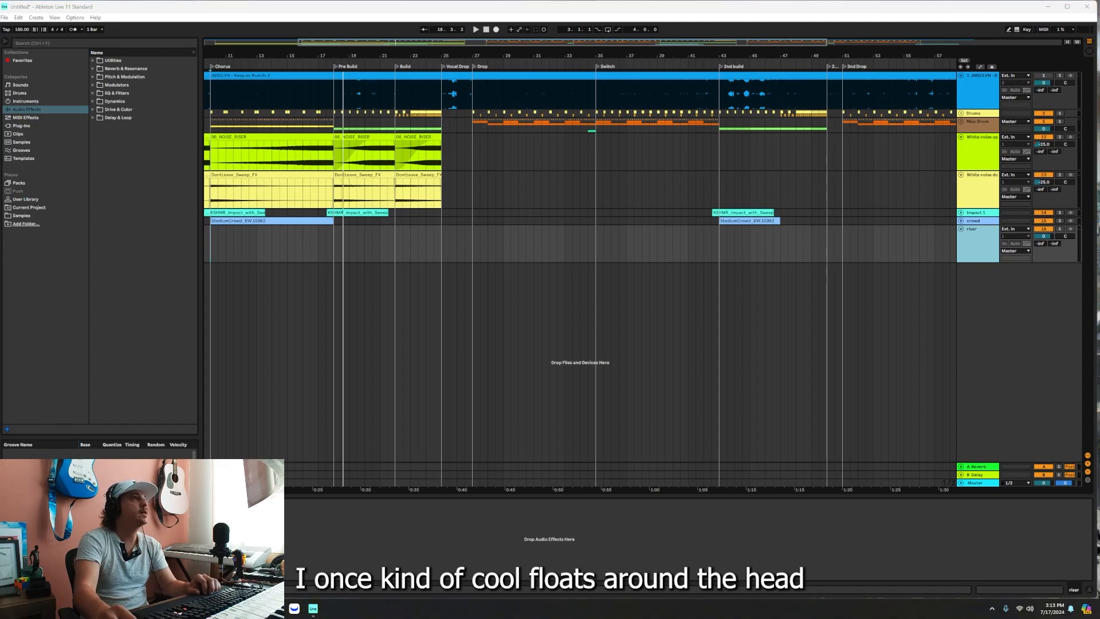
Place the EFFIN chopped riser sample on the riser track from the Pre Build marker and audition it soloed.
left_click_drag(186, 274, 336, 256)
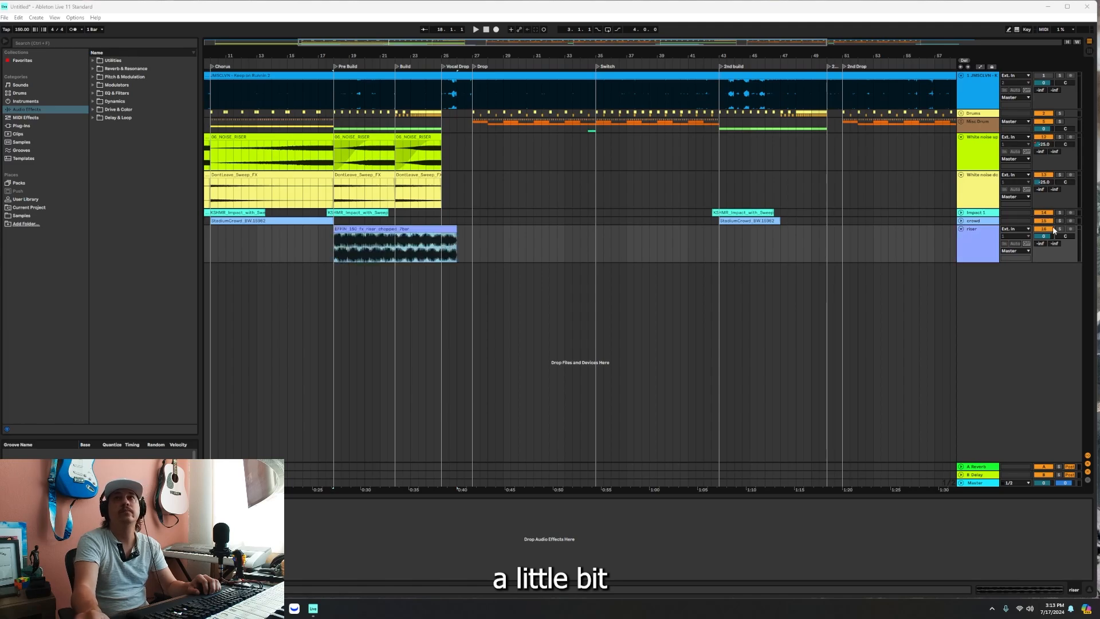
left_click(1060, 228)
key("space")
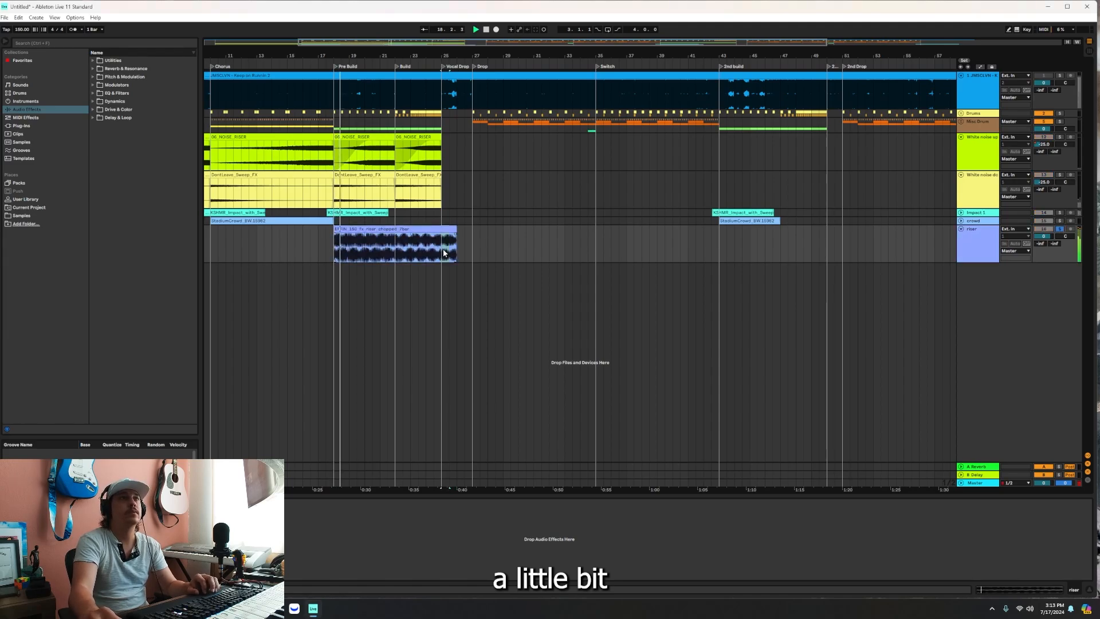
Listen to the riser's tail from the Vocal Drop marker and trim the clip to end at that marker.
left_click(443, 253)
key("space")
key("space")
key("space")
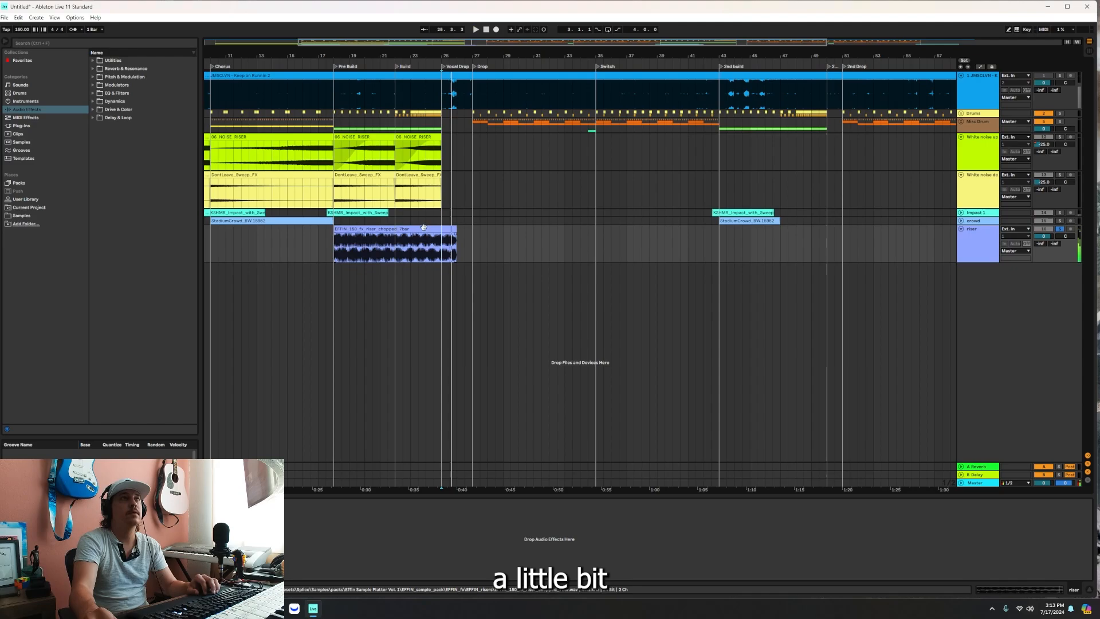
mouse_move(341, 234)
left_mouse_down()
mouse_move(325, 235)
mouse_move(336, 229)
left_mouse_up()
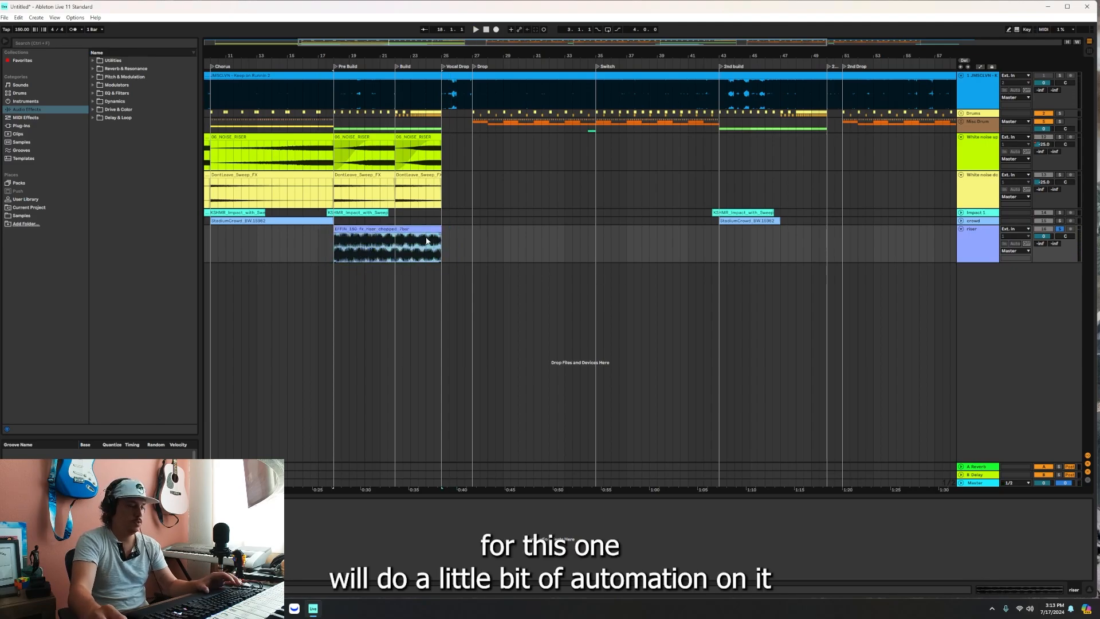
Automate the riser's track volume to climb from about -13 dB at Pre Build to 0 dB at Vocal Drop, checking it unsoloed in playback.
key("a")
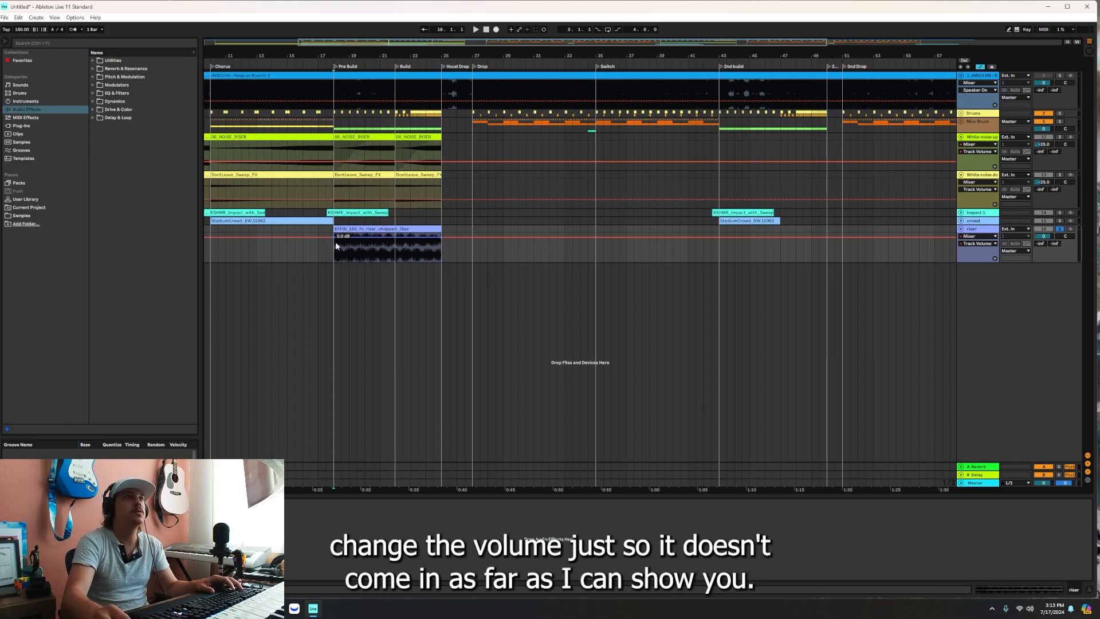
left_click_drag(337, 239, 337, 251)
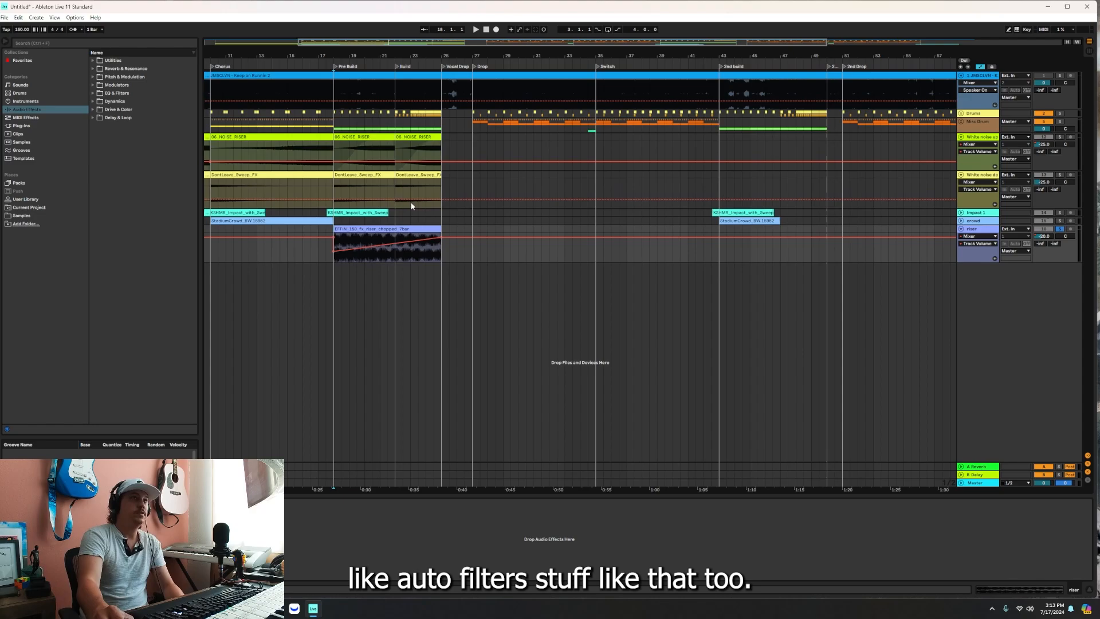
left_click(1061, 229)
left_click(336, 259)
key("space")
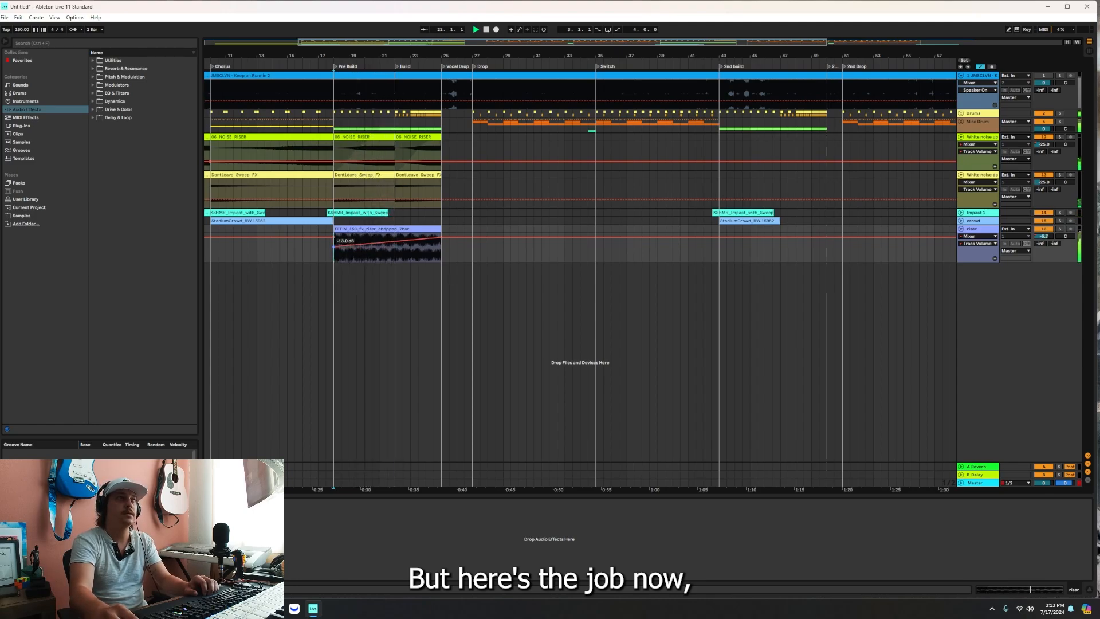
left_click_drag(336, 255, 333, 248)
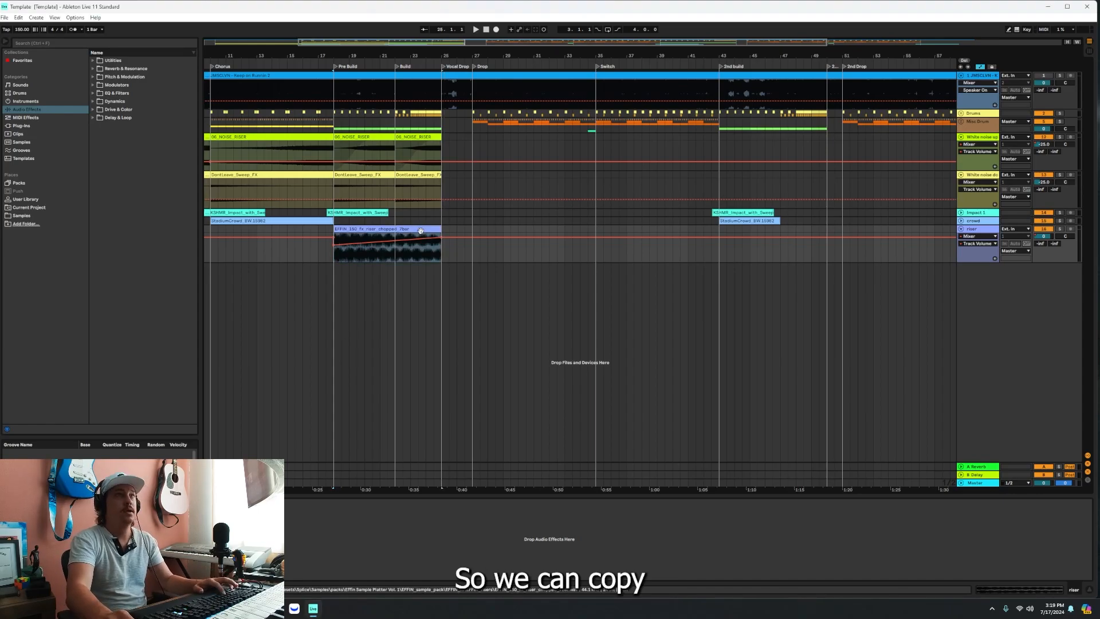
Copy the riser clip with its volume automation to the 2nd build marker and return to the clip view.
key("a")
left_click(720, 259)
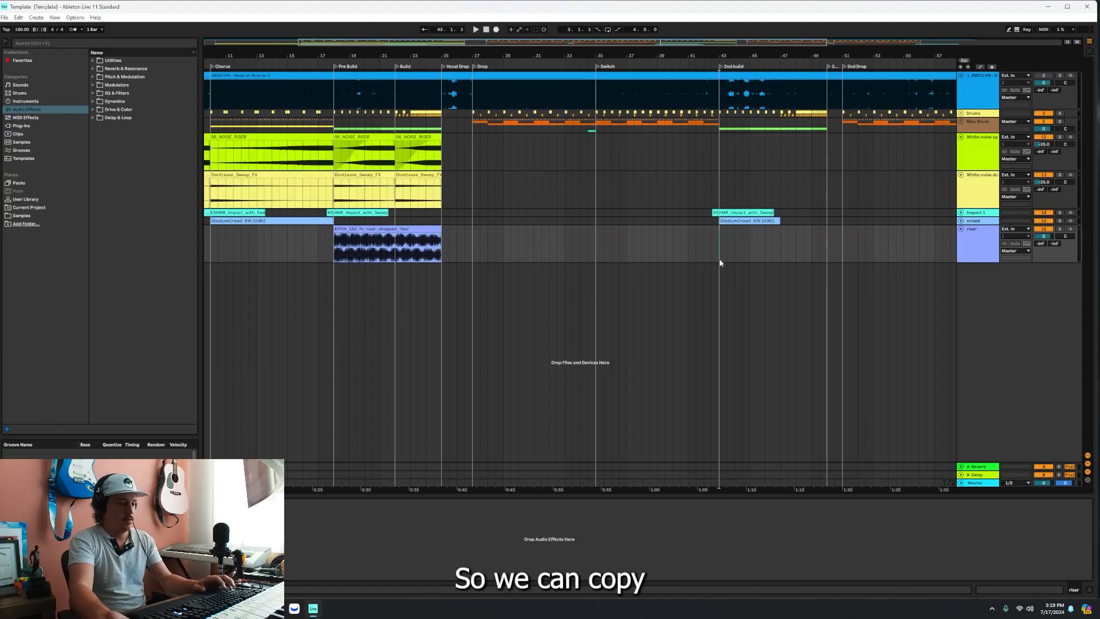
key("ctrl+v")
left_click_drag(765, 58, 765, 32)
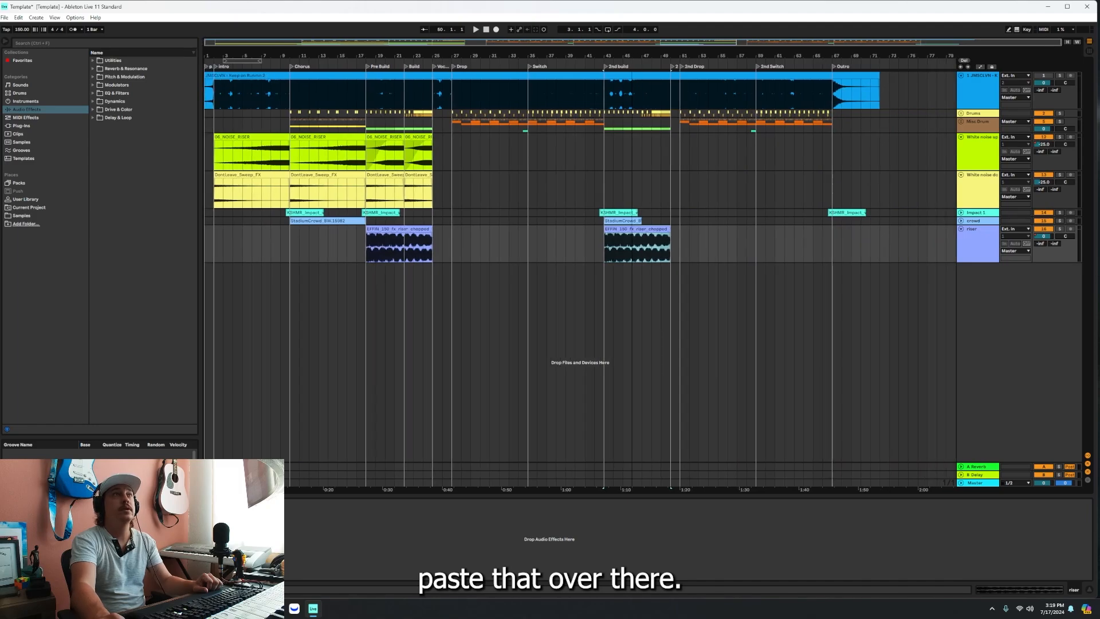
Collapse the riser and both white noise tracks, and group all five effect tracks from White noise up to riser.
left_click(961, 229)
left_click(961, 175)
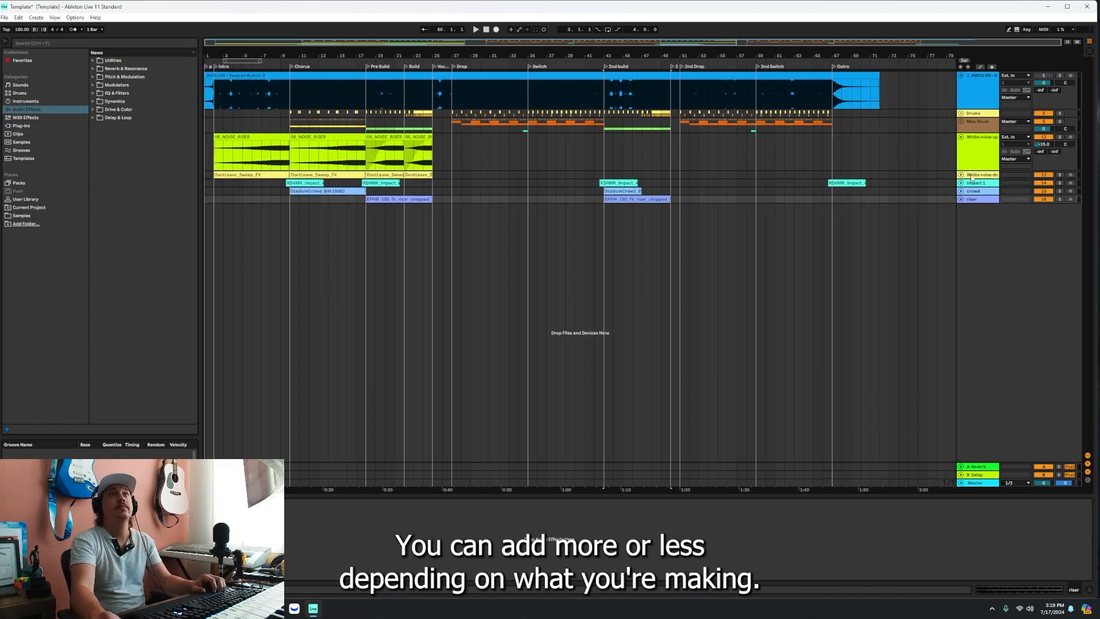
left_click(975, 152)
left_click(961, 137)
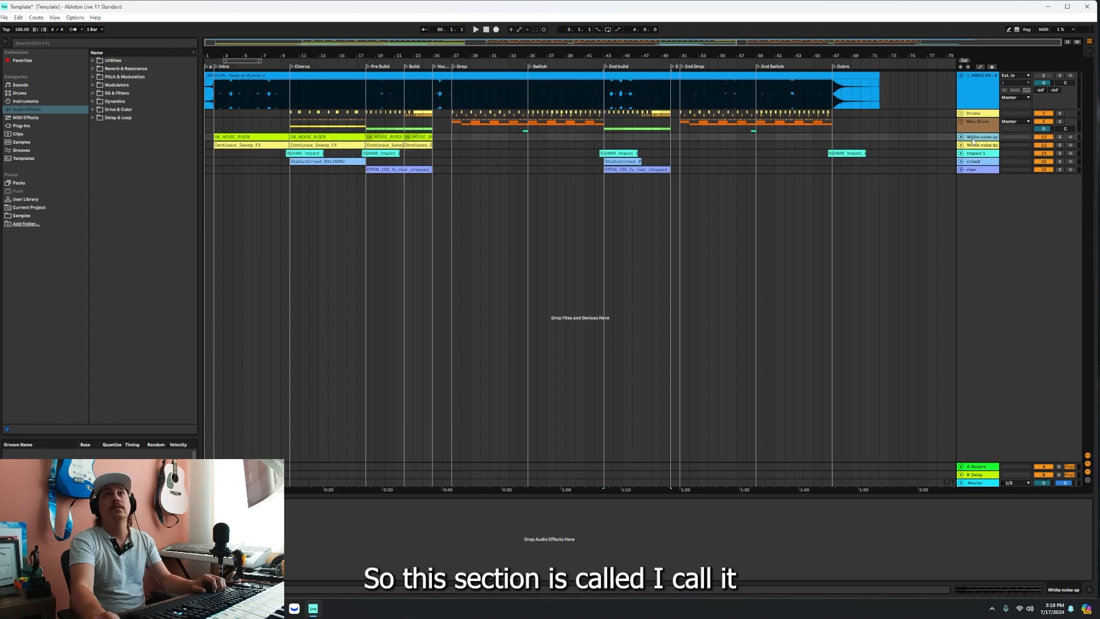
left_click(972, 171)
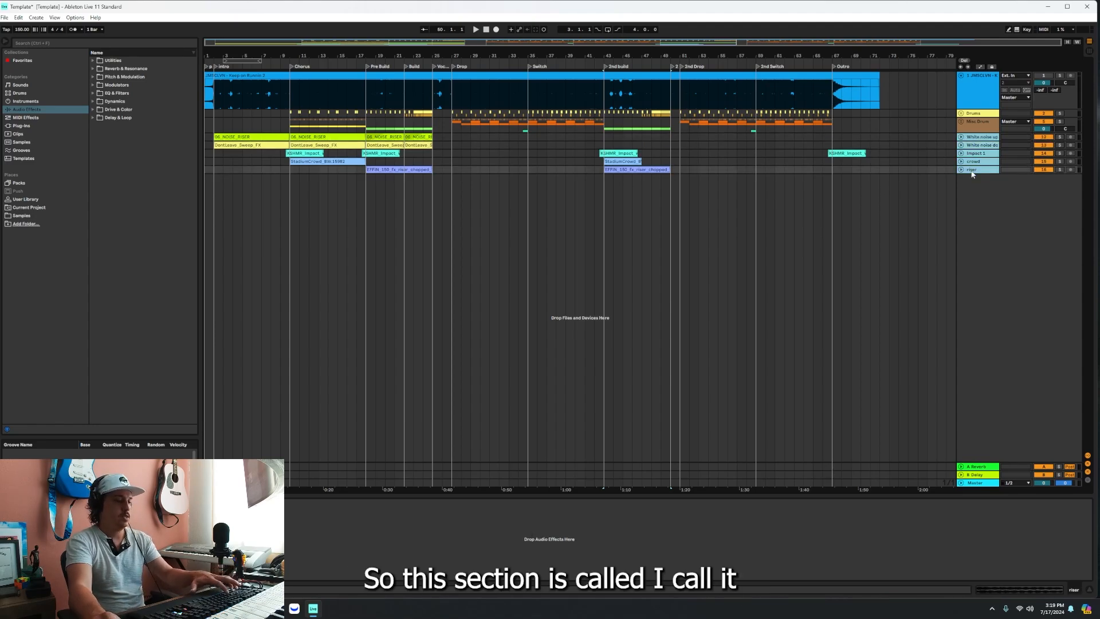
key("ctrl+g")
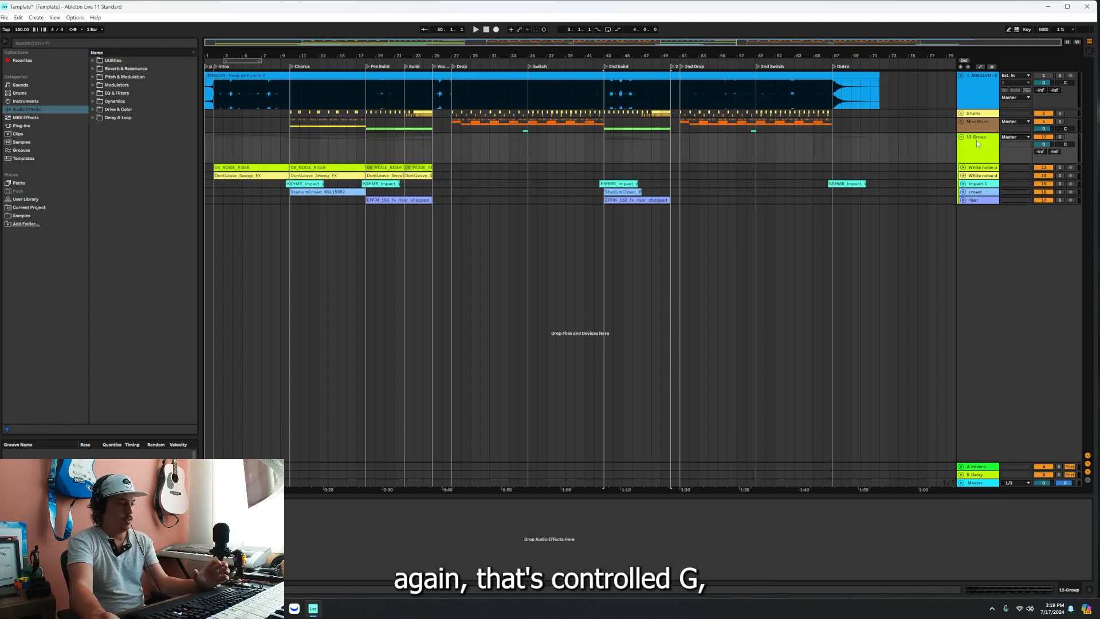
Rename the group holding the noise, impact, crowd and riser tracks to FX and fold it.
right_click(978, 143)
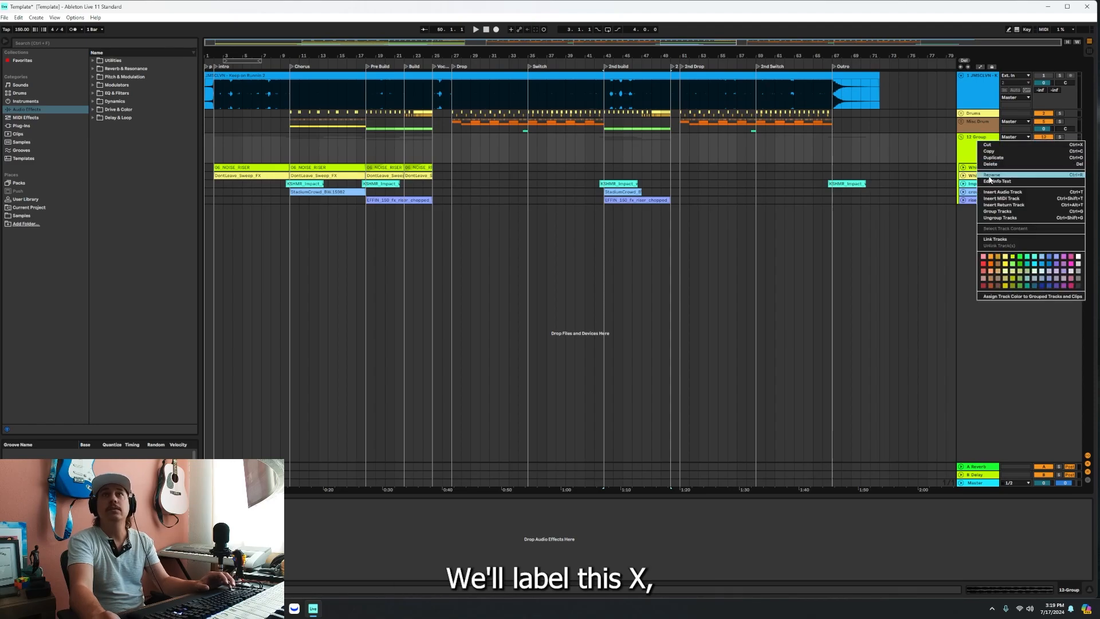
left_click(989, 179)
type("FX")
key("Return")
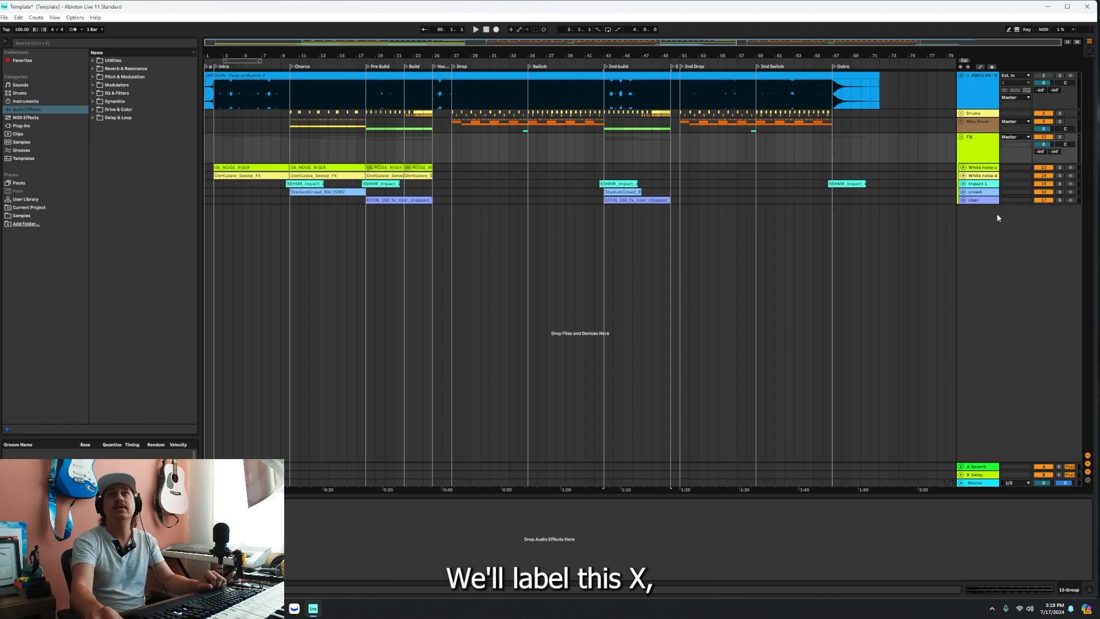
left_click(961, 137)
Rename the reference song's track to Reference.
right_click(979, 76)
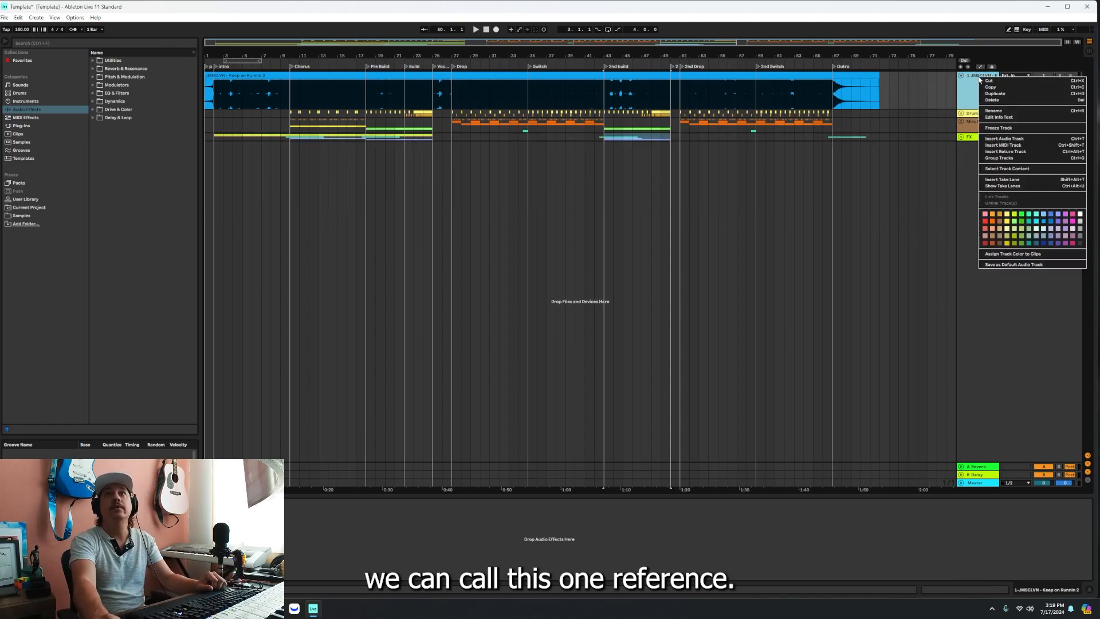
left_click(991, 109)
type("Reference")
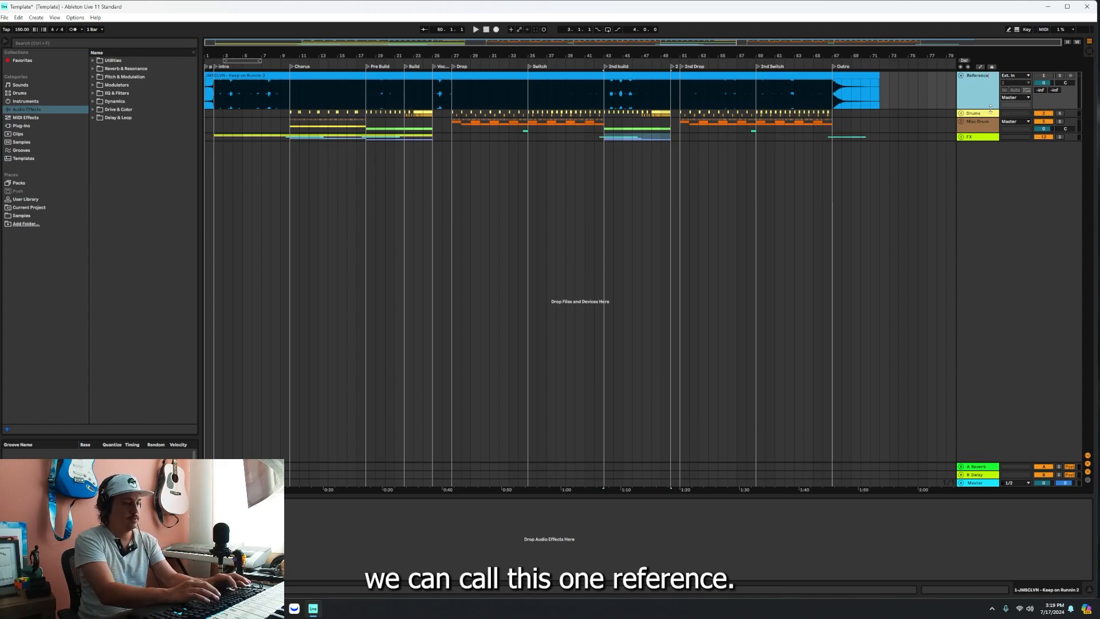
key("Return")
Unfold the Drums, Misc Drum and FX groups plus the hat and crash tracks to review the layout, and refold Misc Drum and FX.
left_click(962, 113)
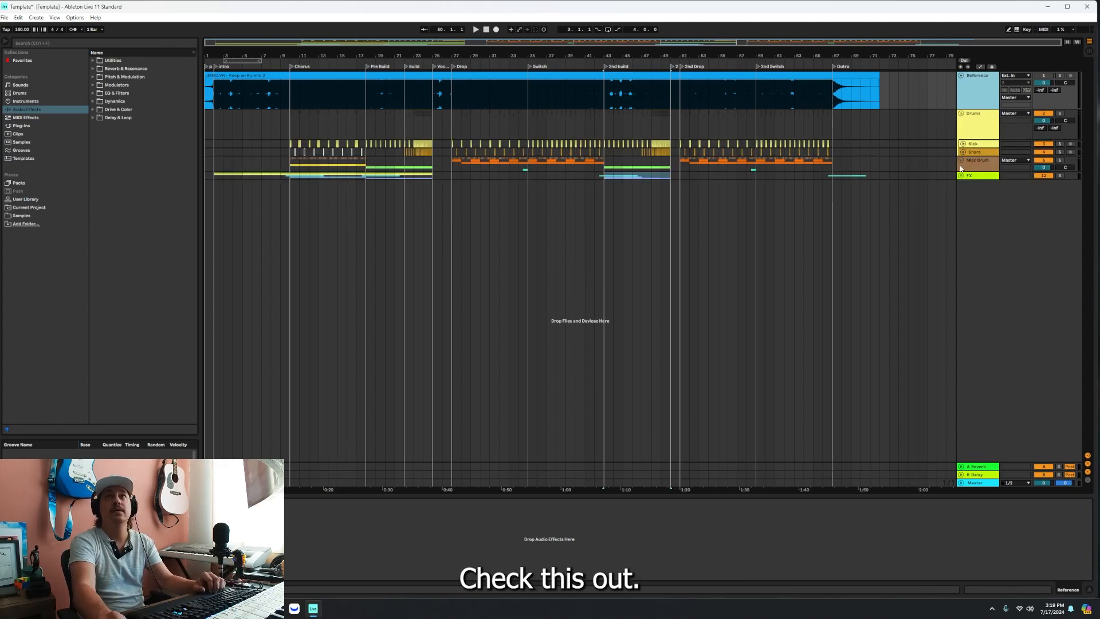
left_click(961, 161)
left_click(962, 247)
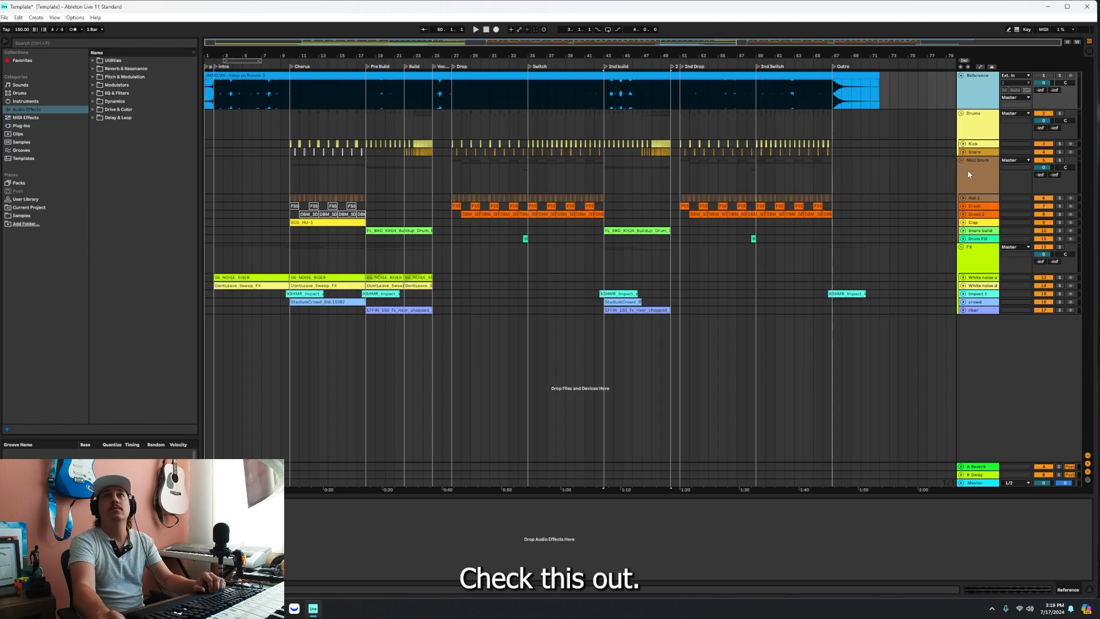
left_click(963, 199)
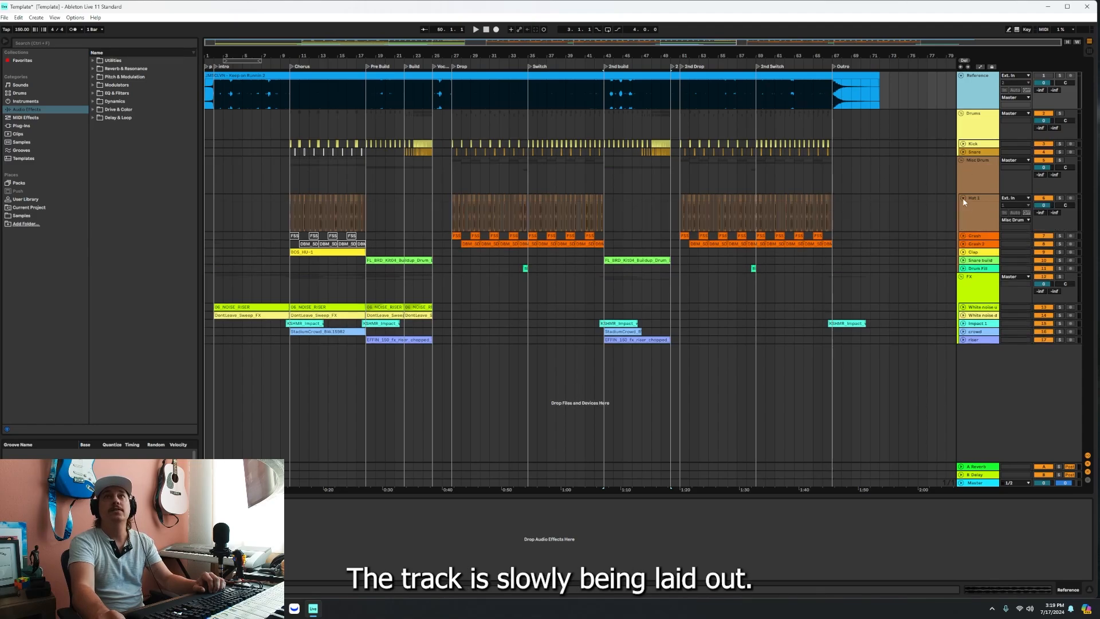
left_click(964, 236)
left_click(964, 274)
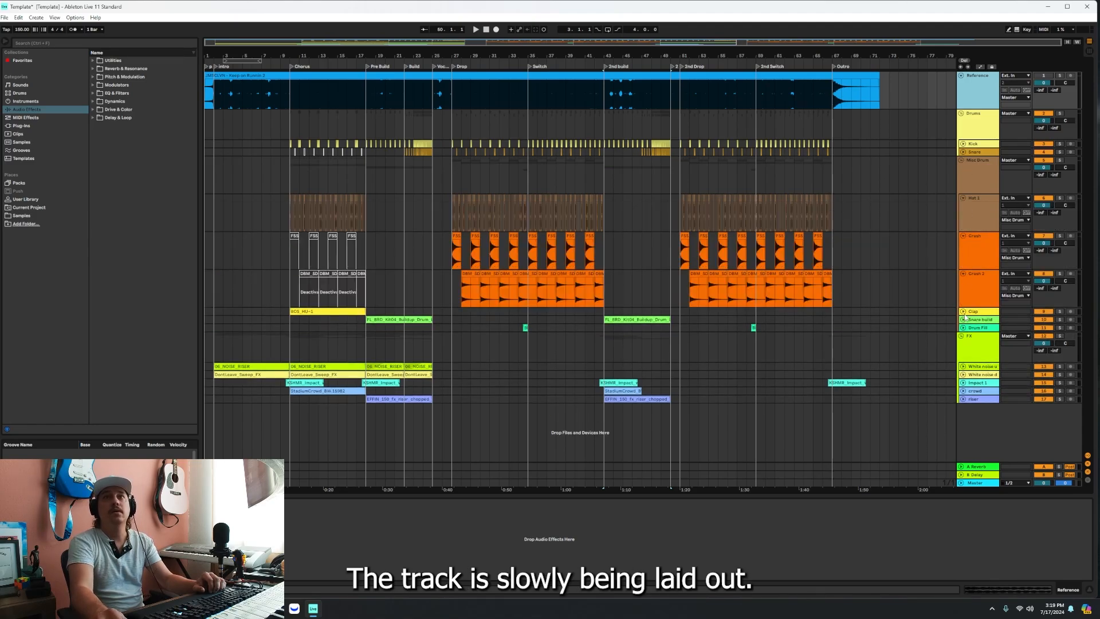
left_click(962, 161)
left_click(961, 175)
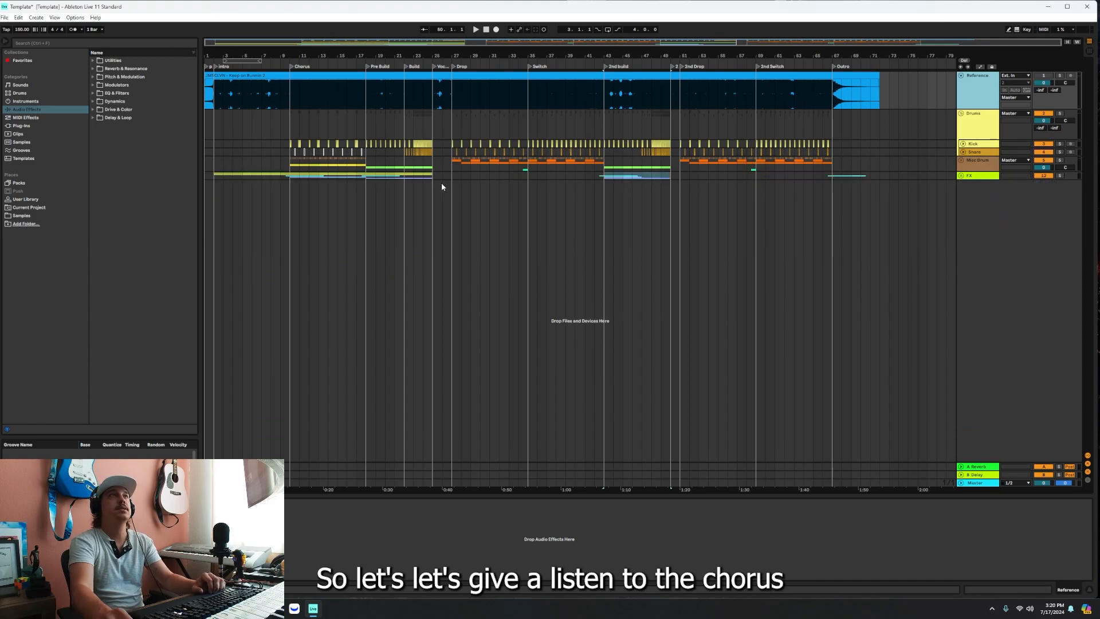
Solo the Reference track and listen to it from the Chorus marker.
left_click(292, 105)
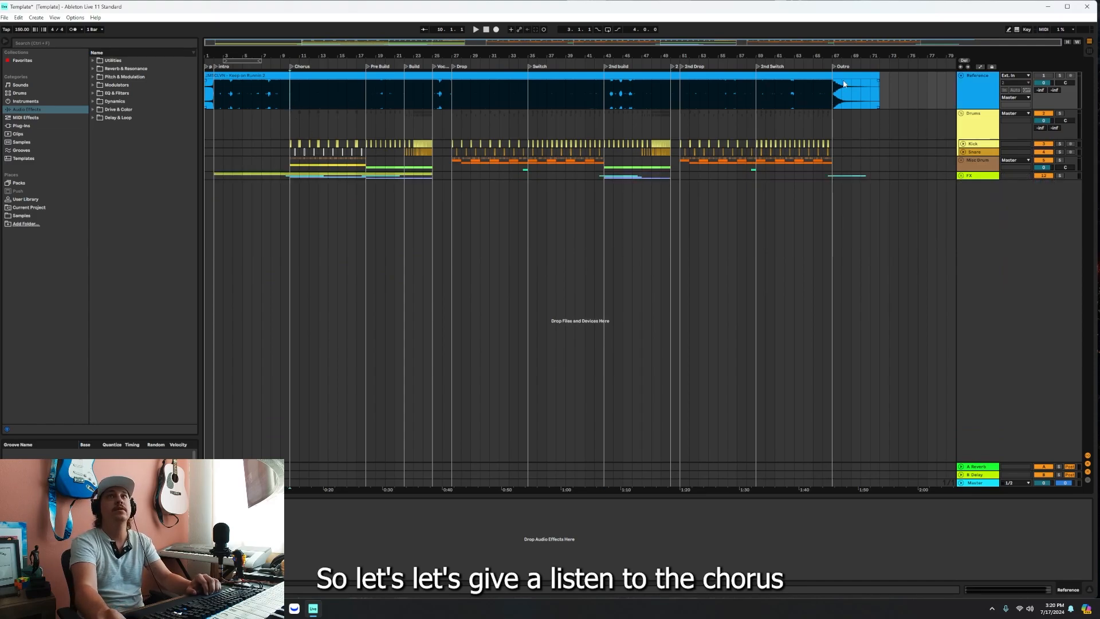
left_click(1060, 76)
key("space")
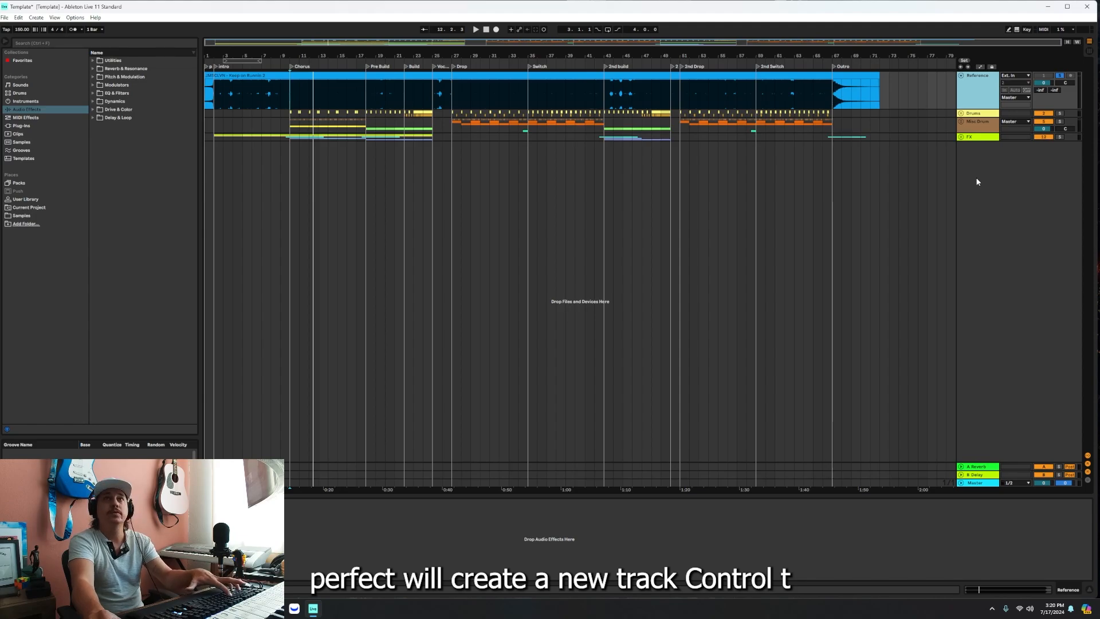
Add an audio track below Reference and name it Synth 1.
key("ctrl+t")
right_click(976, 117)
left_click(982, 153)
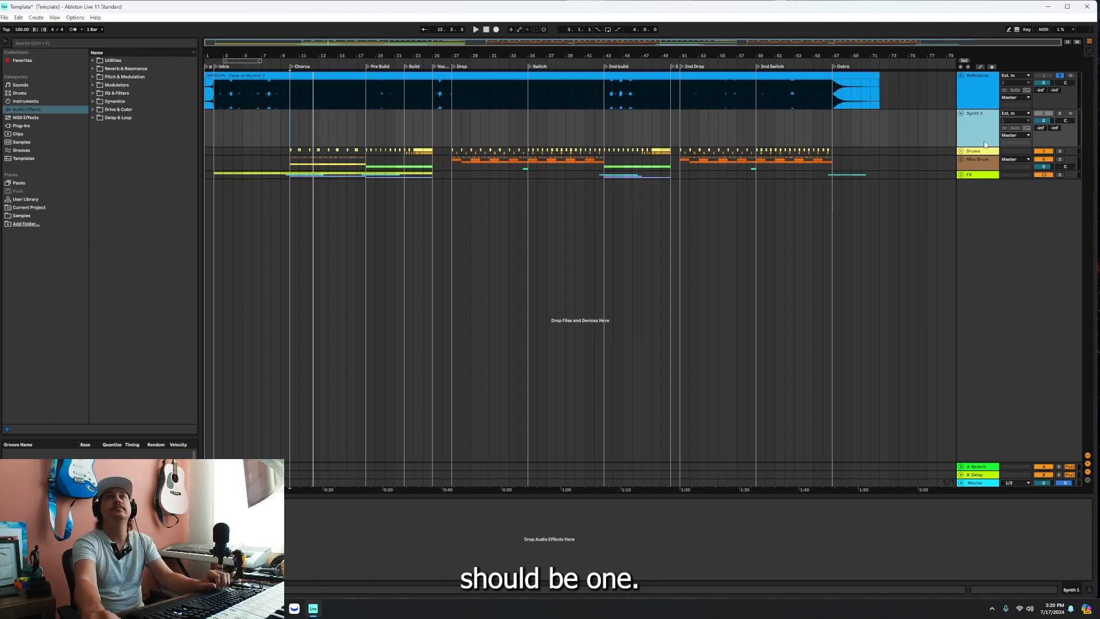
Place the synth filler loop on Synth 1 at the Chorus marker and duplicate it to fill up to the Vocal Drop marker.
scroll(206, 171, "up", 2)
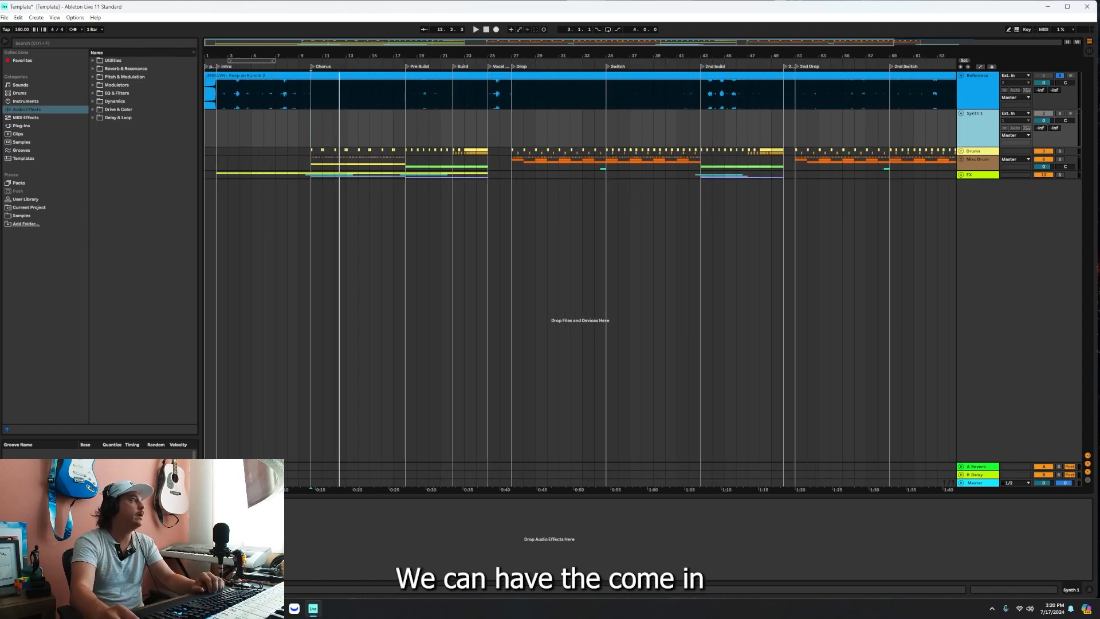
left_click_drag(0, 153, 314, 142)
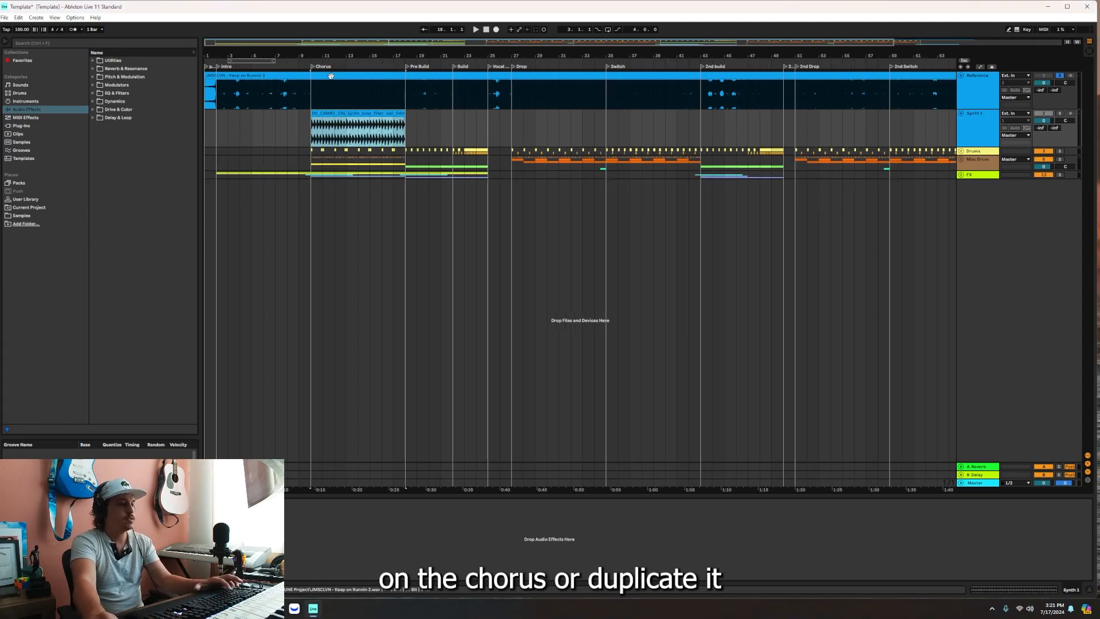
key("ctrl+d")
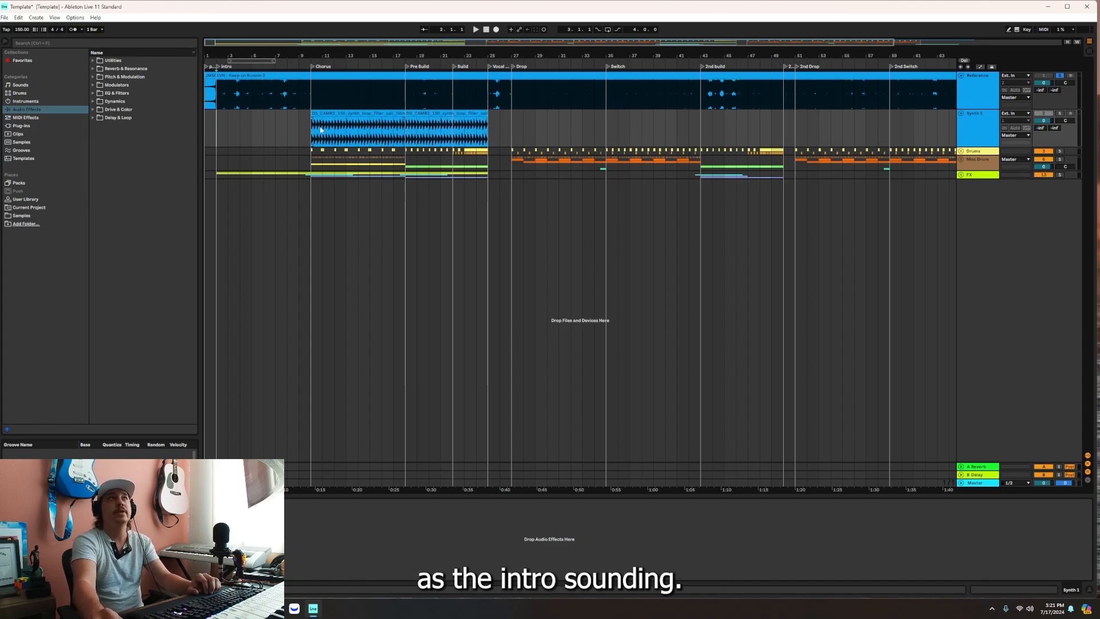
Listen to the reference's intro and copy the chorus synth loop on Synth 1 to the Intro marker.
key("space")
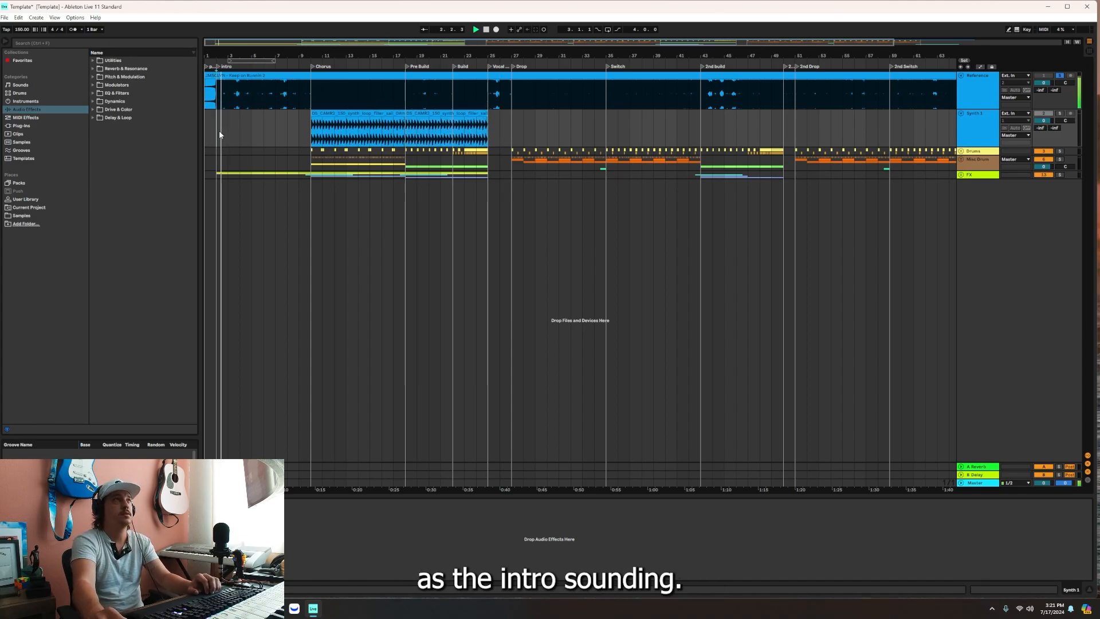
key("space")
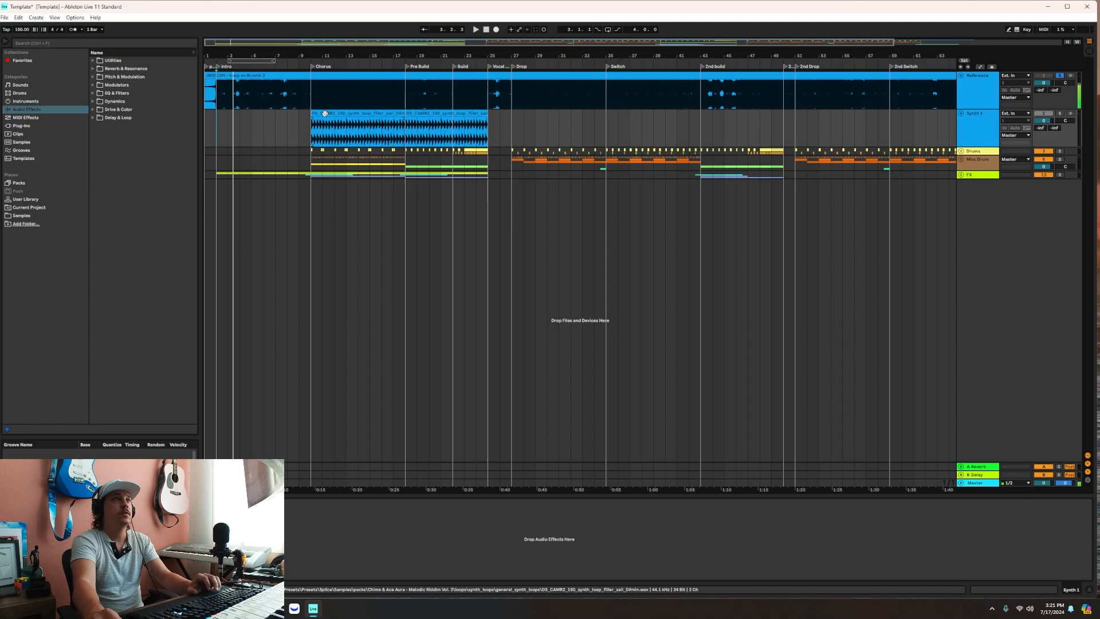
left_click(325, 113)
left_click(215, 141)
key("ctrl+v")
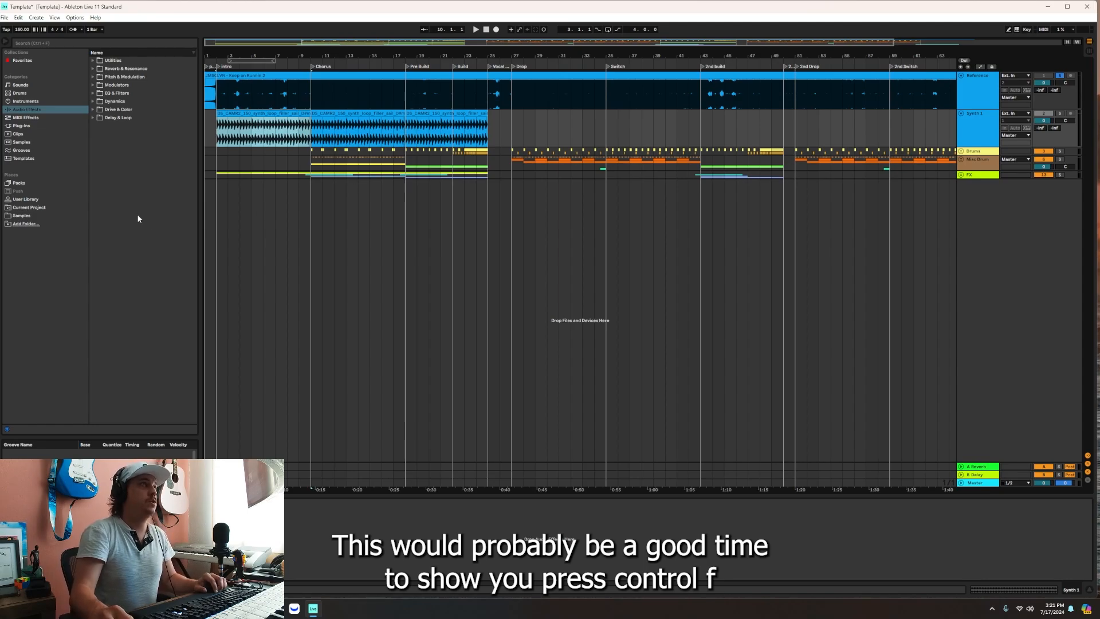
Search the browser for Auto Filter and add the effect to the Synth 1 track.
key("ctrl+f")
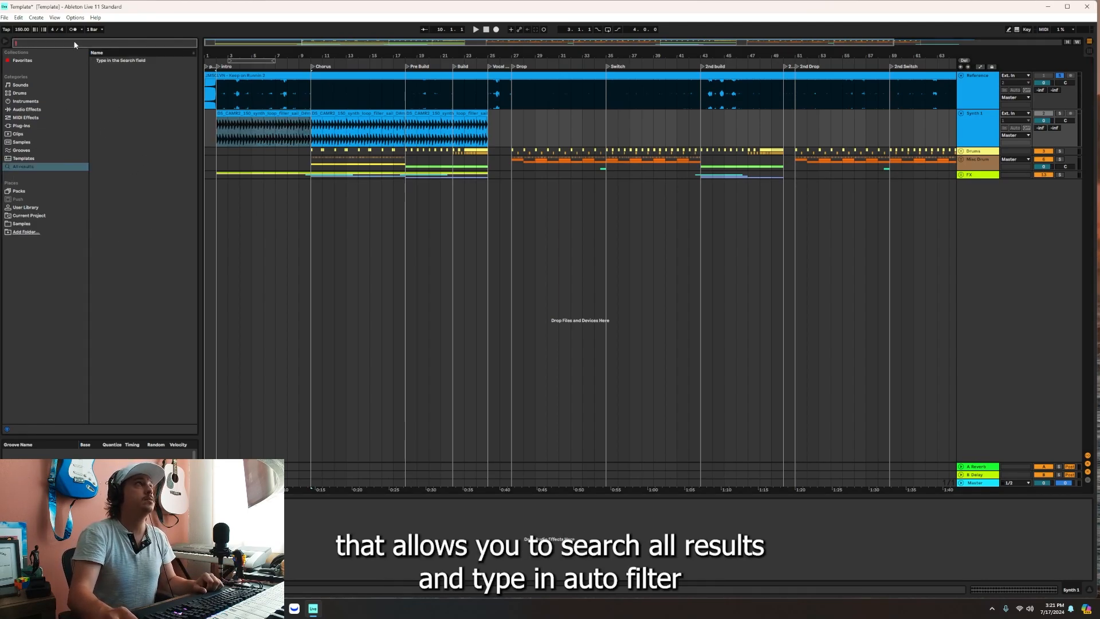
type("auto filt")
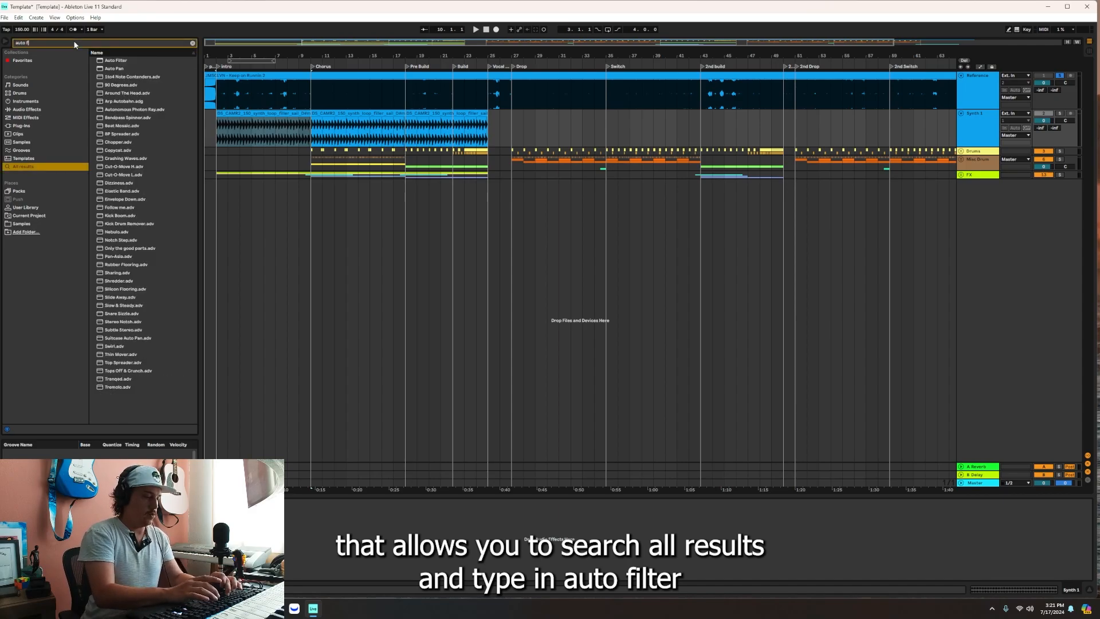
type("er")
left_click_drag(116, 60, 257, 130)
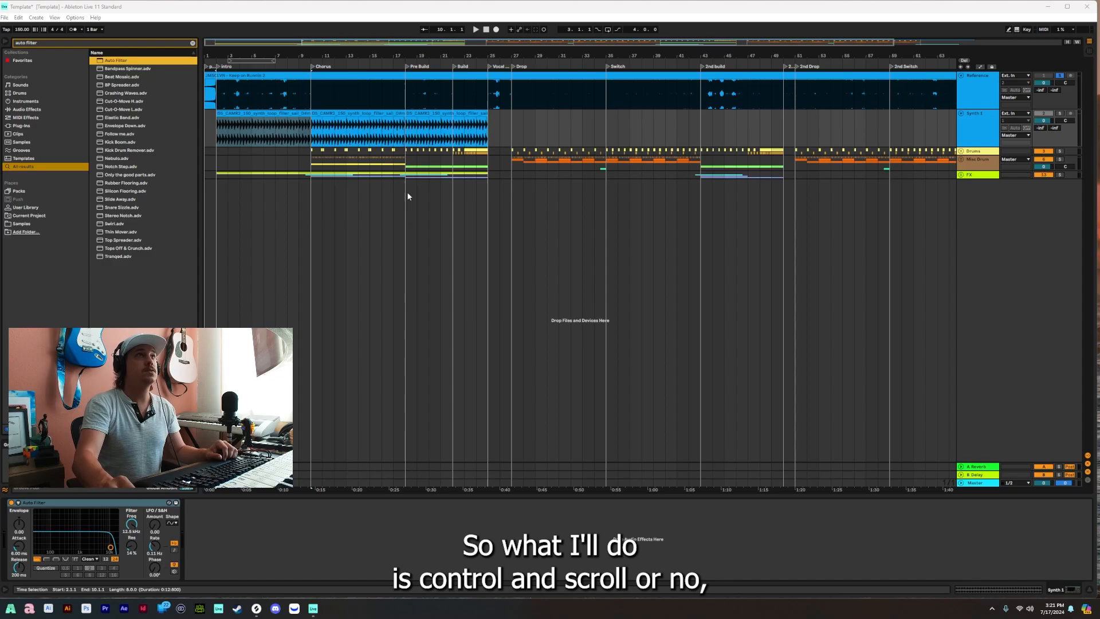
Zoom the timeline in and out around the intro synth clip and enlarge the Synth 1 track's height for a closer view.
left_click(272, 133)
scroll(272, 134, "up", 4)
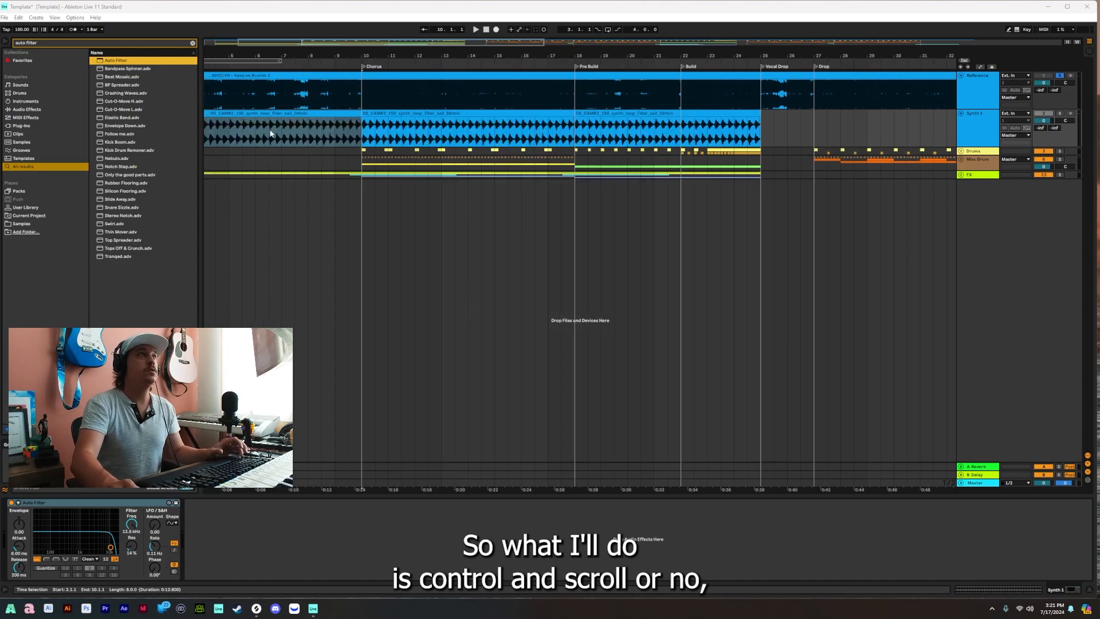
scroll(271, 134, "down", 4)
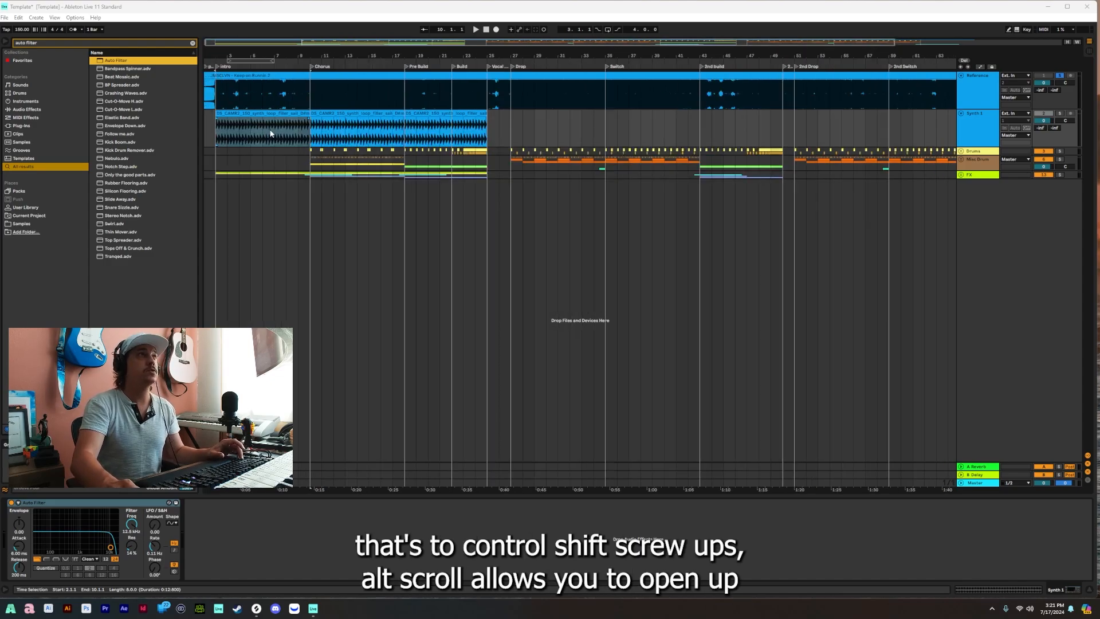
scroll(272, 134, "up", 2, "alt")
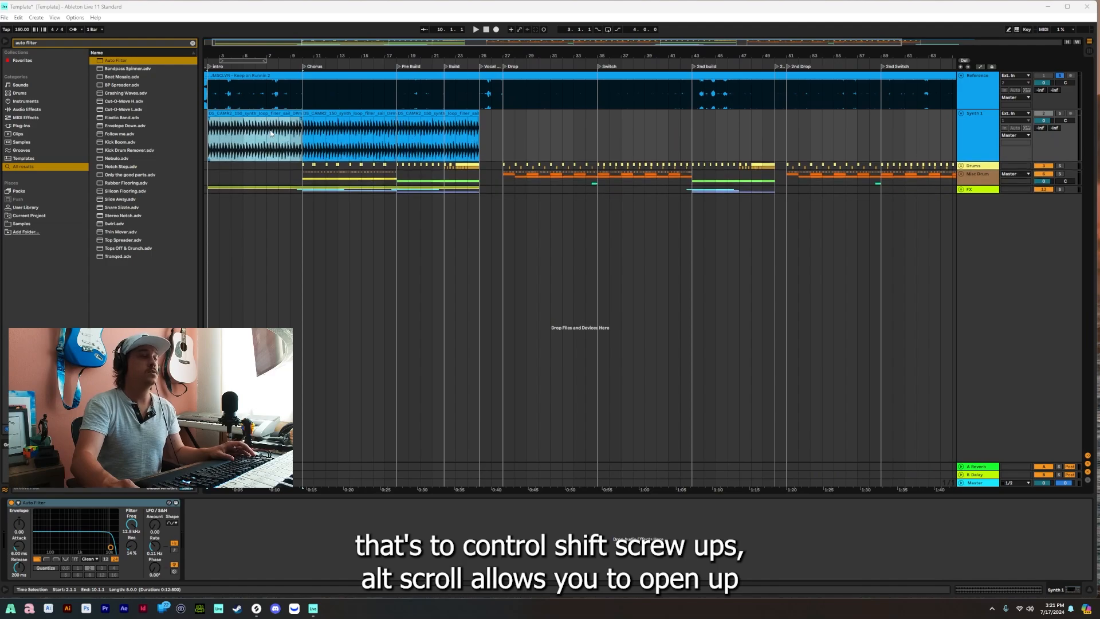
scroll(272, 134, "down", 2, "alt")
scroll(272, 133, "up", 3, "alt")
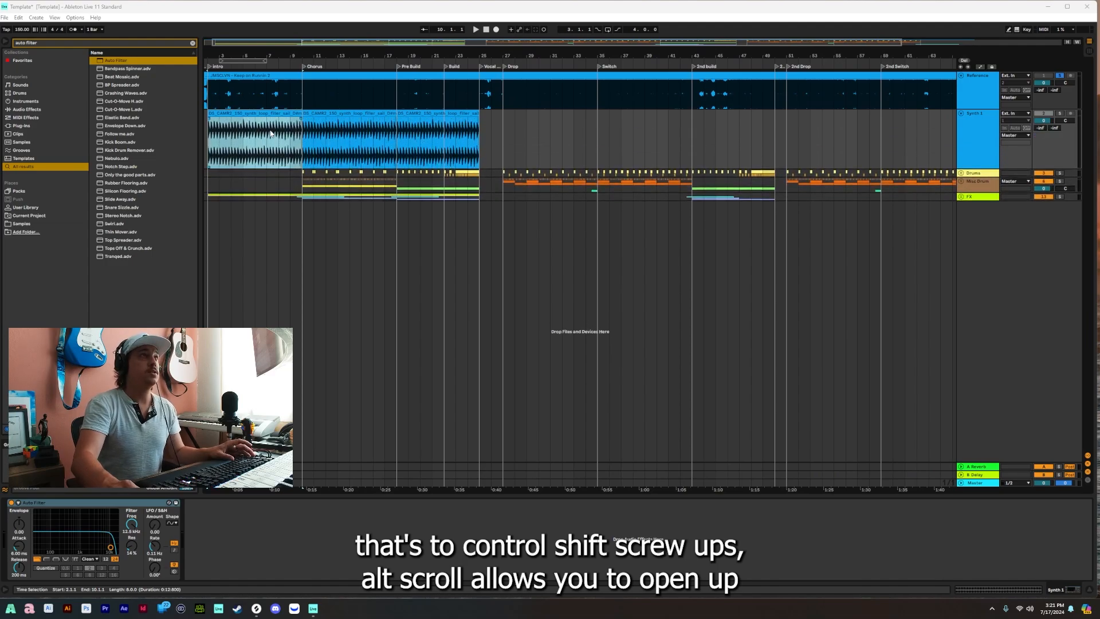
scroll(272, 133, "down", 1, "alt")
scroll(272, 134, "down", 1, "alt")
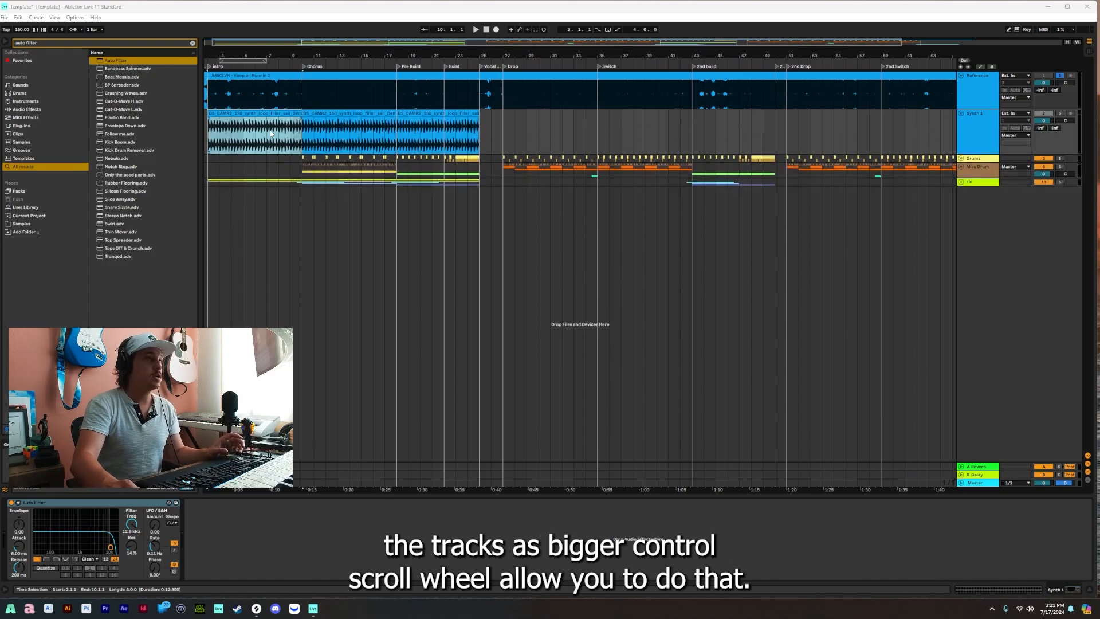
scroll(271, 134, "up", 2, "ctrl")
scroll(271, 133, "down", 2, "ctrl")
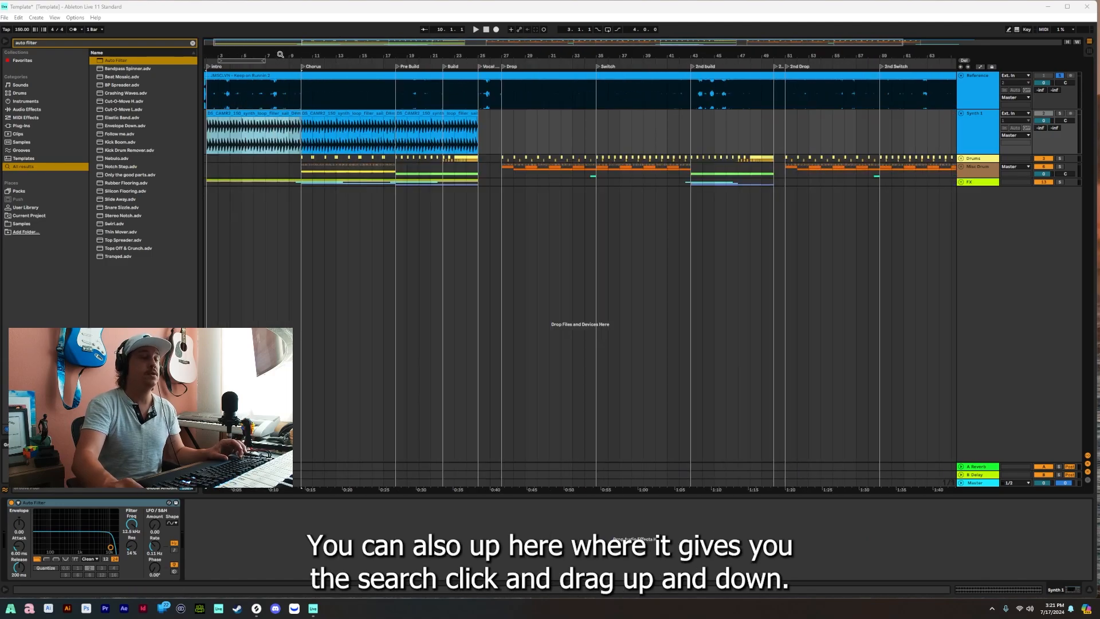
left_click_drag(280, 54, 284, 81)
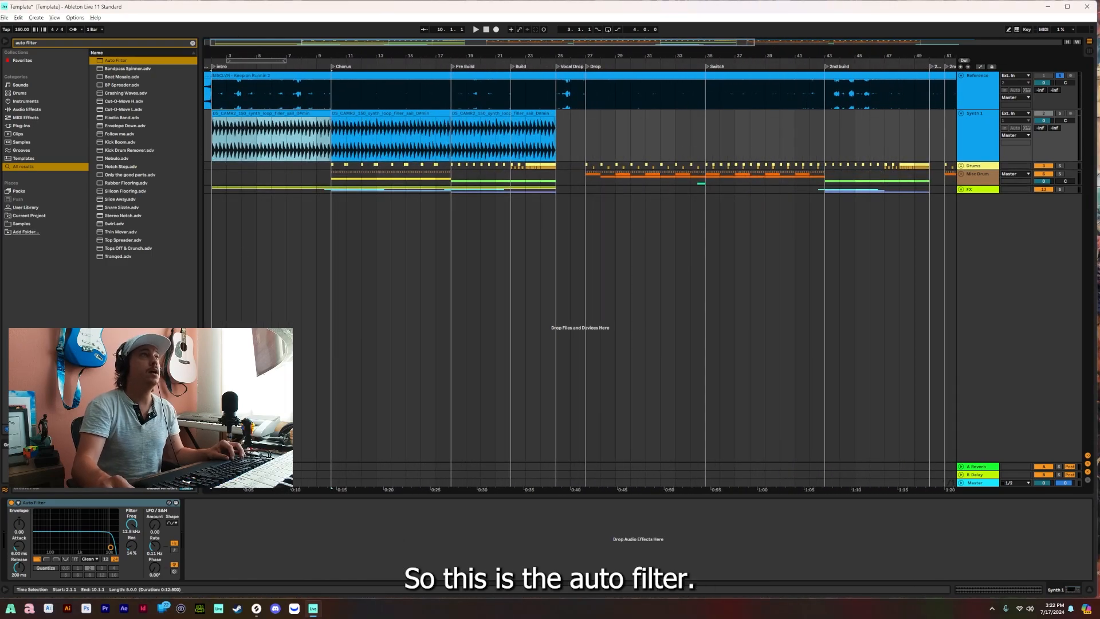
Solo Synth 1, play it from the Intro marker and sweep the Auto Filter frequency, ending at 18.9 kHz.
left_click(215, 146)
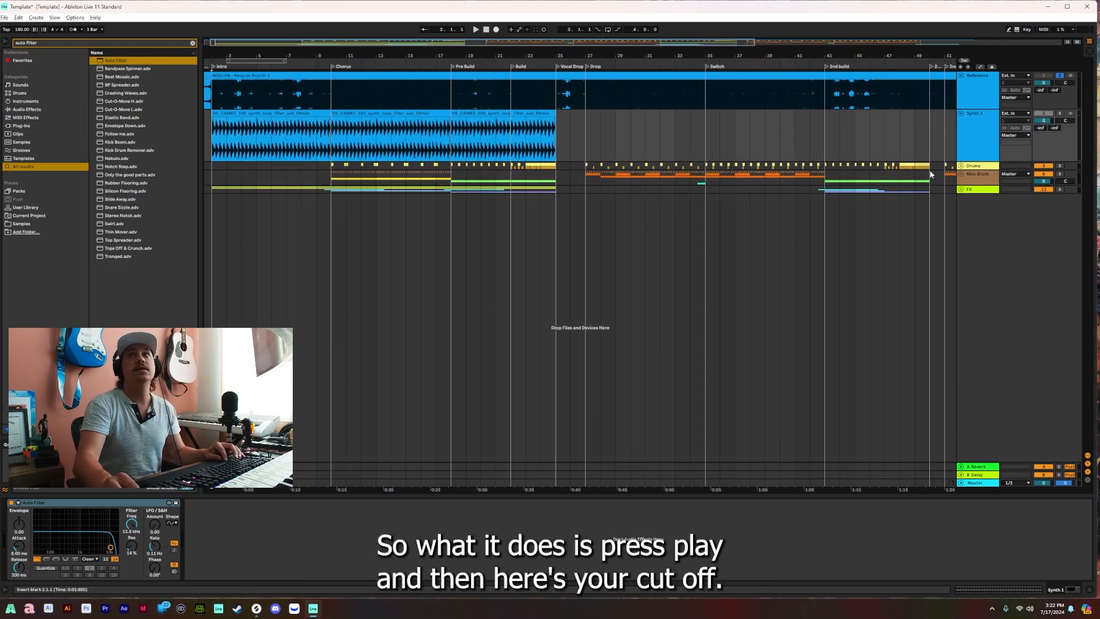
left_click(1060, 113)
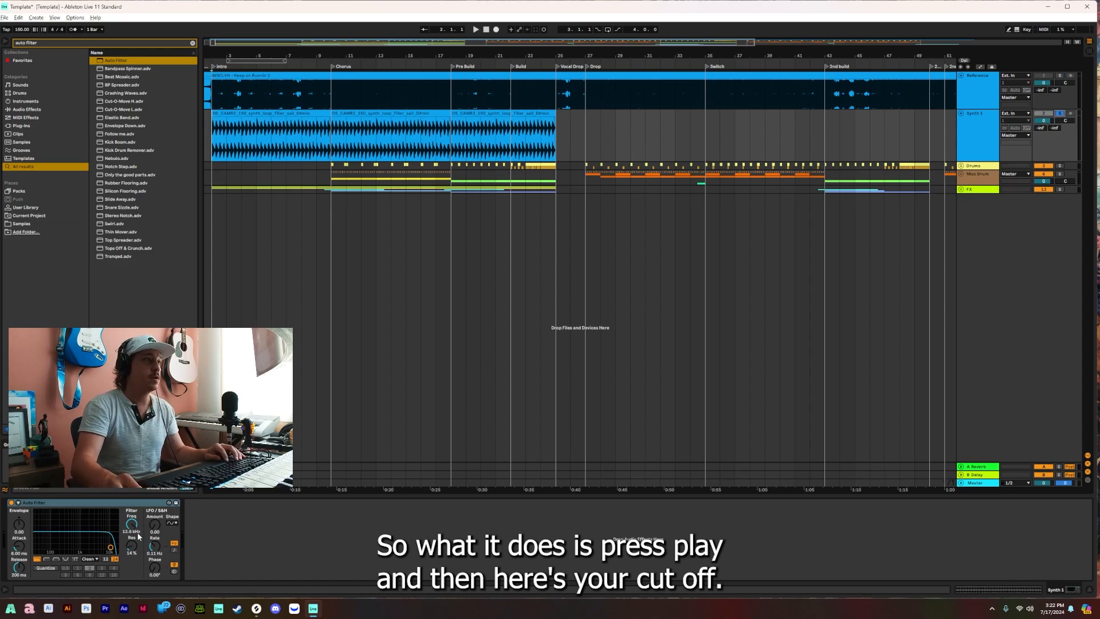
key("space")
mouse_move(132, 525)
left_mouse_down()
mouse_move(132, 591)
mouse_move(133, 526)
left_mouse_up()
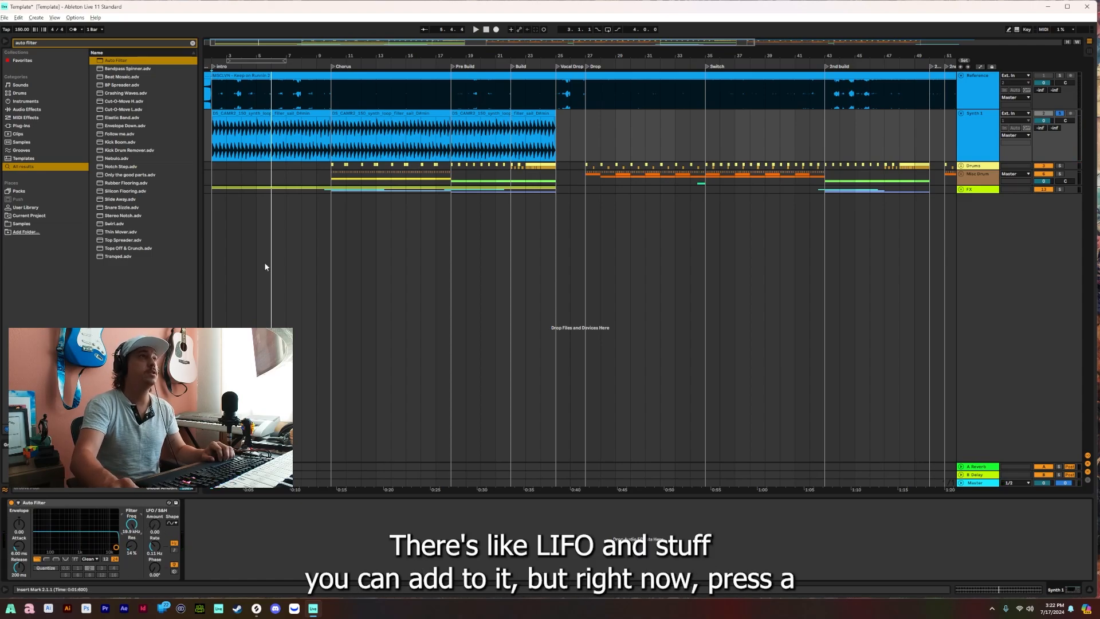
Show automation in the arrangement and choose the Auto Filter frequency as the Synth 1 track's automated parameter.
left_click(234, 147)
key("a")
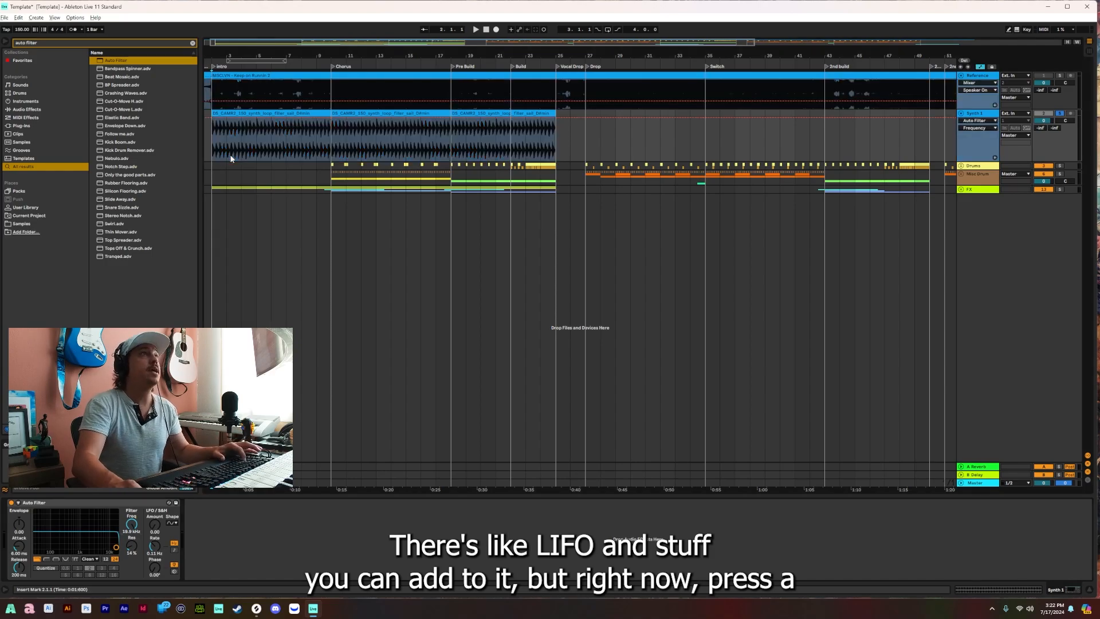
left_click(132, 525)
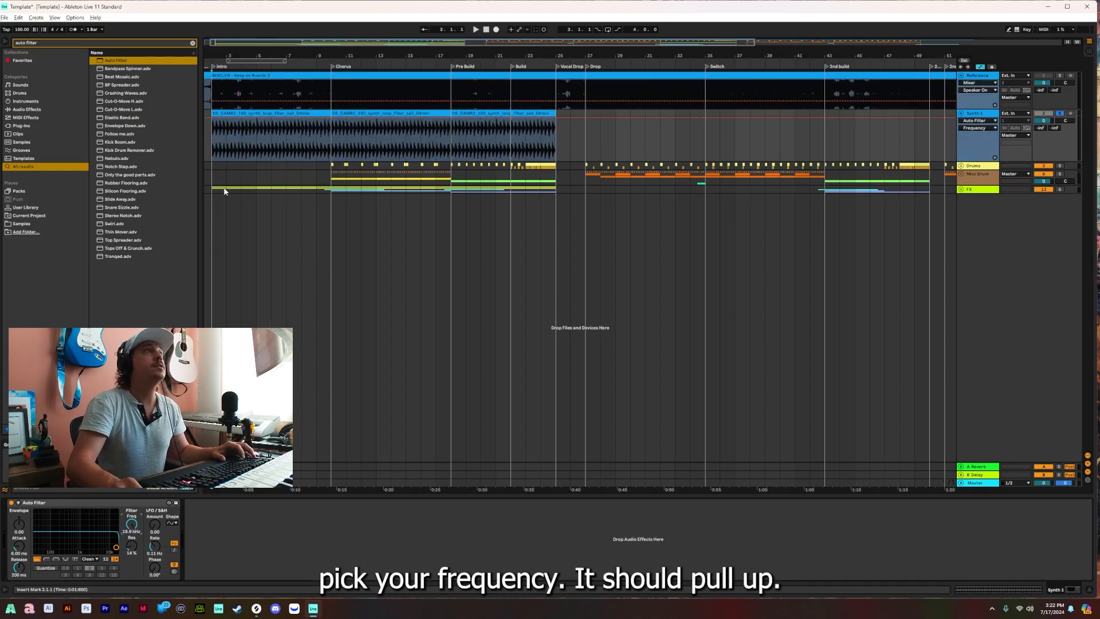
left_click(156, 521)
left_click(133, 525)
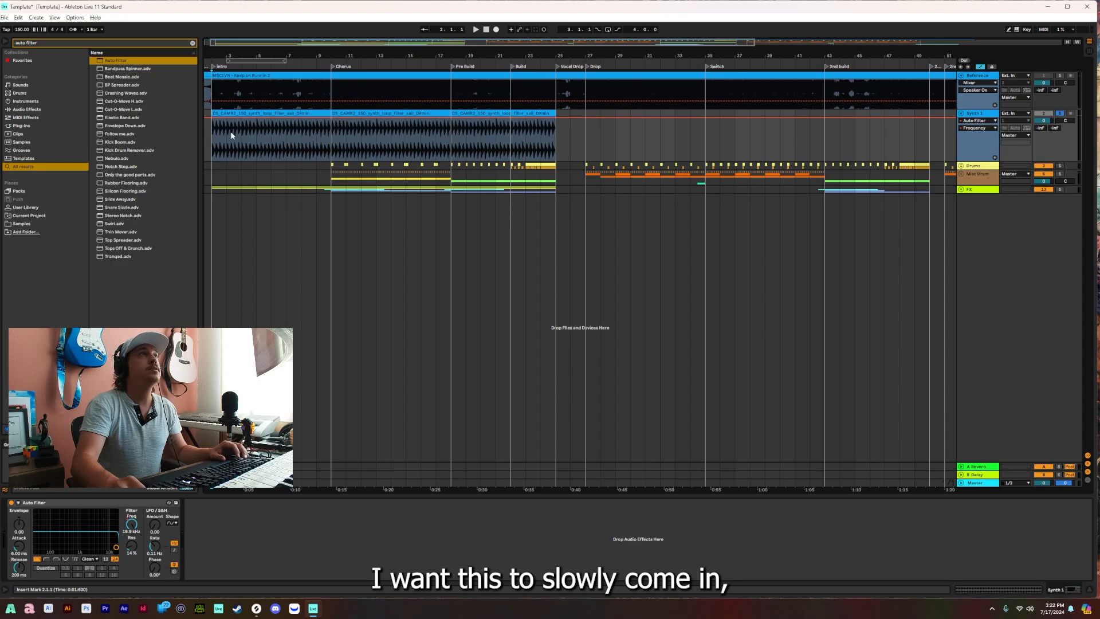
Automate Synth 1's filter frequency with a curved rise from about 438 Hz through the Intro and another curved rise from the Pre Build marker.
mouse_move(273, 118)
left_mouse_down()
mouse_move(271, 131)
mouse_move(212, 128)
mouse_move(212, 142)
mouse_move(273, 138)
left_mouse_up()
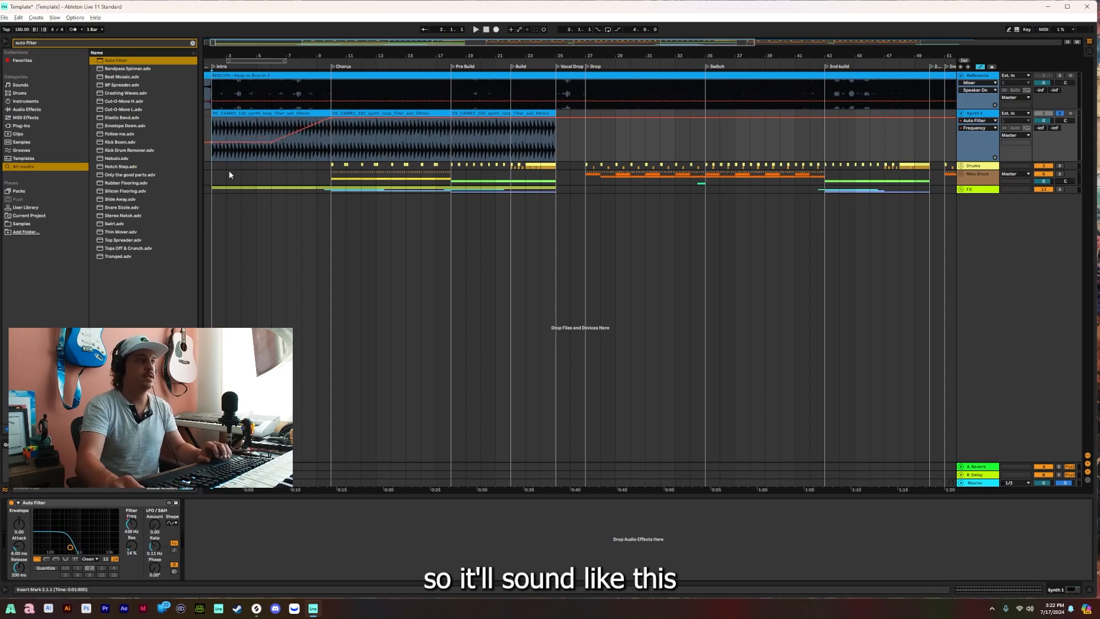
key("space")
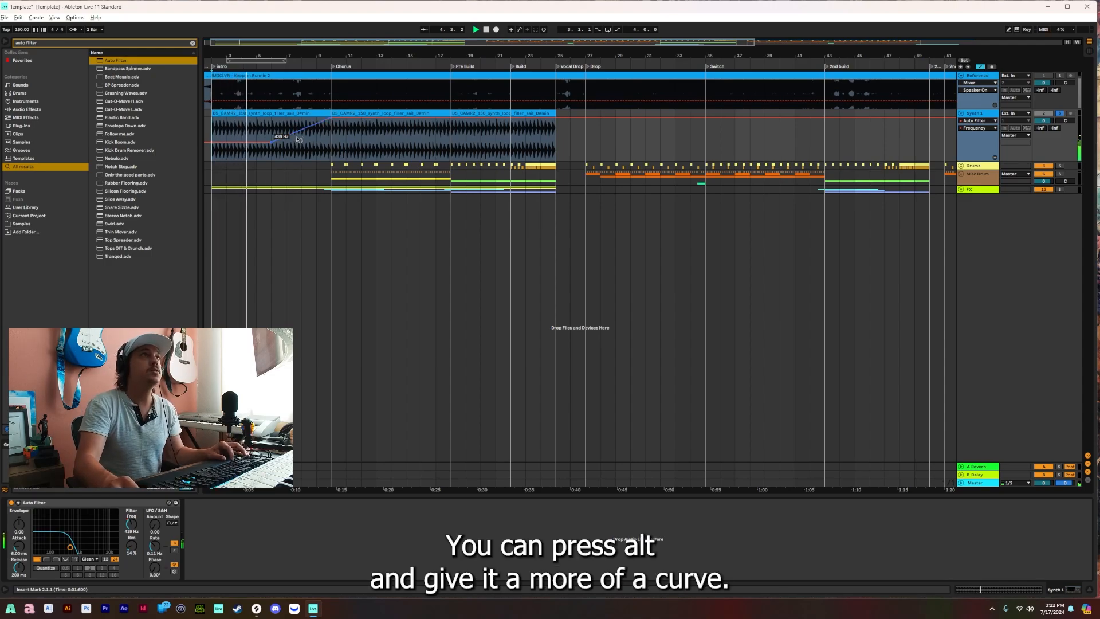
left_click_drag(298, 140, 298, 153)
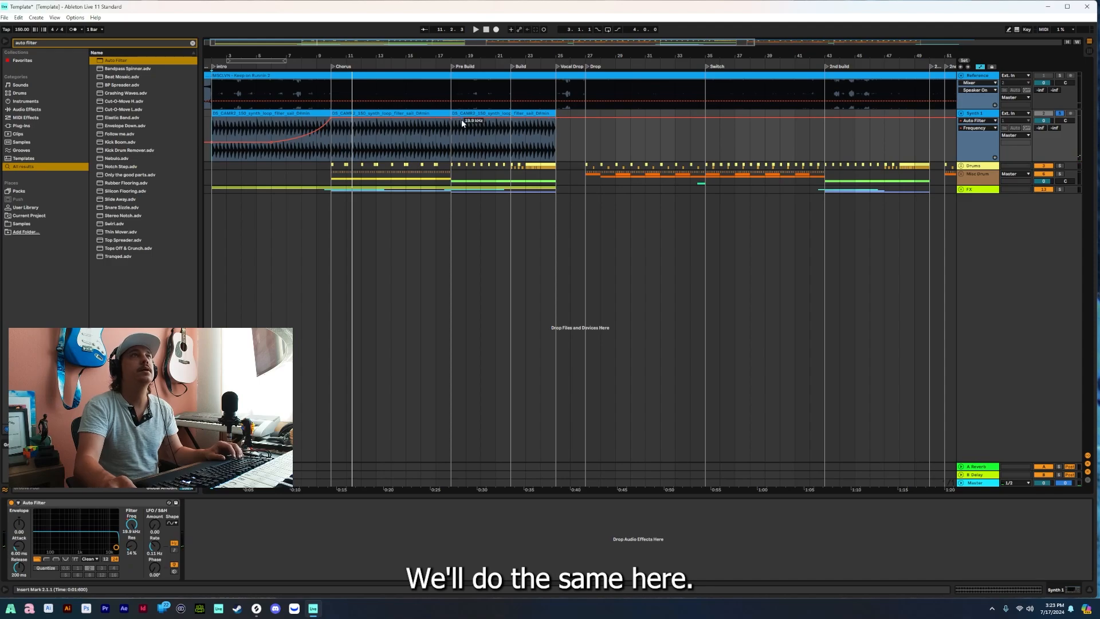
left_click_drag(452, 118, 482, 132)
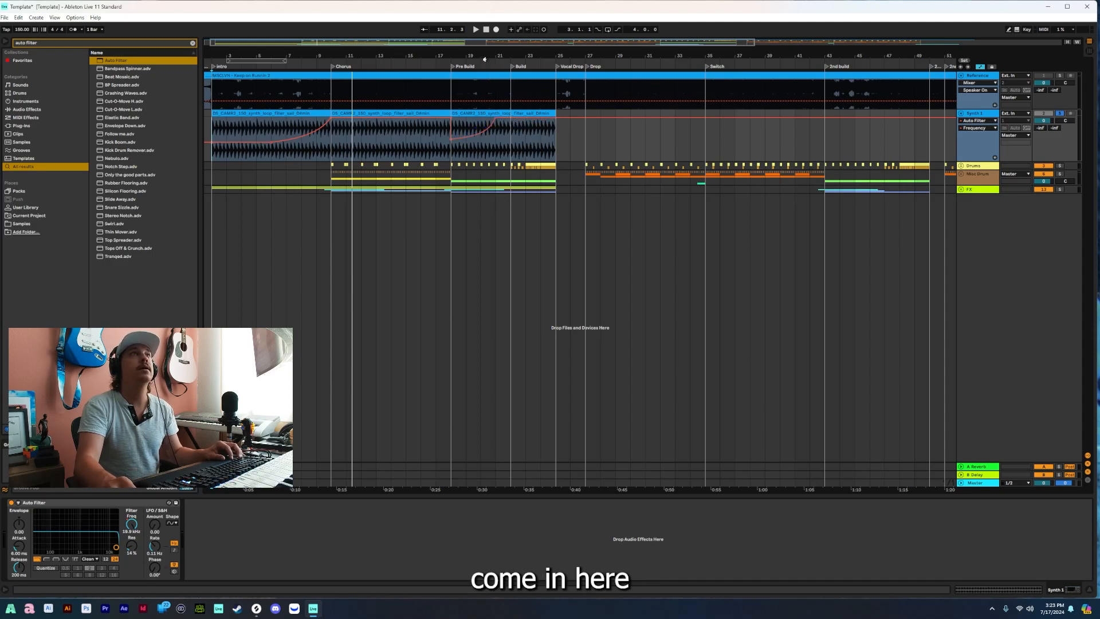
Copy the Pre Build synth clip with its filter automation and paste it at the 2nd build marker on Synth 1.
left_click_drag(485, 56, 407, 56)
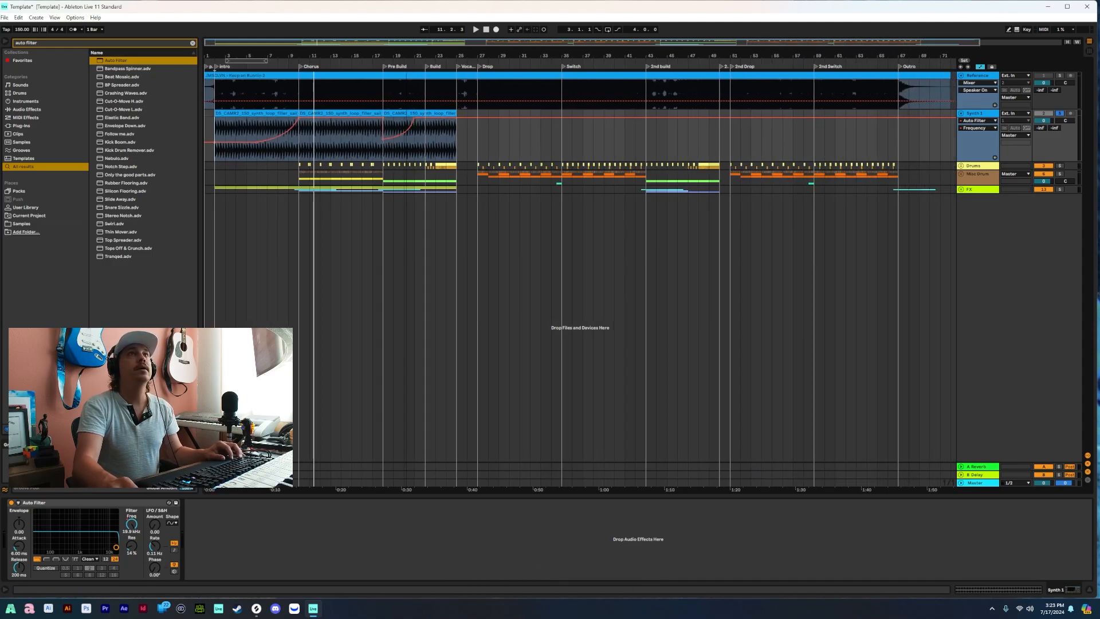
left_click(394, 113)
key("a")
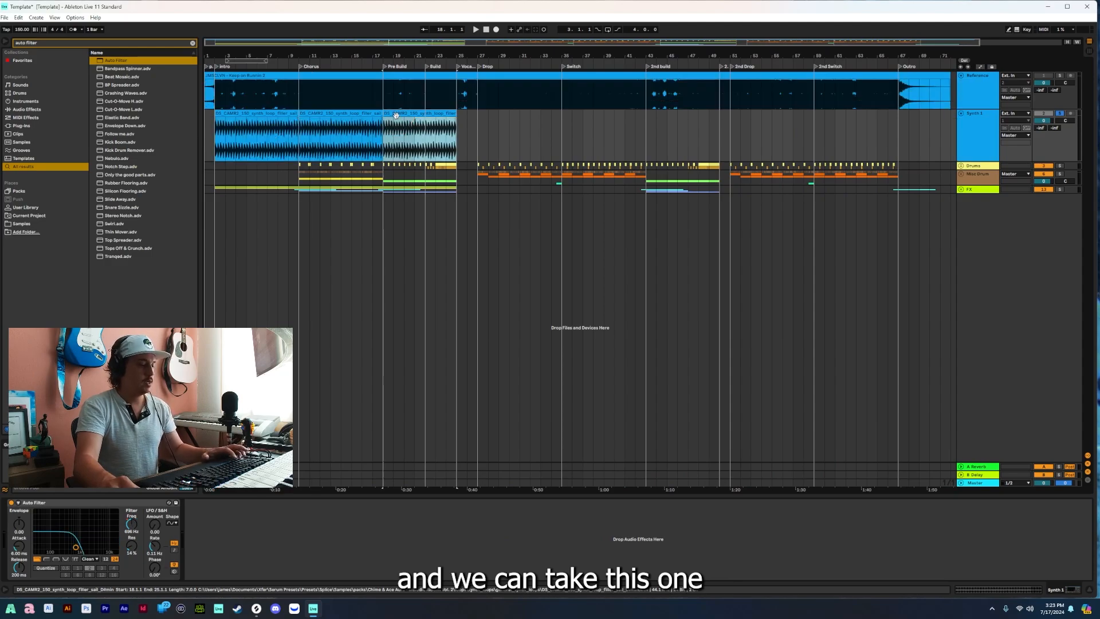
key("a")
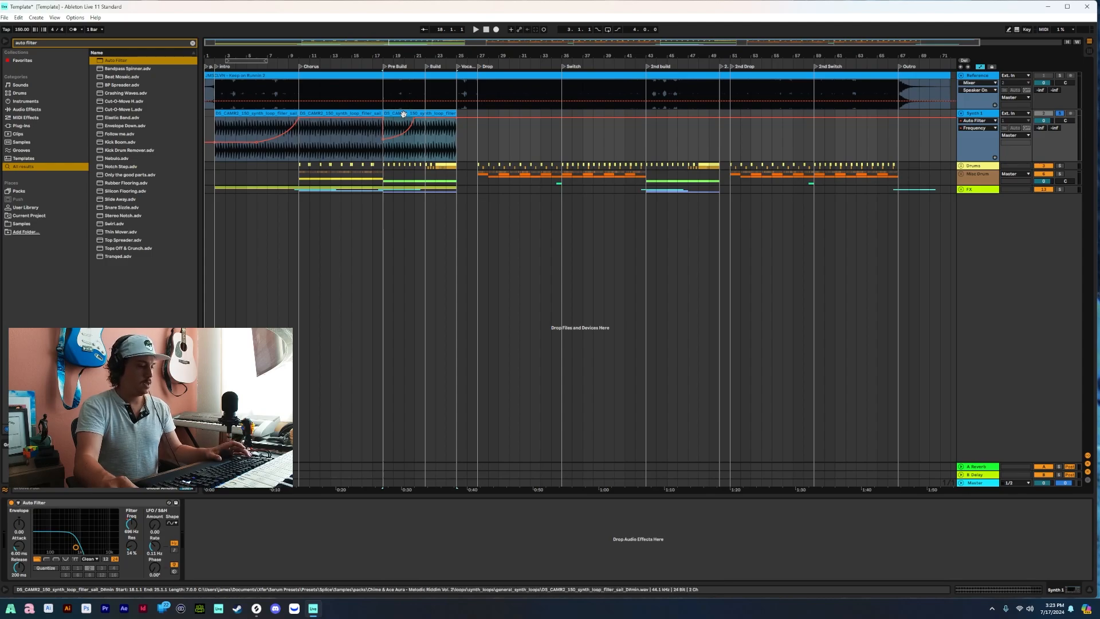
key("a")
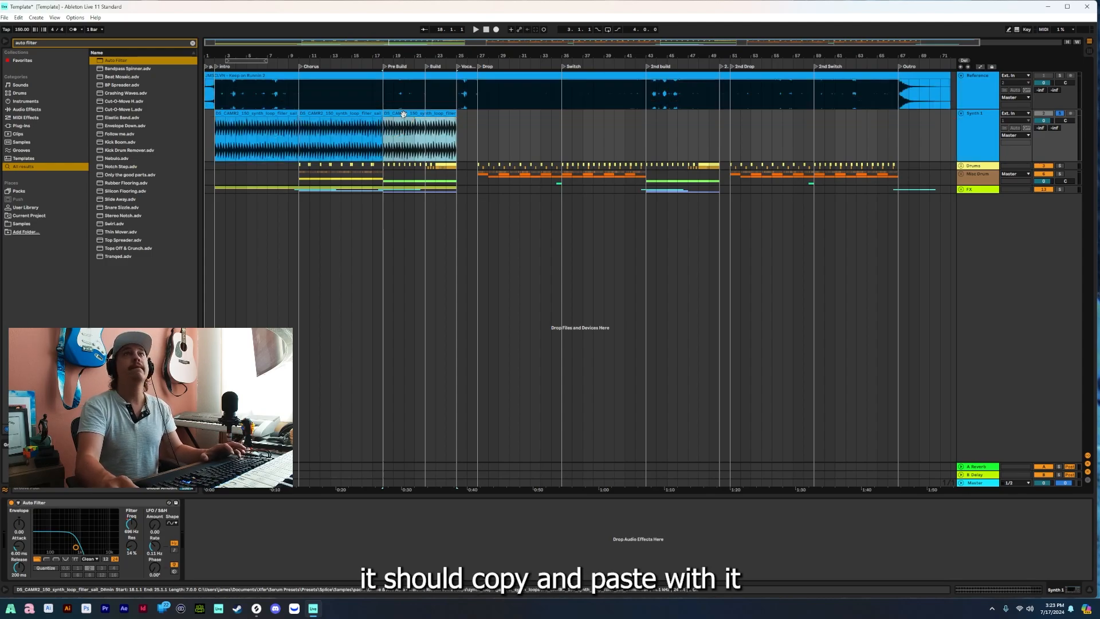
left_click(647, 155)
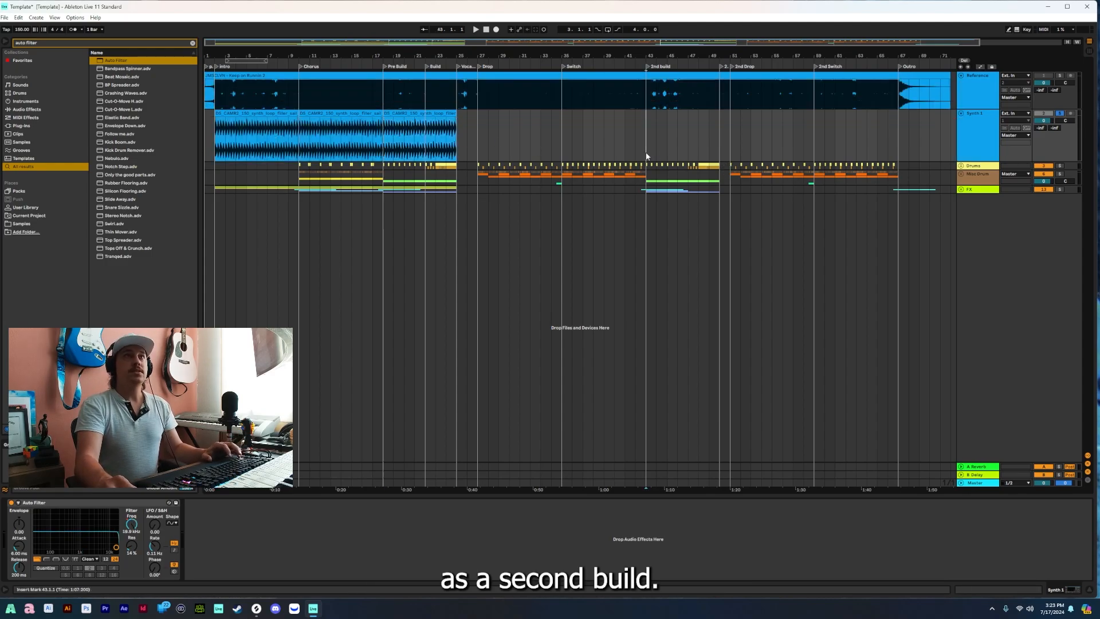
key("ctrl+v")
Turn off solo on Synth 1, play the arrangement from the Chorus, and show the track's filter automation again.
left_click(1060, 114)
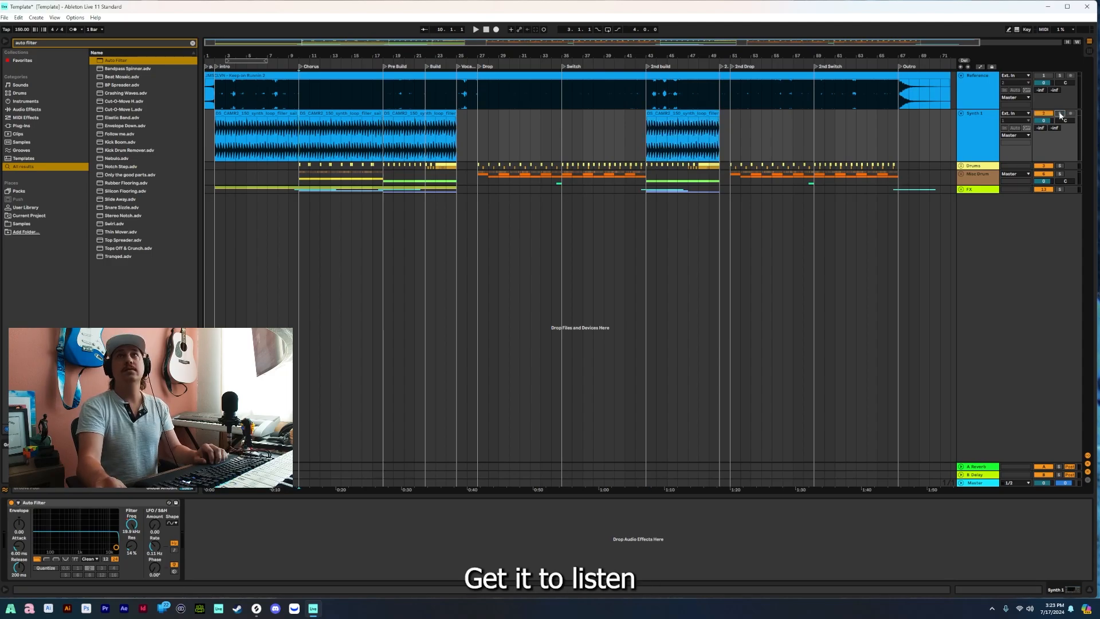
left_click(963, 115)
key("space")
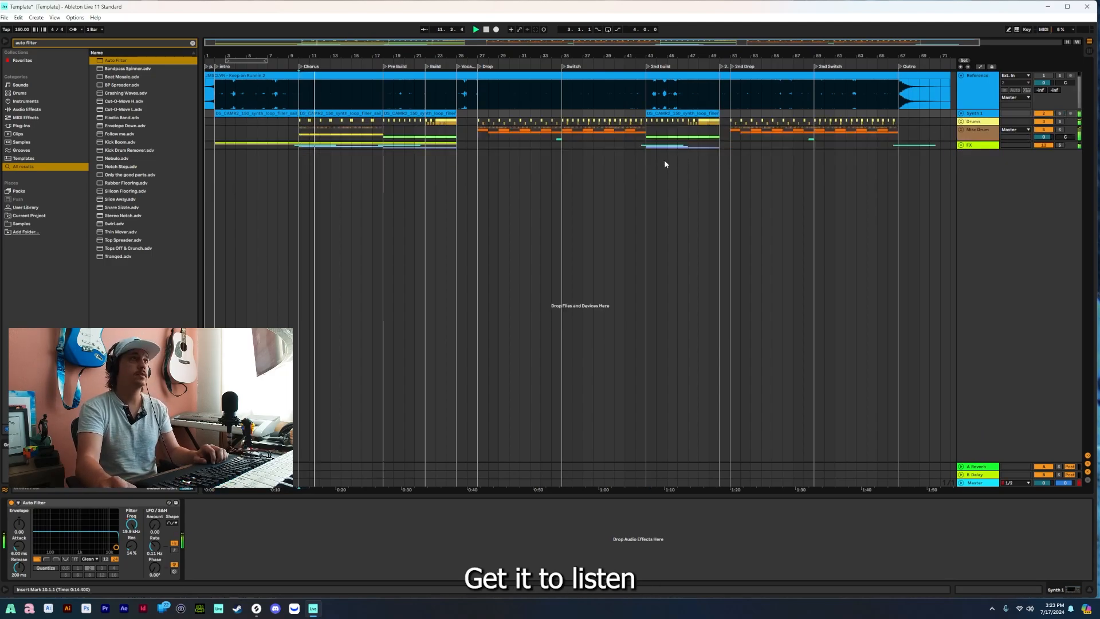
left_click(962, 114)
key("a")
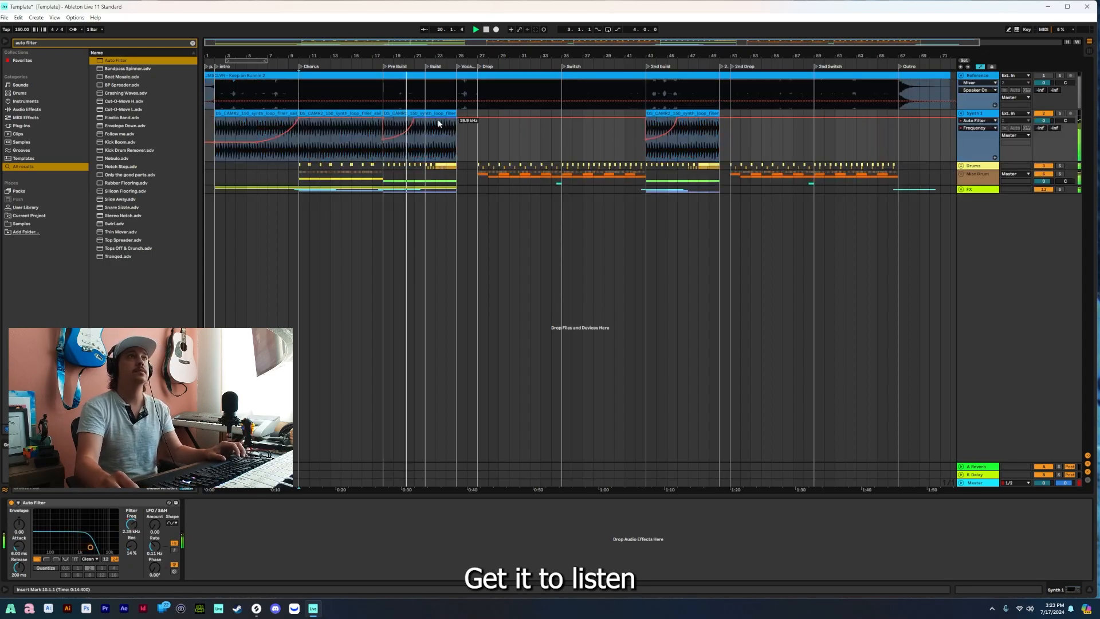
left_click_drag(430, 44, 445, 119)
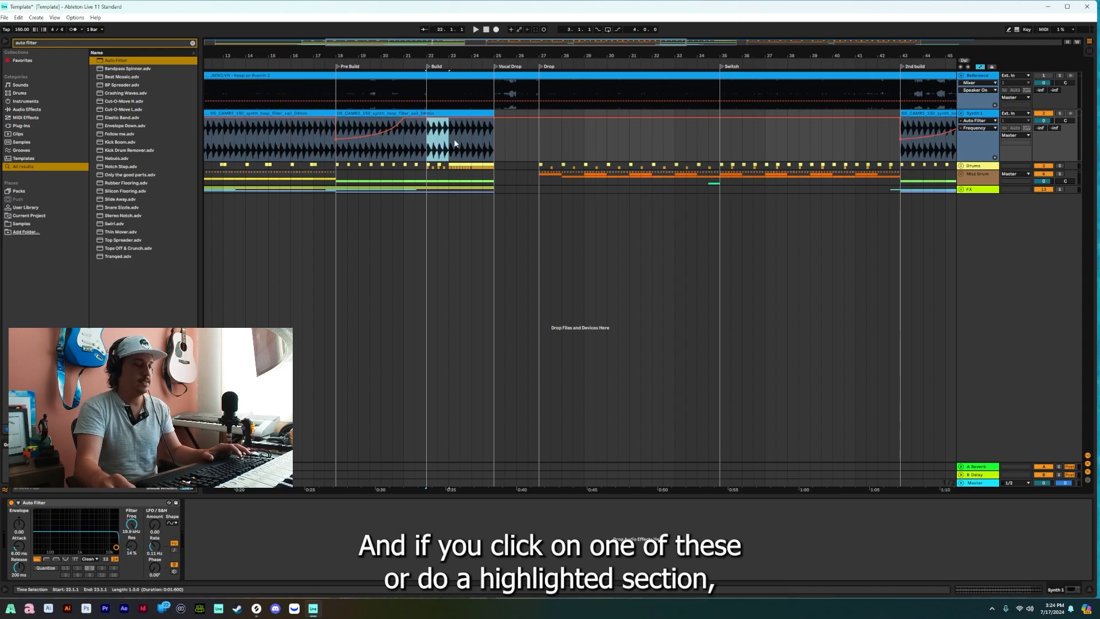
key("ctrl+e")
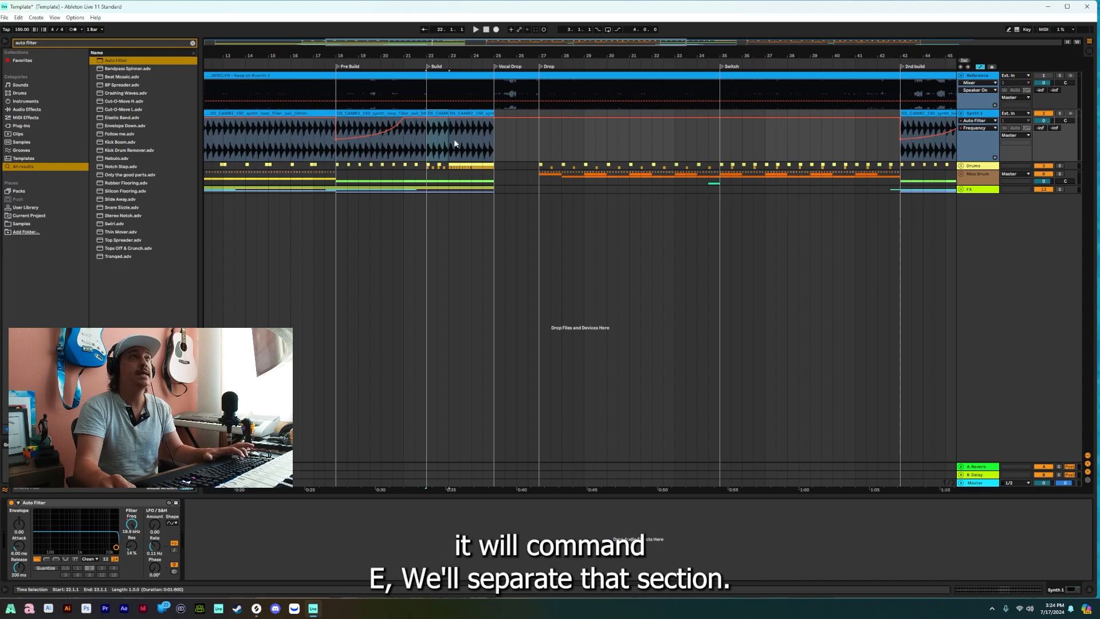
left_click_drag(442, 113, 523, 116)
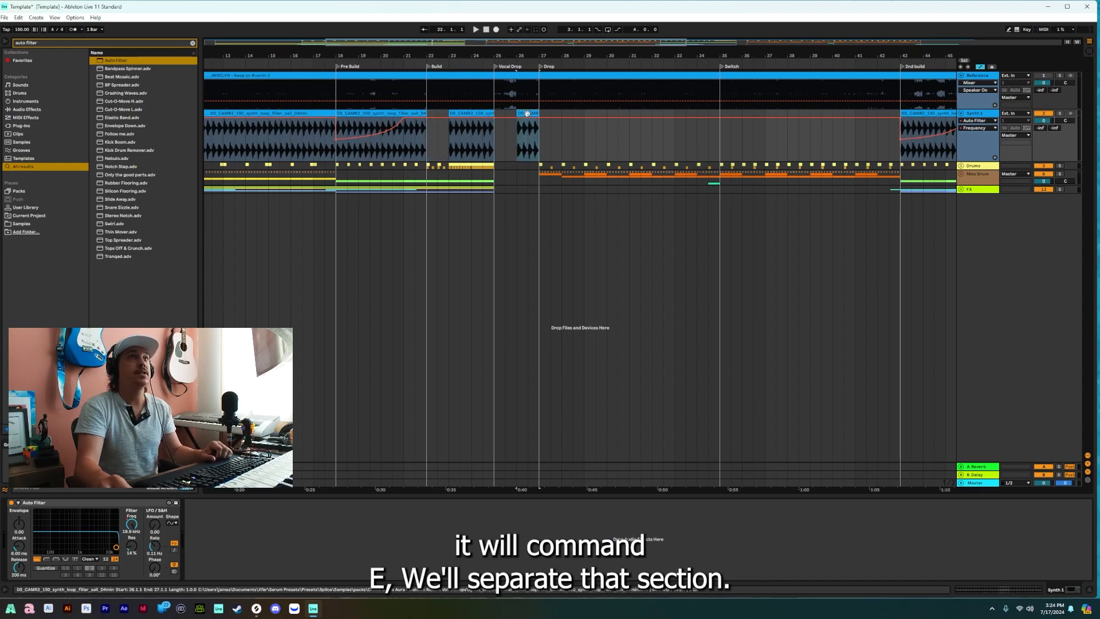
key("ctrl+z")
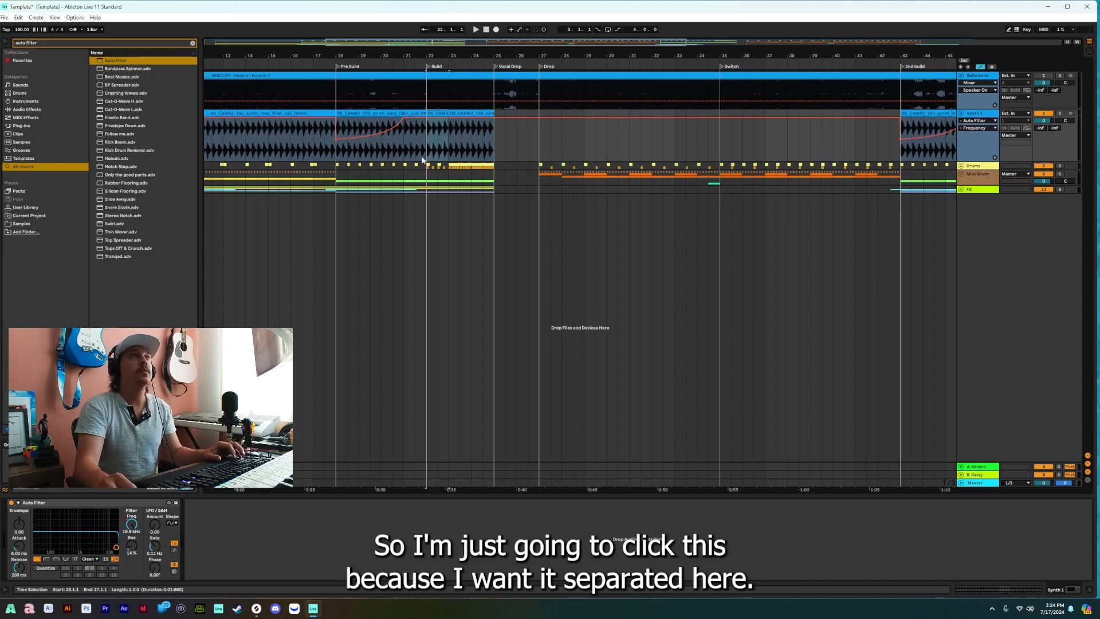
left_click(427, 155)
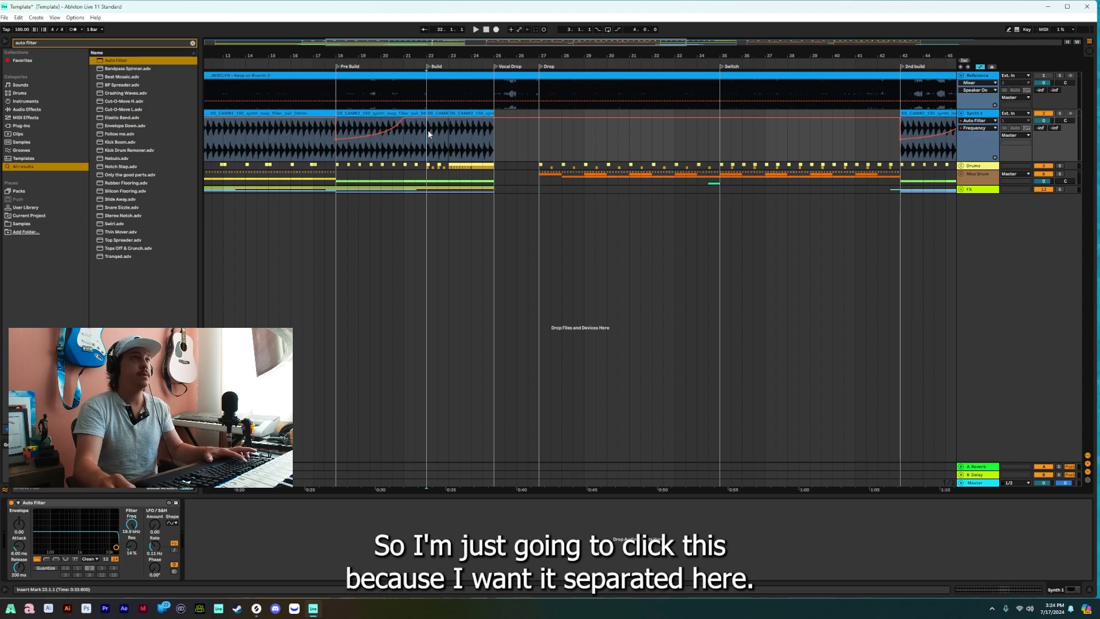
left_click(440, 113)
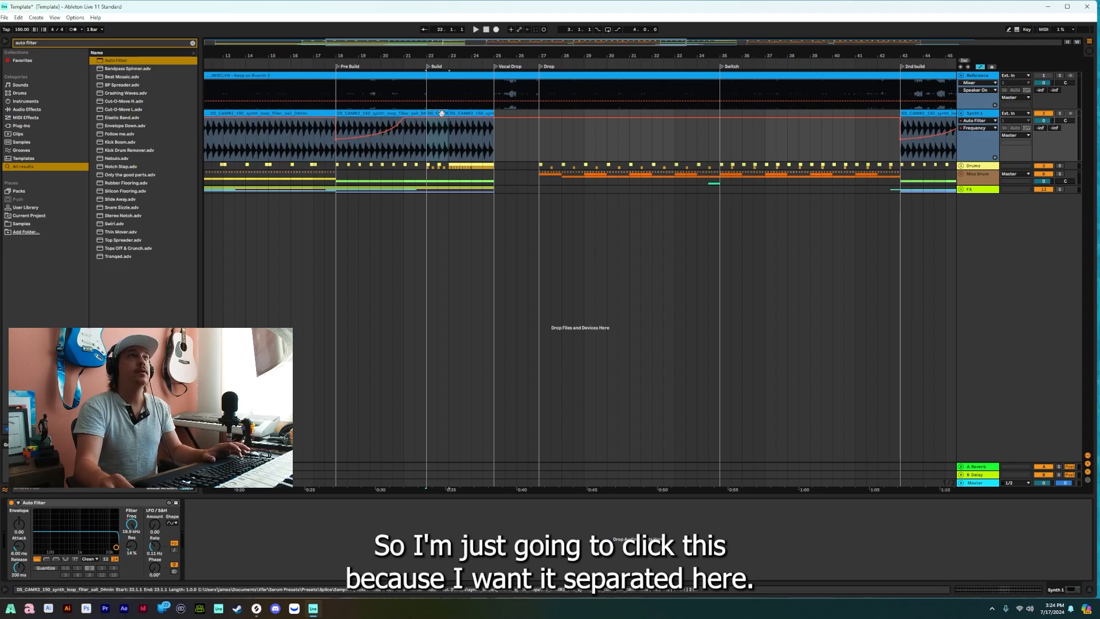
key("ctrl+z")
key("ctrl+z")
key("ctrl+z")
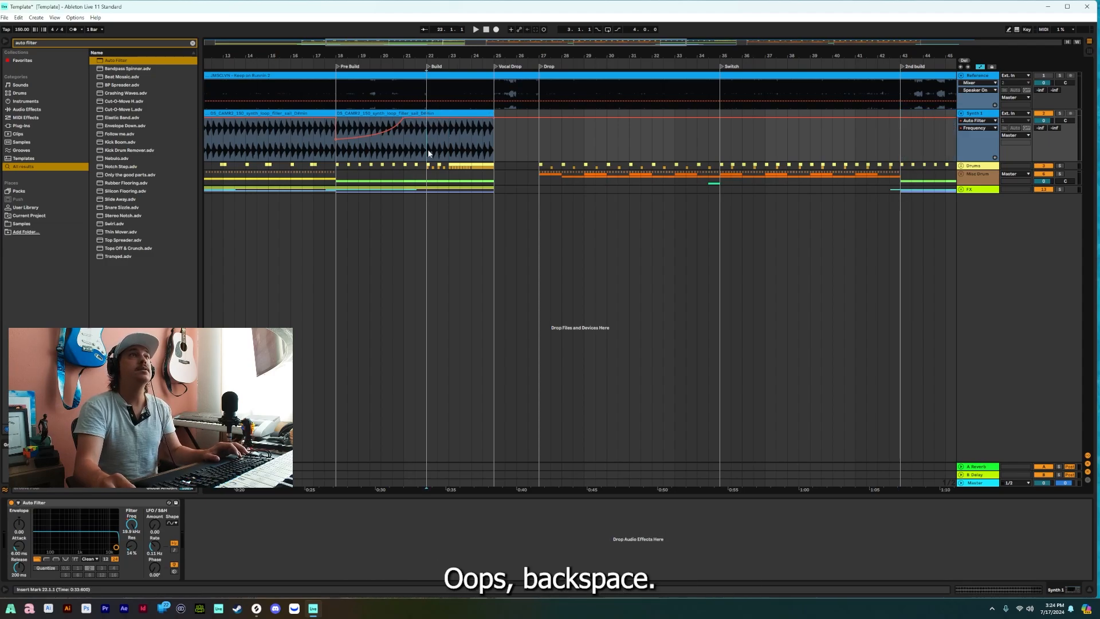
Split the Synth 1 clip at the Build marker and consolidate the Build part into its own clip.
left_click(443, 113)
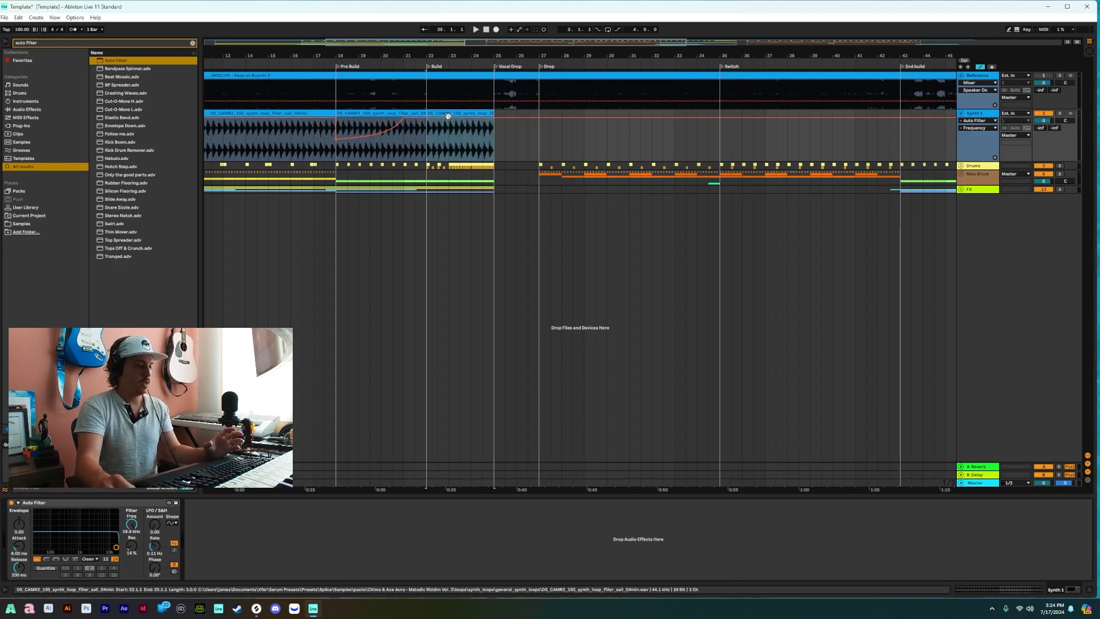
key("ctrl+j")
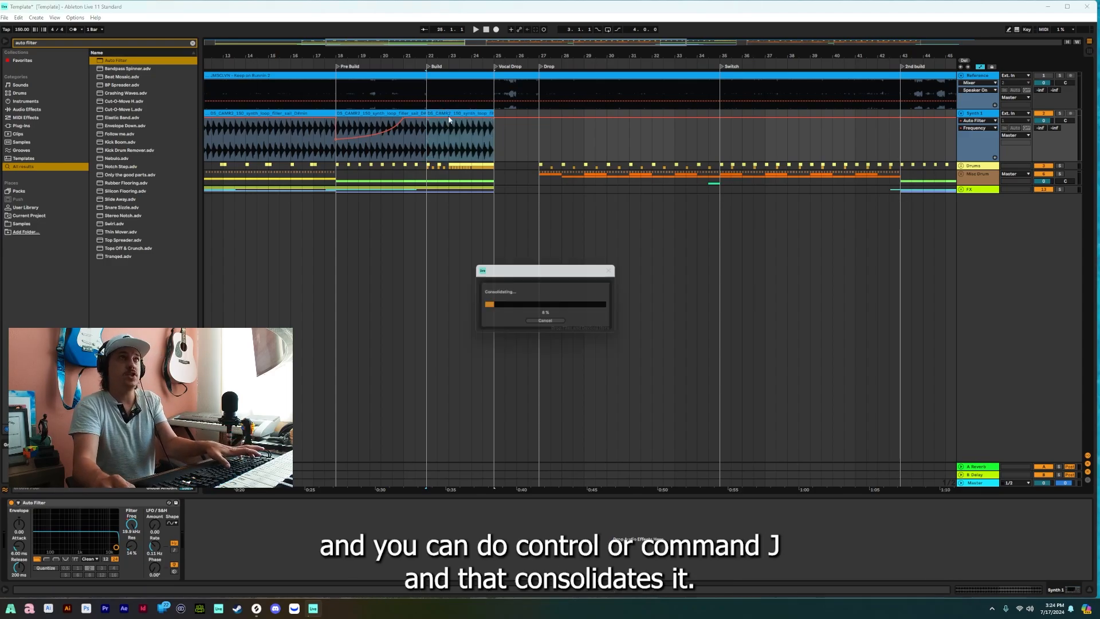
left_click(460, 113)
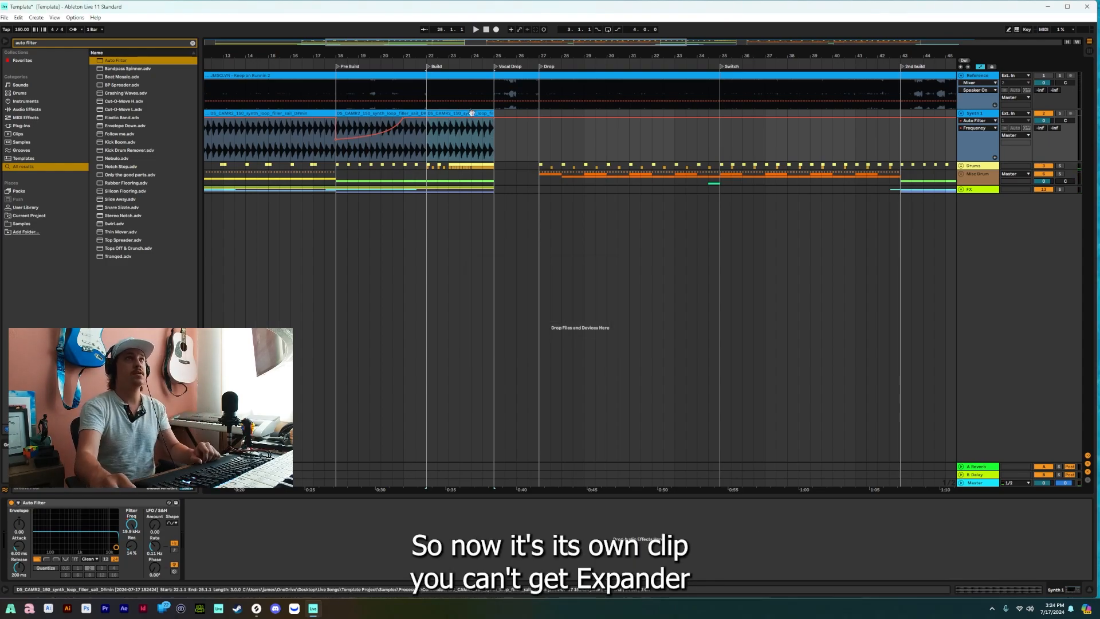
left_click_drag(520, 114, 578, 121)
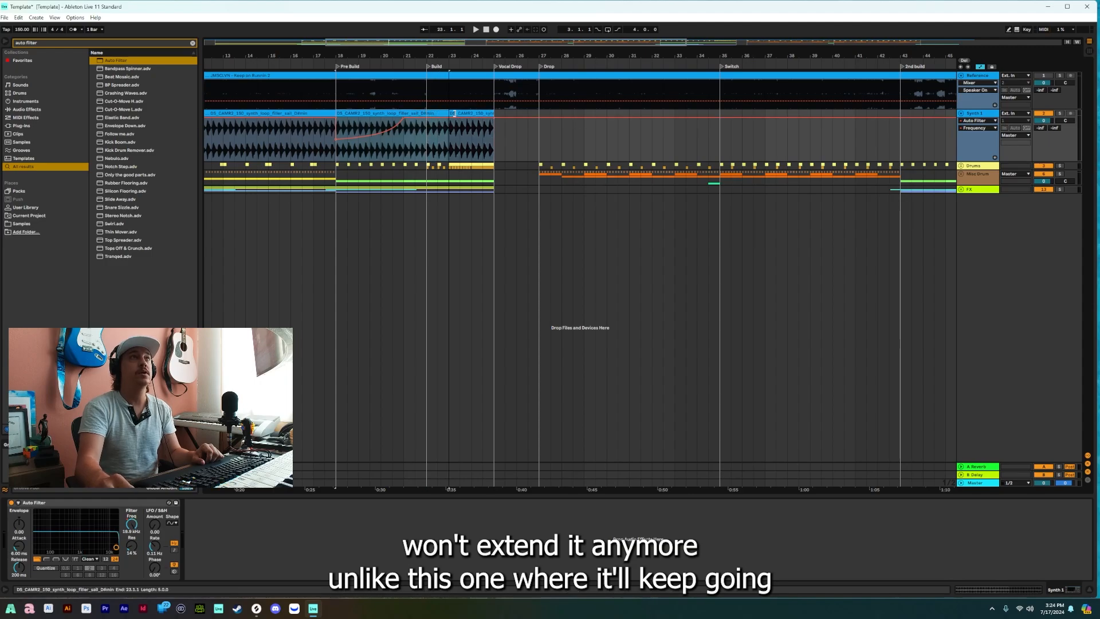
left_click_drag(494, 114, 427, 113)
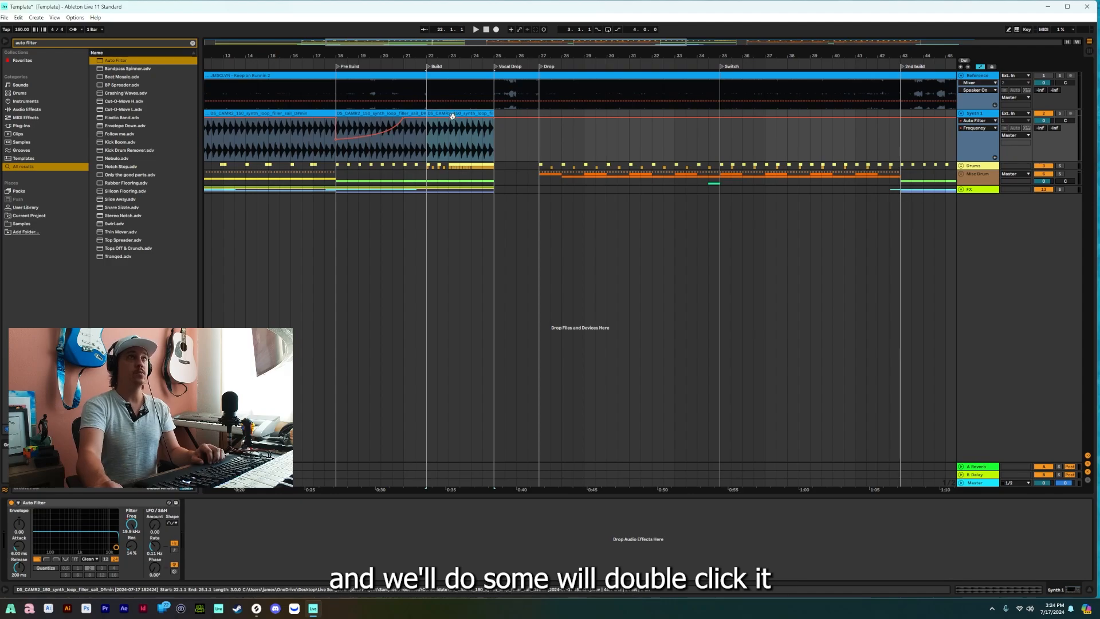
Open the Build clip's envelopes, switch from Auto Filter to the Clip envelope category, and enlarge the clip view.
double_click(452, 114)
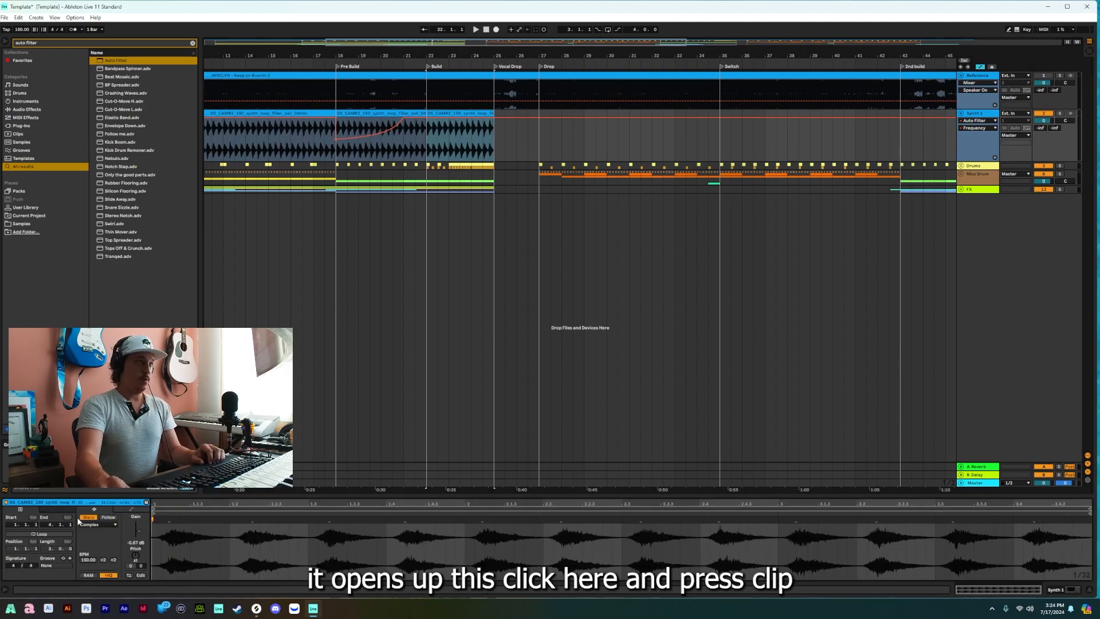
left_click(131, 509)
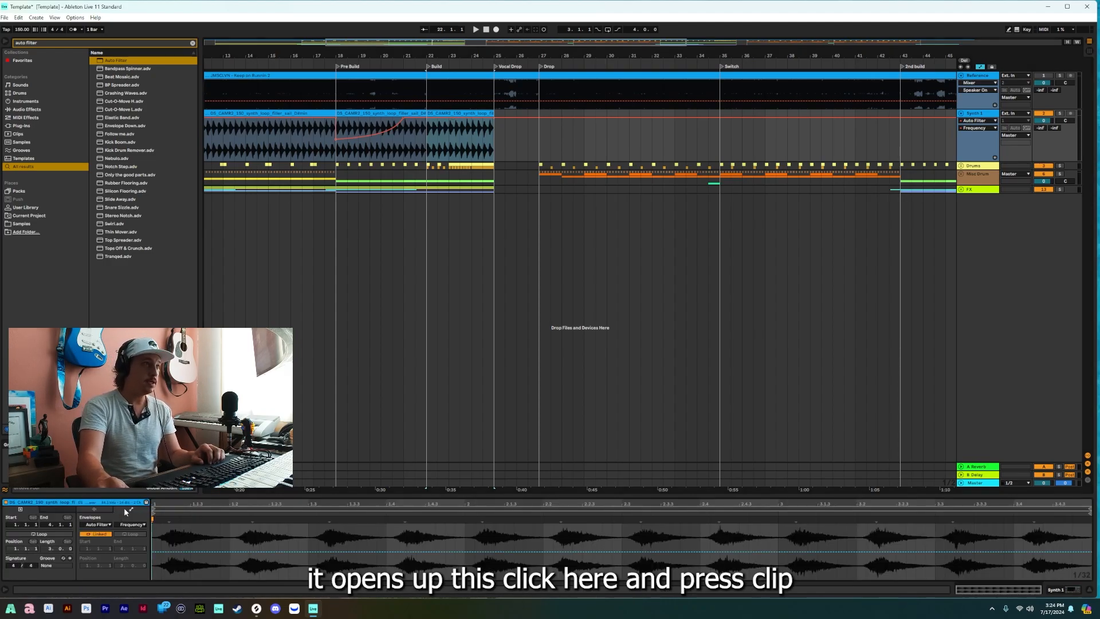
left_click(98, 524)
left_click(90, 530)
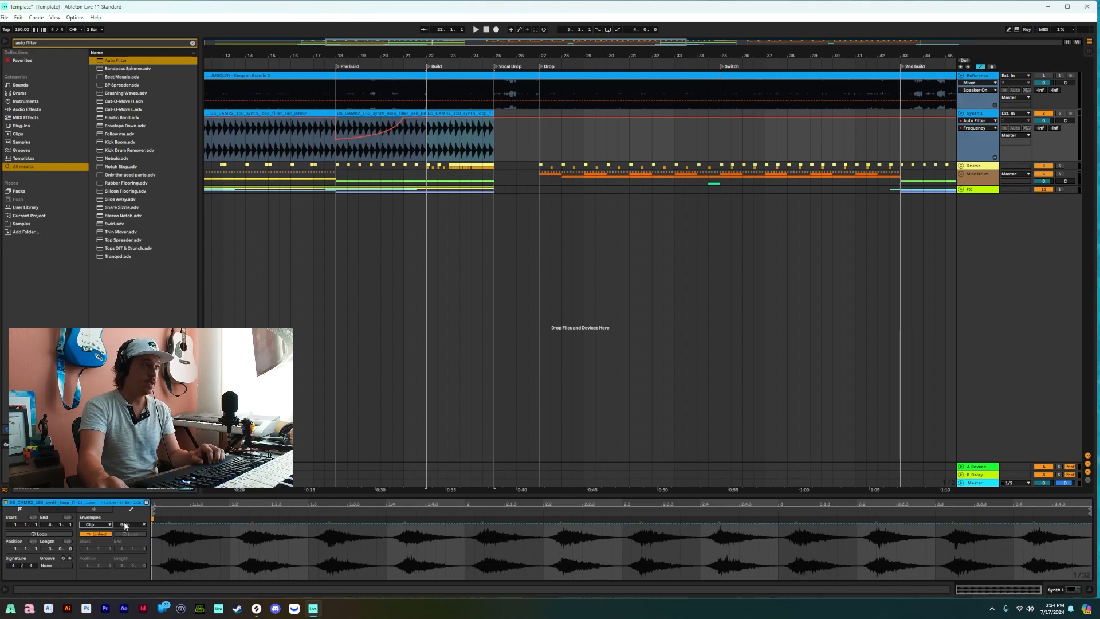
left_click(130, 525)
left_click(128, 538)
left_click_drag(150, 495, 151, 394)
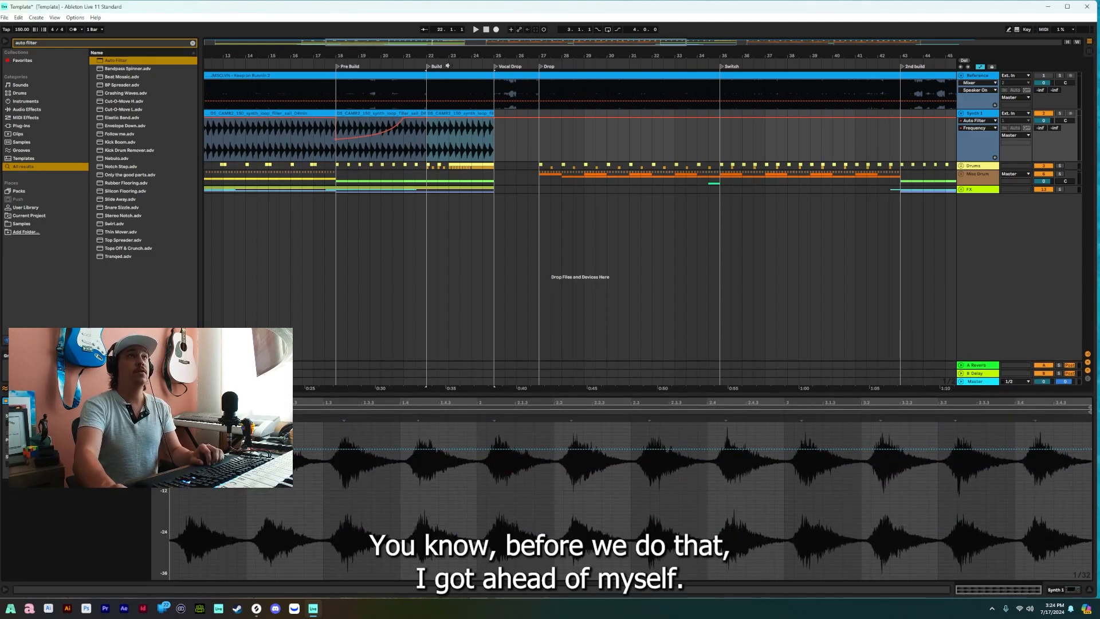
Undo the consolidation of the Build clip and place the insert marker at the start of the Build, 22.1.1.
left_click_drag(459, 50, 437, 112)
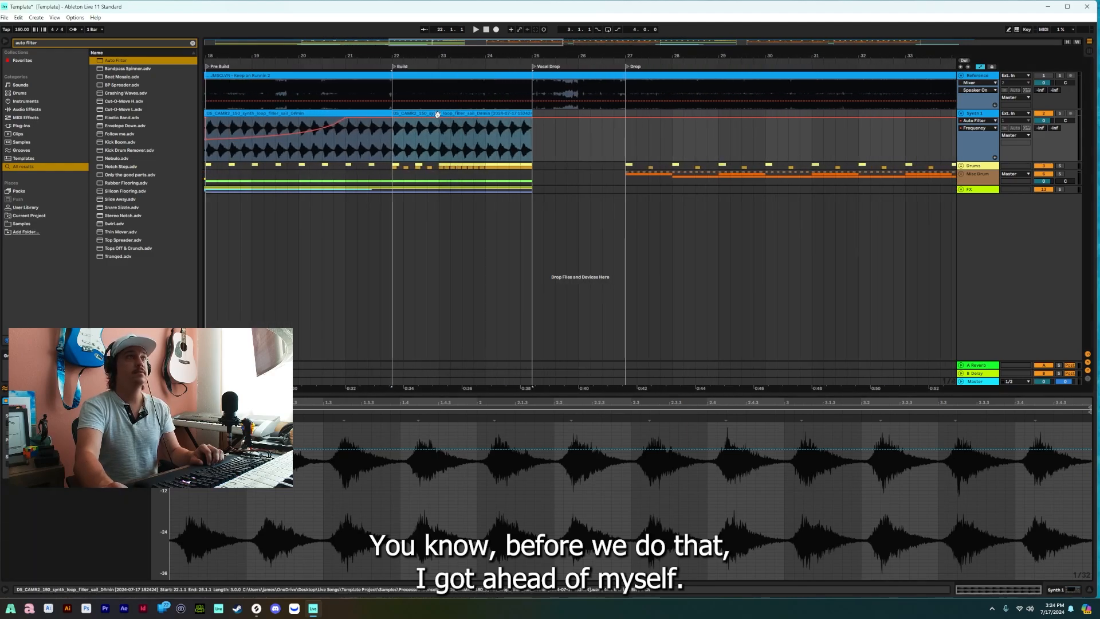
key("ctrl+z")
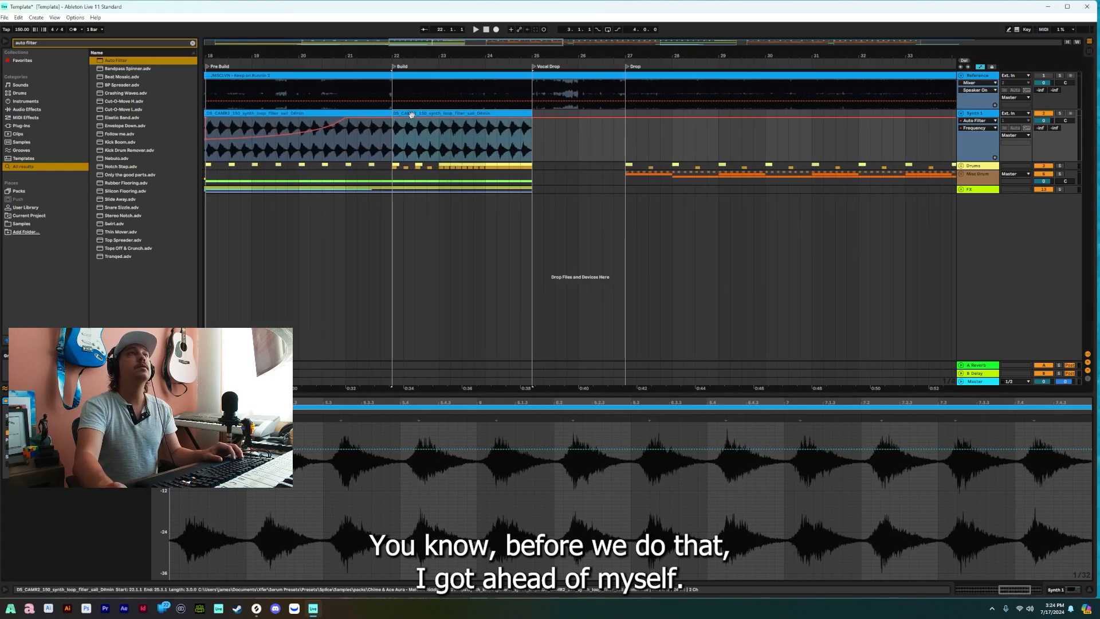
left_click(413, 113)
left_click_drag(439, 140, 449, 139)
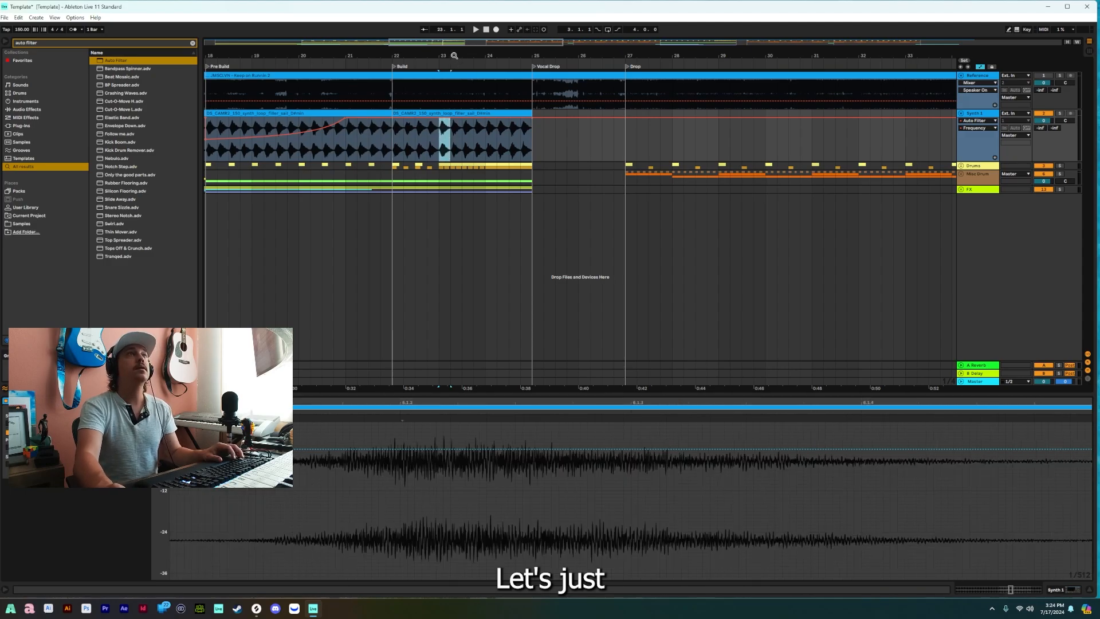
left_click_drag(455, 55, 454, 66)
left_click(370, 145)
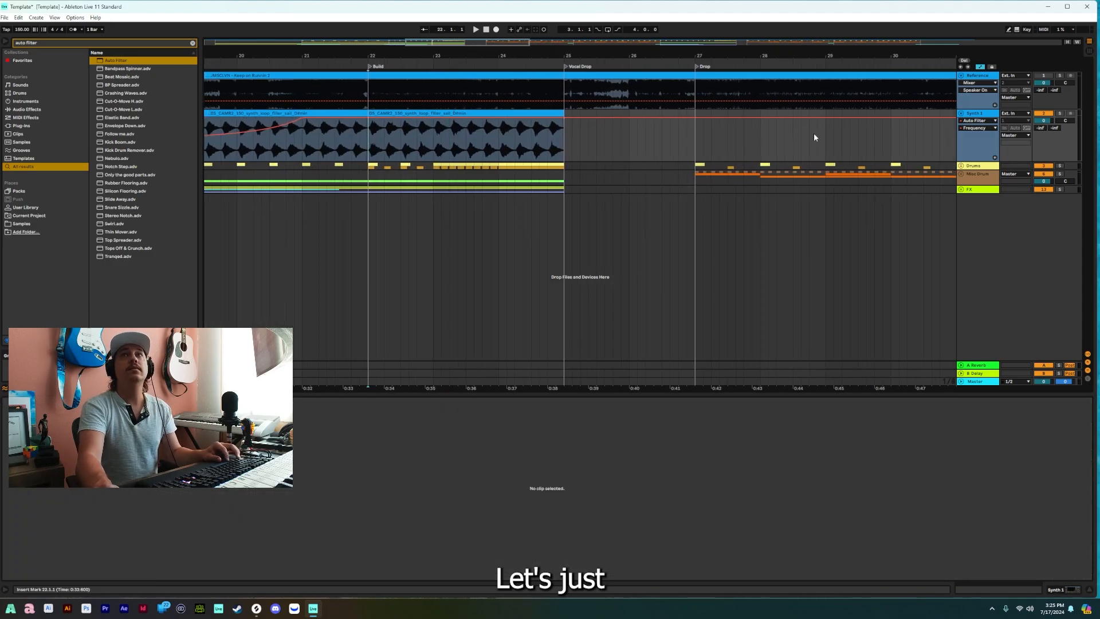
Solo the Synth 1 track and listen to the Build section from 22.1.1.
left_click(1060, 113)
key("space")
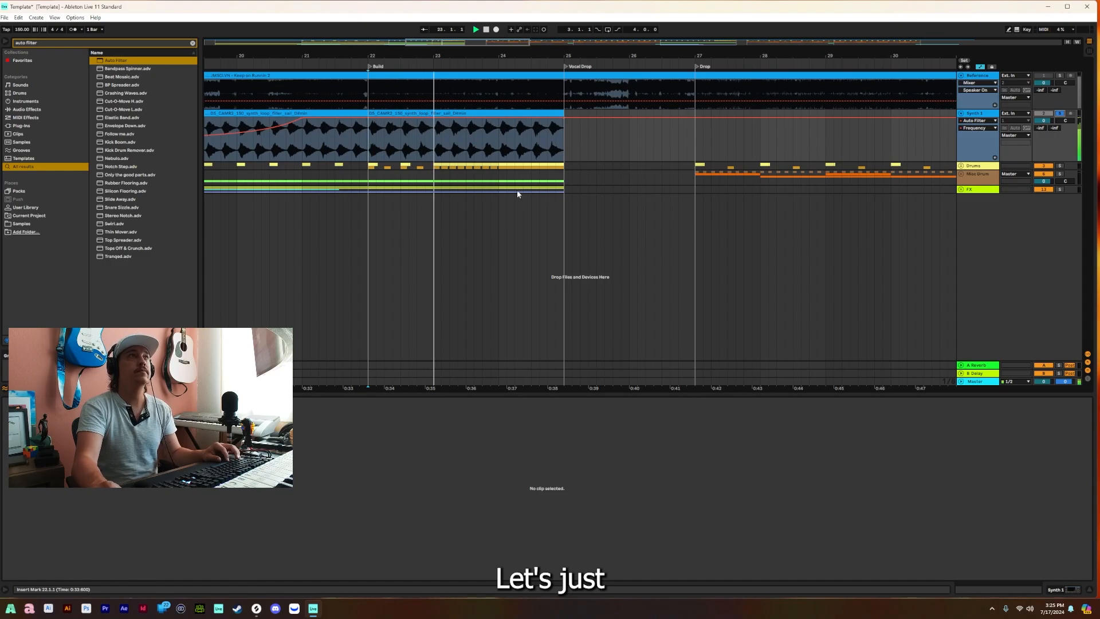
key("space")
Split the Synth 1 Build clip around the beat from 23.1.1 to 23.2.1 and delete everything after it up to the Vocal Drop.
left_click_drag(448, 56, 448, 76)
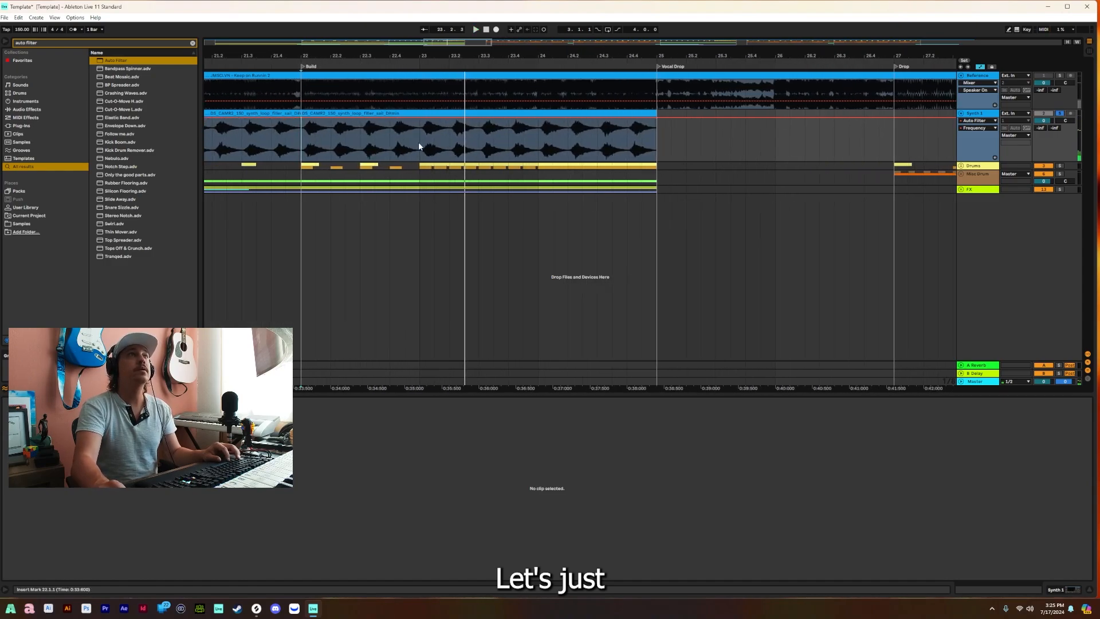
left_click_drag(420, 142, 449, 139)
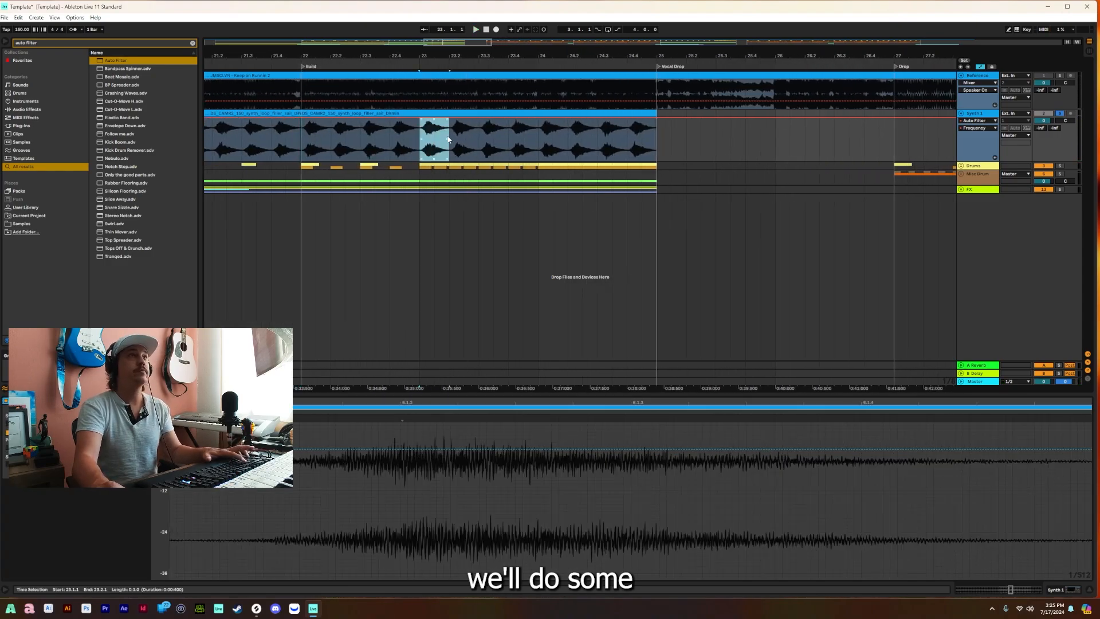
key("ctrl+e")
left_click(461, 113)
key("Delete")
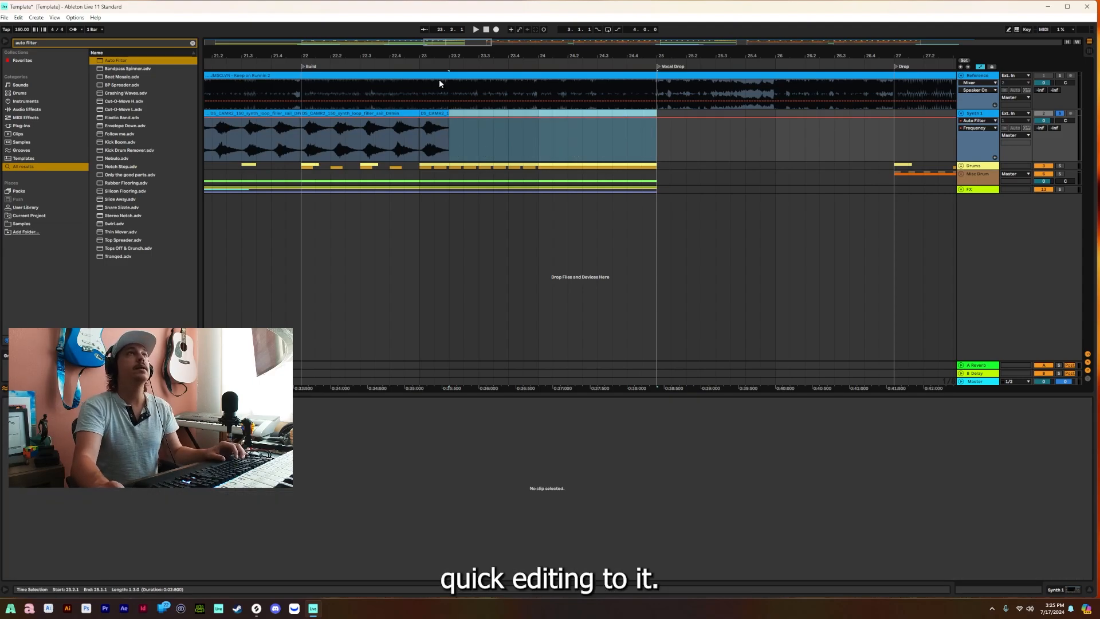
Consolidate the one-beat slice at 23.1.1 and time-stretch it down to half a beat, ending at 23.1.3.
left_click(435, 123)
key("ctrl+j")
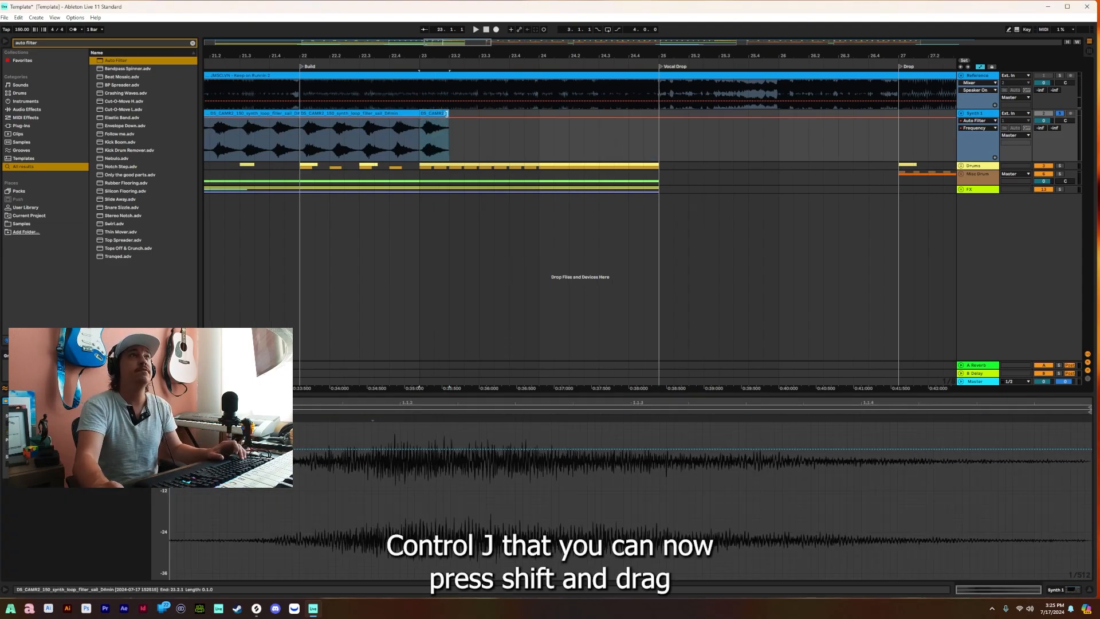
left_click_drag(440, 113, 445, 117)
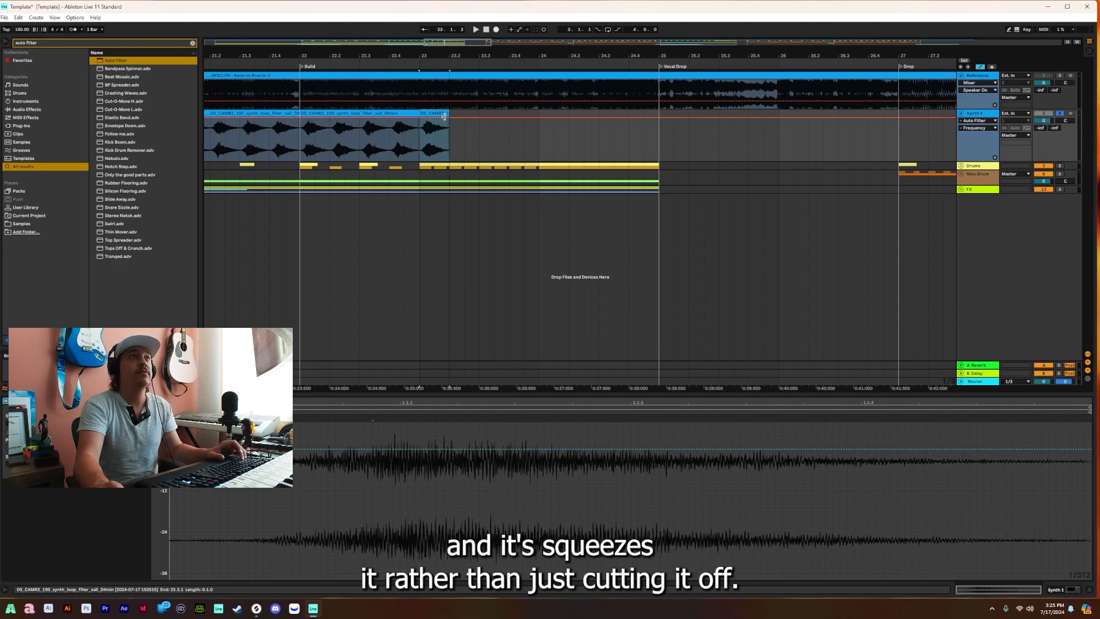
Duplicate the half-beat Synth 1 slice repeatedly until the copies reach 24.1.3.
key("ctrl+d")
key("ctrl+d")
key("ctrl+d")
key("ctrl+d")
key("ctrl+d")
key("ctrl+d")
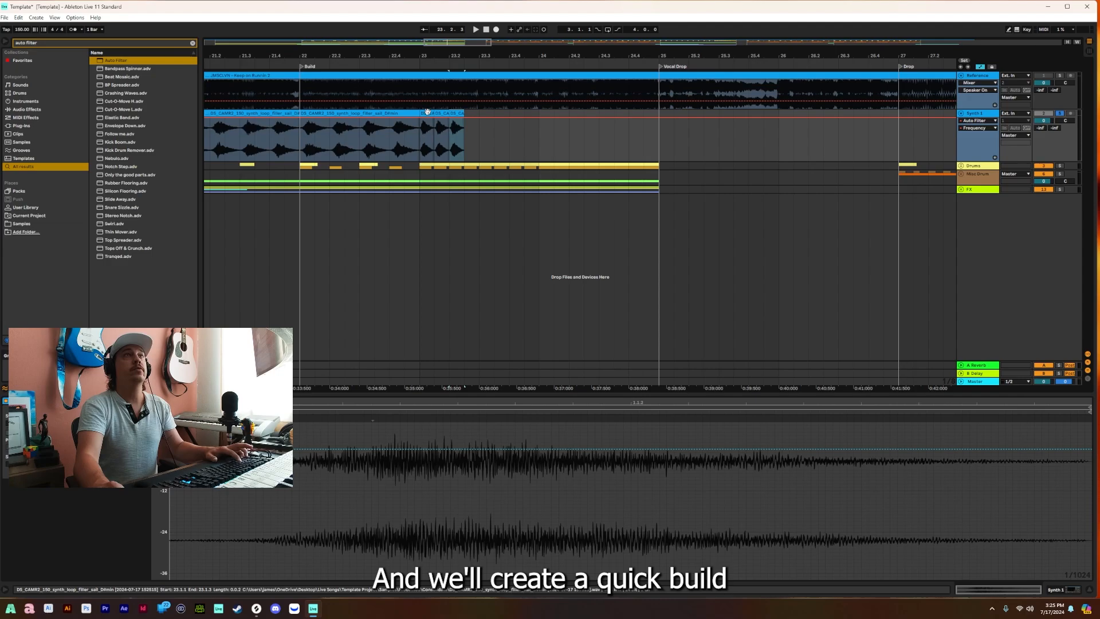
key("ctrl+d")
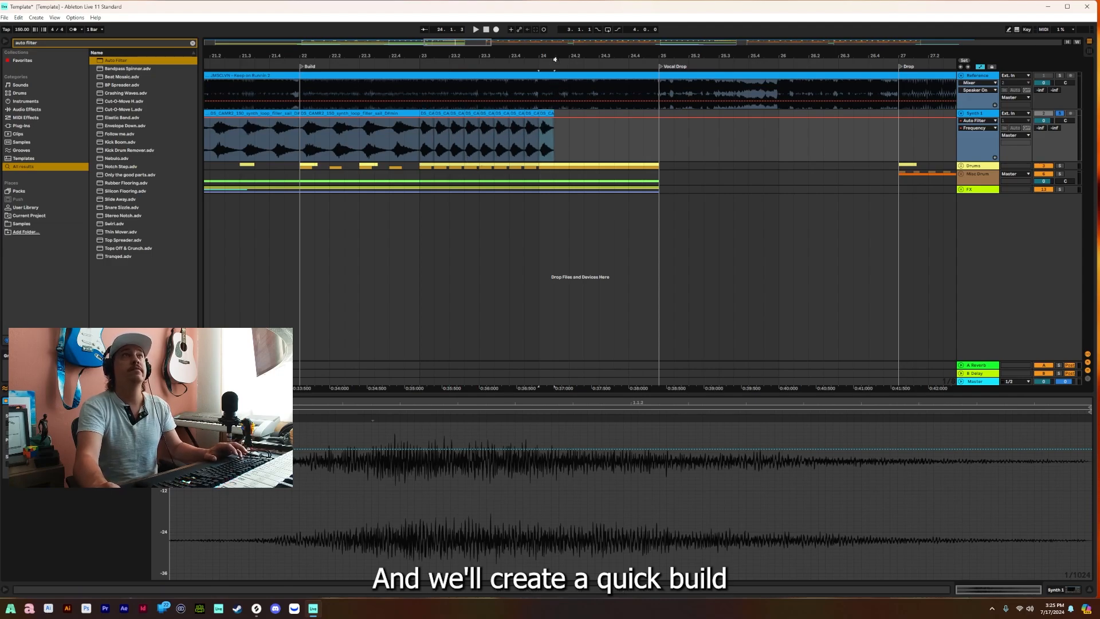
Squeeze the Synth 1 copy at 24.1.1 to half its length and duplicate it up to the Vocal Drop marker.
left_click_drag(554, 59, 558, 57)
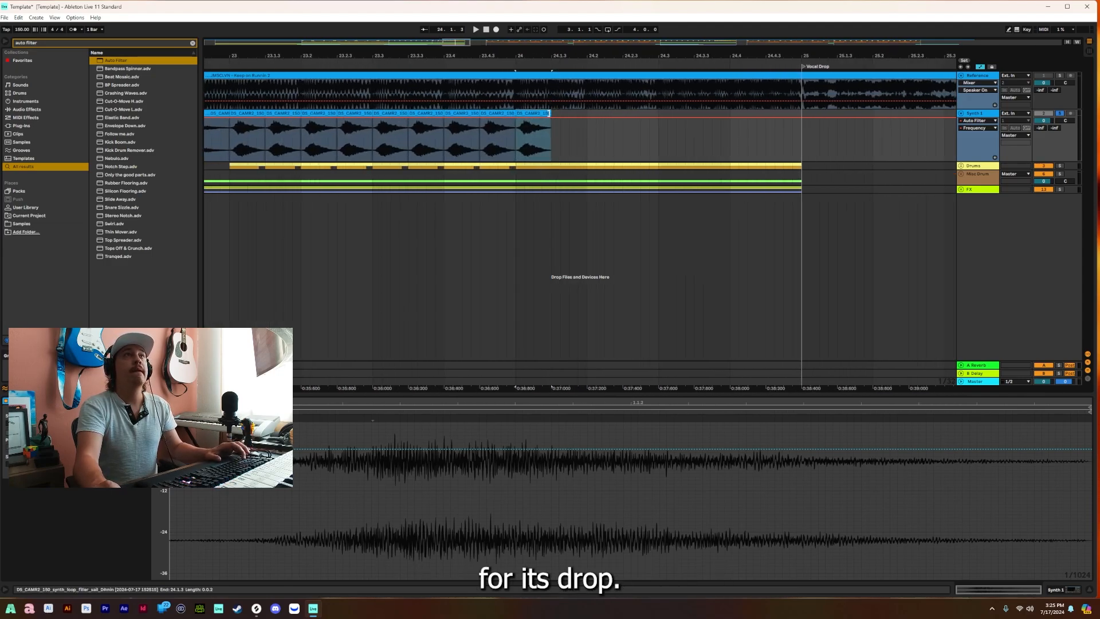
key("ctrl+d")
key("ctrl+d")
key("ctrl+d")
key("ctrl+d")
key("ctrl+d")
key("ctrl+d")
key("ctrl+d")
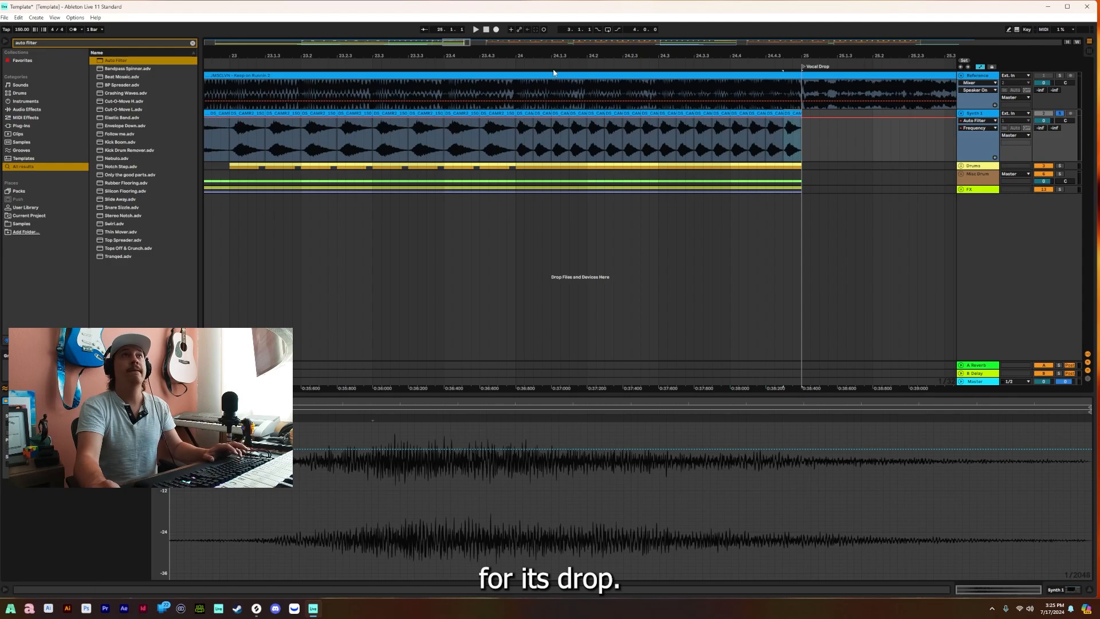
Play the edited Synth 1 build from the Build marker at 22.1.1.
left_click_drag(549, 57, 543, 56)
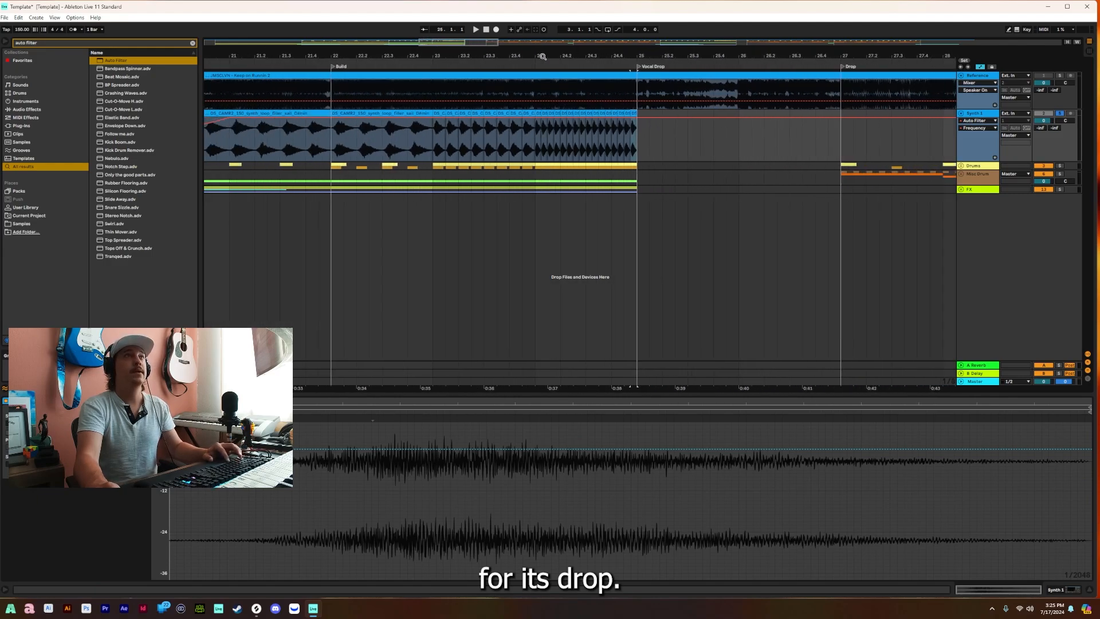
left_click(331, 154)
key("space")
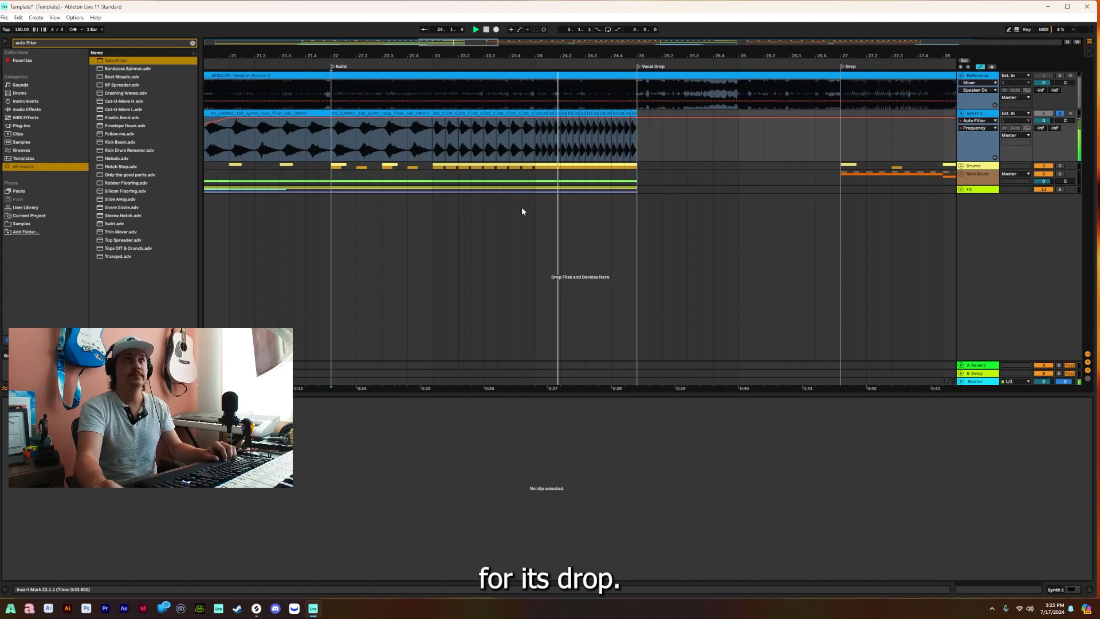
Select all Synth 1 clips between the Build and Vocal Drop markers and consolidate them into one clip.
left_click(361, 114)
left_click(633, 114, "shift")
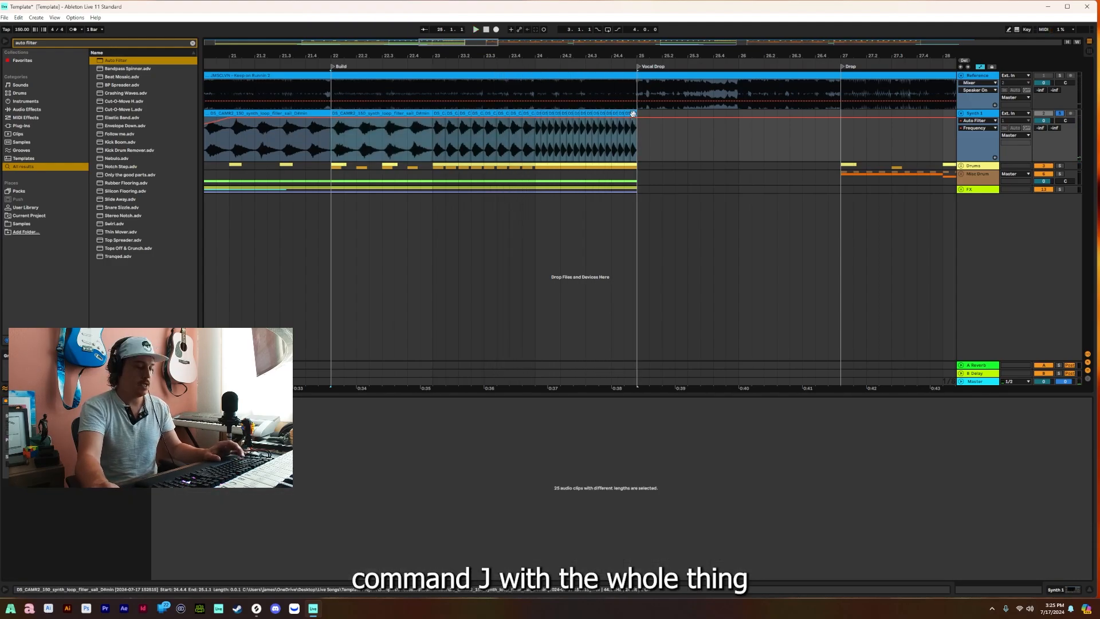
key("ctrl+j")
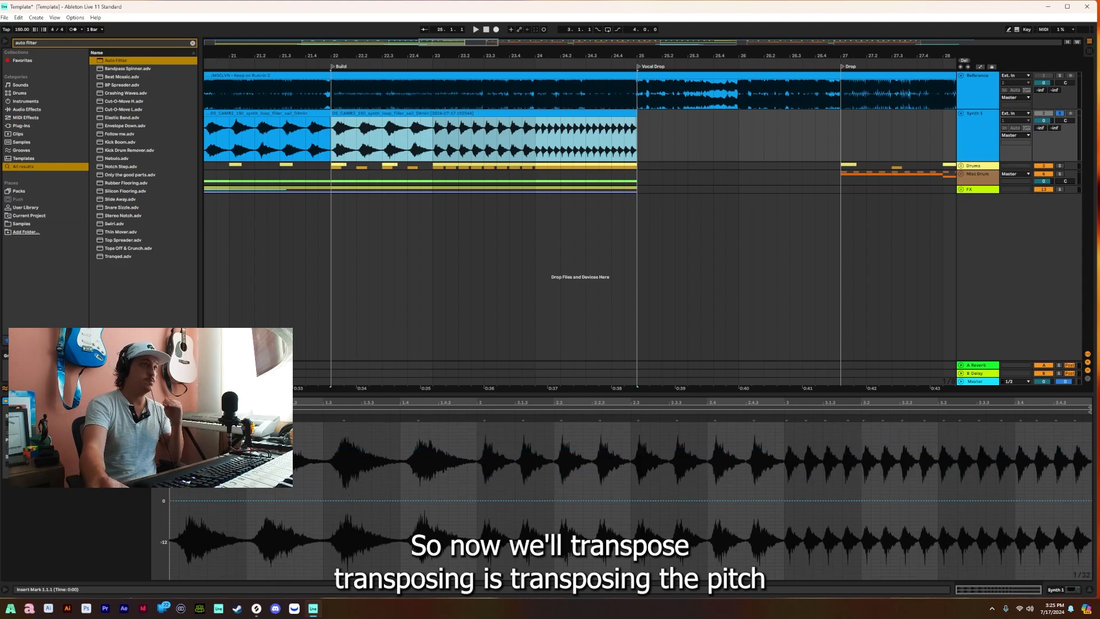
Draw a transposition envelope on the Build clip rising from 0 to +12 semitones across its length, and play it.
left_click(171, 502)
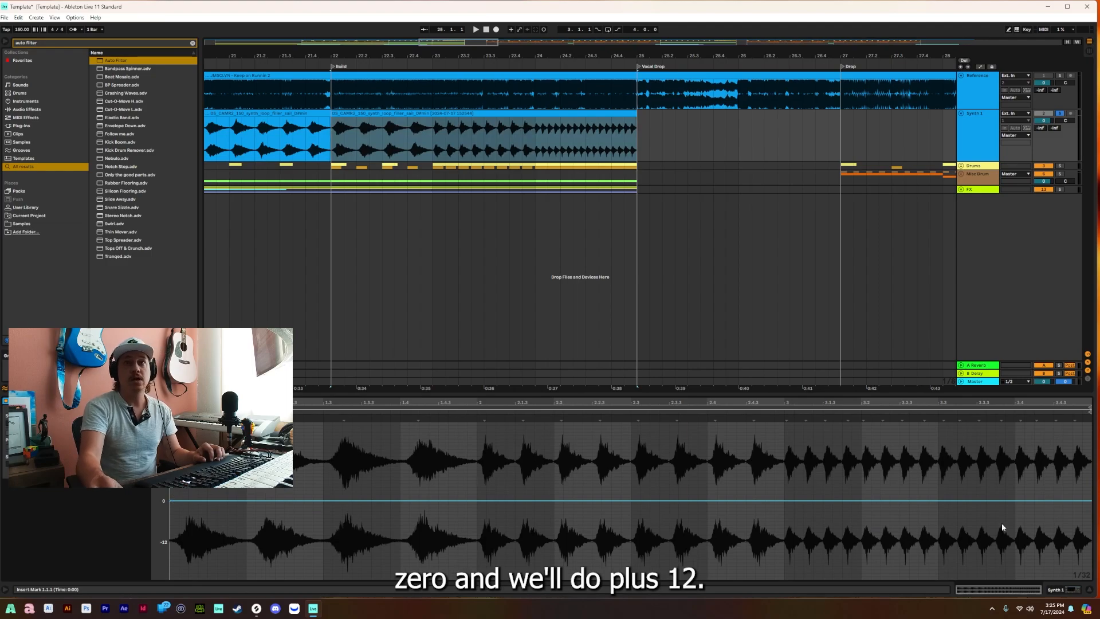
left_click_drag(1091, 505, 1090, 460)
left_click(398, 136)
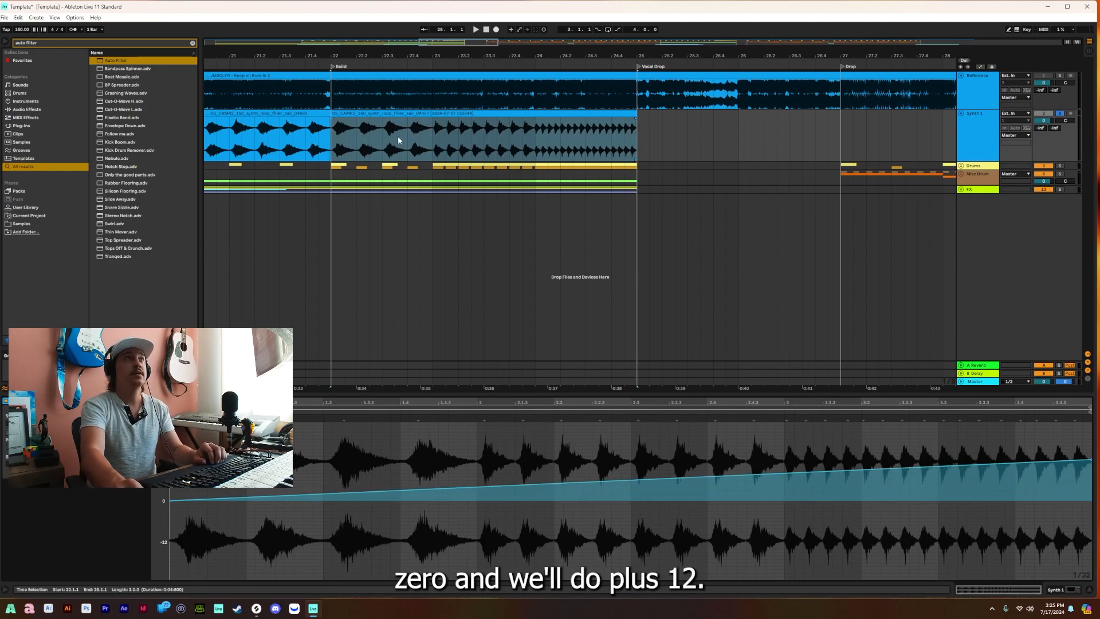
key("space")
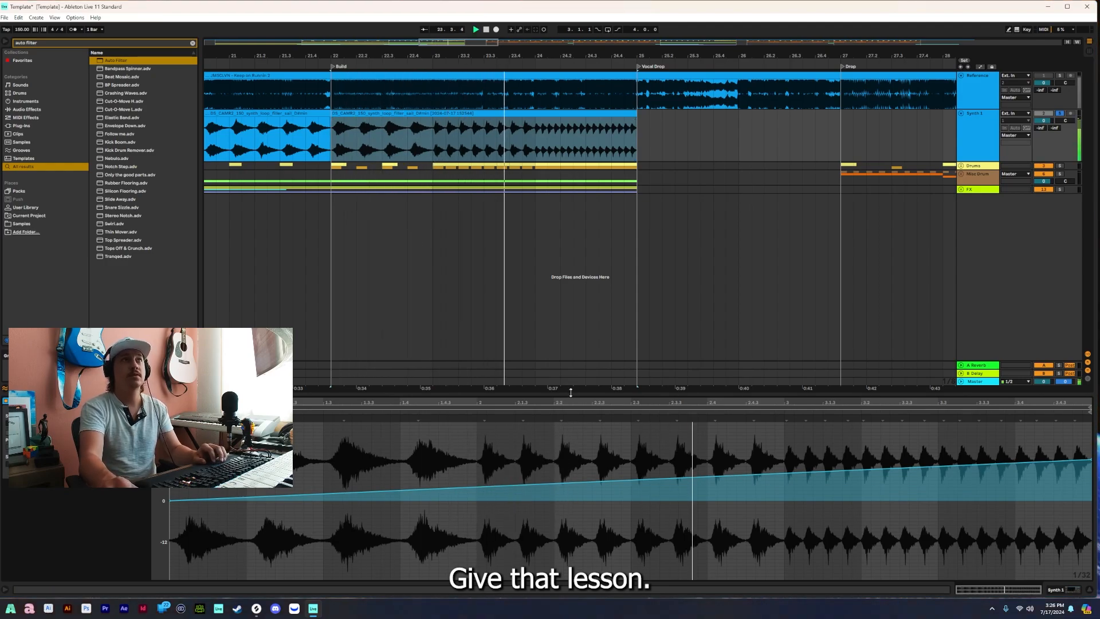
Add a 0-semitone breakpoint halfway through the transposition envelope so the pitch rise starts there, and audition the clip.
left_click_drag(630, 484, 631, 501)
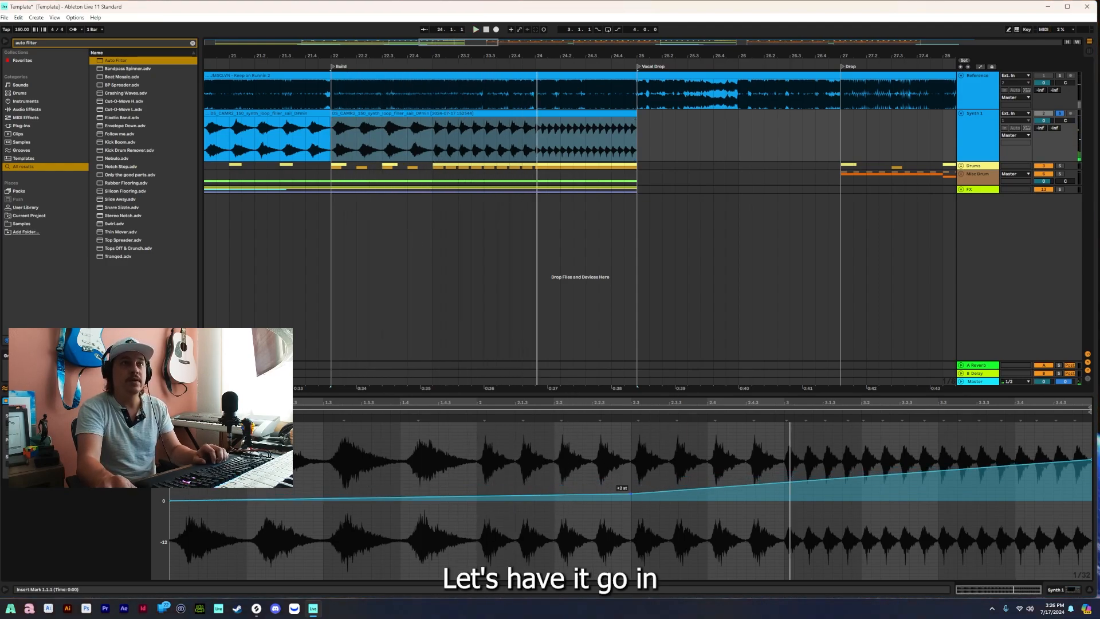
key("space")
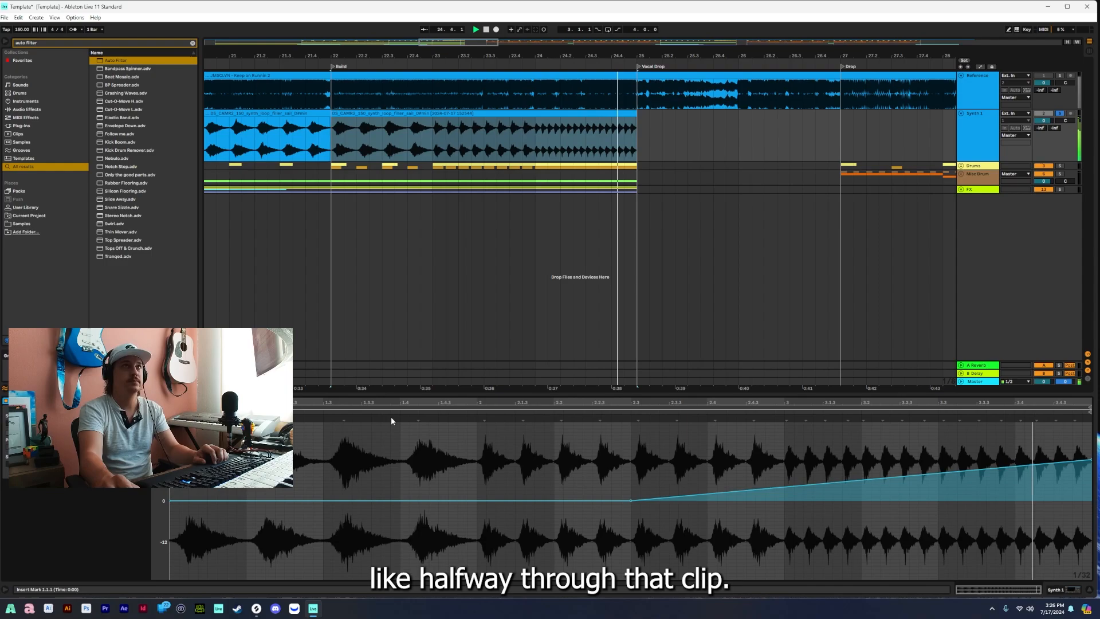
key("space")
Switch the Build clip's detail view from the transposition envelope back to its sample waveform.
left_click(428, 114)
left_click(84, 401)
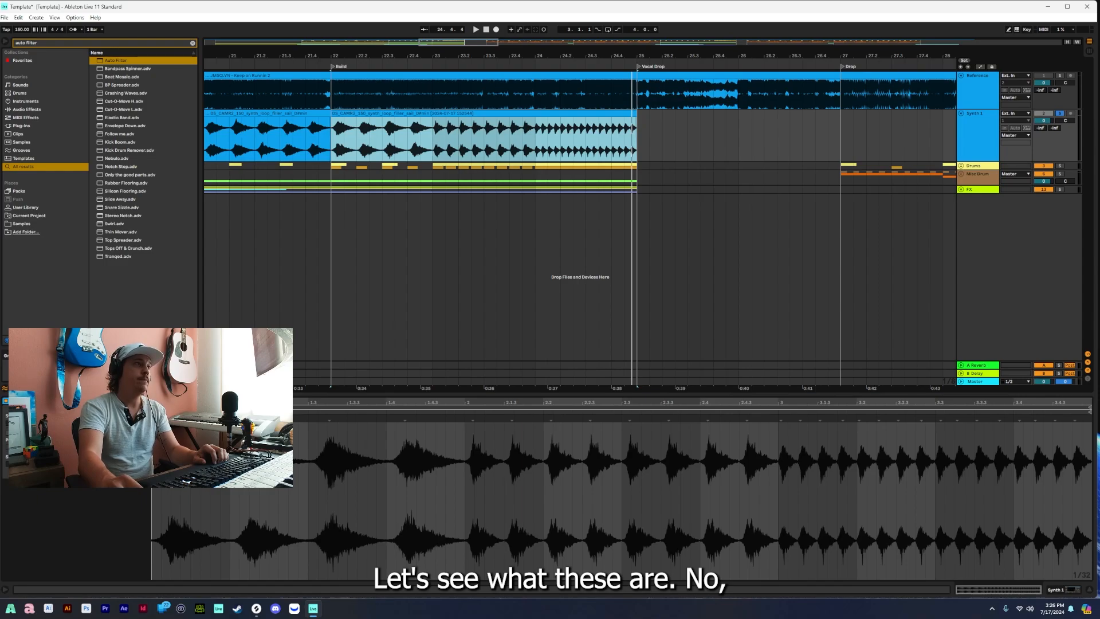
left_click(95, 441)
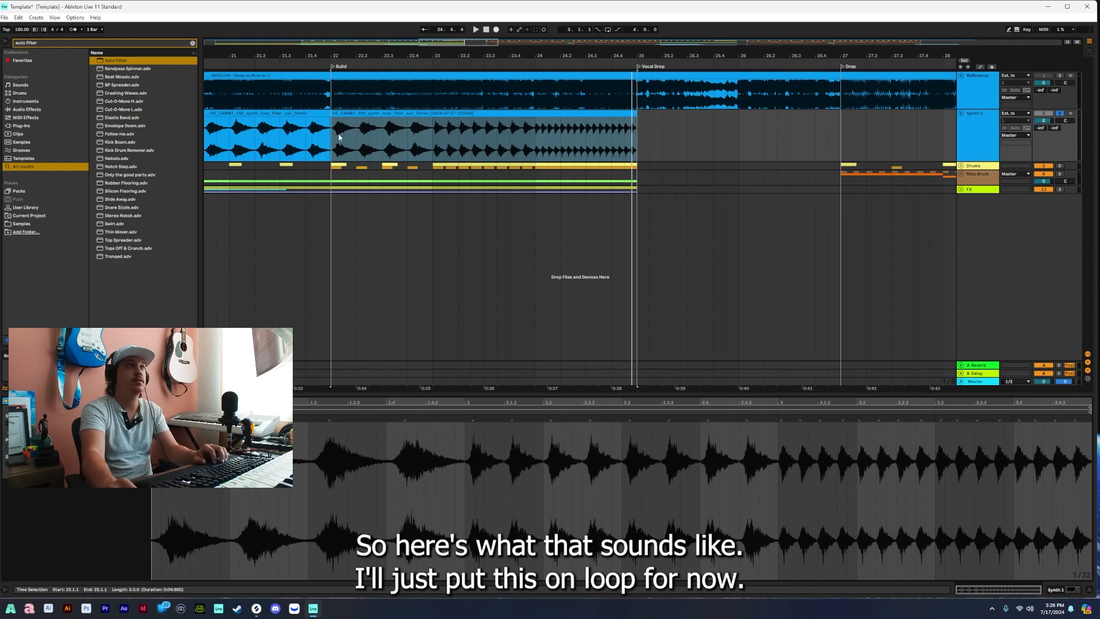
Set the arrangement loop over the Build clip, from 22.1.1 for three bars, with looping turned on.
left_click_drag(333, 150, 634, 147)
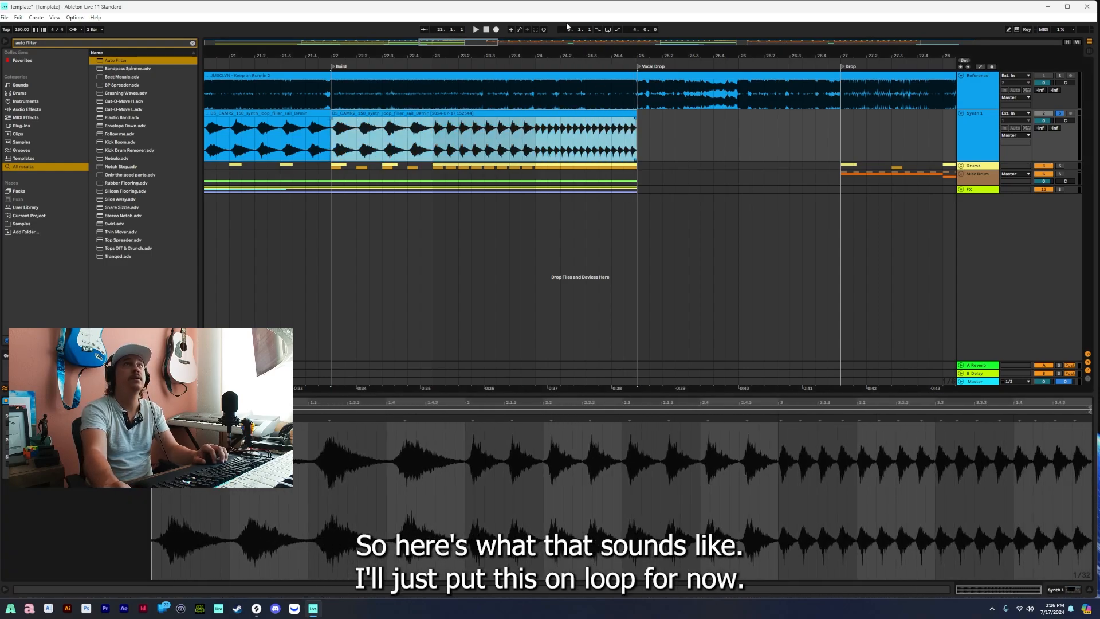
right_click(380, 142)
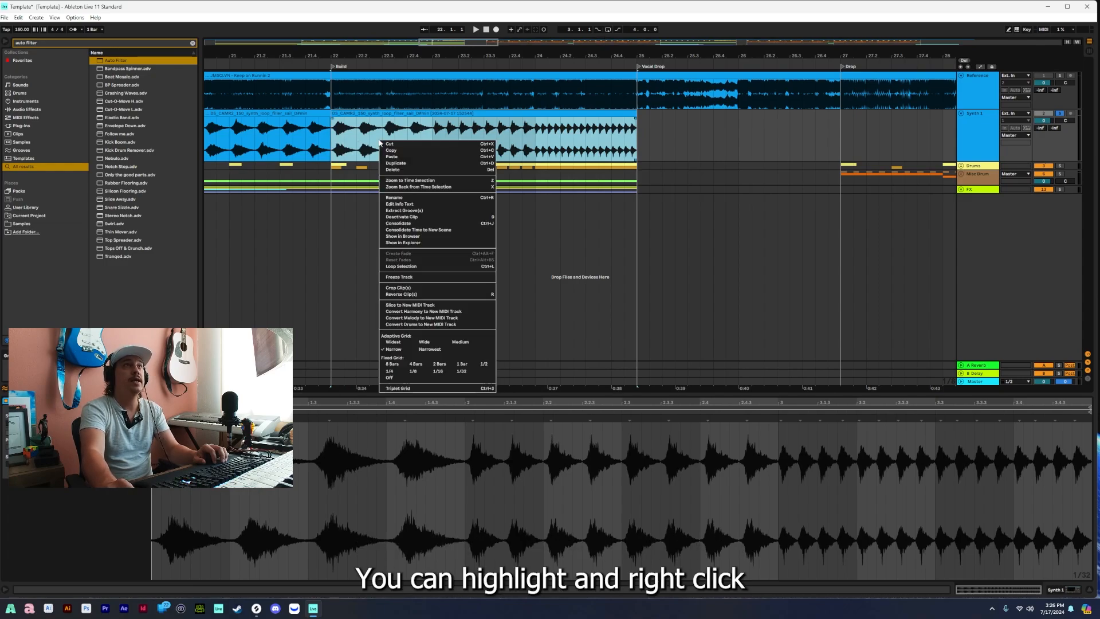
left_click(609, 33)
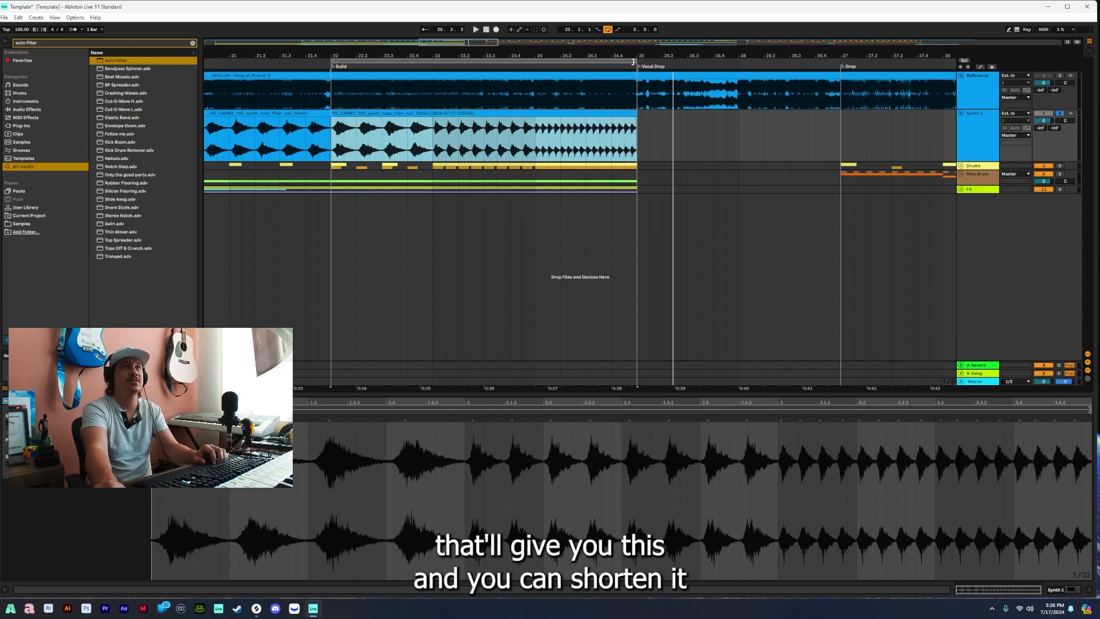
mouse_move(634, 62)
left_mouse_down()
mouse_move(452, 74)
mouse_move(621, 80)
mouse_move(434, 90)
mouse_move(634, 64)
left_mouse_up()
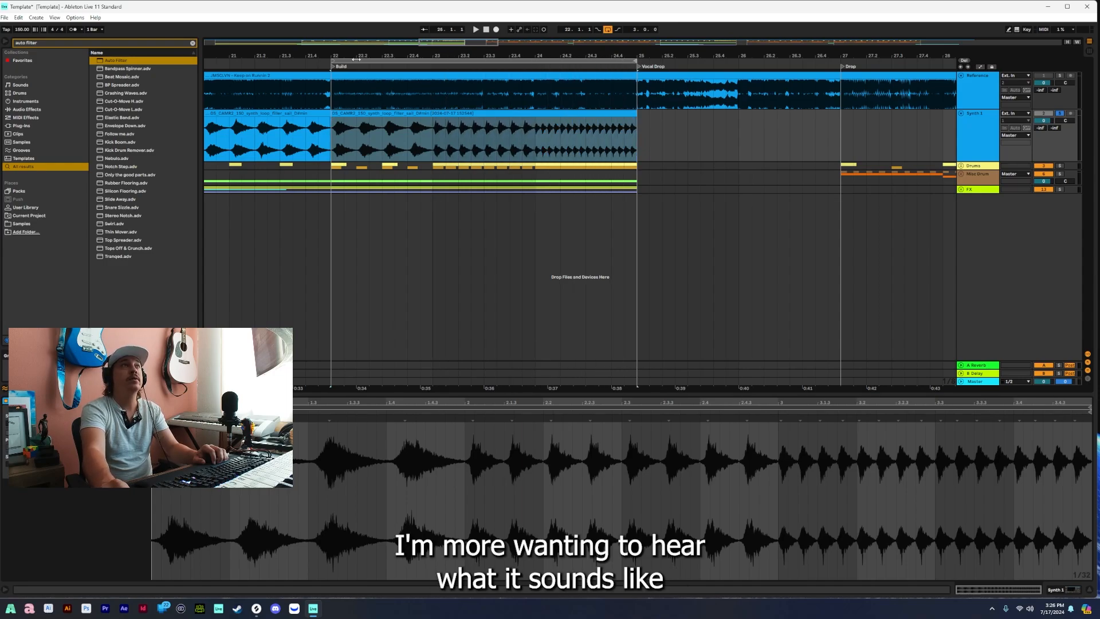
Move the loop start to 23.3.1 to audition the transposed half of the Build, and turn looping off.
left_click_drag(357, 59, 482, 74)
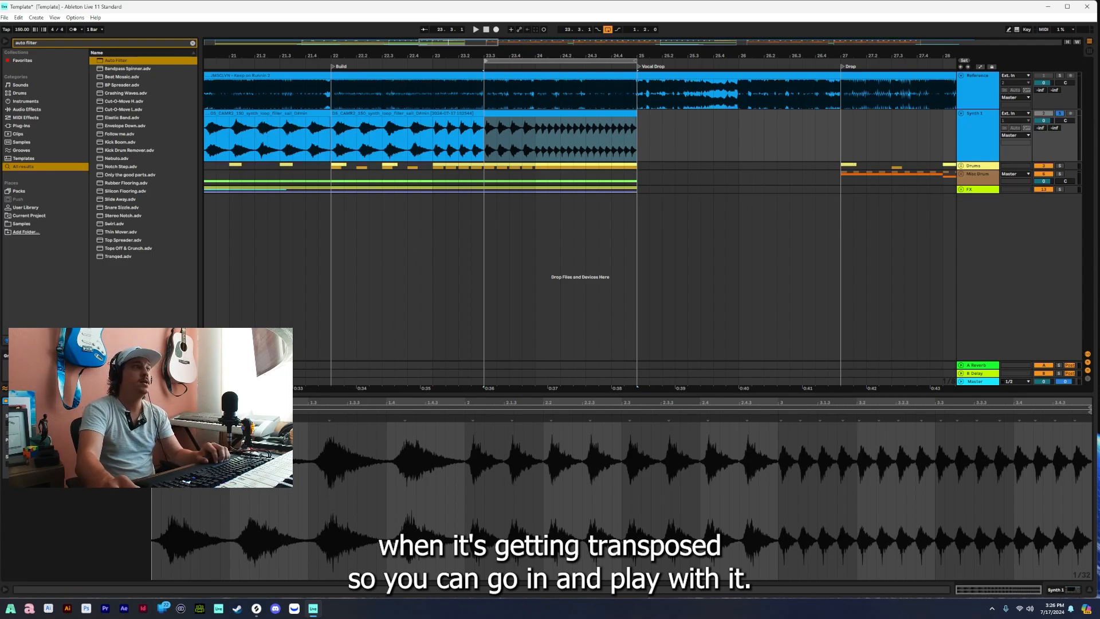
key("space")
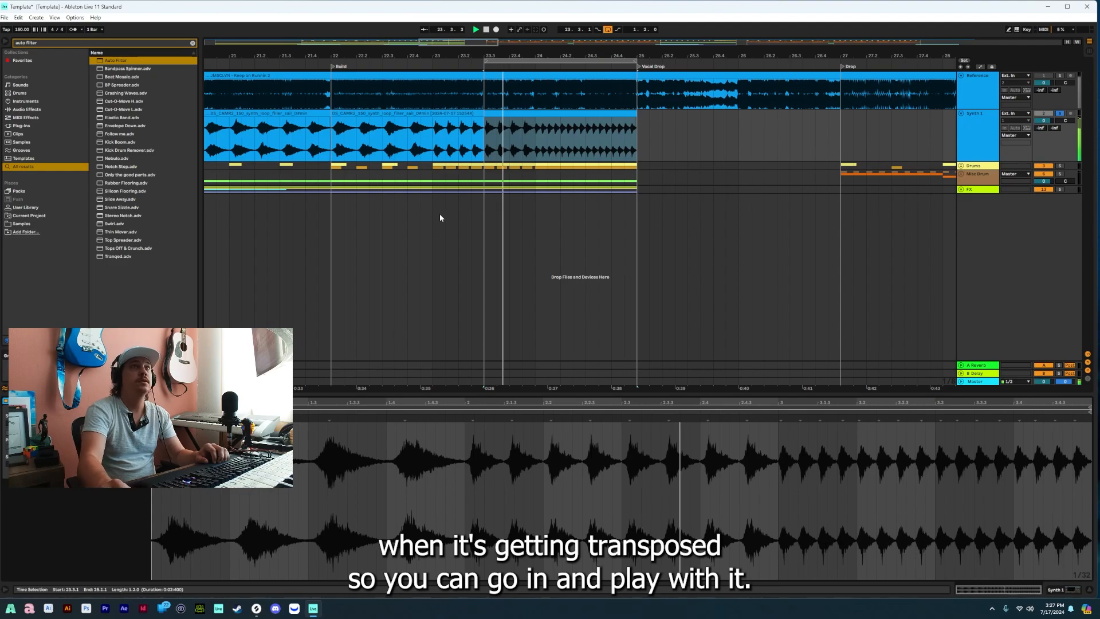
left_click(608, 30)
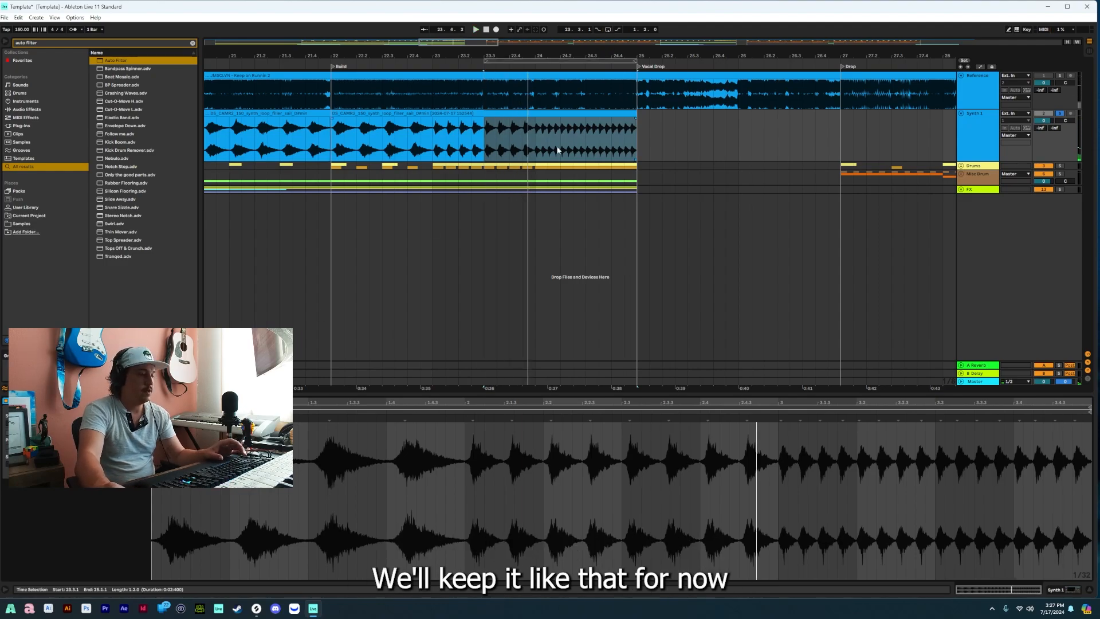
Copy the Synth 1 Pre Build and Build clips to the 2nd build marker at 43.1.1 and check their filter automation.
scroll(337, 120, "down", 5)
left_click(302, 114)
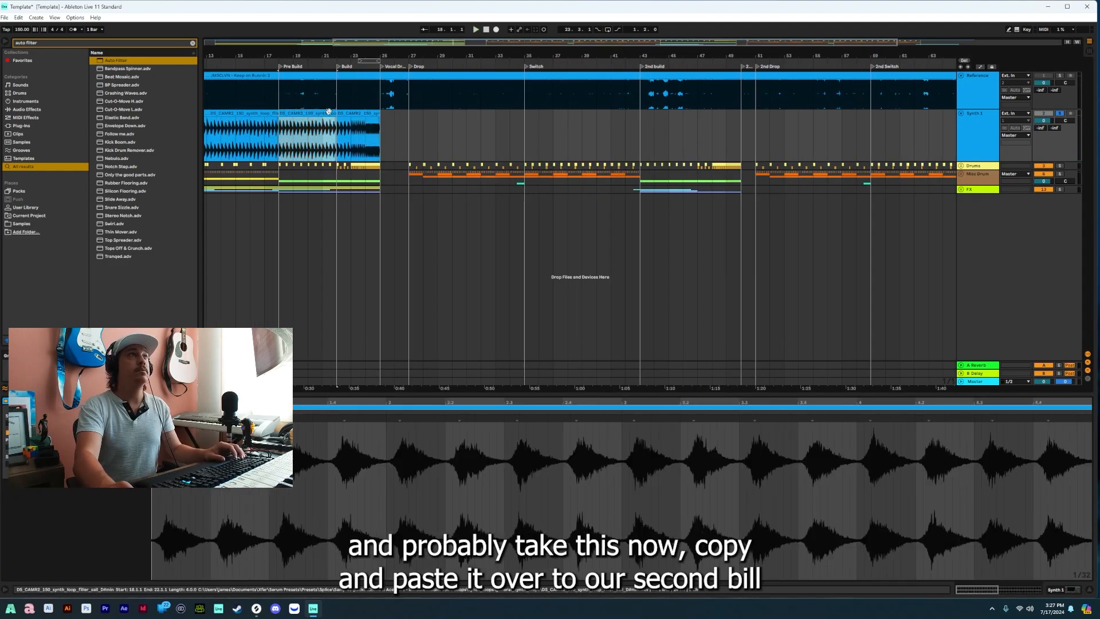
left_click(371, 114, "shift")
key("ctrl+c")
left_click(640, 137)
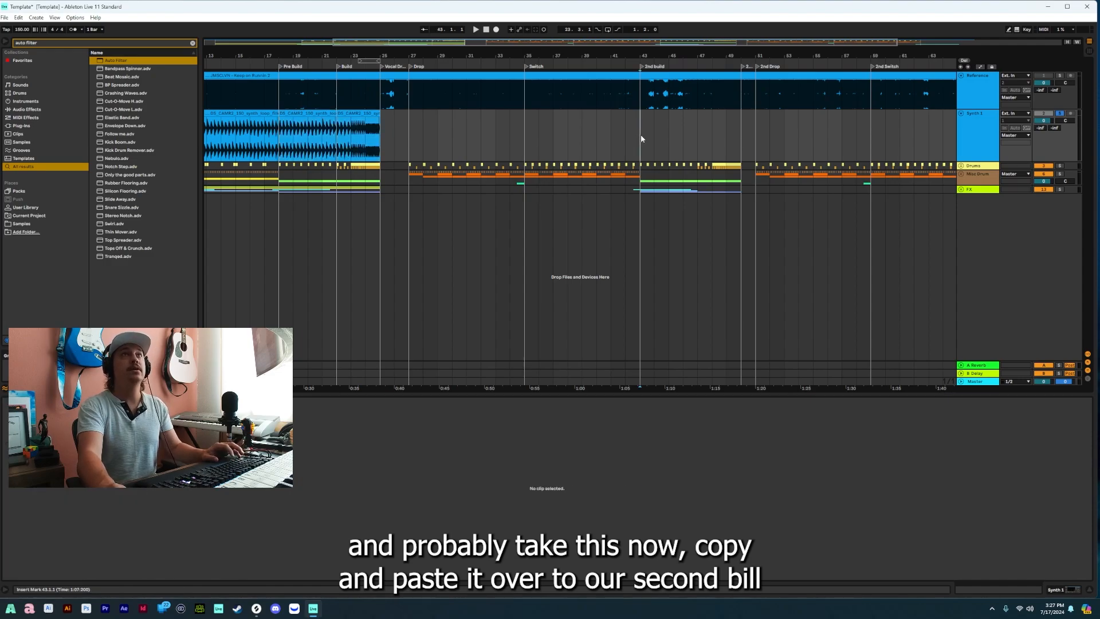
key("ctrl+v")
key("a")
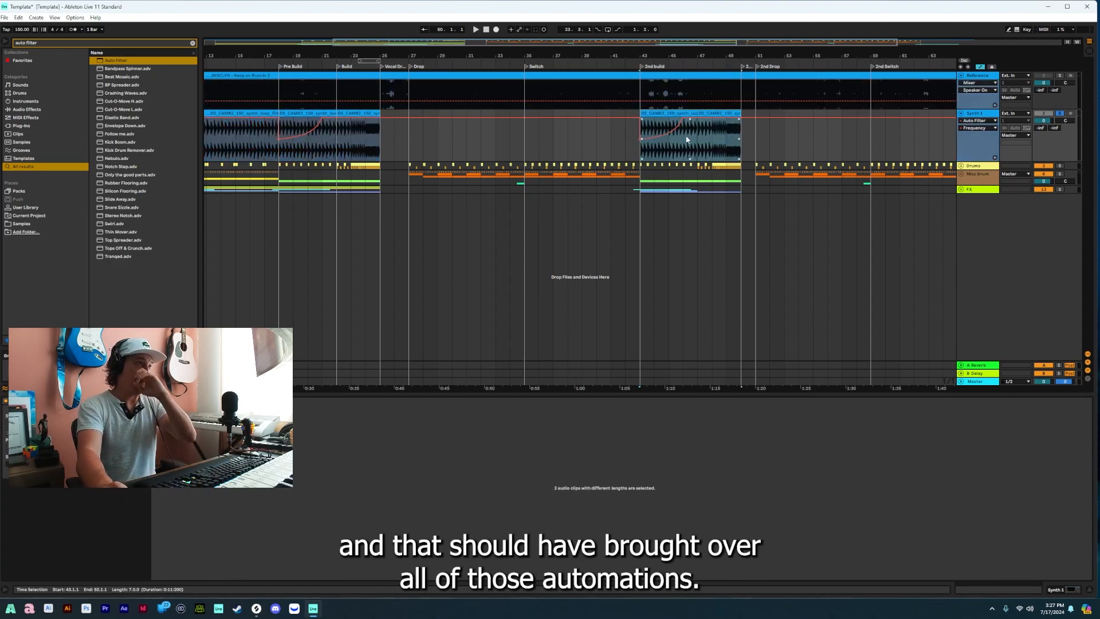
key("a")
Turn off solo on Synth 1 and play the full arrangement from the Pre Build marker at 18.1.1.
key("minus")
left_click(370, 153)
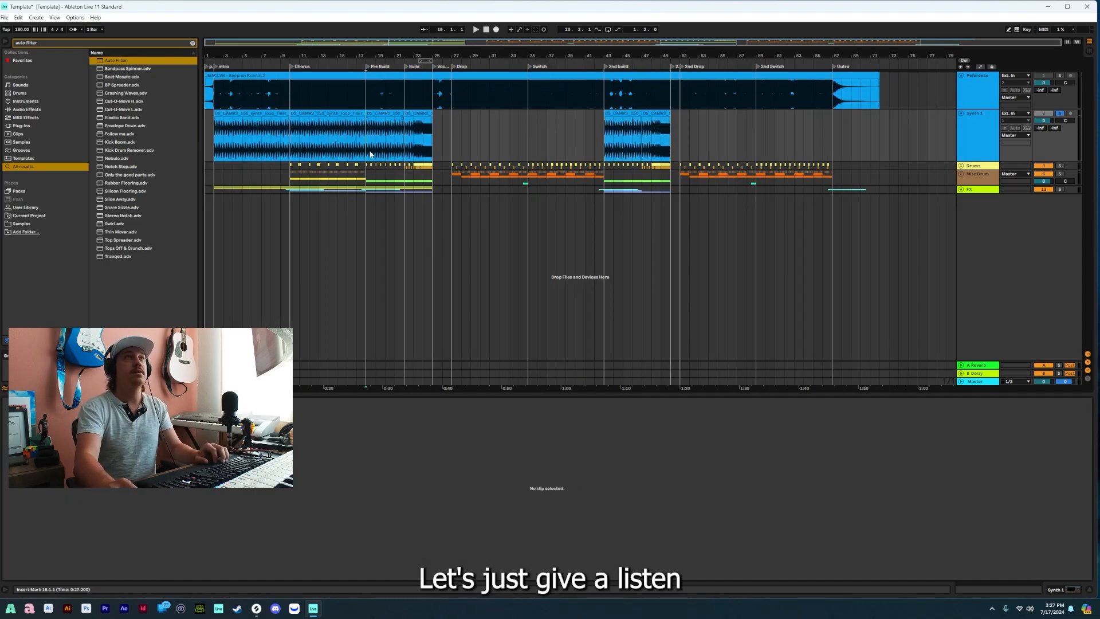
left_click(1060, 114)
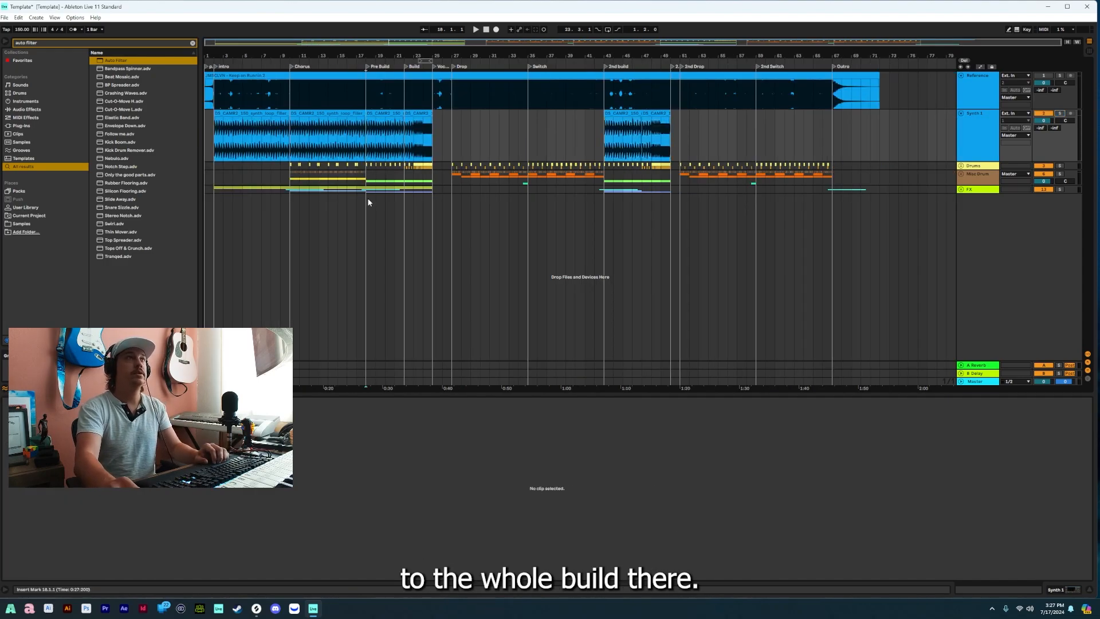
key("space")
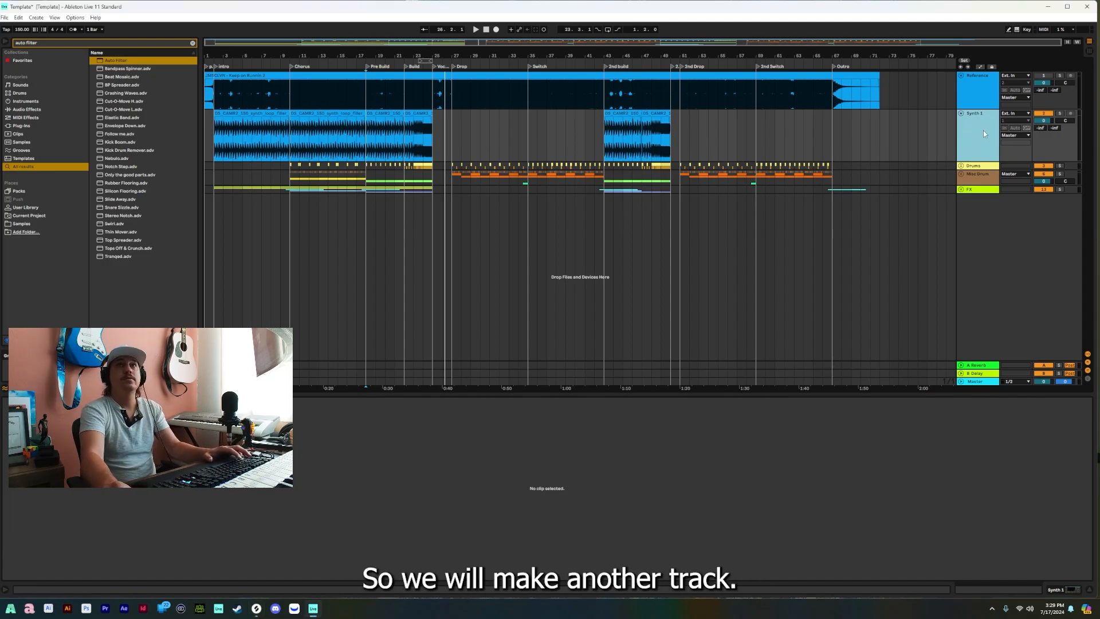
Insert a new audio track below Synth 1.
key("ctrl+t")
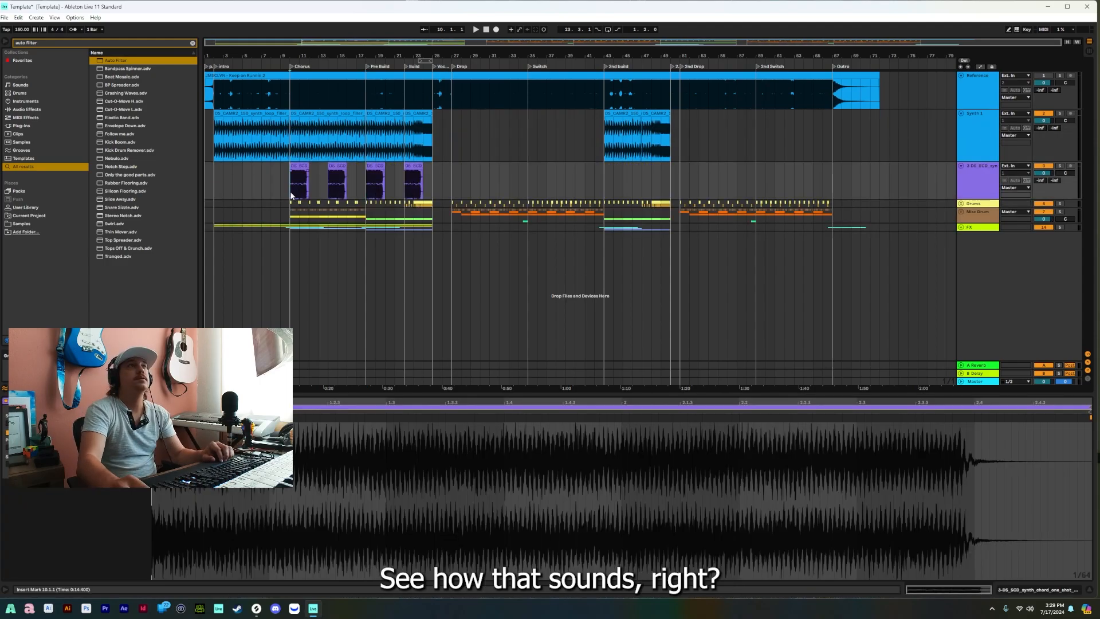
Play the chord stabs from the Chorus marker at 10.1.1 and rename their track Synth Stab.
key("space")
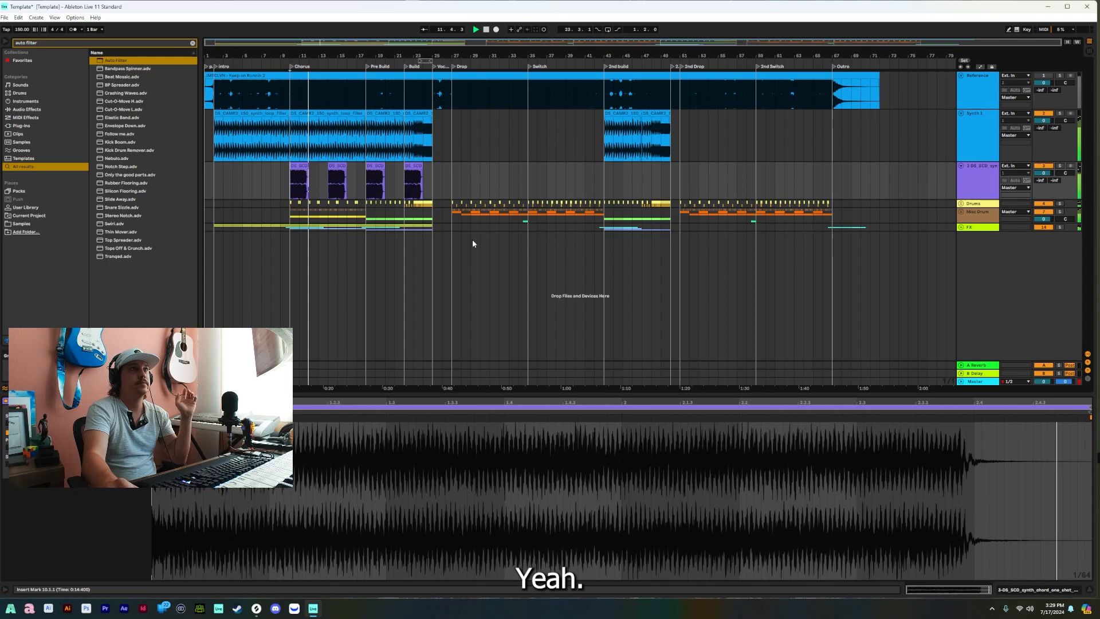
key("space")
left_click(975, 179)
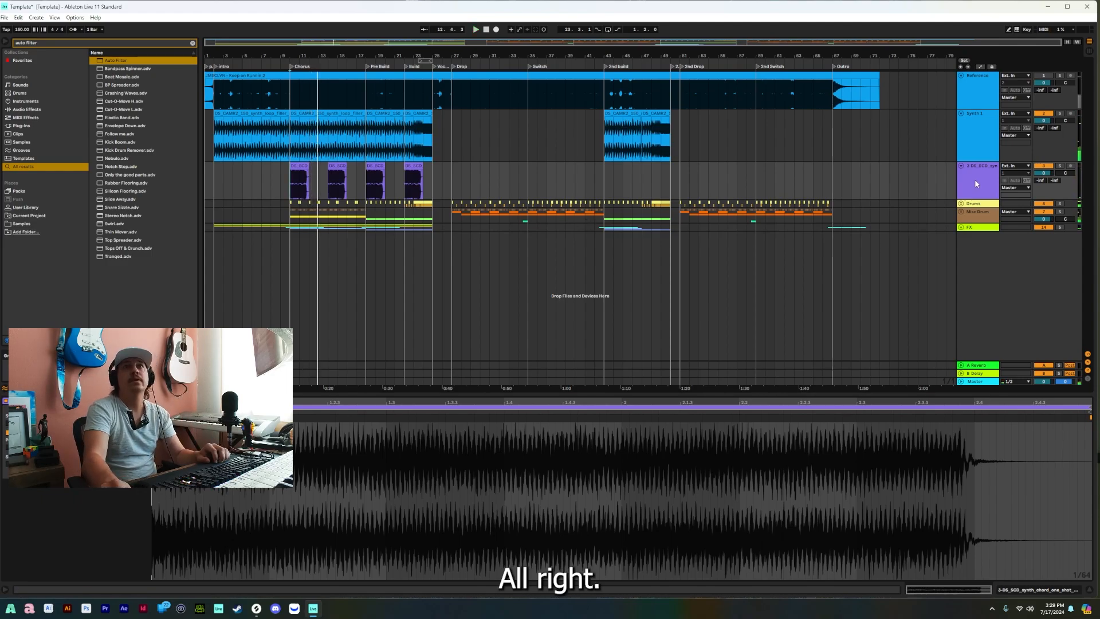
right_click(975, 167)
left_click(989, 200)
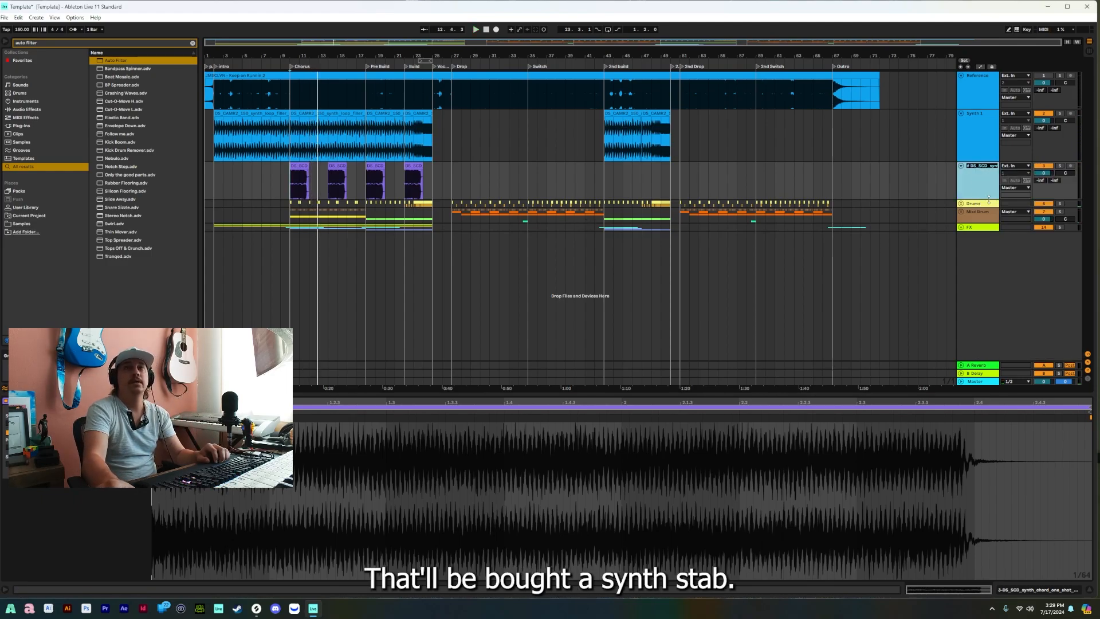
type("Synth Stab")
key("Return")
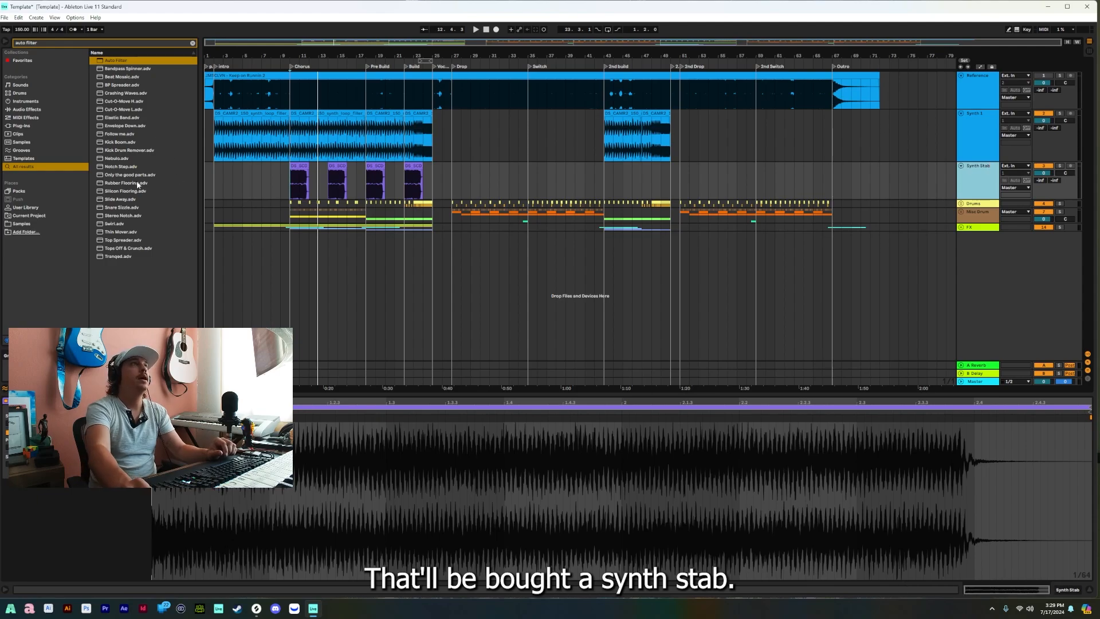
Add a Reverb to the Synth Stab track with the low cut on and a decay of 3.62 s, and audition it in solo.
key("ctrl+f")
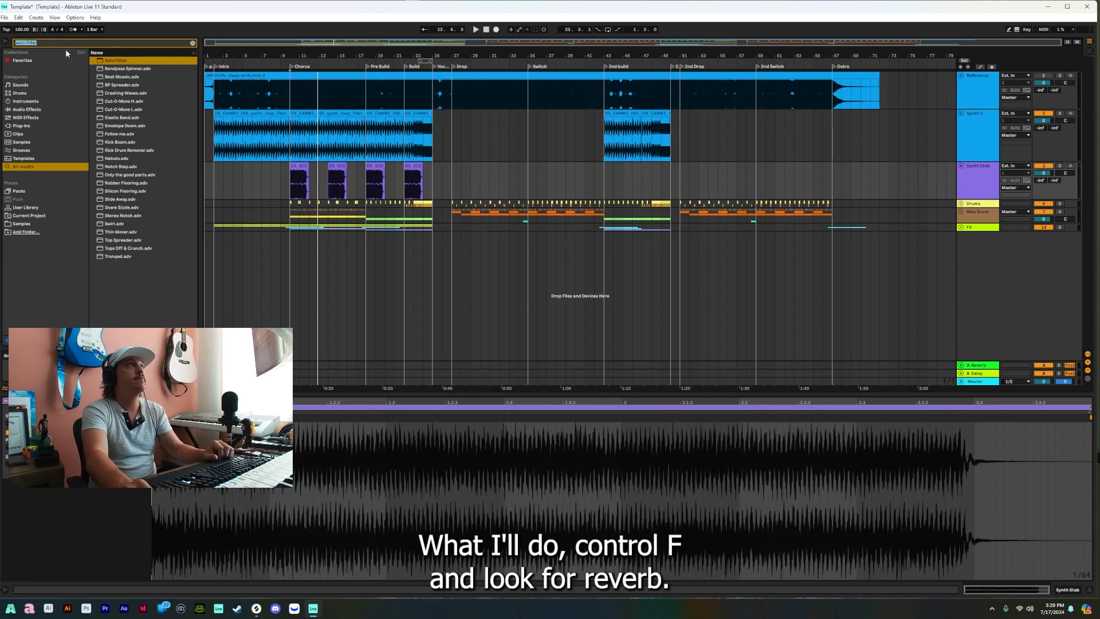
type("reverb")
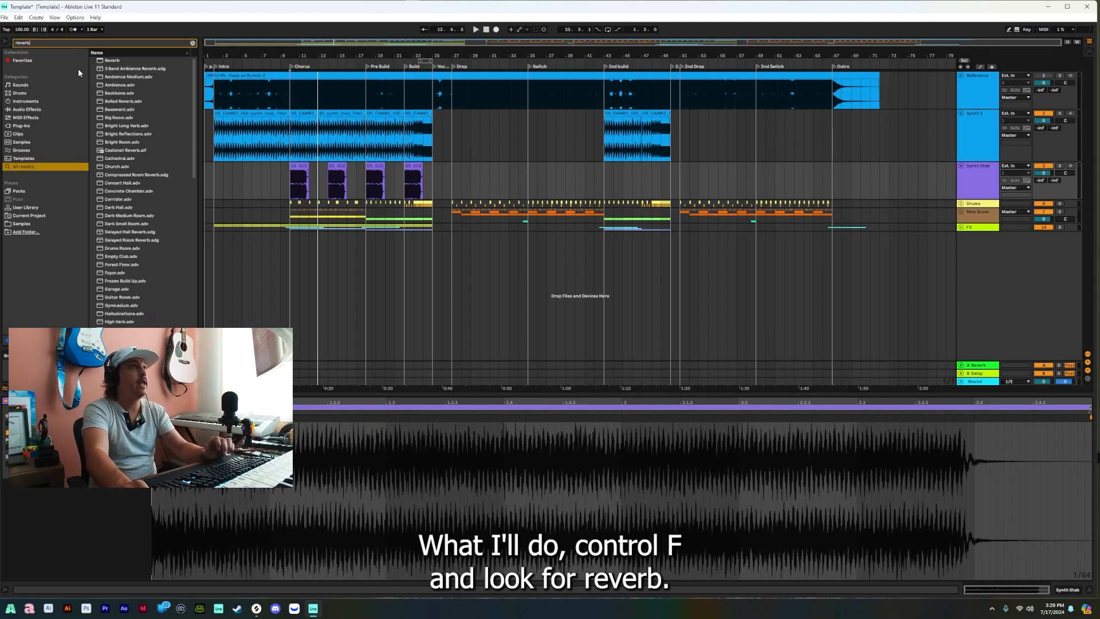
key("Return")
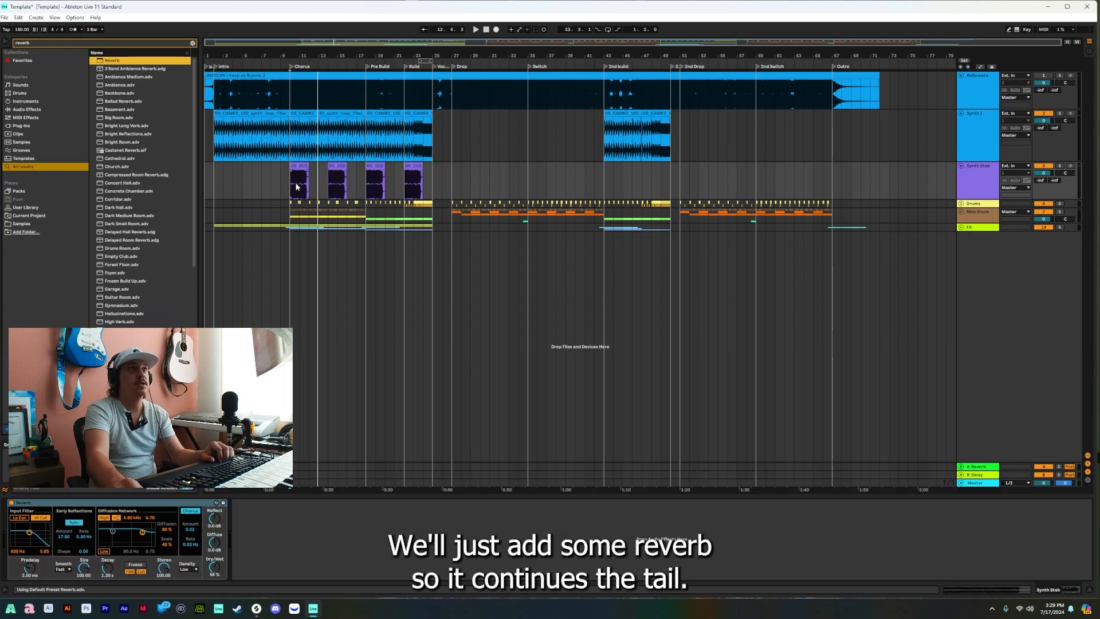
left_click(19, 517)
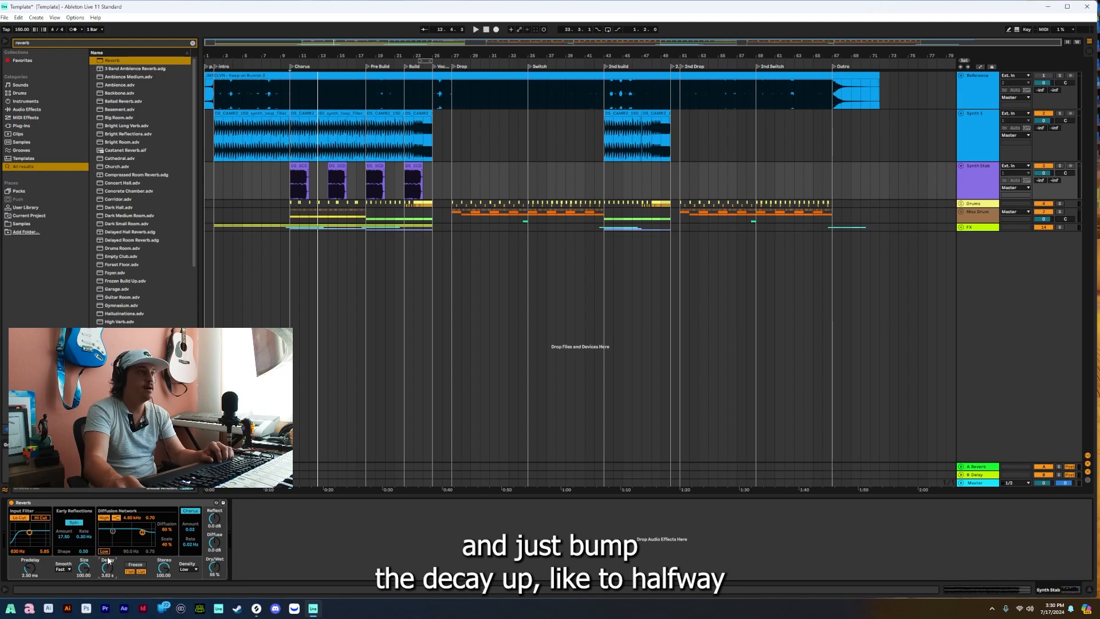
key("space")
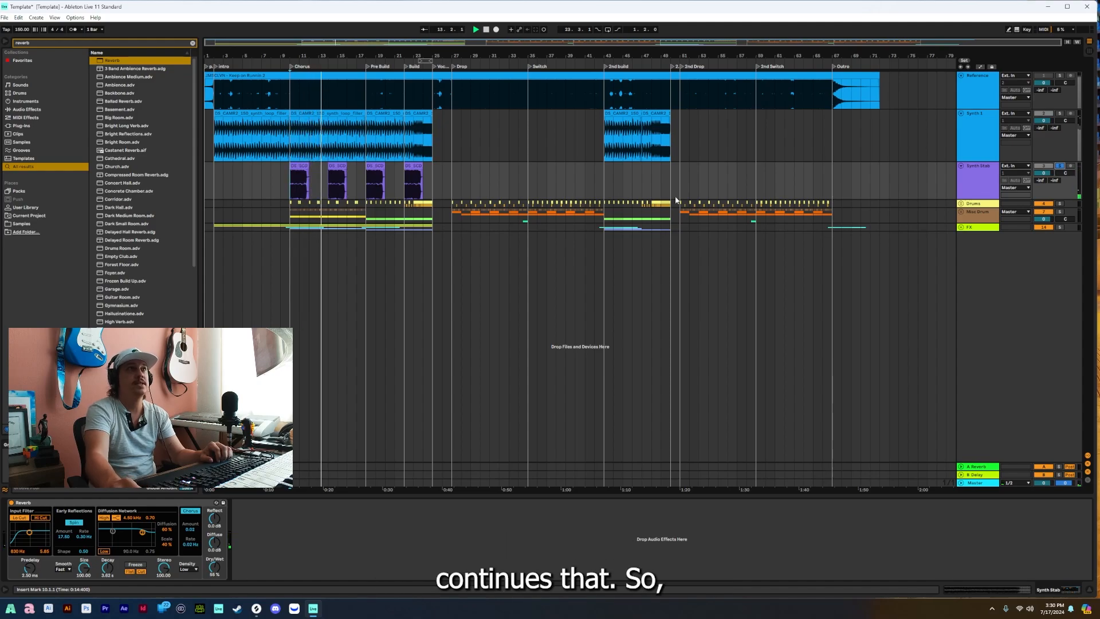
left_click(1060, 167)
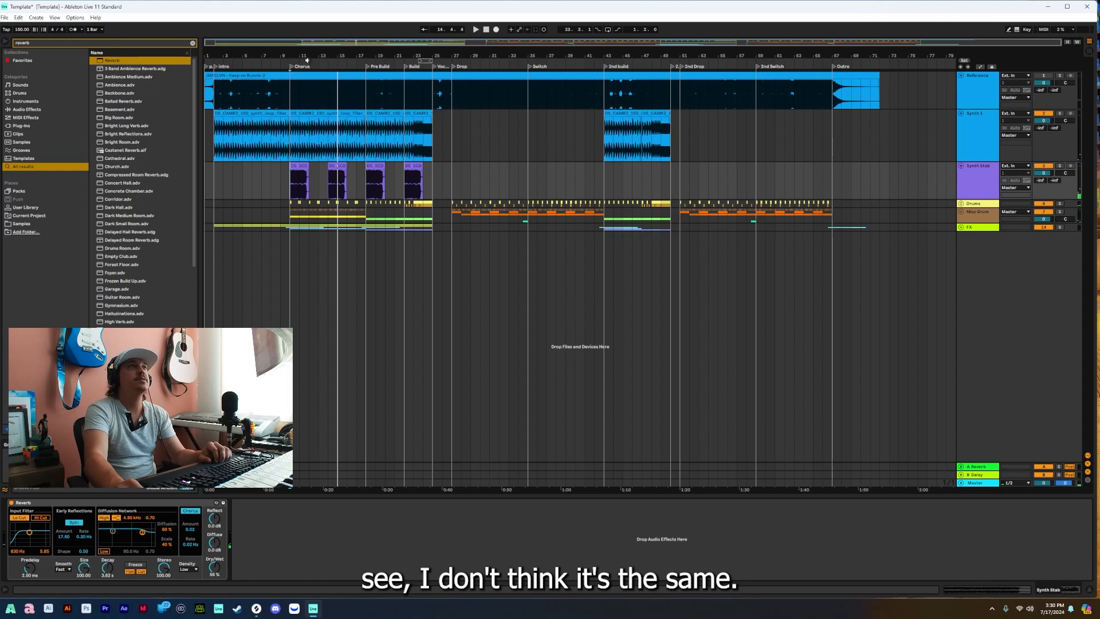
Delete all four chord one-shot clips on the Synth Stab track between the Chorus and Build markers.
left_click_drag(307, 57, 328, 95)
left_click(327, 166)
left_click(560, 168, "shift")
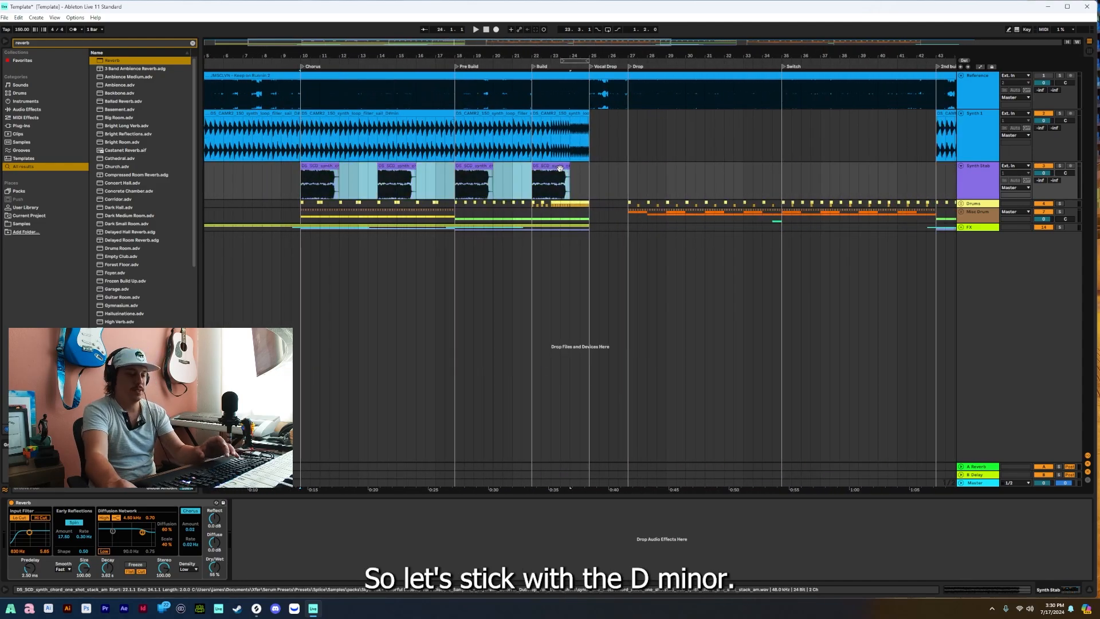
key("Delete")
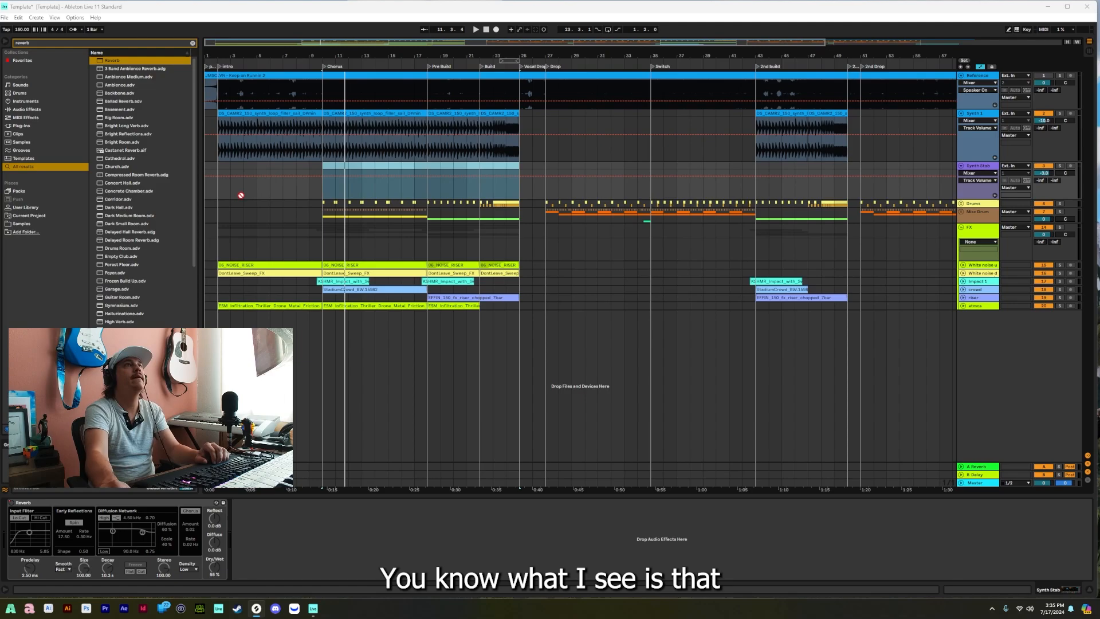
Repeat the bass car horn stab every two bars from the Chorus marker into the Build and play it from the Chorus.
left_click(328, 180)
left_click_drag(321, 172, 349, 184)
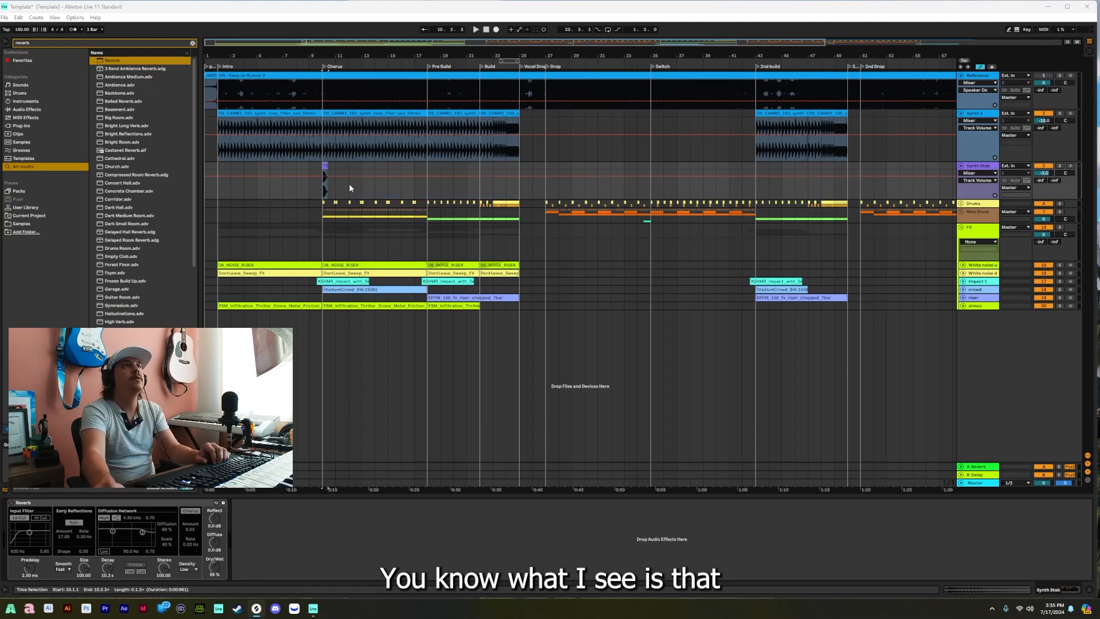
left_click(325, 167)
key("ctrl+d")
key("ctrl+d")
key("ctrl+d")
key("ctrl+d")
key("ctrl+d")
key("ctrl+d")
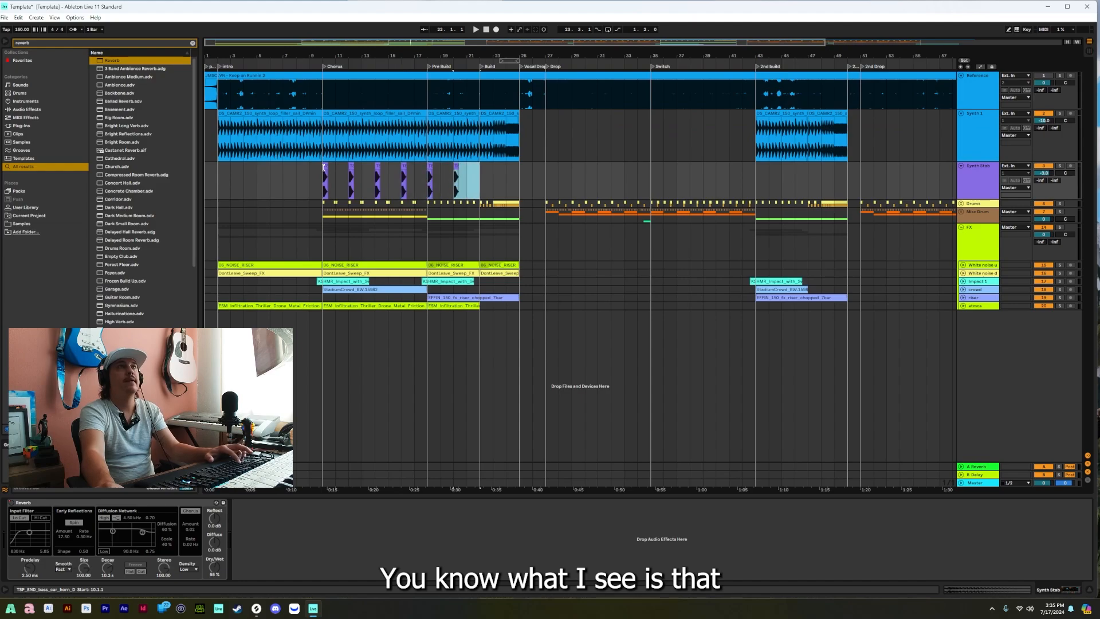
left_click(323, 181)
key("space")
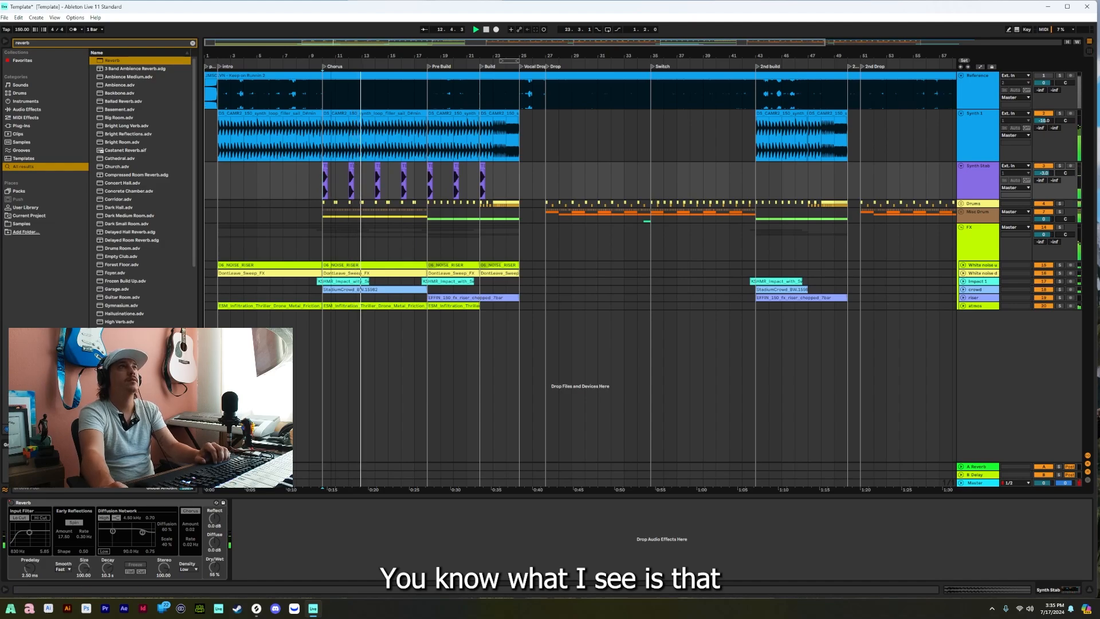
Consolidate the first car horn stab with its trailing silence into one clip spanning 10.1.1 to 10.3.1.
left_click_drag(332, 56, 341, 65)
left_click(333, 167)
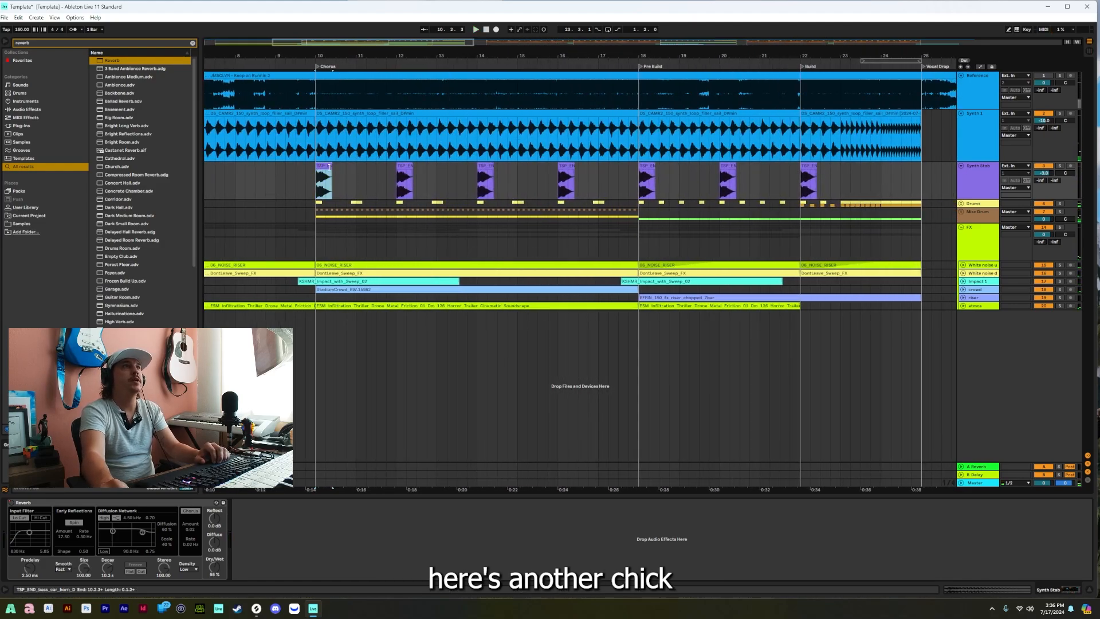
left_click_drag(336, 181, 314, 183)
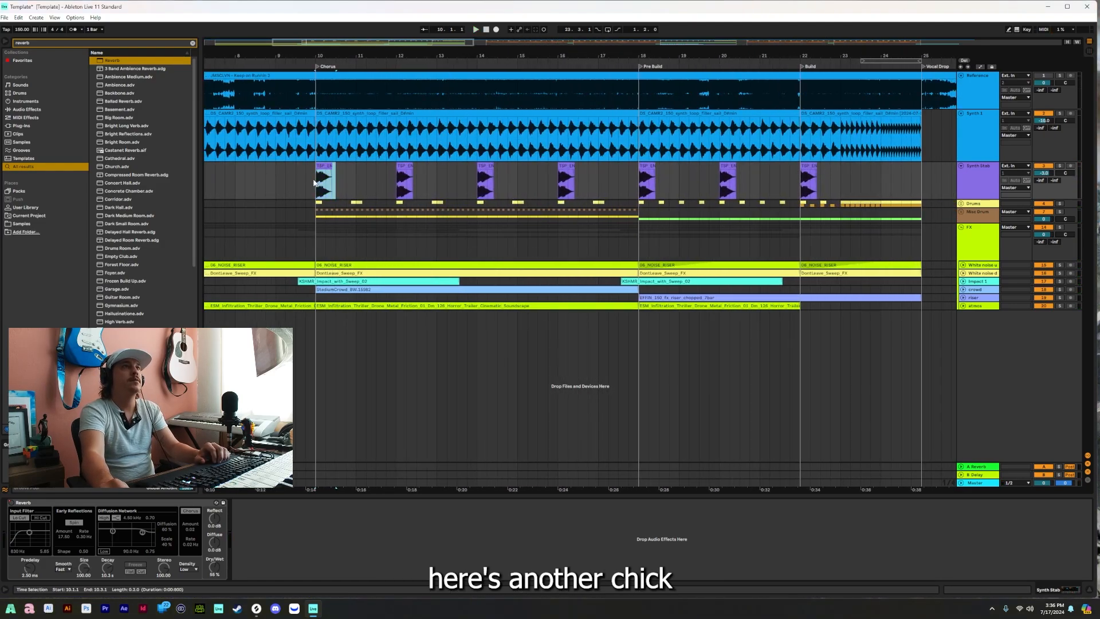
key("ctrl+j")
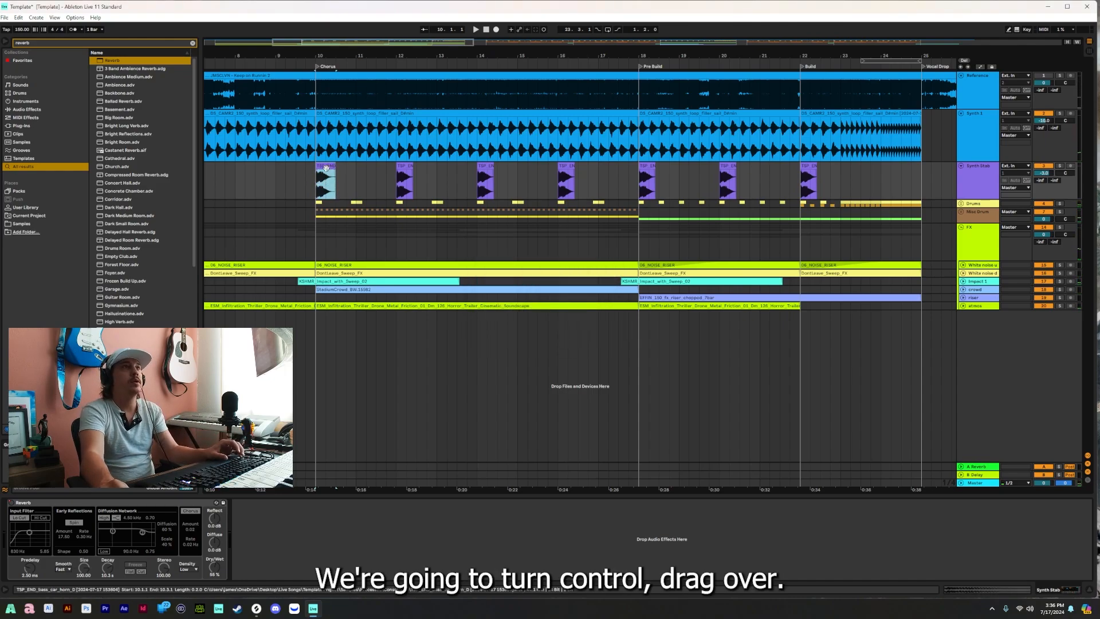
Copy the consolidated stab to 9.3.1 just before the Chorus, reverse the copy, and play from 9.1.1.
left_click_drag(327, 168, 304, 167)
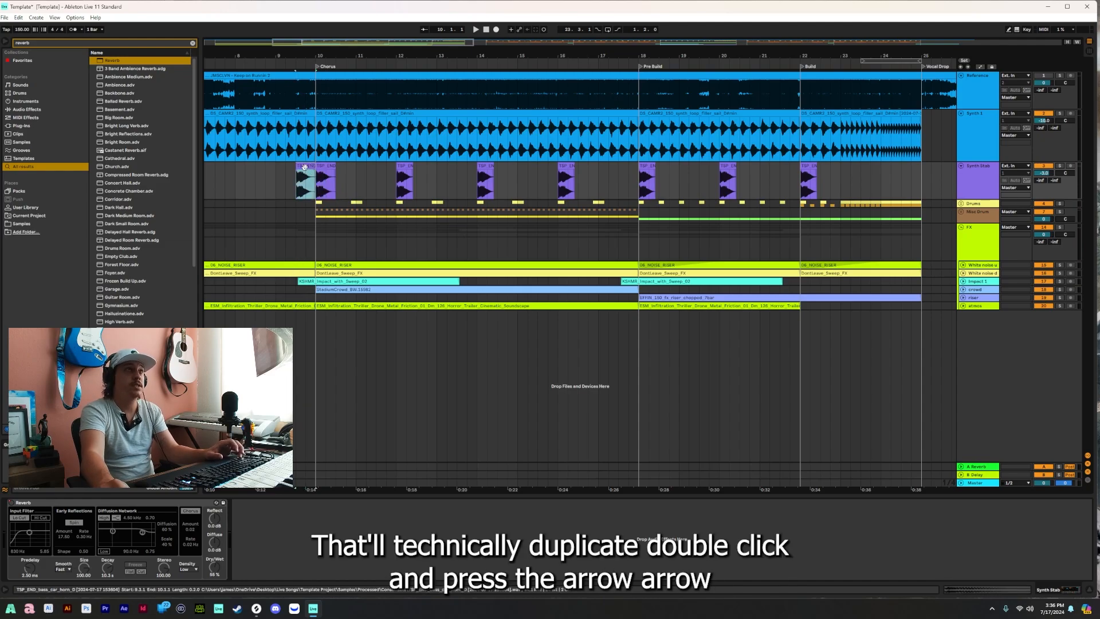
double_click(304, 167)
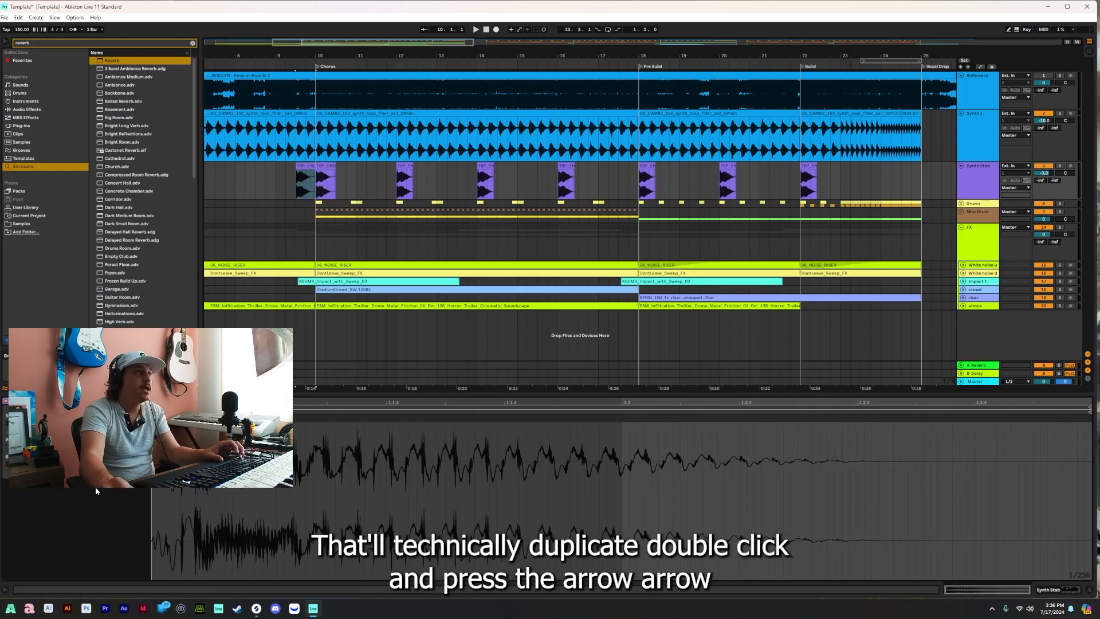
key("r")
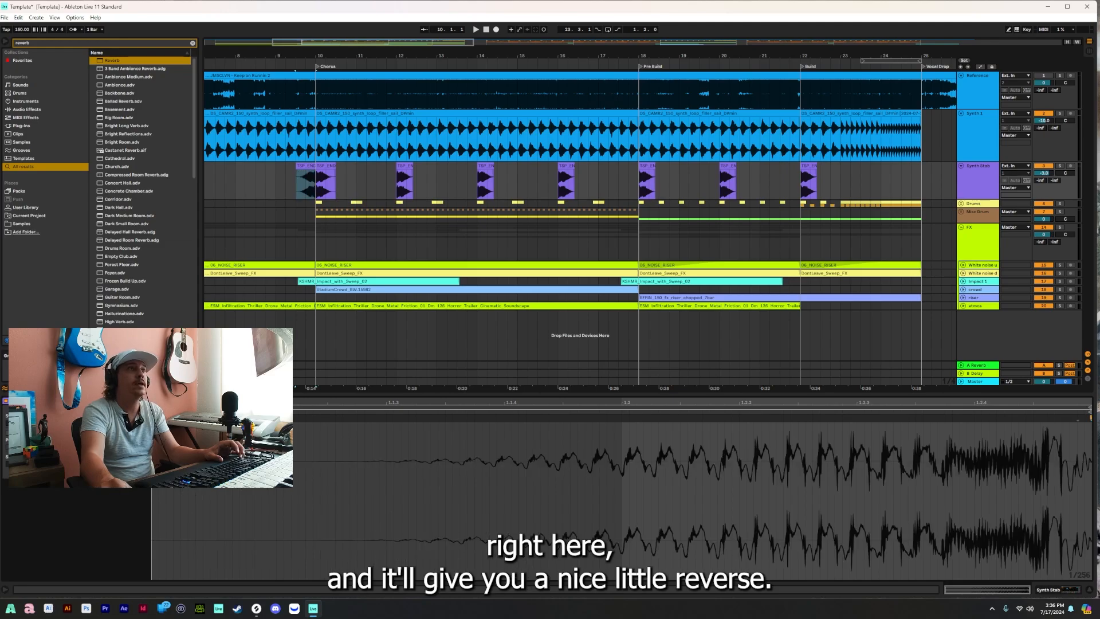
left_click(276, 186)
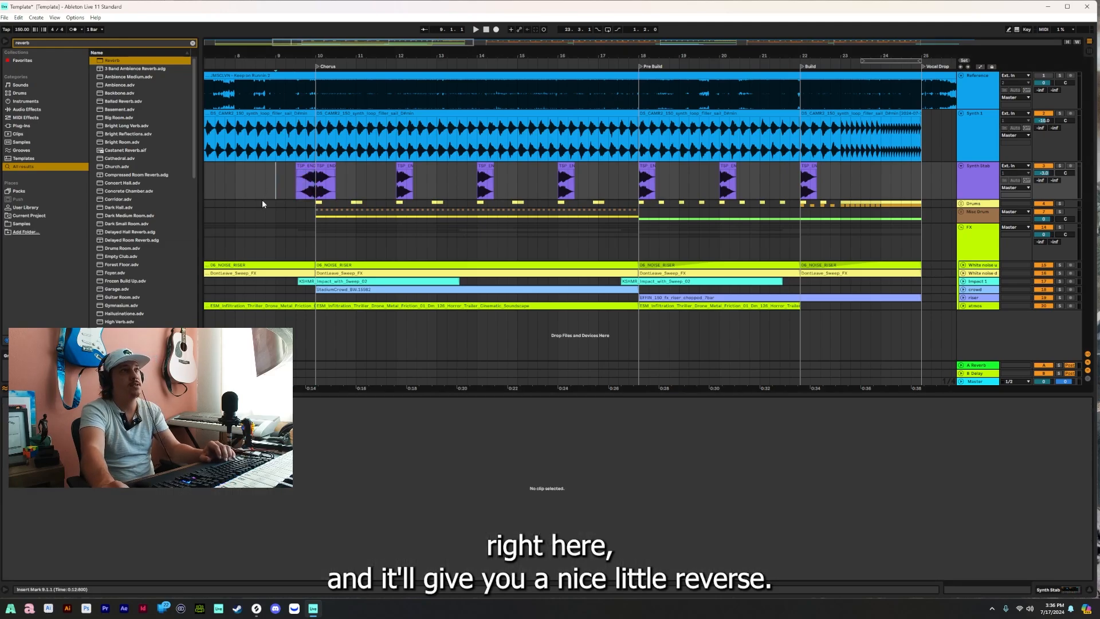
key("space")
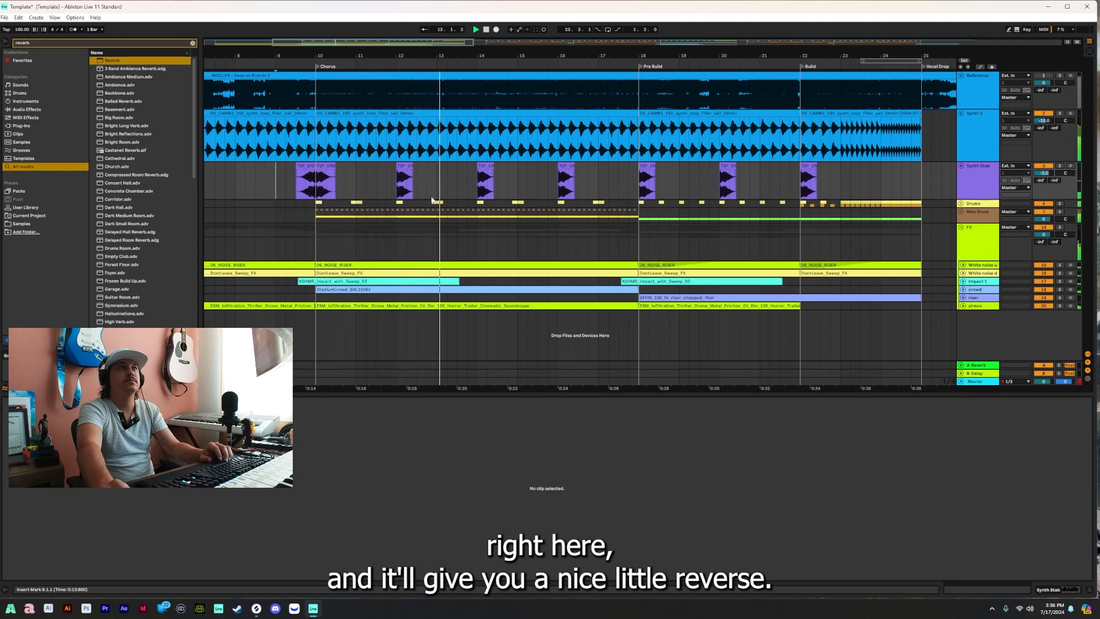
Copy the reversed stab so it leads into the stabs at bars 14, 18 and 22, starting at 13.3.1, 17.3.1 and 21.3.1.
left_click(307, 167)
left_click_drag(307, 168, 463, 179)
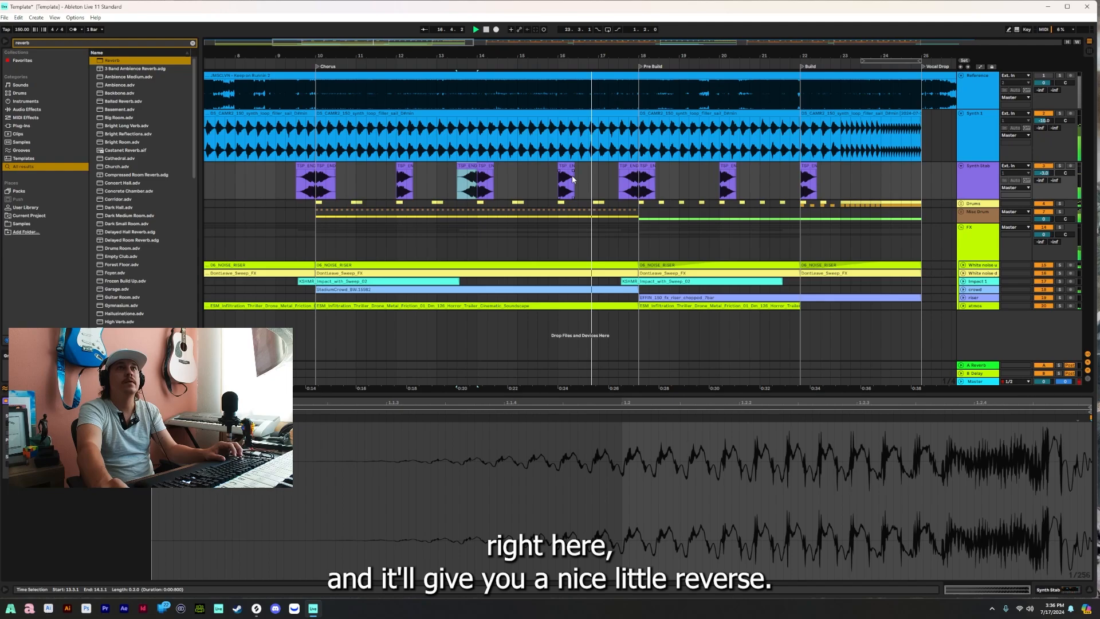
left_click_drag(599, 172, 768, 174)
key("ctrl+z")
left_click(634, 168)
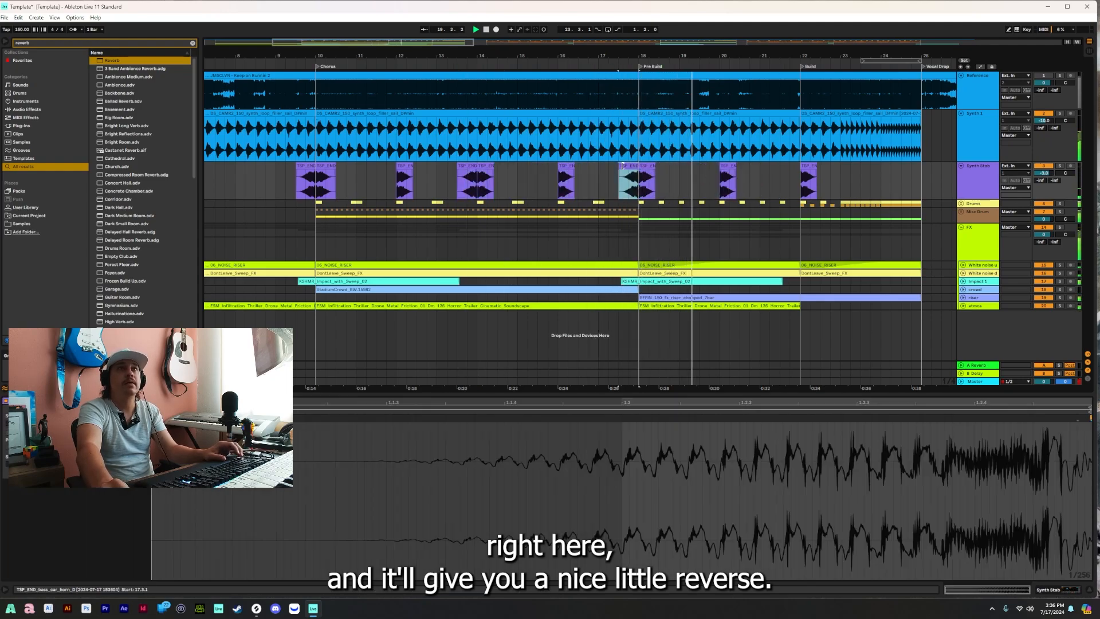
left_click_drag(634, 168, 795, 172)
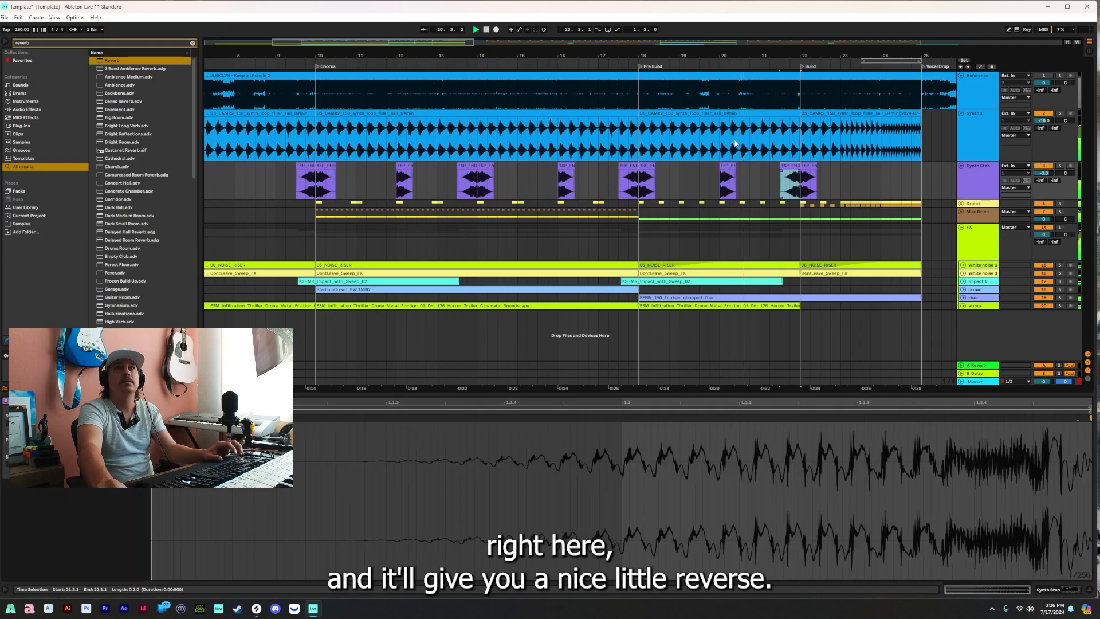
Try a copy of the reversed stab at 24.3.1 leading into the Vocal Drop, and delete it.
left_click_drag(711, 56, 538, 54)
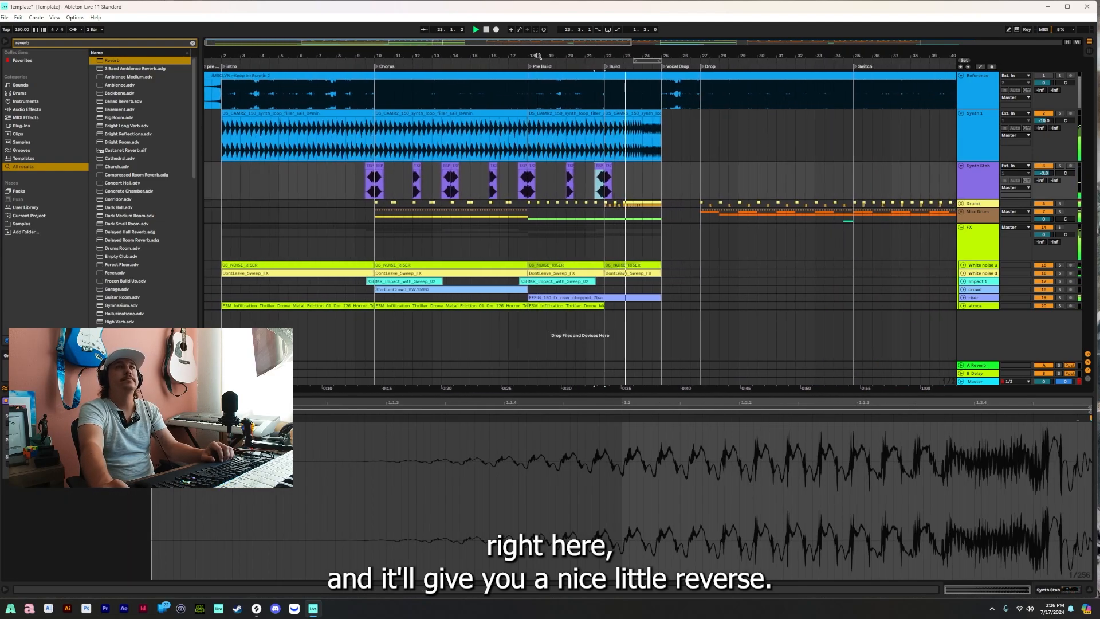
left_click_drag(600, 166, 657, 167)
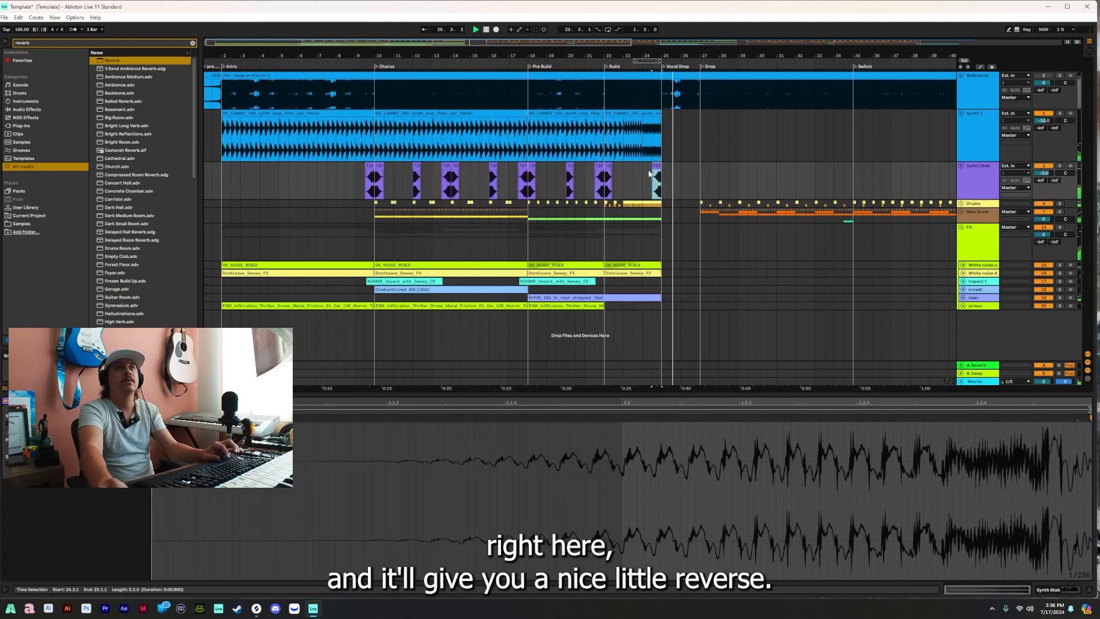
left_click(651, 179)
left_click(657, 167)
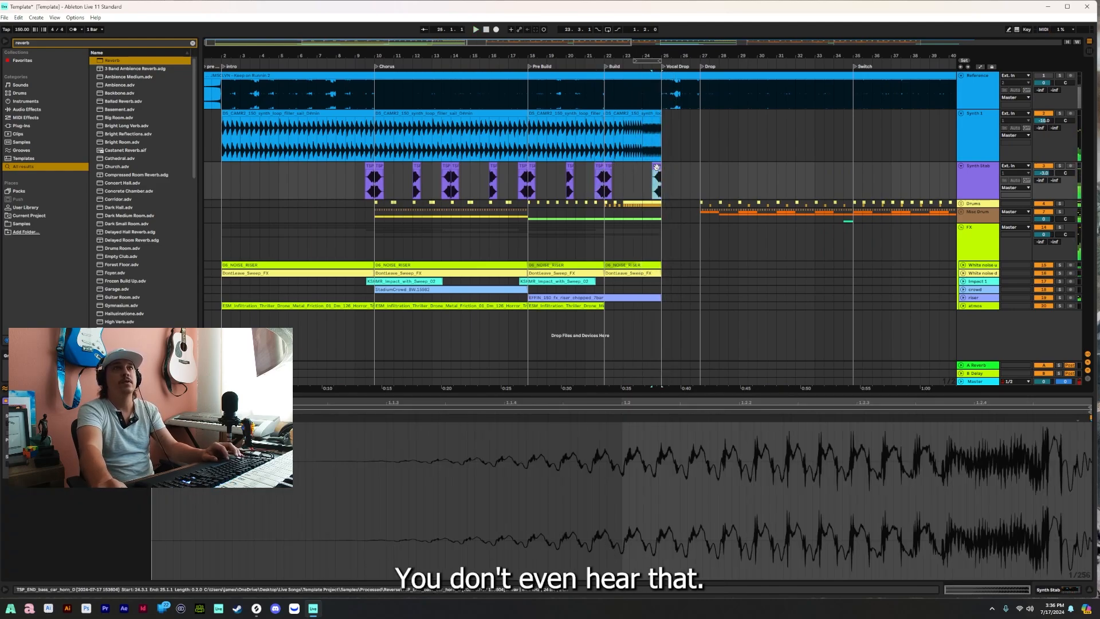
key("Delete")
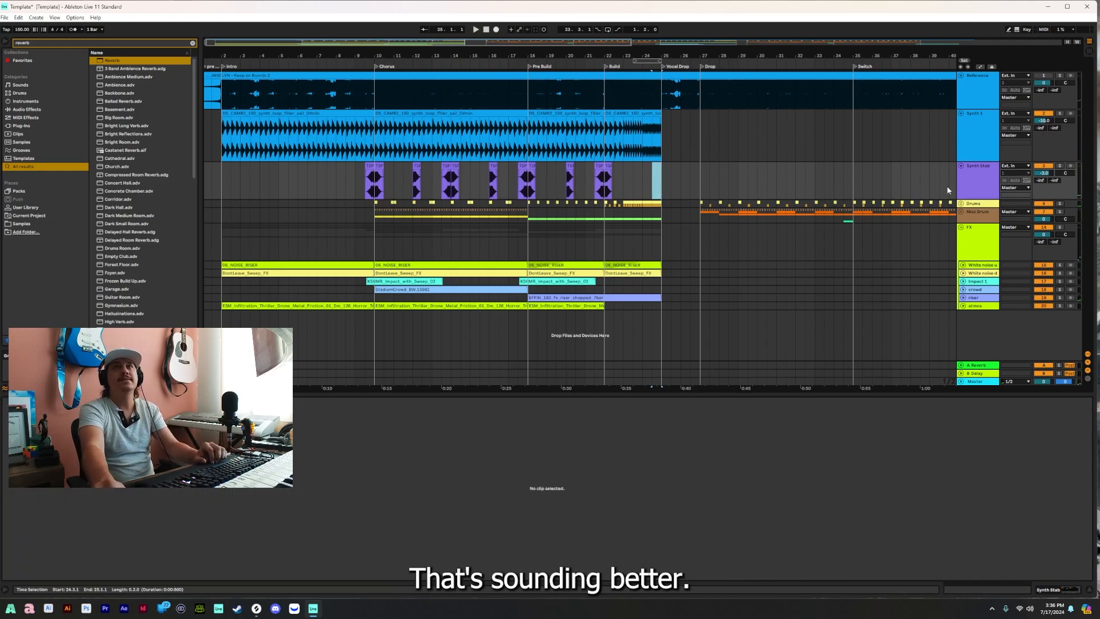
Collapse the Synth Stab track and copy the Chorus stabs with their reversed lead-ins to the 2nd build, starting at 42.3.1.
left_click(961, 166)
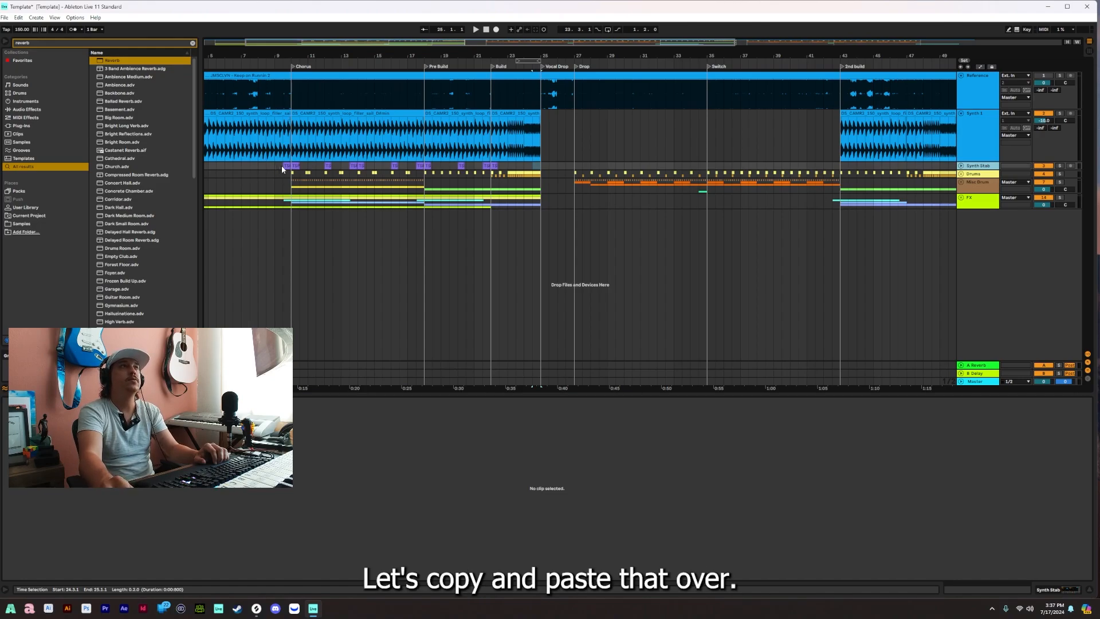
key("ctrl+v")
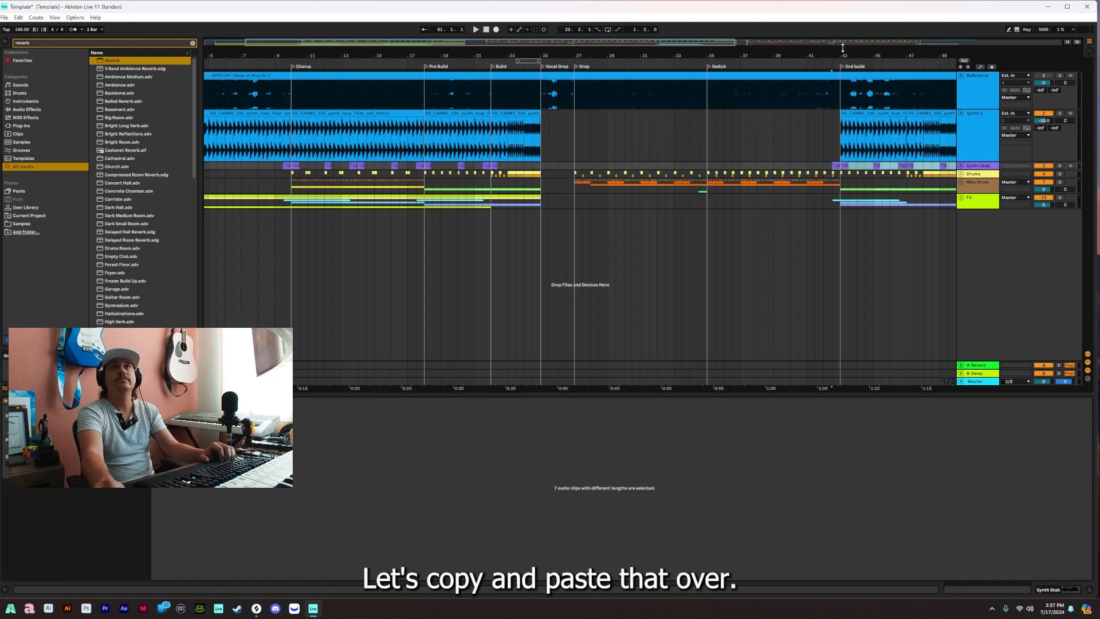
left_click_drag(843, 48, 738, 54)
Delete the extra reversed stab at 50.3.1 past the end of the 2nd build, and play from 42.3.1.
left_click(839, 167)
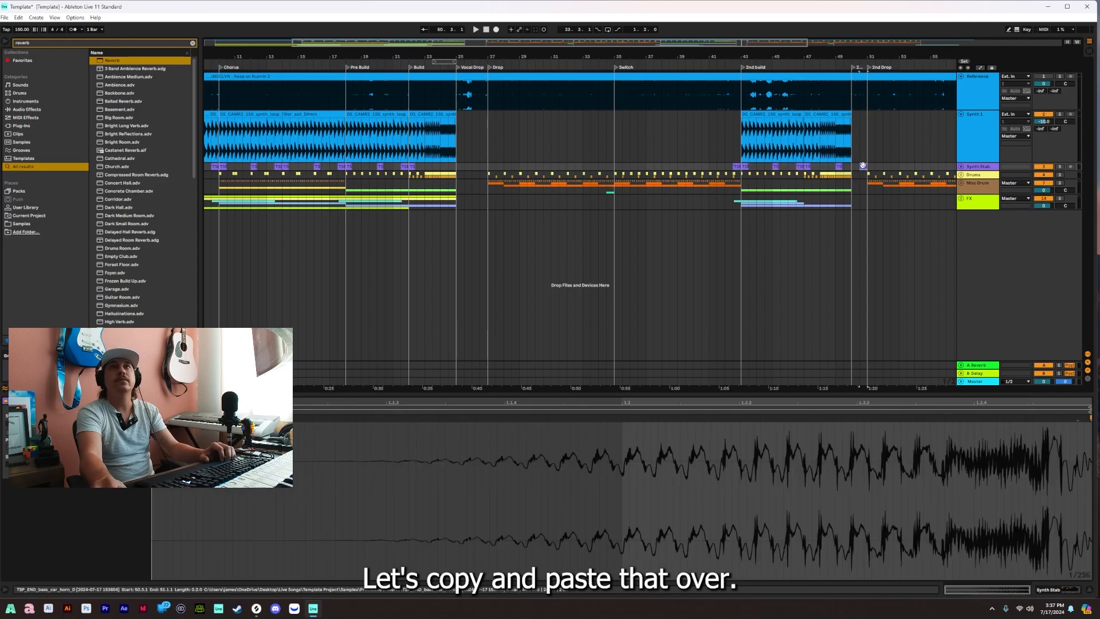
key("Delete")
left_click(736, 166)
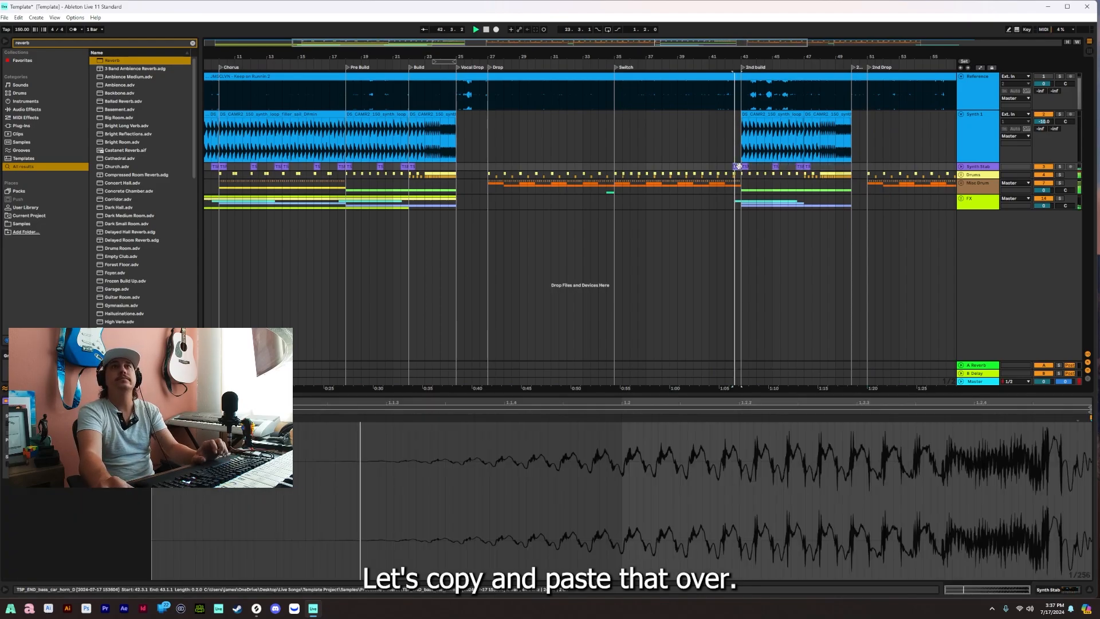
key("space")
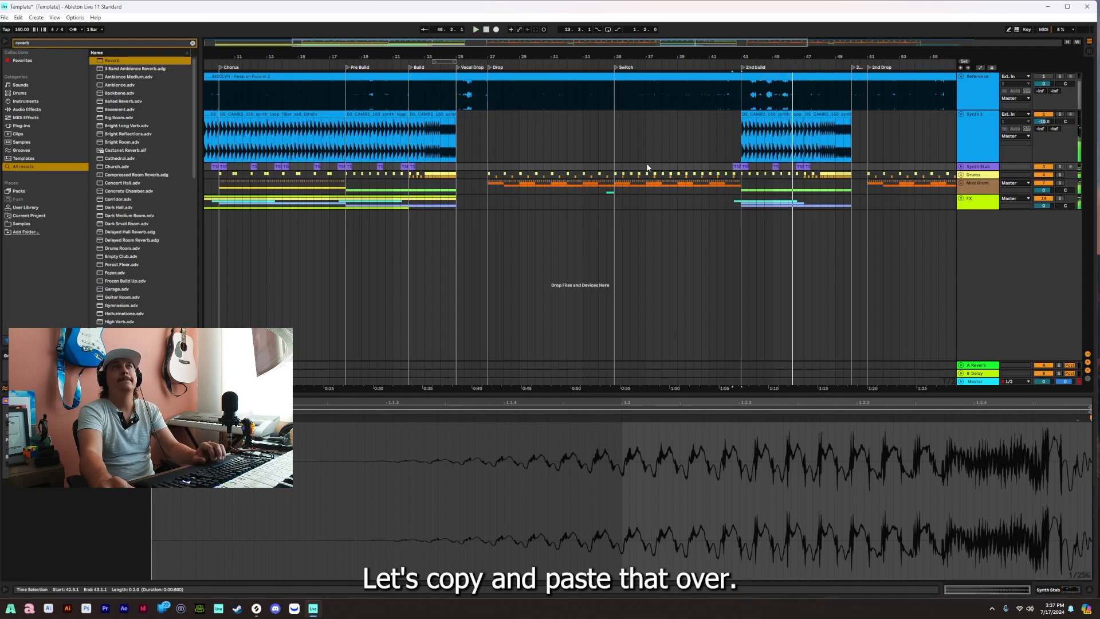
Expand the FX group and play the Impact 1 clip leading into the 2nd build from 42.3.
left_click(962, 185)
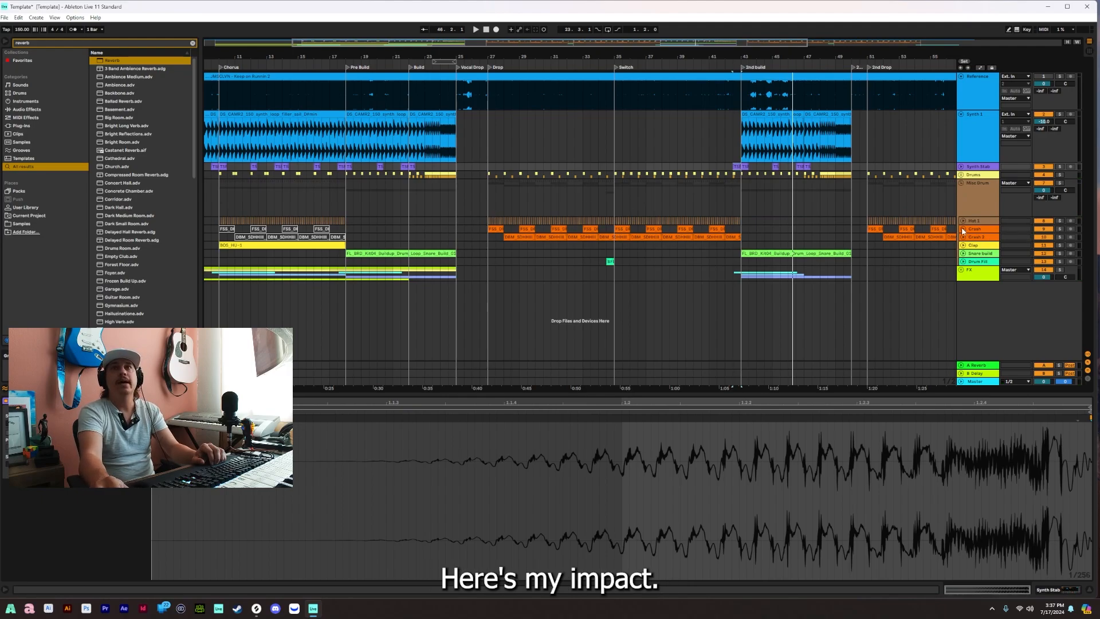
left_click(961, 182)
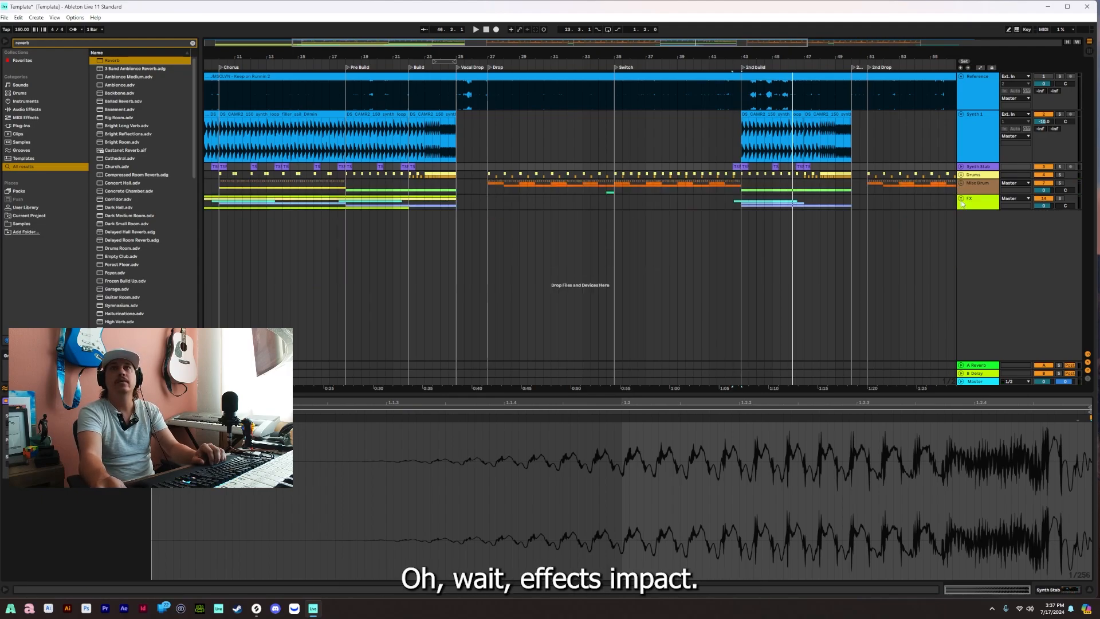
left_click(962, 198)
left_click(977, 255)
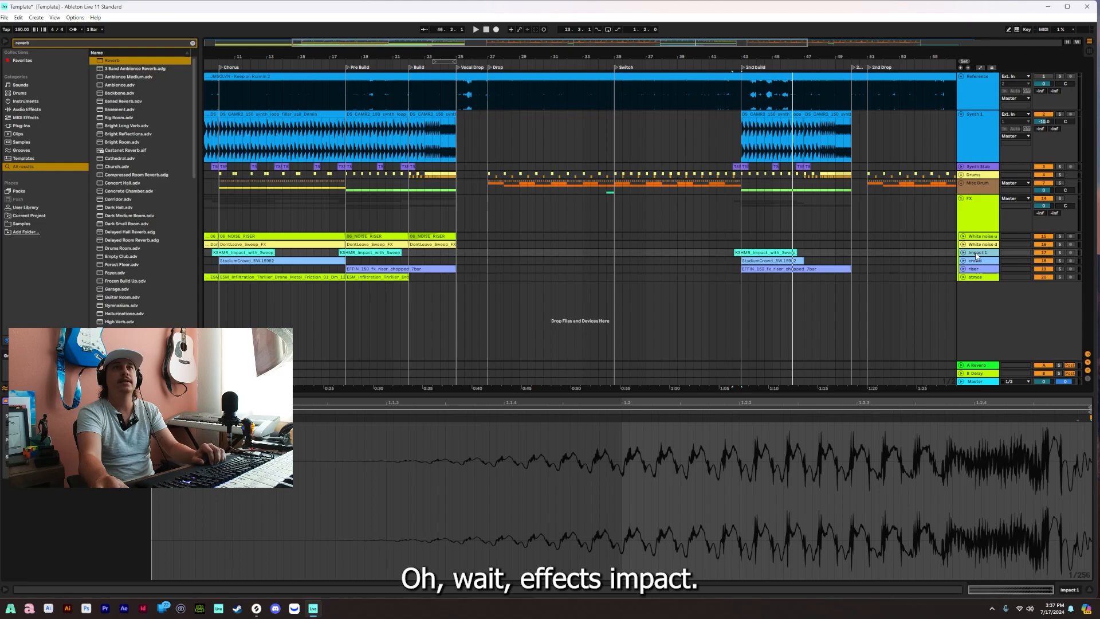
left_click(735, 254)
key("space")
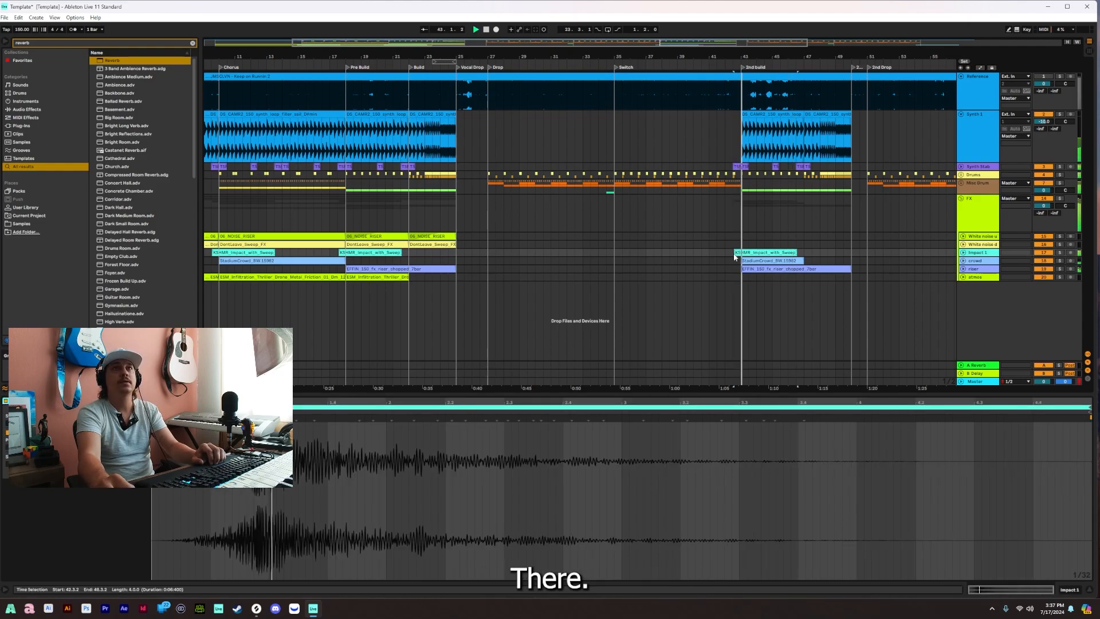
Add a Kick Impact audio track below Impact 1, place the polished kick reverb sample at 43.1.1, and play the transition into the 2nd build.
left_click(733, 253)
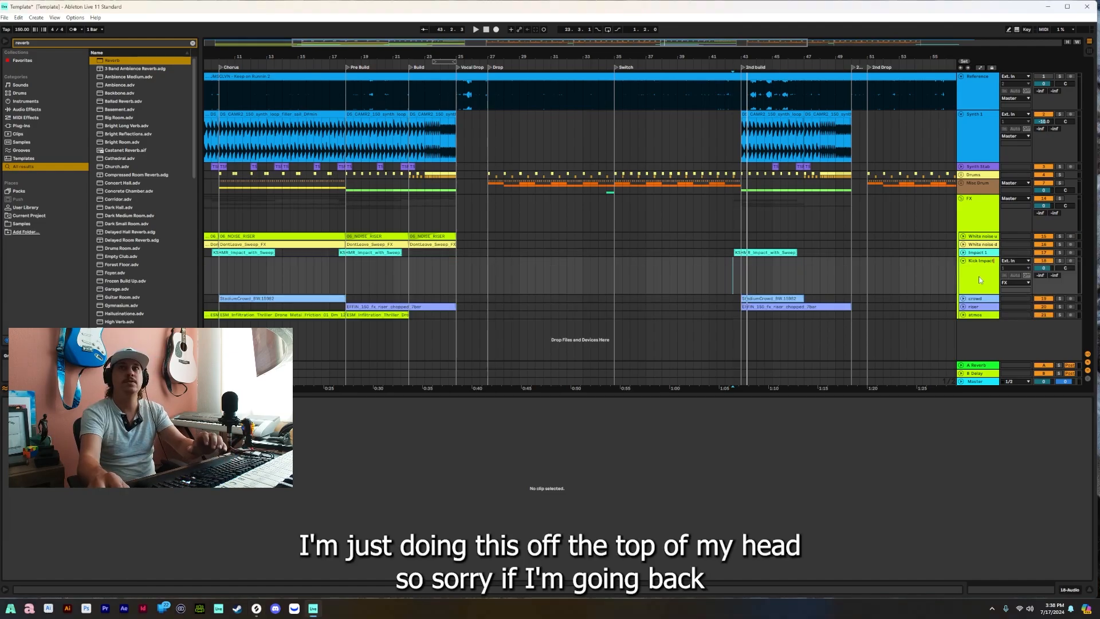
key("Return")
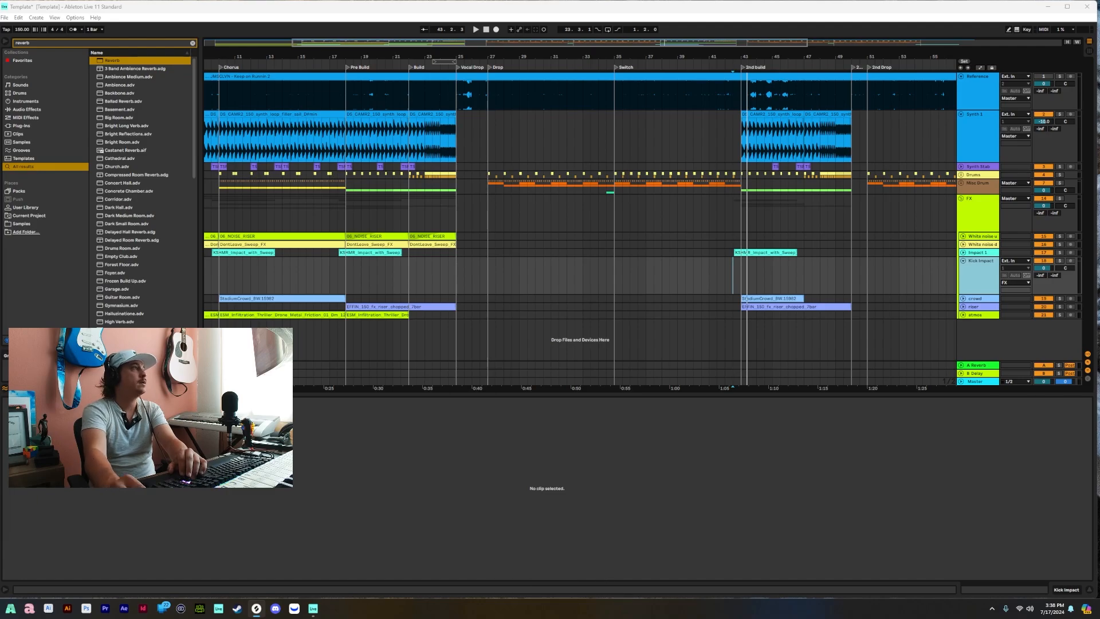
left_click_drag(260, 287, 740, 281)
left_click(727, 281)
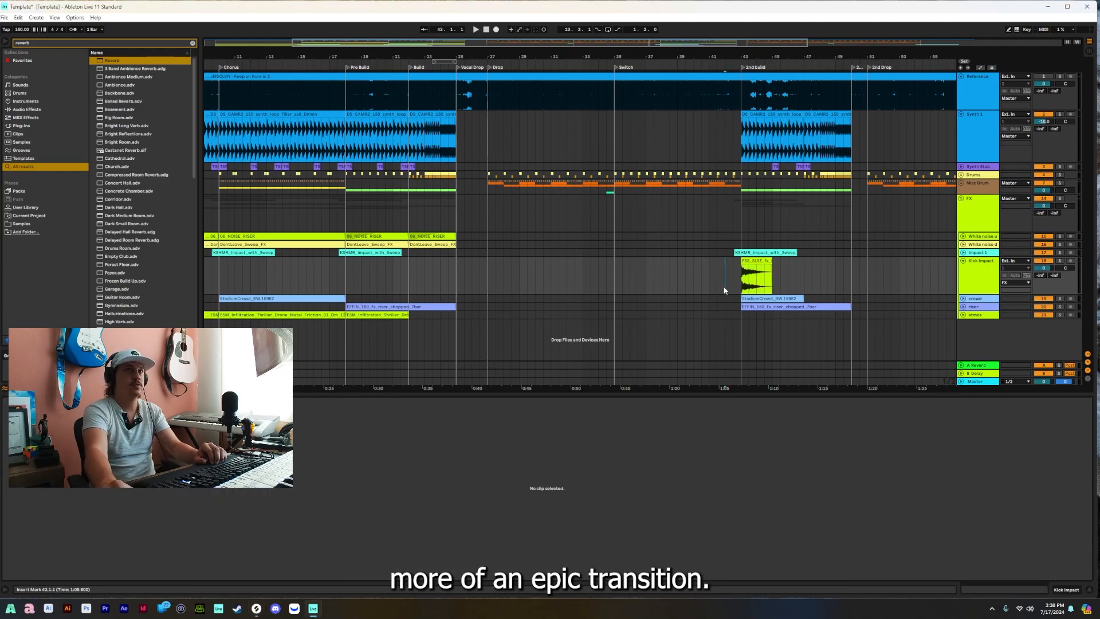
key("space")
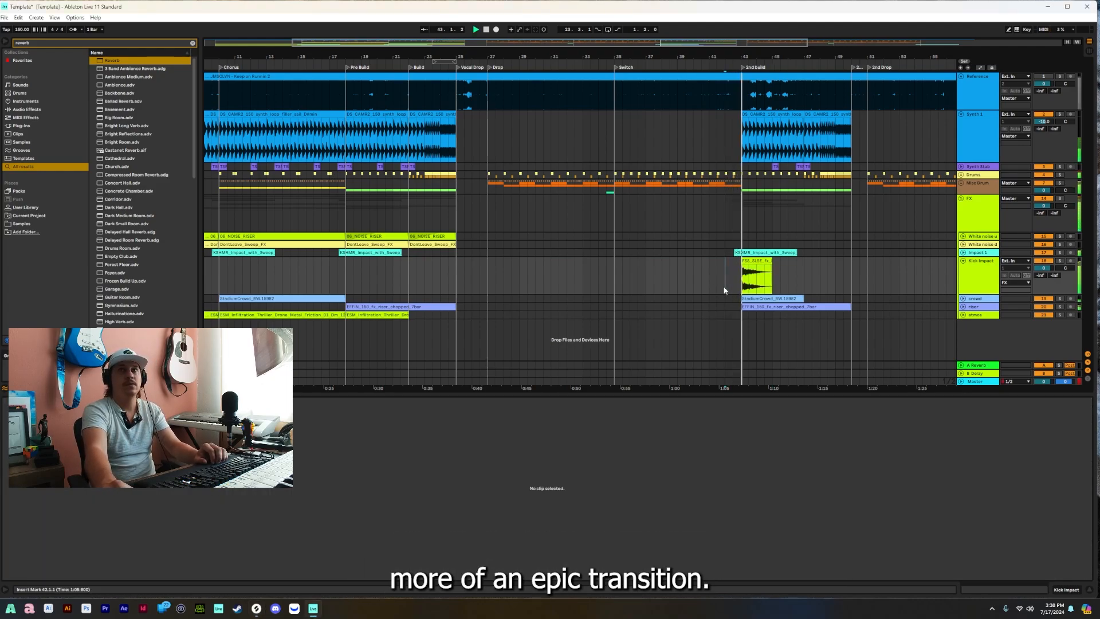
key("space")
Copy the Kick Impact clip to the Pre Build at 18.1.1 and the Intro's atmos clip to the 2nd build at 43.1.1.
left_click(748, 261)
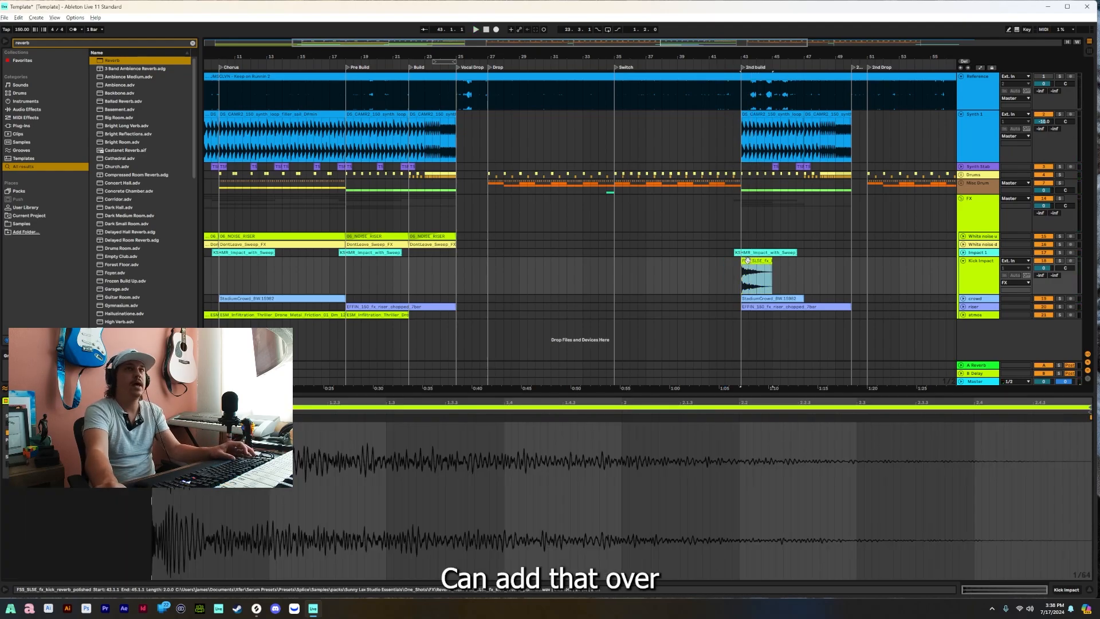
left_click_drag(748, 261, 355, 282)
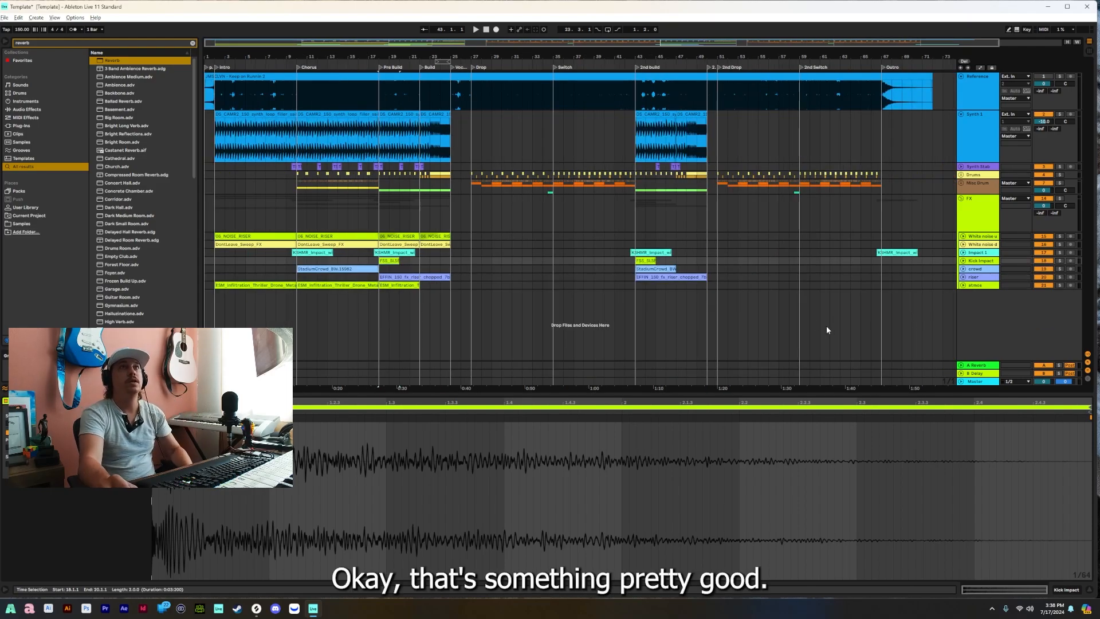
left_click(250, 286)
key("ctrl+c")
left_click(636, 286)
key("ctrl+v")
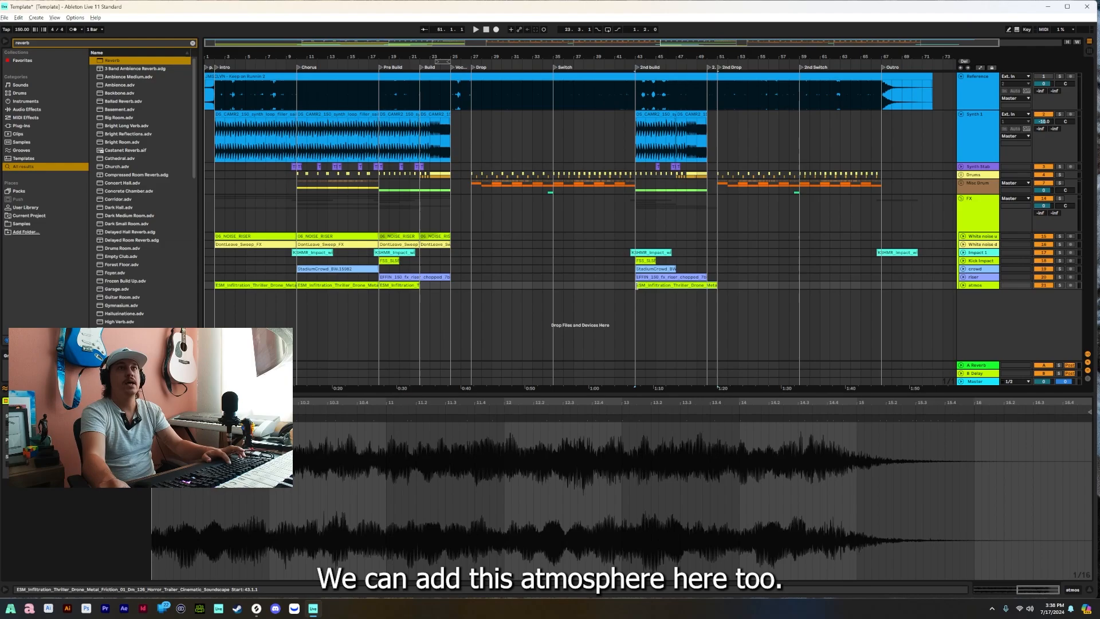
Collapse the FX group and the Synth 1 track, group Synth 1, and name the group Leads.
key("alt+plus")
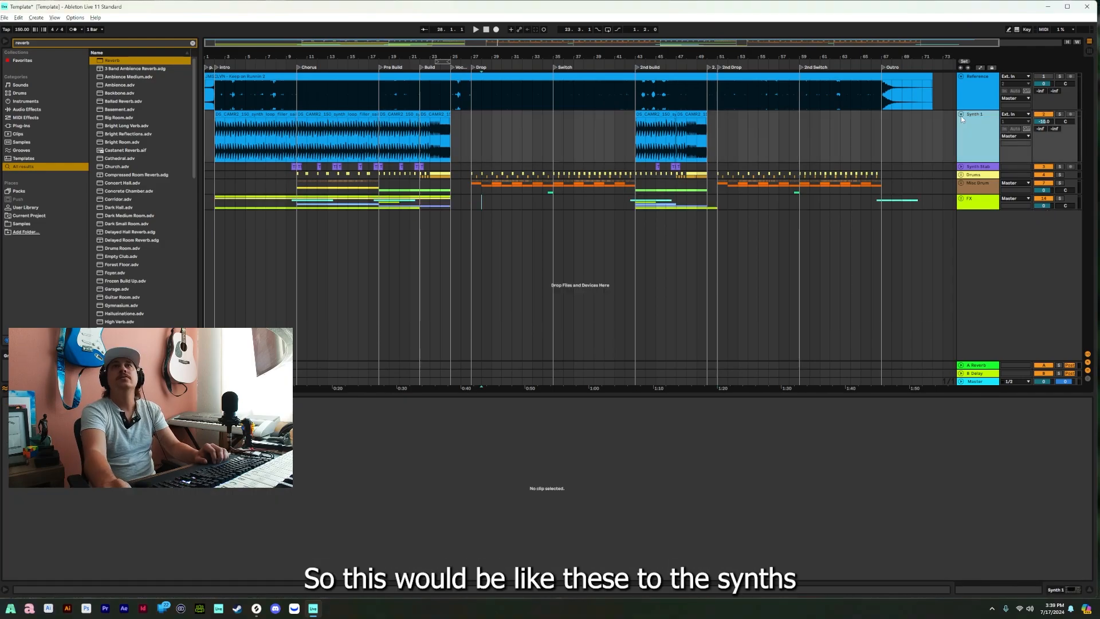
left_click(961, 115)
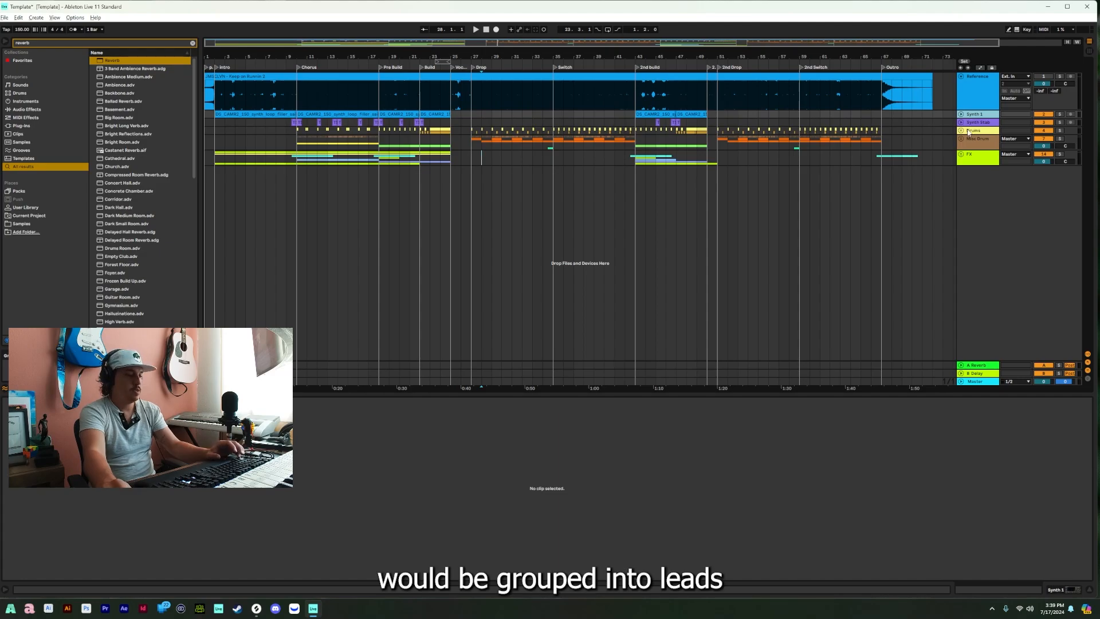
key("ctrl+g")
right_click(968, 116)
left_click(976, 152)
type("Leads")
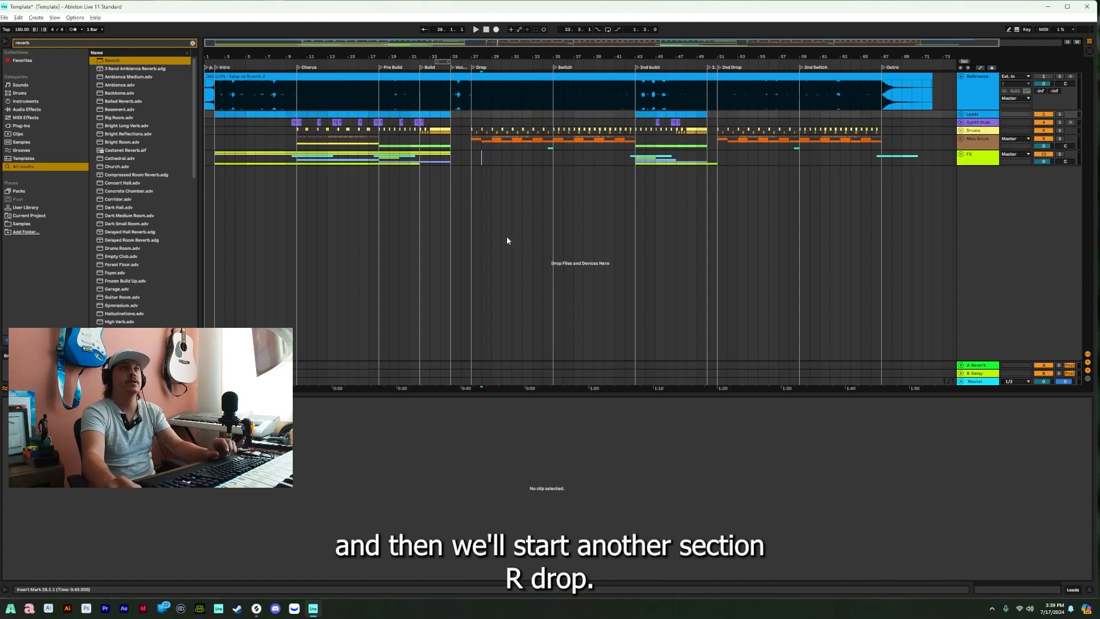
Create a VOX audio track below the FX group and try a one-bar vocal phrase sample at the Vocal Drop, starting at 25.1.1.
left_click(474, 194)
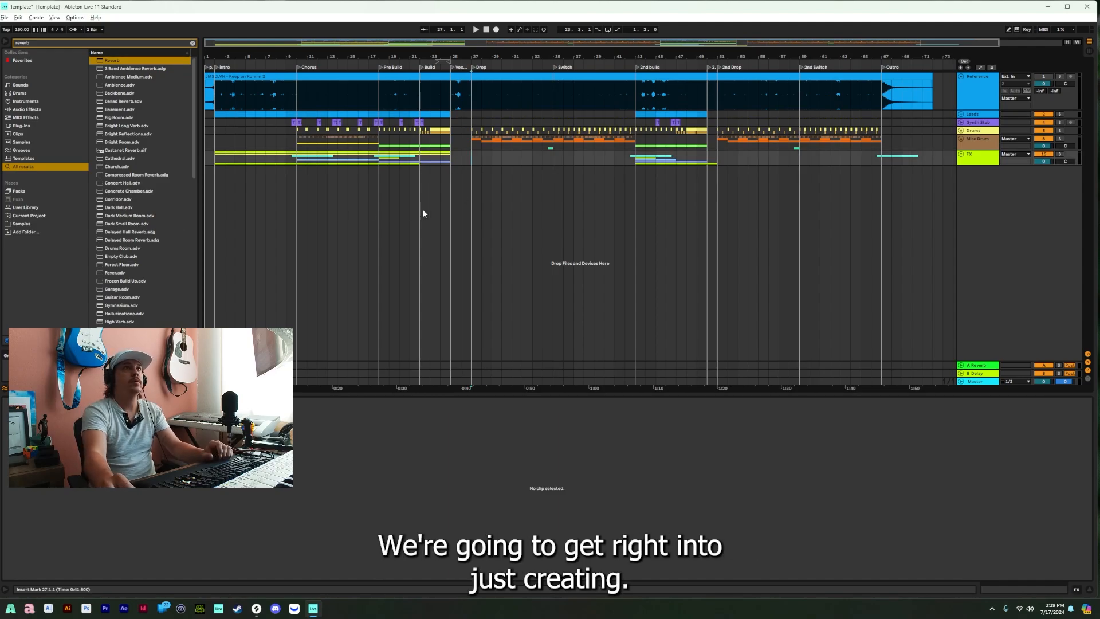
left_click_drag(494, 55, 456, 109)
left_click(399, 189)
left_click(350, 193)
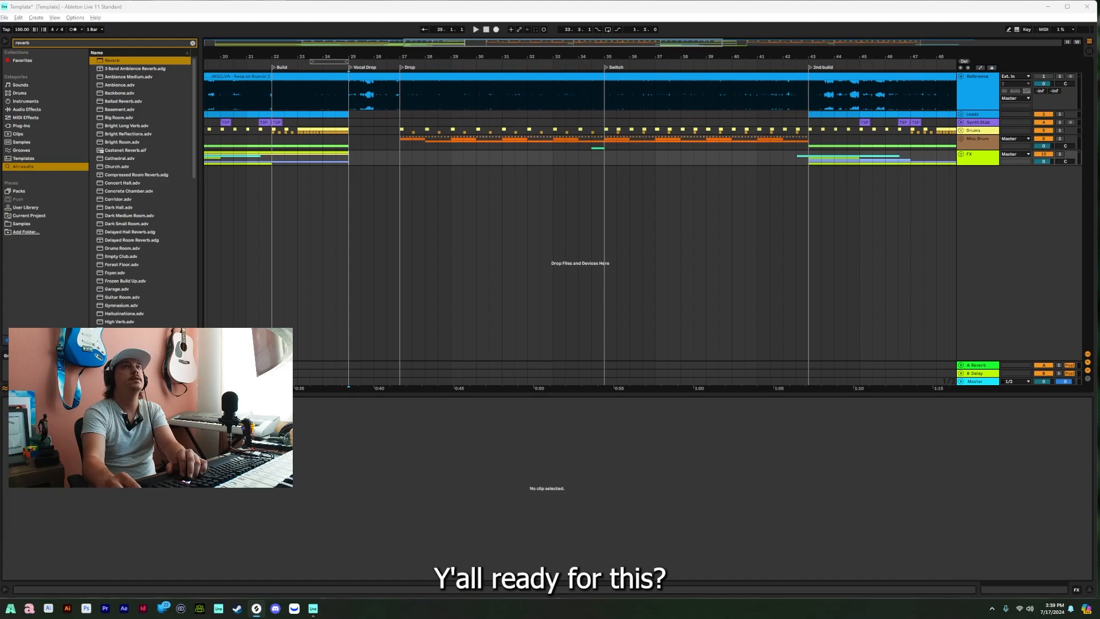
left_click(968, 217)
left_click_drag(413, 188, 350, 191)
left_click_drag(350, 194, 350, 194)
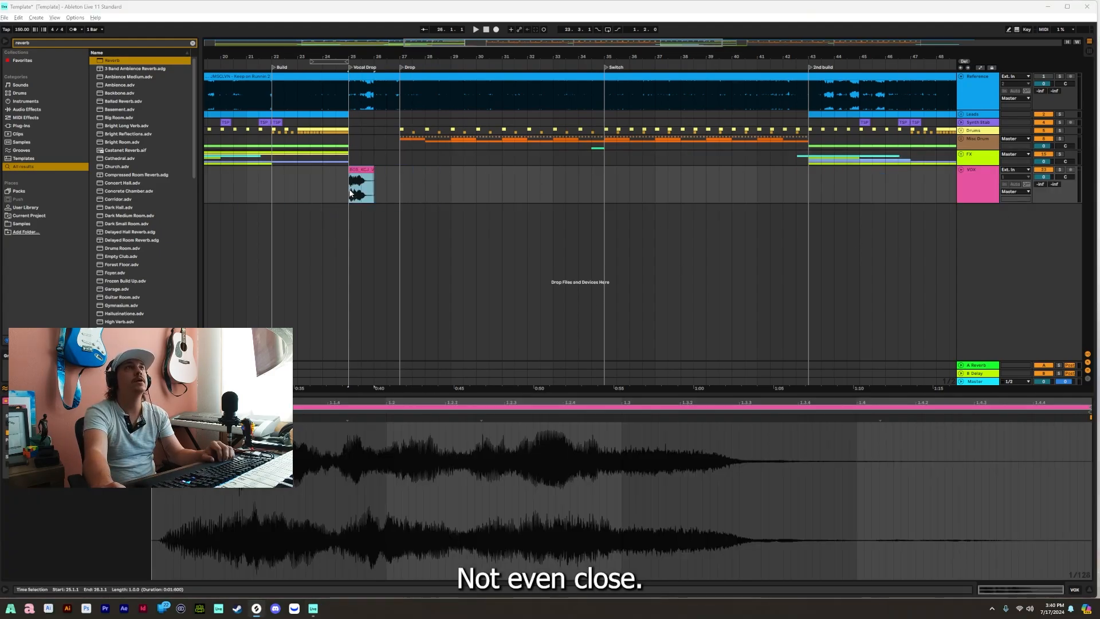
Replace the vocal phrase at 25.1.1 with the two-bar demon vocal "Nothing Will Save You", and play from the Build at 22.1.1.
key("plus")
key("plus")
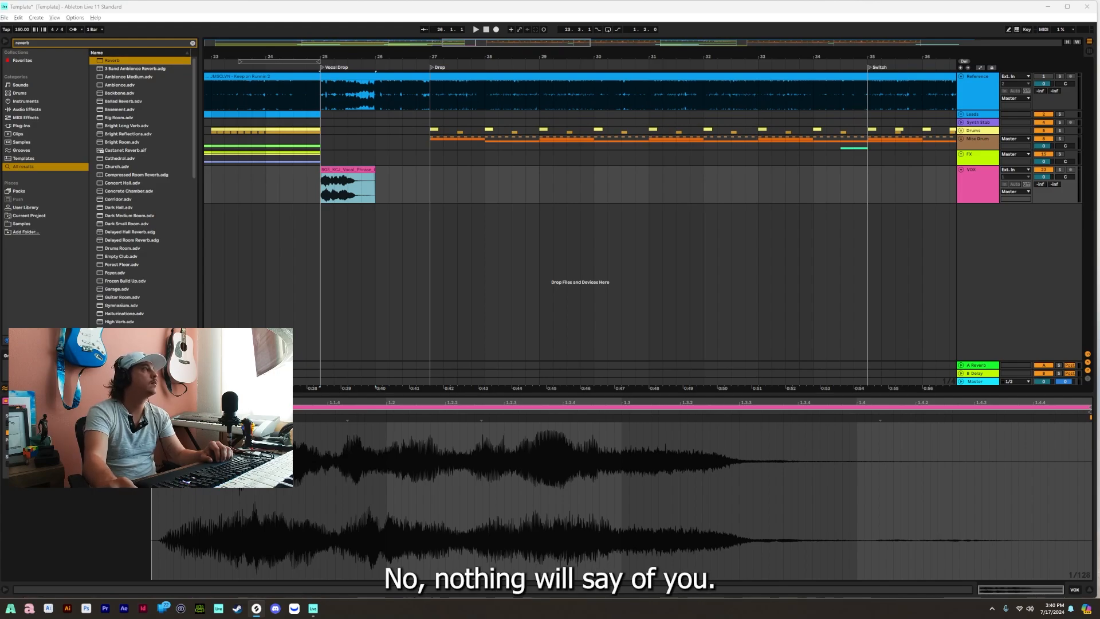
left_click_drag(334, 0, 321, 198)
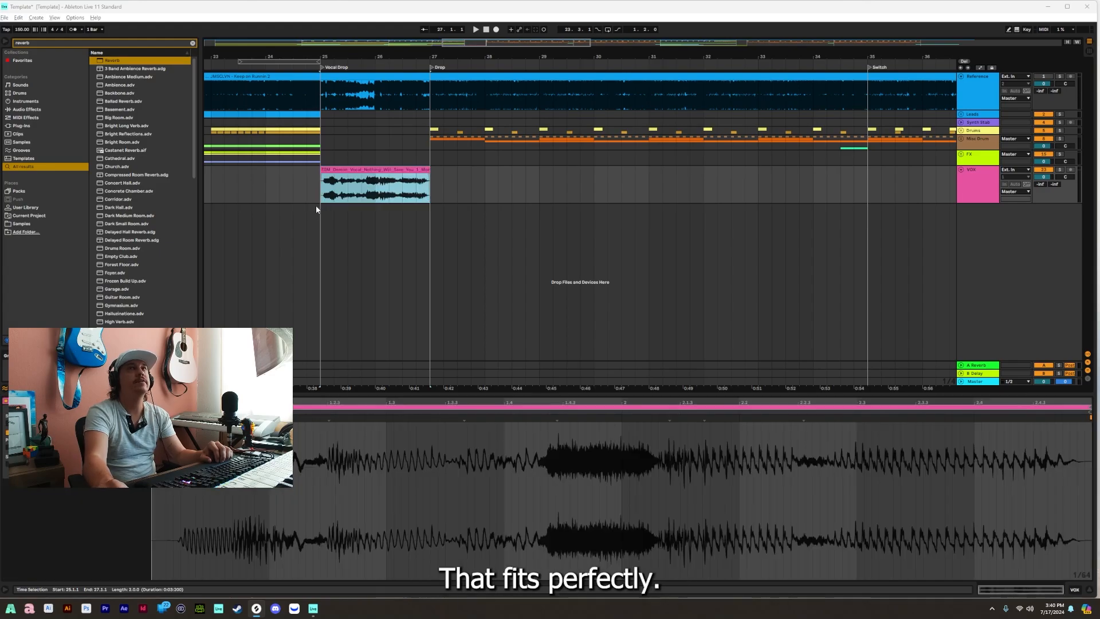
scroll(343, 184, "down", 5)
left_click(296, 68)
key("space")
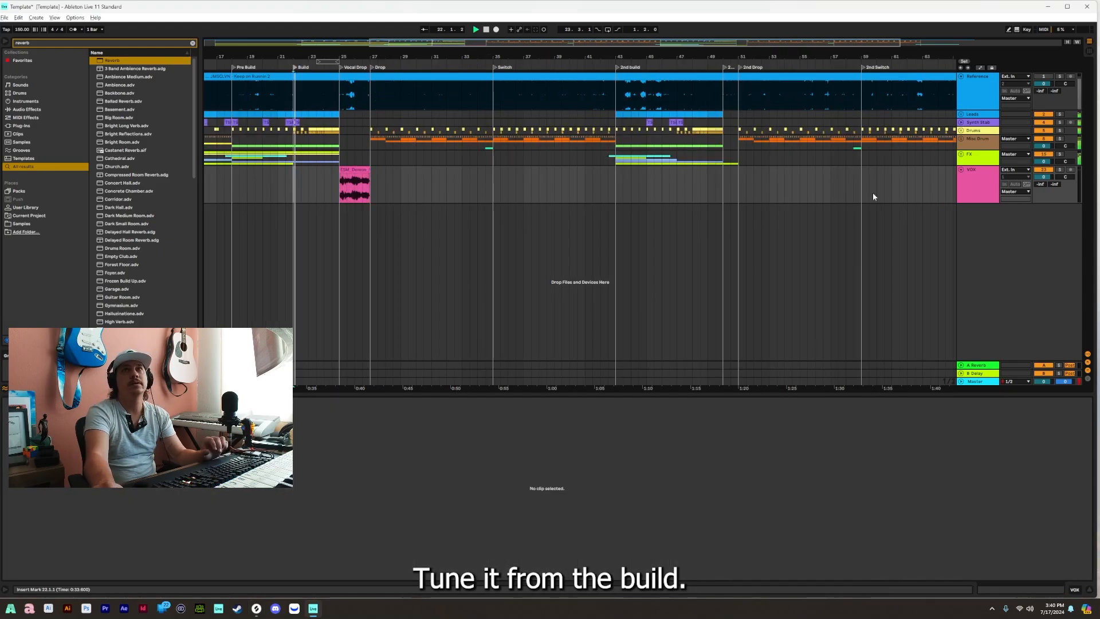
left_click(962, 171)
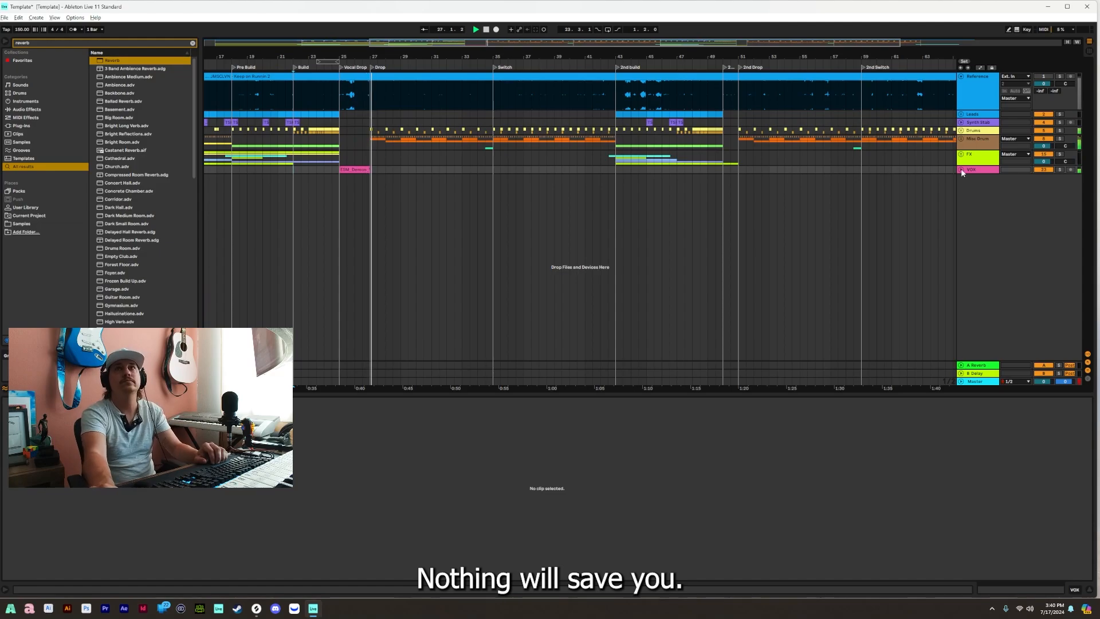
Expand the VOX track and place the one-bar dragon vocal "Shut Down" before the 2nd Drop, starting at 50.1.1.
left_click(962, 170)
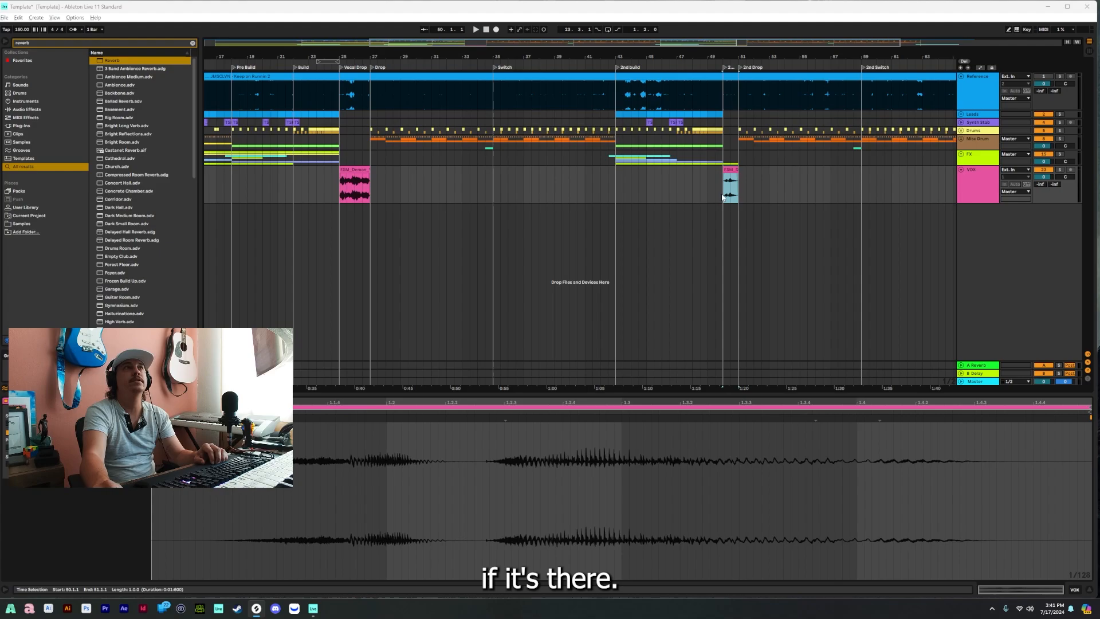
left_click(723, 196)
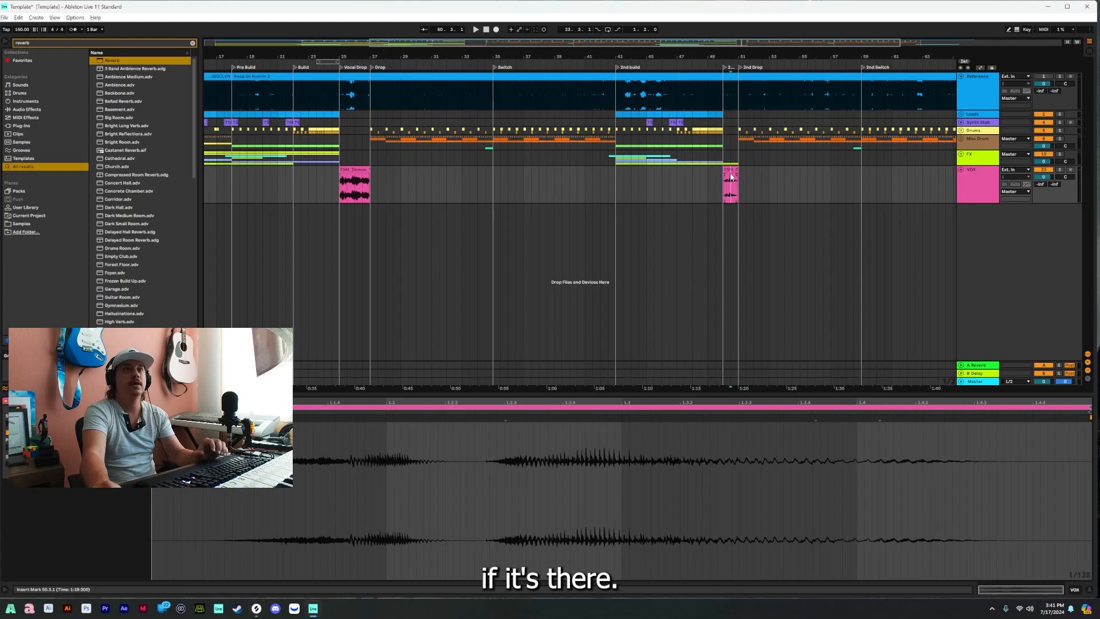
left_click(731, 178)
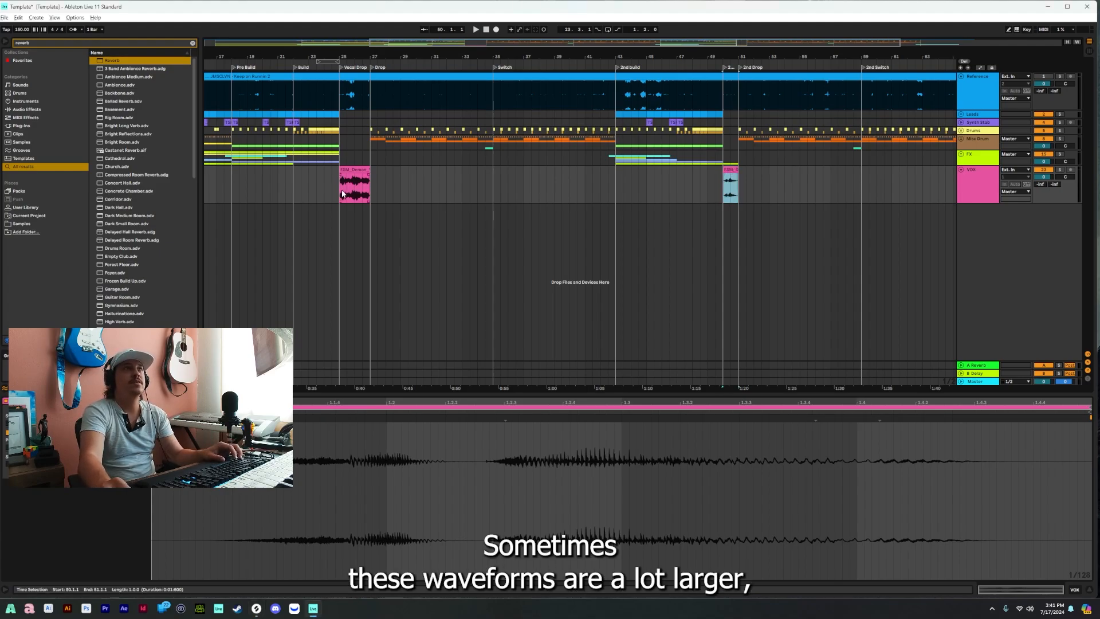
Consolidate the dragon vocal at 50.1.1 and set its clip gain to 0 dB.
left_click_drag(707, 59, 808, 85)
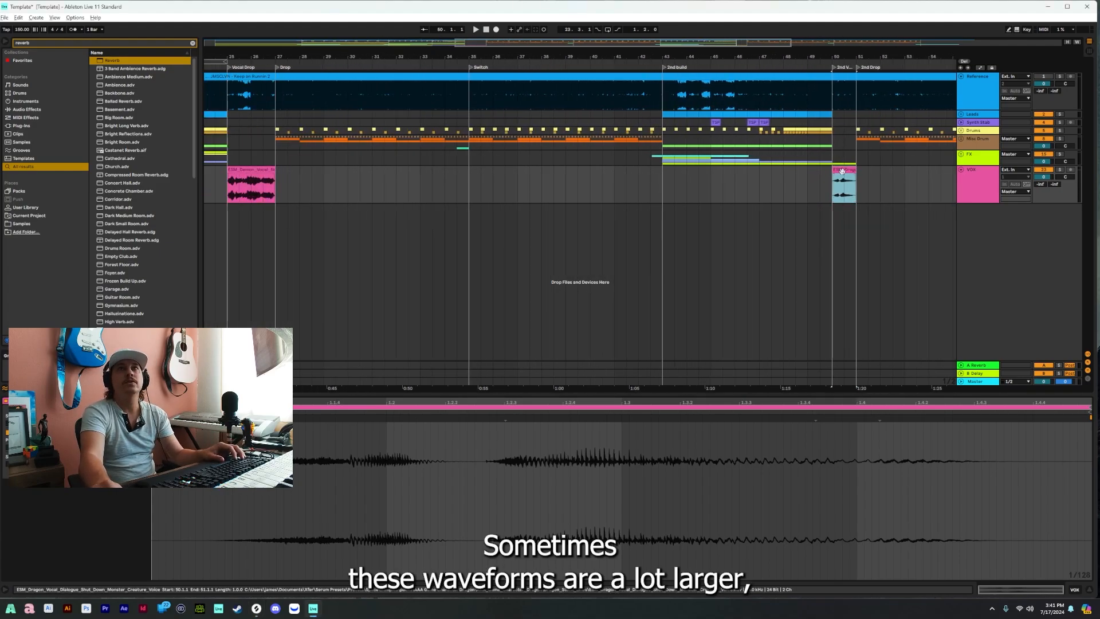
key("ctrl+j")
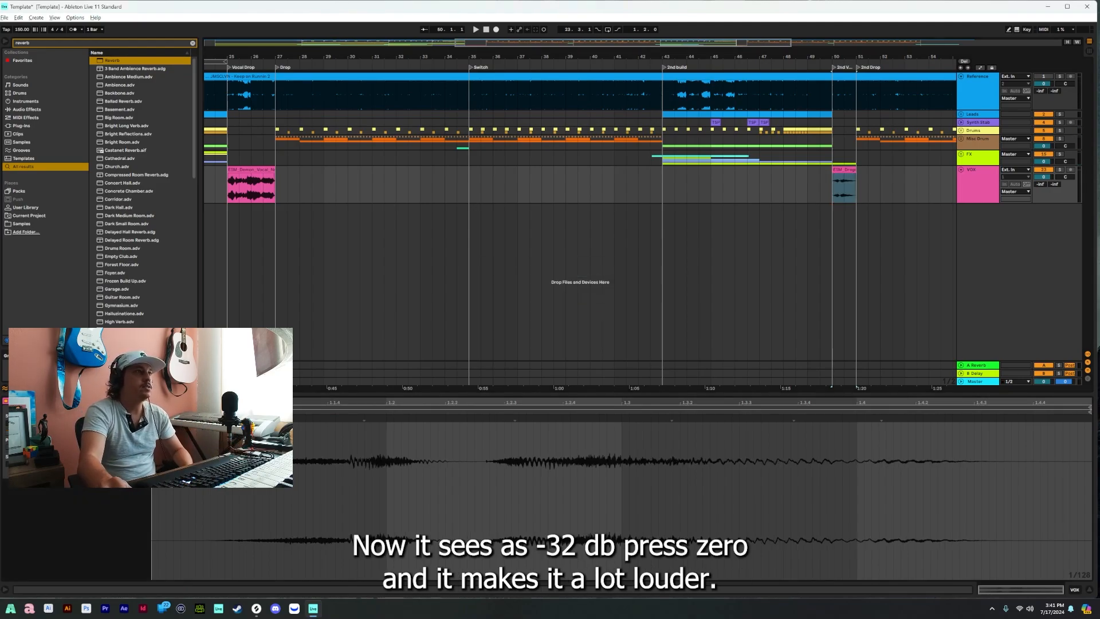
key("Return")
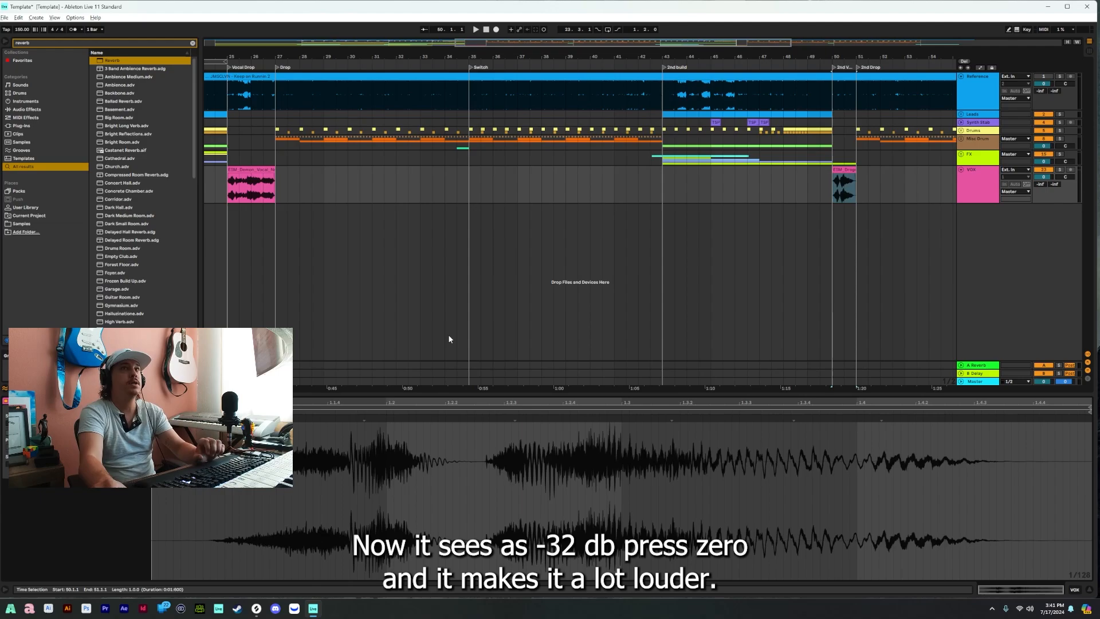
Consolidate the demon vocal at 25.1.1 with its clip gain at 0 dB, and play both vocals to compare their loudness.
left_click(249, 171)
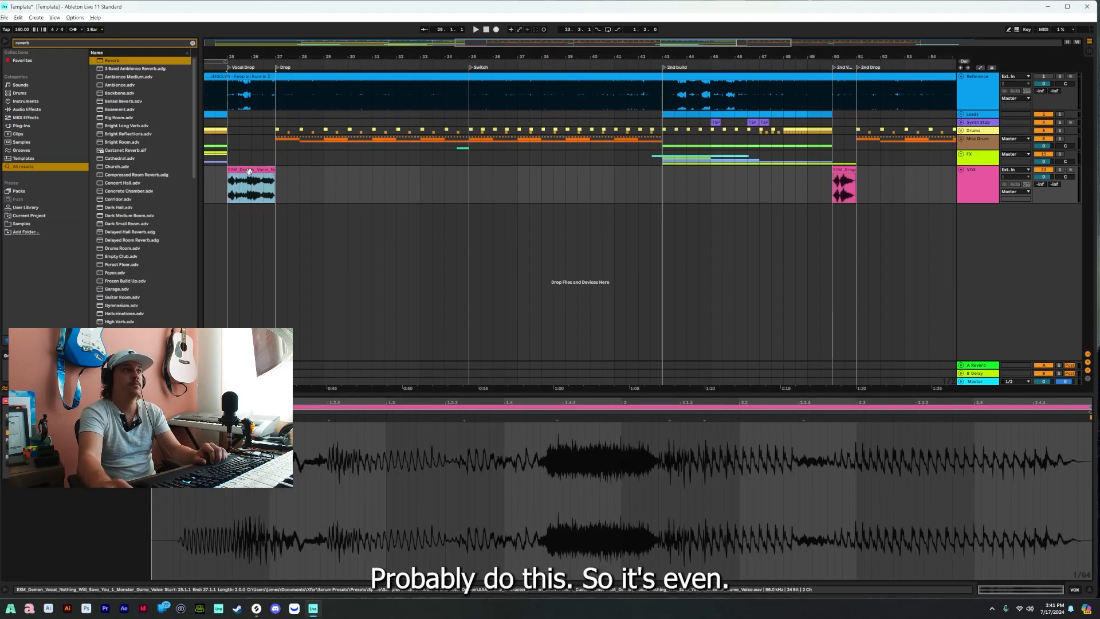
key("ctrl+j")
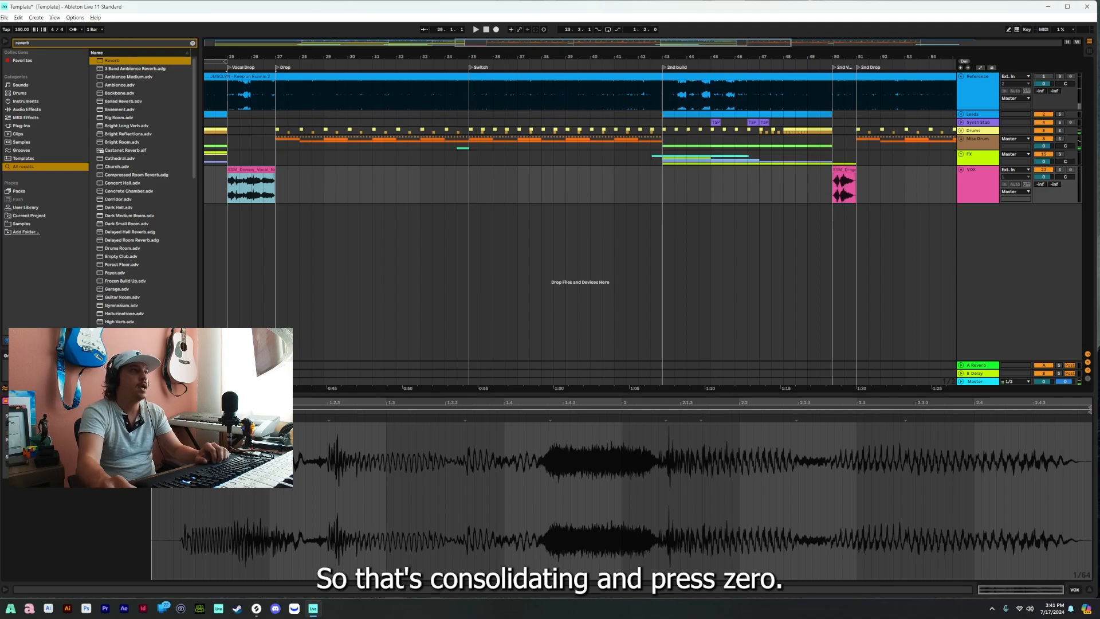
key("0")
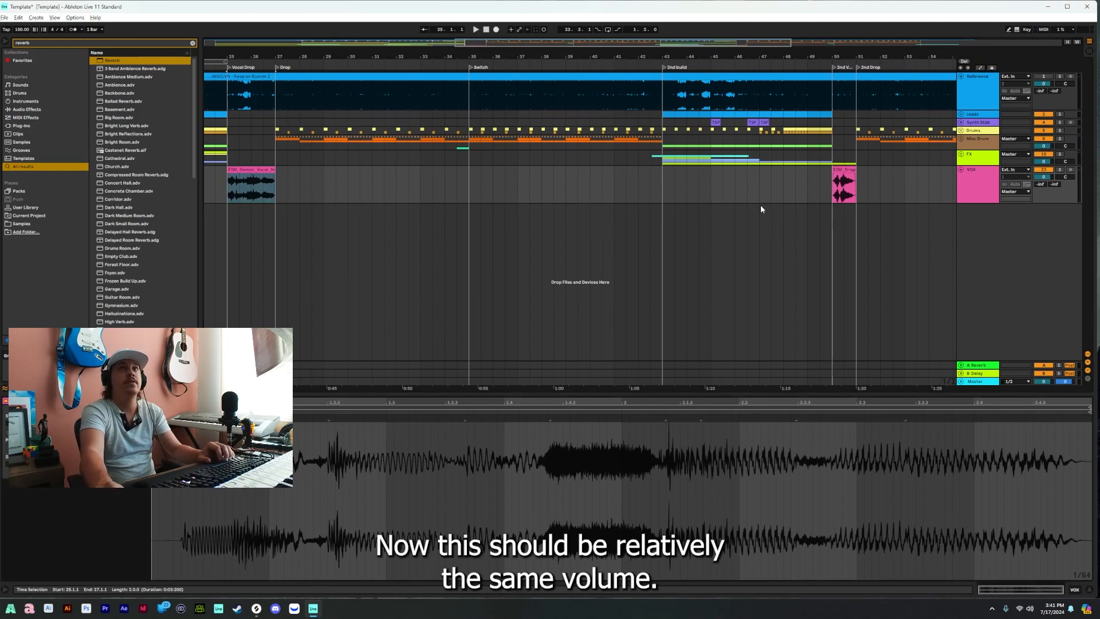
key("0")
key("space")
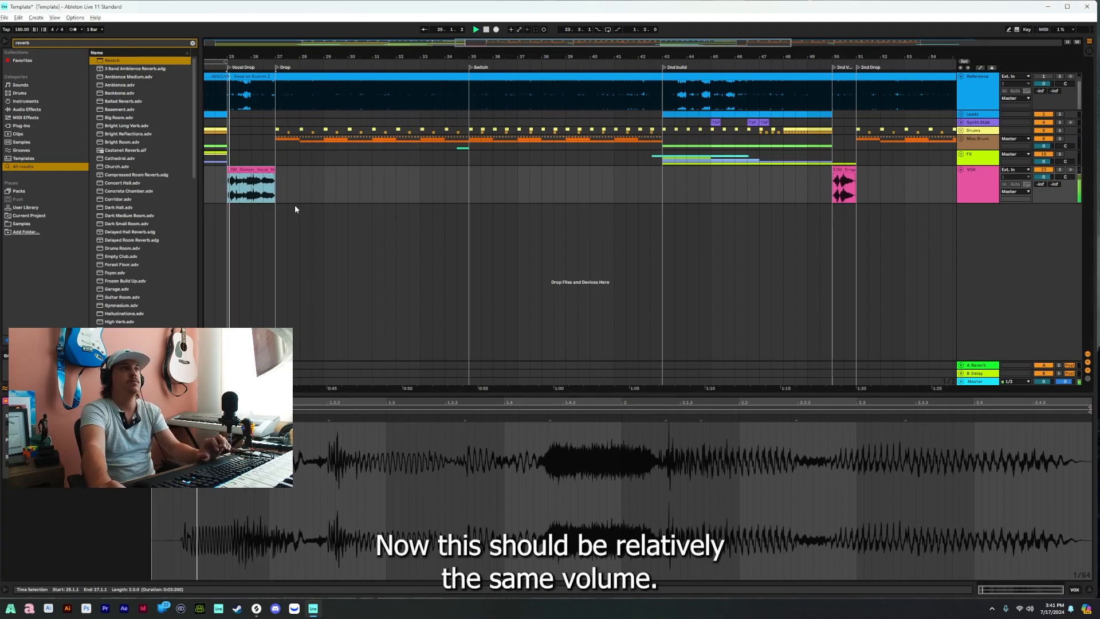
left_click(834, 195)
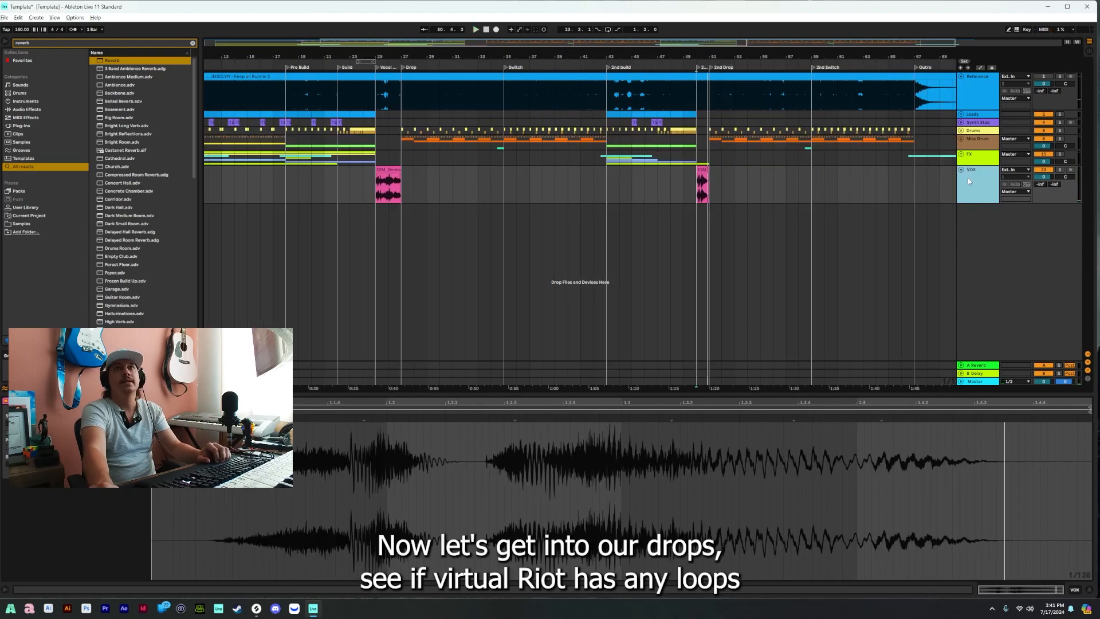
Collapse the VOX track, add a new audio track beneath it and name it "Bass one".
left_click(962, 170)
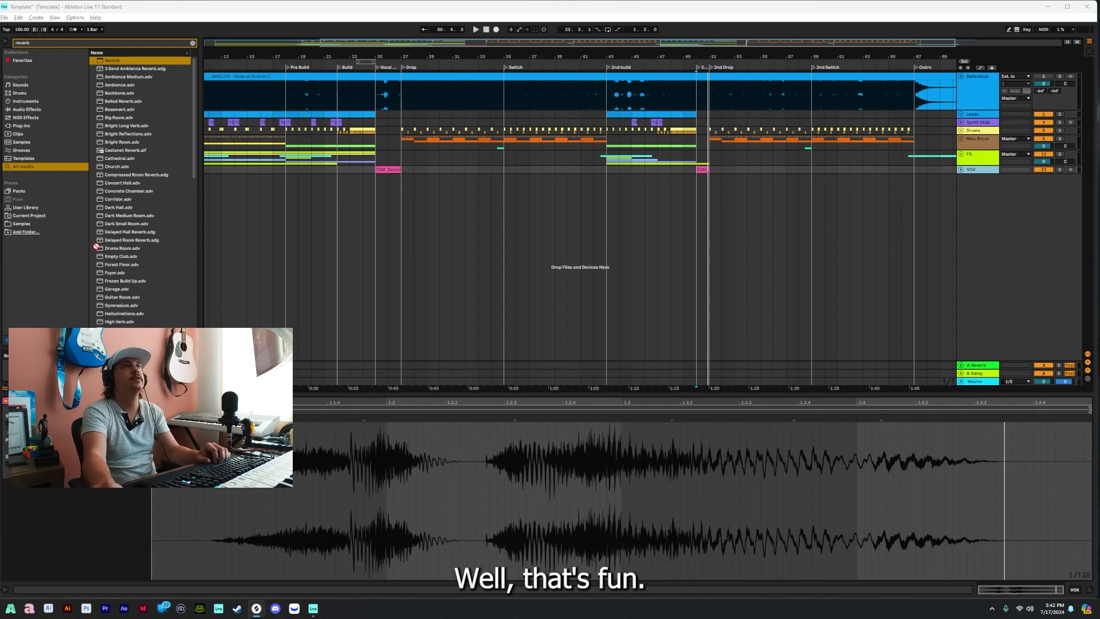
left_click(452, 170)
key("ctrl+t")
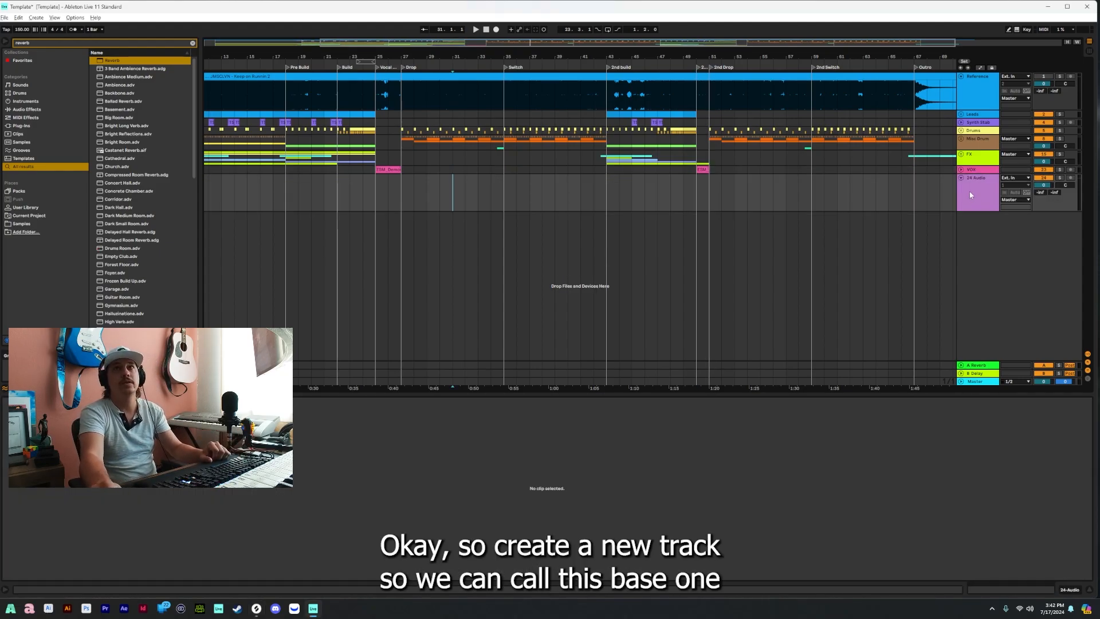
right_click(974, 178)
left_click(986, 212)
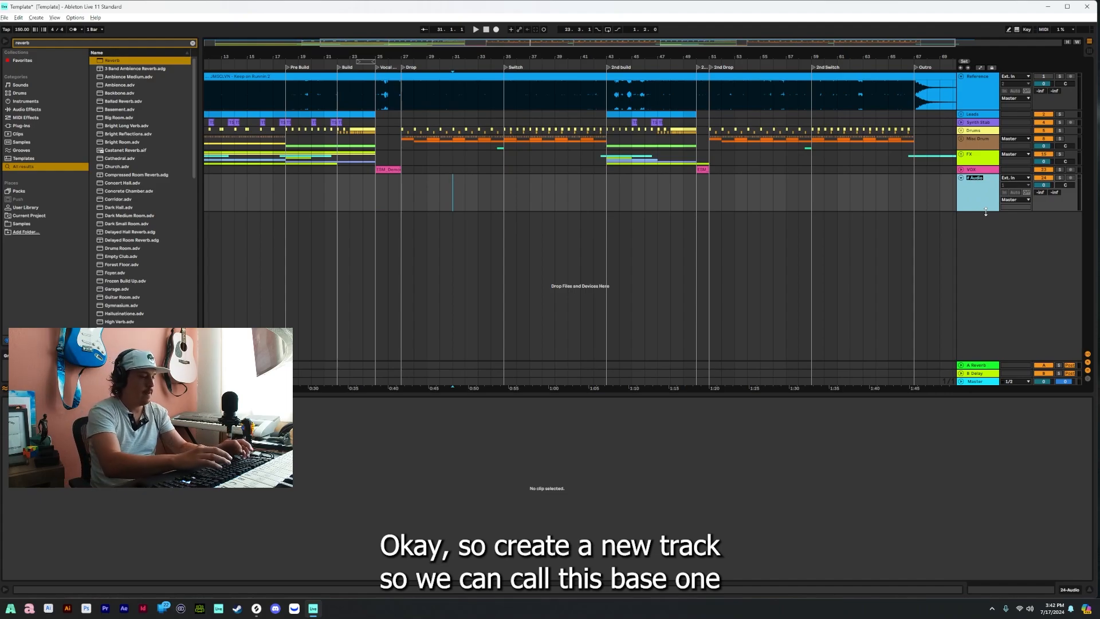
type("Bass one")
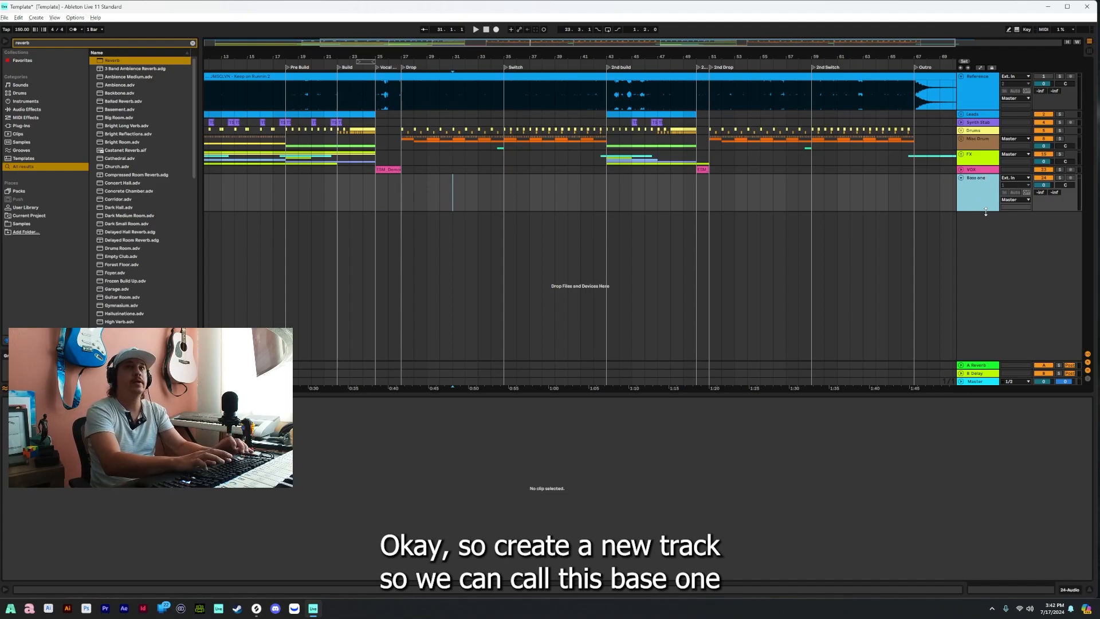
key("Return")
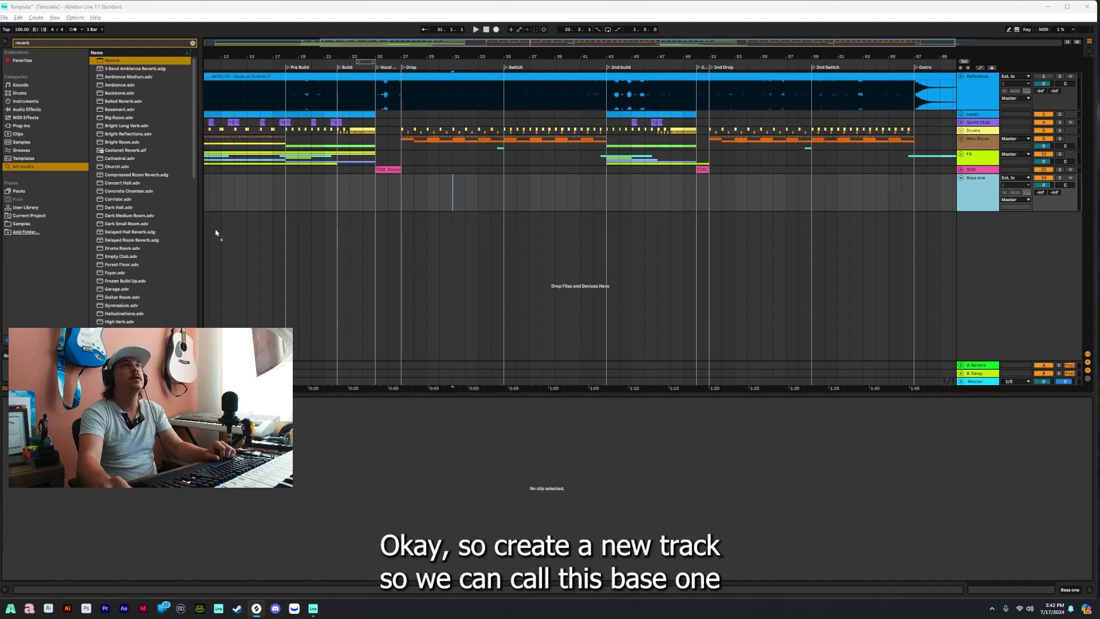
Place the TeddyTrap synth bass loop at 27.1.1, trim it to end at the Switch, and duplicate the Bass one track.
left_click_drag(215, 232, 406, 183)
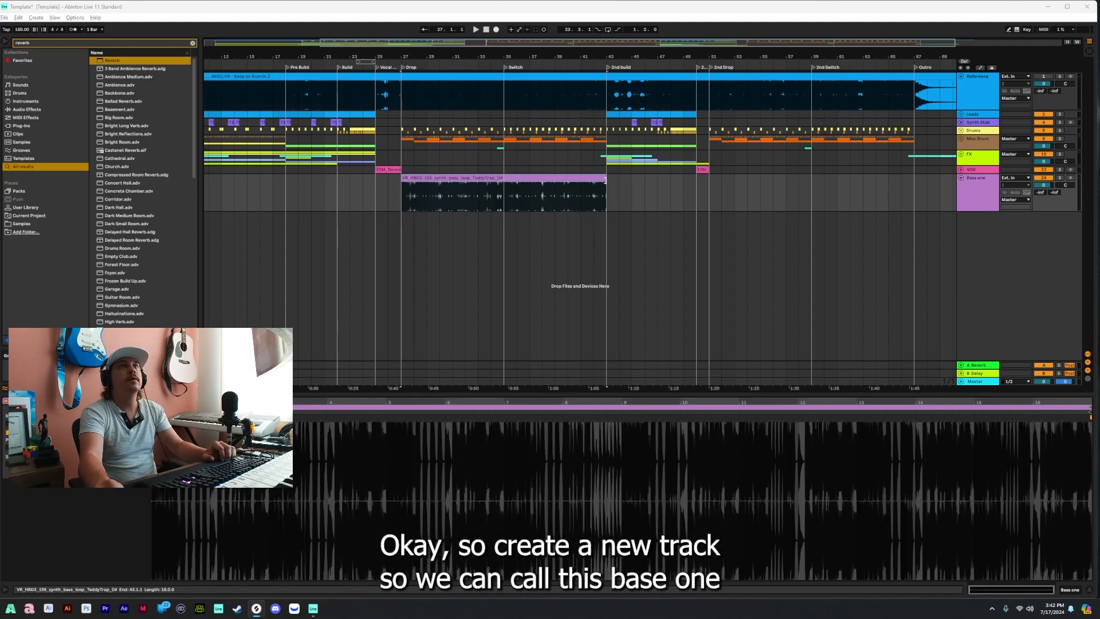
left_click_drag(605, 180, 503, 180)
left_click(990, 195)
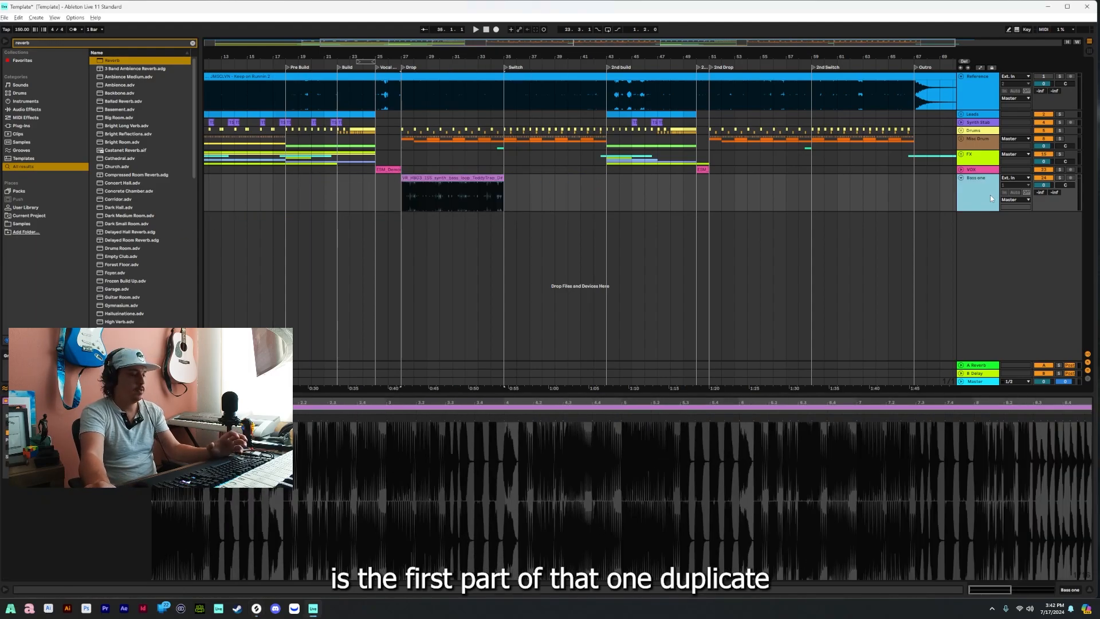
key("ctrl+d")
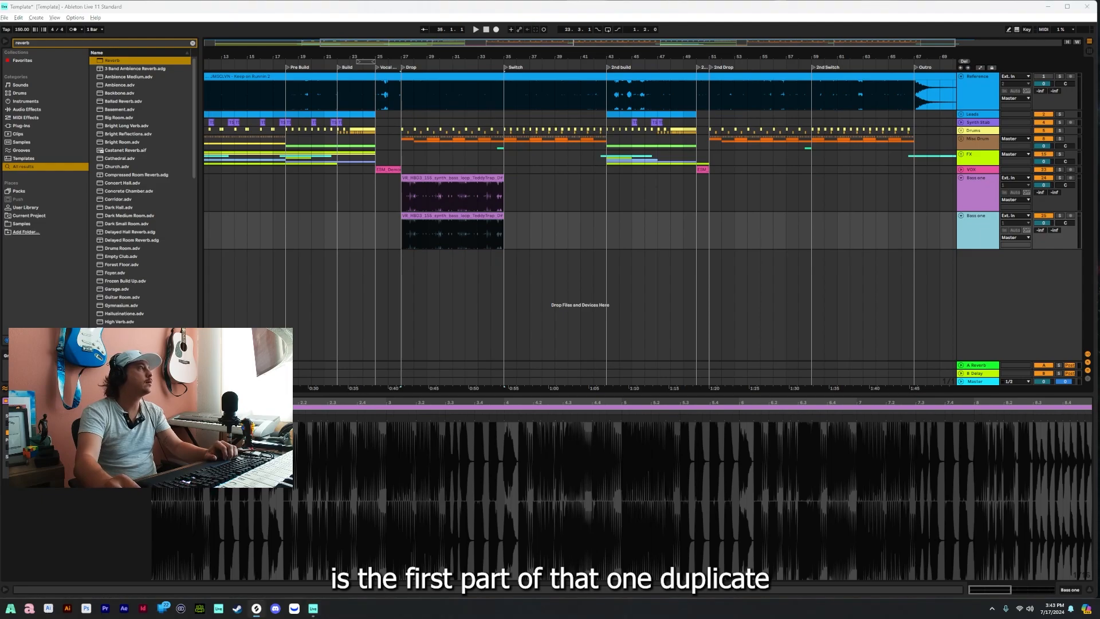
Put the TeddyTrap bSection loop on the duplicated bass track, keeping only its second half from 35.1.1 to 43.1.1.
left_click_drag(504, 229, 607, 229)
left_click(408, 238)
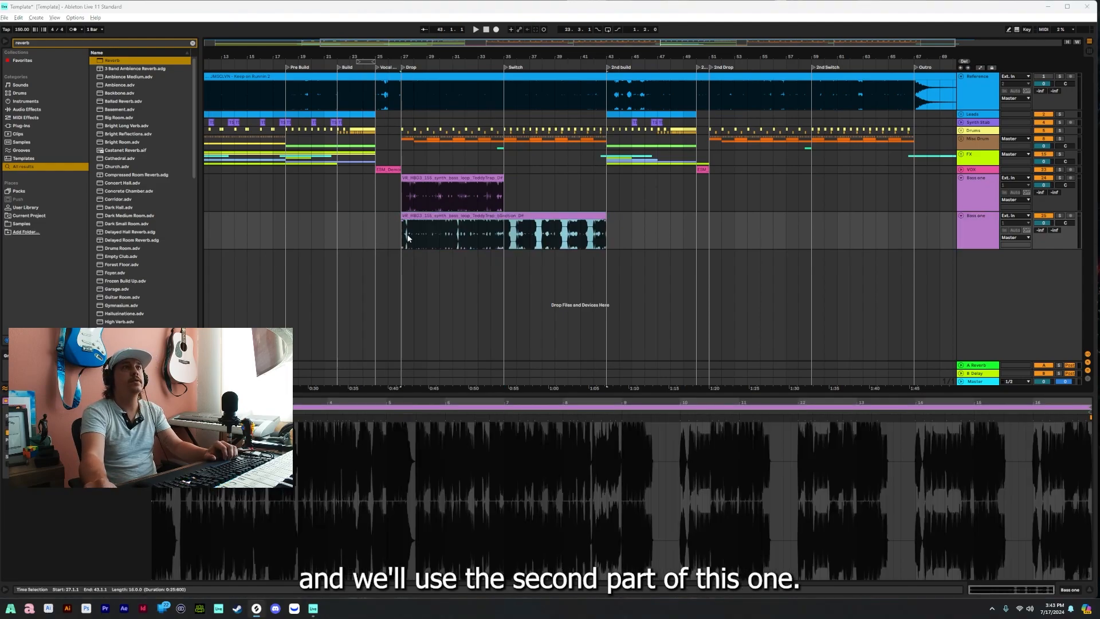
left_click_drag(403, 227, 505, 226)
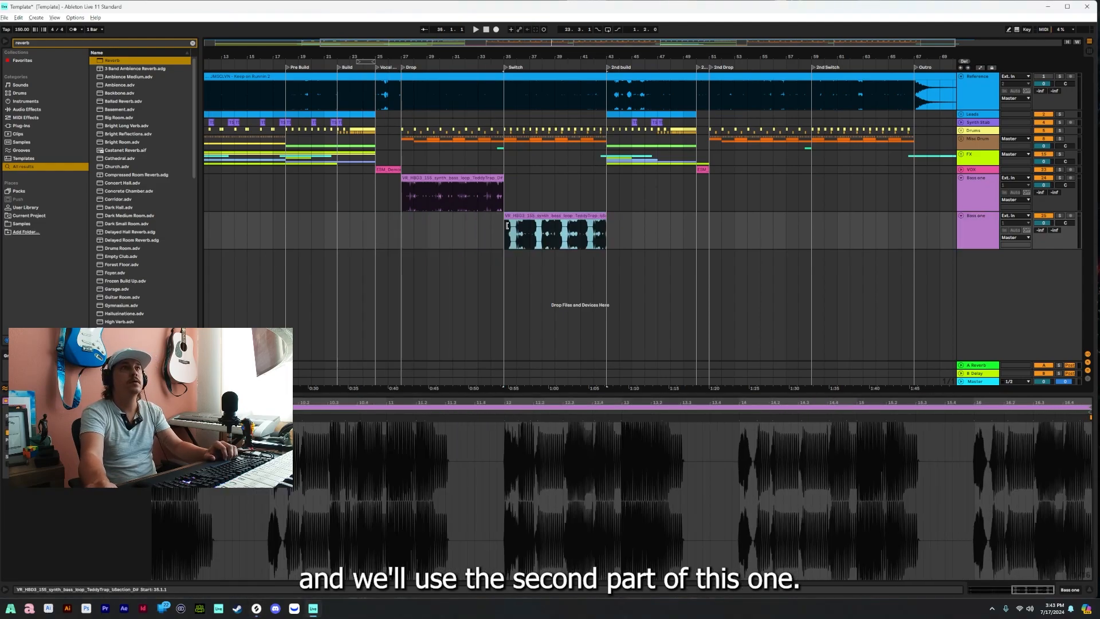
left_click(402, 245)
Inspect the repeating pattern in the first drop's bass loop and split the clip at every bar from 28.1.1 to 34.1.1.
left_click_drag(423, 57, 391, 159)
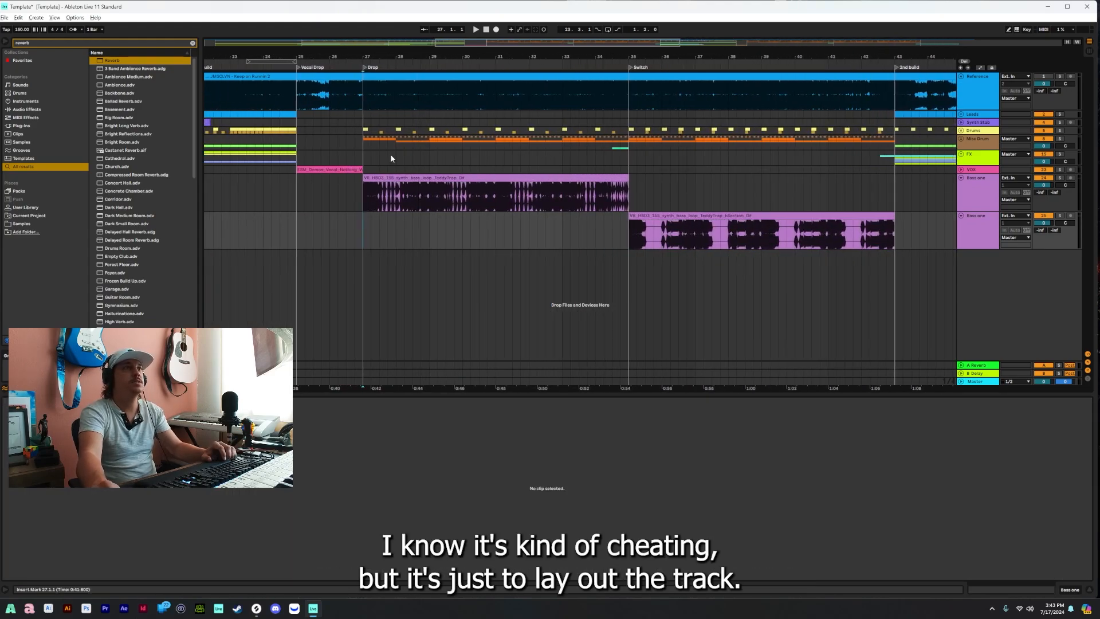
left_click_drag(420, 52, 400, 122)
left_click_drag(353, 199, 249, 197)
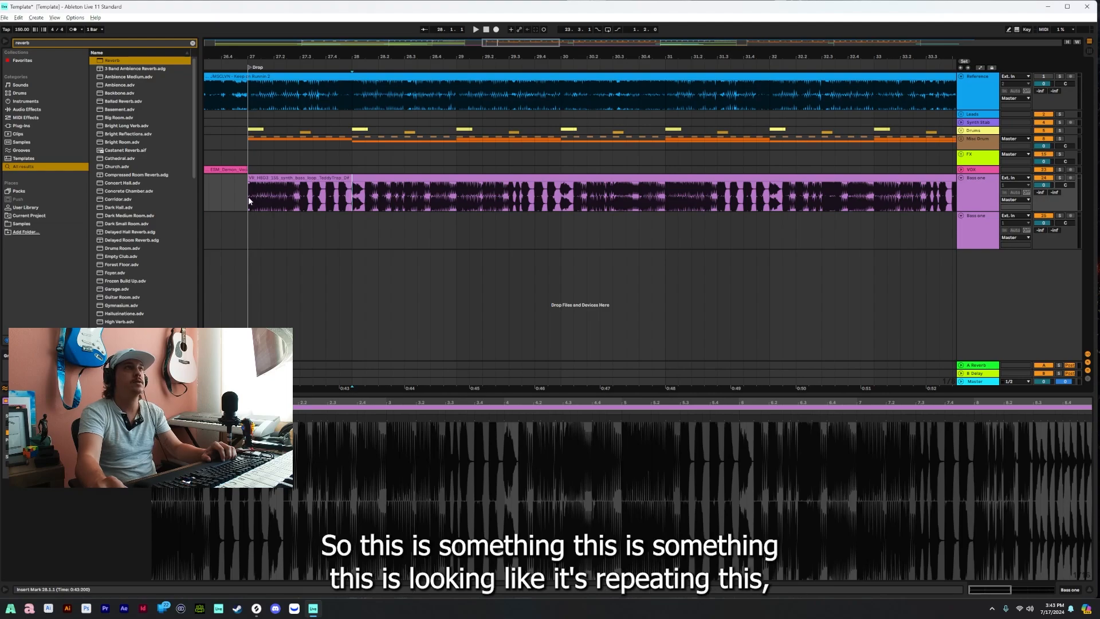
left_click_drag(356, 197, 663, 207)
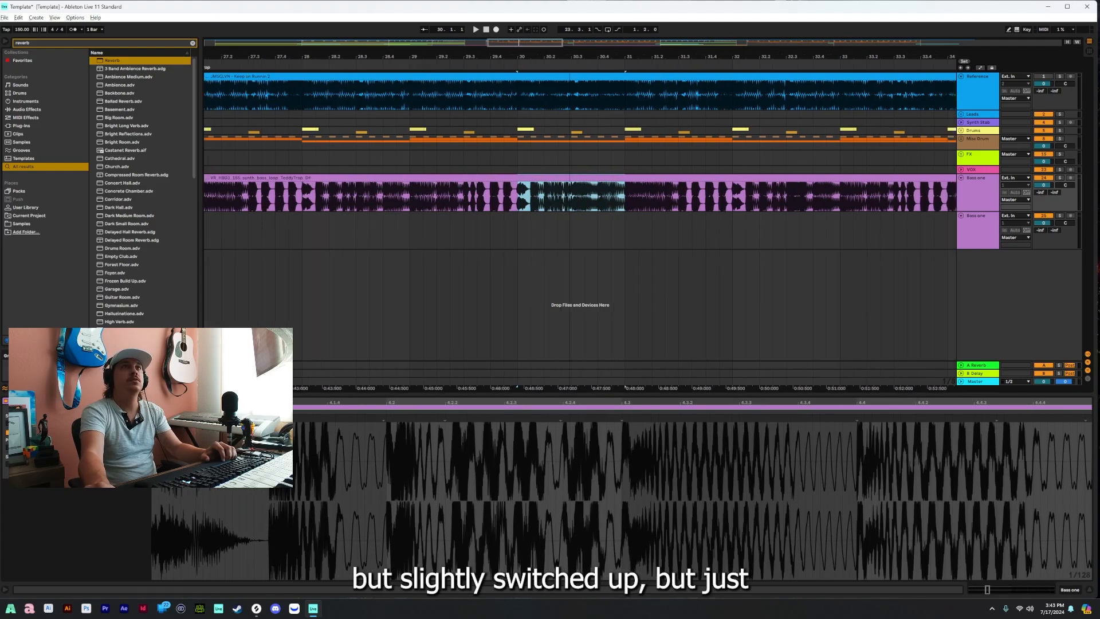
left_click_drag(555, 59, 514, 60)
left_click(341, 177)
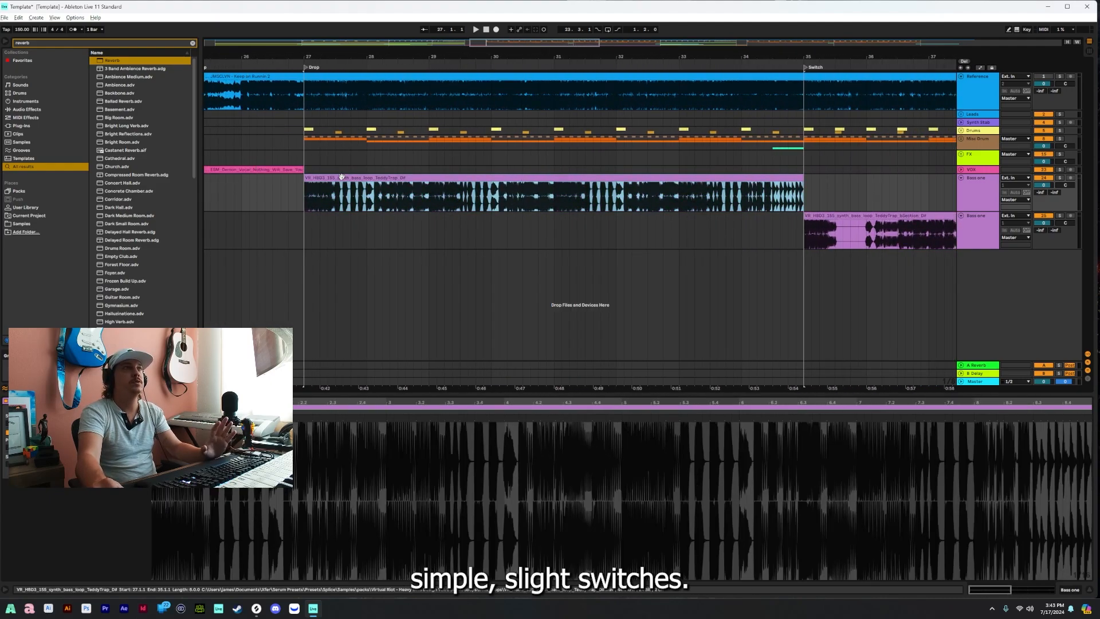
left_click(367, 205)
key("ctrl+e")
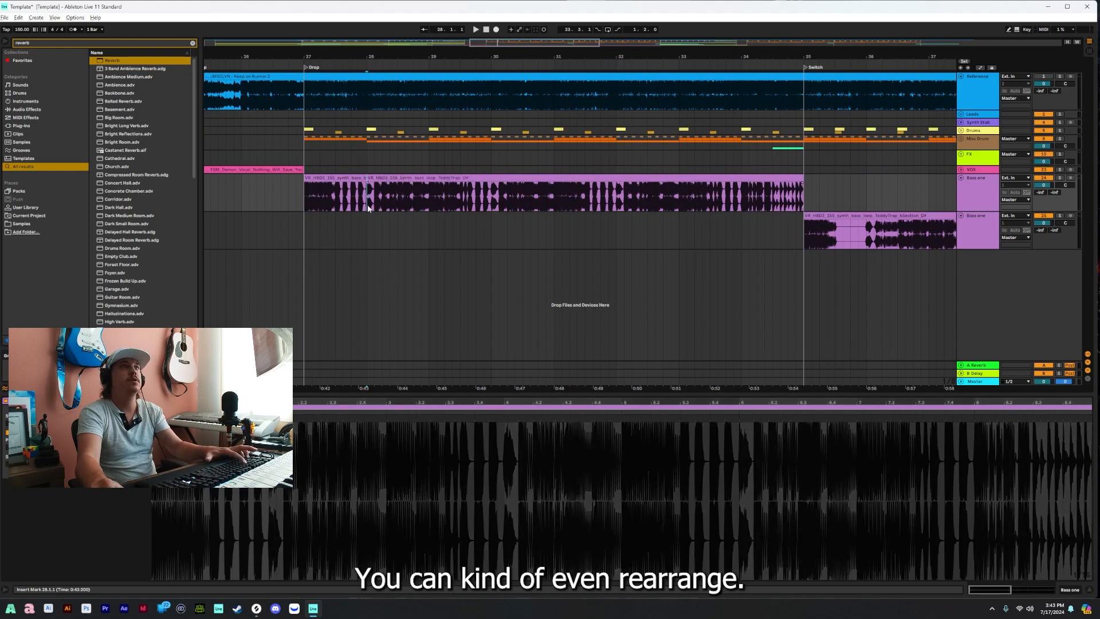
left_click(429, 205)
key("ctrl+e")
left_click(492, 205)
key("ctrl+e")
left_click(554, 204)
key("ctrl+e")
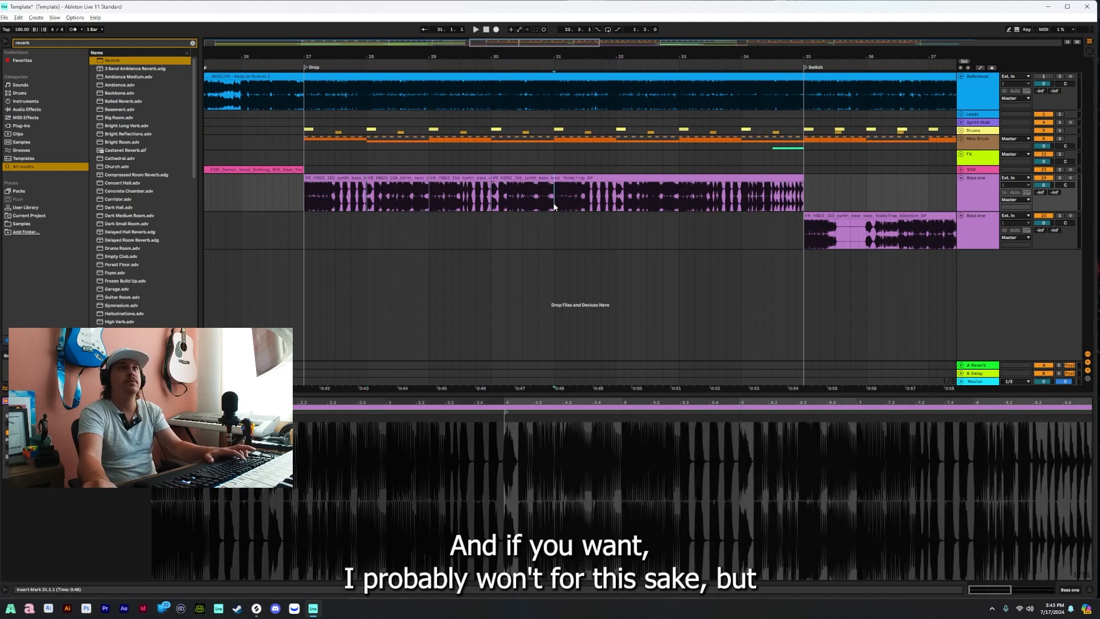
left_click(616, 206)
key("ctrl+e")
left_click(679, 205)
key("ctrl+e")
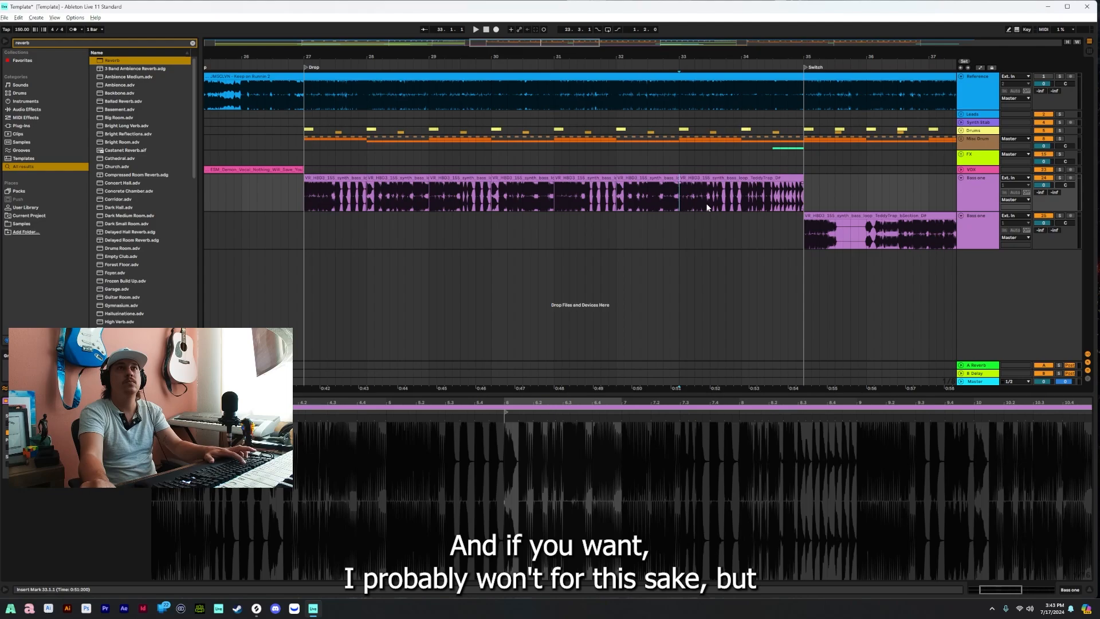
left_click(742, 205)
key("ctrl+e")
Play the arrangement from the Build at 22.1.1 to hear the transition into the drop and the Switch.
left_click_drag(384, 54, 389, 19)
left_click(283, 205)
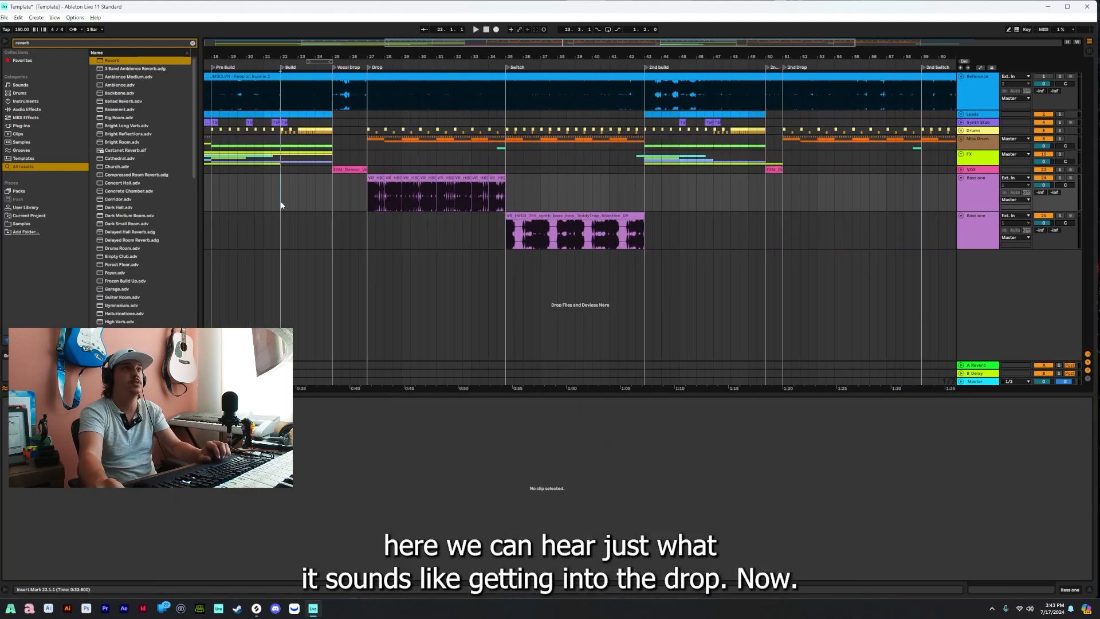
key("space")
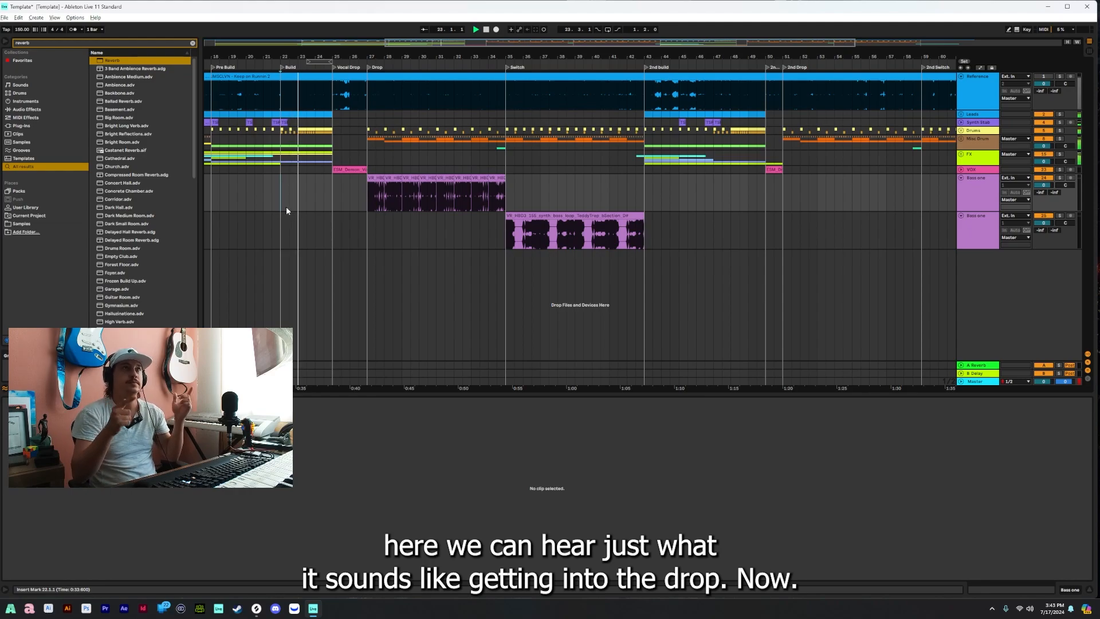
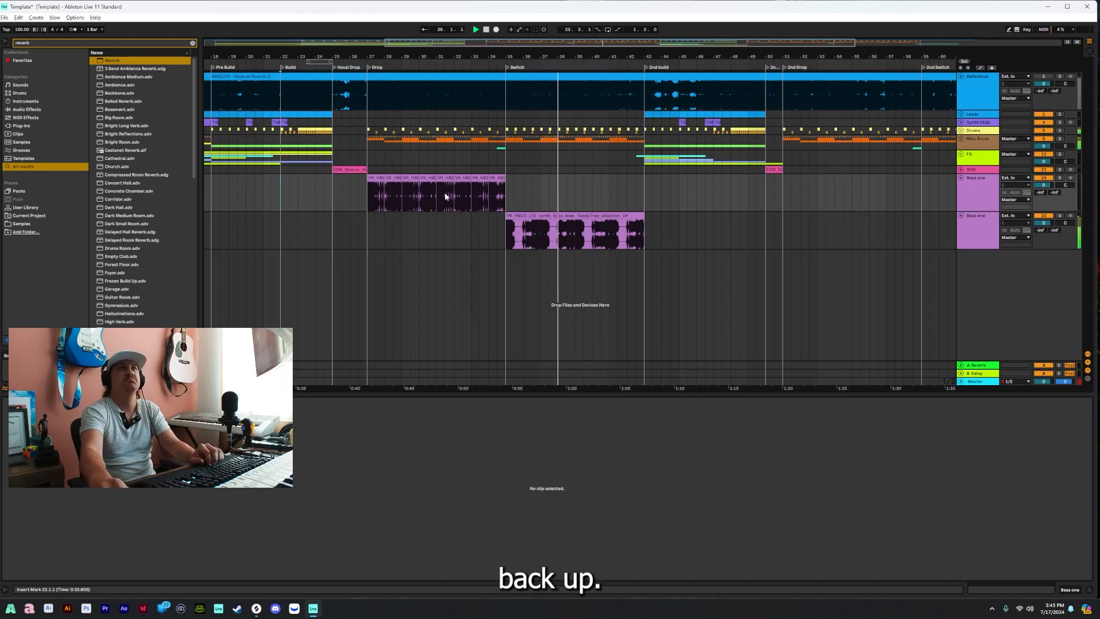
Replace the bSection loop's second half at the Switch with its first eight bars, starting at 35.1.1.
left_click(573, 232)
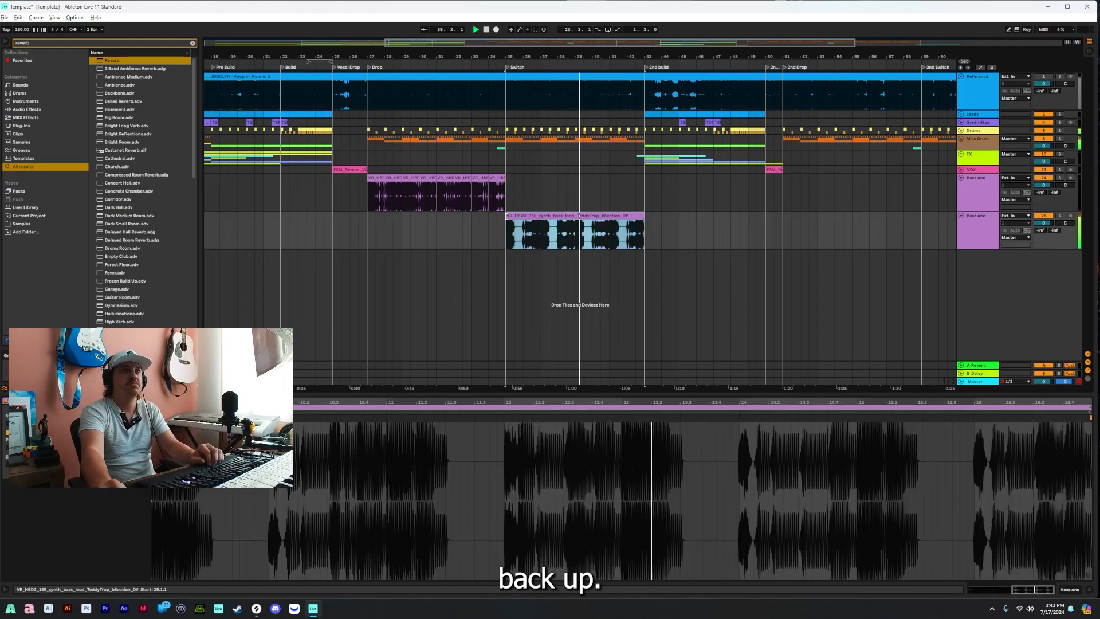
left_click_drag(506, 232, 368, 233)
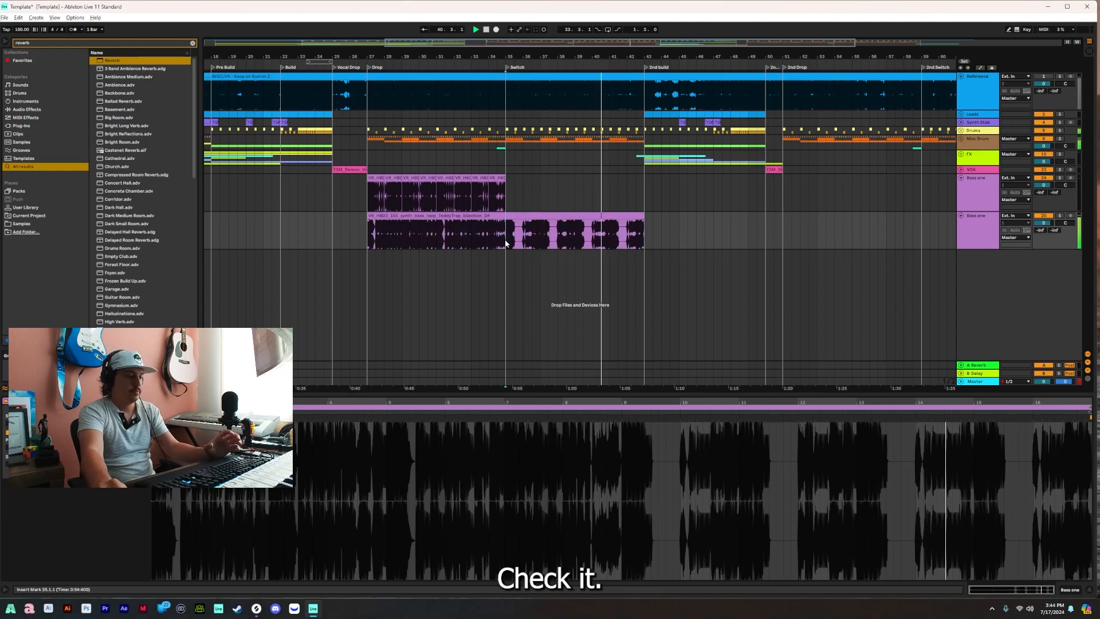
left_click(546, 217)
key("Delete")
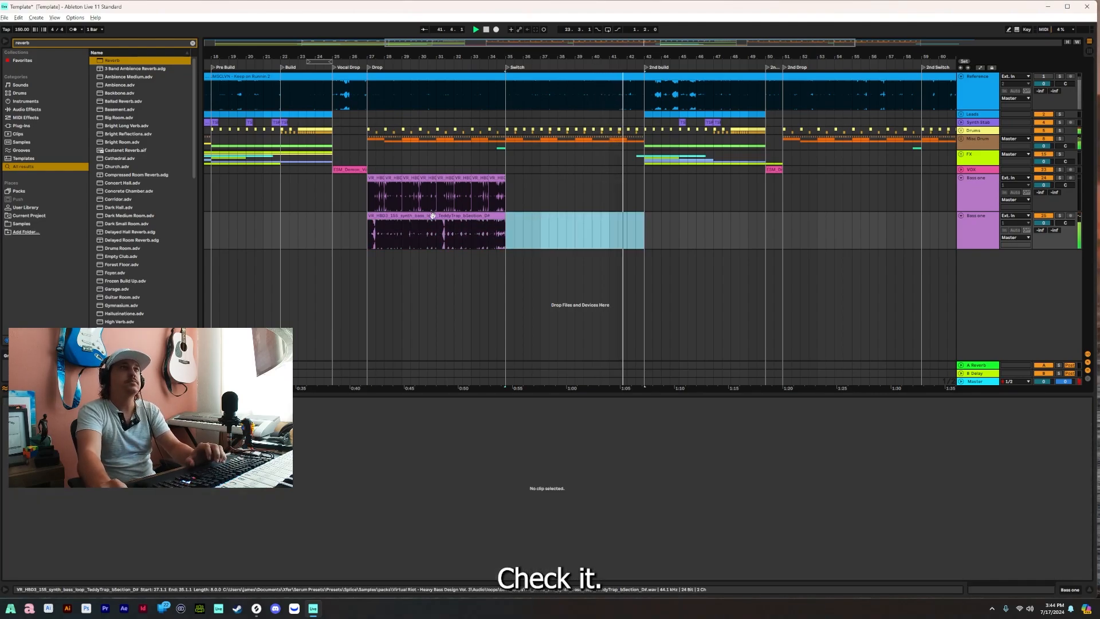
left_click_drag(433, 216, 568, 226)
left_click(502, 235)
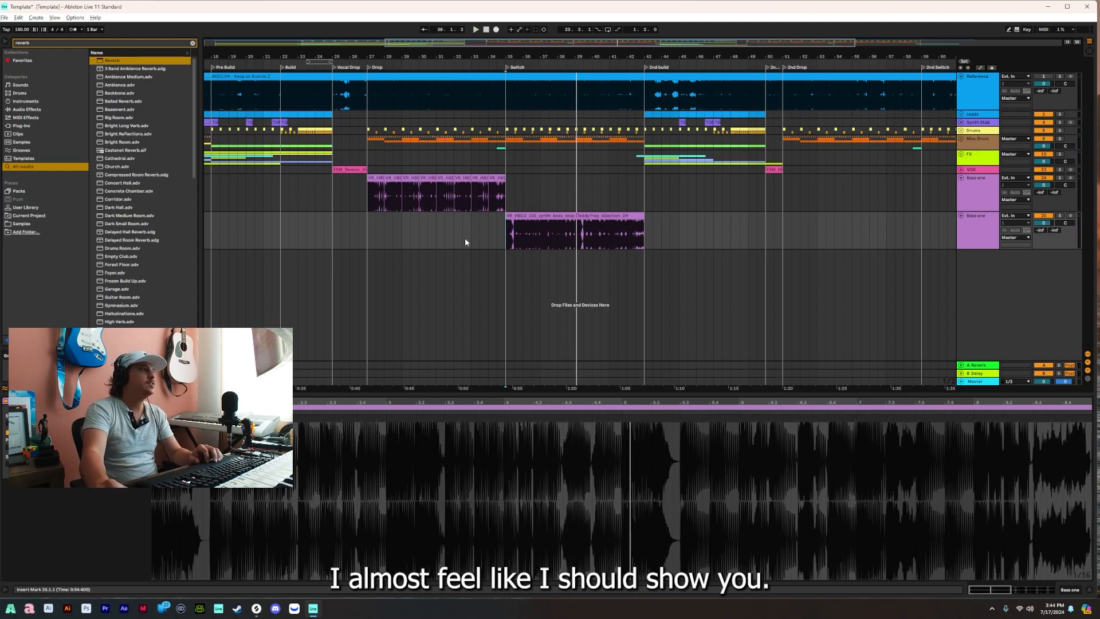
Delete the bSection clip at the Switch and all the split TeddyTrap clips in the first drop.
left_click(549, 215)
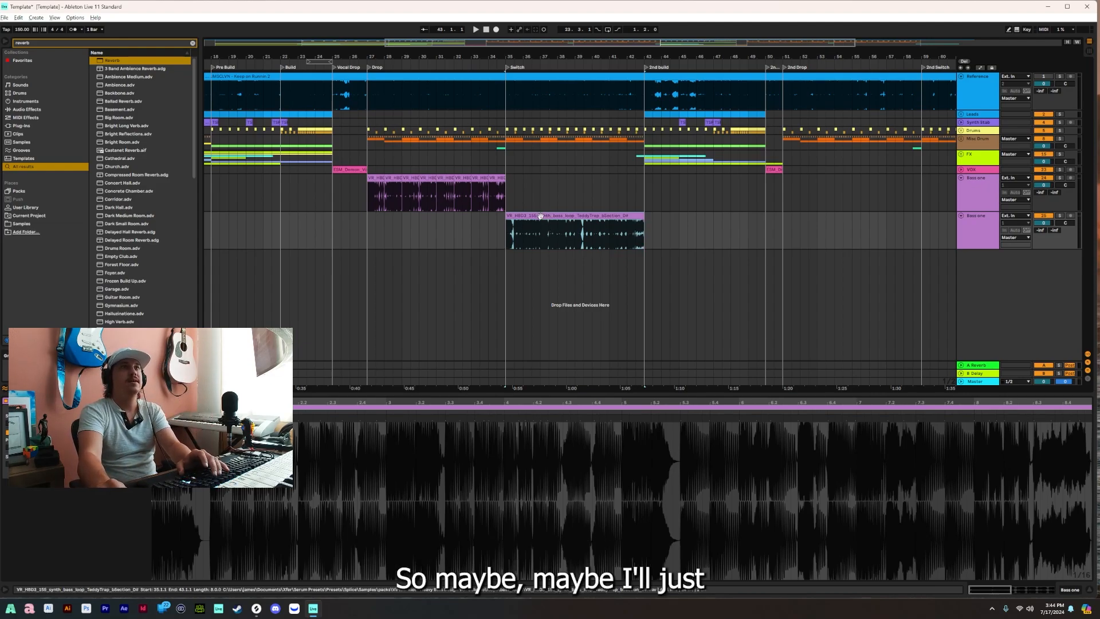
key("Delete")
left_click(467, 179)
left_click(393, 180)
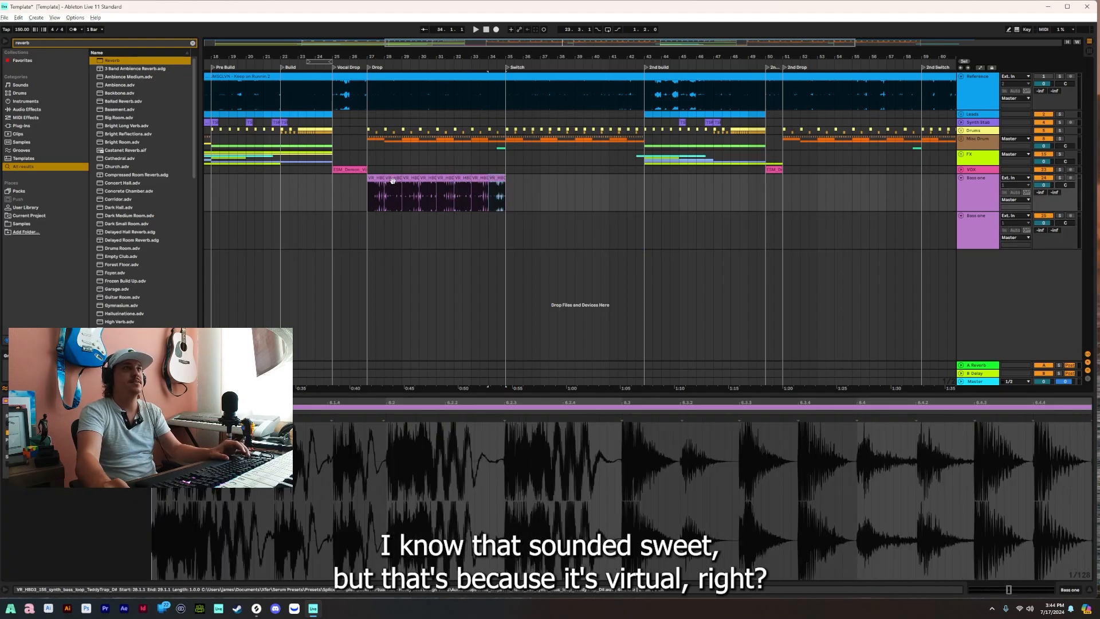
key("Delete")
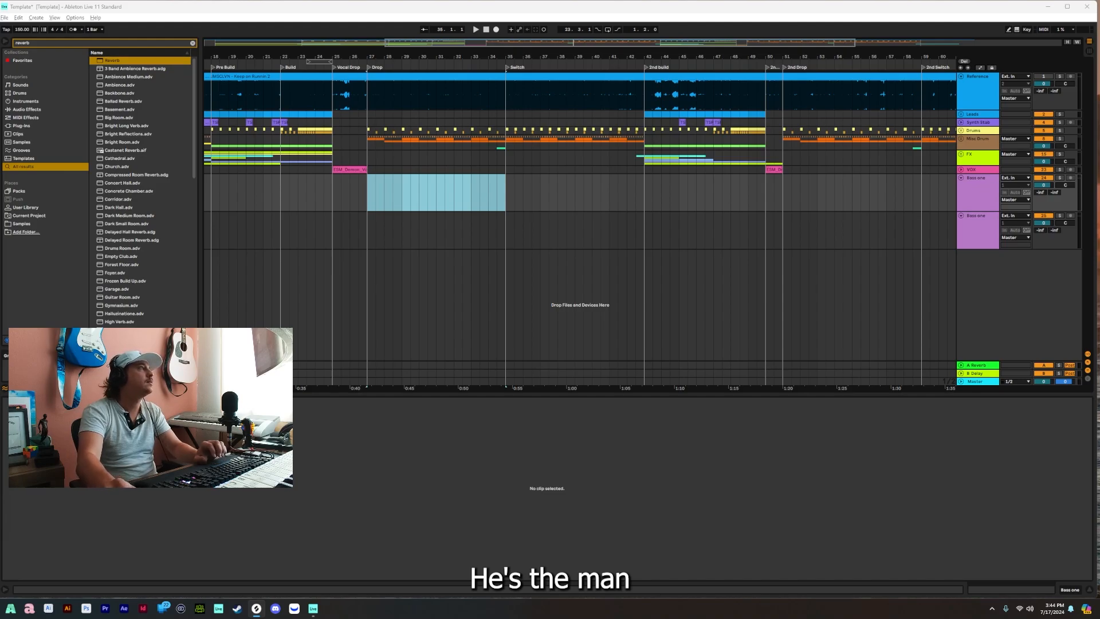
Place the eight-bar ClipTest high bass loop on the first bass track at 27.1.1 and play it from the Drop.
left_click_drag(401, 207, 370, 199)
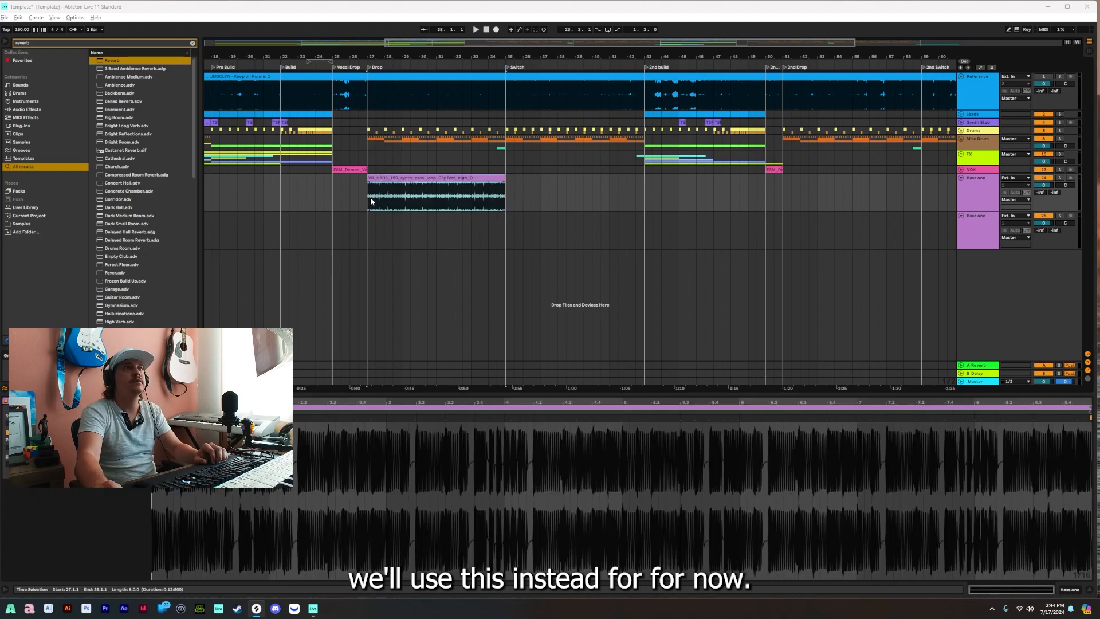
left_click(371, 200)
scroll(367, 198, "up", 2)
key("space")
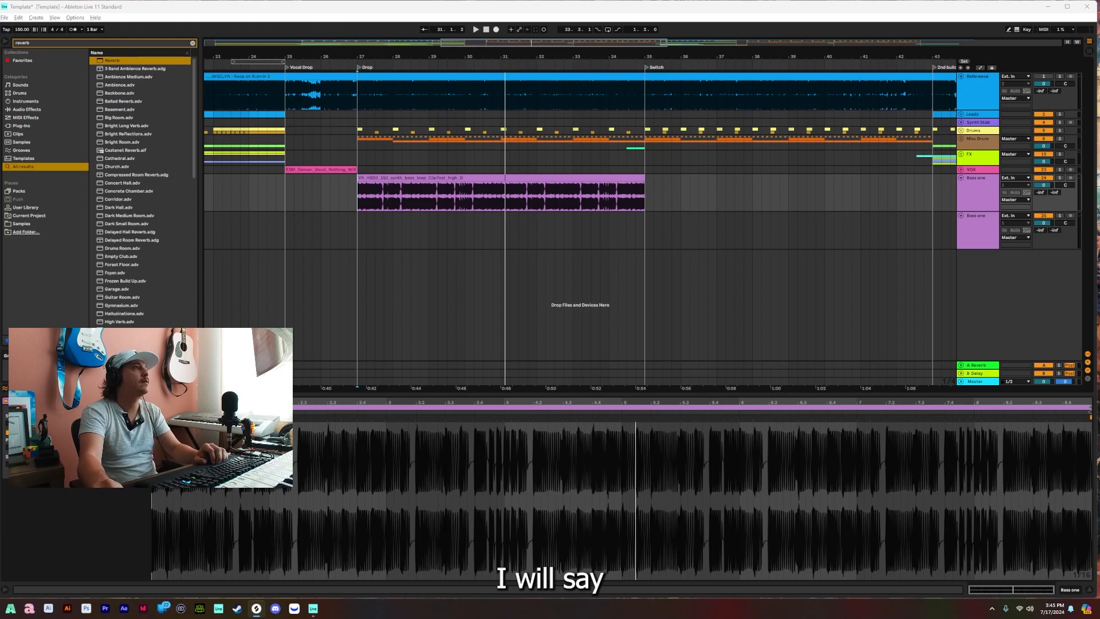
Place one bar of the ZombieAcid bass loop at 27.1.1 on the second bass track, and make the ClipTest loop run from 28.1.1 to 35.1.1.
left_click_drag(206, 232, 387, 234)
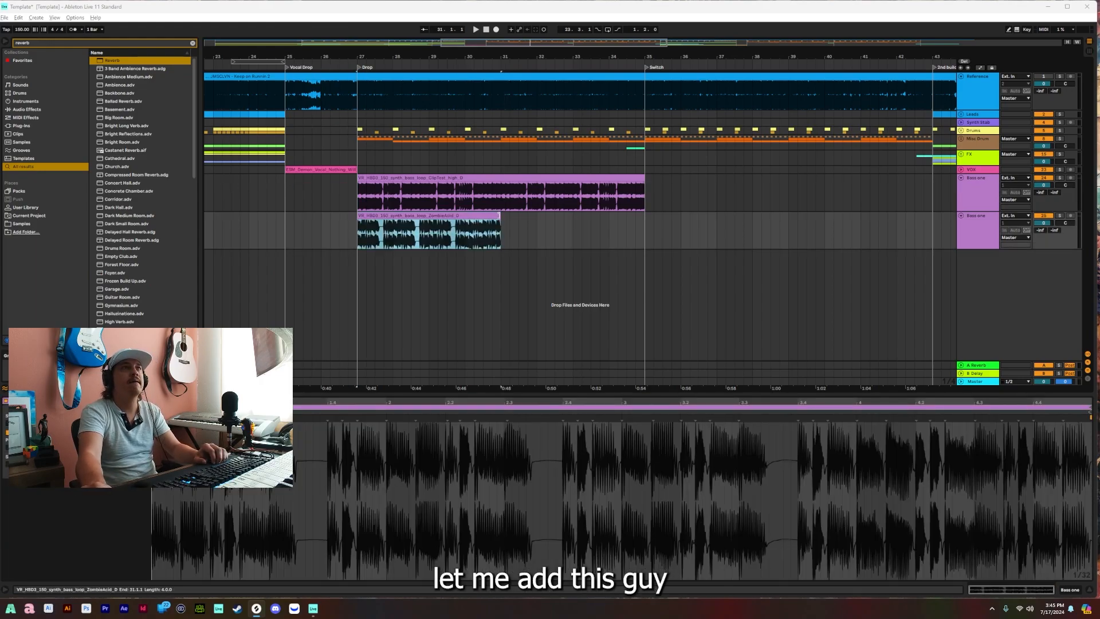
left_click_drag(499, 233, 394, 241)
left_click_drag(394, 179, 434, 183)
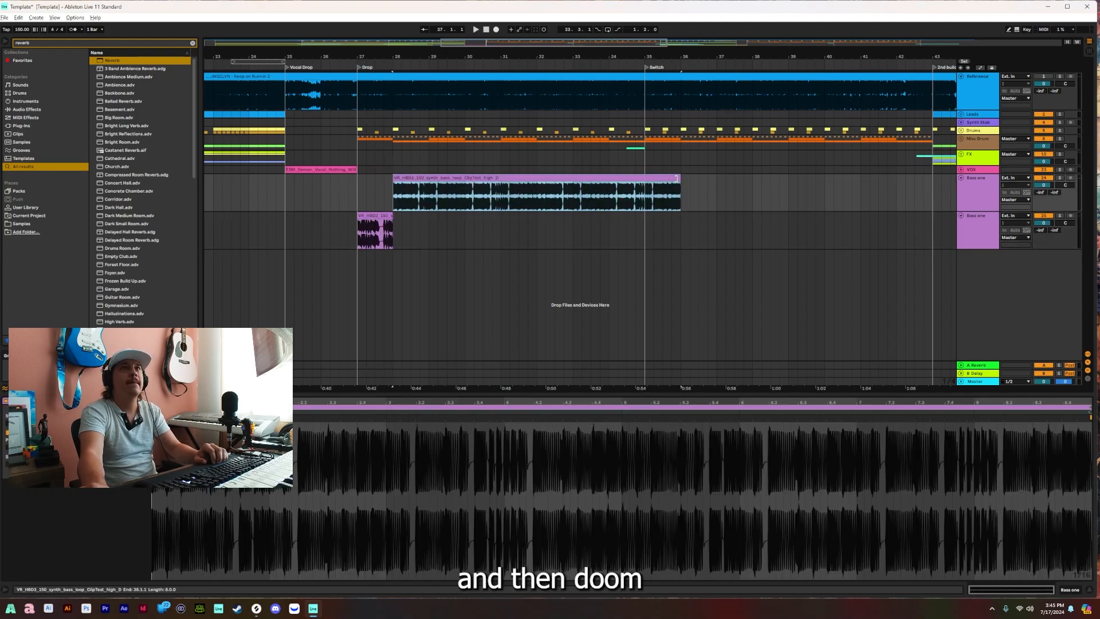
left_click_drag(680, 183, 645, 182)
Play the drop from 27.1.1, and copy the one-bar ZombieAcid clip to the Switch at 35.1.1 on the same track.
left_click(358, 244)
key("space")
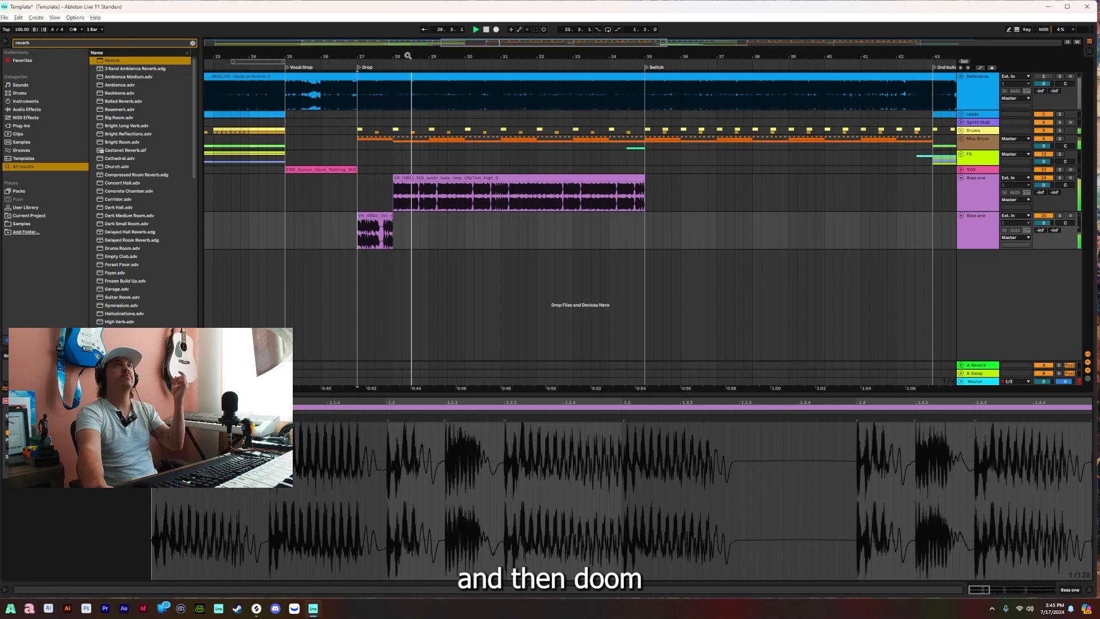
left_click_drag(408, 57, 338, 53)
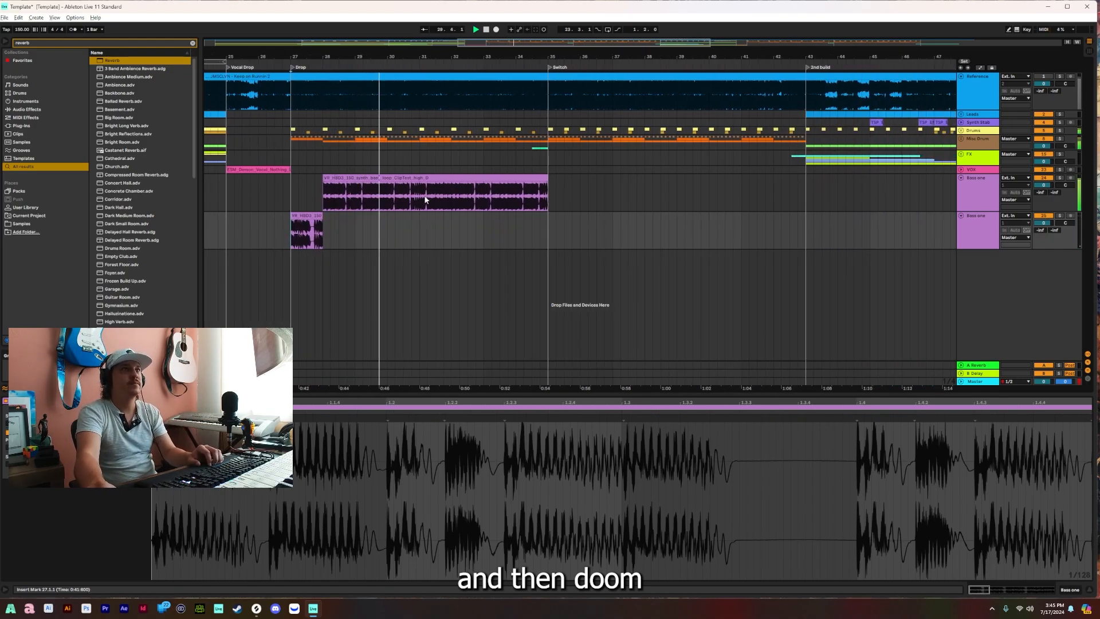
left_click(314, 216)
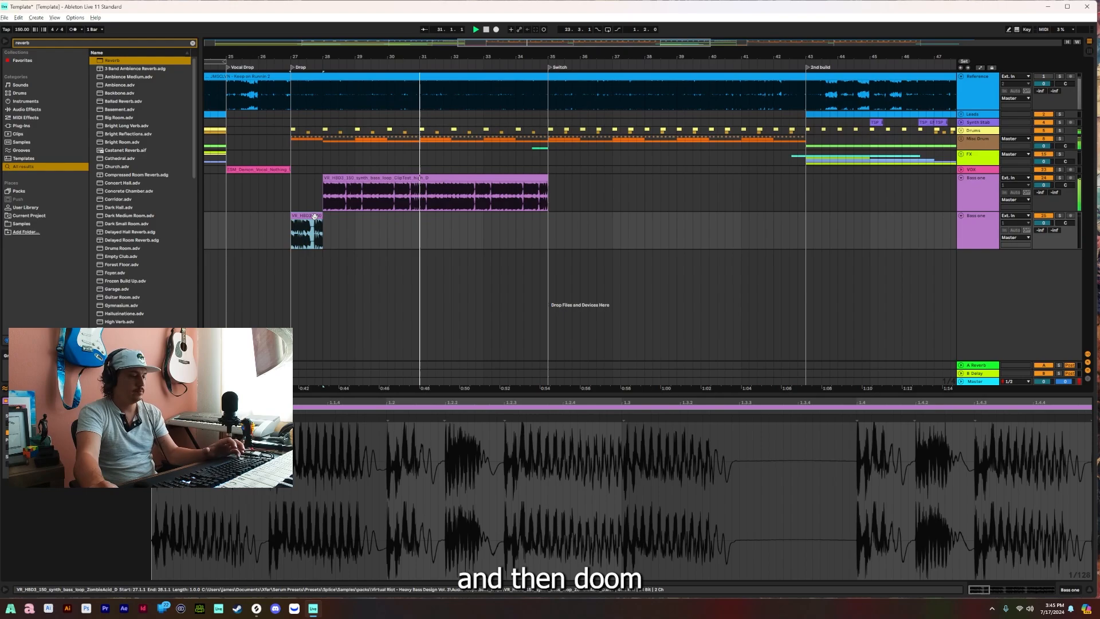
left_click(547, 236)
key("ctrl+v")
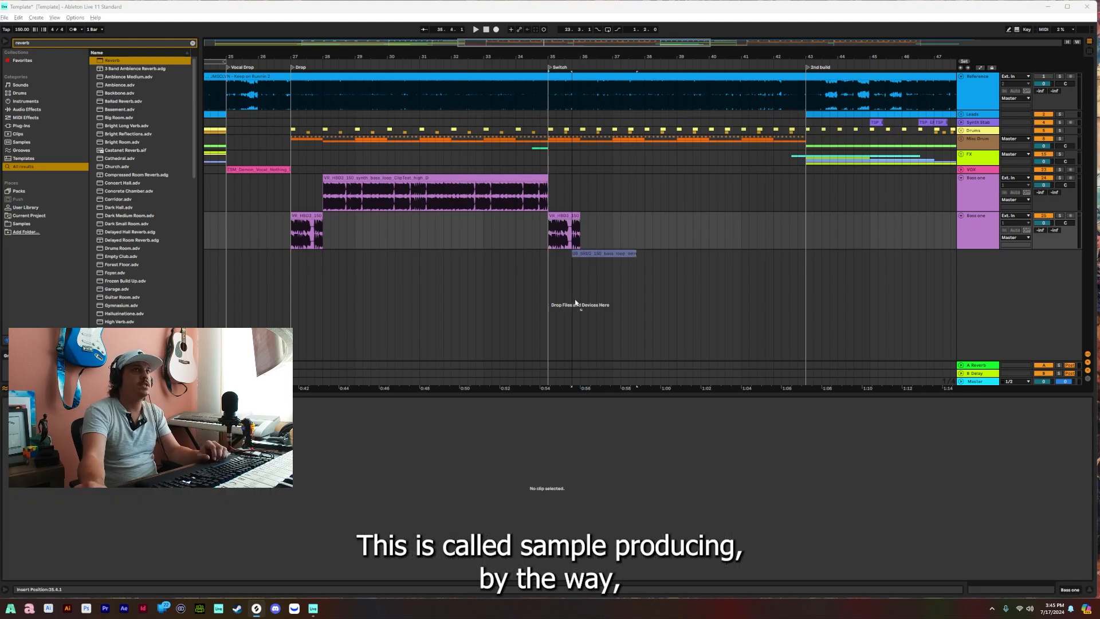
Place the omnipotent bass loop at 36.1.1 on the second bass track and play the section from the Switch.
left_click_drag(576, 303, 586, 243)
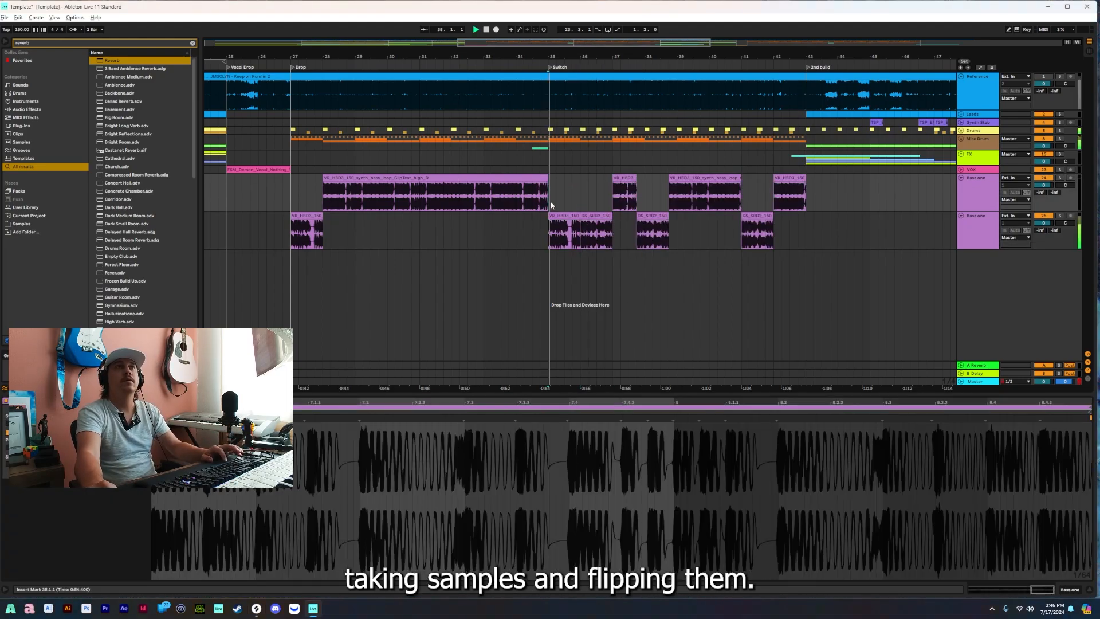
left_click(557, 217)
key("space")
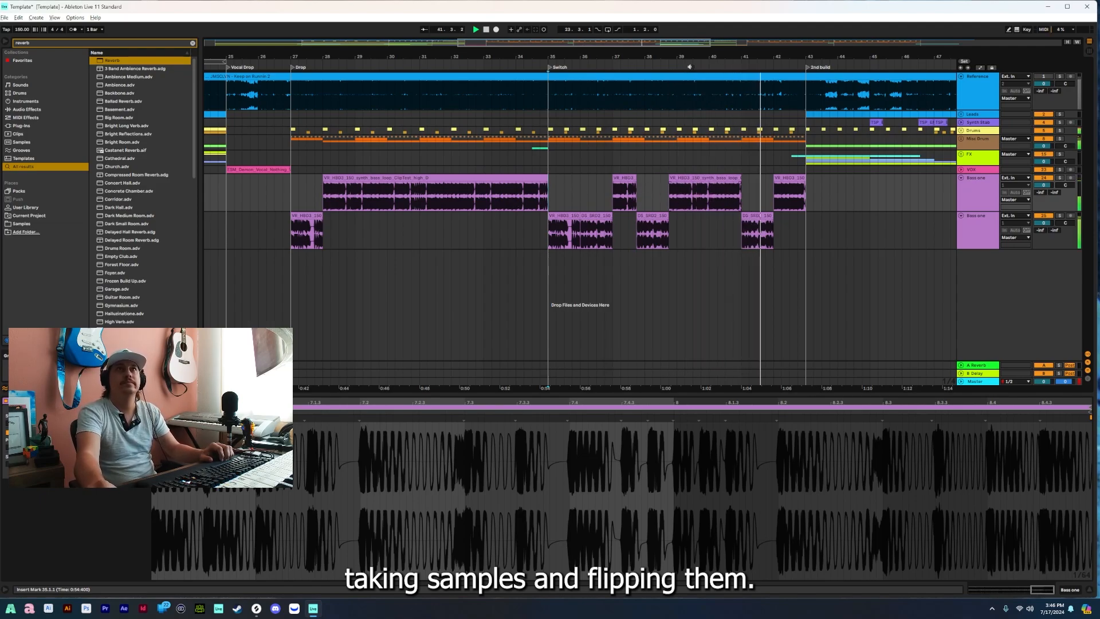
Copy the bass clips between 27.1.1 and 43.1.1 on both bass tracks to the 2nd Drop at 51.1.1.
left_click_drag(676, 55, 576, 54)
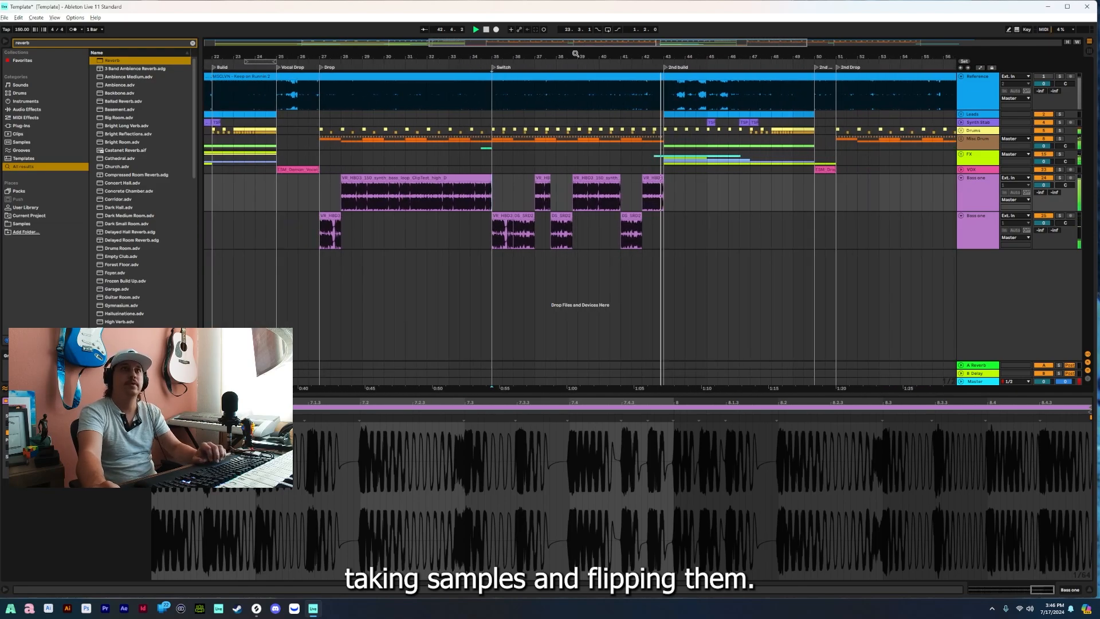
left_click(321, 243)
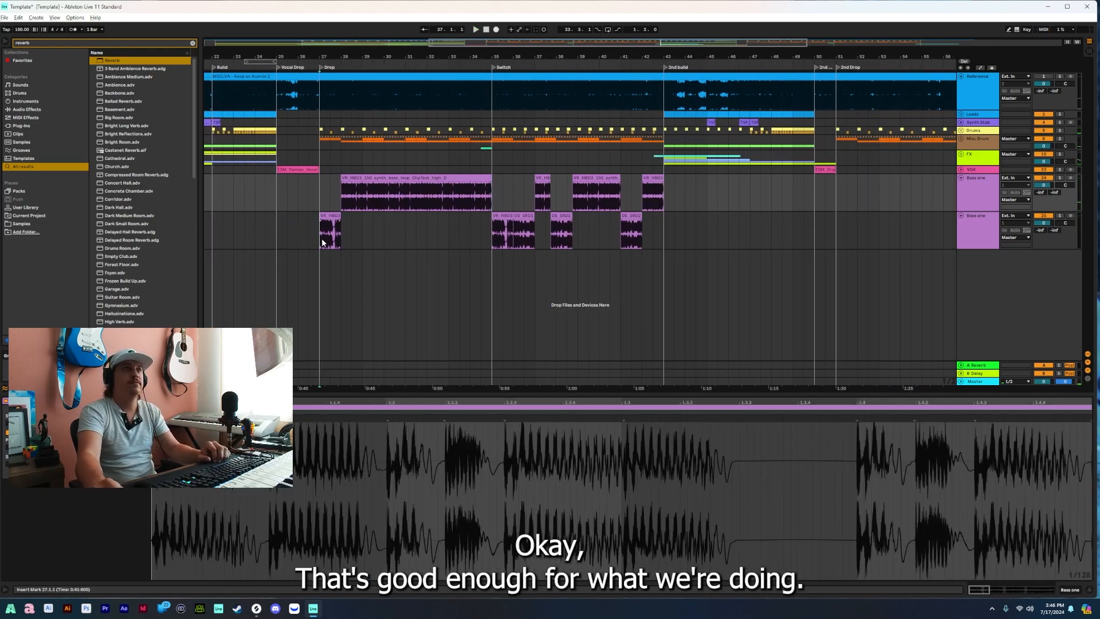
left_click(962, 179)
left_click(961, 178)
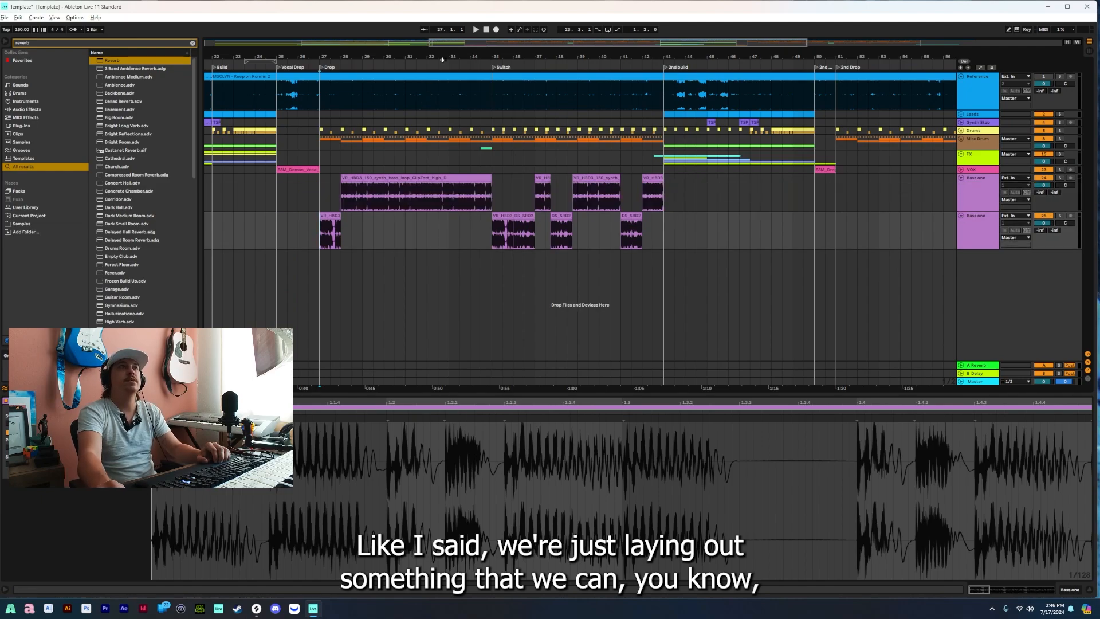
left_click_drag(290, 195, 490, 231)
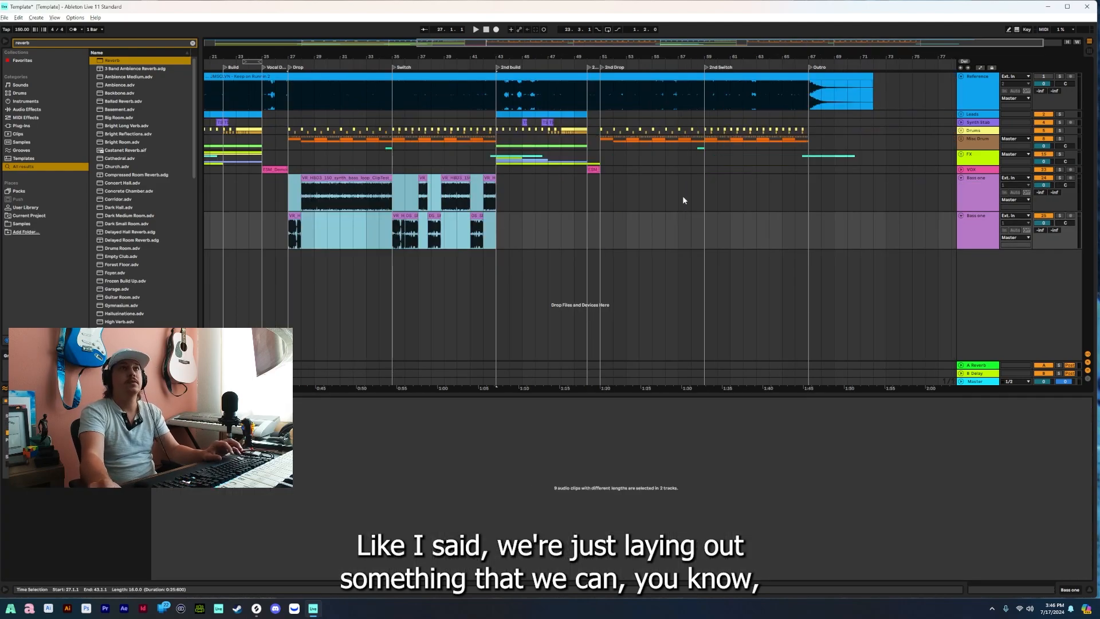
left_click(601, 202)
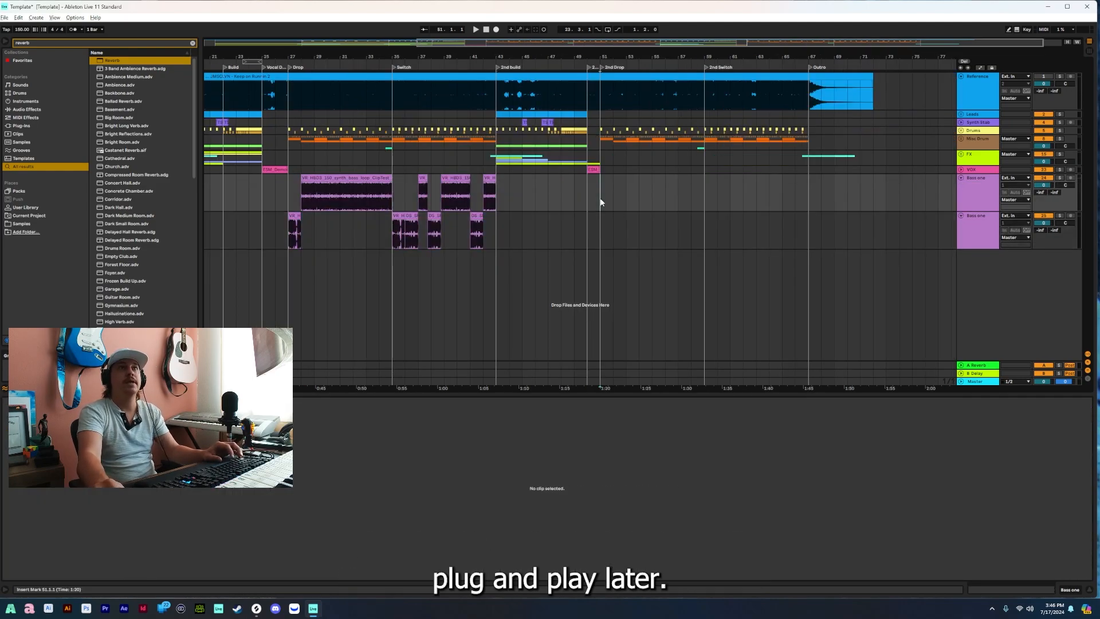
key("ctrl+v")
left_click(763, 206)
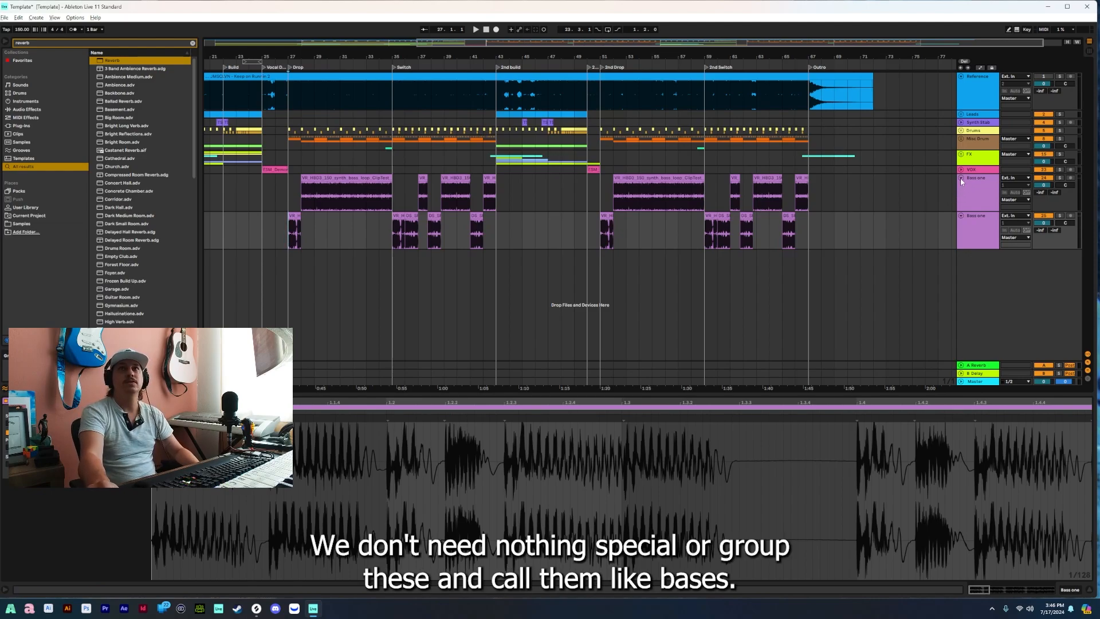
Group the two bass tracks under the name Drop Basses and move the group above the Drums.
key("ctrl+g")
right_click(975, 179)
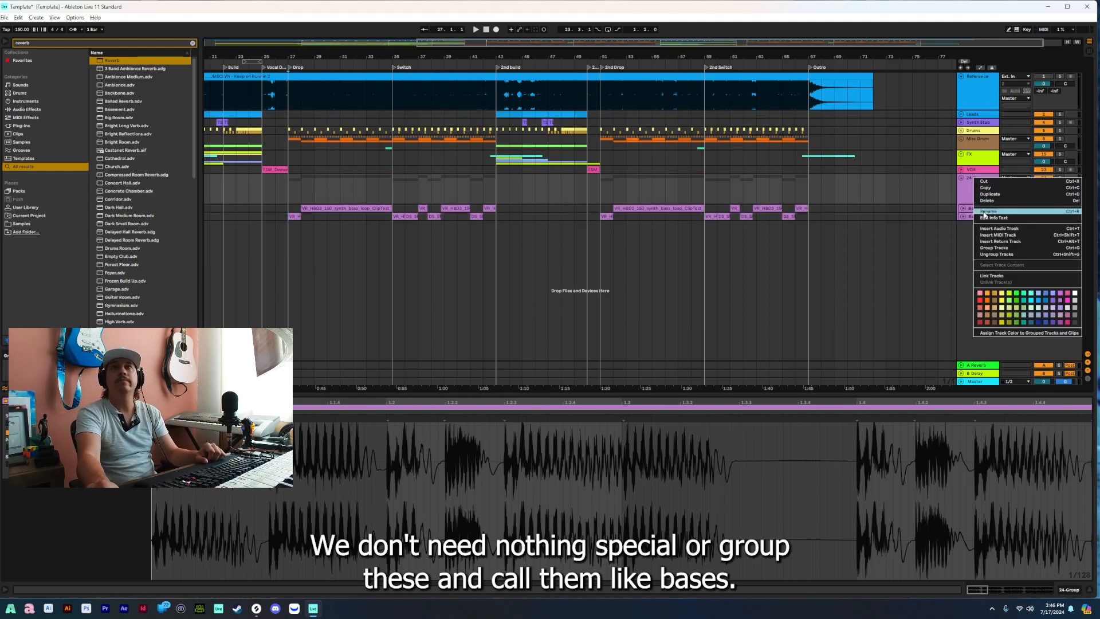
left_click(985, 211)
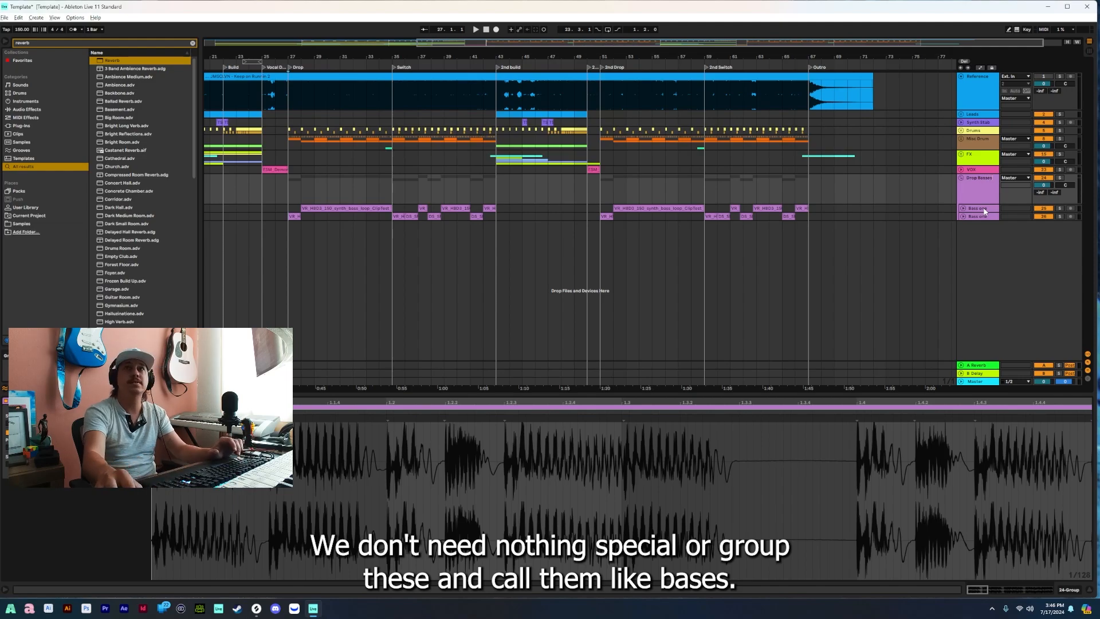
left_click_drag(983, 185, 978, 129)
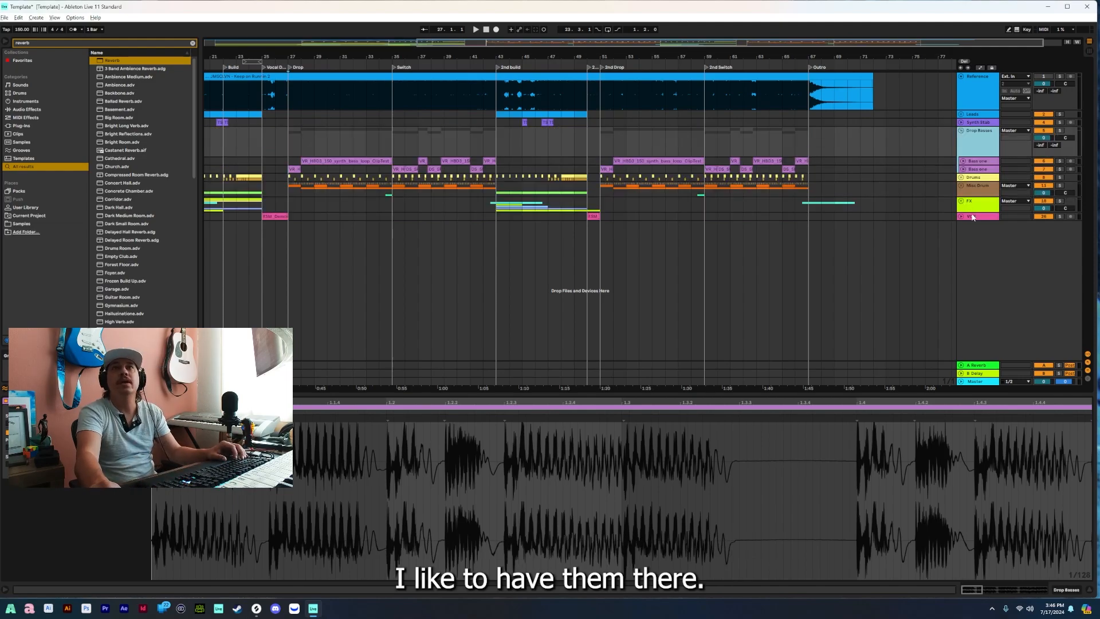
Add a new audio track named Drop vox below the VOX group.
left_click(974, 217)
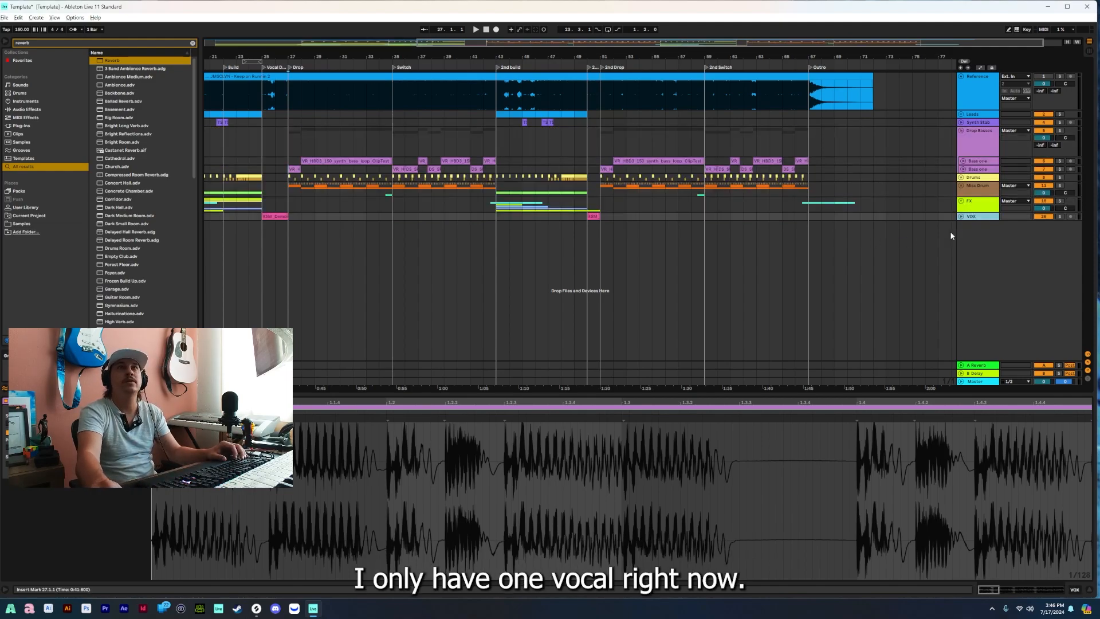
left_click(943, 247)
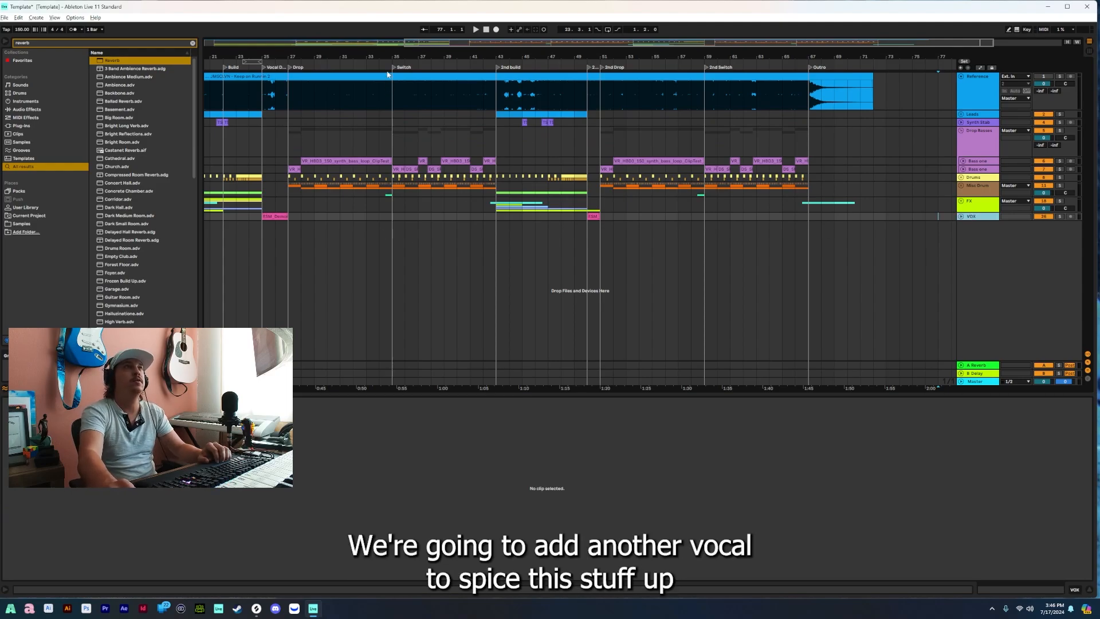
left_click_drag(375, 57, 393, 85)
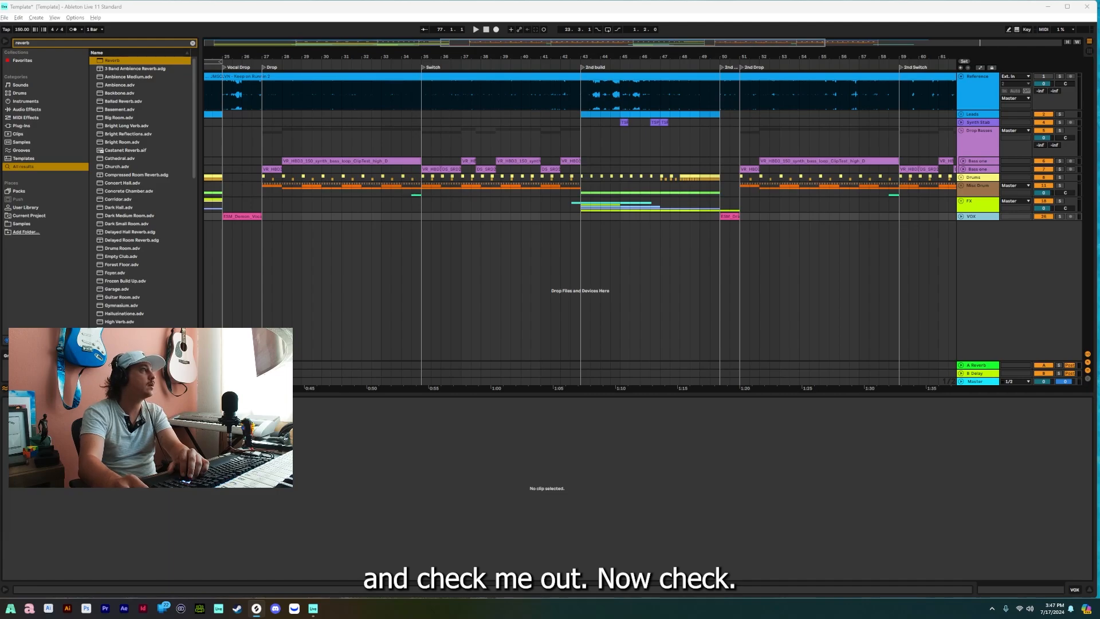
left_click(495, 258)
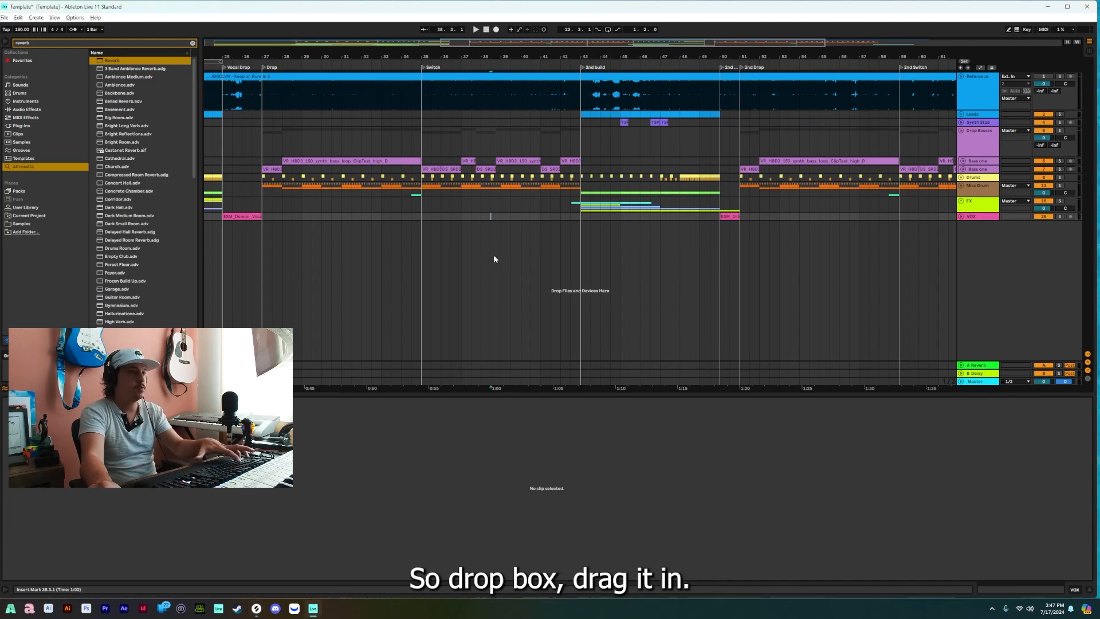
key("ctrl+t")
key("ctrl+r")
type("Drop")
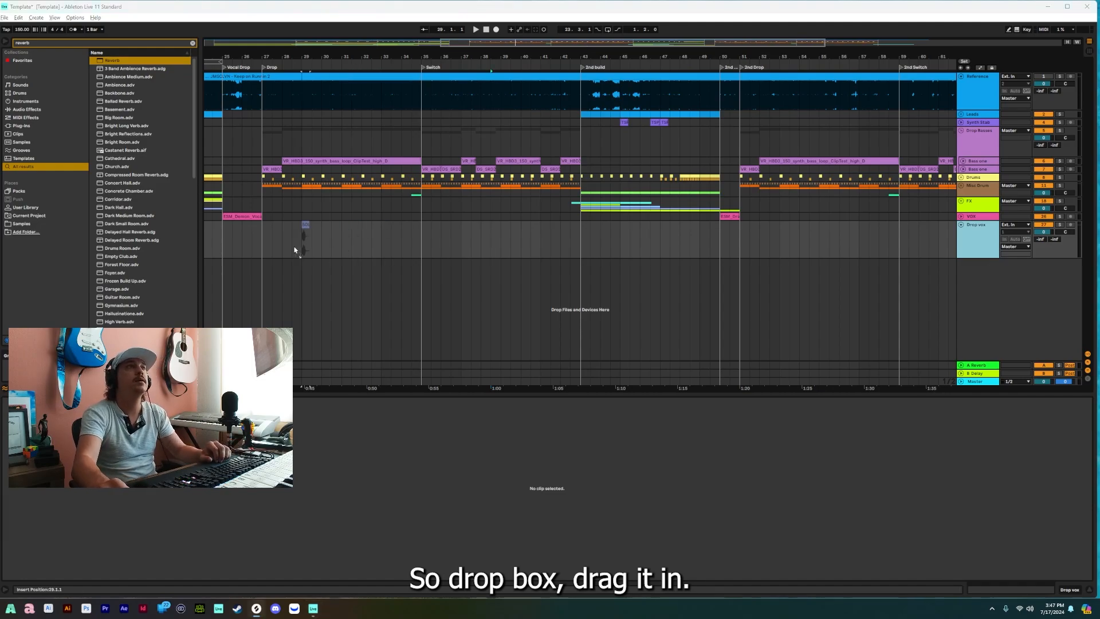
Place the SOLTAN_vocal_one_shot_check sample at 29.1.1 on the Drop vox track and audition it soloed.
left_click_drag(294, 250, 295, 225)
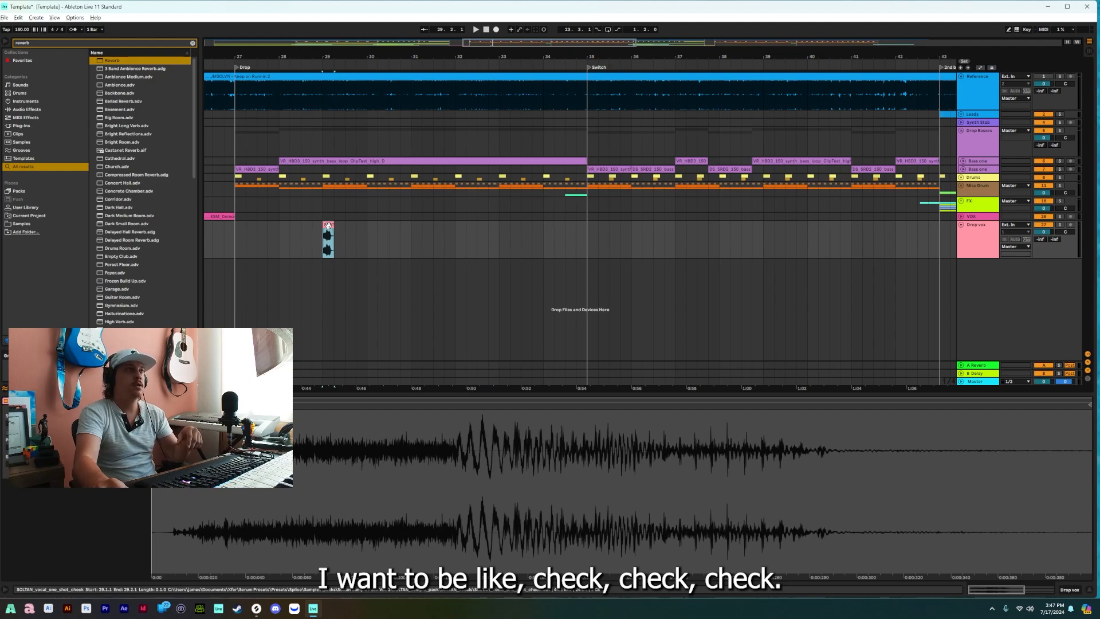
left_click(1058, 225)
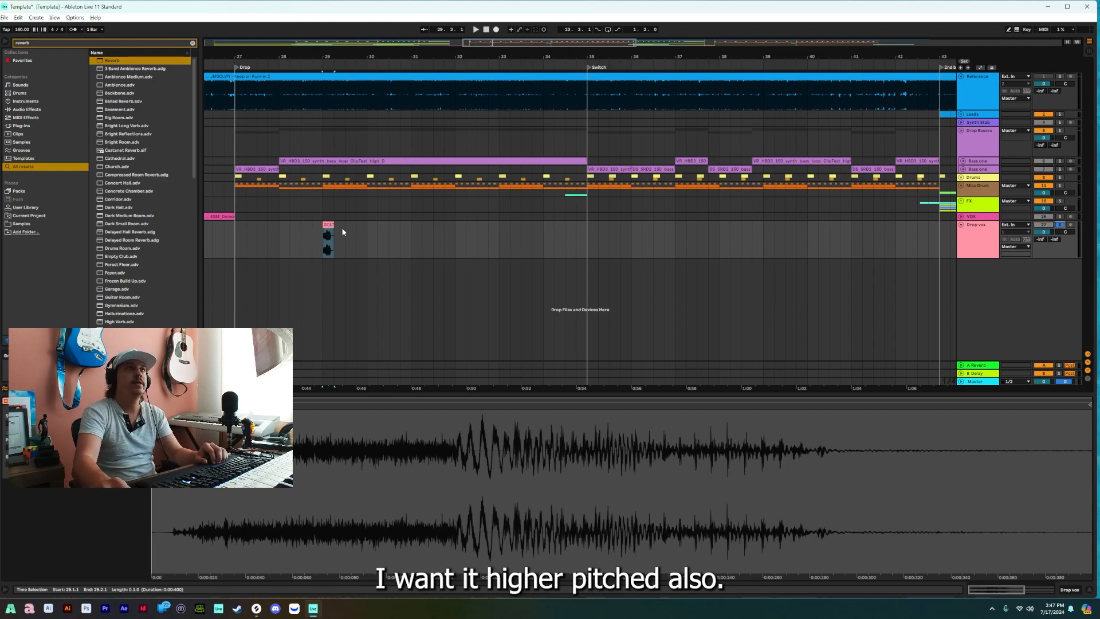
left_click(329, 240)
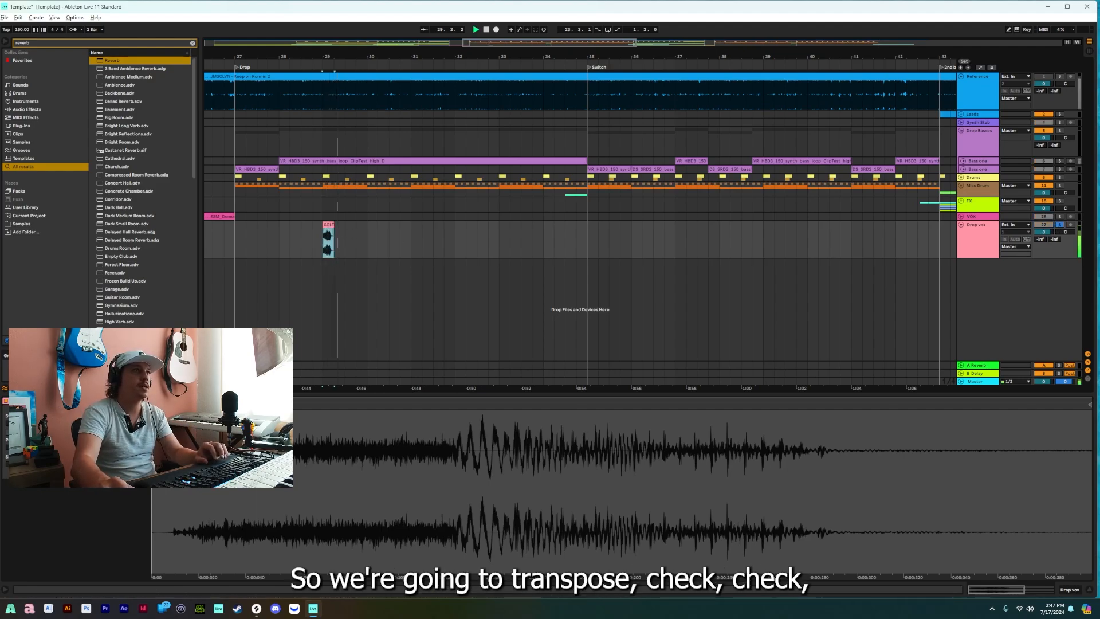
Transpose the check vocal clip upward in small steps, playing it after each change to judge the pitch.
key("space")
key("Up")
key("Up")
key("Up")
key("Up")
key("space")
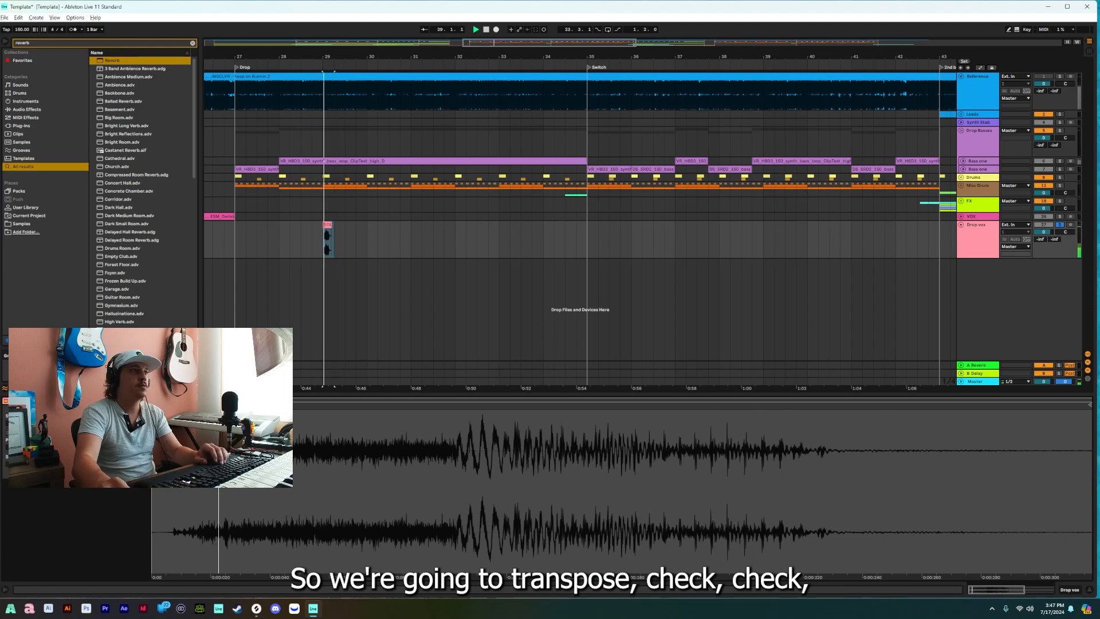
key("Up")
key("Up")
key("space")
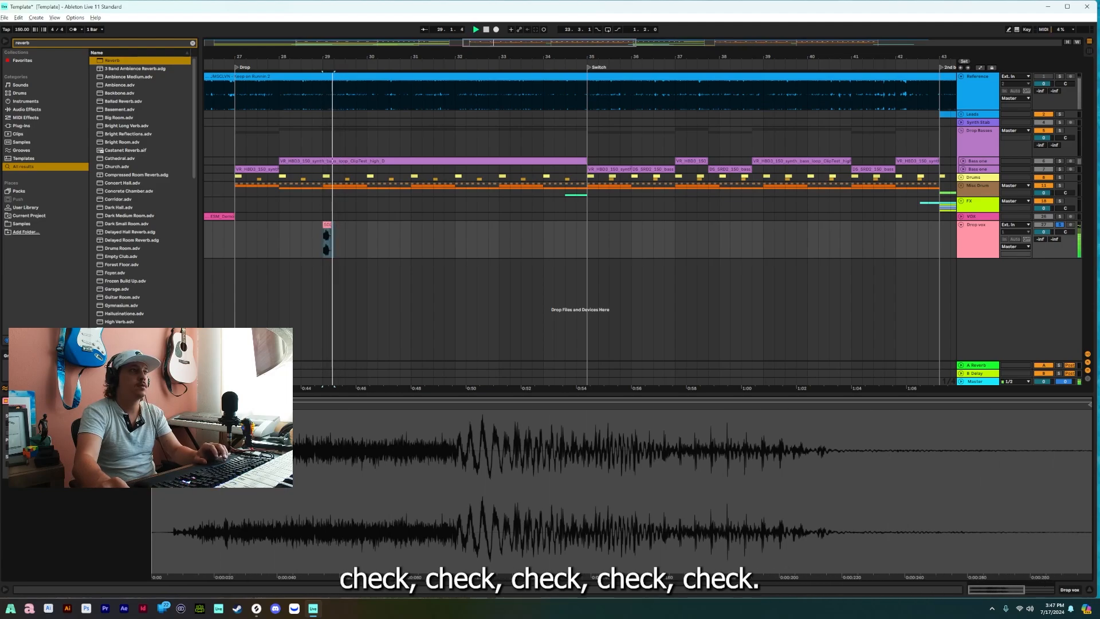
key("space")
key("Up")
key("space")
key("space")
key("Up")
key("space")
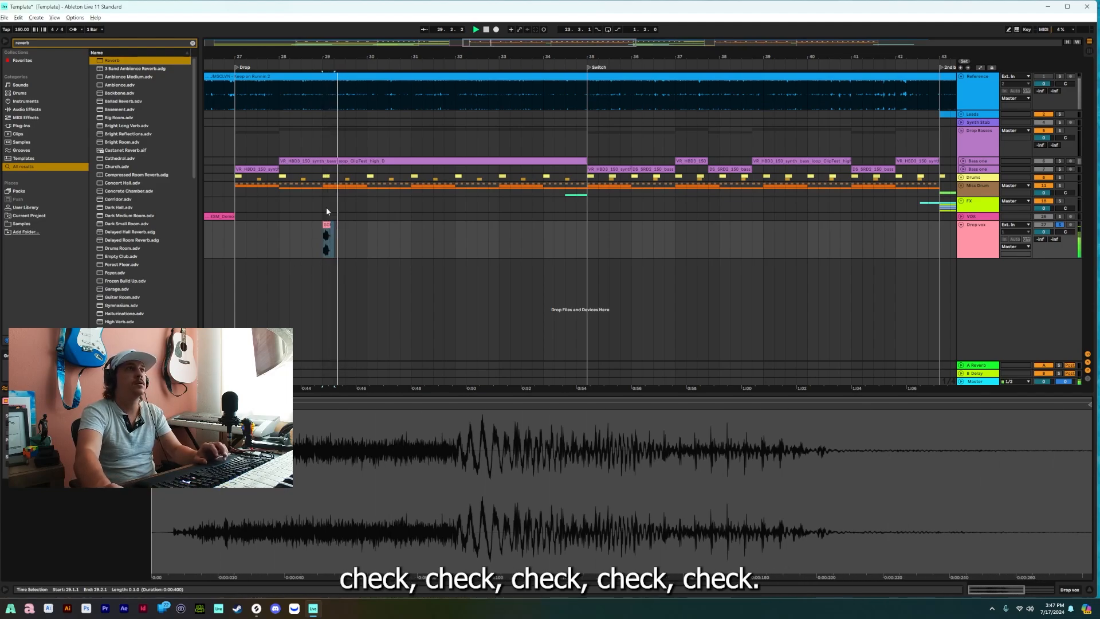
key("space")
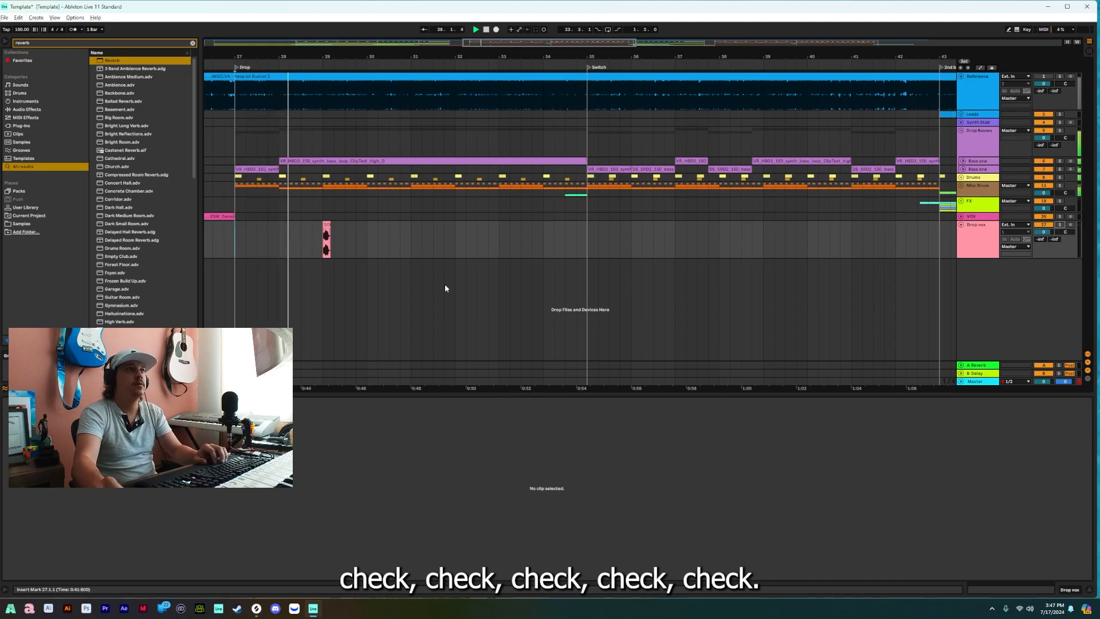
Move the check vocal clip along the Drop vox track to 37.2.1, after the Switch.
left_click(327, 226)
left_click_drag(327, 225, 425, 227)
left_click(411, 238)
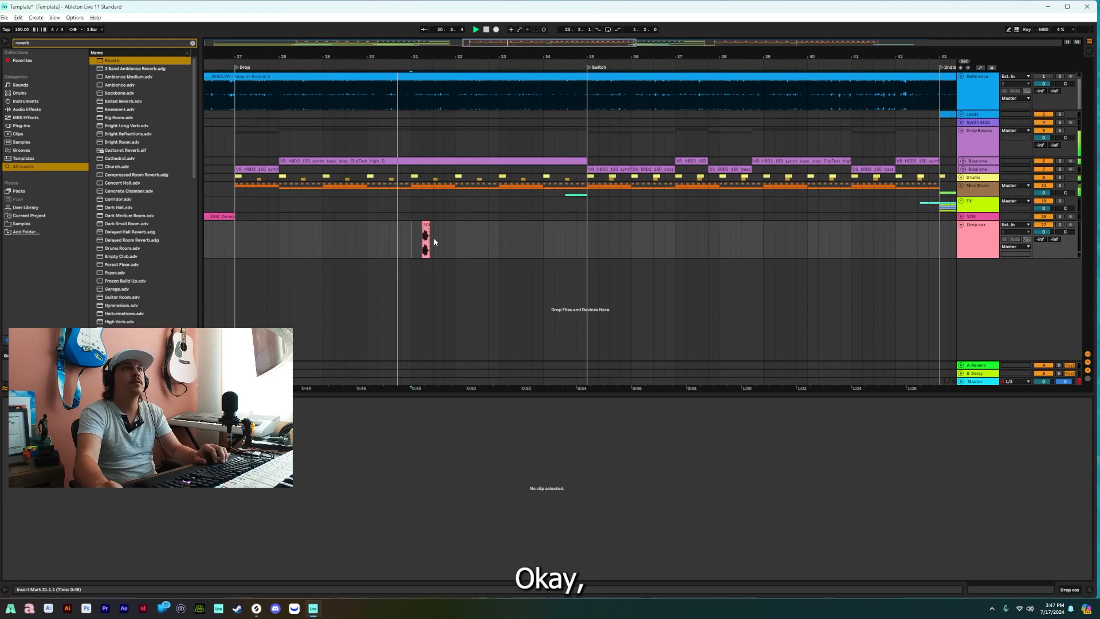
left_click(427, 238)
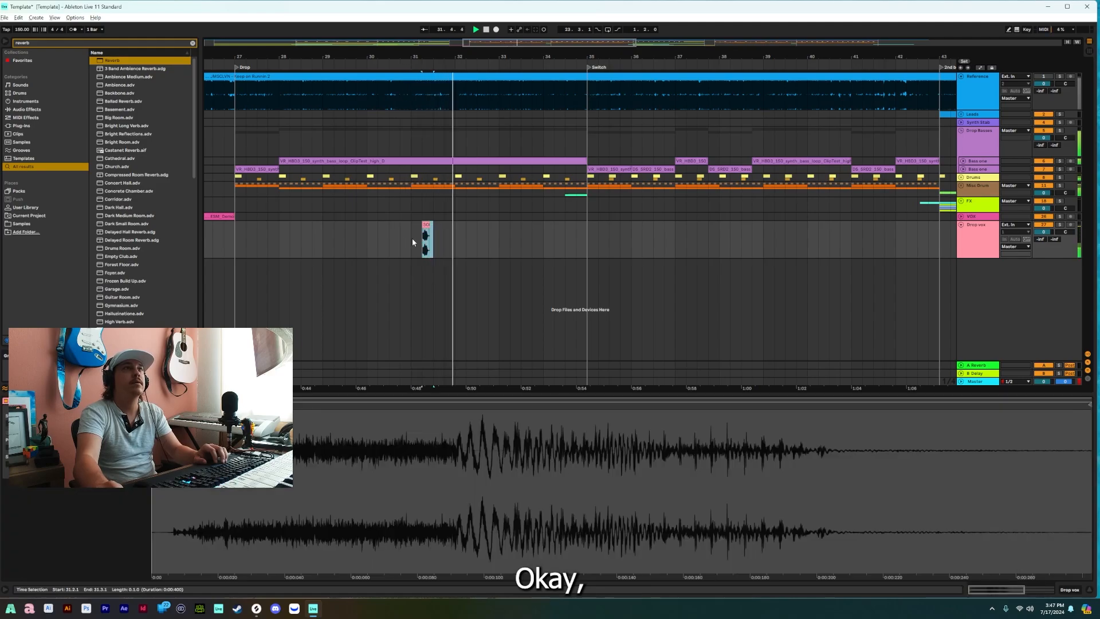
left_click_drag(459, 54, 318, 57)
left_click_drag(281, 225, 574, 232)
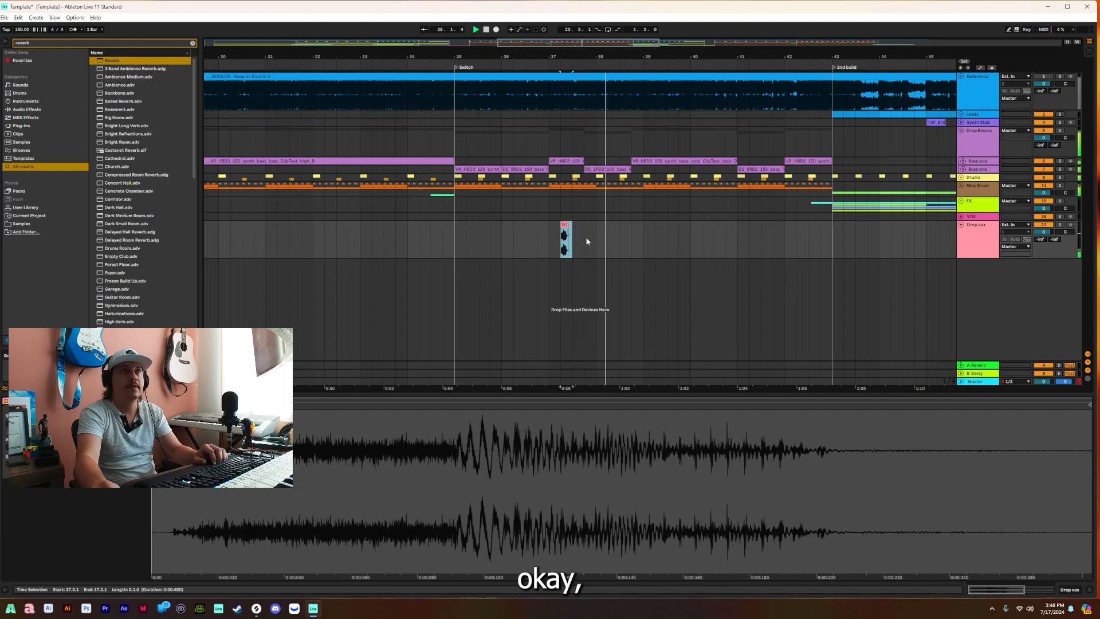
Repeat the check vocal every two beats from 37.2.1 to 42.2.1 and play the section from 37.1.1.
key("space")
key("space")
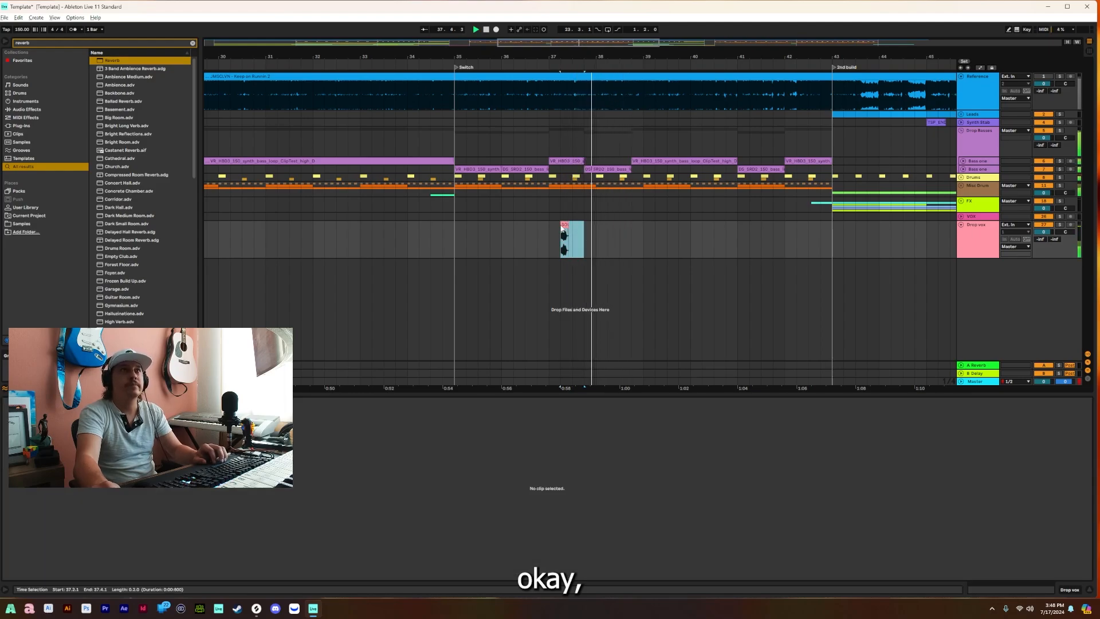
key("ctrl+d")
key("ctrl+d")
key("ctrl+d")
key("ctrl+d")
key("ctrl+d")
key("ctrl+d")
key("ctrl+d")
key("ctrl+d")
key("ctrl+d")
key("ctrl+d")
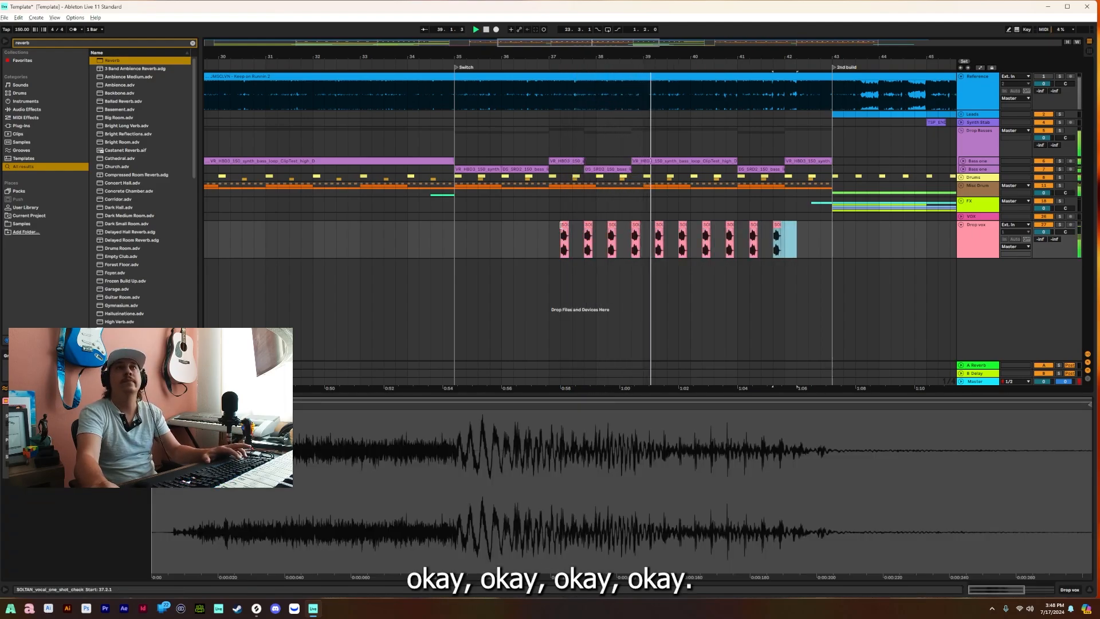
left_click(550, 232)
key("space")
key("space")
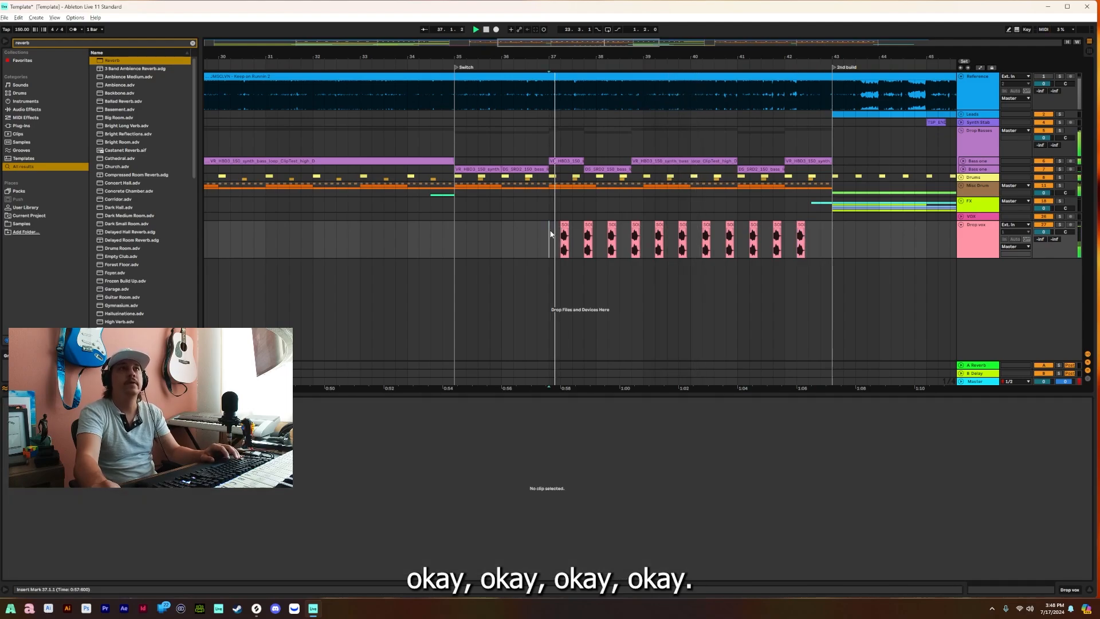
Select all eleven check vocal clips, transpose them together to 10 semitones and play them in the drop.
left_click(564, 224)
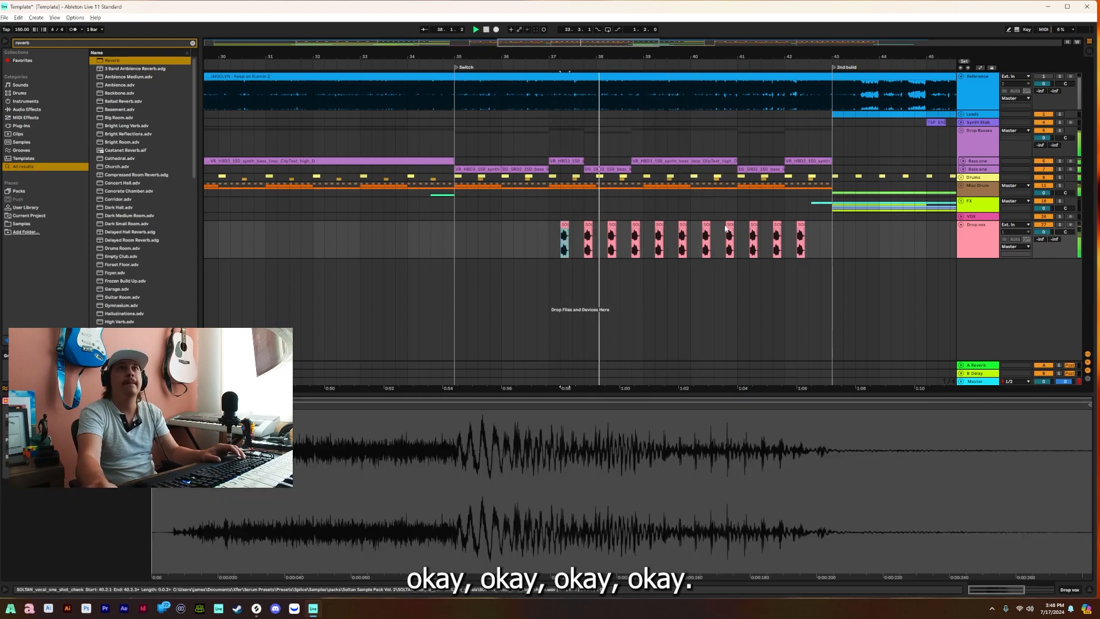
left_click(801, 225, "shift")
scroll(570, 180, "up", 6)
key("space")
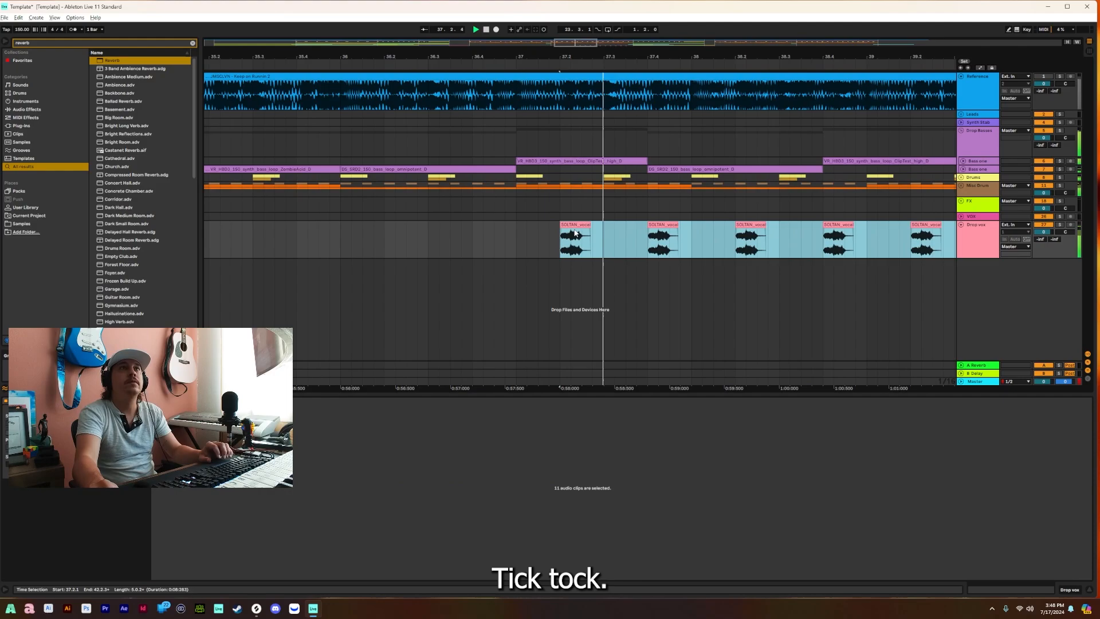
key("space")
key("space")
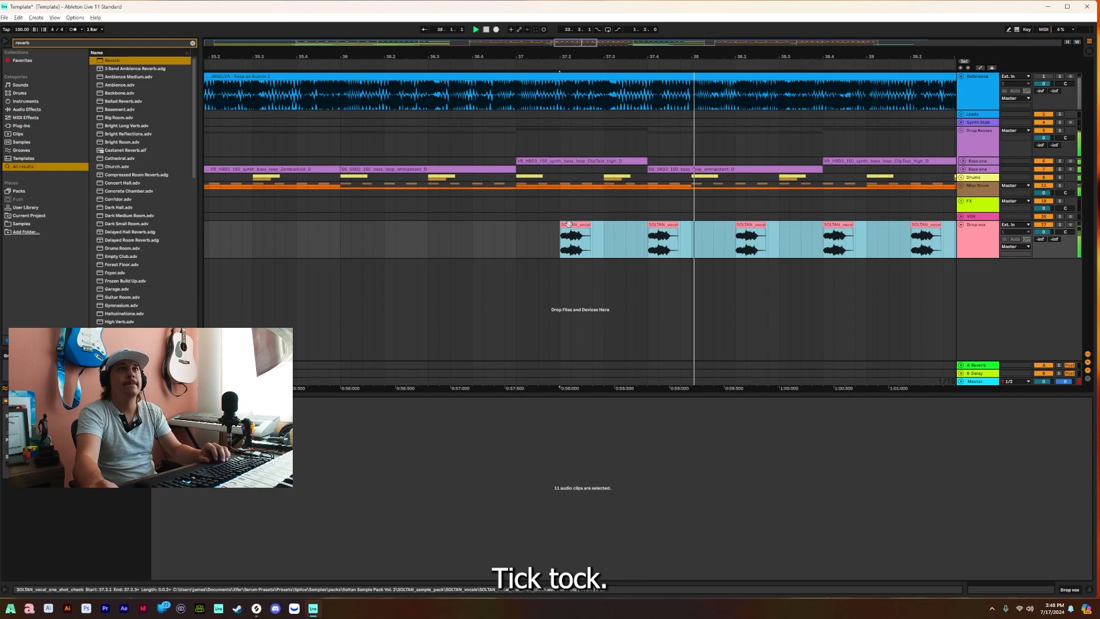
scroll(552, 139, "down", 6)
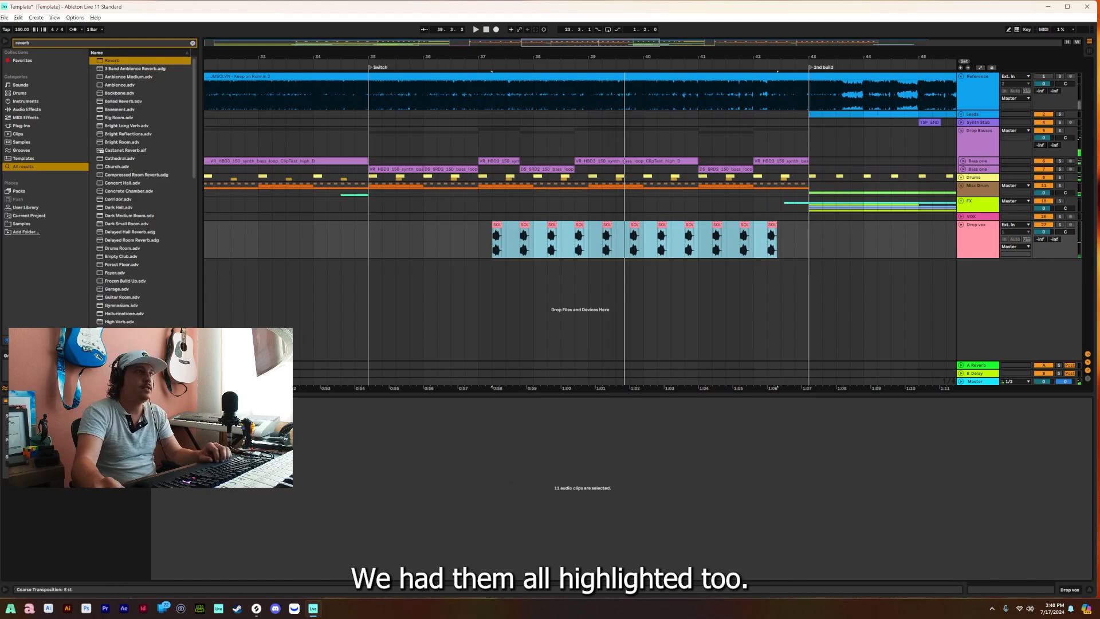
left_click(129, 444)
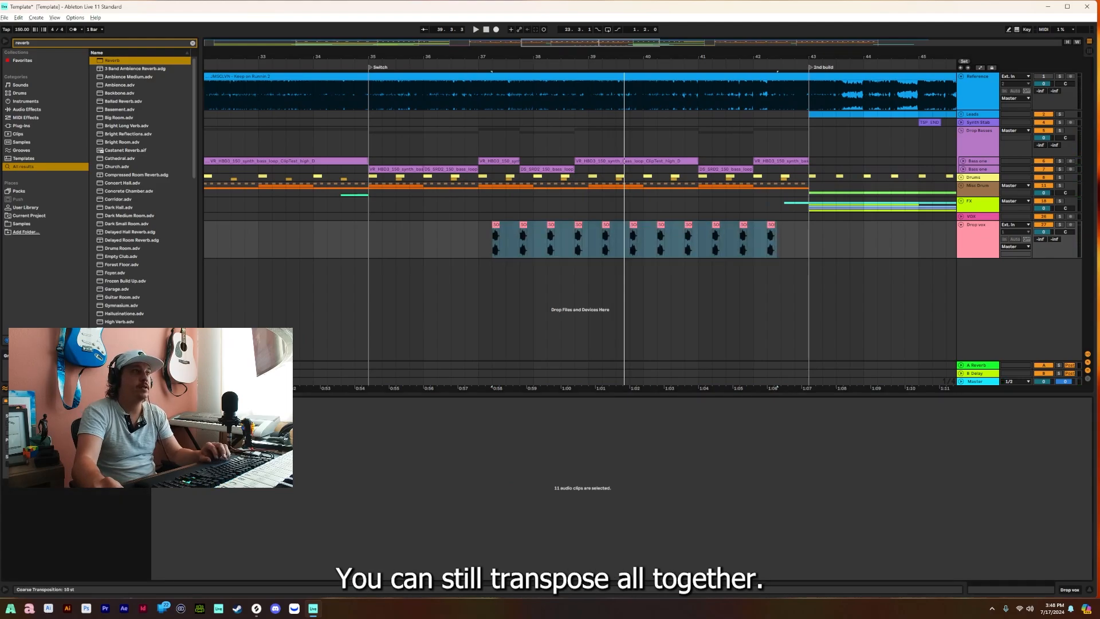
key("space")
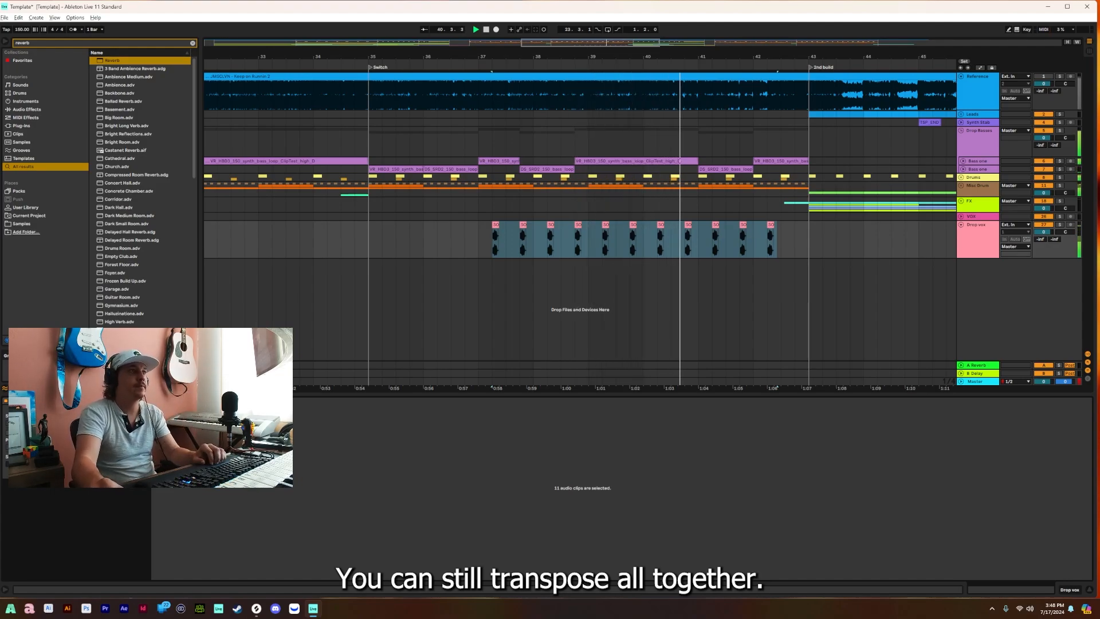
Listen to the check vocal clips in the drop, placing the insert mark at 34.3.1 just before the Switch.
left_click_drag(470, 56, 470, 18)
left_click(408, 245)
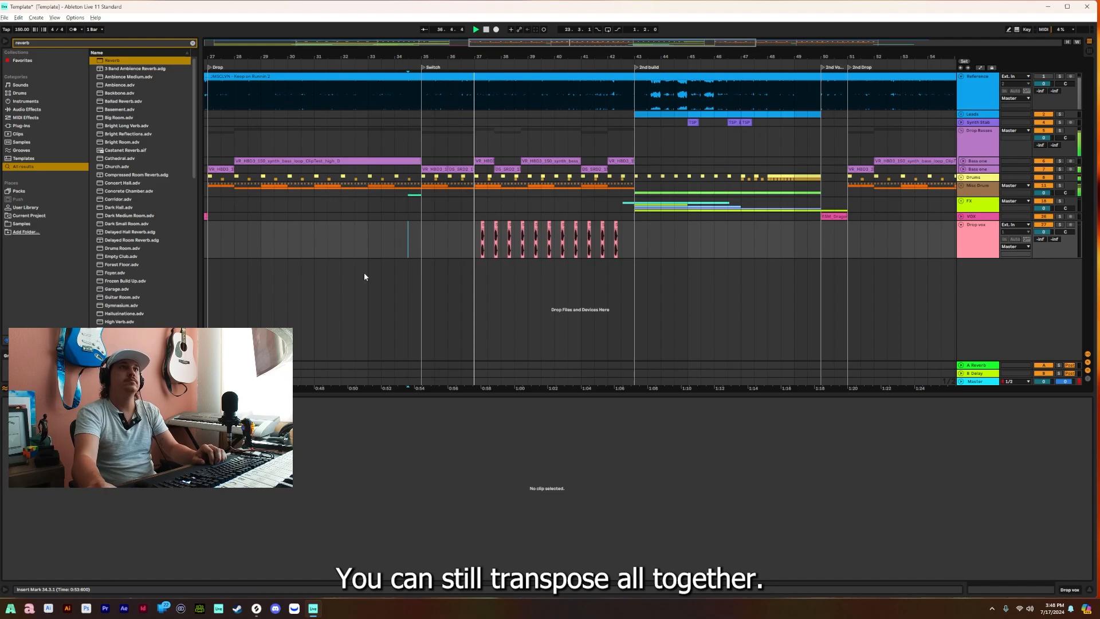
left_click_drag(409, 57, 346, 71)
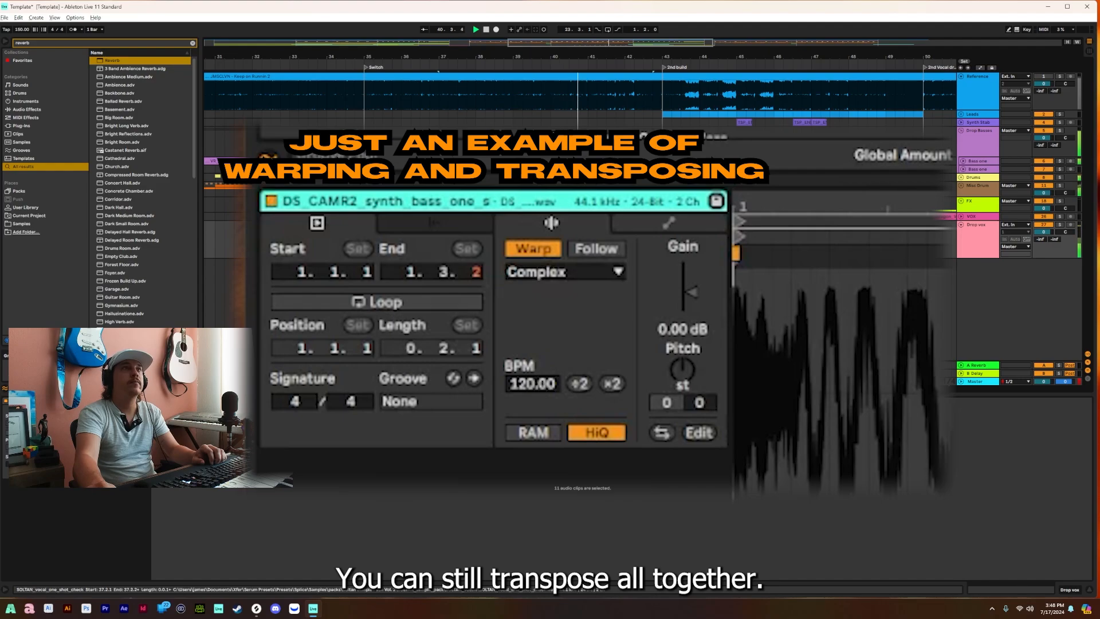
Try transposing the DS_CAMR2 synth bass one-shot clip to -5 and to +2 semitones.
left_click(680, 367)
left_click_drag(680, 366, 680, 355)
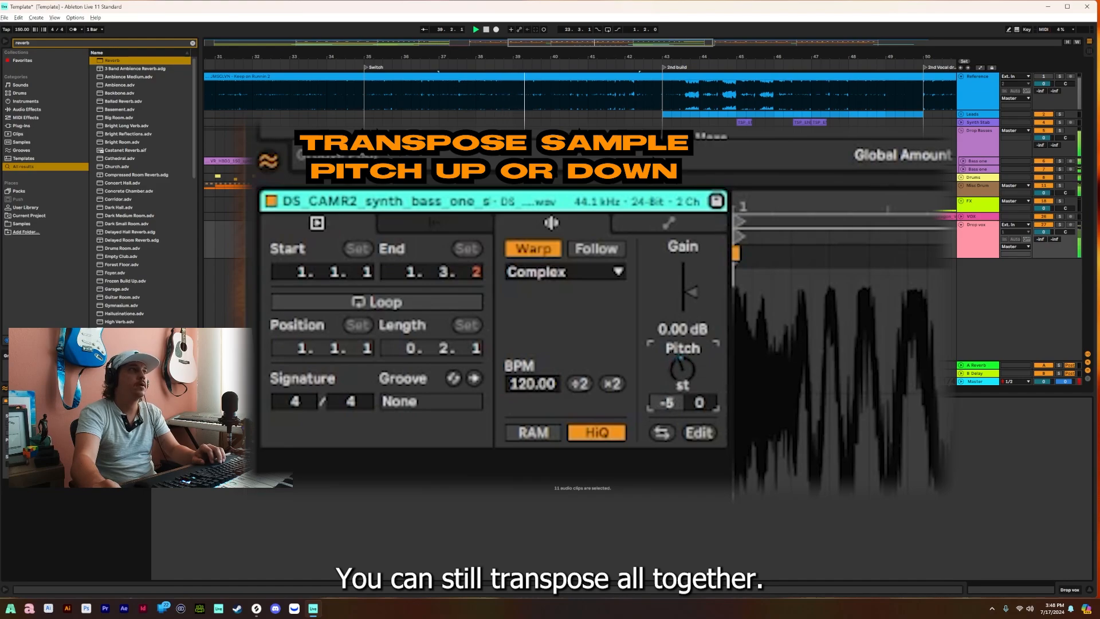
left_click_drag(679, 367, 682, 365)
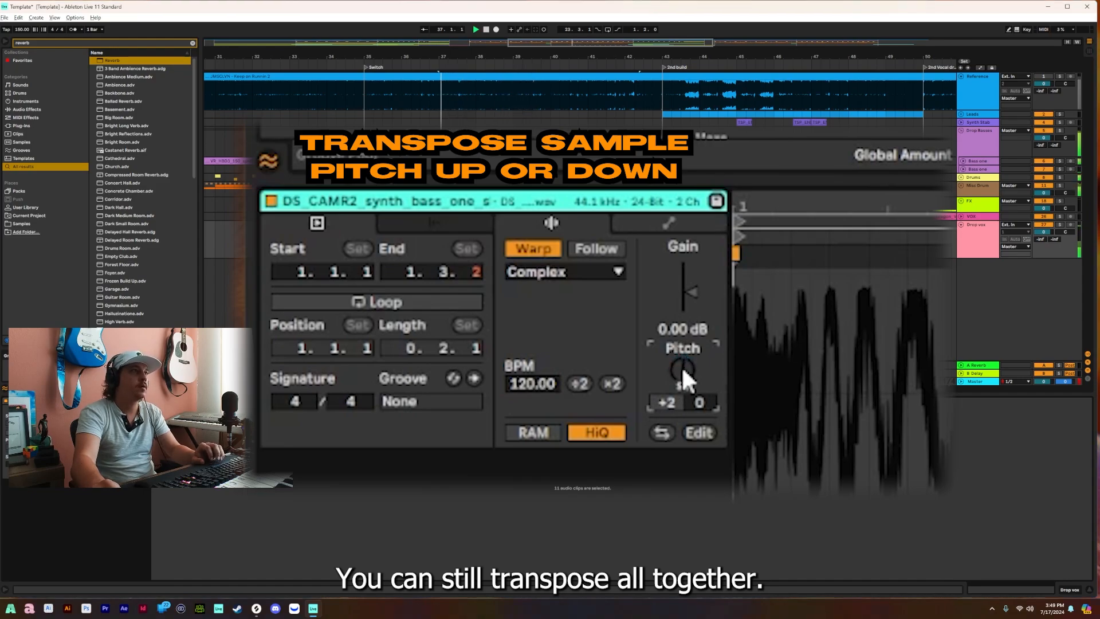
Try the Beats, Tones, Texture, Re-Pitch and Complex warp modes on the DS_CAMR2 synth bass clip.
left_click(570, 273)
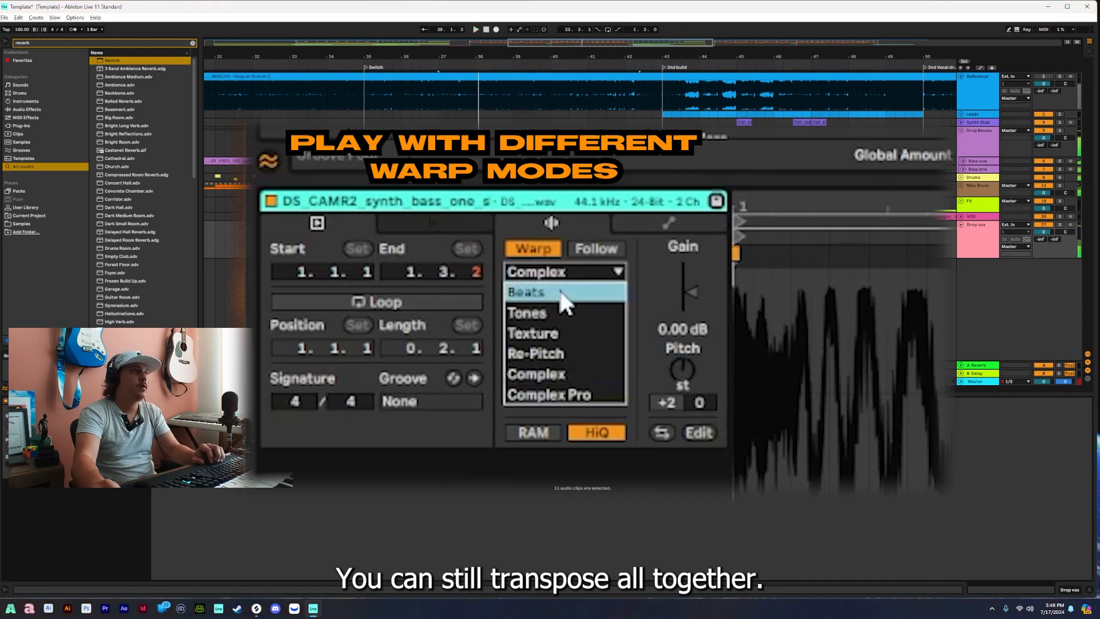
left_click(564, 292)
left_click(563, 267)
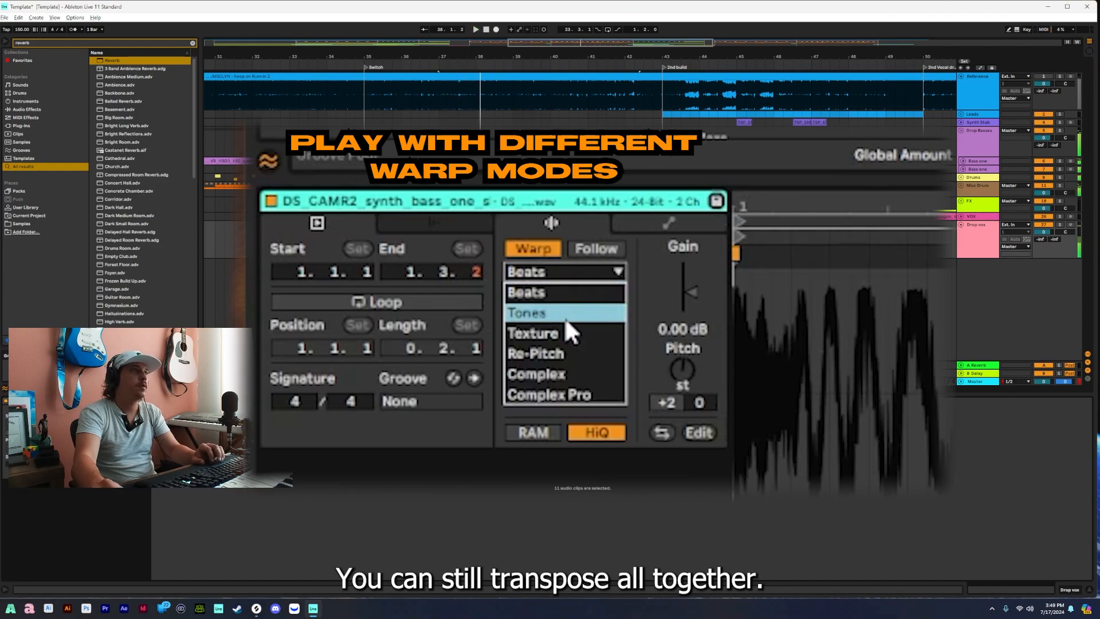
left_click(565, 316)
left_click(568, 270)
left_click(563, 334)
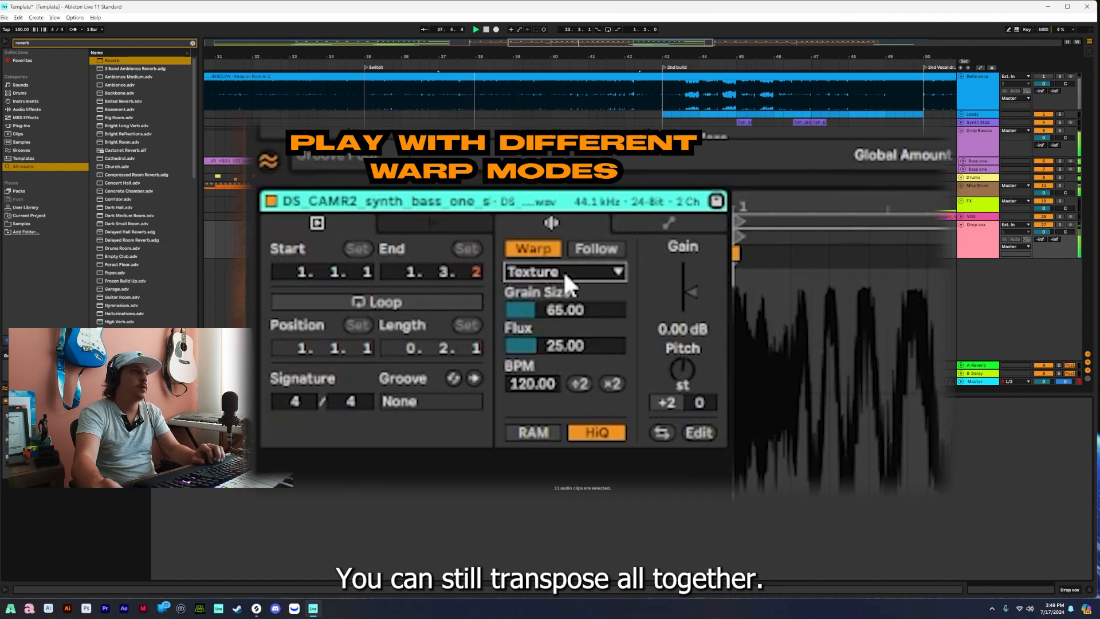
left_click(563, 271)
left_click(563, 352)
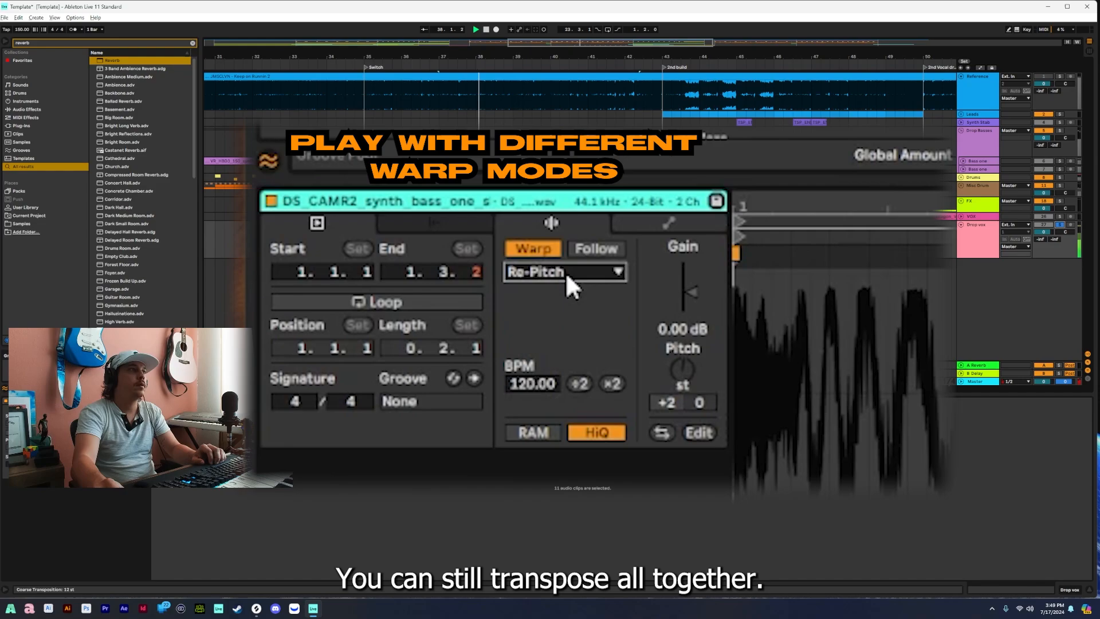
left_click(566, 273)
left_click(555, 368)
Try Complex Pro warping on the bass clip with Formants at 28.12 and Envelope at 211.
left_click(574, 274)
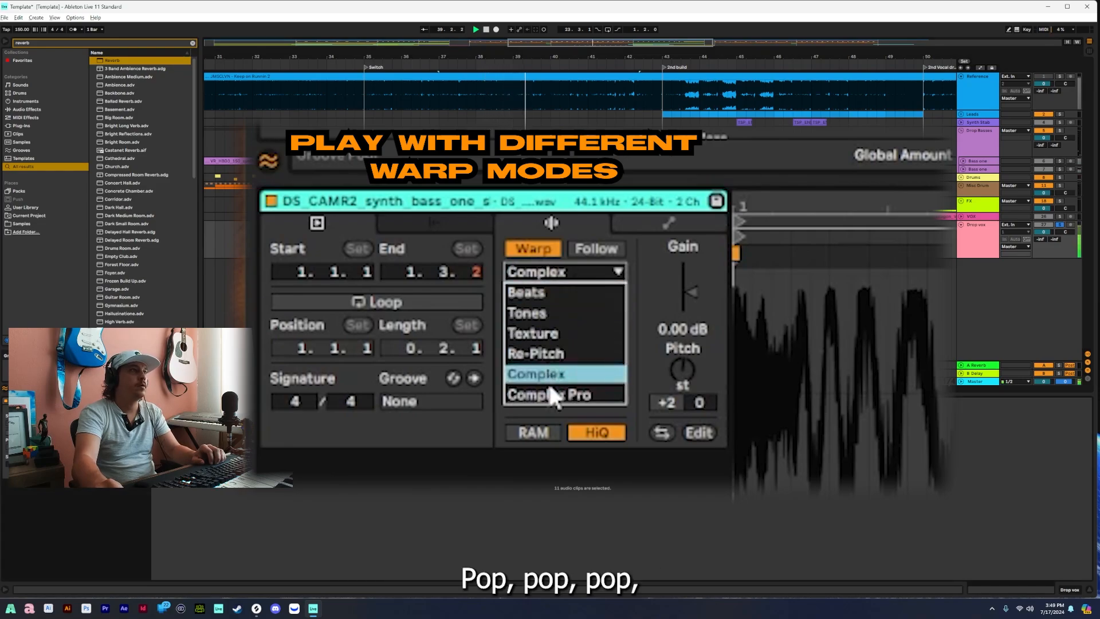
left_click(548, 389)
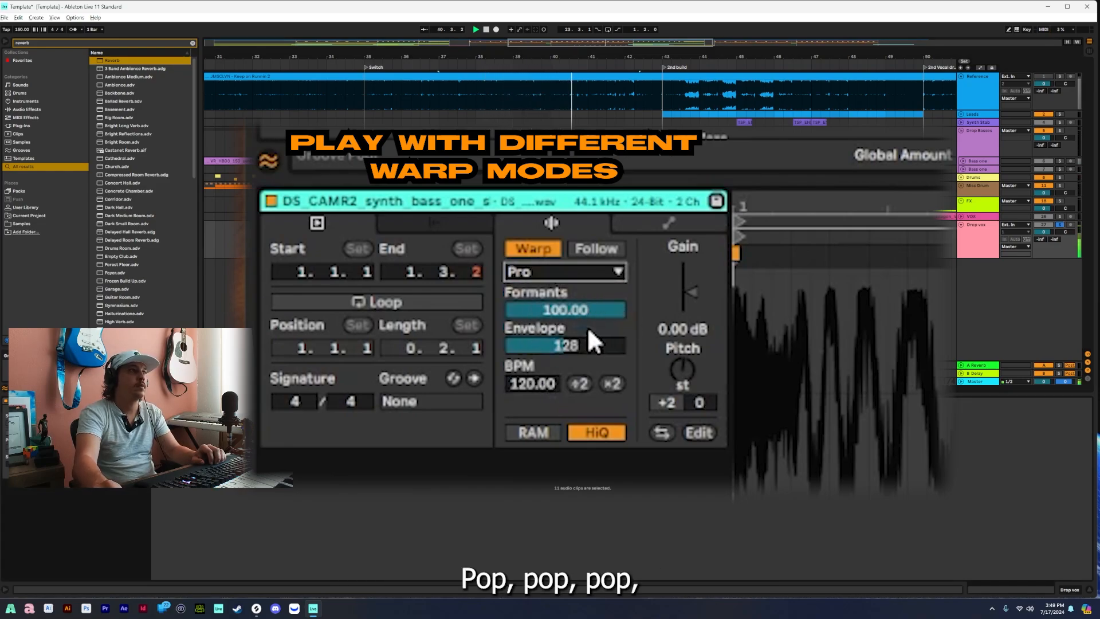
mouse_move(559, 344)
left_mouse_down()
mouse_move(574, 327)
mouse_move(574, 353)
left_mouse_up()
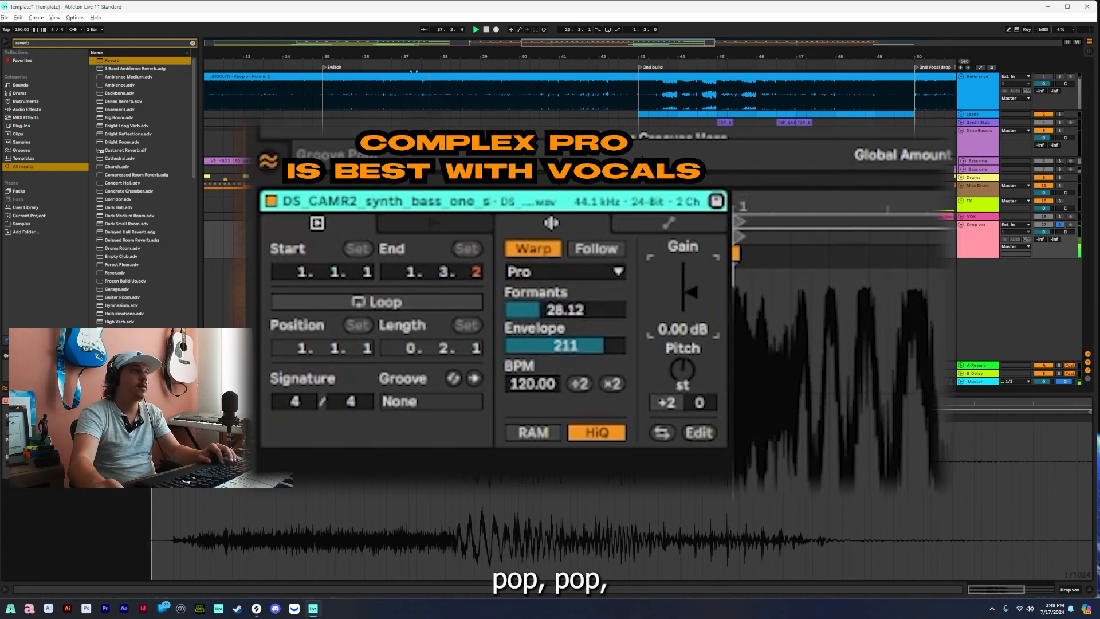
Adjust the bass clip's gain and reset it to 0 dB.
left_click_drag(705, 289, 705, 288)
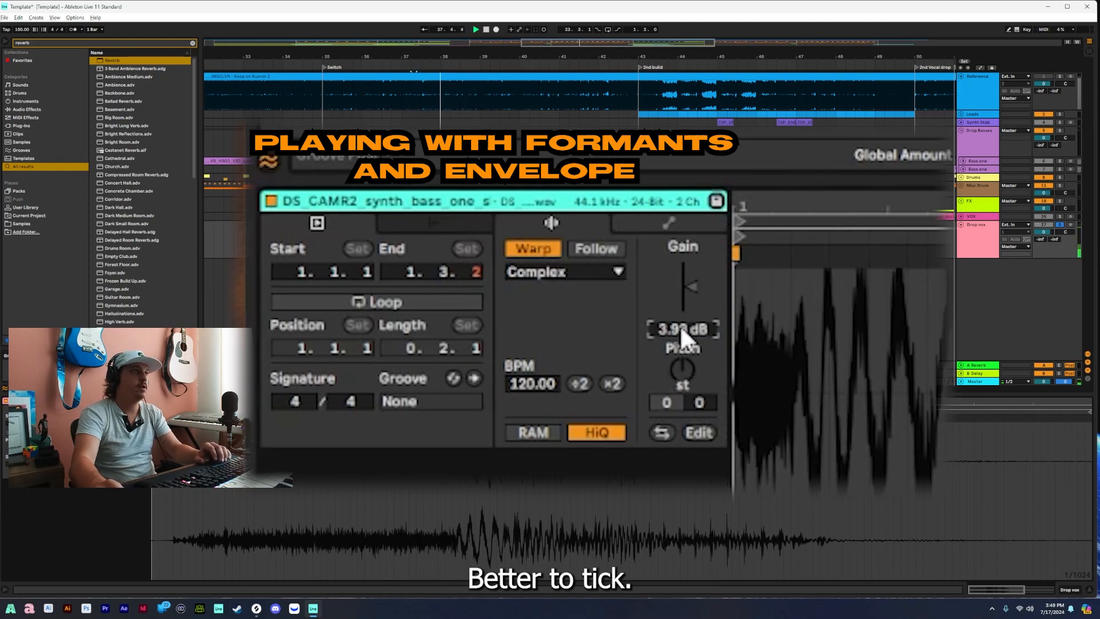
type("0")
key("Return")
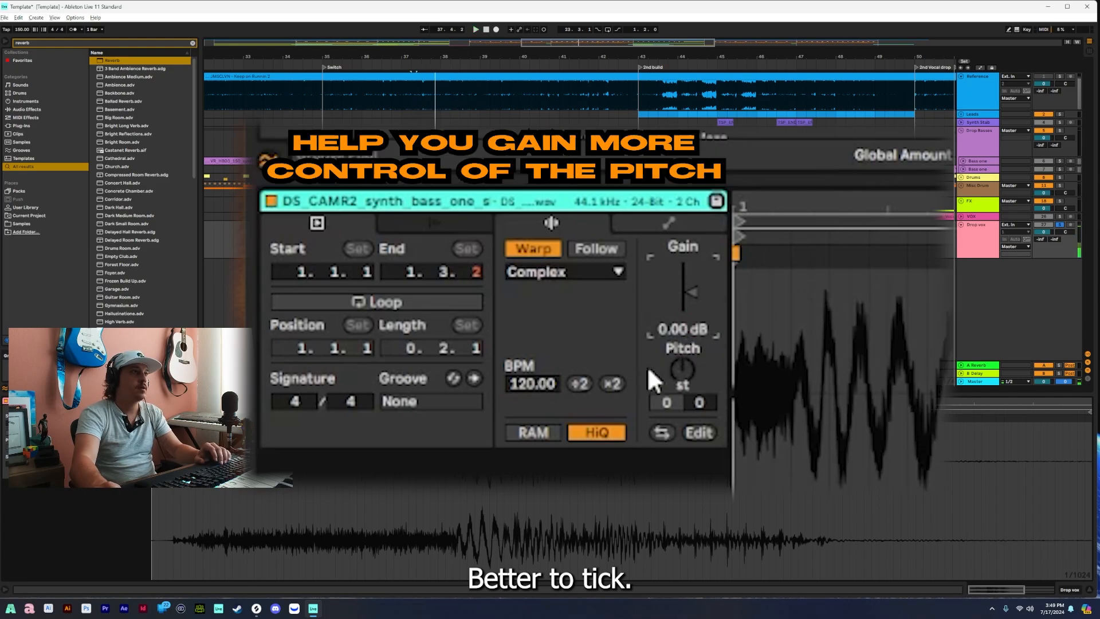
Set the bass clip's warp mode to Complex Pro with Formants at 68.75 and Envelope at 197.
left_click(544, 274)
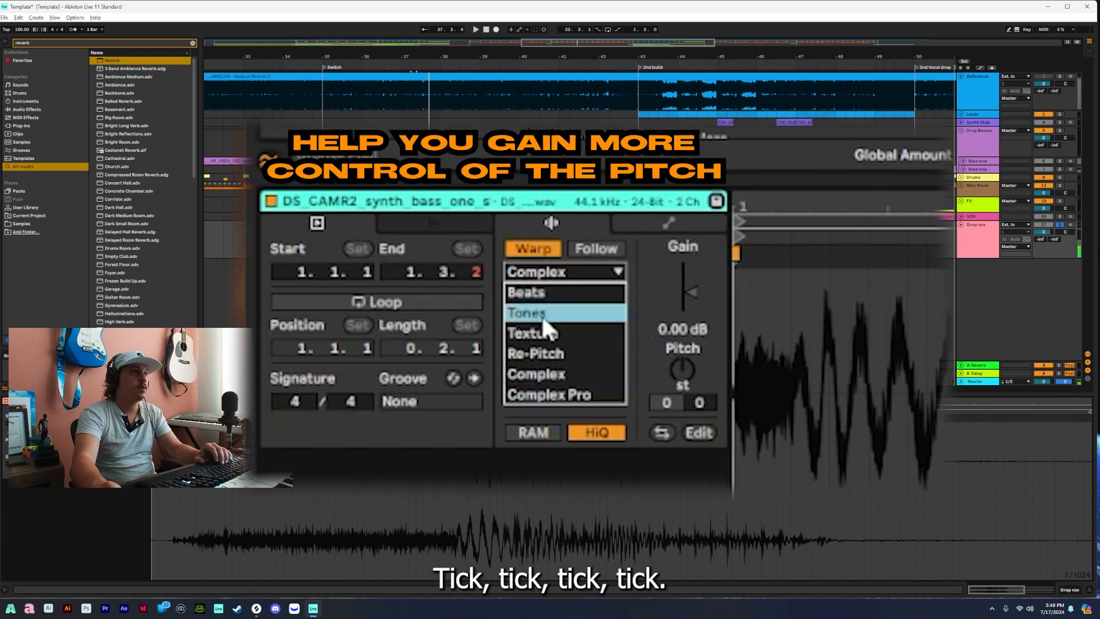
left_click(554, 389)
left_click_drag(563, 347, 565, 314)
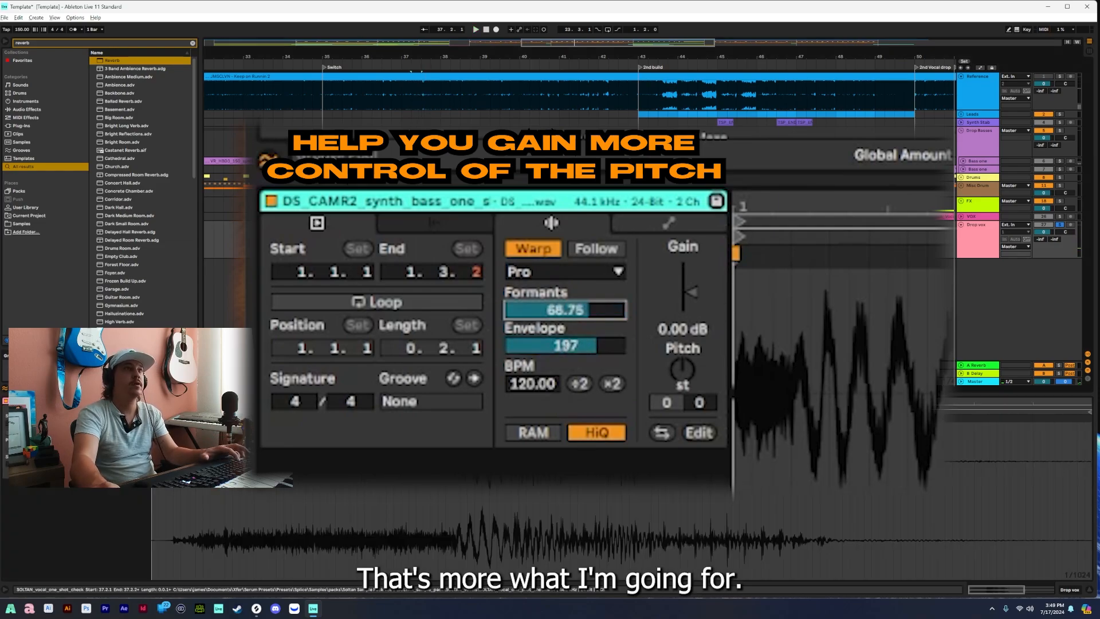
Delete every second check vocal clip on the Drop vox track and play the thinned pattern from 37.2.1.
key("space")
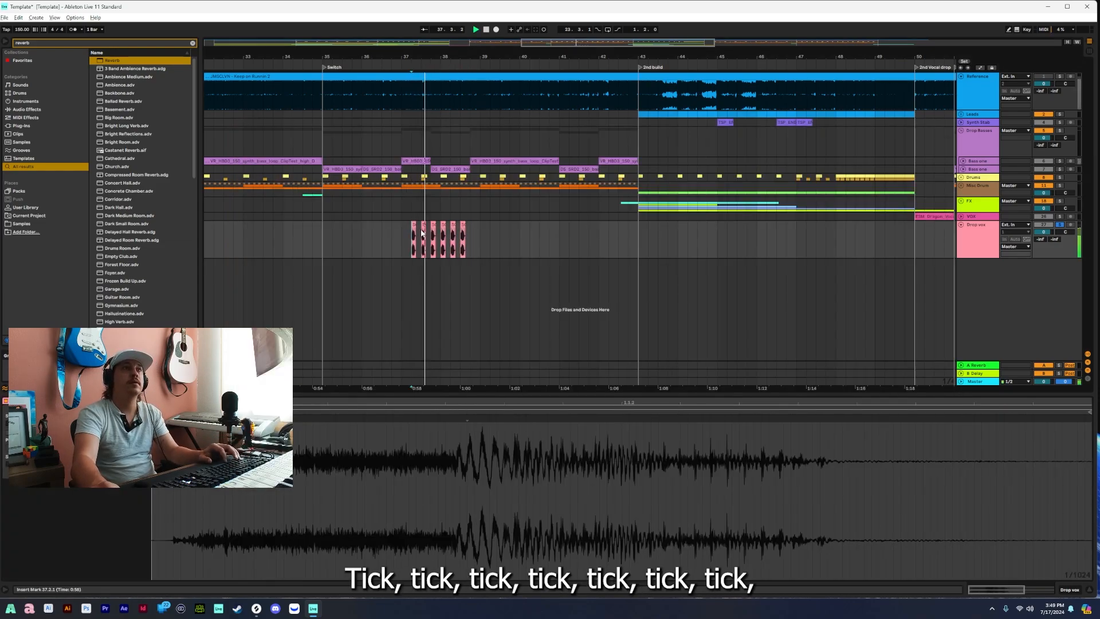
left_click(423, 225)
key("Delete")
left_click(443, 225)
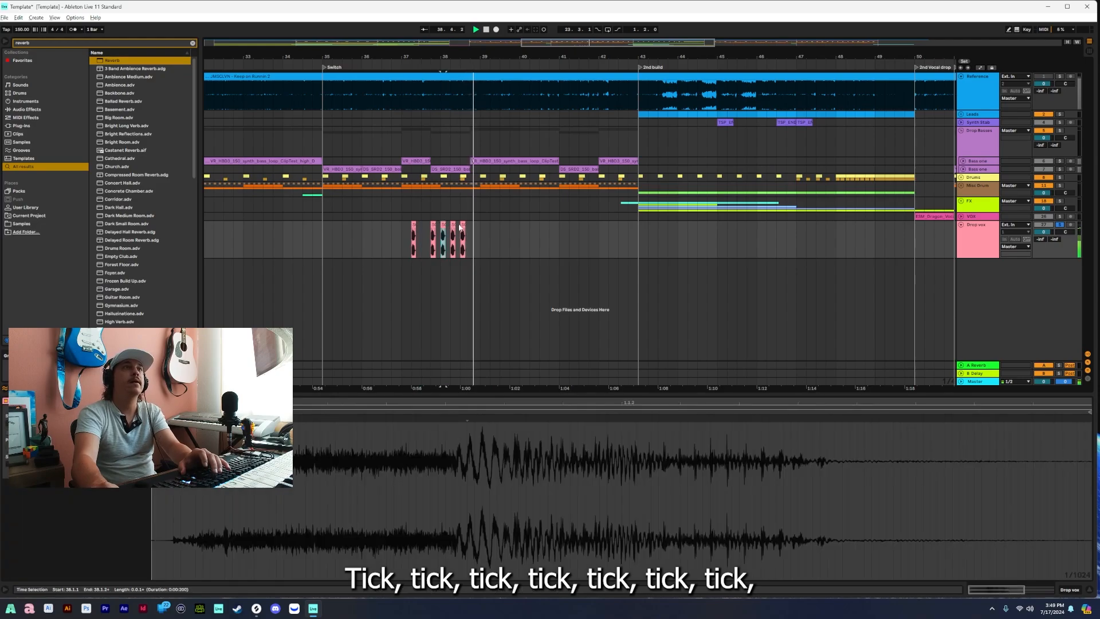
key("Delete")
left_click(463, 225)
key("Delete")
left_click(410, 243)
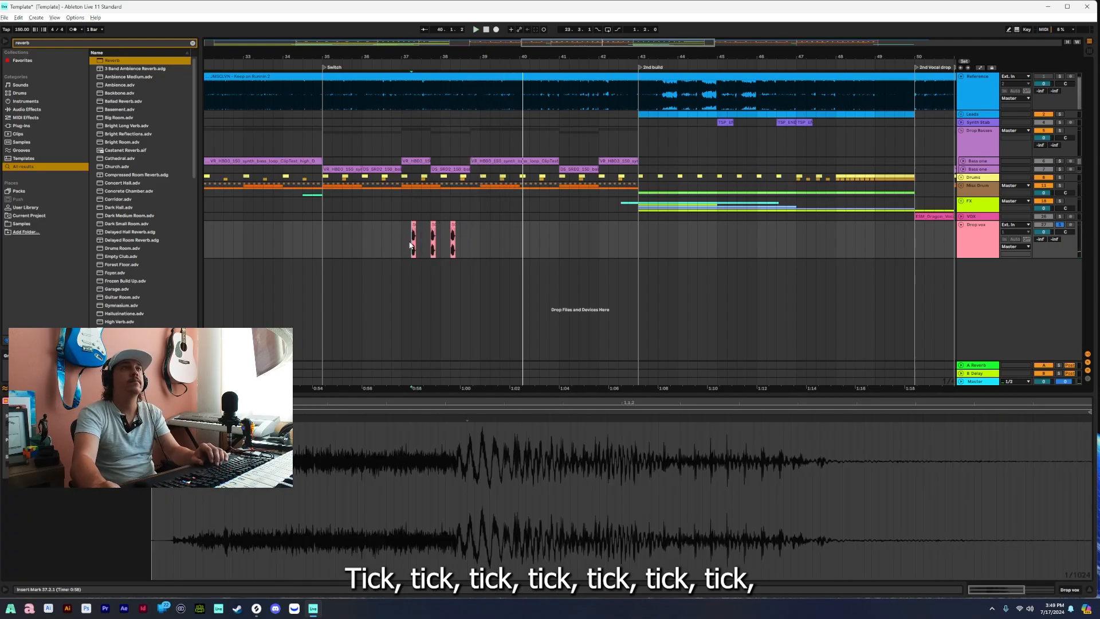
key("space")
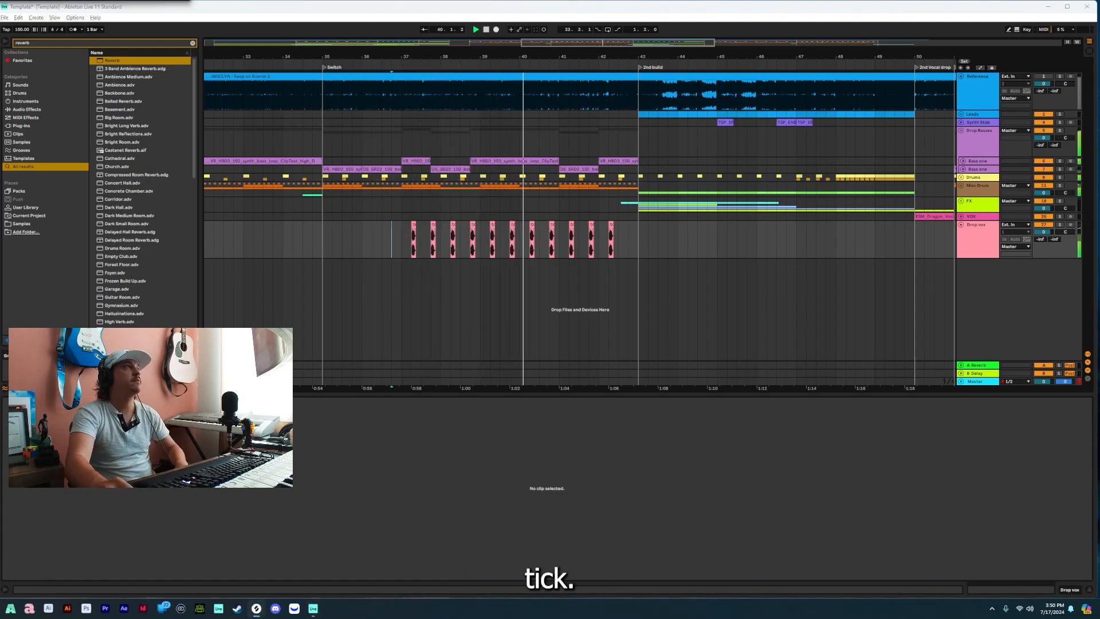
Copy the Drop vox section from 35.1.1 to 43.1.1 and paste it at 59.1.1, the 2nd Switch.
left_click_drag(381, 49, 381, 14)
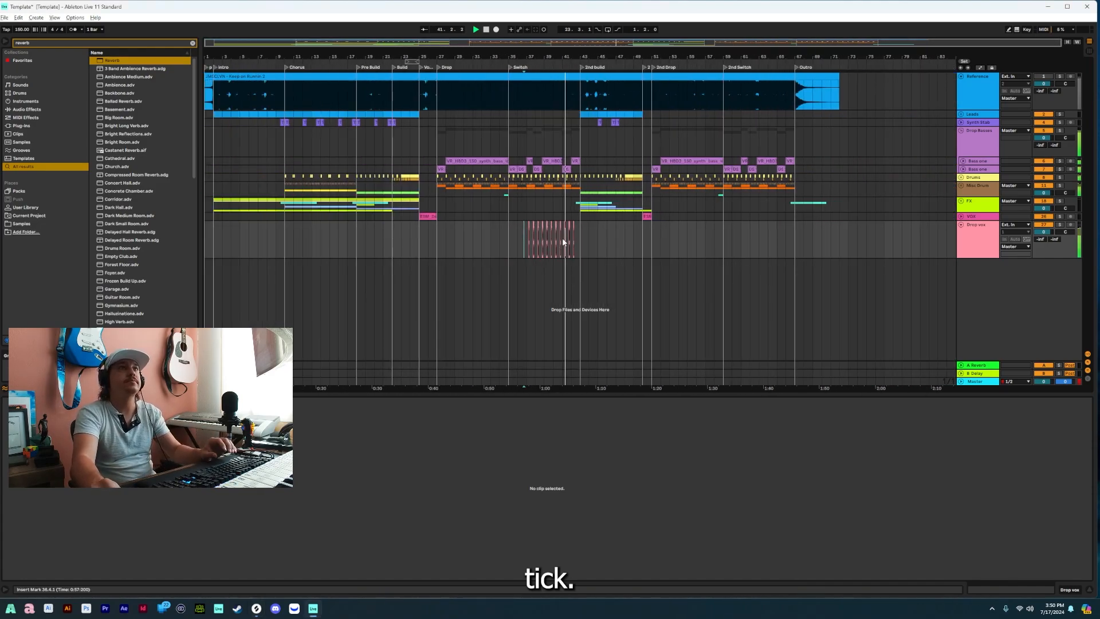
left_click_drag(510, 239, 580, 233)
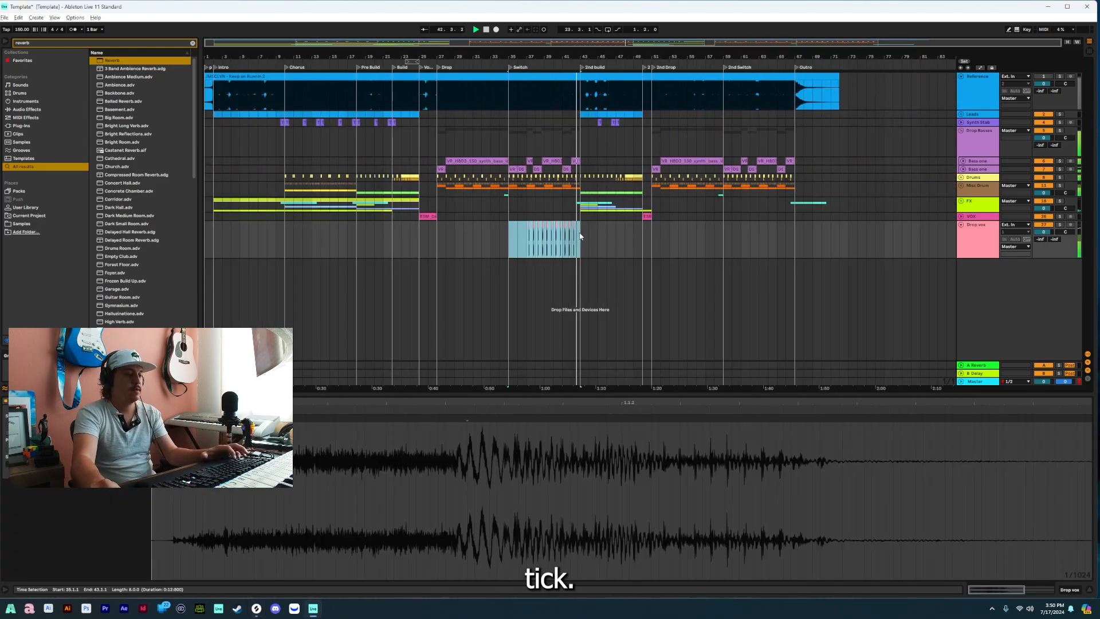
left_click(721, 244)
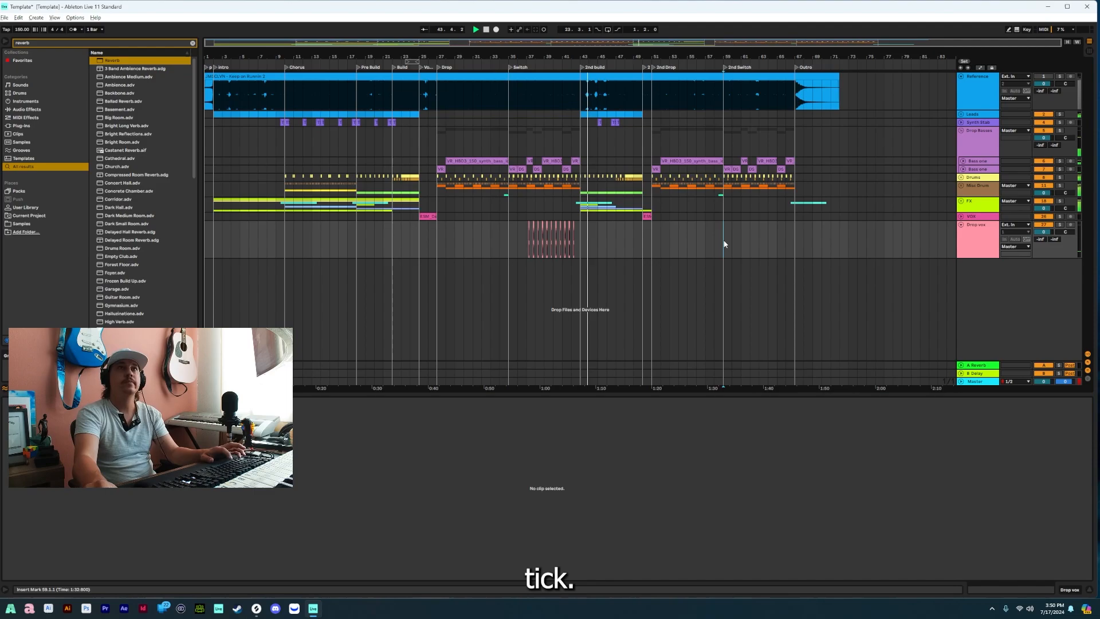
key("ctrl+v")
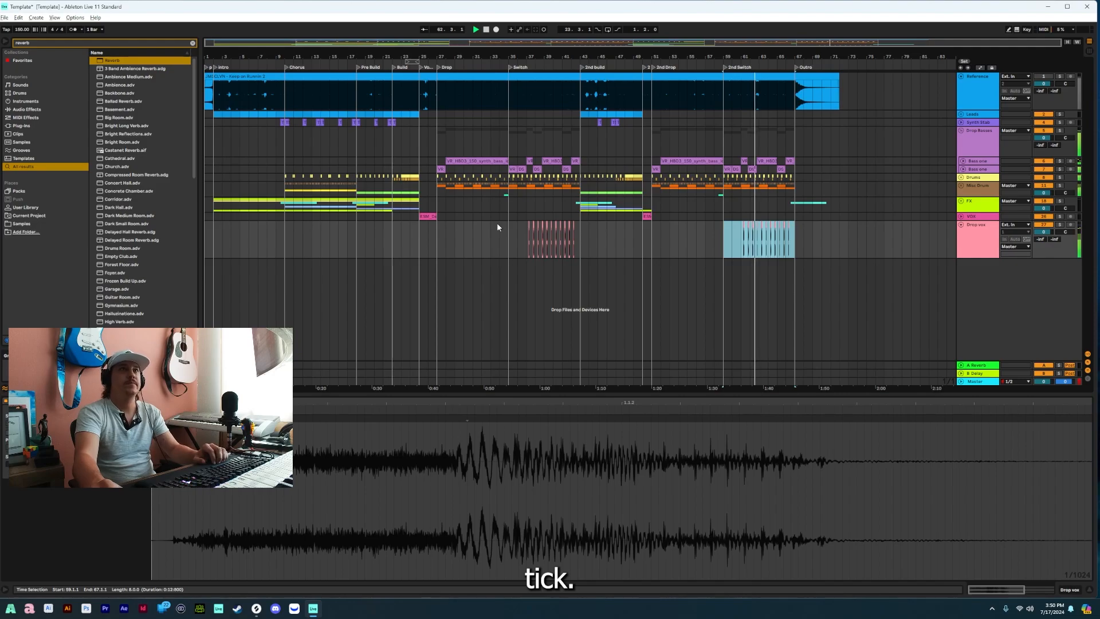
Play the arrangement from the Switch at 35.1.1 to check the vocals against the basses.
left_click(510, 246)
key("space")
key("space")
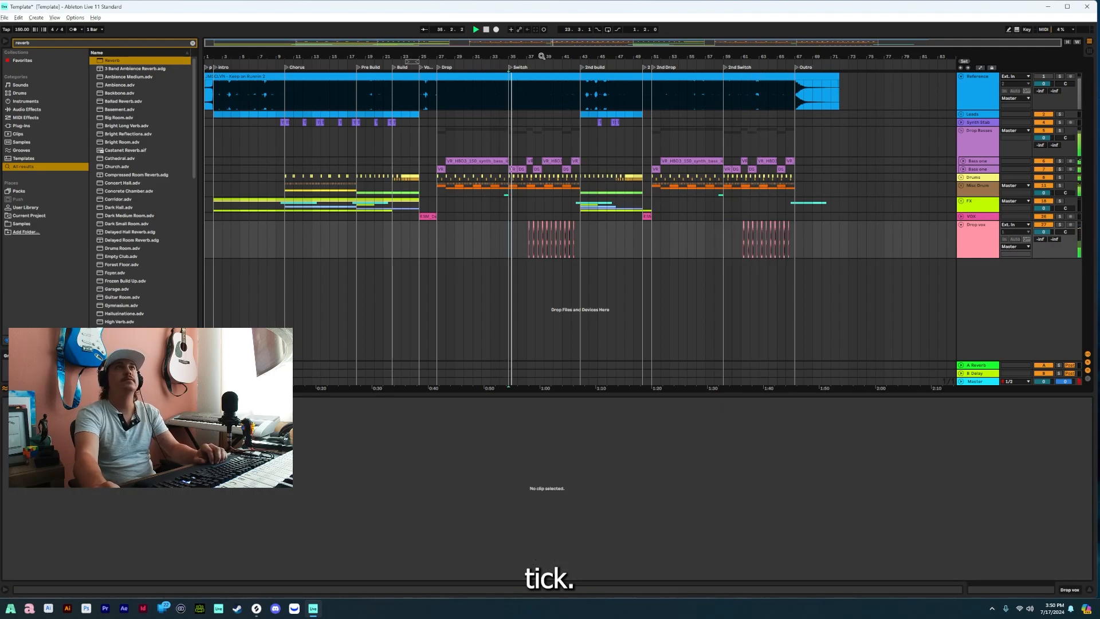
left_click_drag(542, 56, 524, 119)
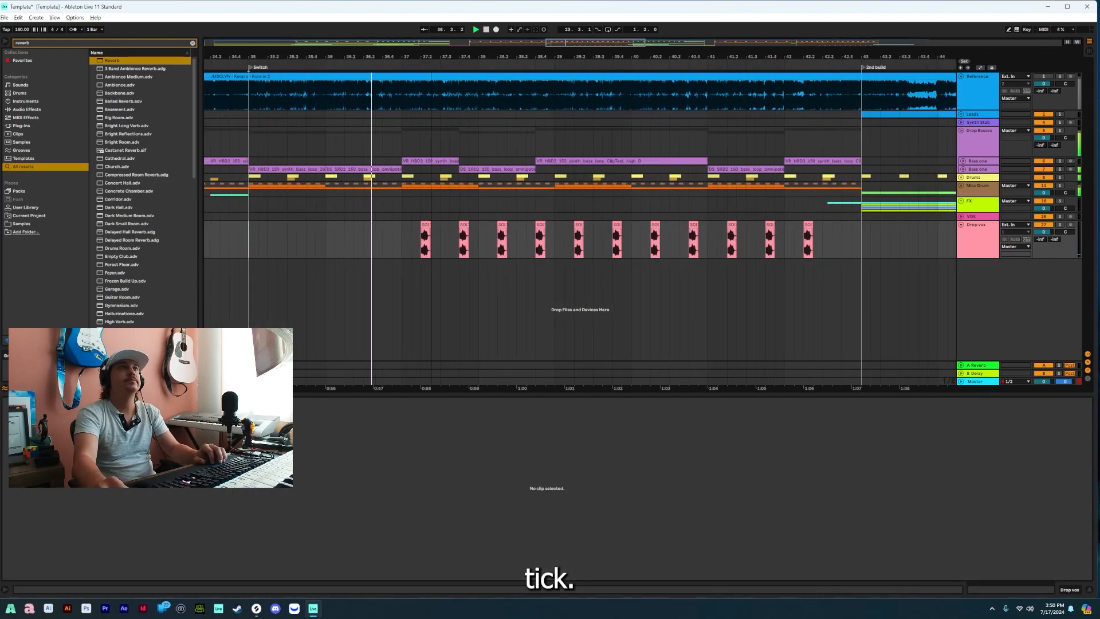
left_click_drag(543, 57, 542, 34)
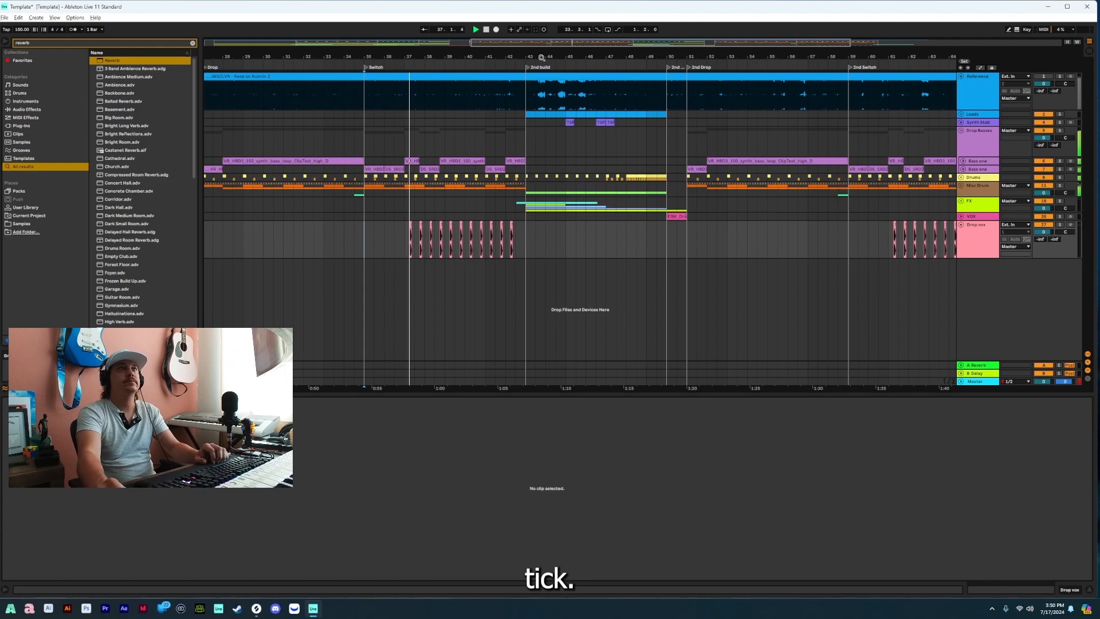
Group the VOX and Drop vox tracks, name the group Vox and collapse it.
left_click(962, 225)
key("space")
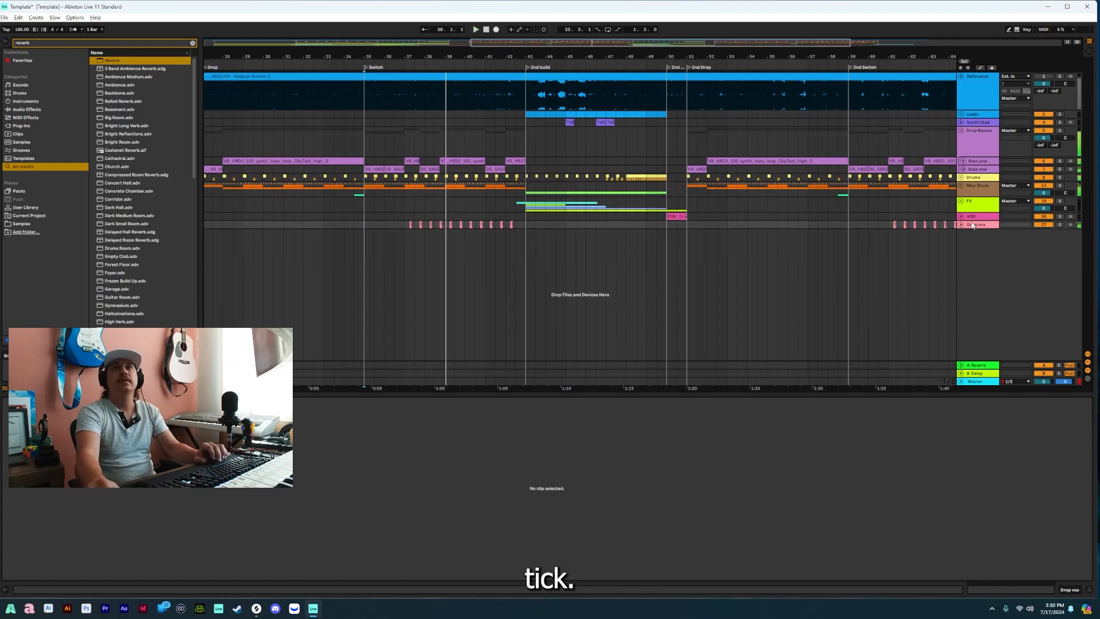
left_click(974, 225)
left_click(972, 218, "shift")
key("ctrl+g")
right_click(973, 222)
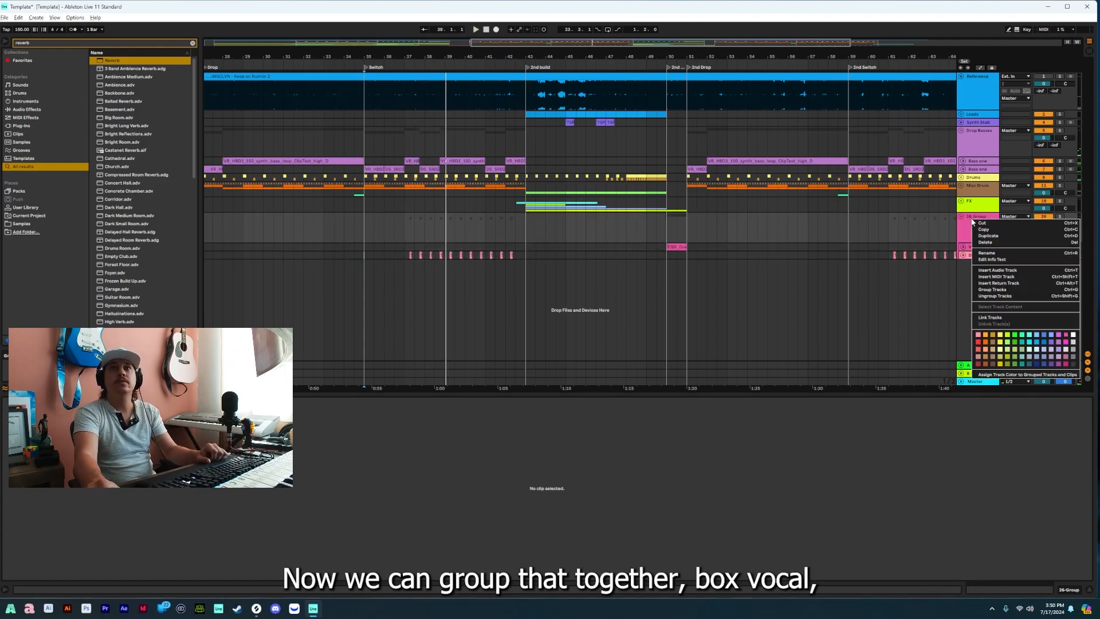
left_click(983, 253)
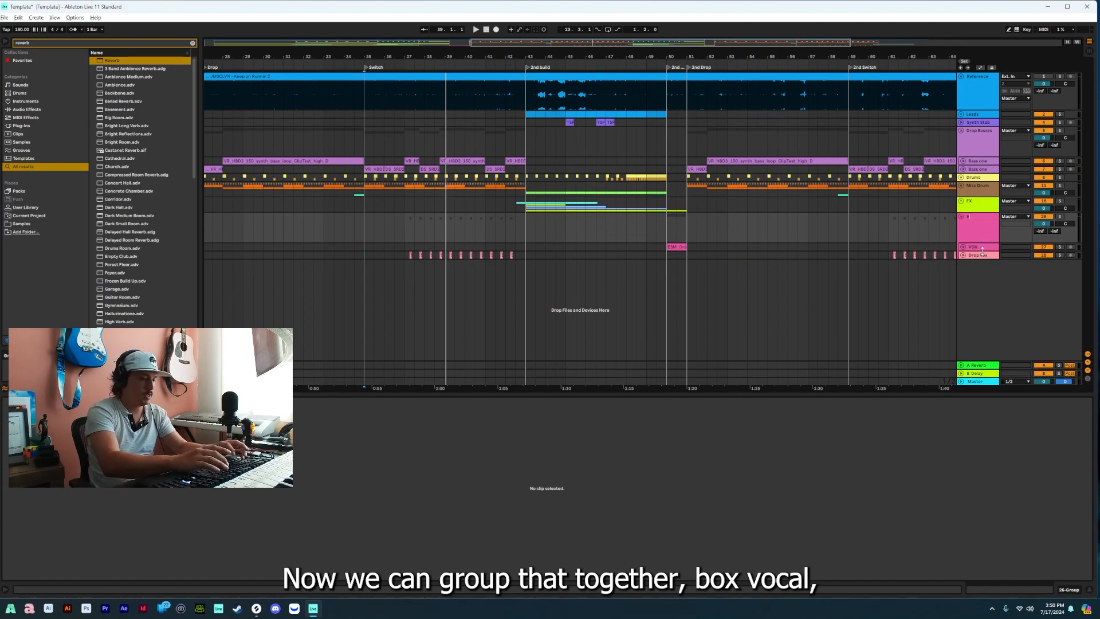
left_click(961, 217)
Add an audio track named Riddim 1 shot to the Drop Basses group and move it below both bass tracks.
left_click(966, 146)
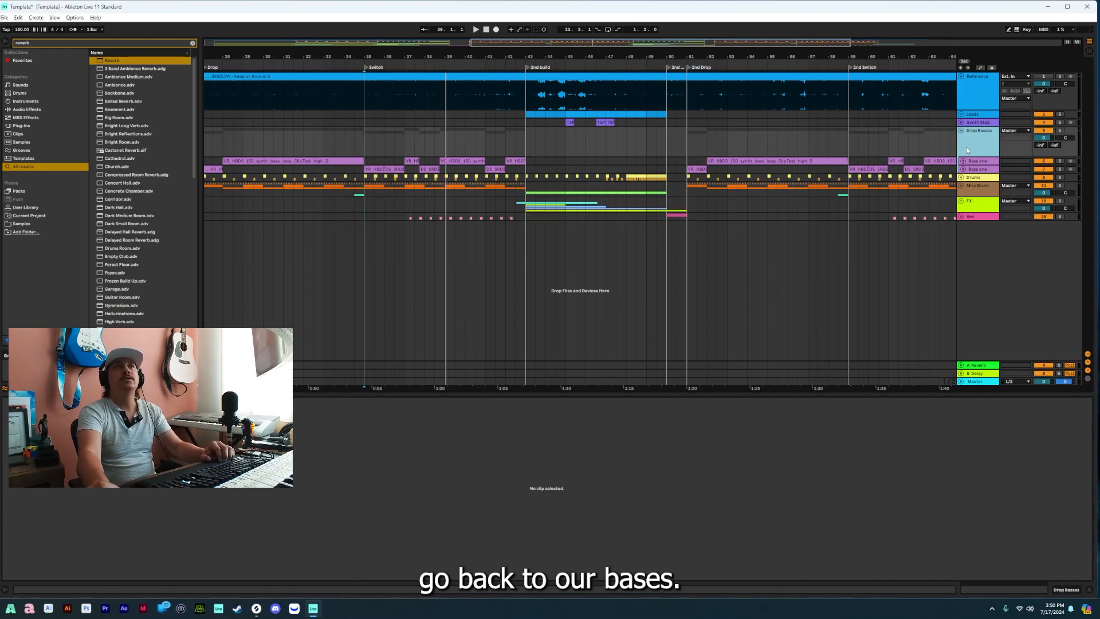
left_click(978, 163)
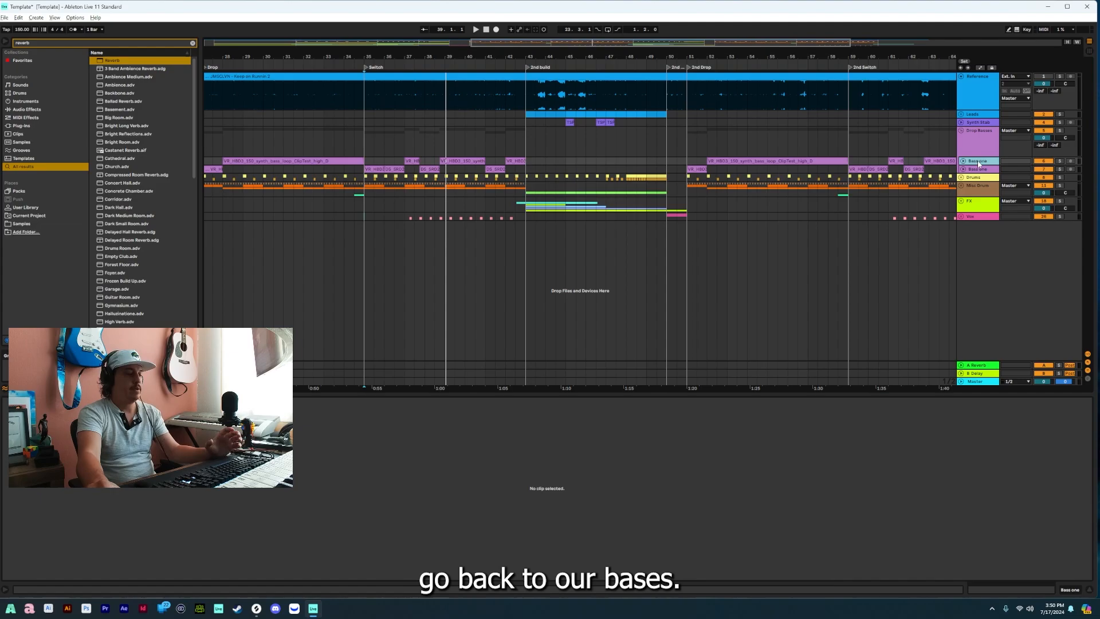
key("ctrl+t")
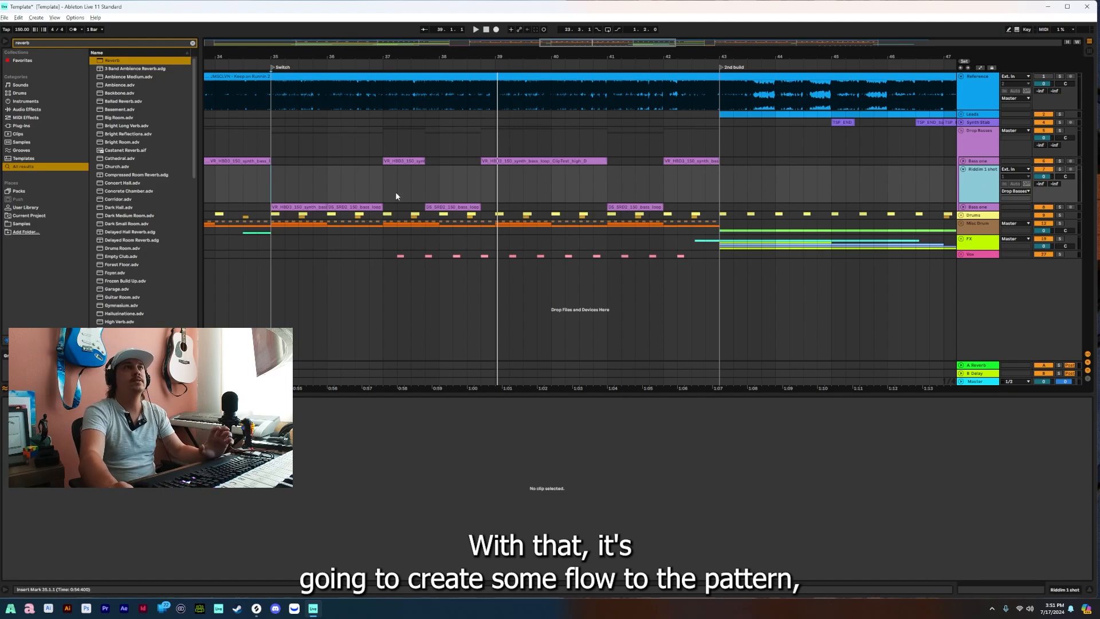
left_click_drag(978, 176, 979, 216)
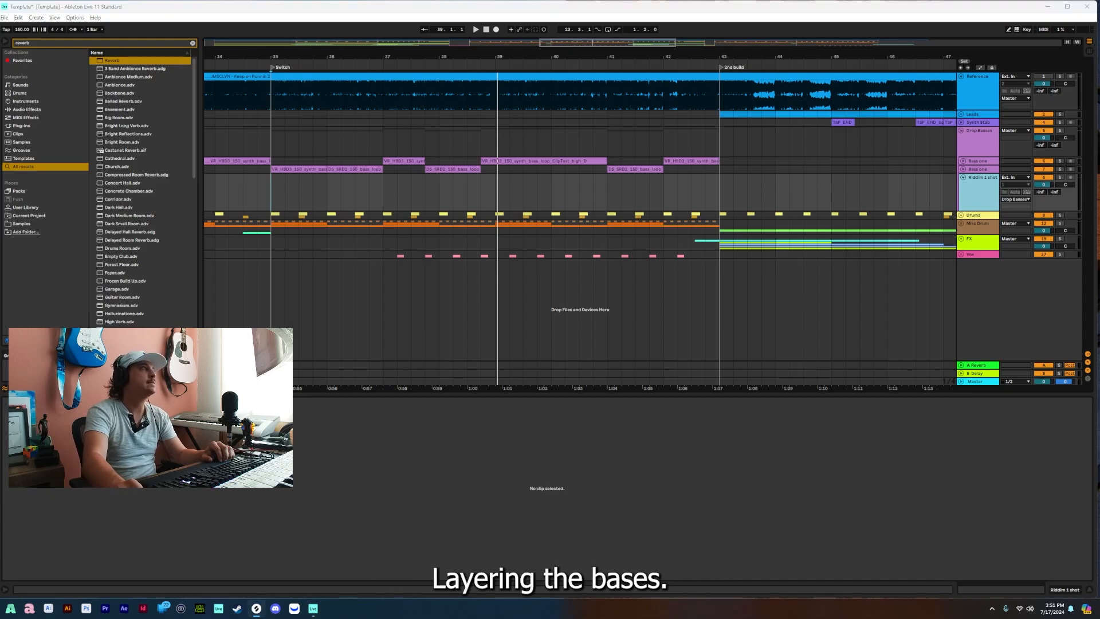
Place the DS_CAMR2 gun stab bass one-shot at 37.1.1 on the Riddim 1 shot track and duplicate it into a pattern up to 43.1.1.
left_click_drag(49, 315, 387, 179)
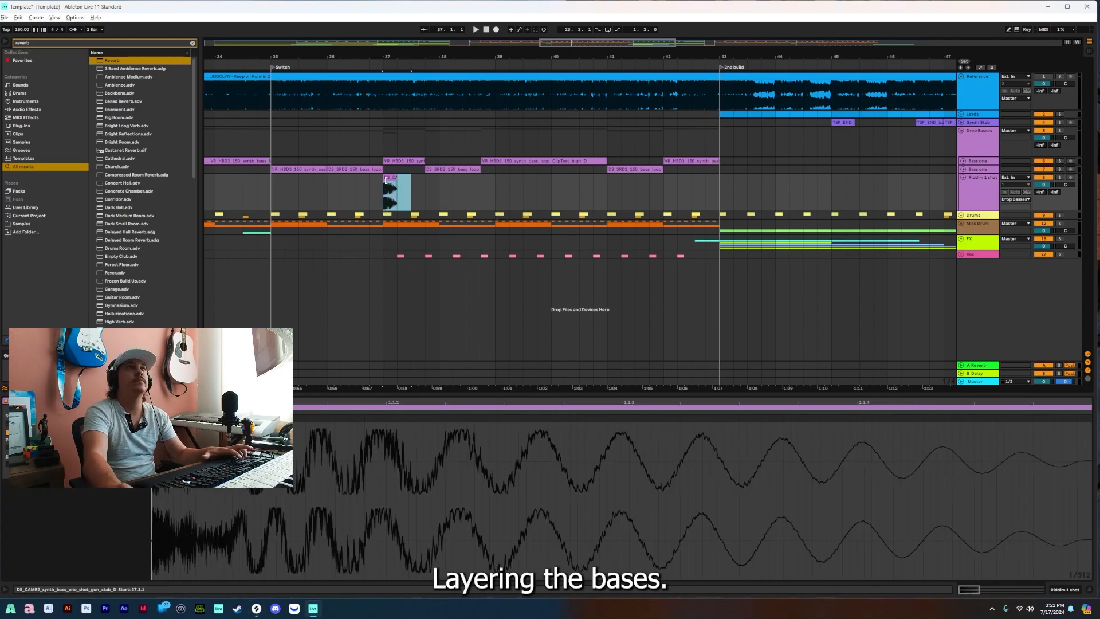
key("ctrl+d")
key("ctrl+d")
key("ctrl+d")
key("ctrl+d")
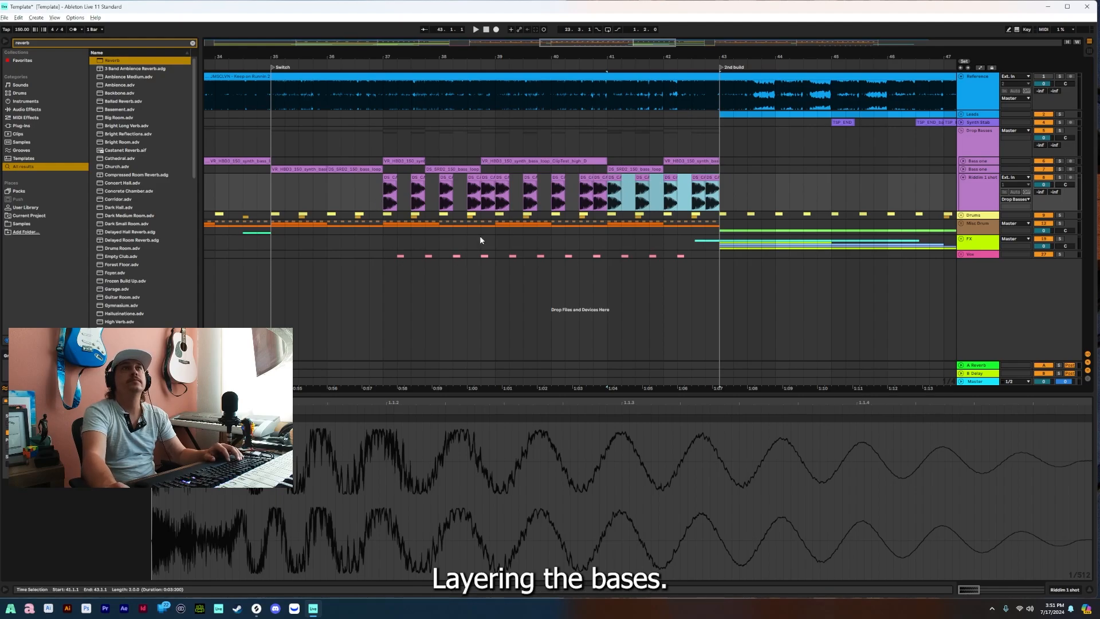
Play from the Switch at 35.1.1 and turn the Riddim 1 shot hit at 38.4.1 into two half-beat hits.
left_click(275, 194)
key("space")
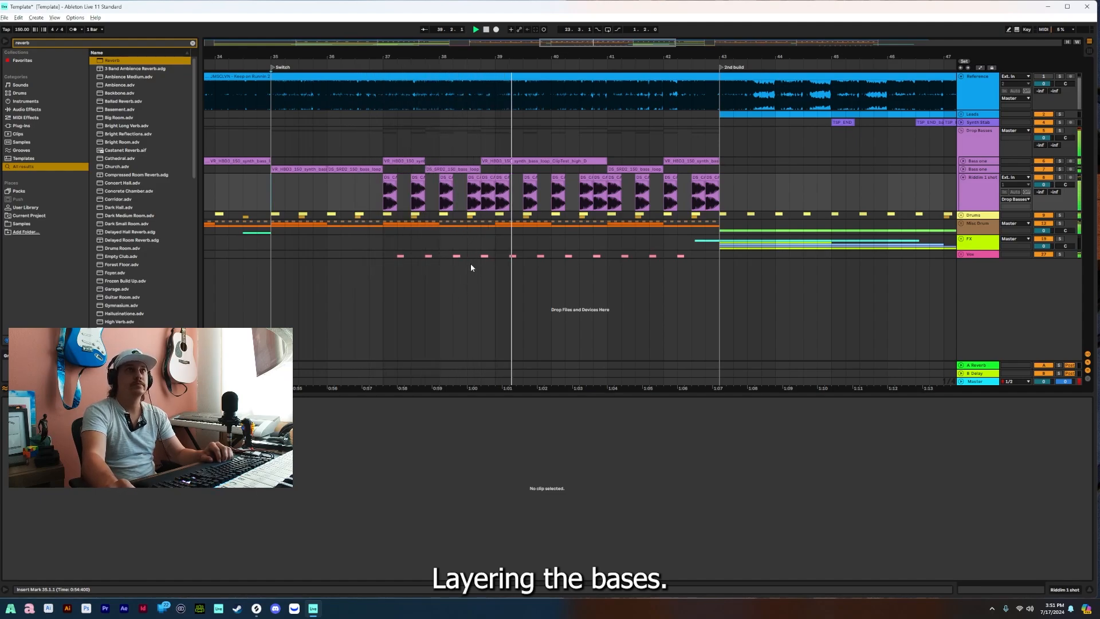
scroll(485, 187, "up", 3)
left_click(481, 189)
scroll(480, 190, "down", 3)
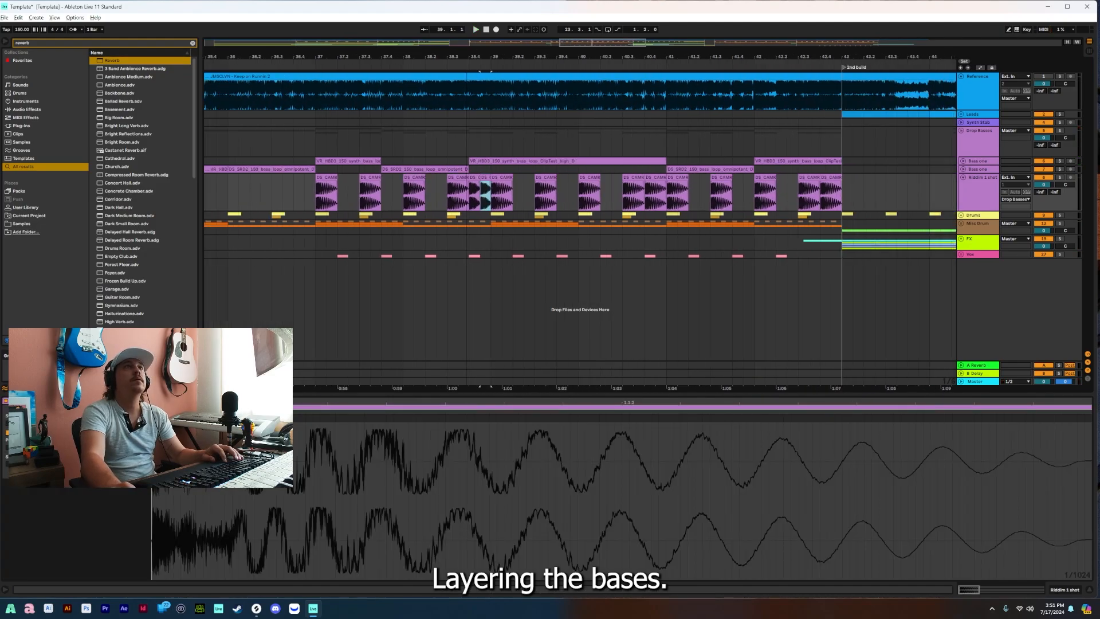
Play from 37.1.1 and duplicate the two-bar Riddim 1 shot pattern from 37.1.1 to 39.1.1 twice, up to 43.1.1.
left_click(369, 190)
key("space")
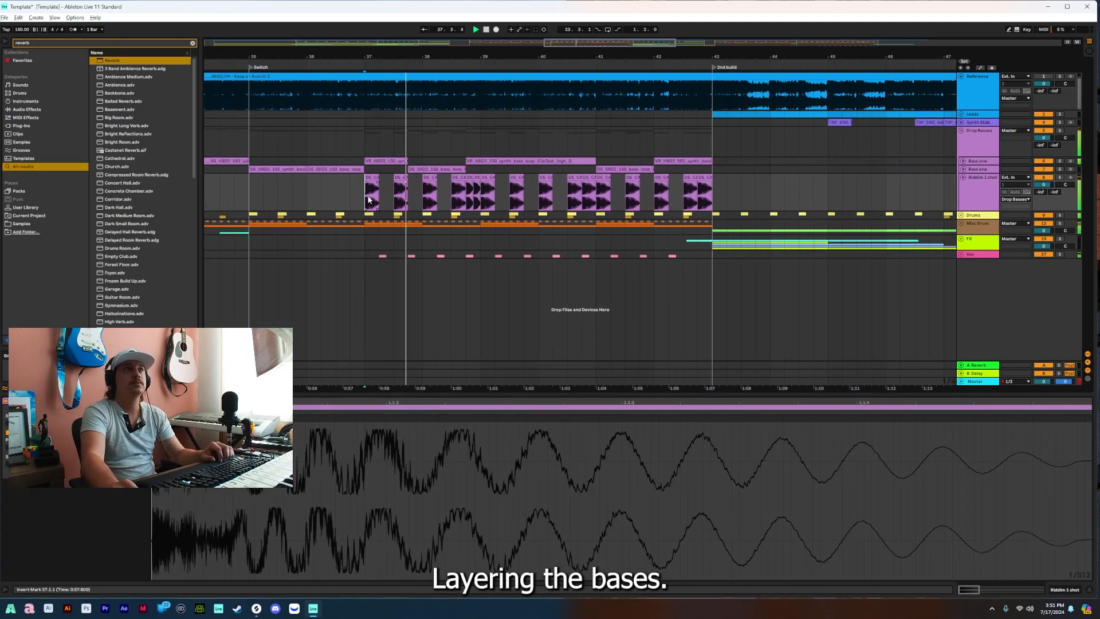
left_click_drag(368, 188, 478, 177)
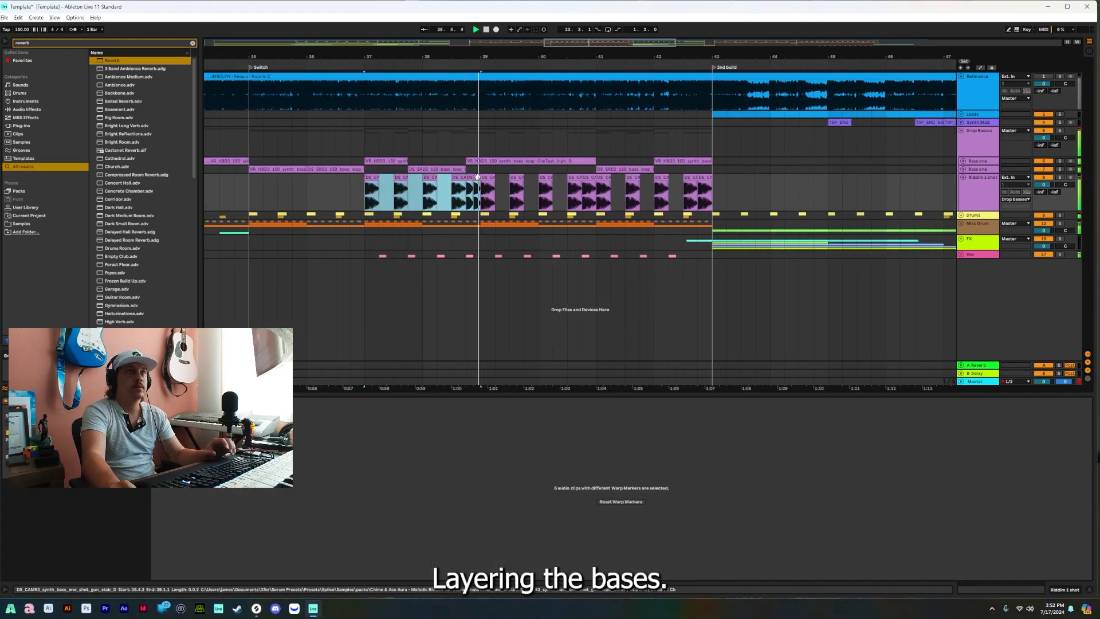
key("ctrl+d")
key("ctrl+d")
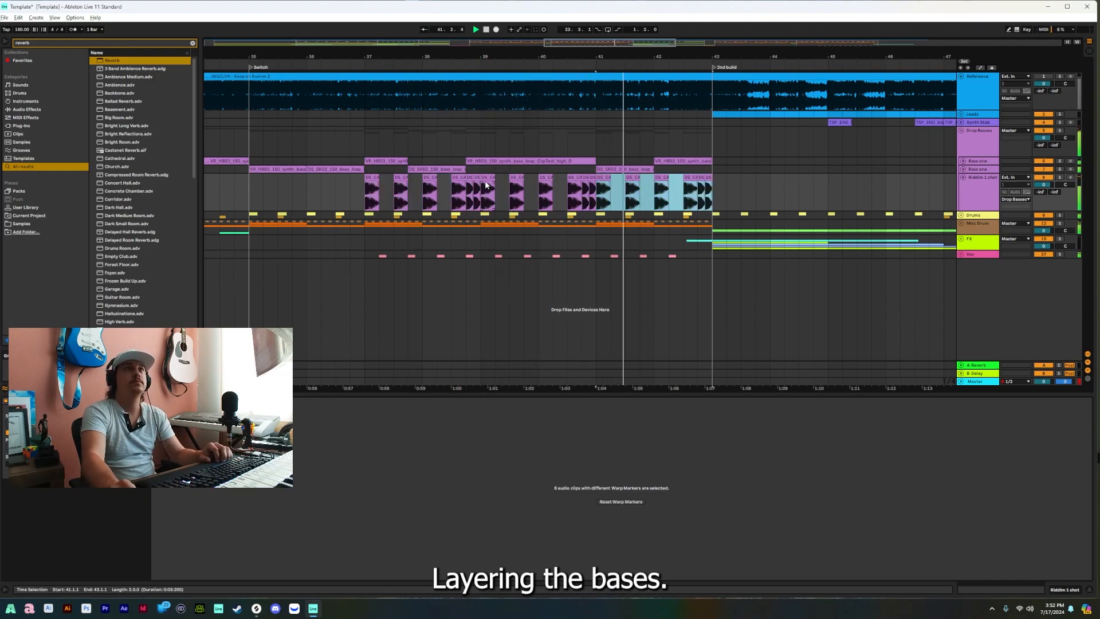
key("space")
key("space")
Recheck the individual hits from 37.1.1 and replace the copies up to 43.1.1 by duplicating the 37.1.1 to 39.1.1 pattern twice again.
left_click(405, 178)
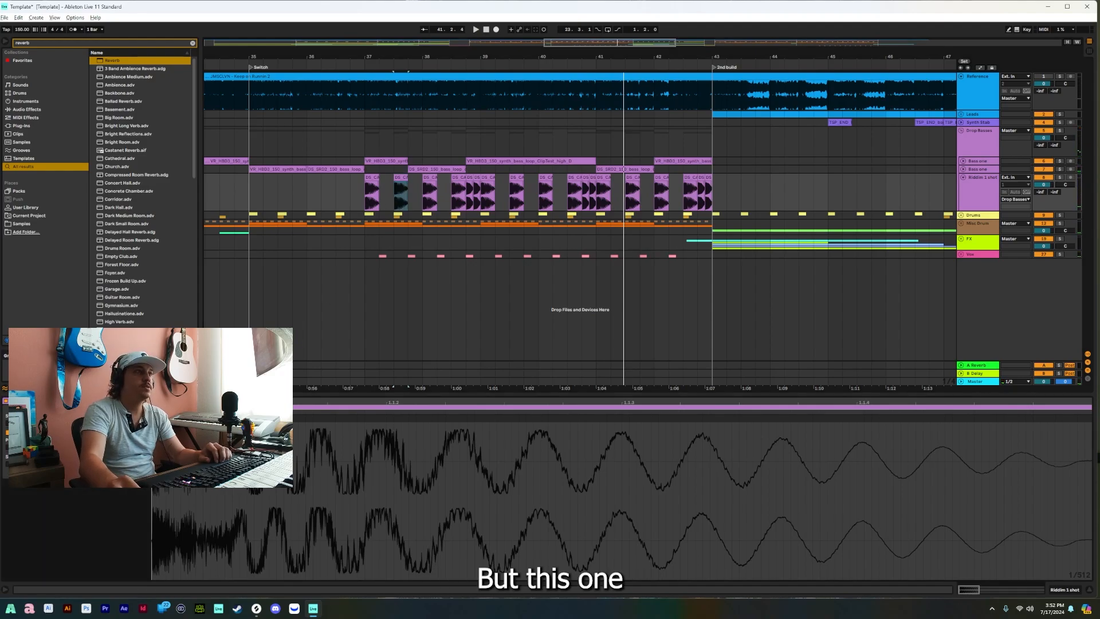
left_click(382, 229)
key("space")
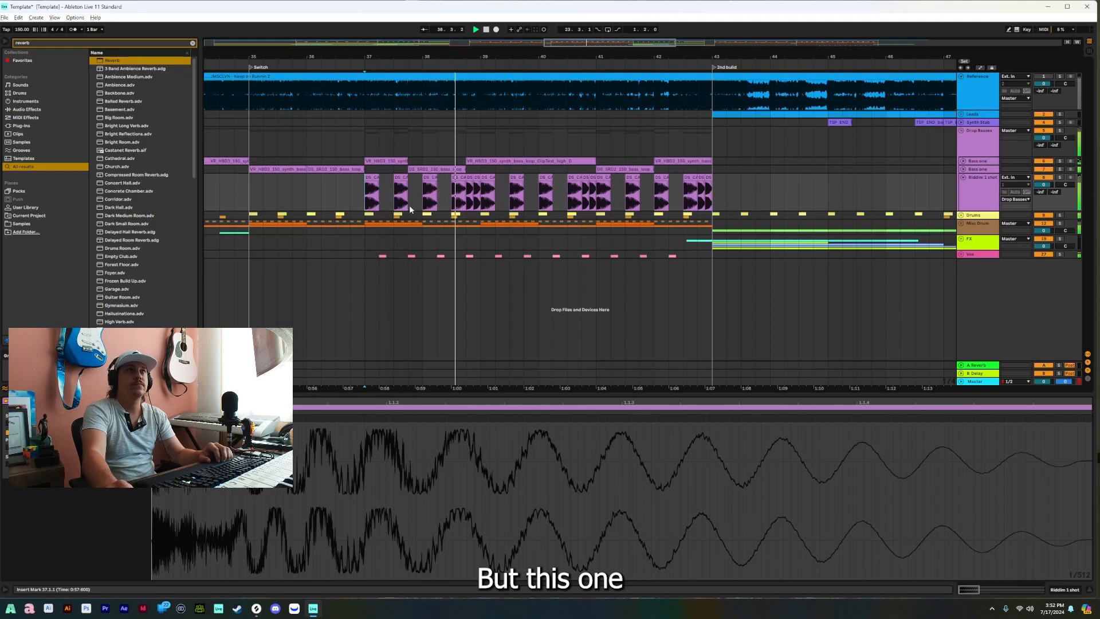
left_click(403, 183)
left_click(400, 177)
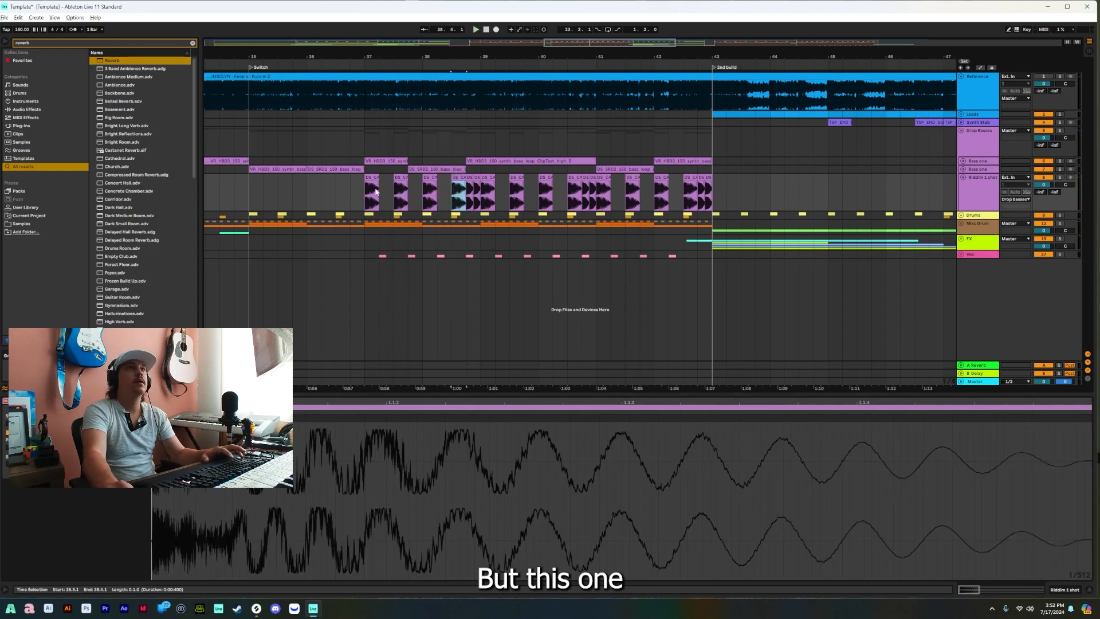
left_click_drag(363, 195, 479, 180)
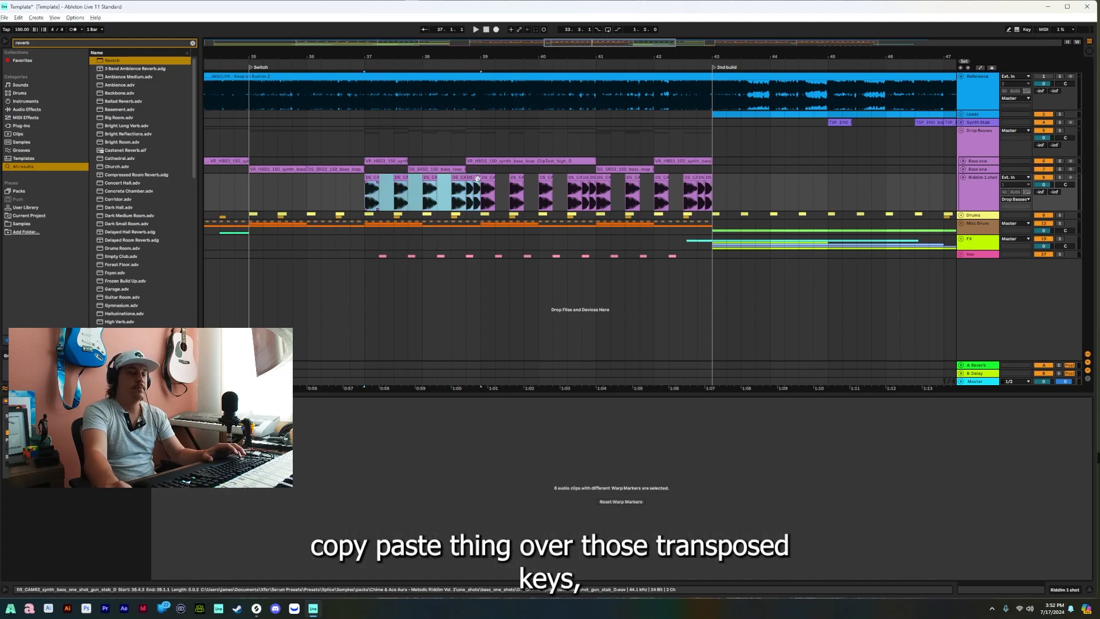
key("ctrl+d")
key("ctrl+d")
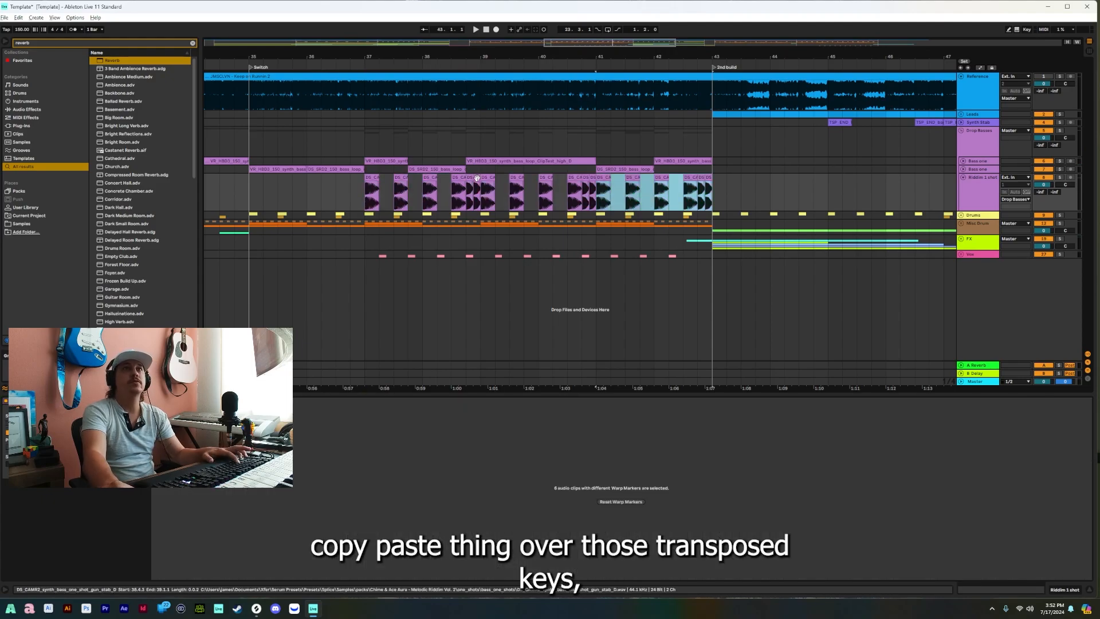
Play from 37.1.1 and try a copy of the pattern's first two hits at 45.1.1 in the second build.
left_click(364, 199)
key("space")
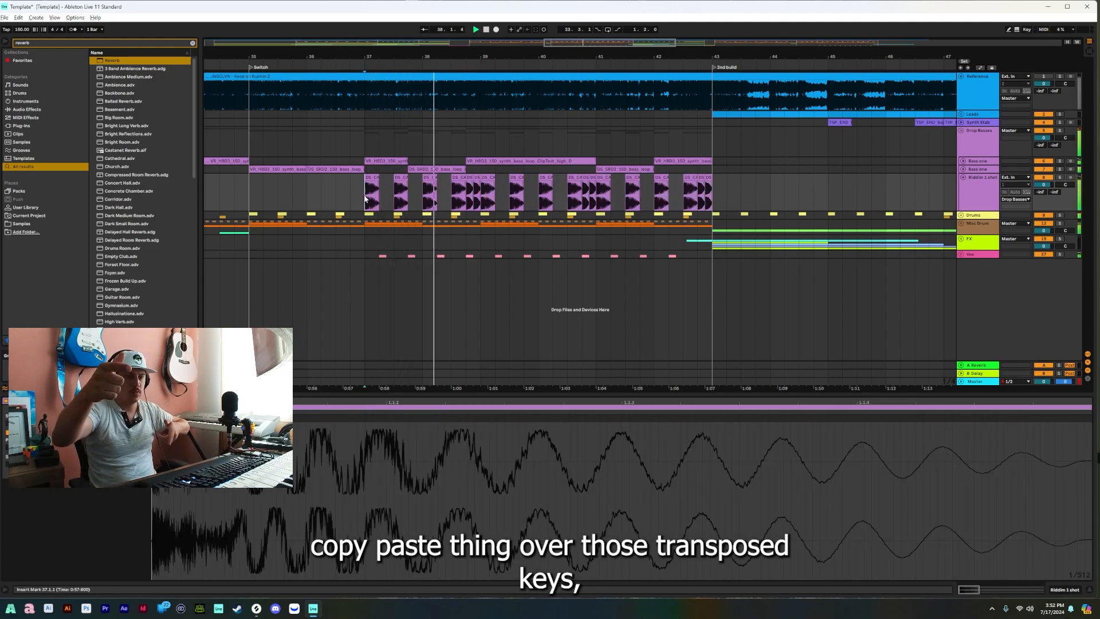
left_click(370, 179)
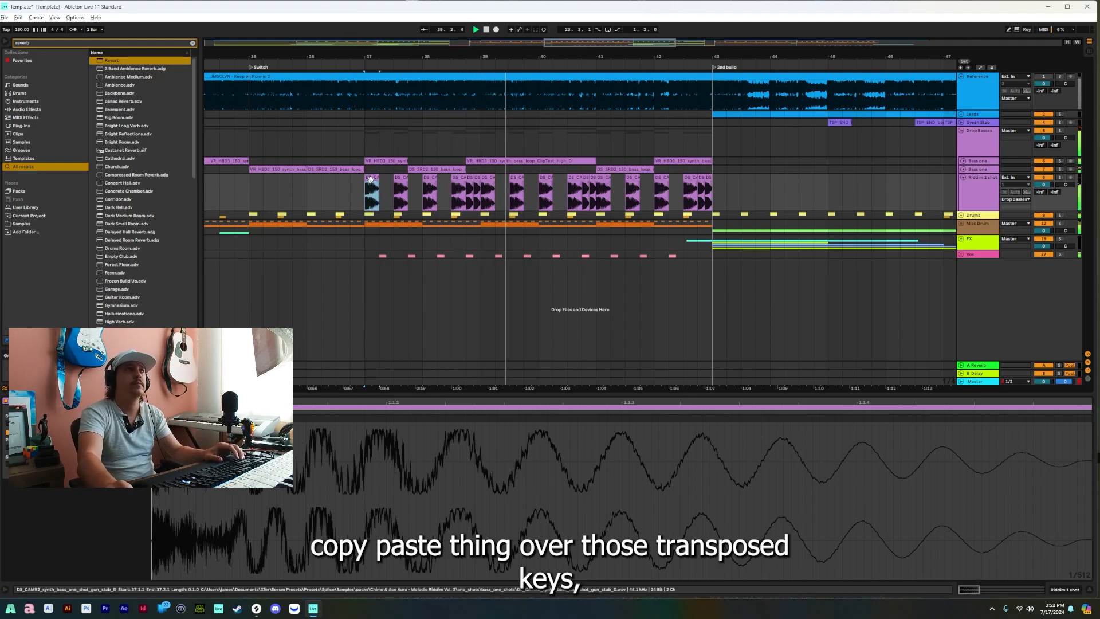
left_click(400, 178, "shift")
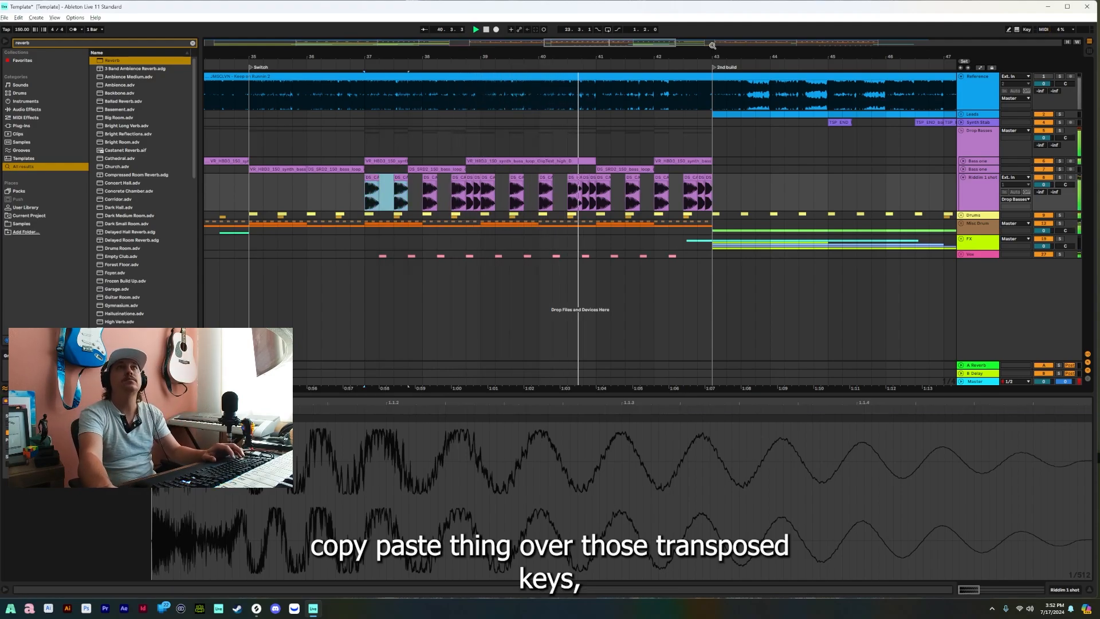
left_click_drag(712, 46, 413, 43)
left_click(507, 188)
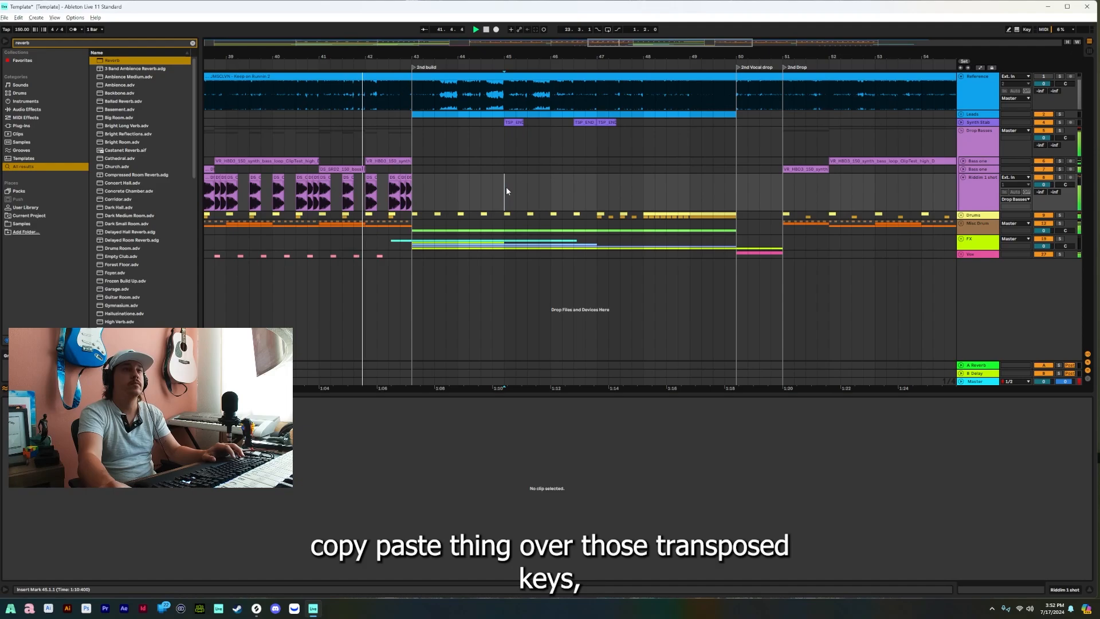
key("ctrl+v")
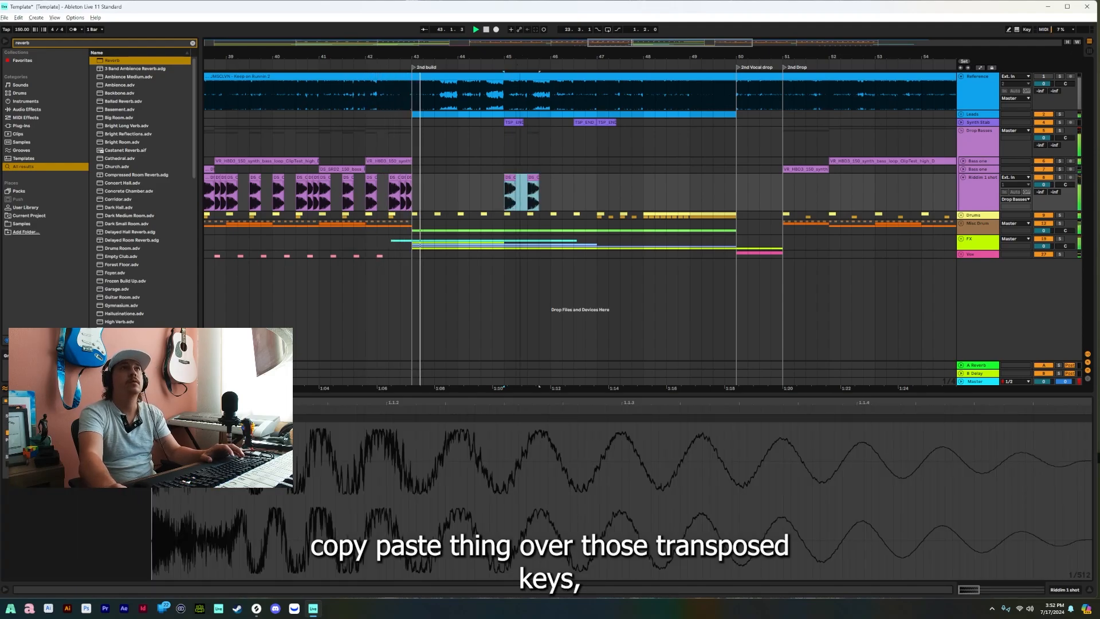
left_click_drag(519, 56, 589, 41)
key("Delete")
key("space")
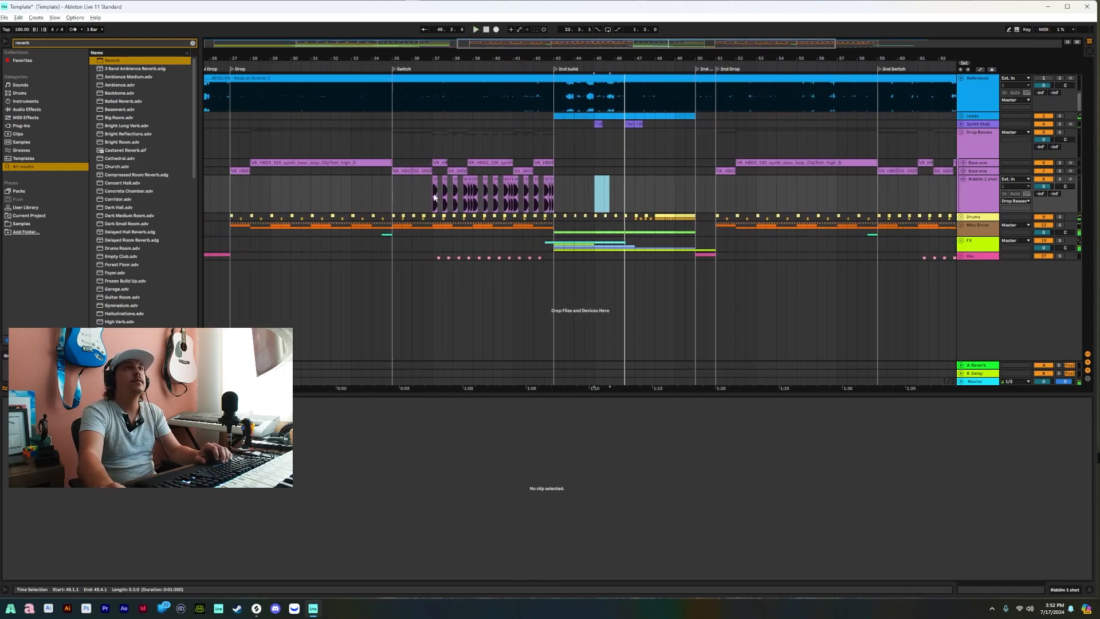
Copy the Riddim 1 shot pattern from 37.1.1–43.1.1 to 29.1.1 in the first drop and delete the original hits from 38.1.1 to 43.1.1.
left_click_drag(434, 196, 555, 183)
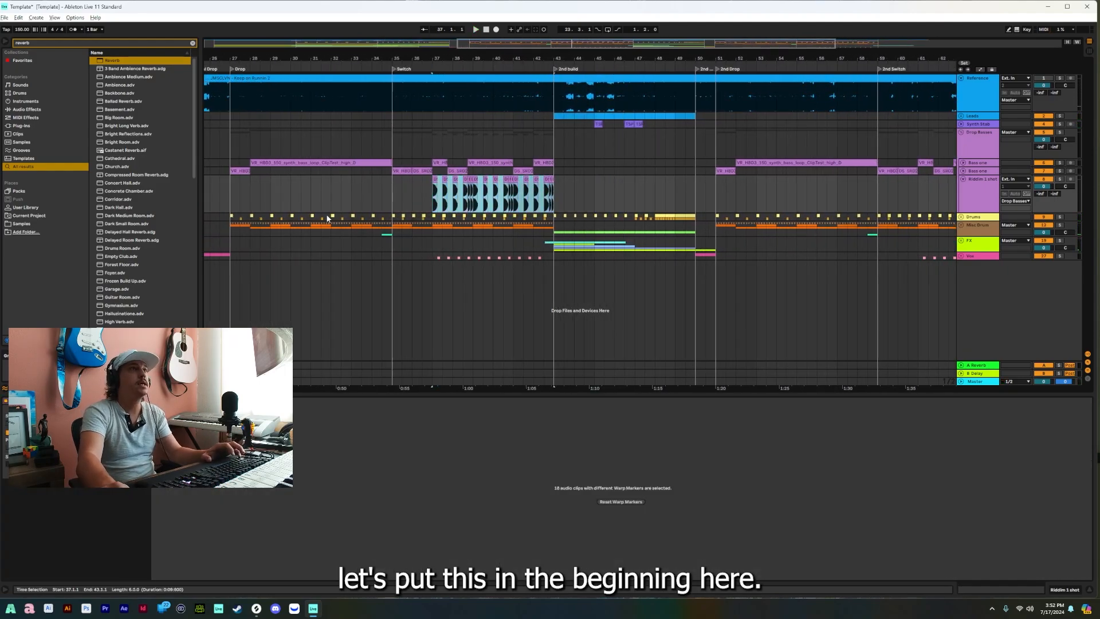
key("ctrl+c")
left_click(271, 200)
key("ctrl+v")
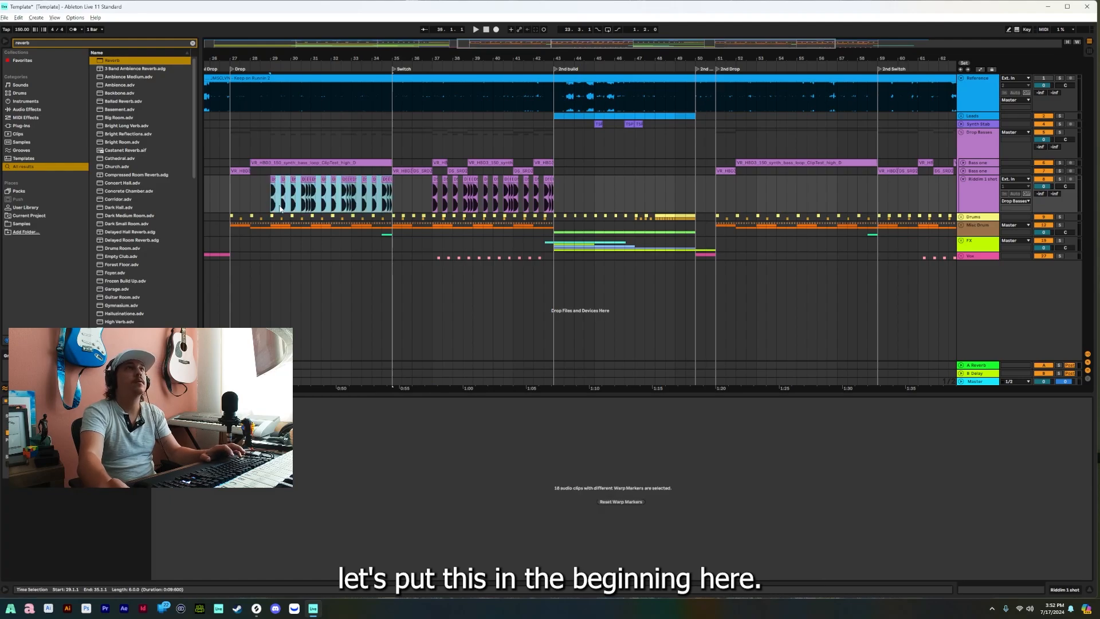
left_click_drag(452, 183, 539, 183)
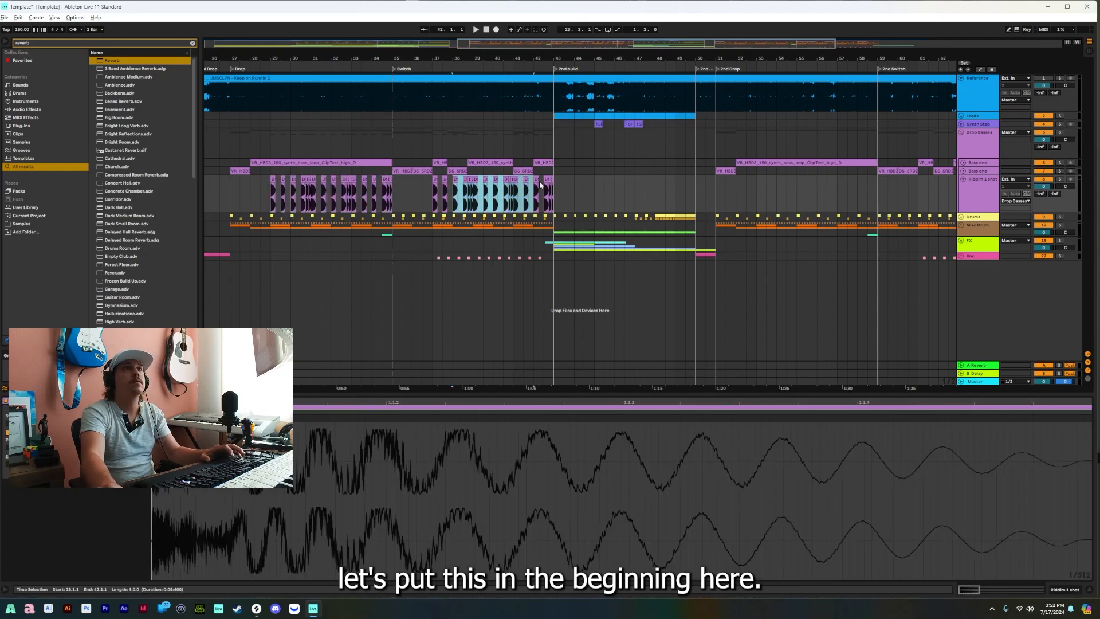
key("Delete")
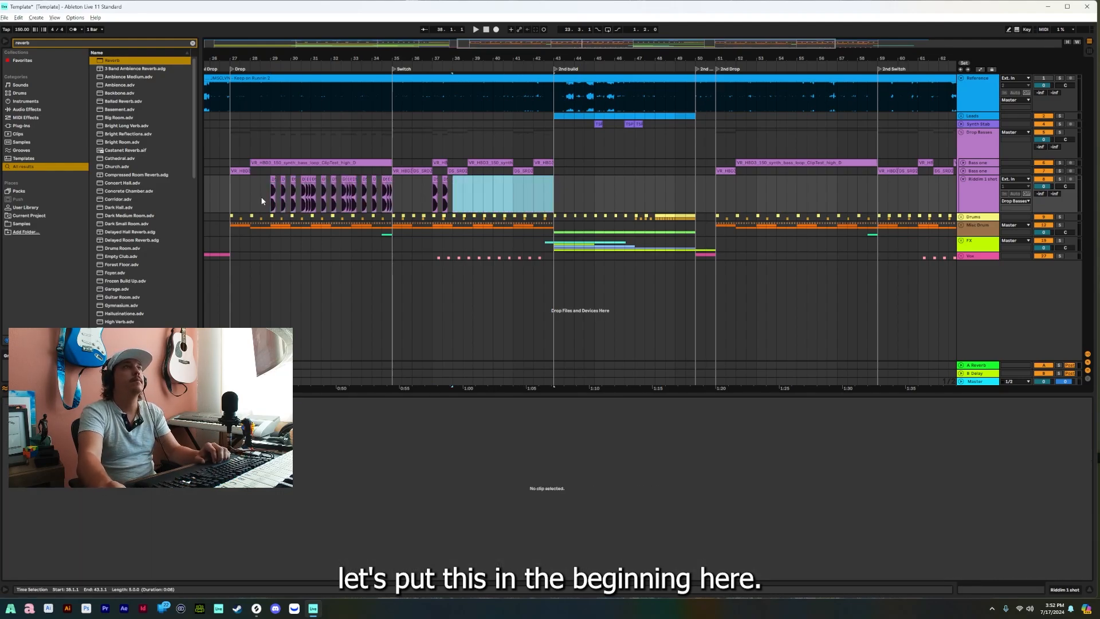
Copy the first two Riddim 1 shot hits at 29.1.1 to 28.1.1.
left_click(276, 193)
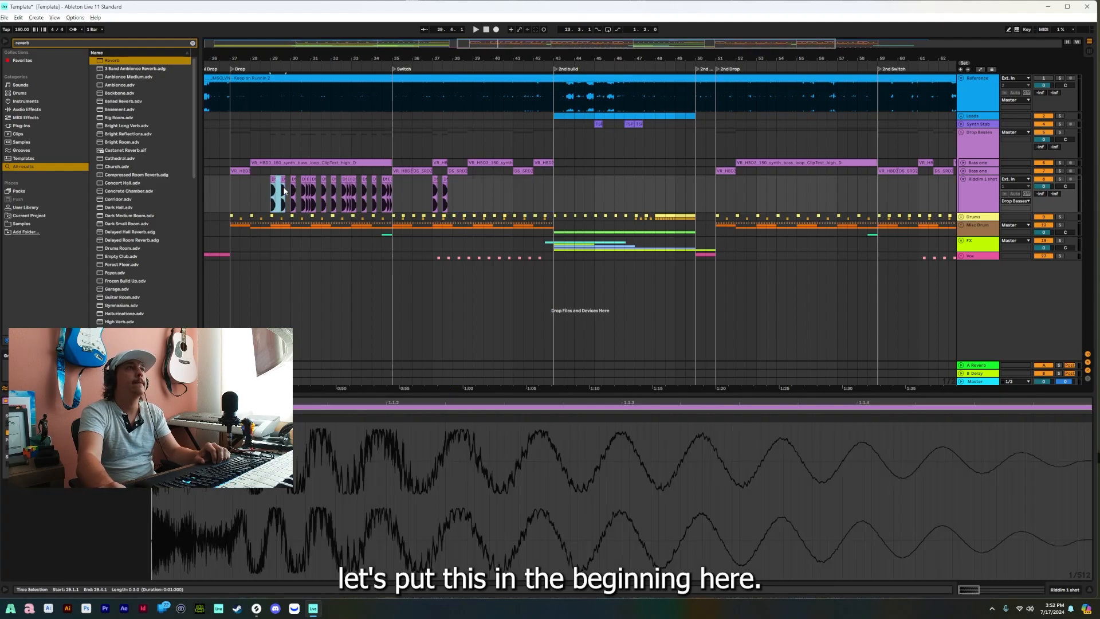
left_click(251, 203)
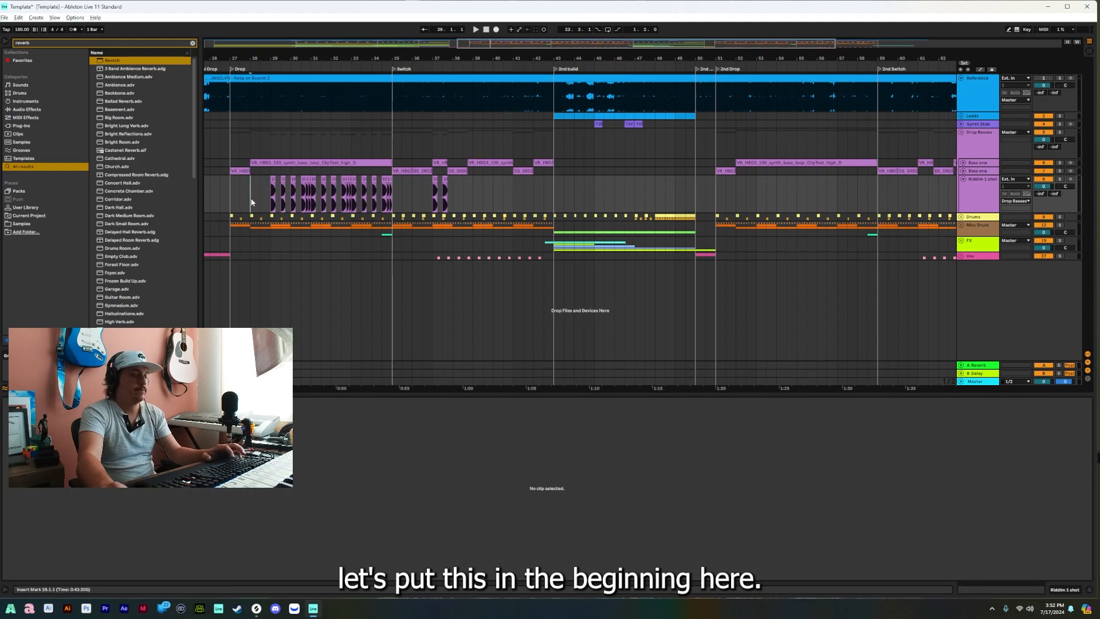
key("ctrl+v")
Try an extra gun stab hit at 28.2.1 between the two hits of bar 28 and listen to it.
left_click_drag(254, 57, 253, 93)
left_click(250, 178)
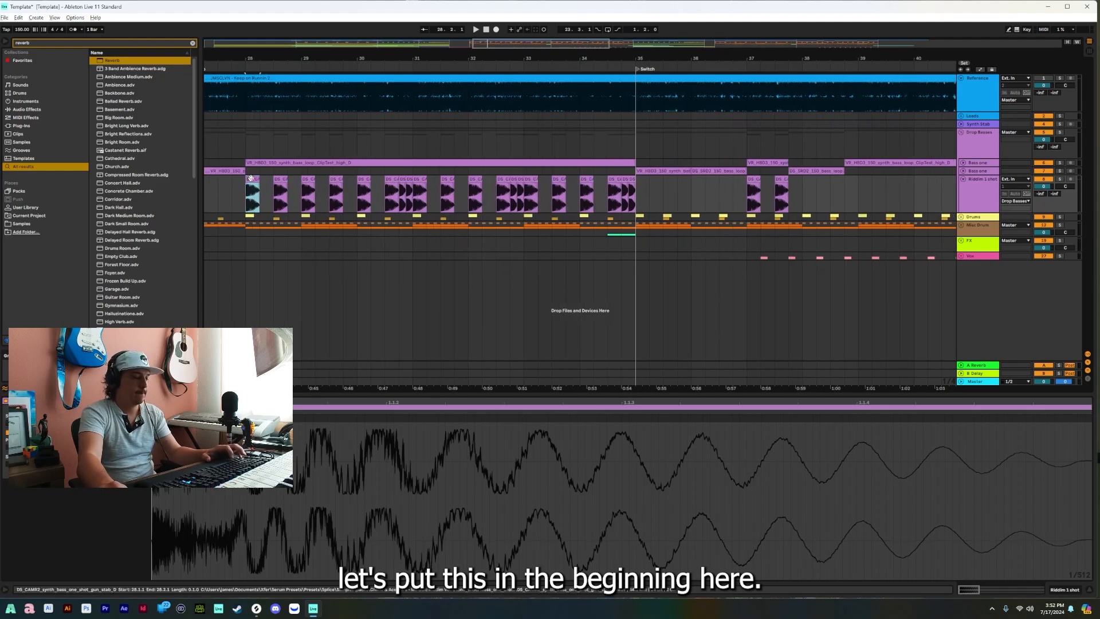
left_click(243, 211)
key("space")
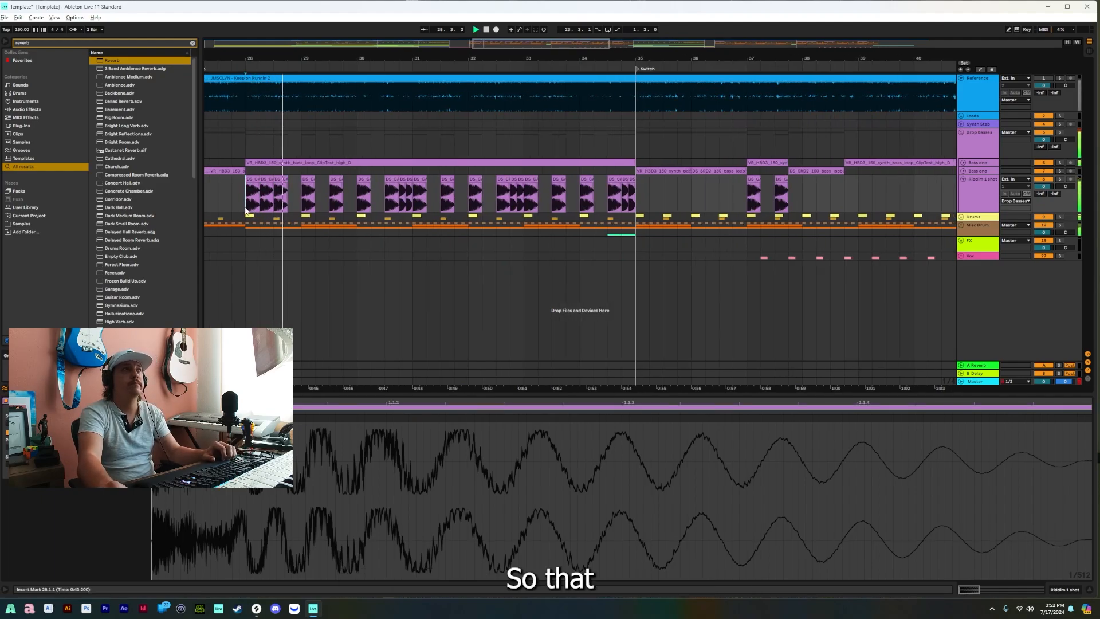
left_click(266, 180)
key("Delete")
key("space")
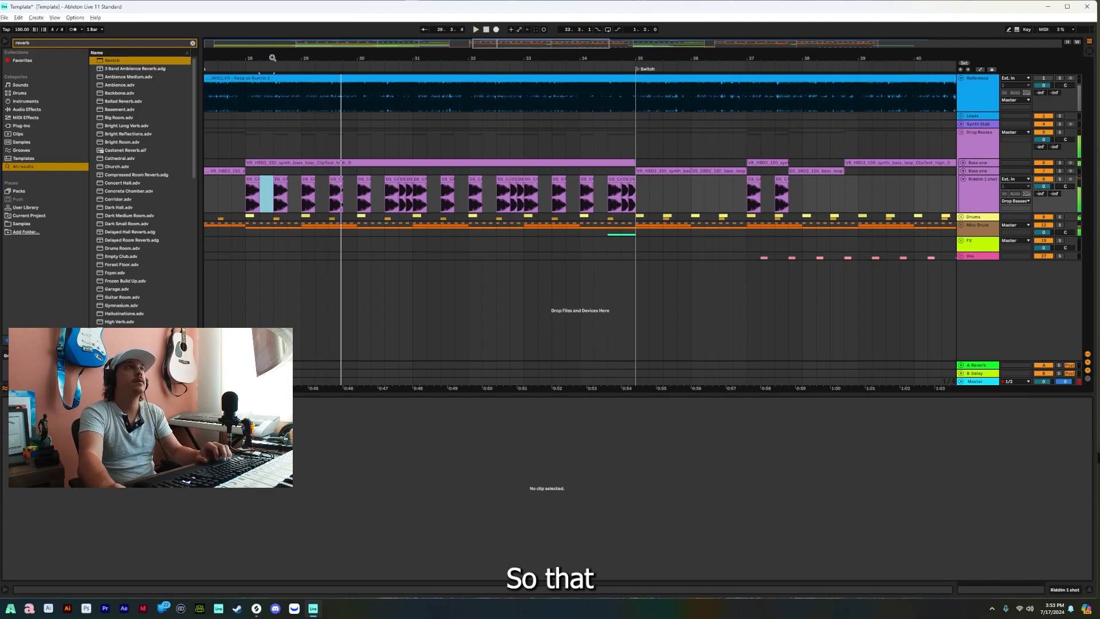
Add a half-beat gun stab hit at 28.2.3 on the Riddim 1 shot track and play from 28.1.1.
left_click_drag(273, 57, 267, 98)
left_click_drag(231, 179, 270, 181)
left_click_drag(282, 55, 284, 34)
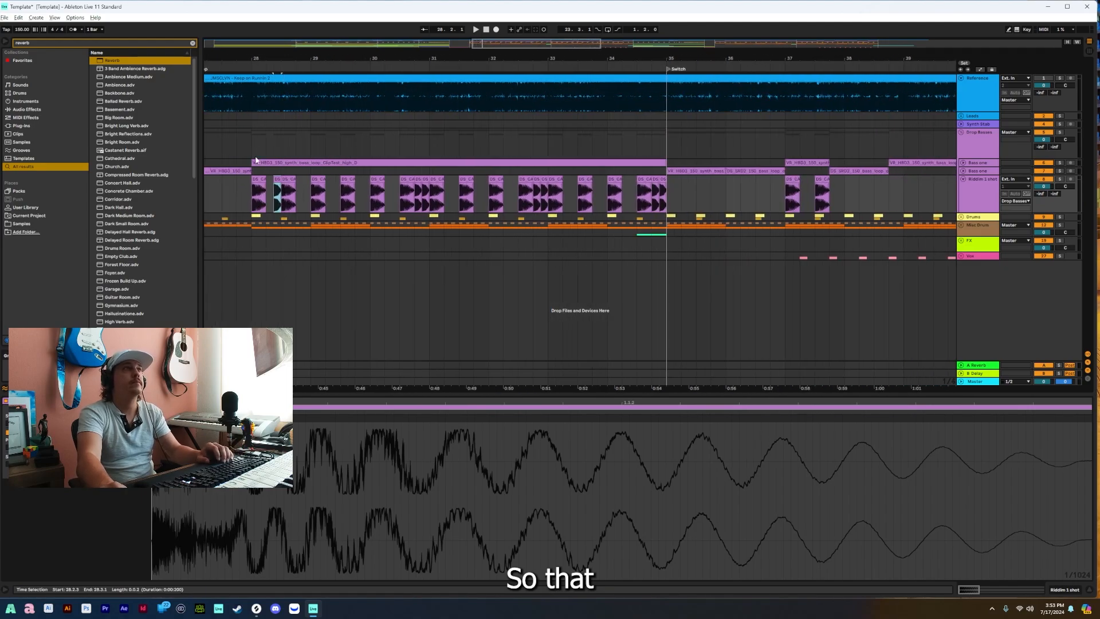
left_click(259, 194)
key("space")
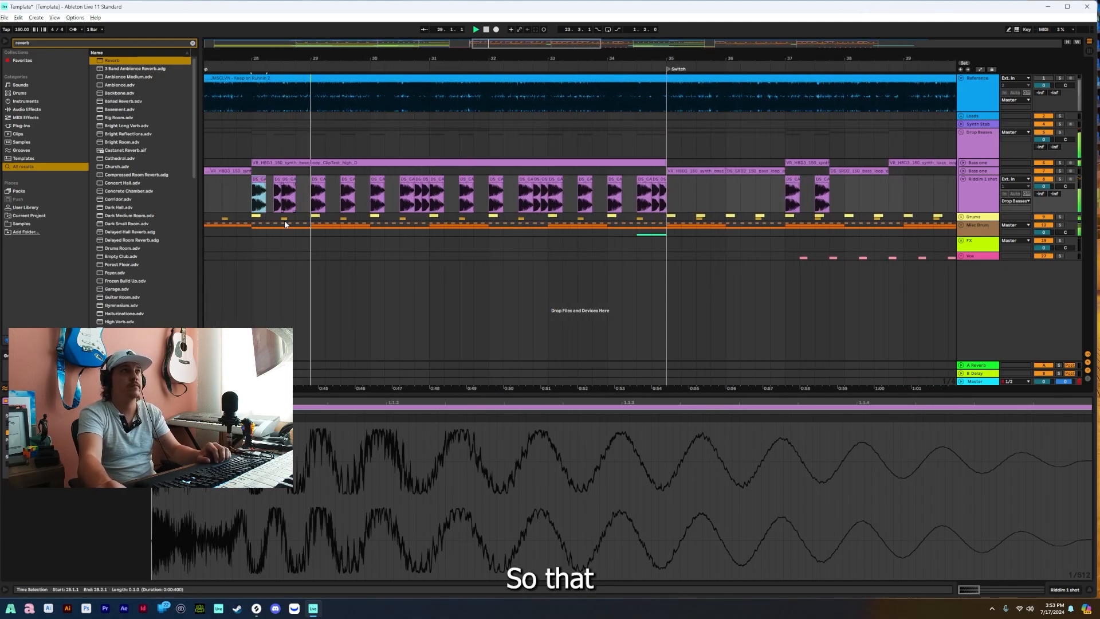
Fill the Riddim 1 shot track from 36.1.1 to 39.1.1 with back-to-back one-beat copies of the gun stab hit.
left_click_drag(432, 55, 307, 46)
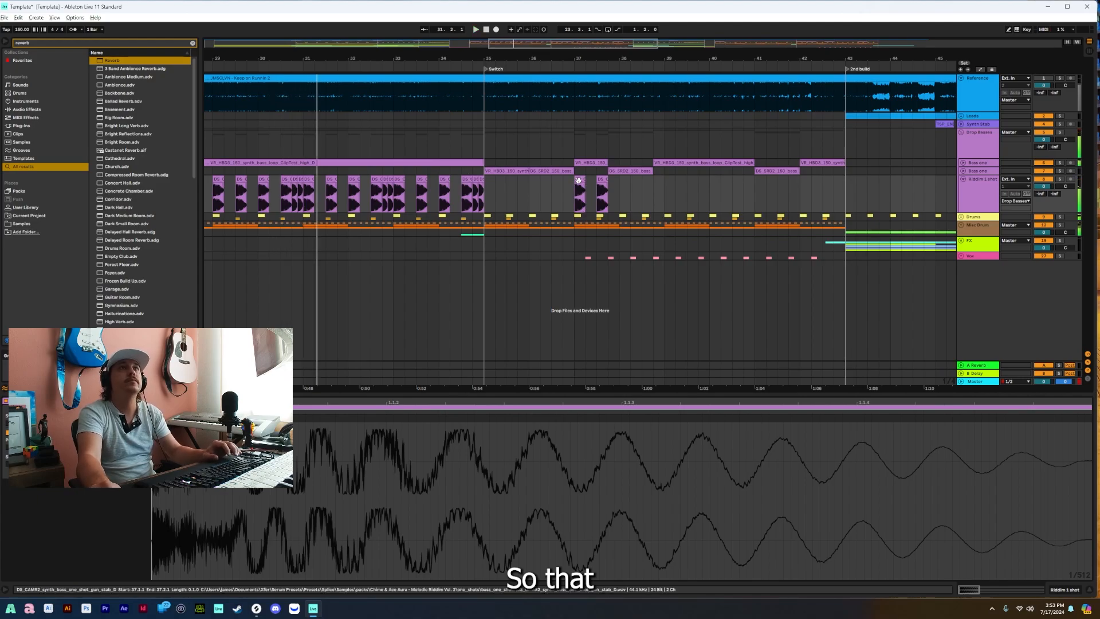
left_click_drag(578, 181, 534, 183)
left_click(600, 180)
left_click_drag(600, 180, 531, 188)
key("ctrl+d")
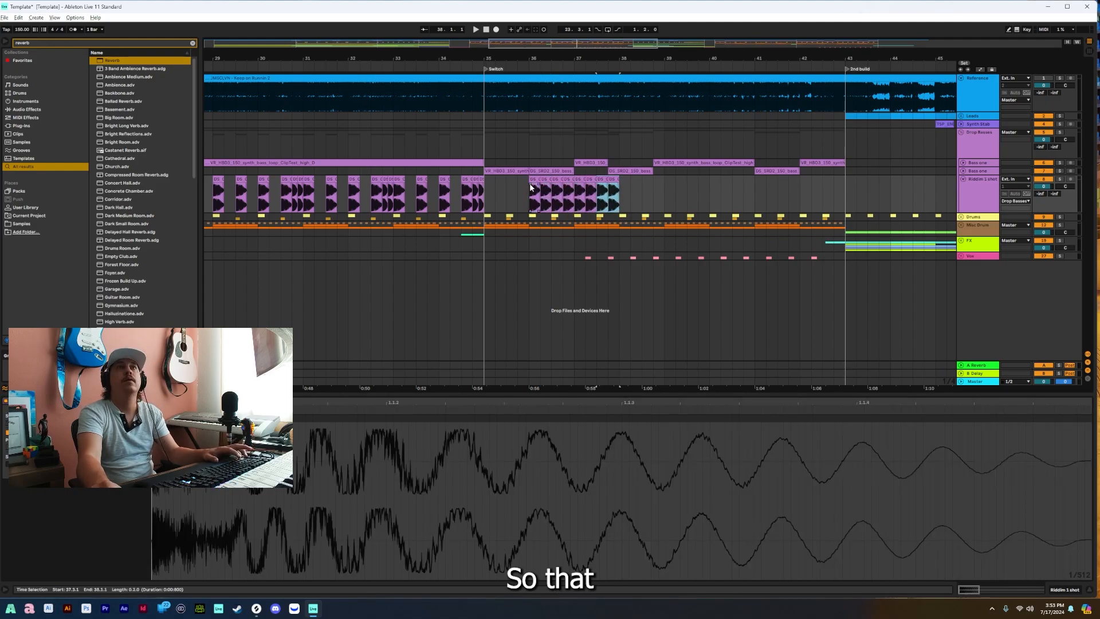
key("ctrl+d")
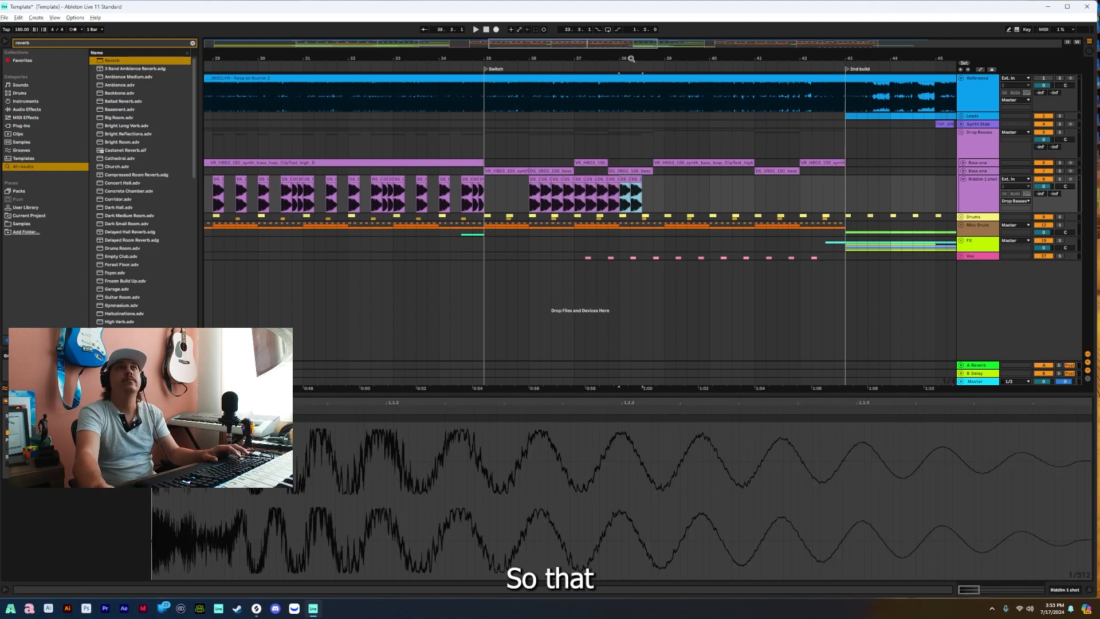
left_click_drag(631, 59, 625, 83)
key("ctrl+d")
Play from 36.1.1 and turn the Riddim 1 shot hit at 37.4.1 into two half-beat hits.
left_click(470, 203)
key("space")
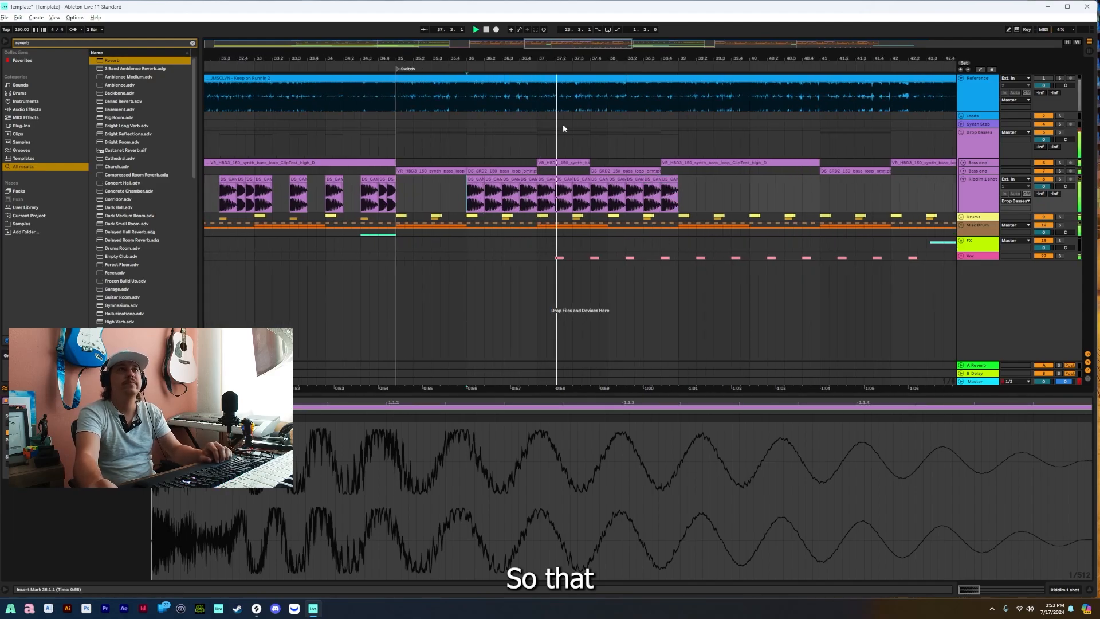
left_click_drag(576, 59, 538, 76)
key("space")
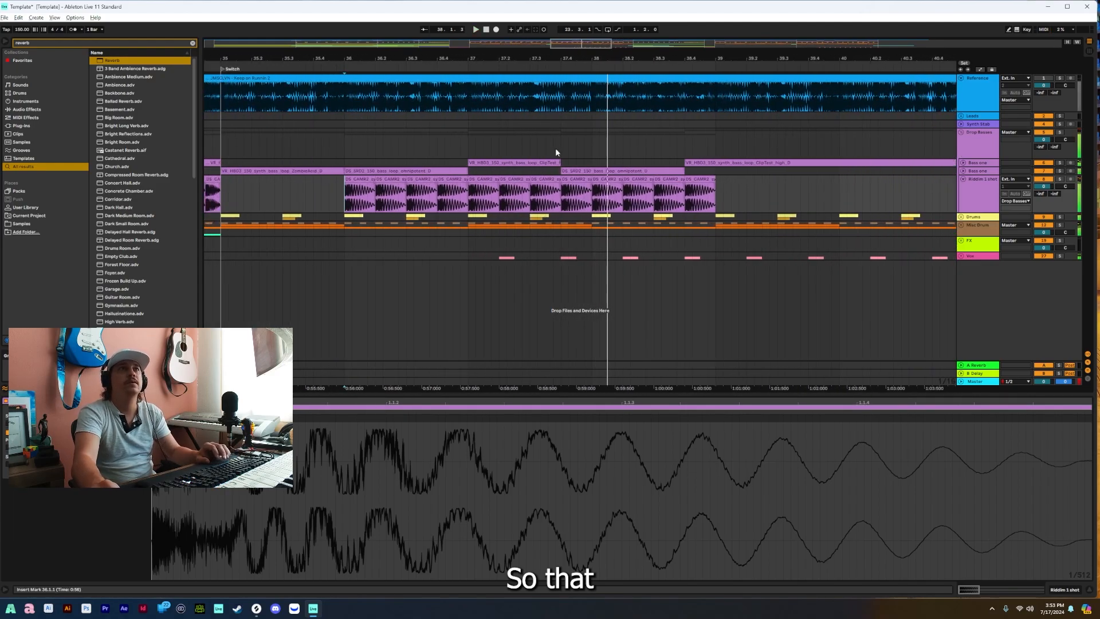
left_click(588, 182)
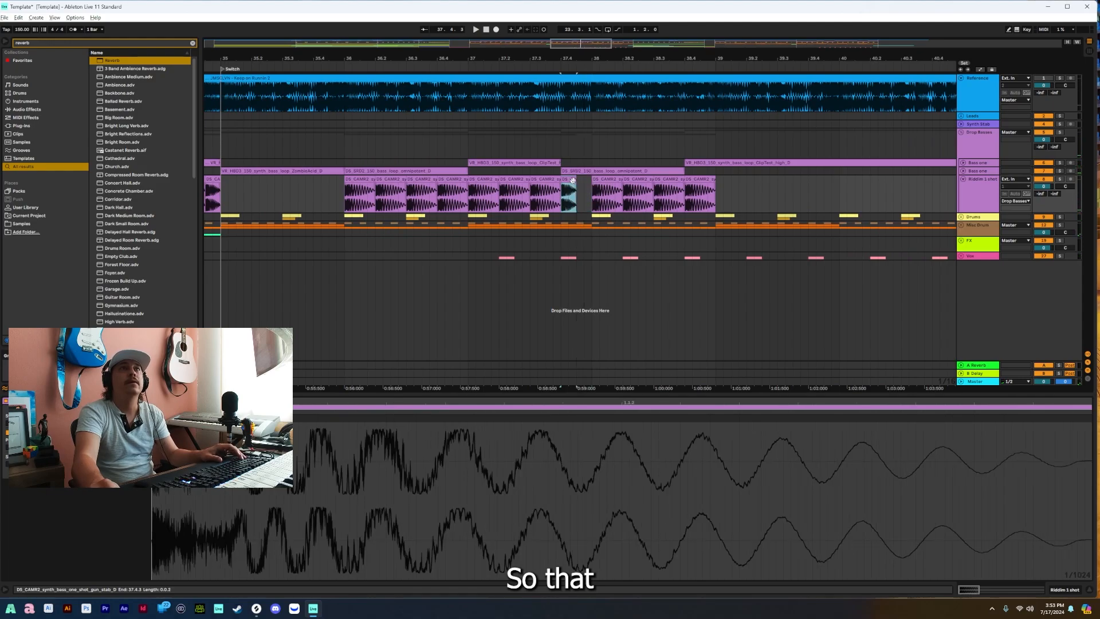
Move the gun stab hit from 38.2.1 to 38.3.1, shorten it to half a beat and save the set.
left_click(630, 181)
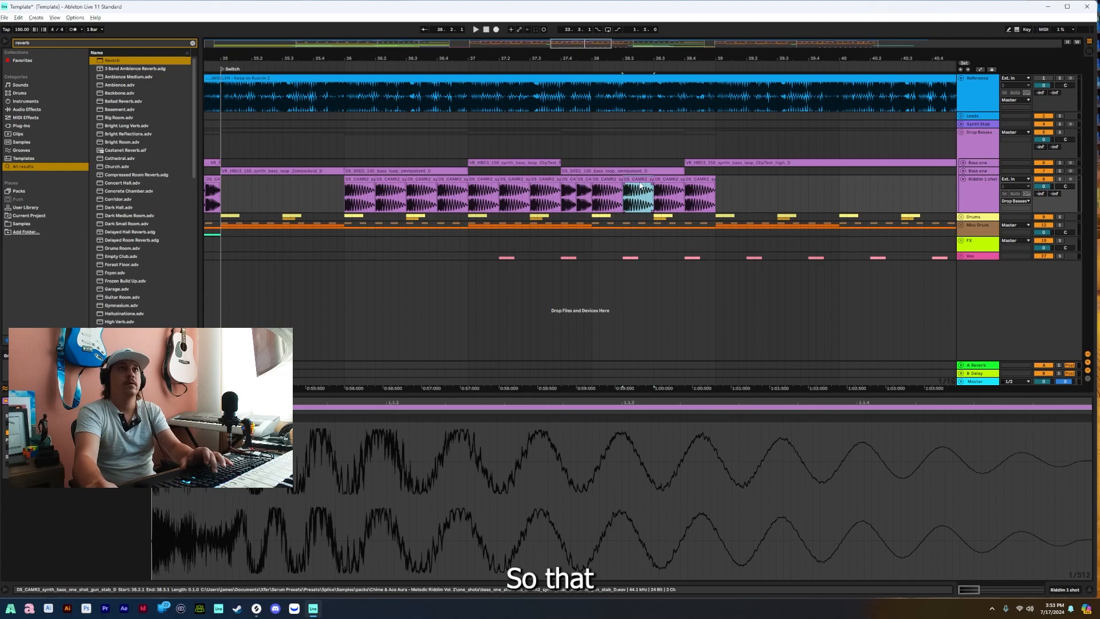
left_click_drag(634, 182, 664, 181)
key("ctrl+s")
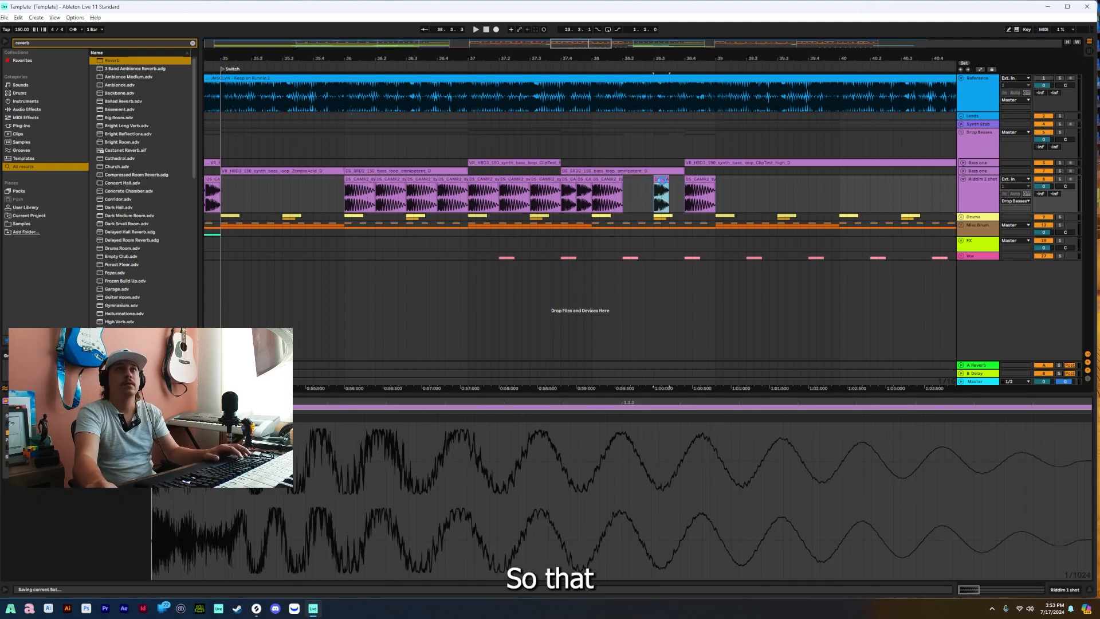
Double the half-beat hit at 38.3.1, turn the 36.3.1 hit into two half-beat hits and play from 36.1.1.
key("ctrl+d")
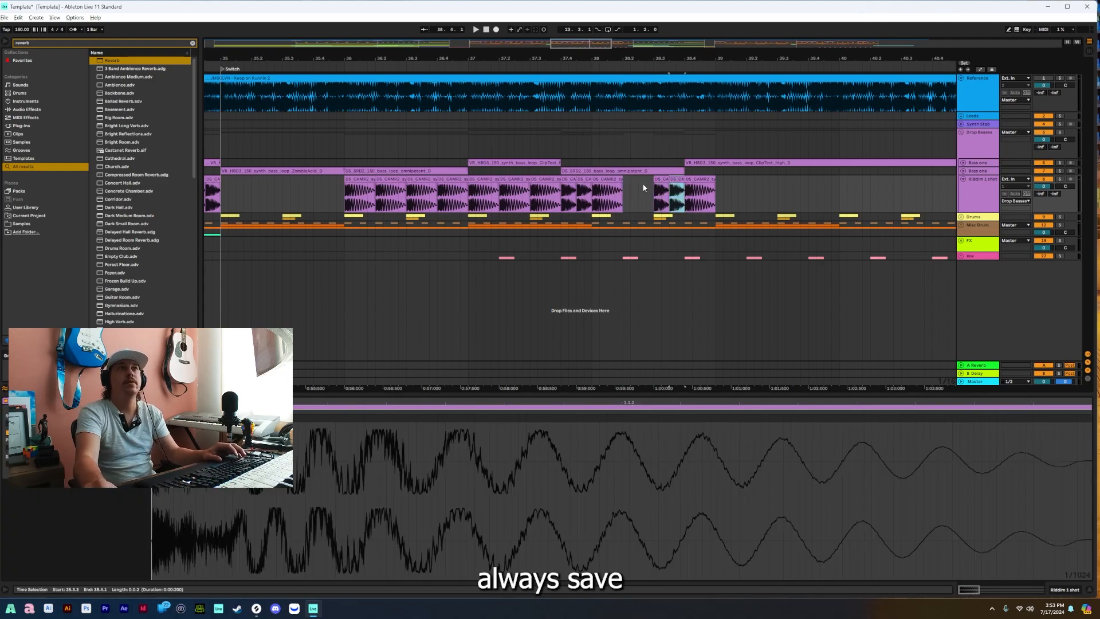
left_click(434, 181)
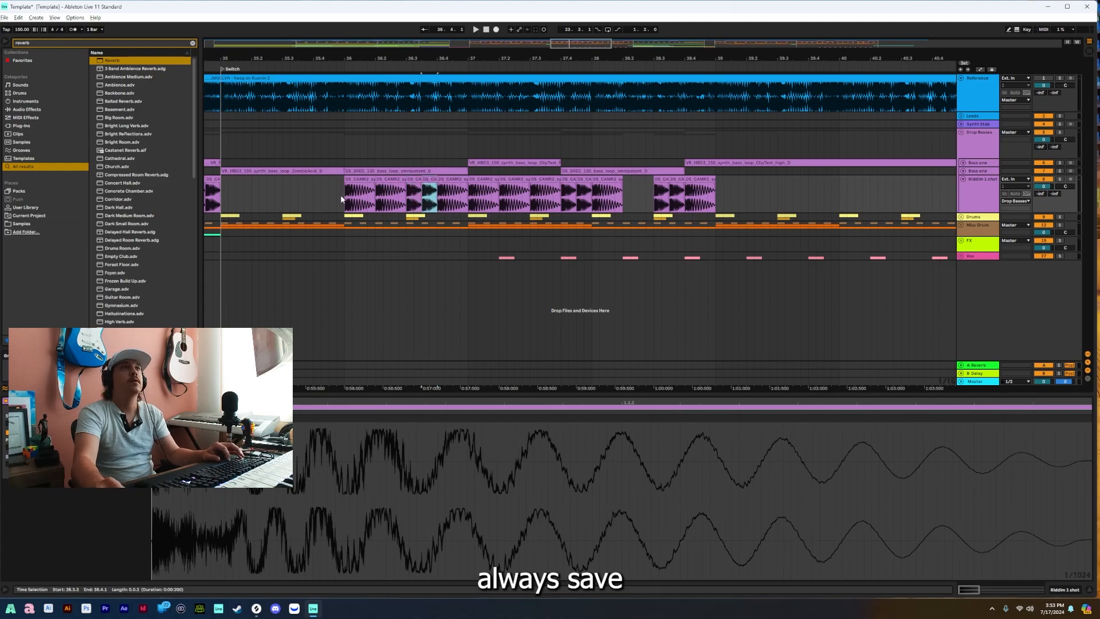
left_click(364, 187)
key("space")
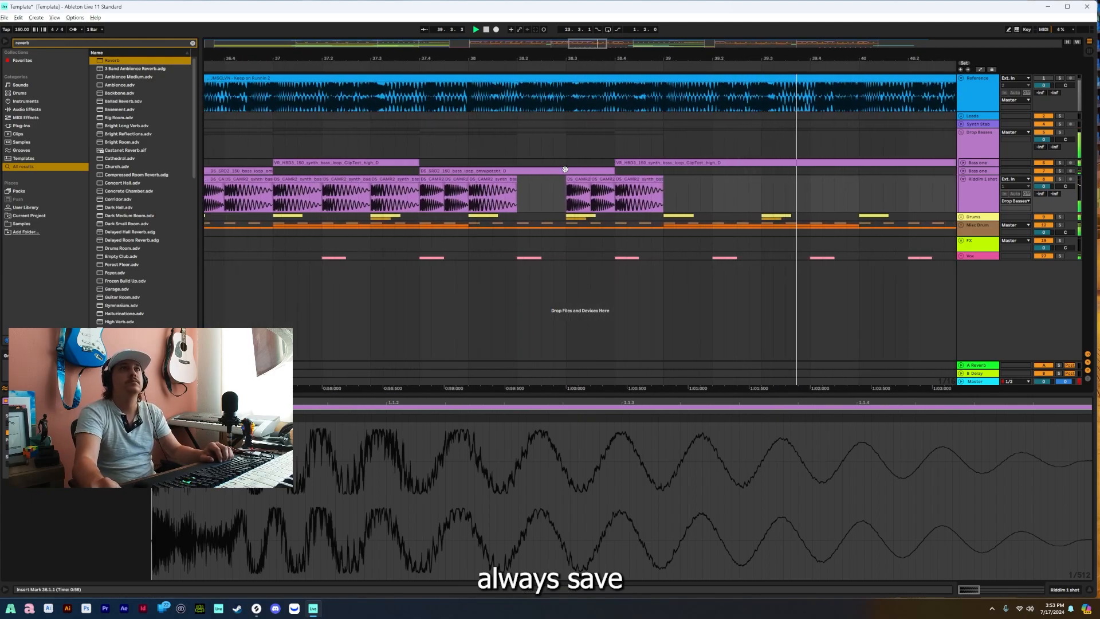
Switch to the triplet grid and fill the gap from 38.2.1 to 38.3.1 with three triplet-length gun stab hits, checking by playback.
left_click(577, 179)
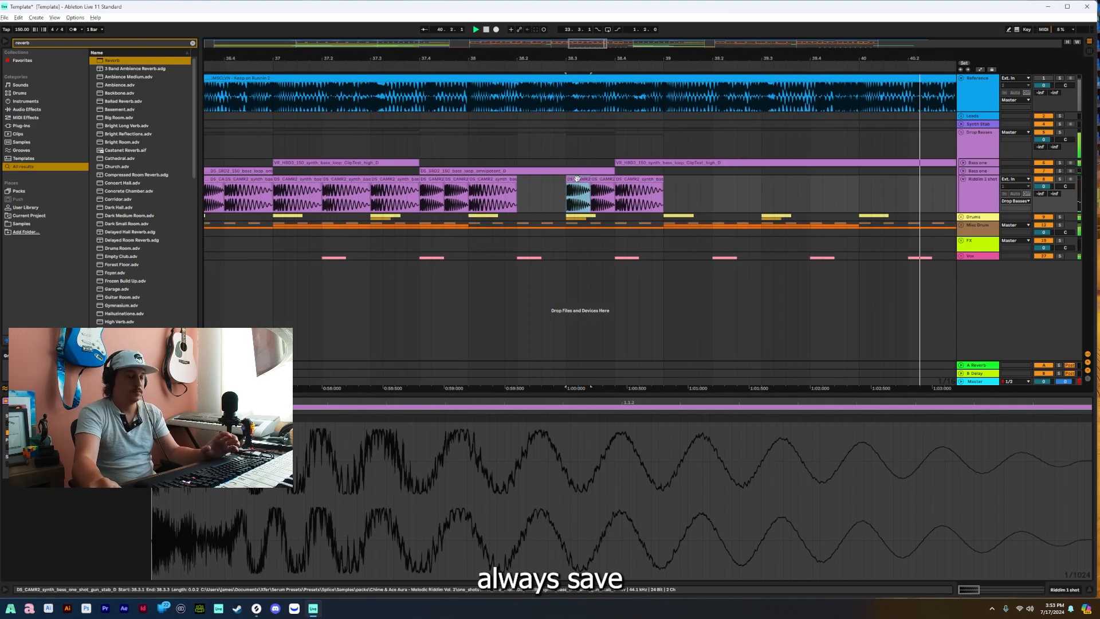
left_click(522, 203)
right_click(533, 199)
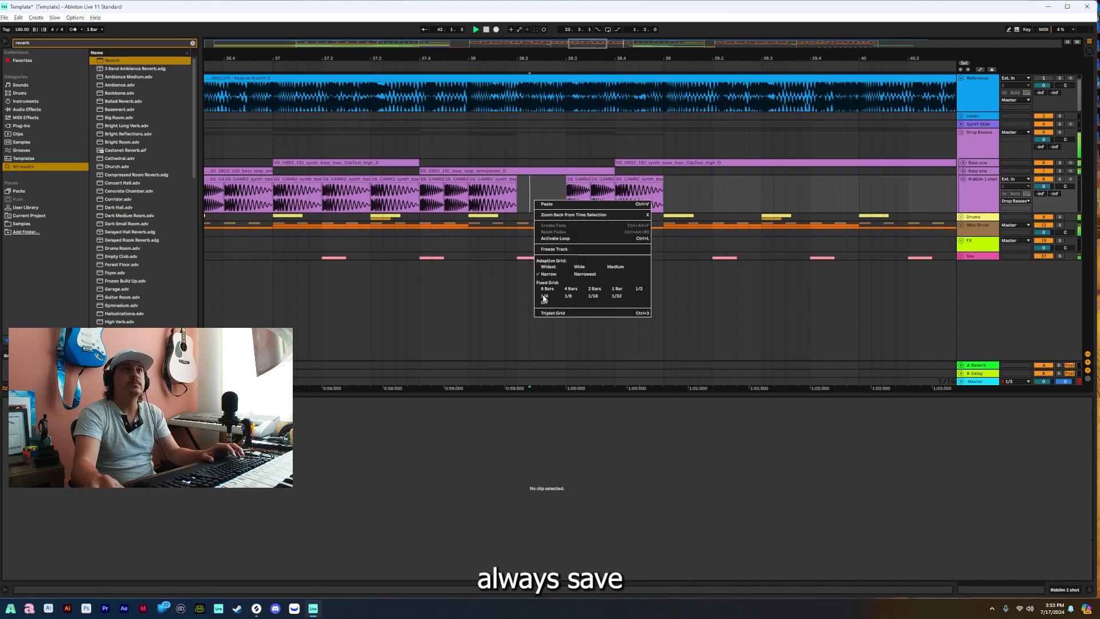
left_click(544, 314)
left_click_drag(560, 52, 546, 44)
left_click(560, 179)
left_click_drag(560, 178, 525, 180)
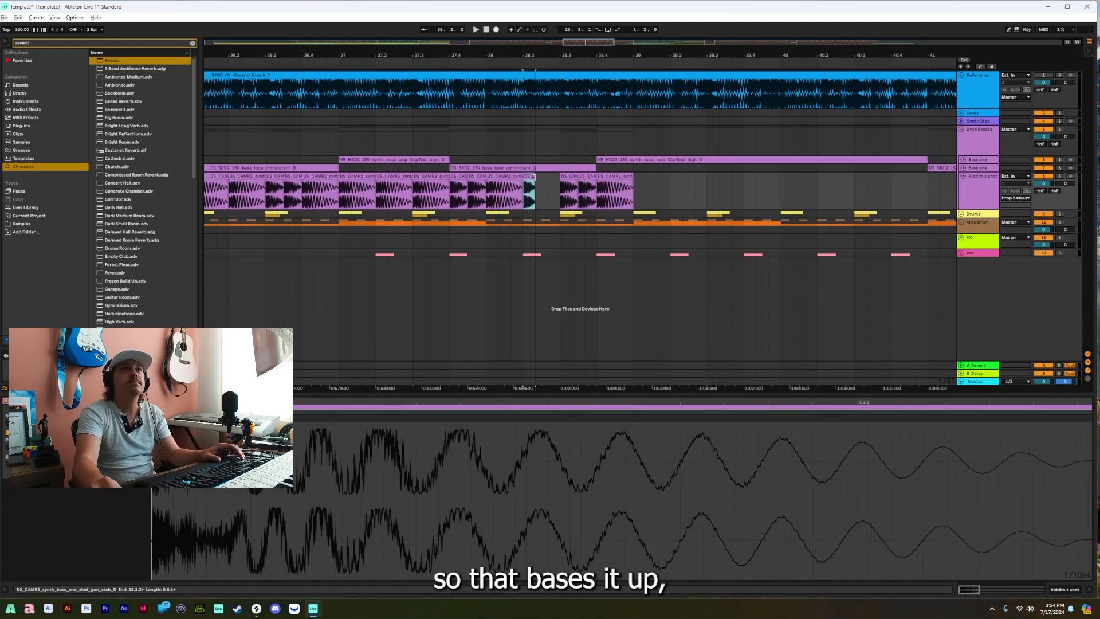
key("ctrl+d")
left_click(428, 201)
key("space")
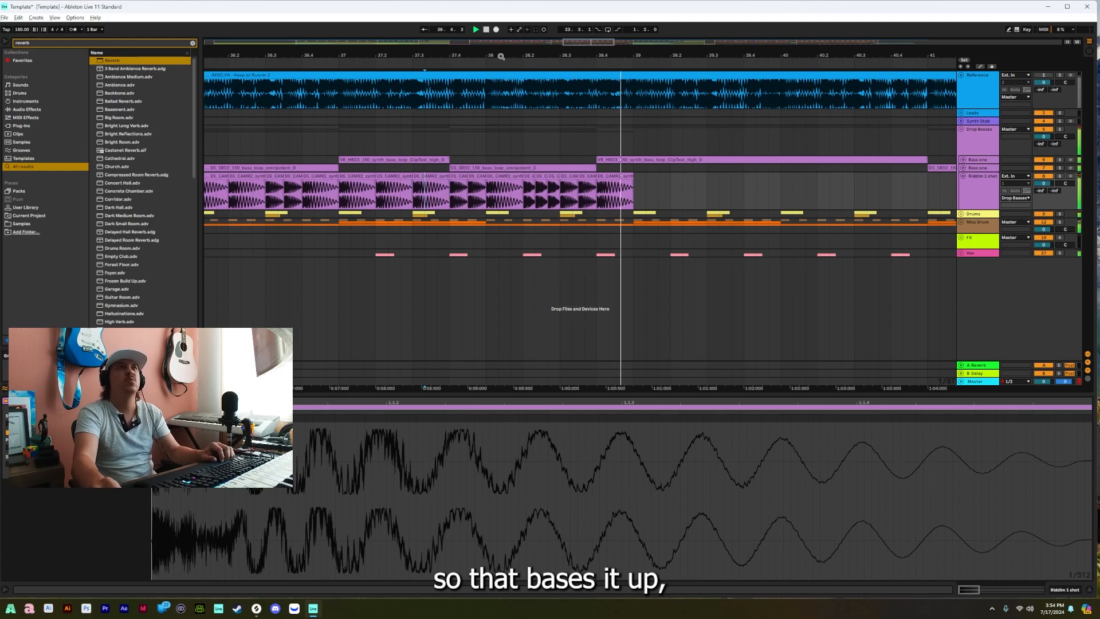
Duplicate the Riddim 1 shot hits from 38.1.1 to 39.1.1 into the following bar.
left_click_drag(501, 55, 482, 49)
key("space")
key("space")
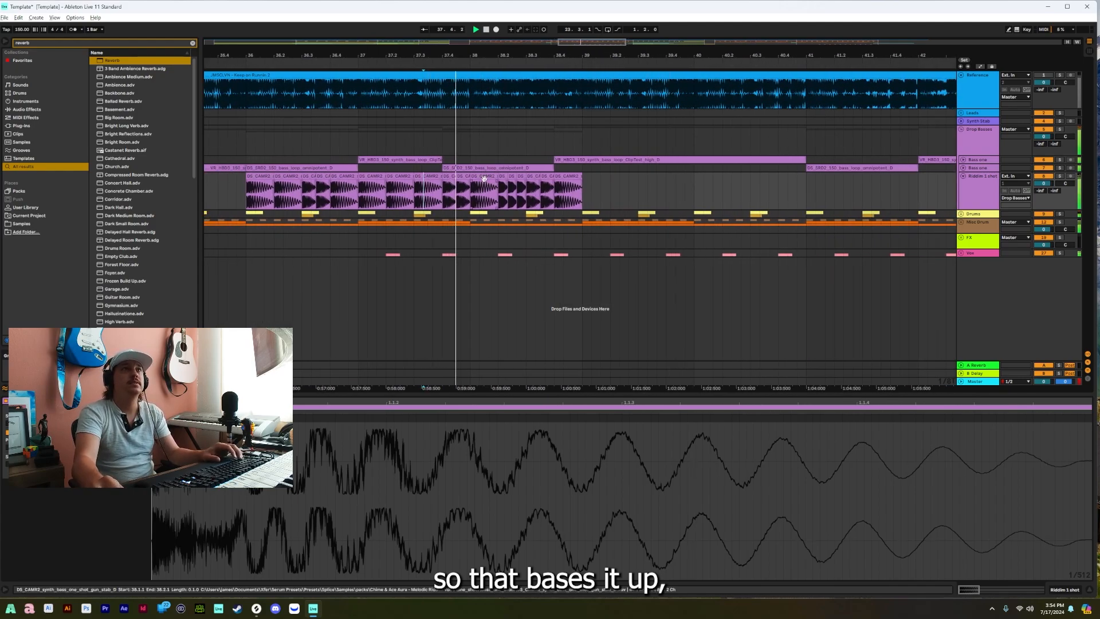
left_click_drag(472, 192, 580, 189)
key("ctrl+d")
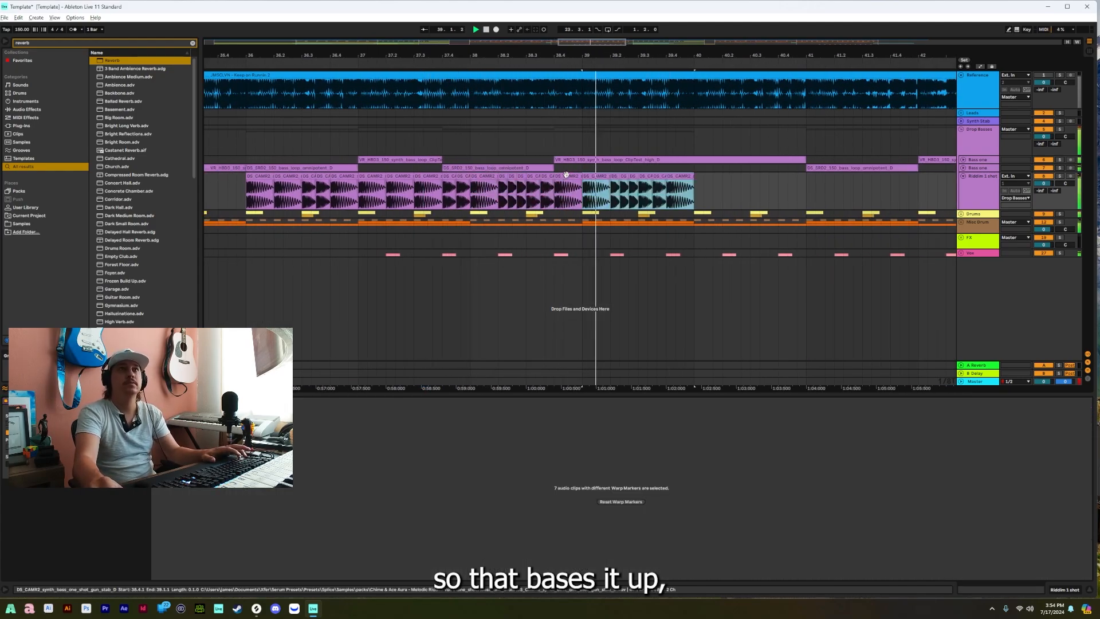
Replace the one-beat hit at 39.4.1 with three triplet-length hits and play from 38.1.1.
left_click(678, 178)
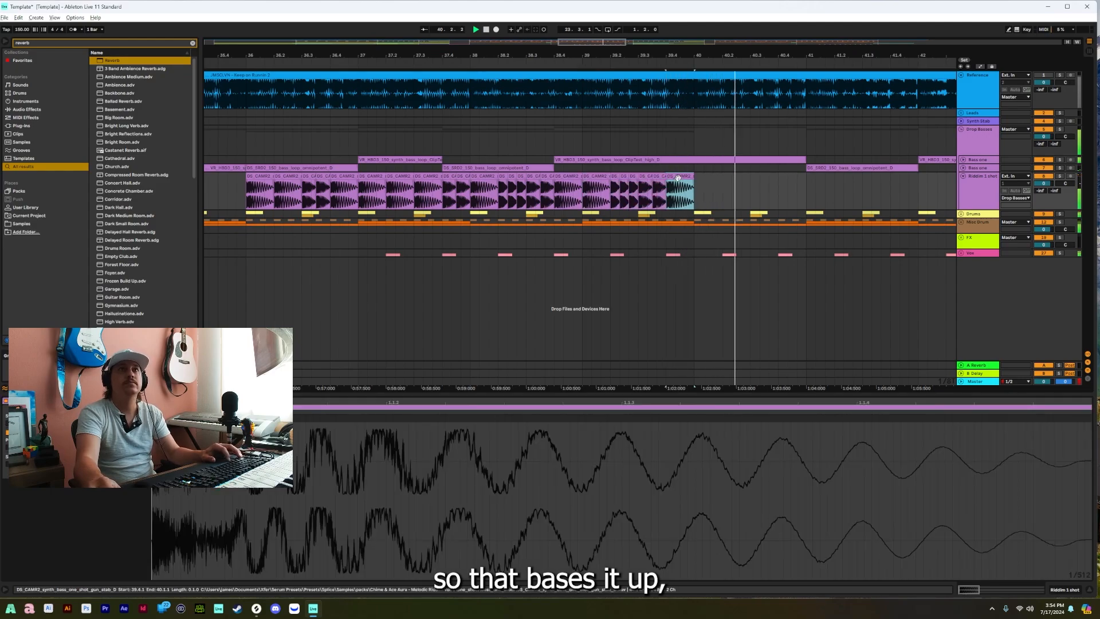
left_click_drag(693, 177, 676, 178)
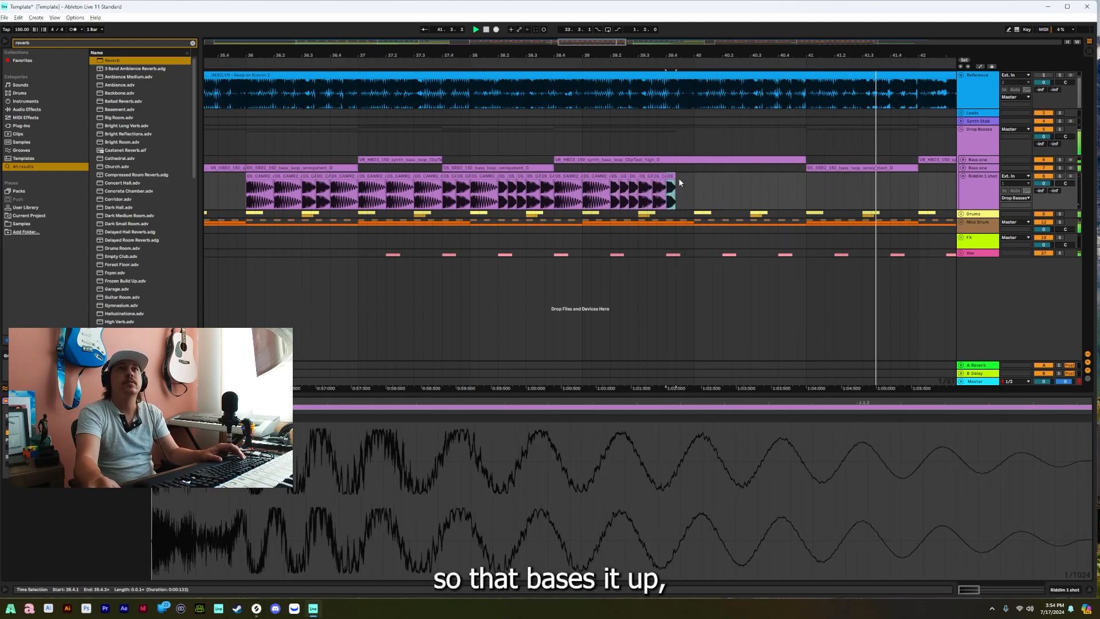
key("ctrl+d")
left_click(471, 200)
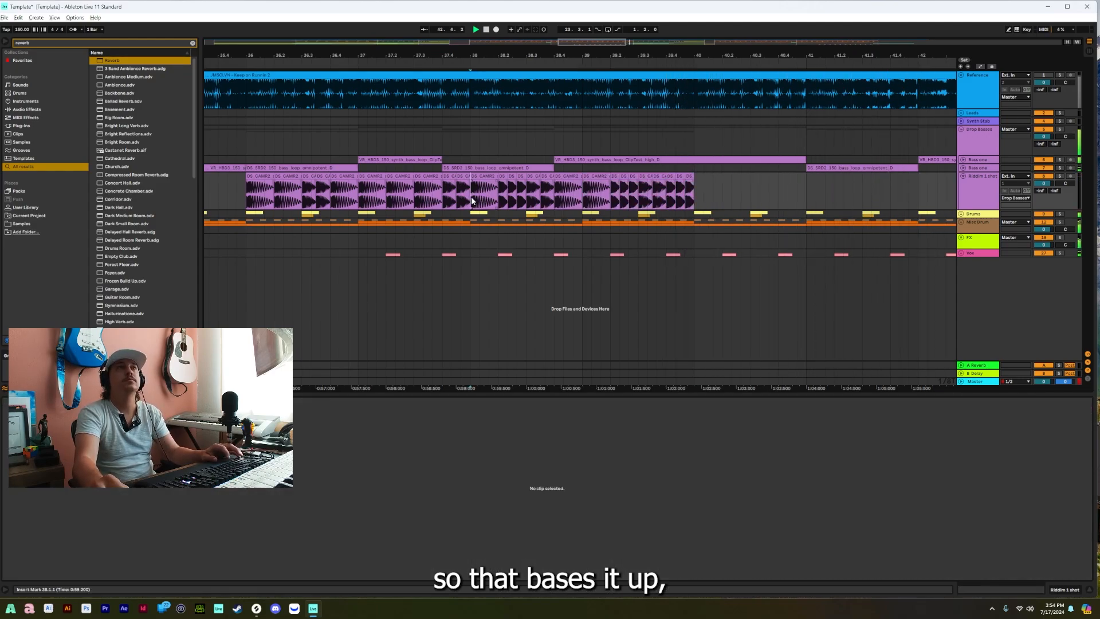
key("space")
key("space")
Copy the Riddim 1 shot hits from 37.1.1 to 39.1.1 and paste them at 40.1.1.
left_click_drag(532, 55, 470, 46)
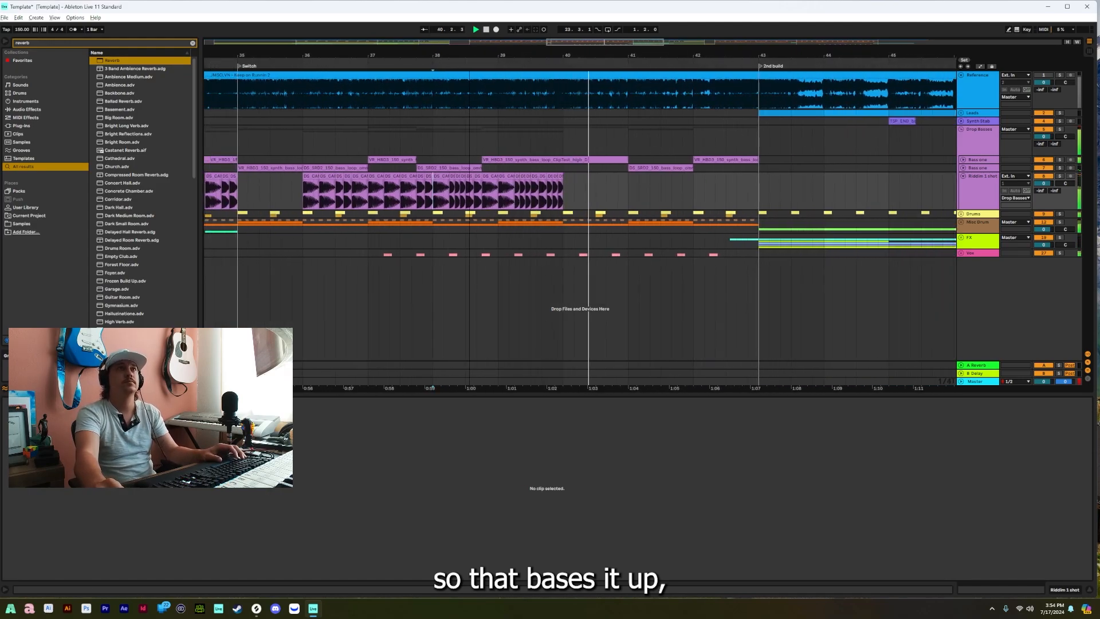
left_click_drag(378, 177, 498, 194)
key("ctrl+c")
left_click(565, 196)
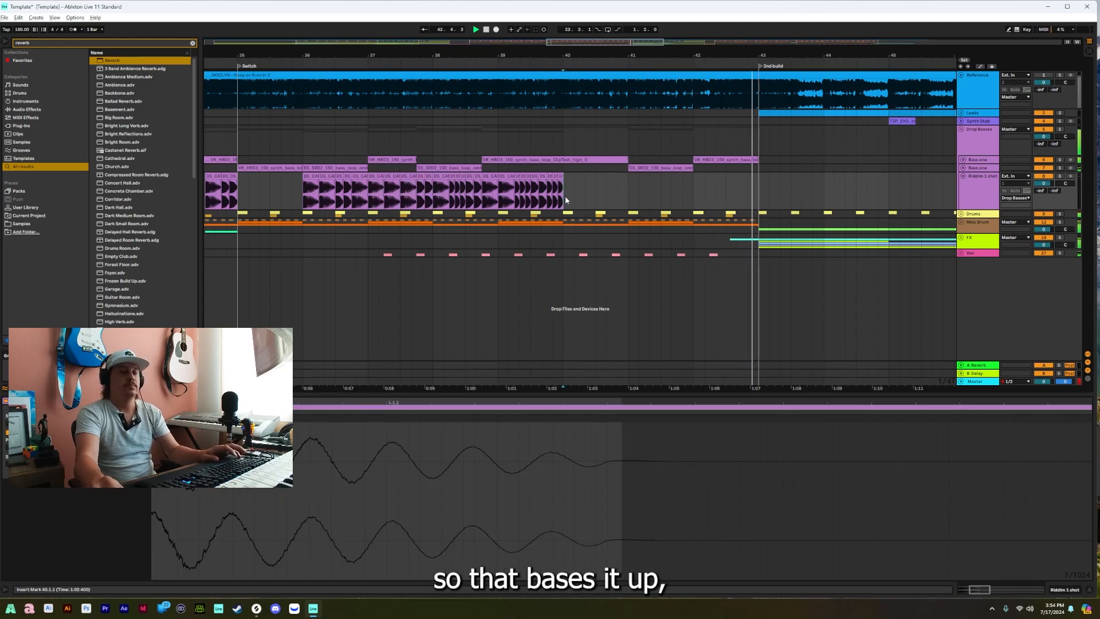
key("ctrl+v")
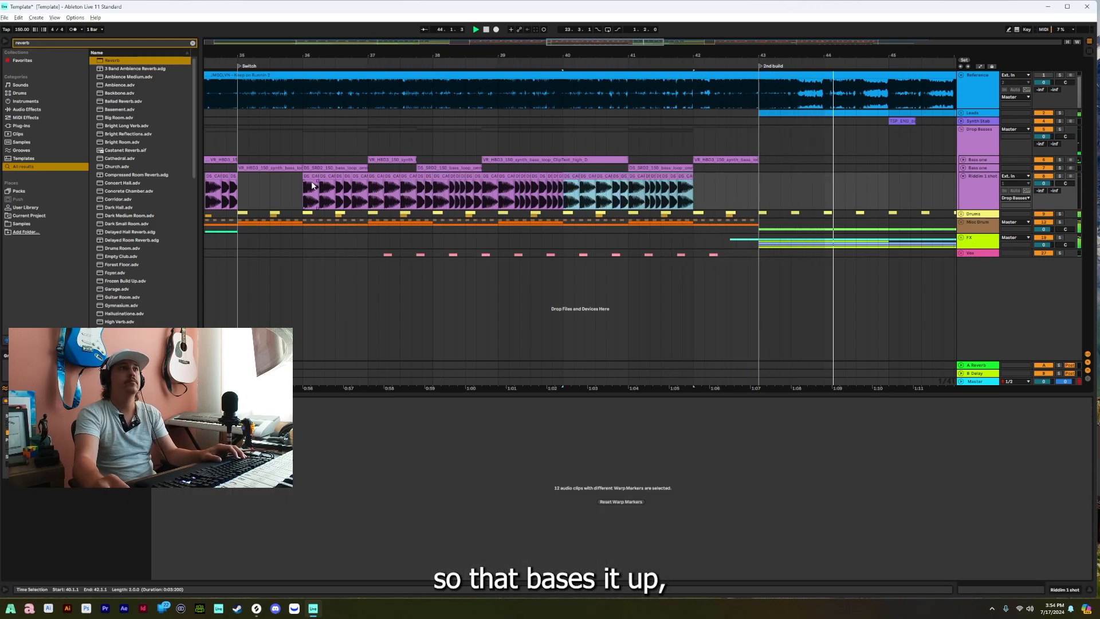
Copy the Riddim 1 shot hits of bar 36 and paste them at 42.1.1.
left_click(312, 177)
left_click(359, 179, "shift")
key("ctrl+c")
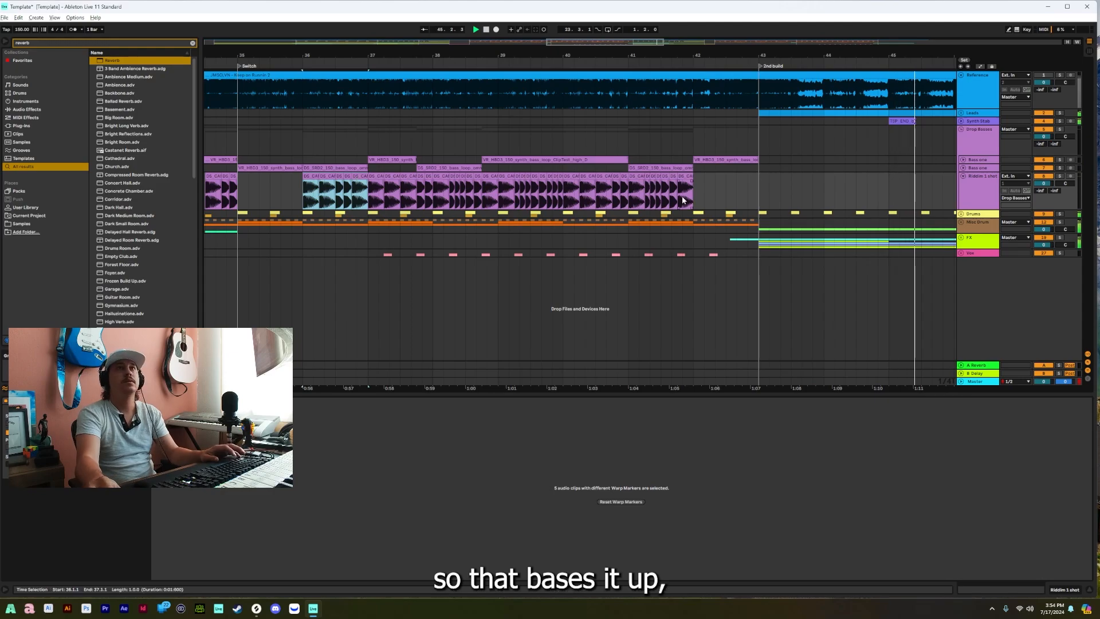
left_click(694, 199)
key("ctrl+v")
Copy the Riddim 1 shot section from 27.1.1 to 43.1.1 to the 2nd Drop at 51.1.1 and collapse the Drop Basses group.
left_click_drag(587, 54, 499, 5)
left_click_drag(360, 196, 525, 196)
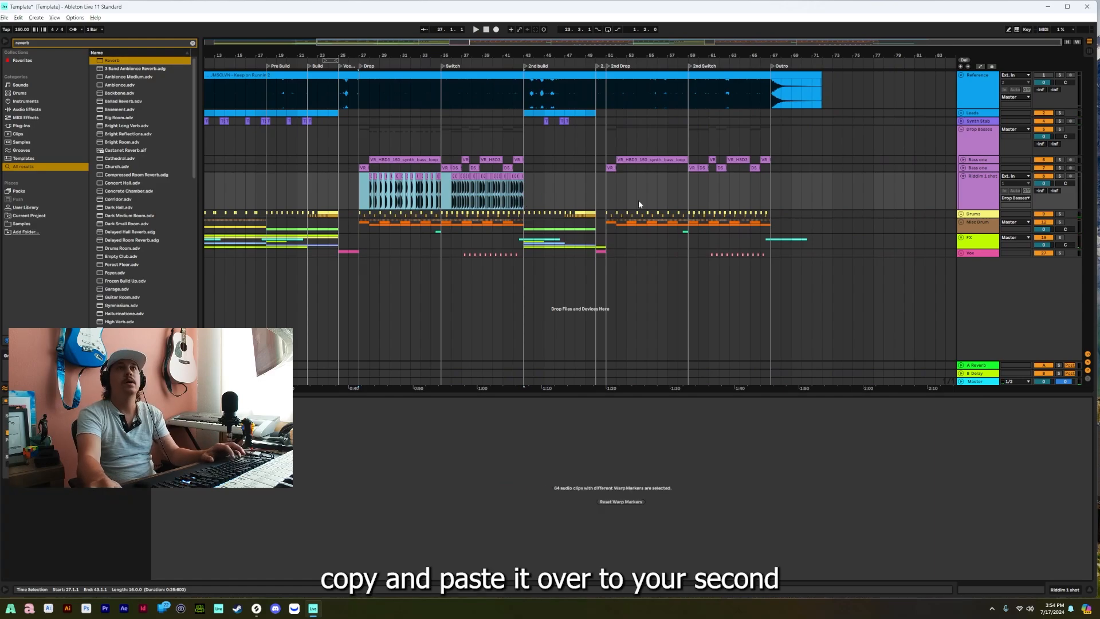
left_click(608, 201)
key("ctrl+v")
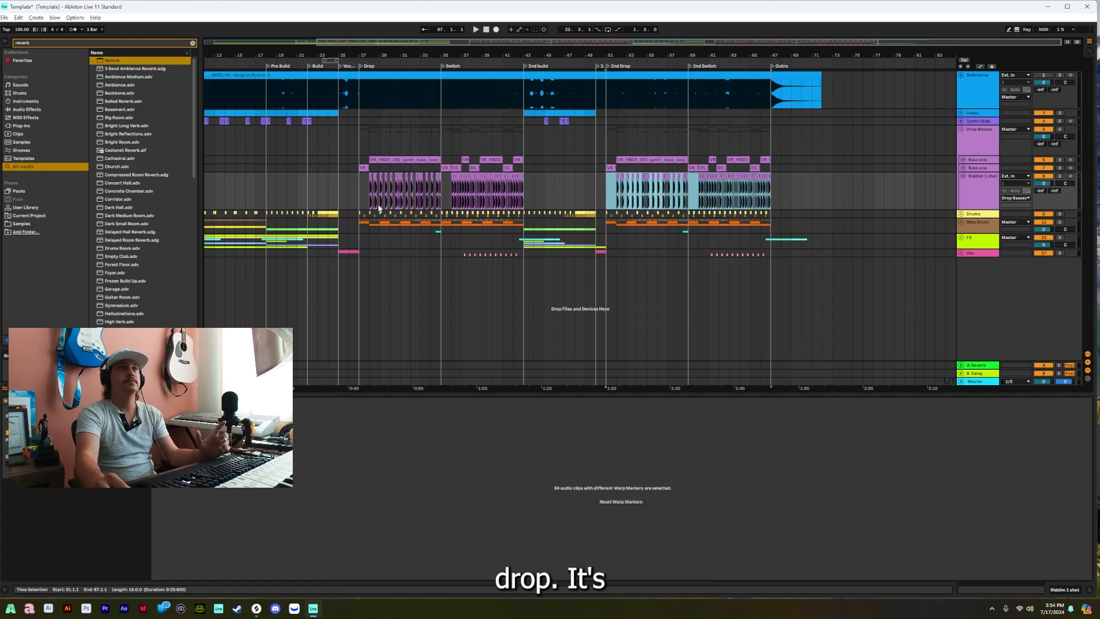
left_click(963, 178)
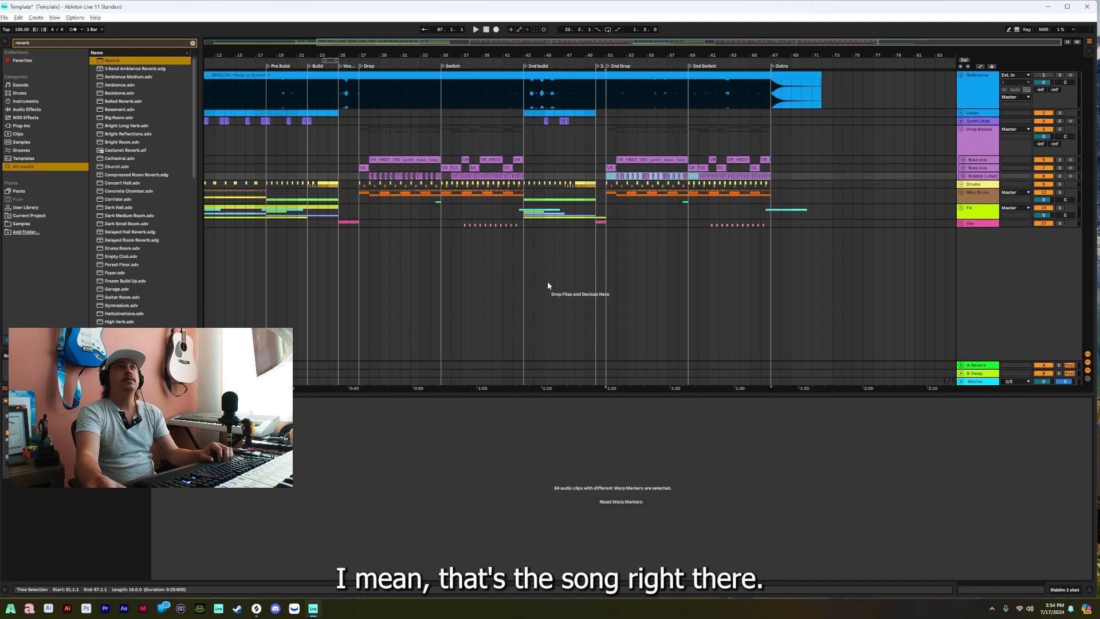
left_click(962, 129)
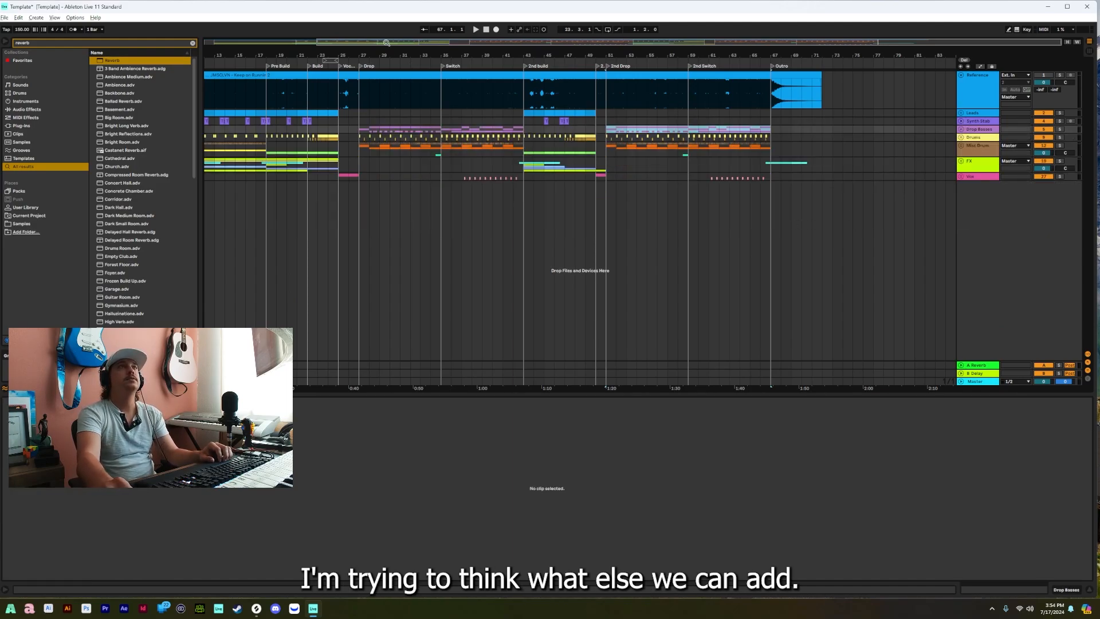
left_click_drag(387, 43, 376, 54)
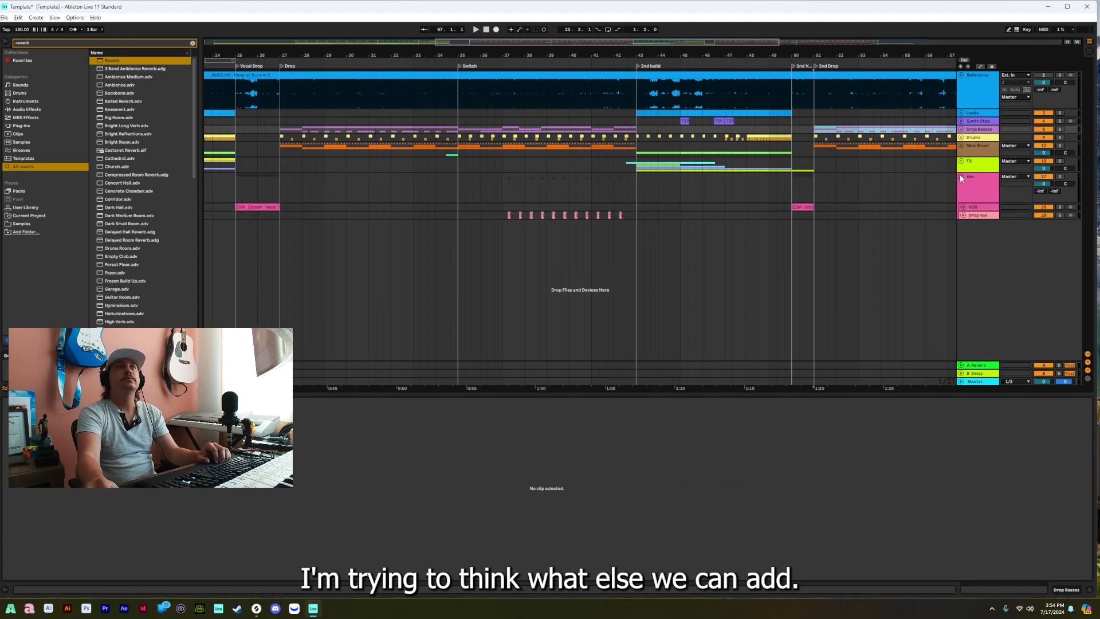
left_click_drag(538, 54, 549, 29)
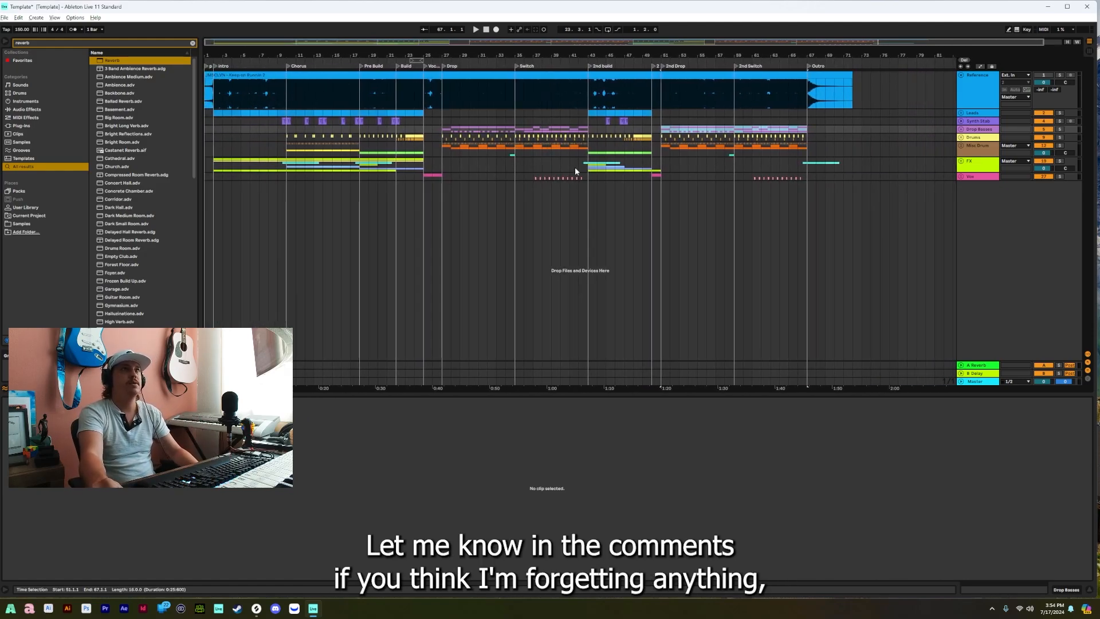
left_click(517, 204)
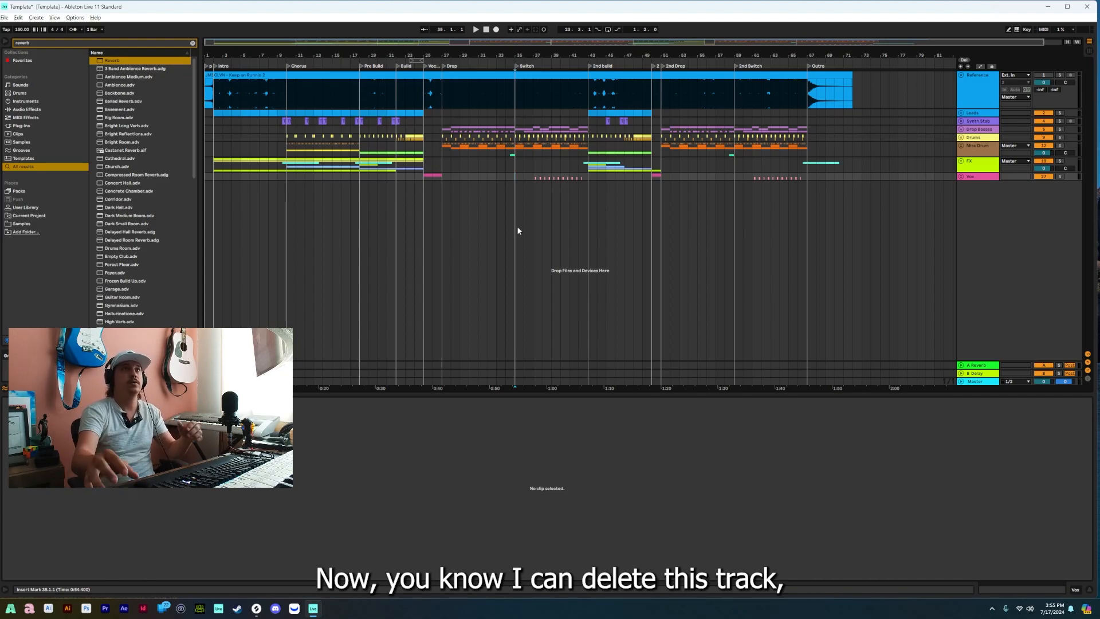
Delete the reference song clip from the Reference track.
left_click(564, 75)
key("Delete")
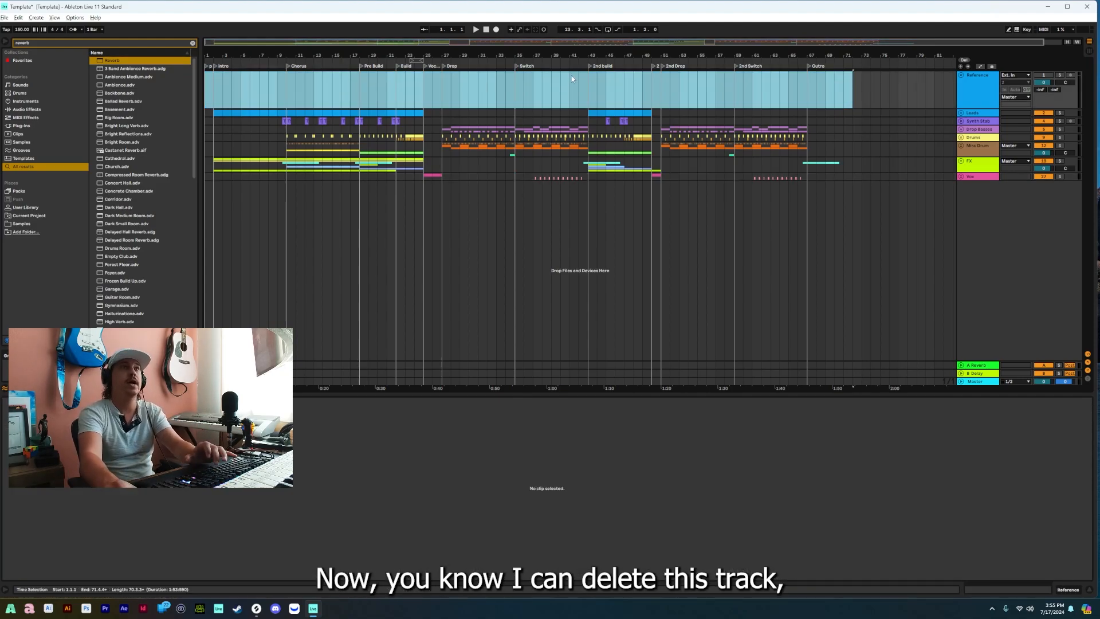
left_click_drag(552, 56, 552, 57)
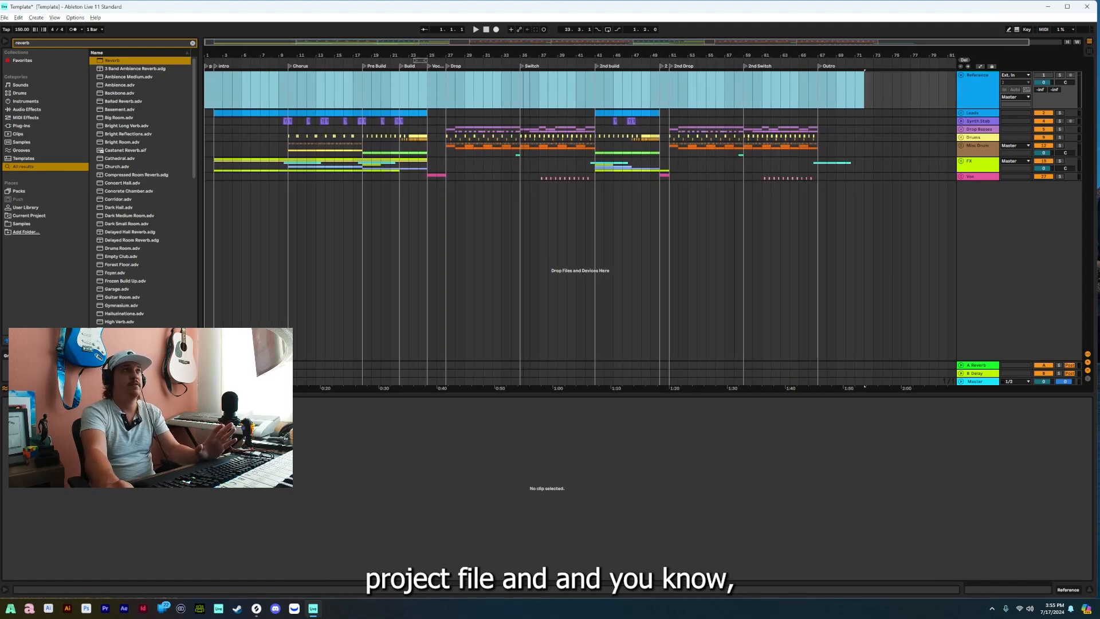
Check the contents of the Leads group, collapse it again and play the whole arrangement from the Intro locator.
left_click(971, 113)
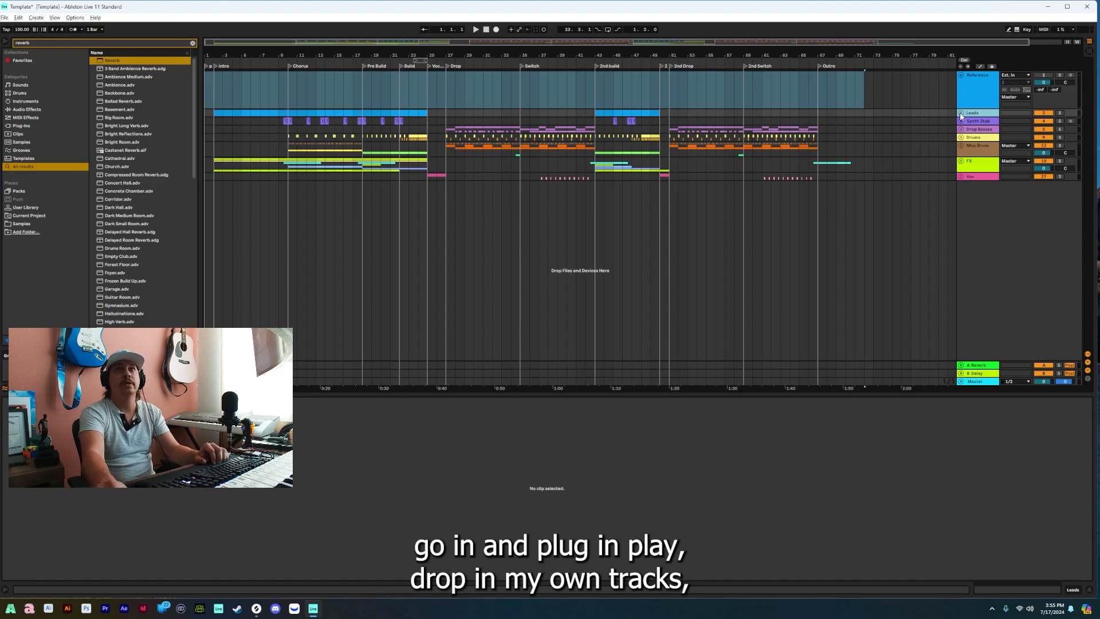
left_click(961, 113)
left_click(961, 112)
left_click(961, 112)
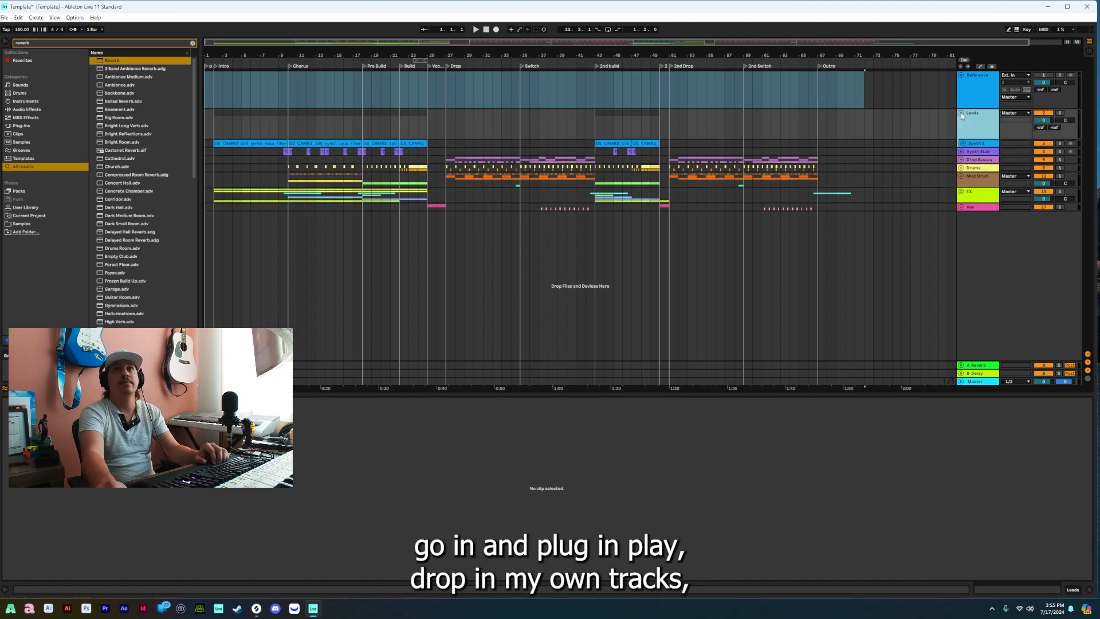
left_click(962, 113)
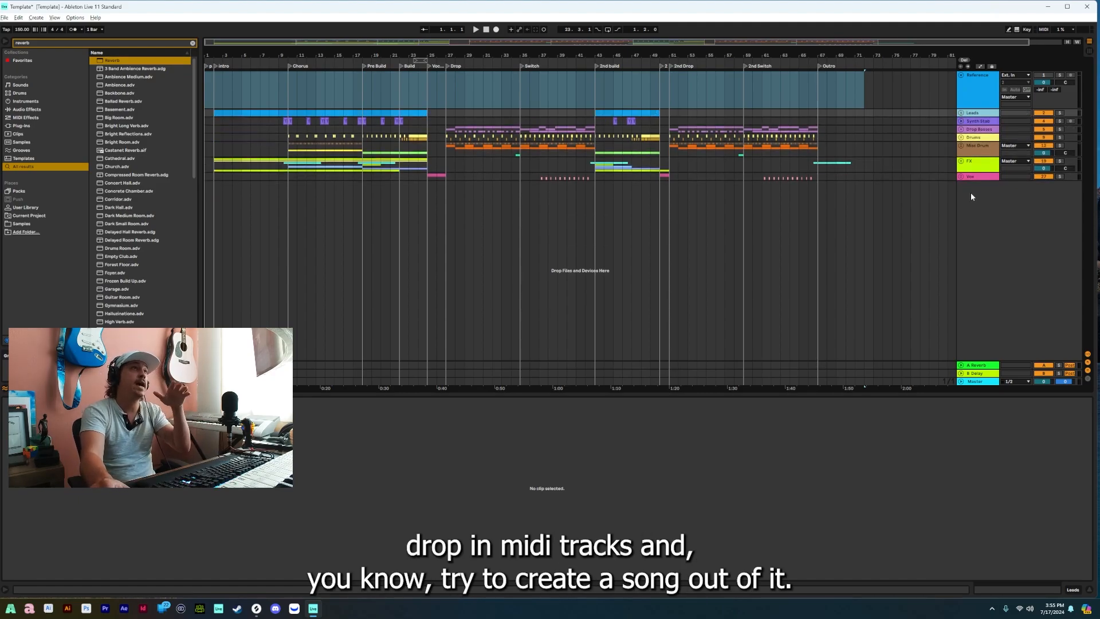
left_click(486, 31)
left_click(215, 67)
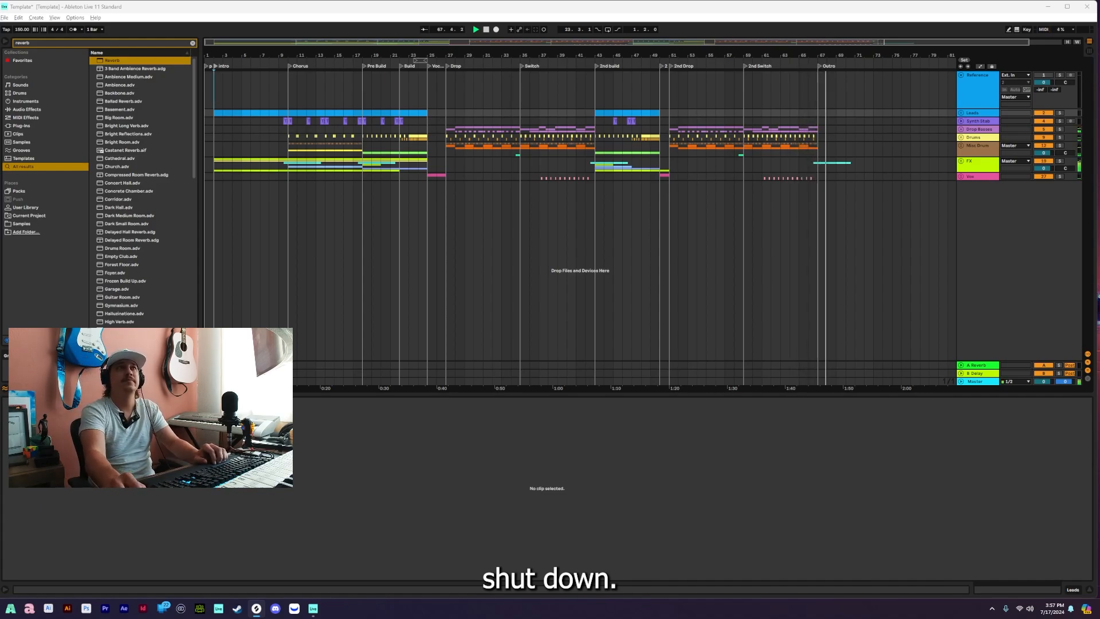
Expand the Drop Basses group and its second Bass one track, and listen to the Switch section's basses from 39.1.1.
left_click_drag(521, 53, 522, 132)
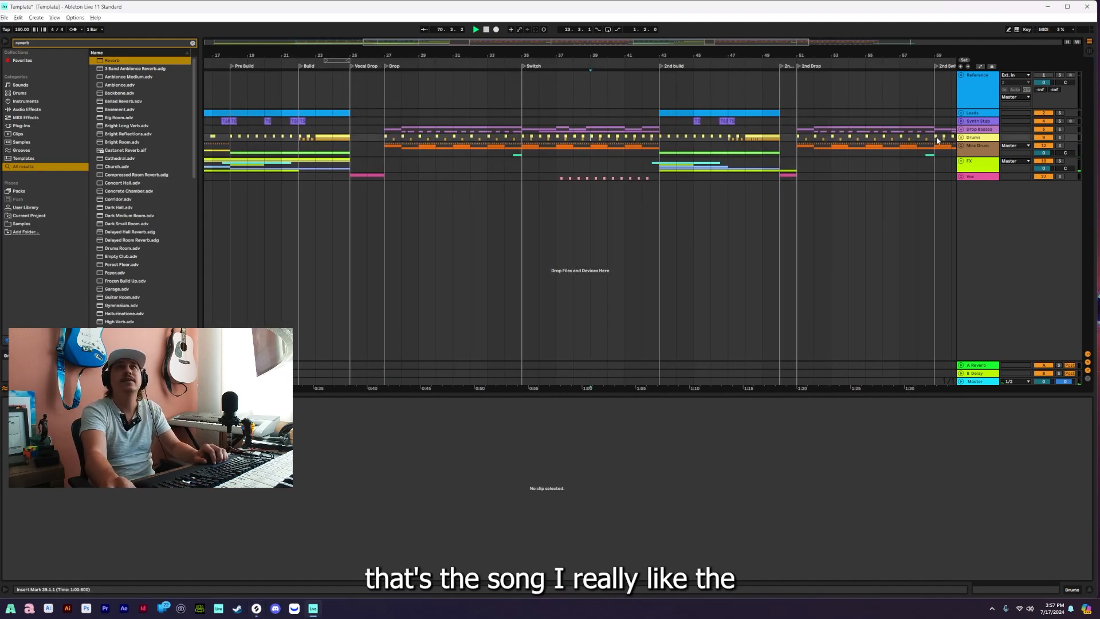
left_click(961, 130)
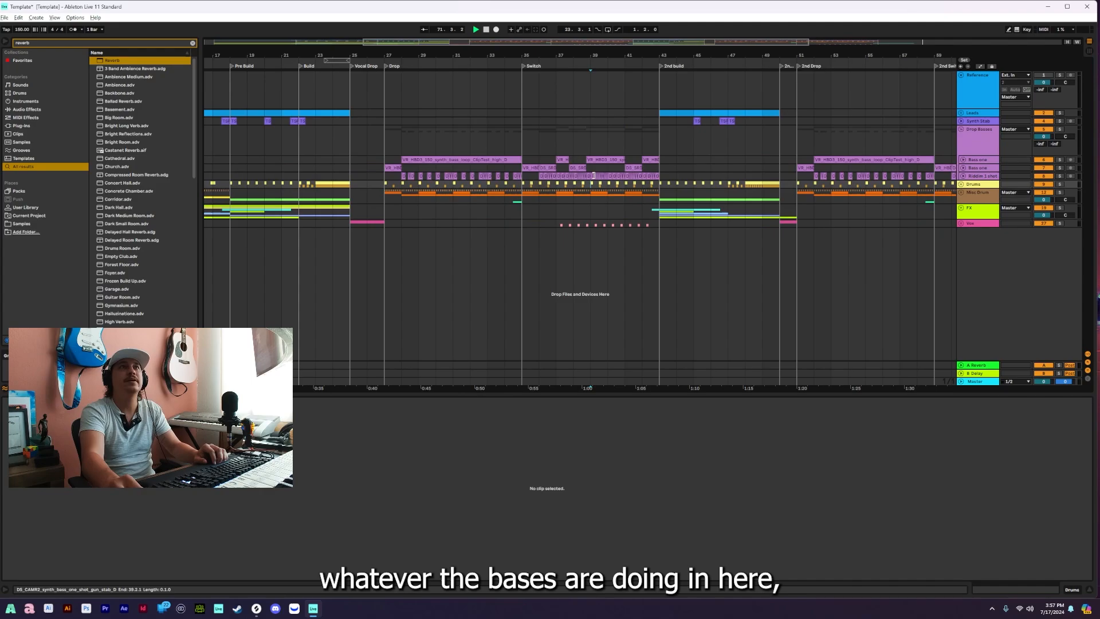
left_click(591, 169)
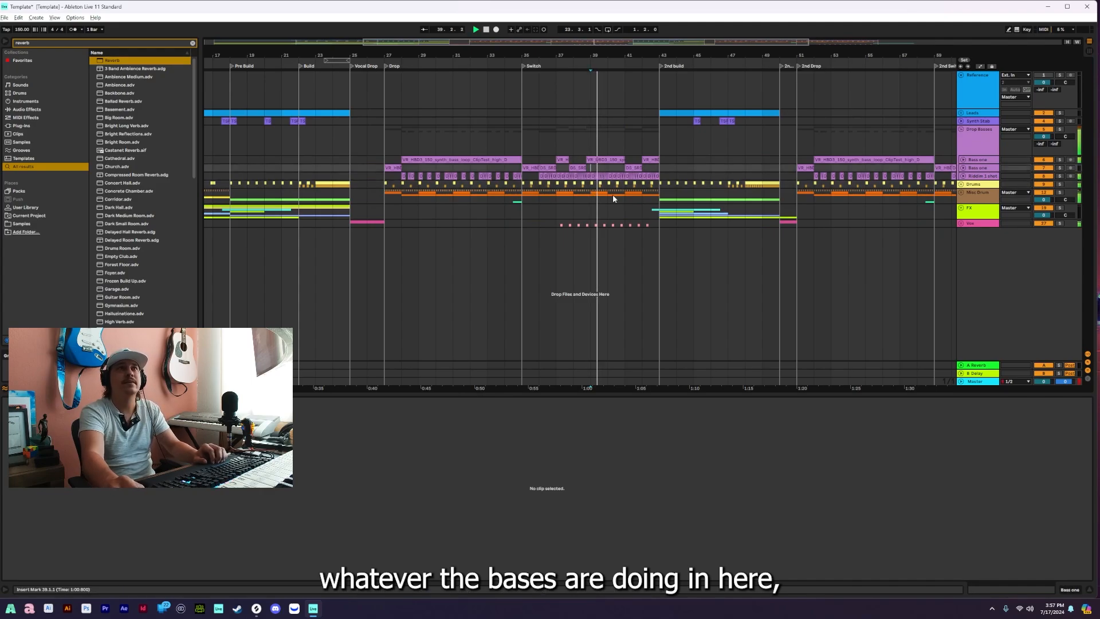
scroll(601, 176, "up", 4)
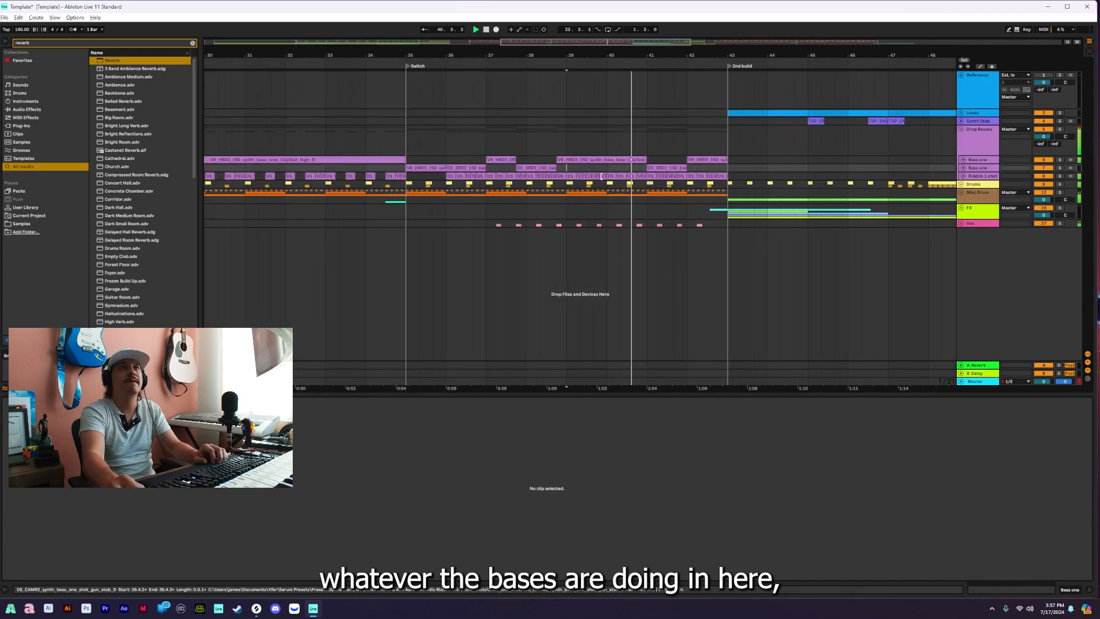
left_click(963, 168)
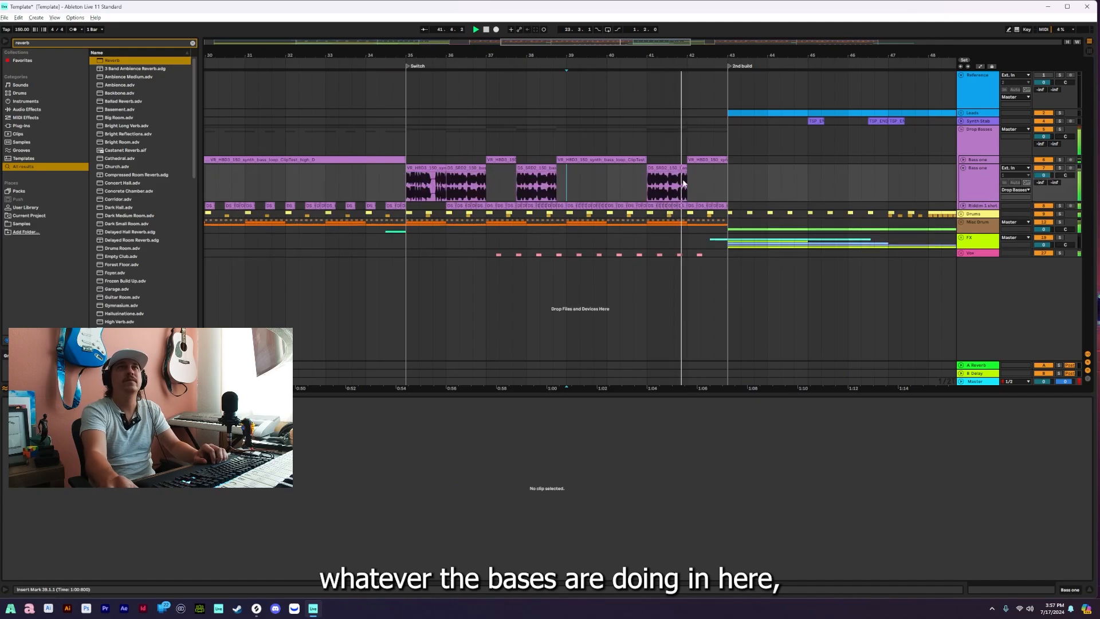
left_click(620, 160)
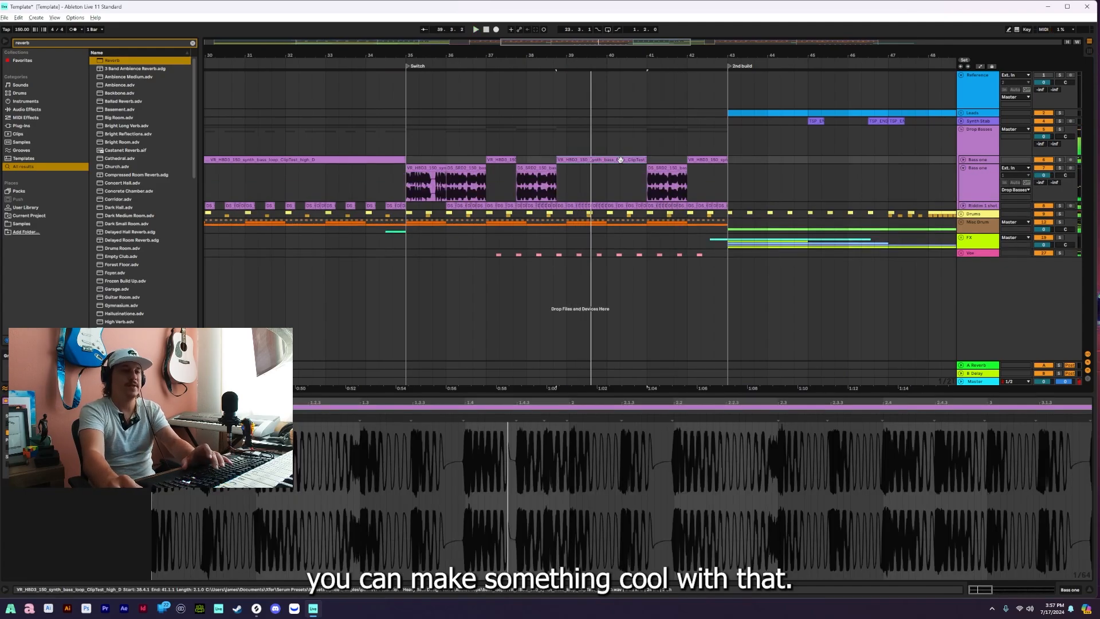
Delete the bass loop clips at 38.4.1 and 42.1.1 from the first Bass one track in the Switch section.
key("Delete")
left_click(710, 161)
key("Delete")
left_click(657, 169)
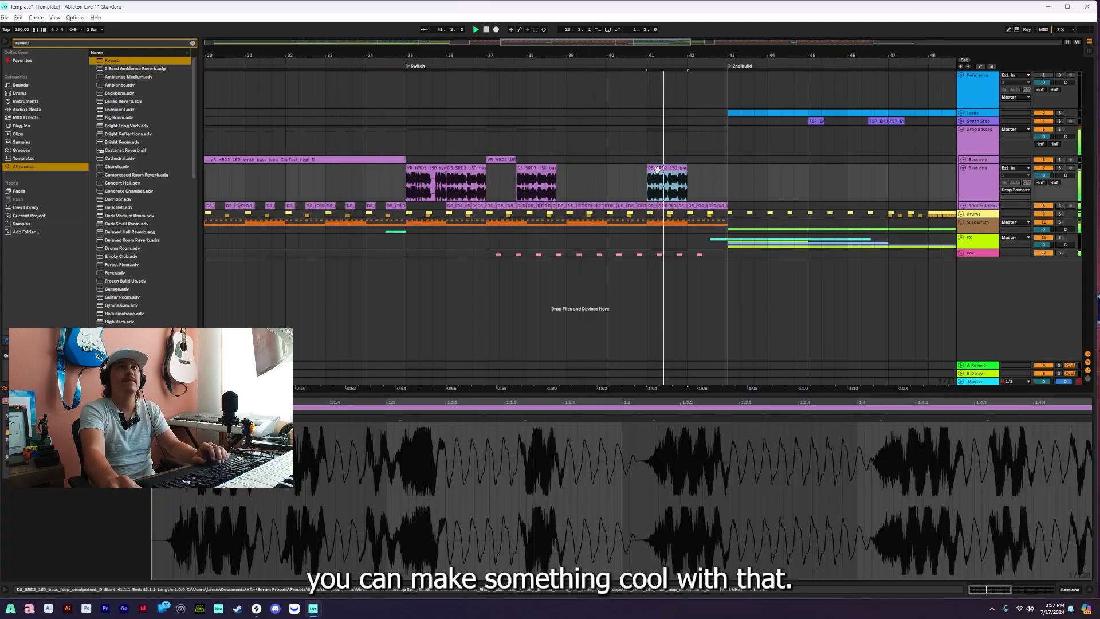
left_click(566, 186)
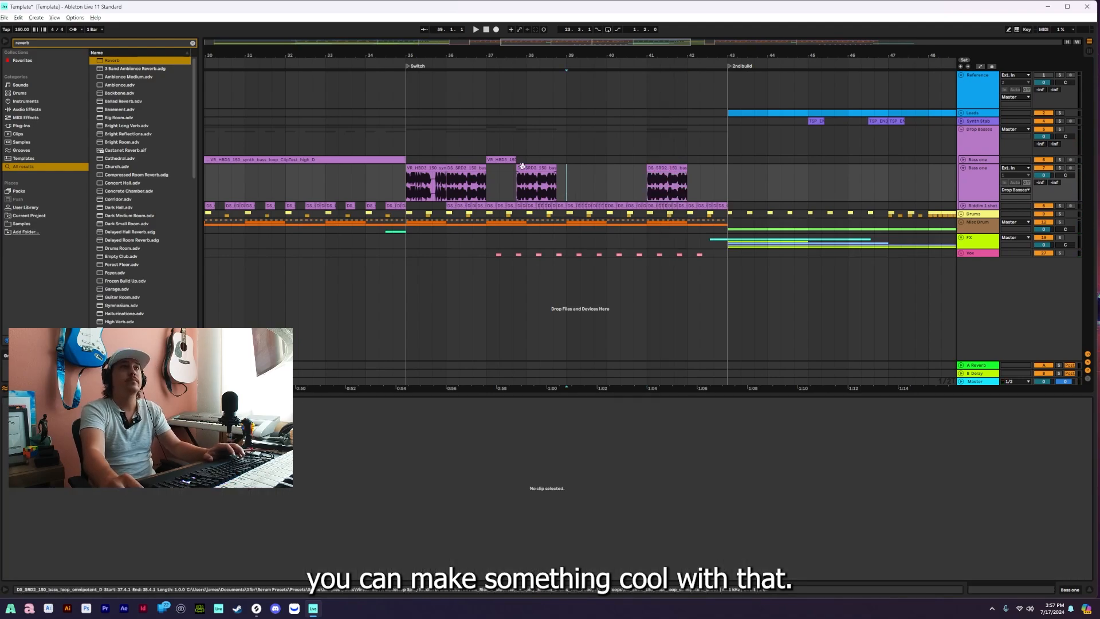
Move the omnipotent bass loop to 38.1.1, extend the first Bass one track's clip up to it, and duplicate the loop to 39.1.1.
mouse_move(526, 168)
left_mouse_down()
mouse_move(536, 168)
mouse_move(517, 161)
mouse_move(527, 161)
left_mouse_up()
left_click(538, 166)
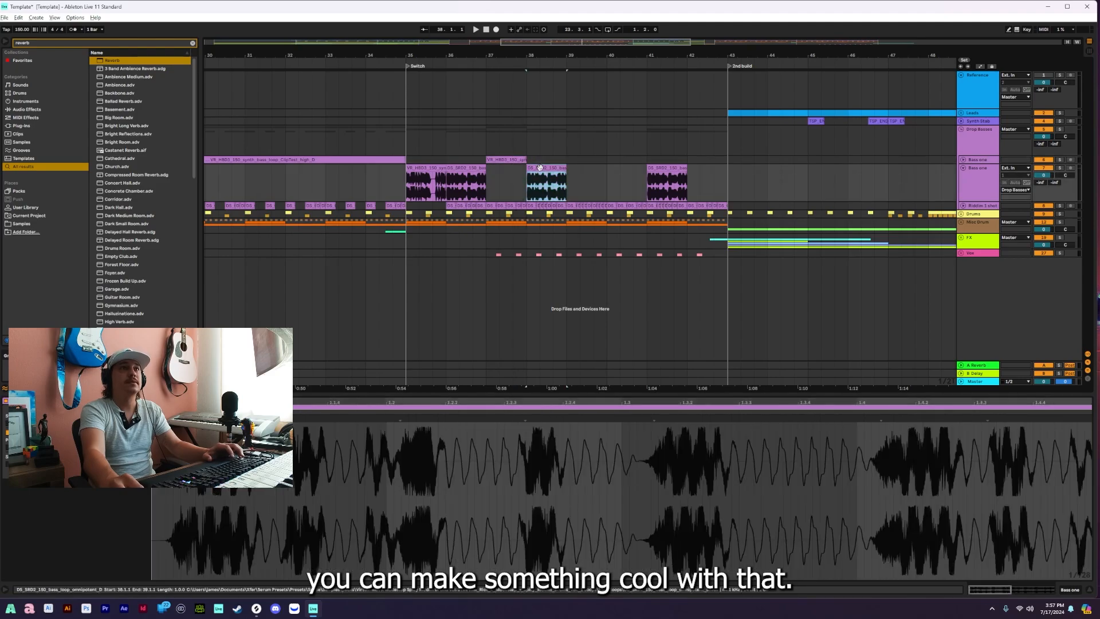
key("ctrl+d")
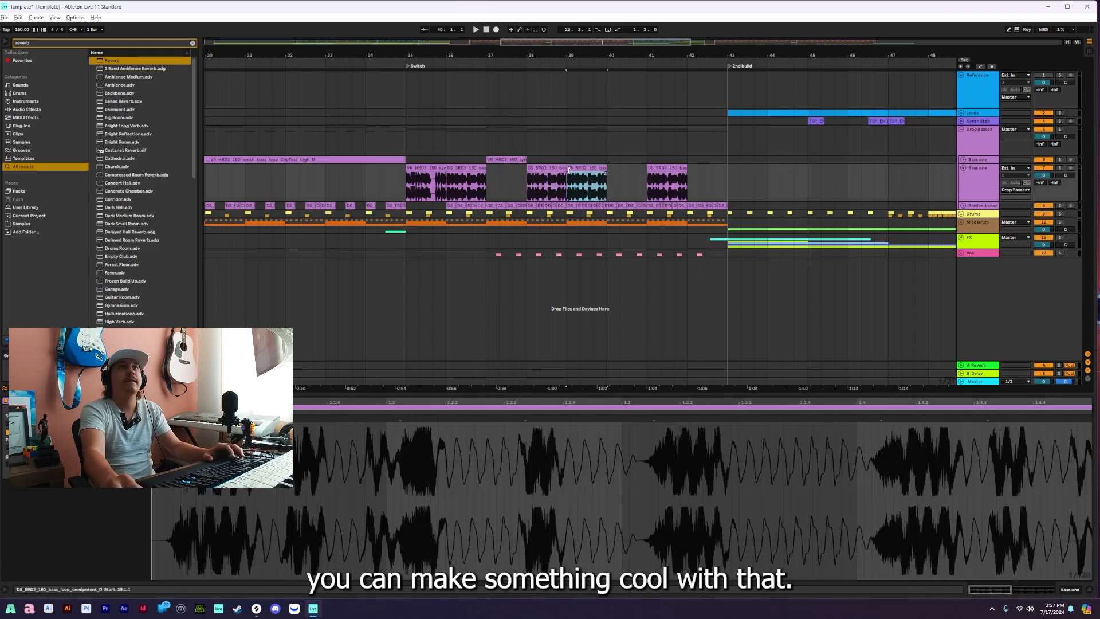
Fill bar 39 with short repeats of the omnipotent loop and paste a copy of the 41.1.1 clip at 40.1.1.
mouse_move(568, 168)
left_mouse_down()
mouse_move(594, 168)
mouse_move(572, 168)
left_mouse_up()
key("ctrl+d")
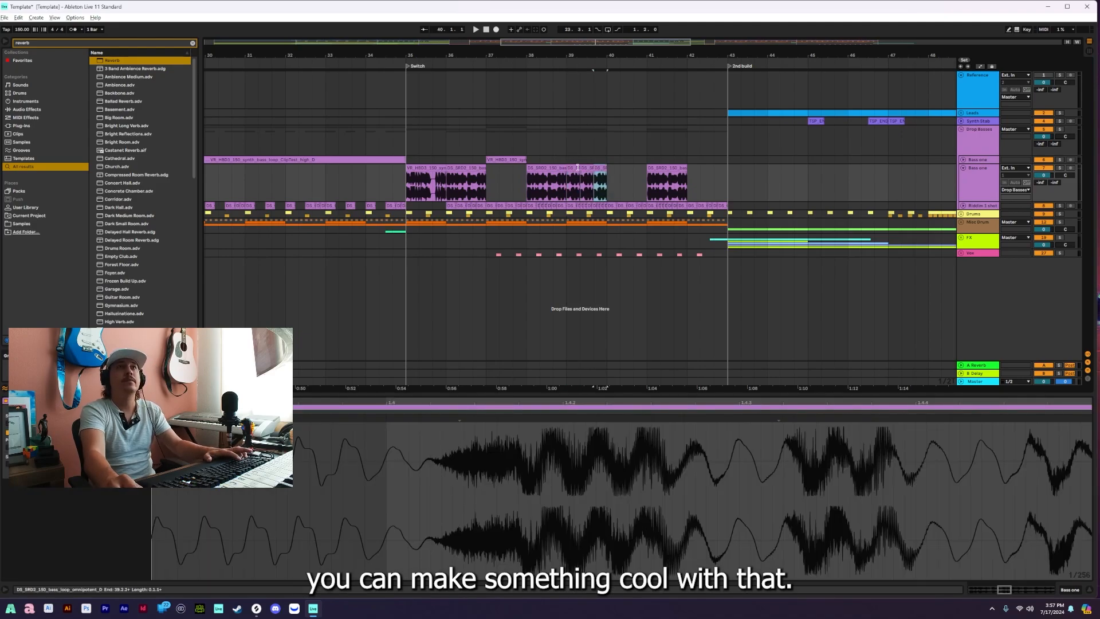
left_click(655, 168)
left_click(610, 190)
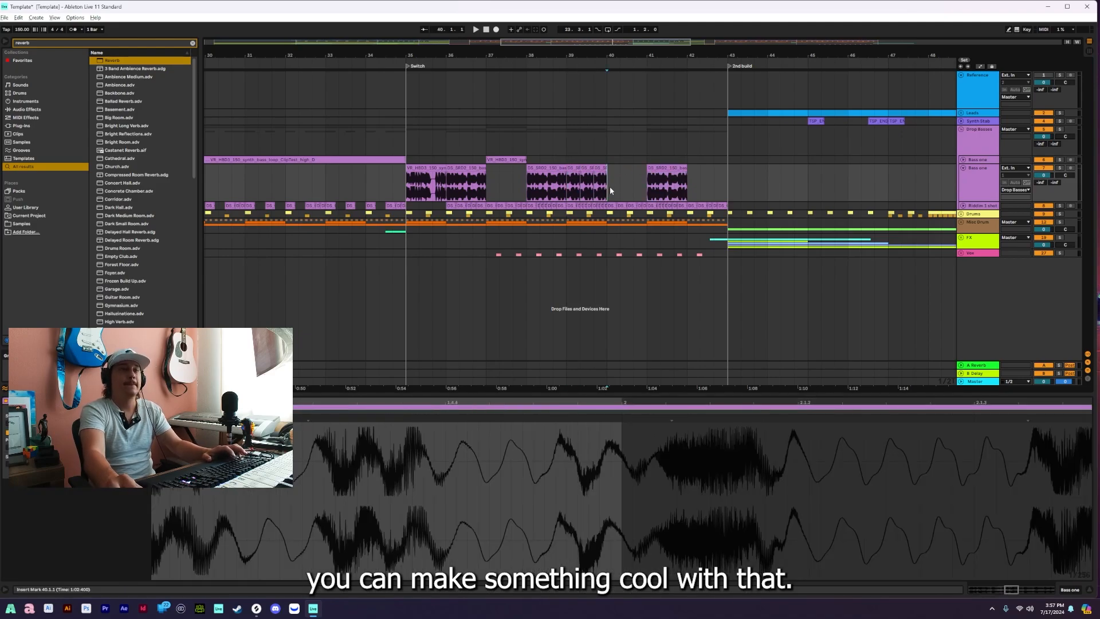
key("ctrl+v")
Listen to the basses from 38.1.1 and delete the second Bass one track's audio from 39.1.1 to about 39.3.
left_click(551, 176)
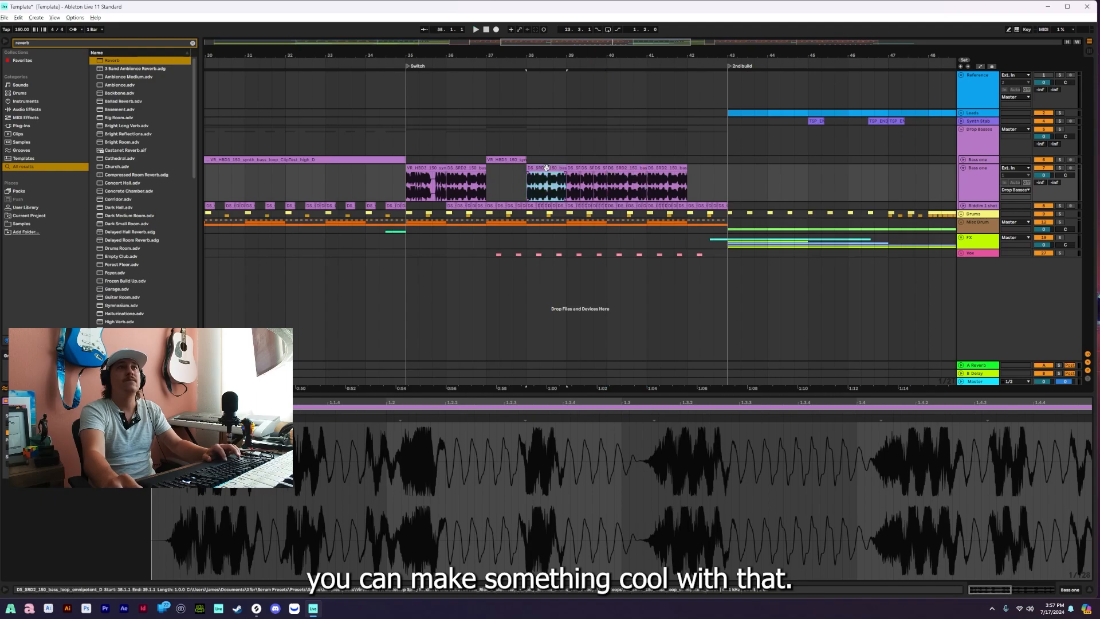
key("space")
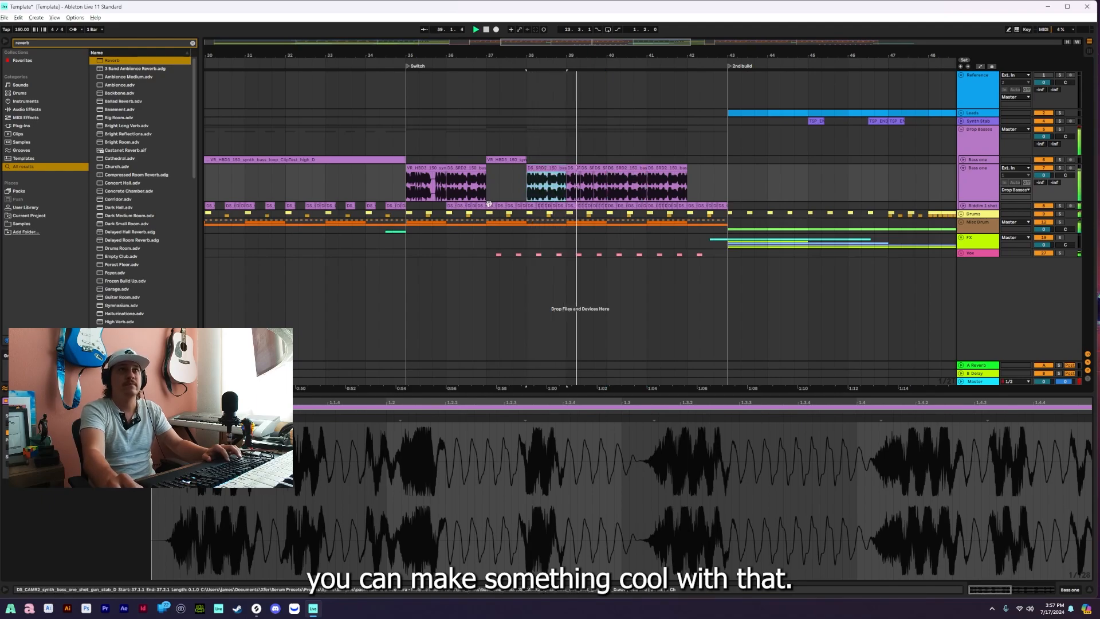
left_click_drag(593, 56, 582, 106)
key("space")
key("space")
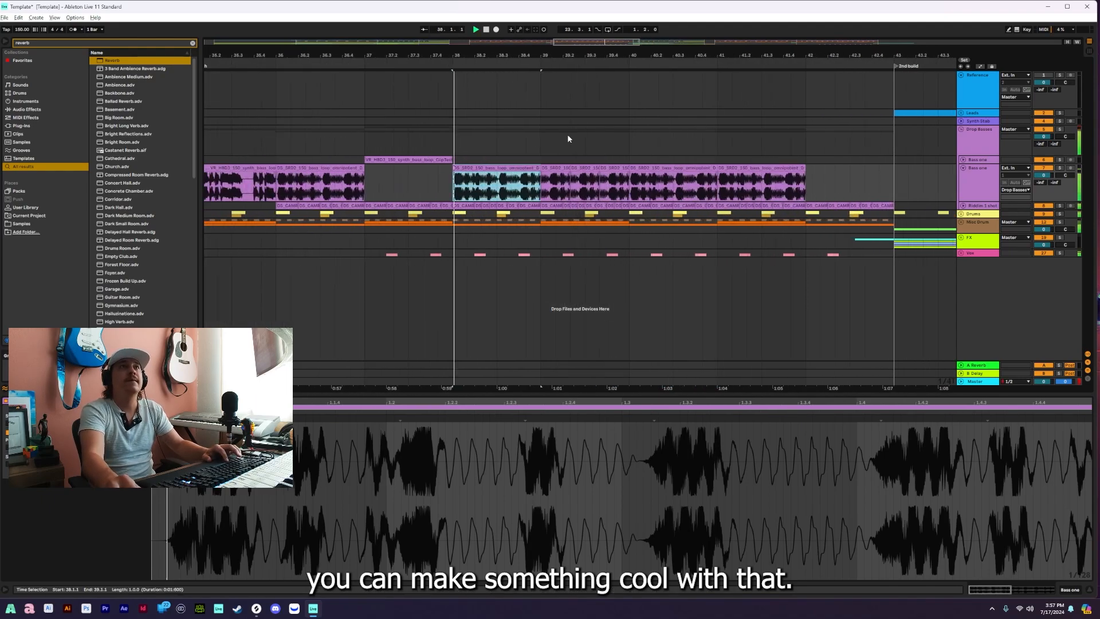
mouse_move(556, 170)
left_mouse_down()
mouse_move(583, 173)
mouse_move(542, 170)
left_mouse_up()
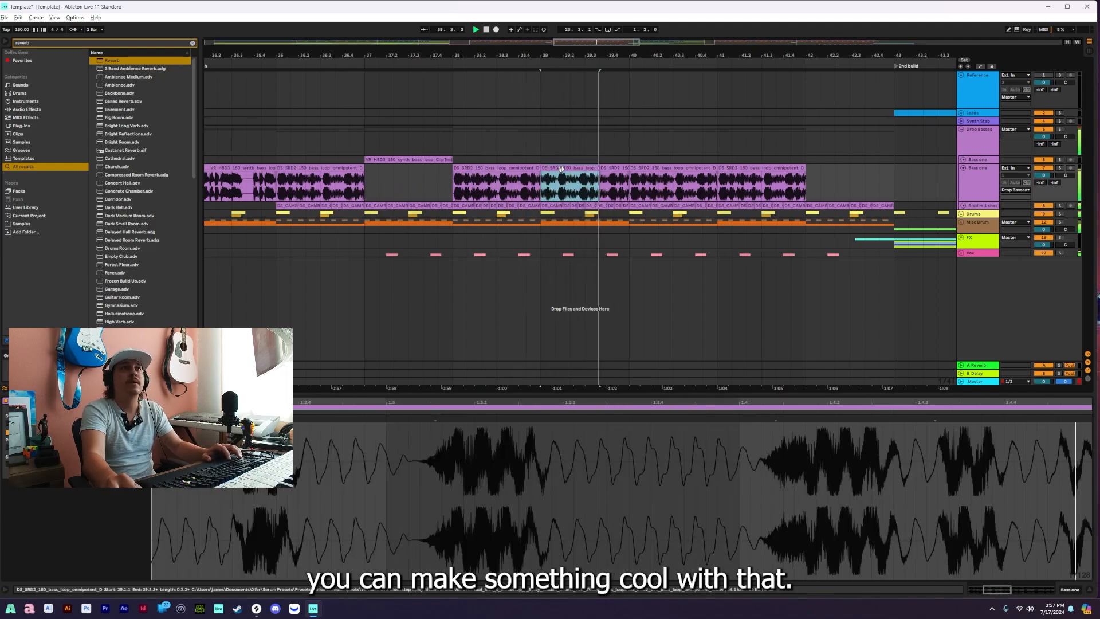
key("Delete")
key("space")
Copy the opening slice of the 38.1.1 bass loop, a little over one beat long, to 39.1.1 and duplicate it.
left_click_drag(455, 191, 480, 191)
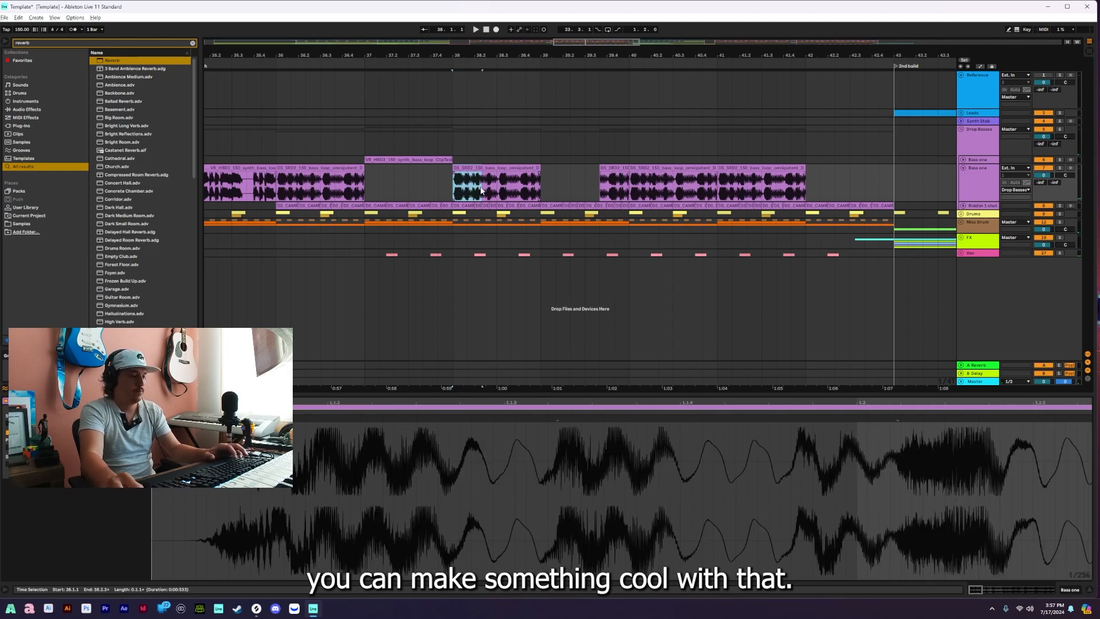
left_click(539, 186)
key("ctrl+v")
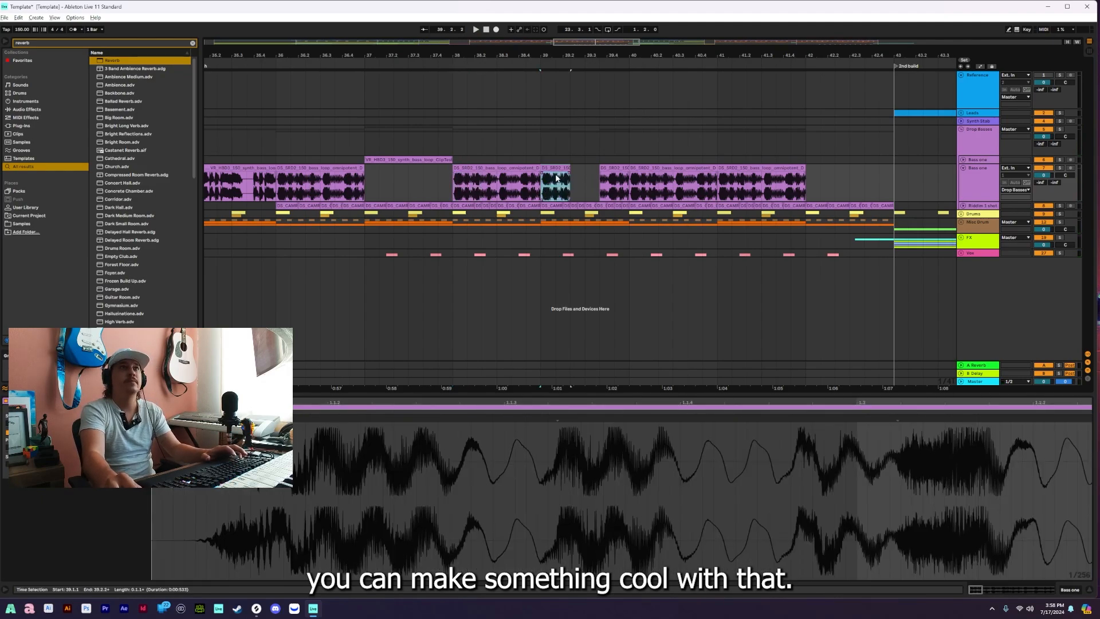
key("ctrl+d")
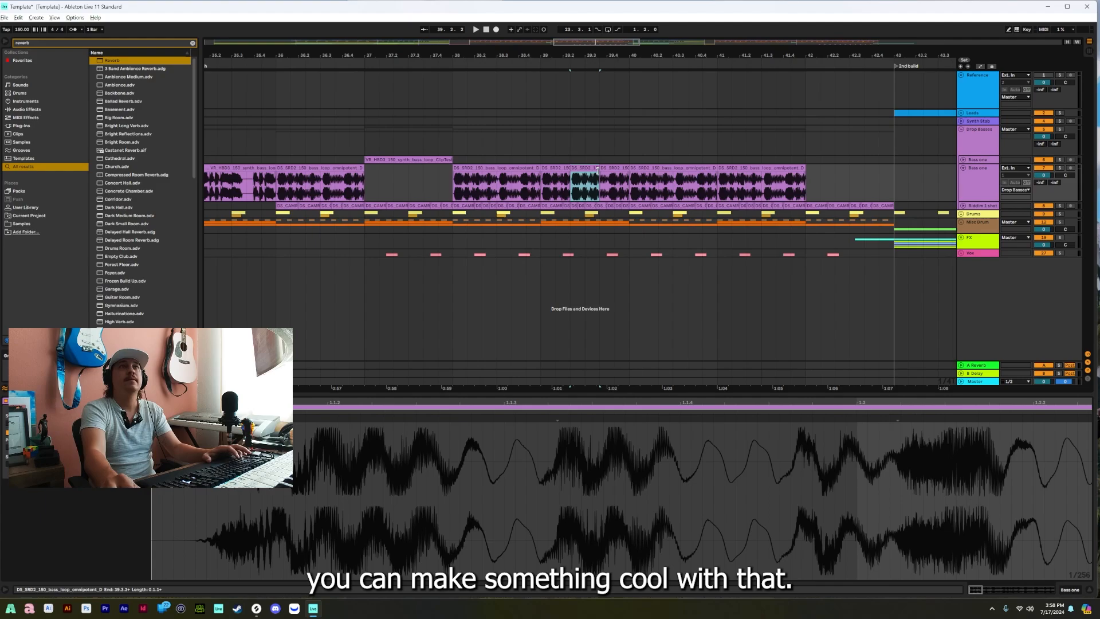
Shorten the second bass slice in bar 39 to half its length and split the bar's last slice in the middle.
left_click_drag(597, 171, 578, 169)
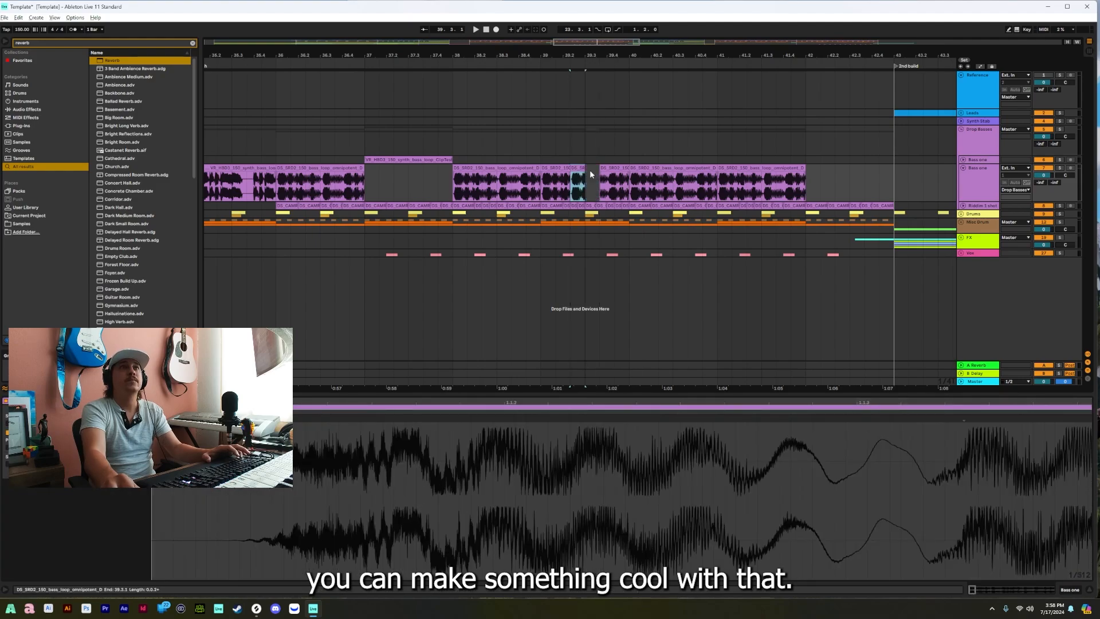
left_click(605, 170)
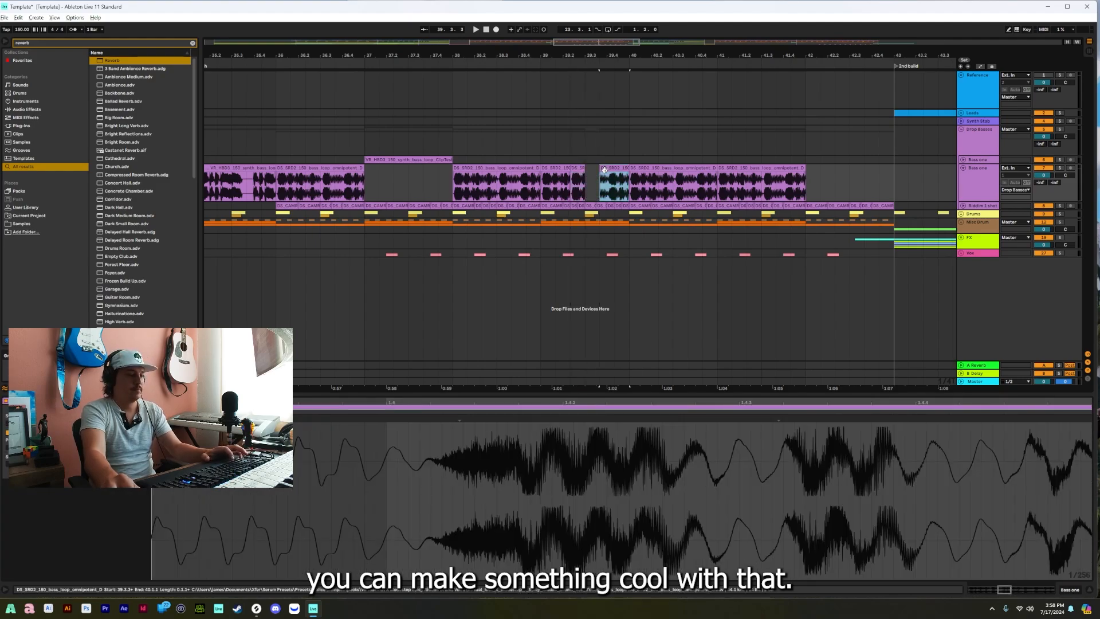
left_click(615, 176)
key("ctrl+e")
Listen to the basses from 38.1.1 and duplicate the half-length slice to fill the gap in bar 39.
left_click(458, 188)
key("space")
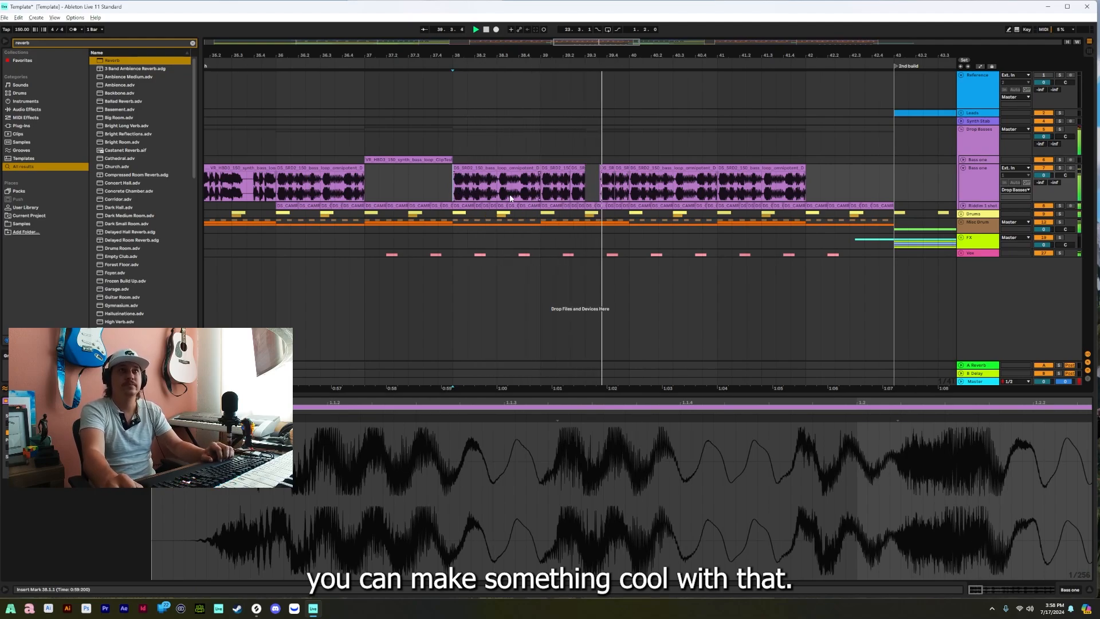
key("space")
key("space")
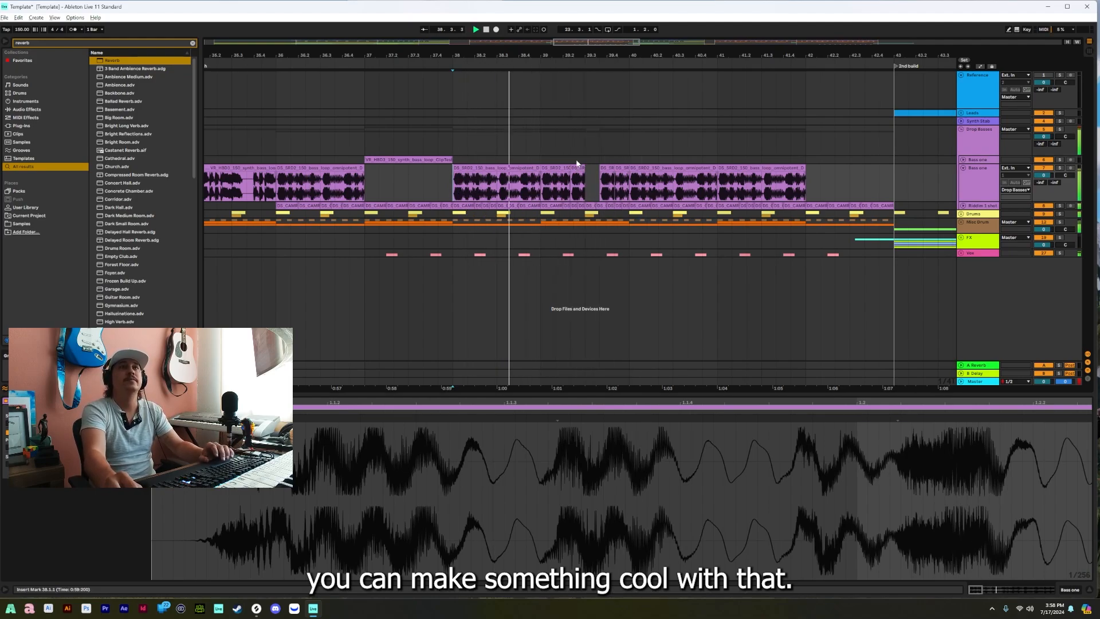
left_click(578, 171)
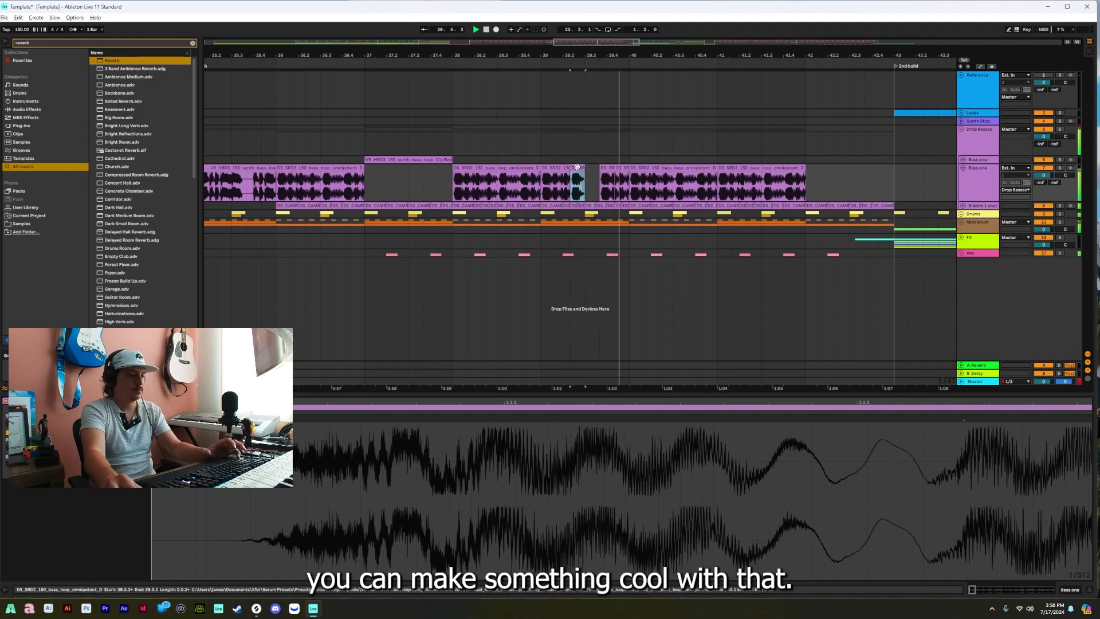
key("ctrl+d")
Play the edited bass pattern of the second Bass one track from 38.1.1.
left_click(485, 168)
key("space")
key("space")
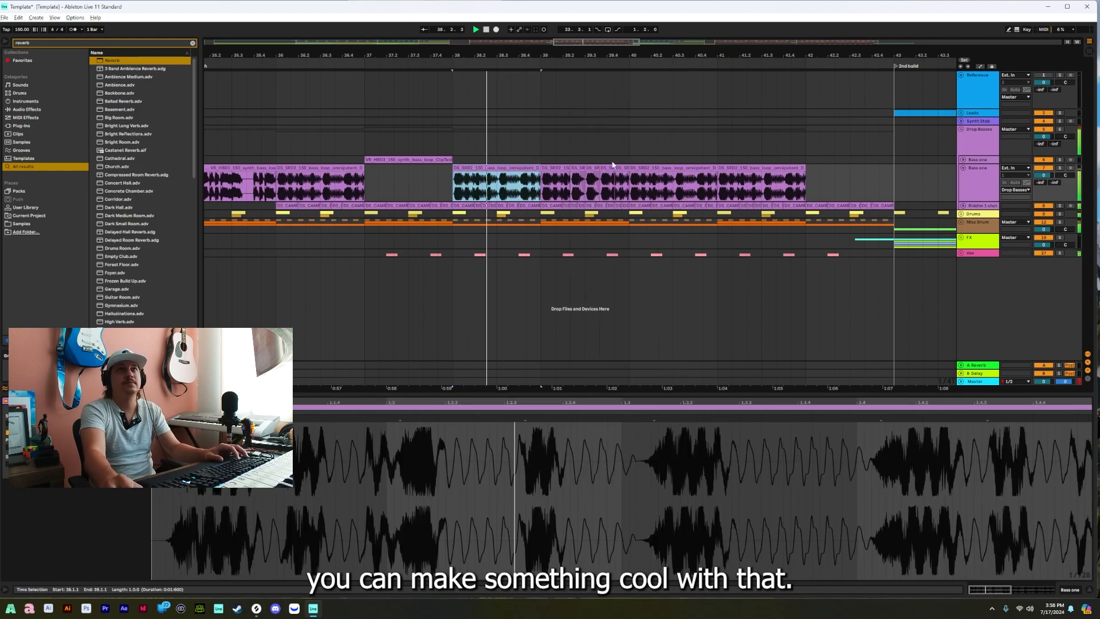
left_click(540, 175)
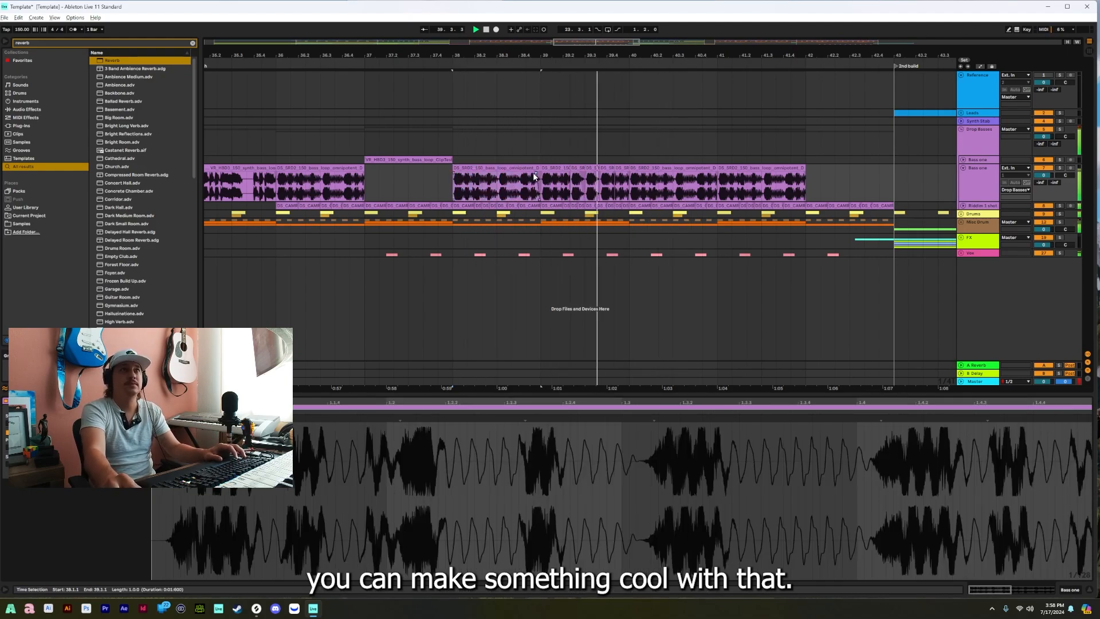
Collapse the second Bass one track and stop playback at the 2nd build.
left_click_drag(550, 55, 551, 48)
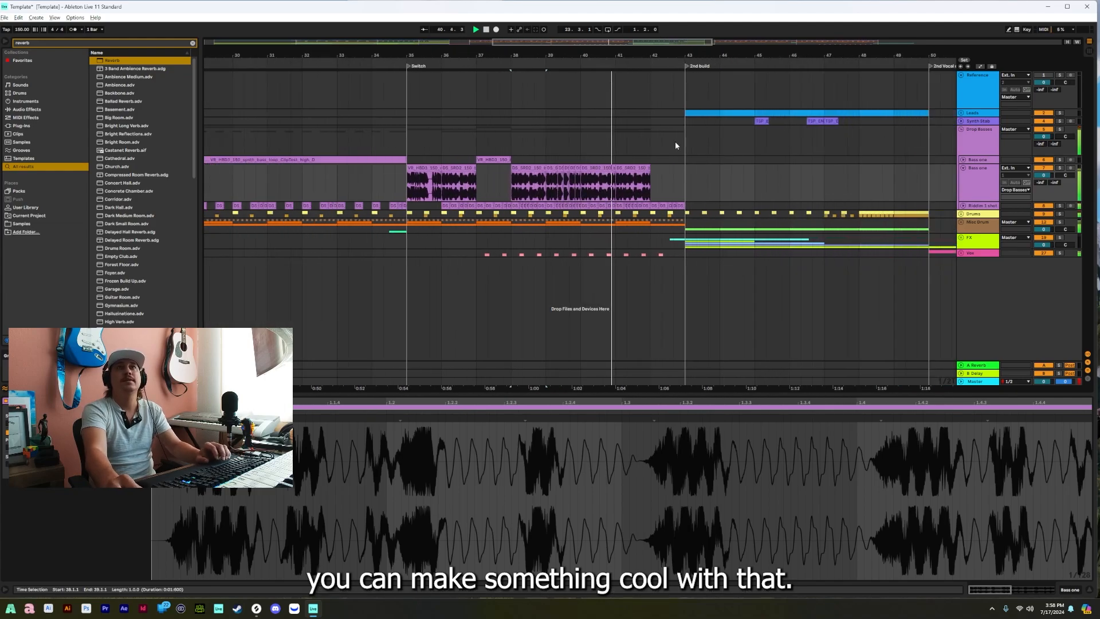
left_click(965, 169)
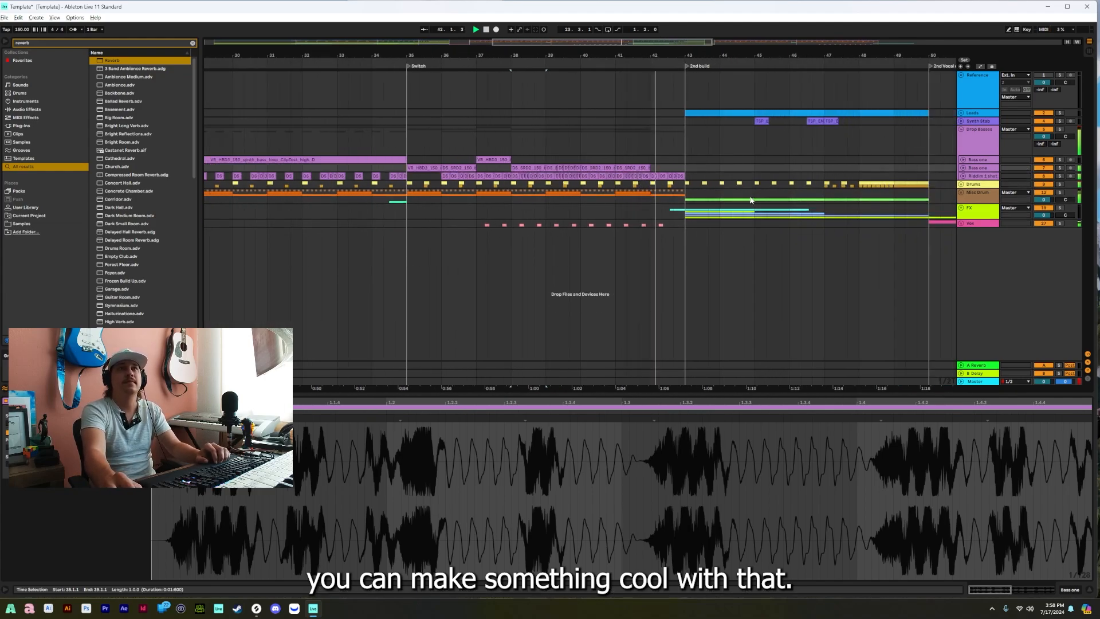
left_click_drag(604, 57, 592, 45)
key("space")
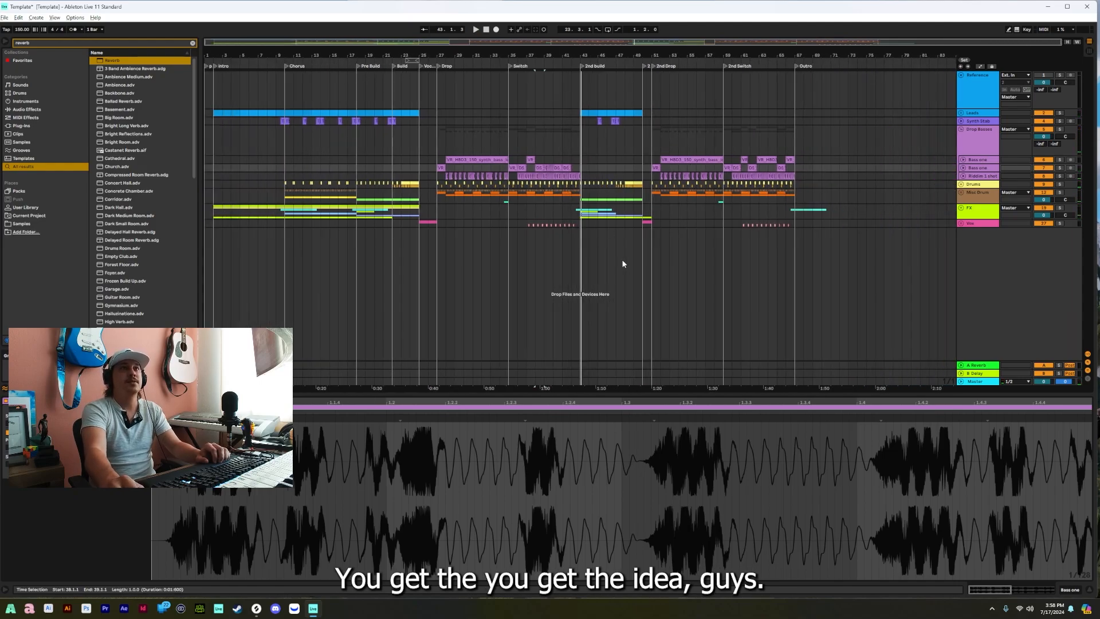